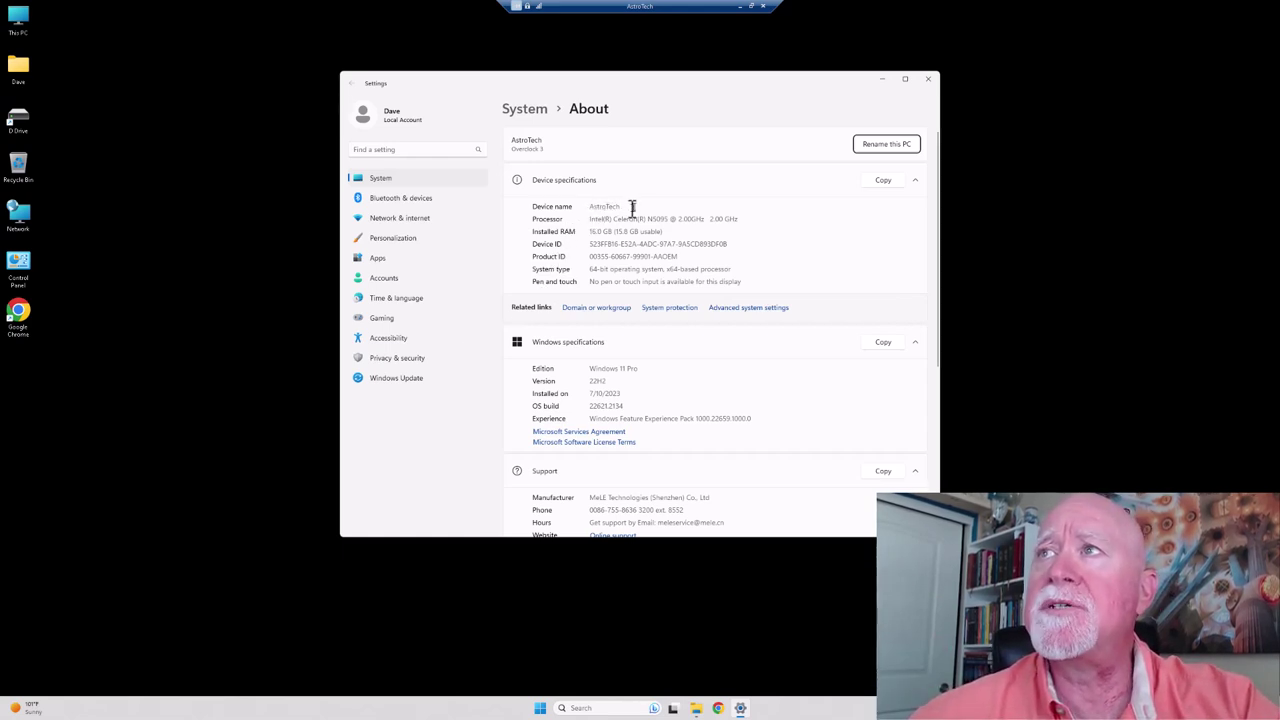
# Review the PC's device name, processor, installed RAM and Windows edition on the About page, and close Settings.
pyautogui.moveTo(628, 207); pyautogui.dragTo(594, 206)
pyautogui.click(594, 215)
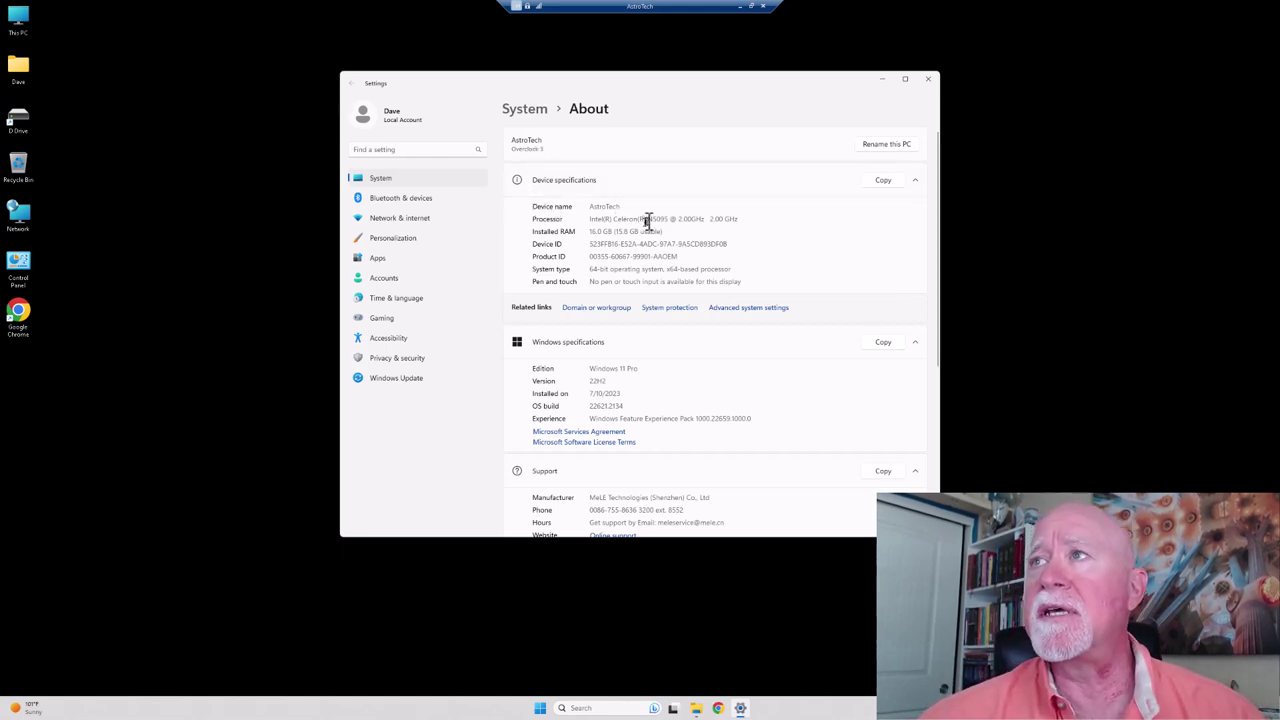
pyautogui.moveTo(646, 220); pyautogui.dragTo(672, 222)
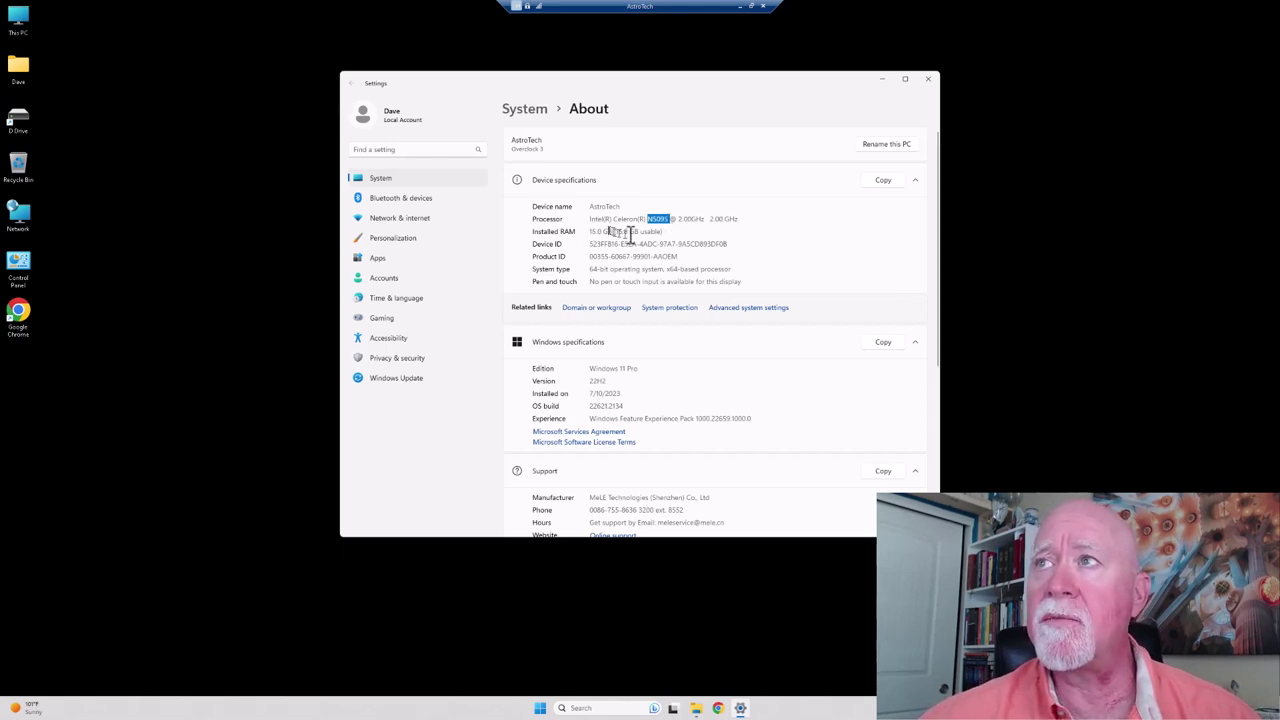
pyautogui.moveTo(592, 232); pyautogui.dragTo(735, 241)
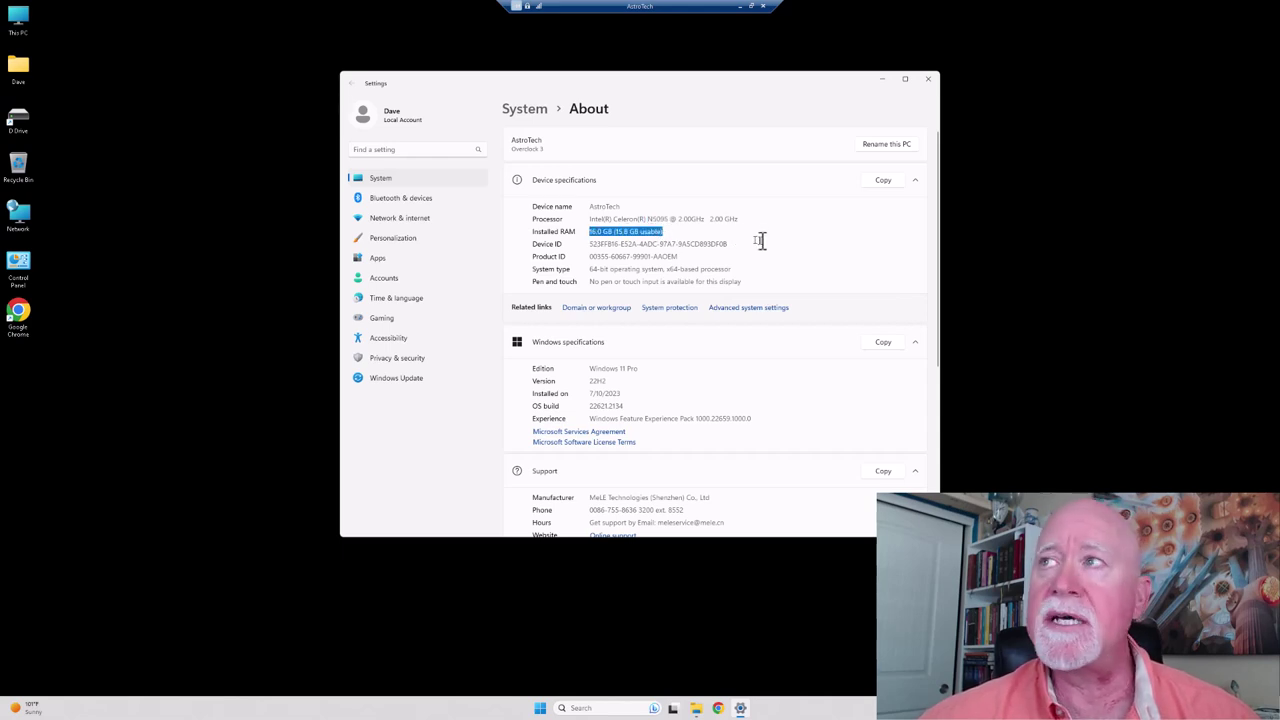
pyautogui.click(758, 240)
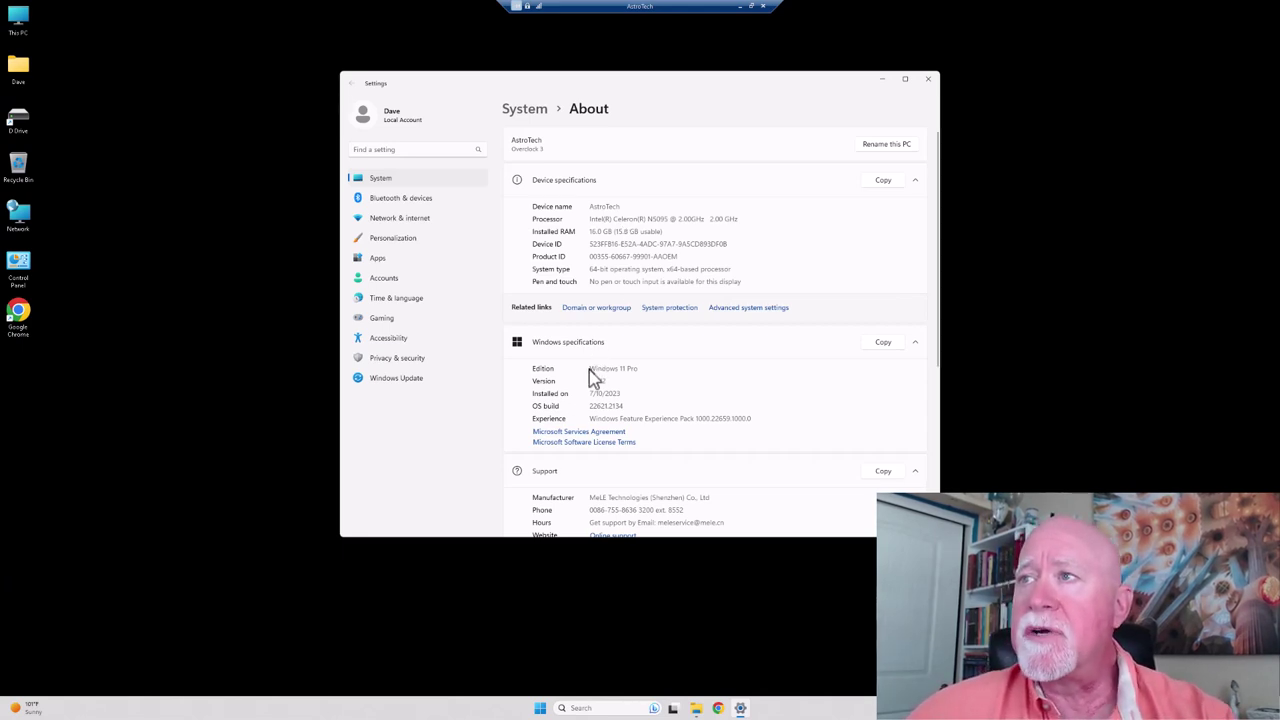
pyautogui.moveTo(590, 370); pyautogui.dragTo(661, 374)
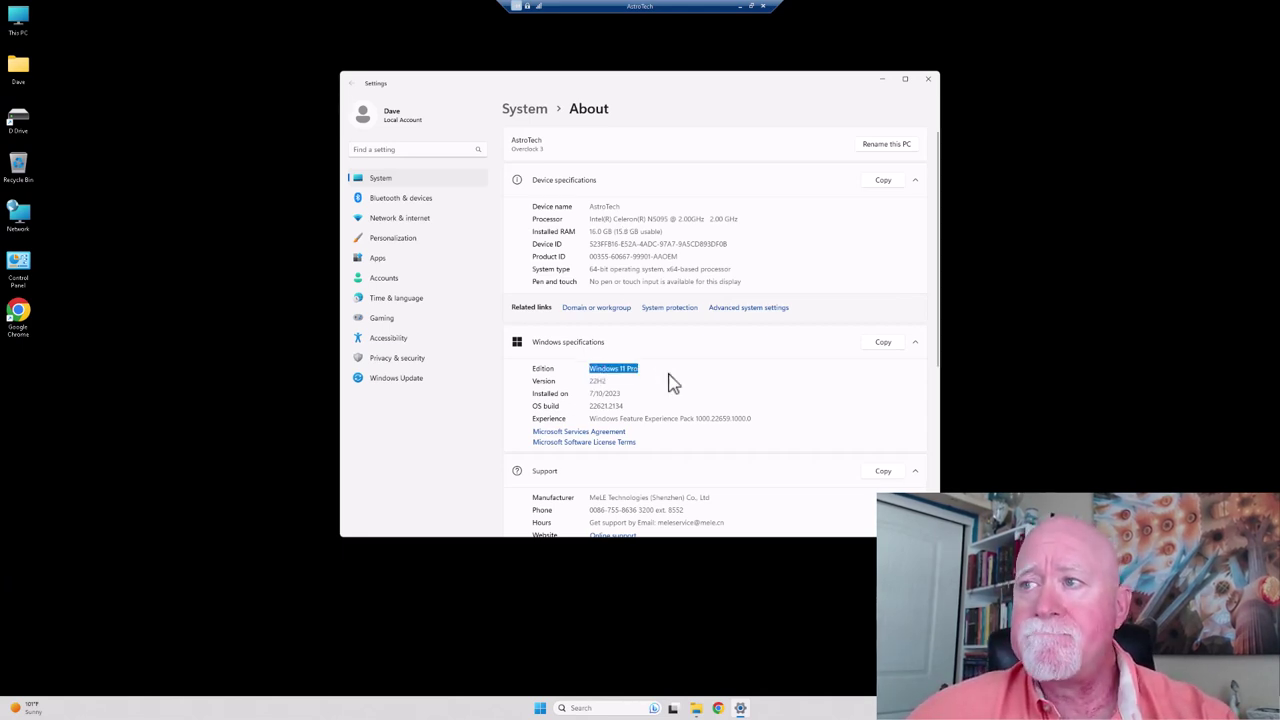
pyautogui.click(672, 375)
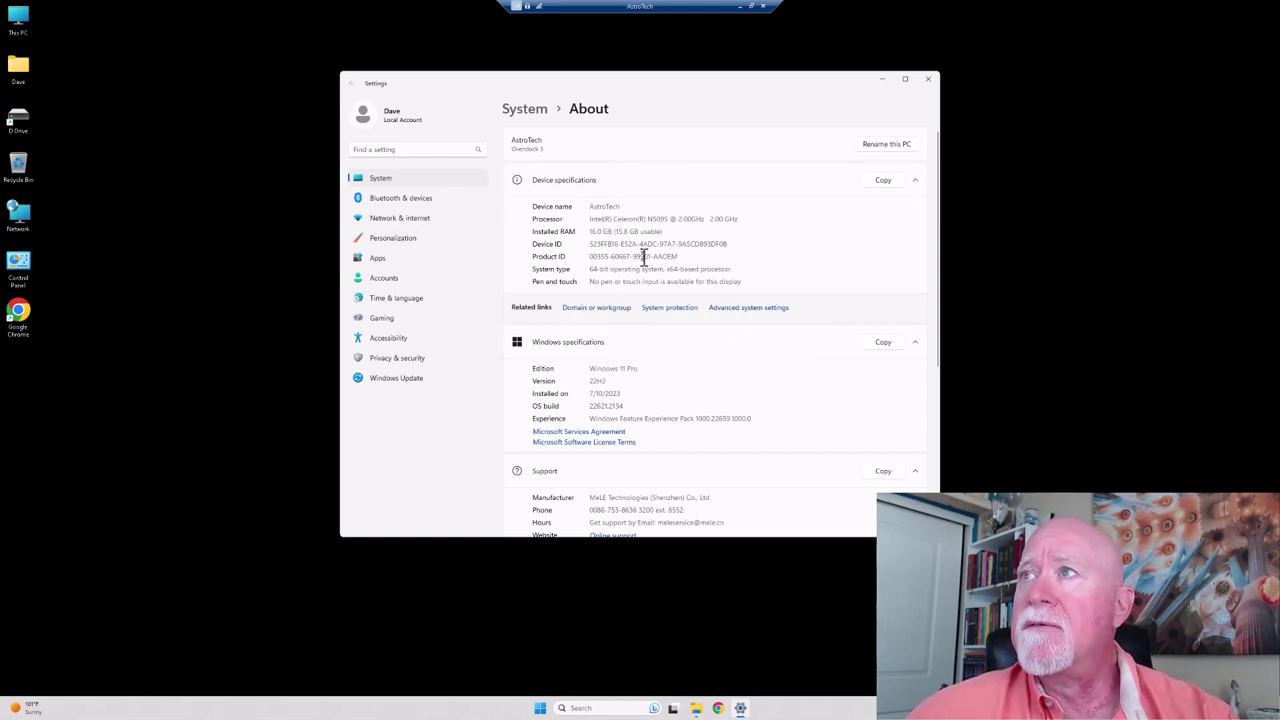
pyautogui.click(928, 79)
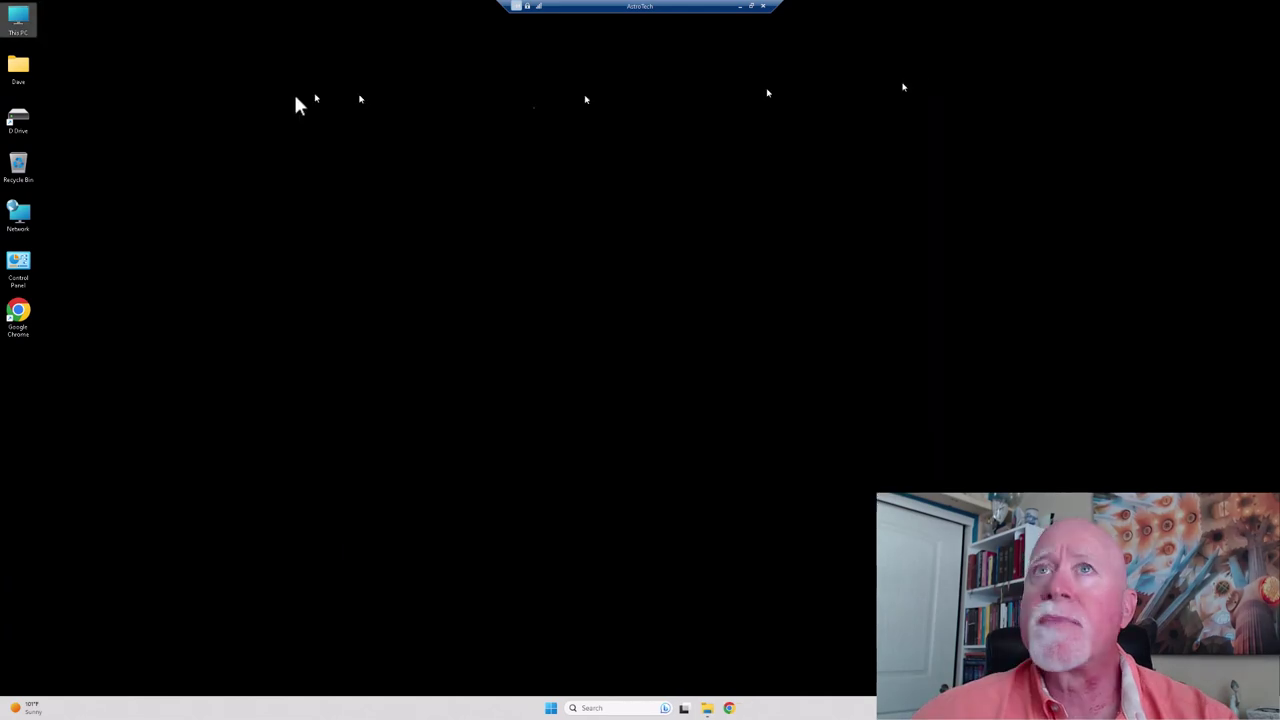
# Open This PC in File Explorer and check the storage space of the Local Disk (C:) and Images (D:) drives.
pyautogui.doubleClick(19, 25)
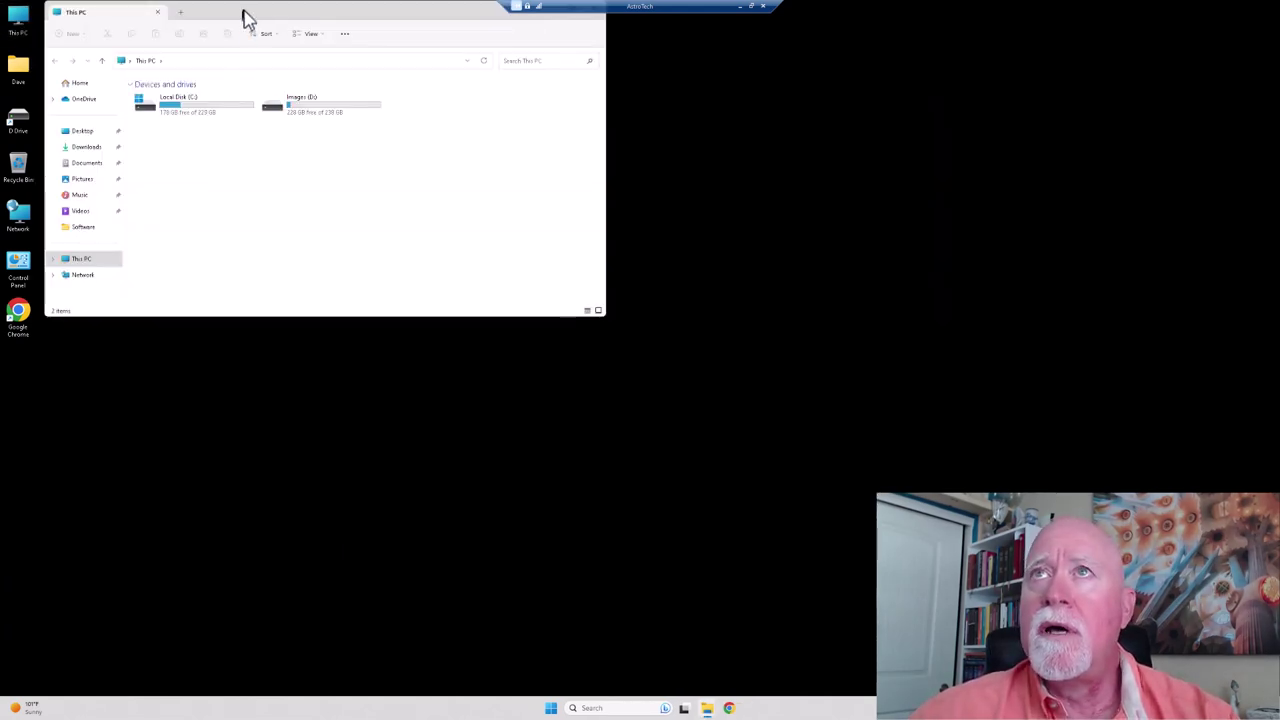
pyautogui.moveTo(243, 13); pyautogui.dragTo(560, 149)
pyautogui.click(500, 248)
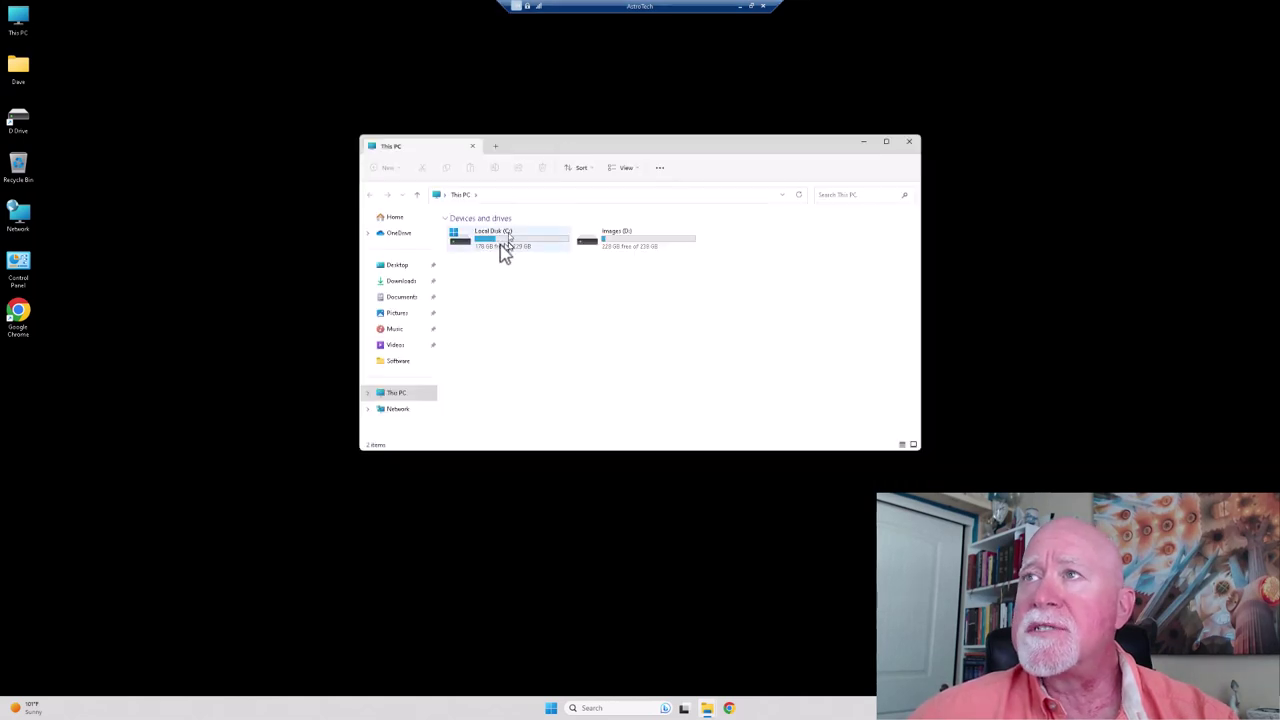
pyautogui.click(642, 252)
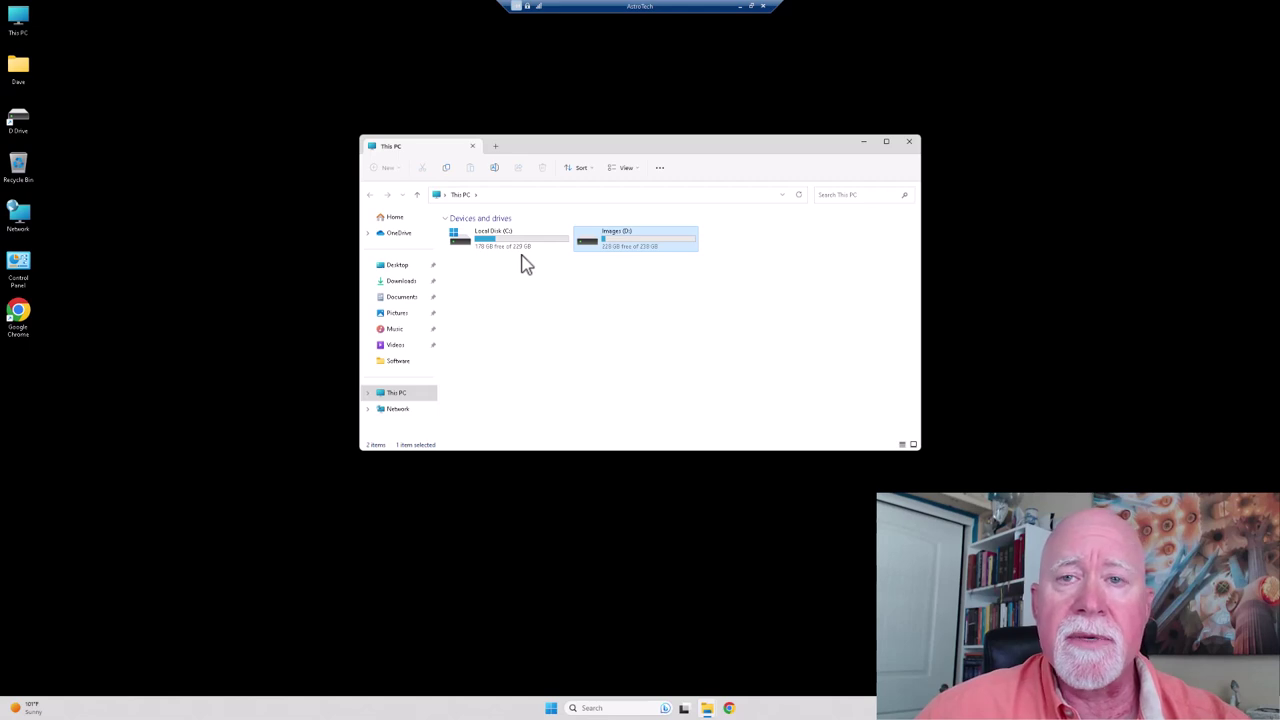
# Go through the Images and Nina folders on the Images (D:) drive and open its Software folder.
pyautogui.doubleClick(609, 237)
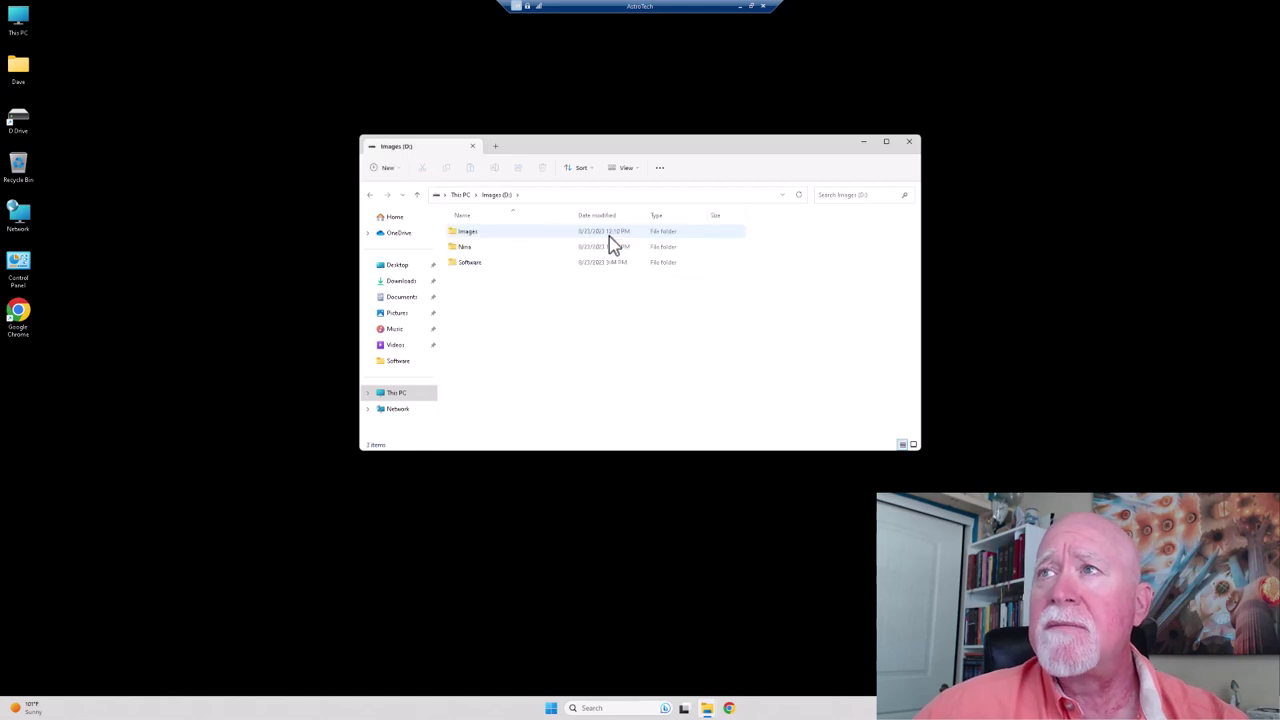
pyautogui.click(467, 234)
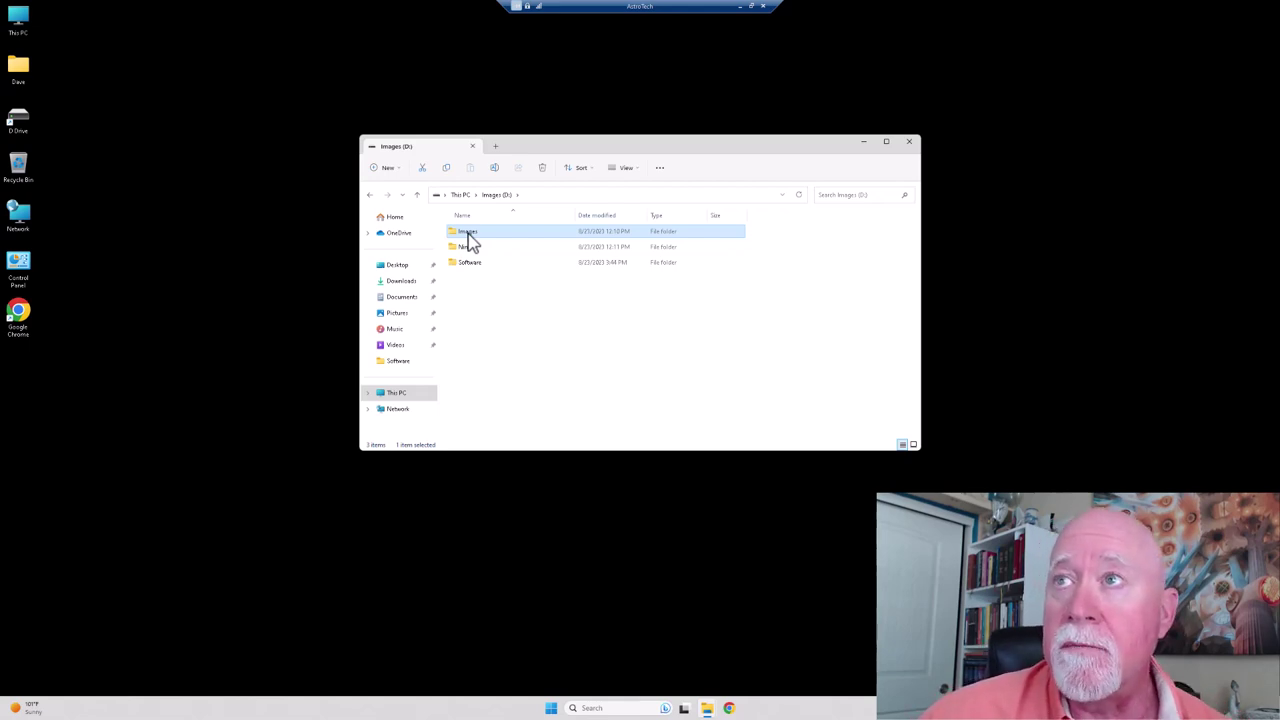
pyautogui.click(466, 248)
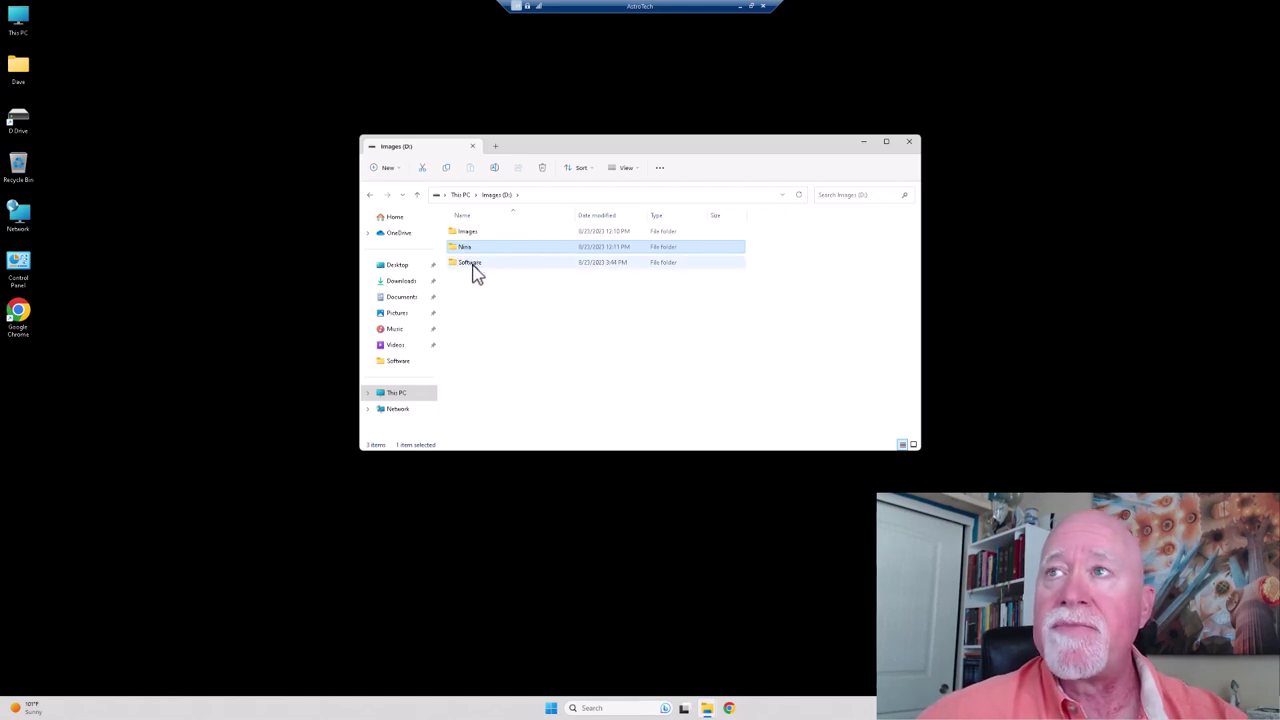
pyautogui.click(474, 266)
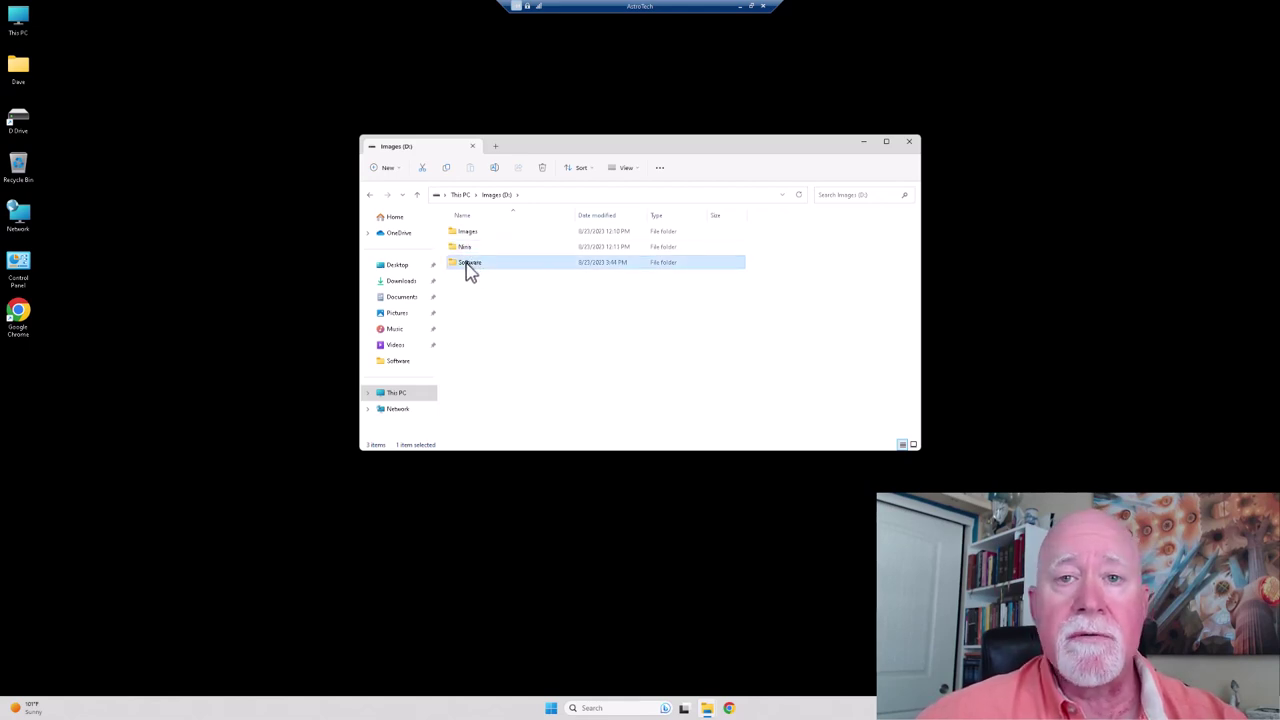
pyautogui.doubleClick(467, 267)
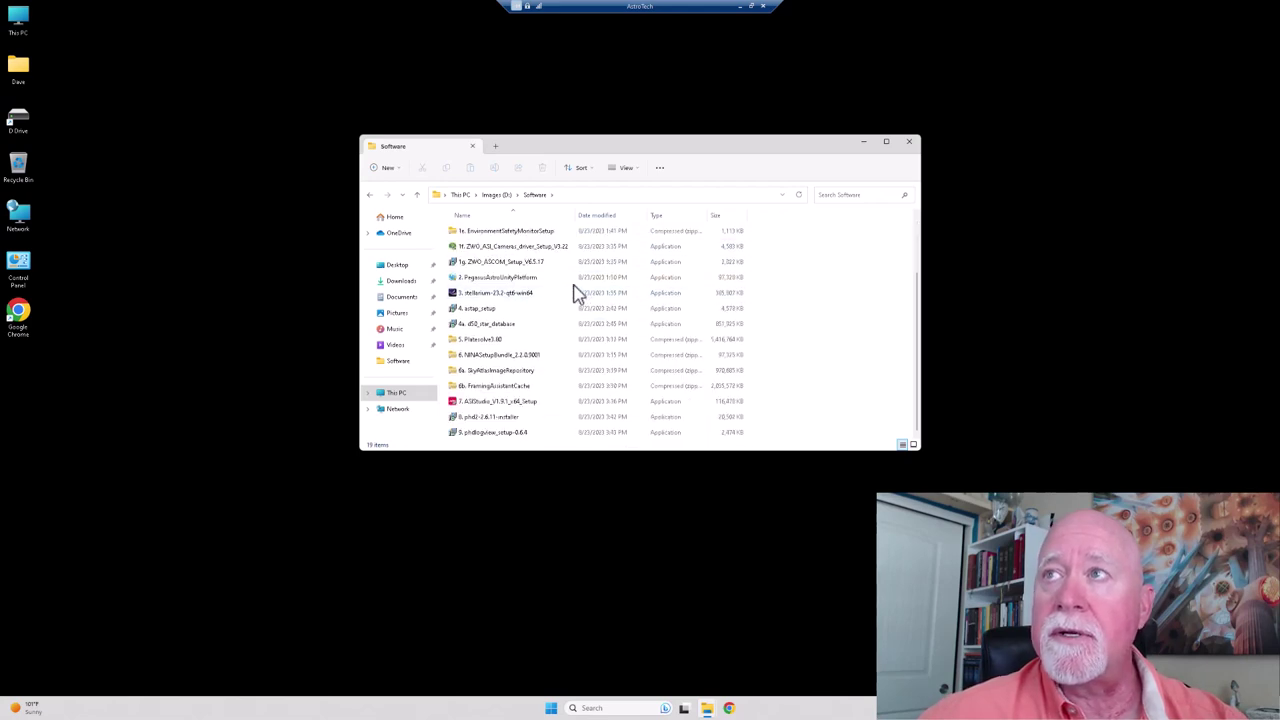
# Review the numbered astronomy installers in the Software folder, from the ASCOM platform through the PHD2 log viewer.
pyautogui.scroll(2, 578, 293)
pyautogui.moveTo(637, 147); pyautogui.dragTo(333, 365)
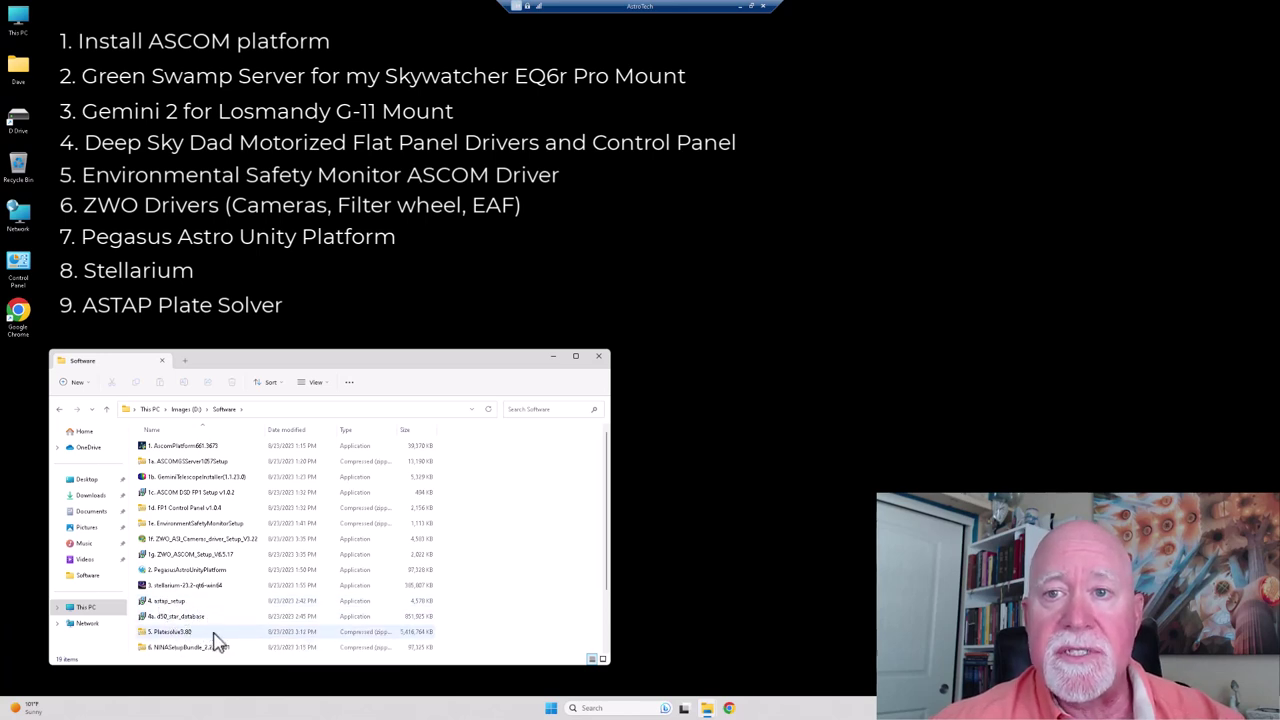
pyautogui.scroll(-2, 215, 640)
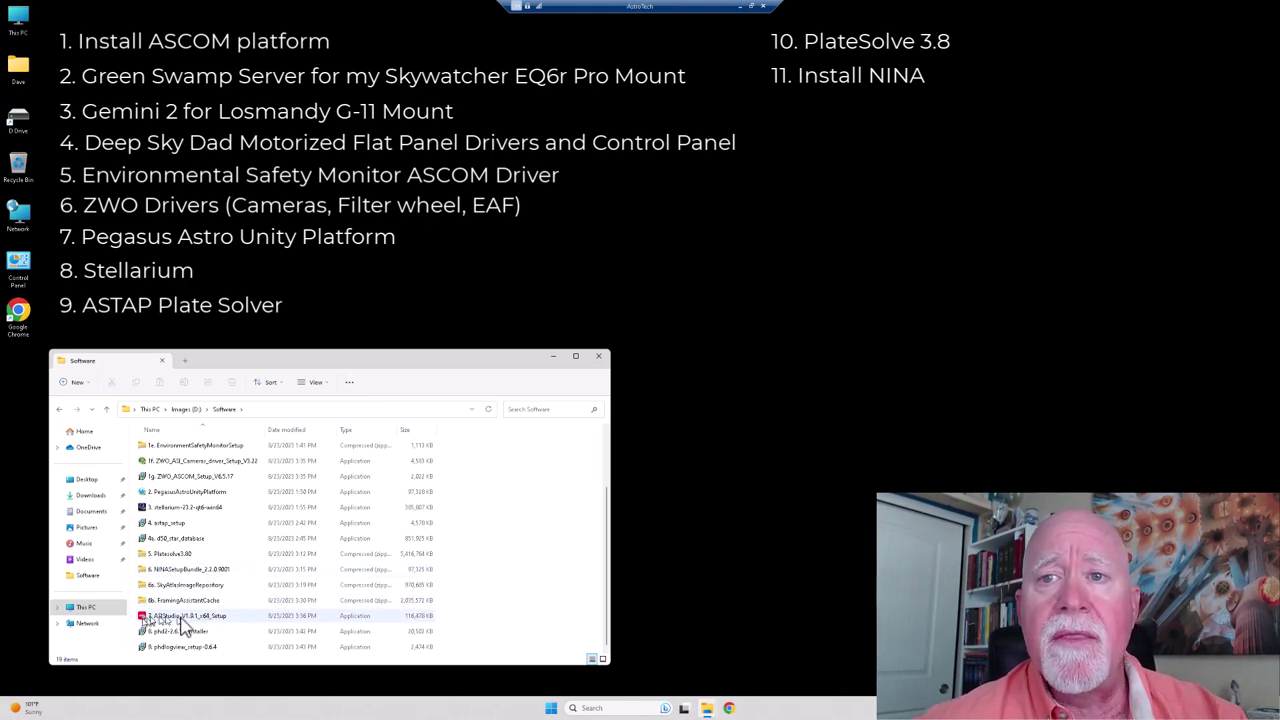
pyautogui.click(217, 618)
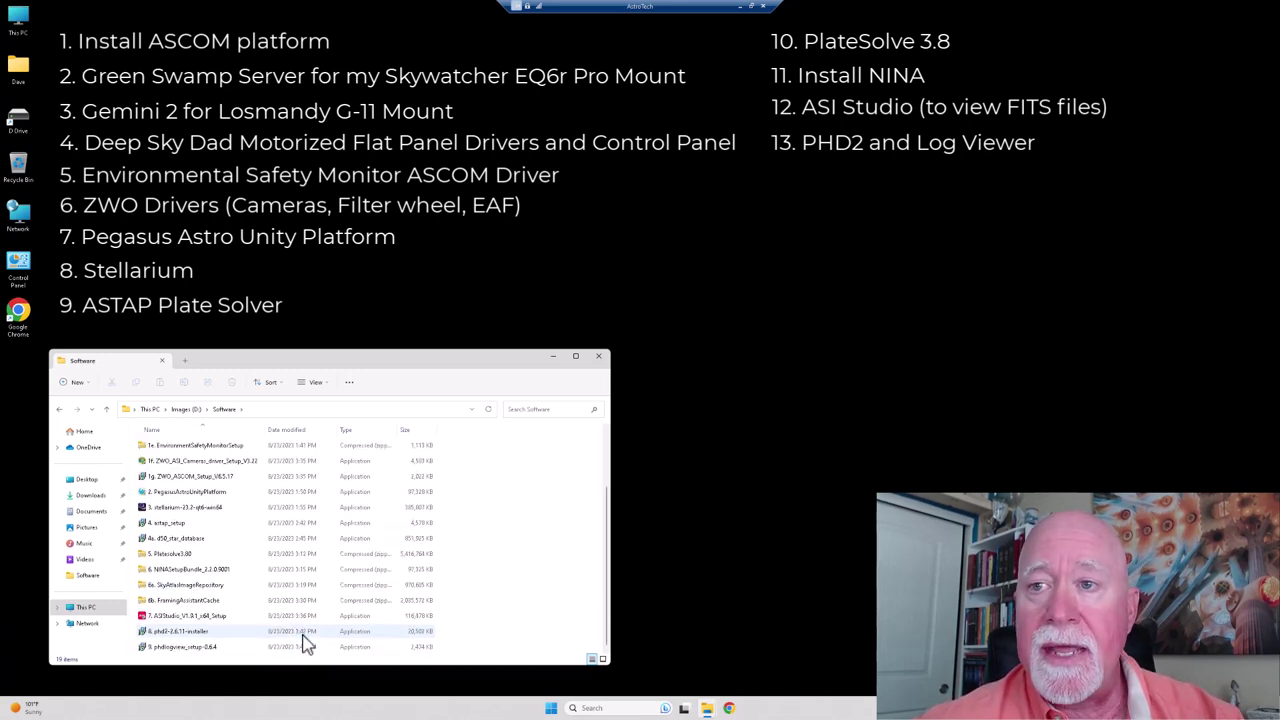
pyautogui.scroll(2, 307, 645)
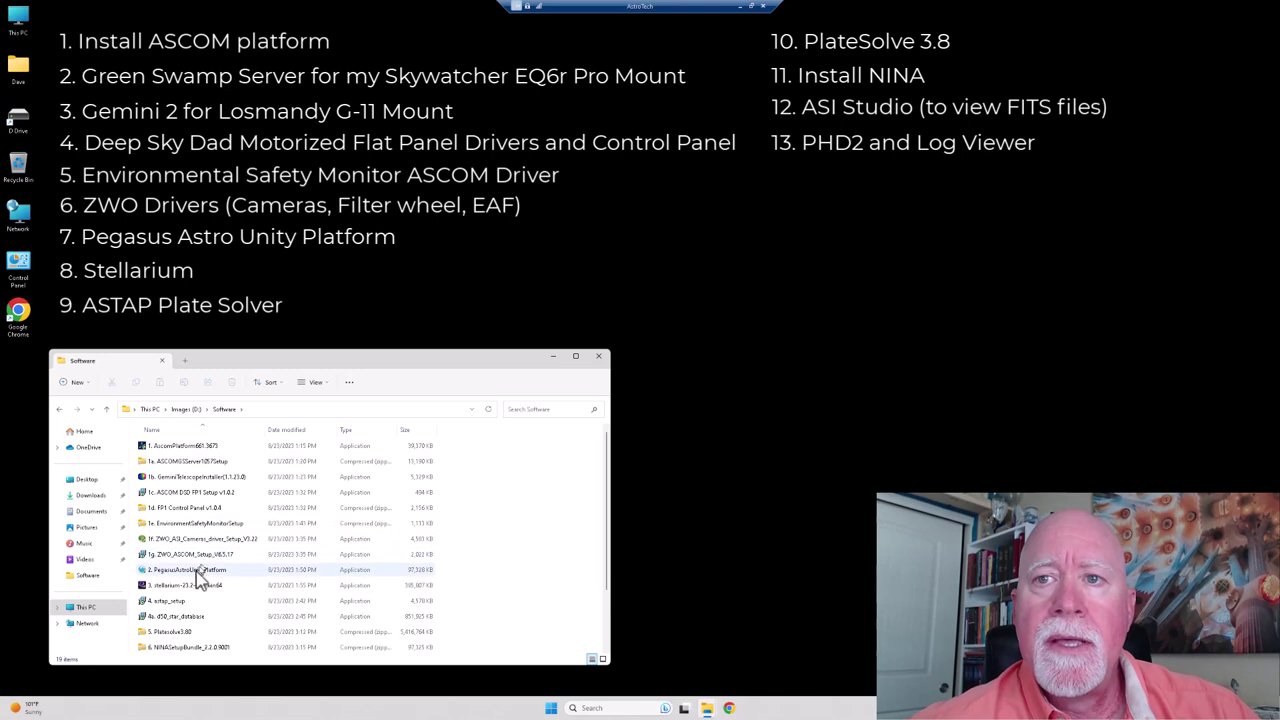
pyautogui.moveTo(192, 581)
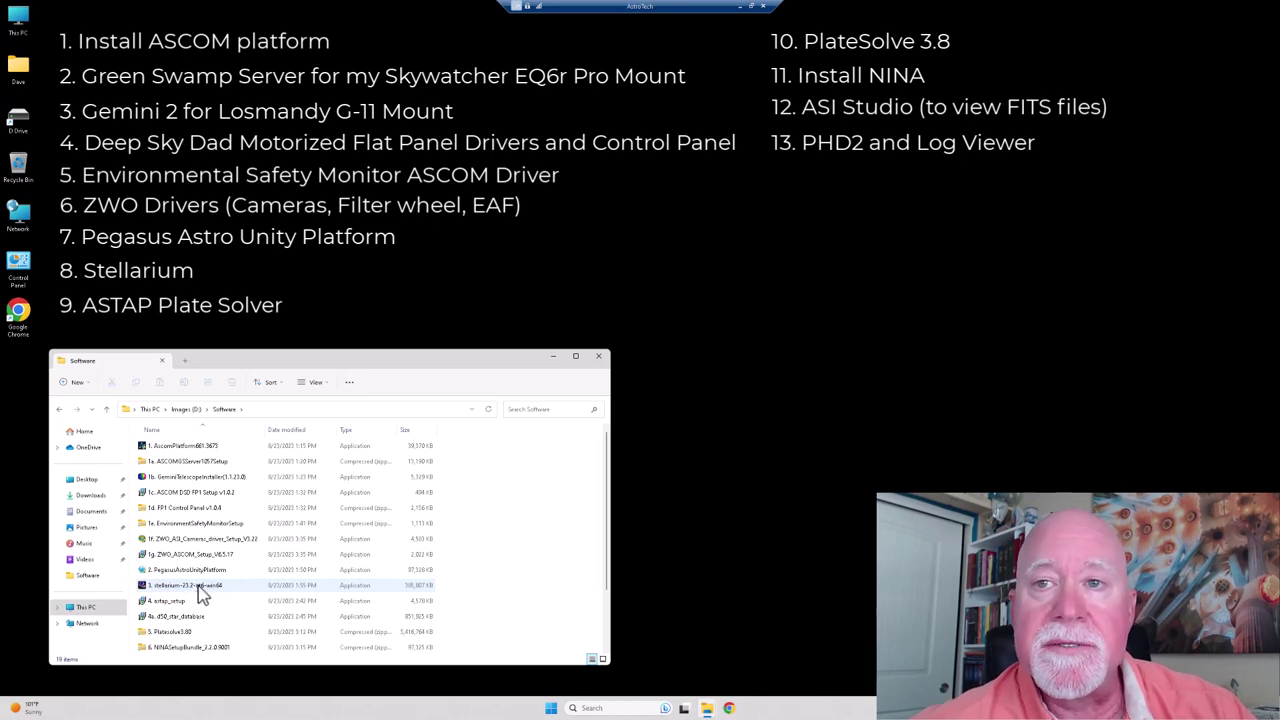
pyautogui.scroll(-2, 200, 591)
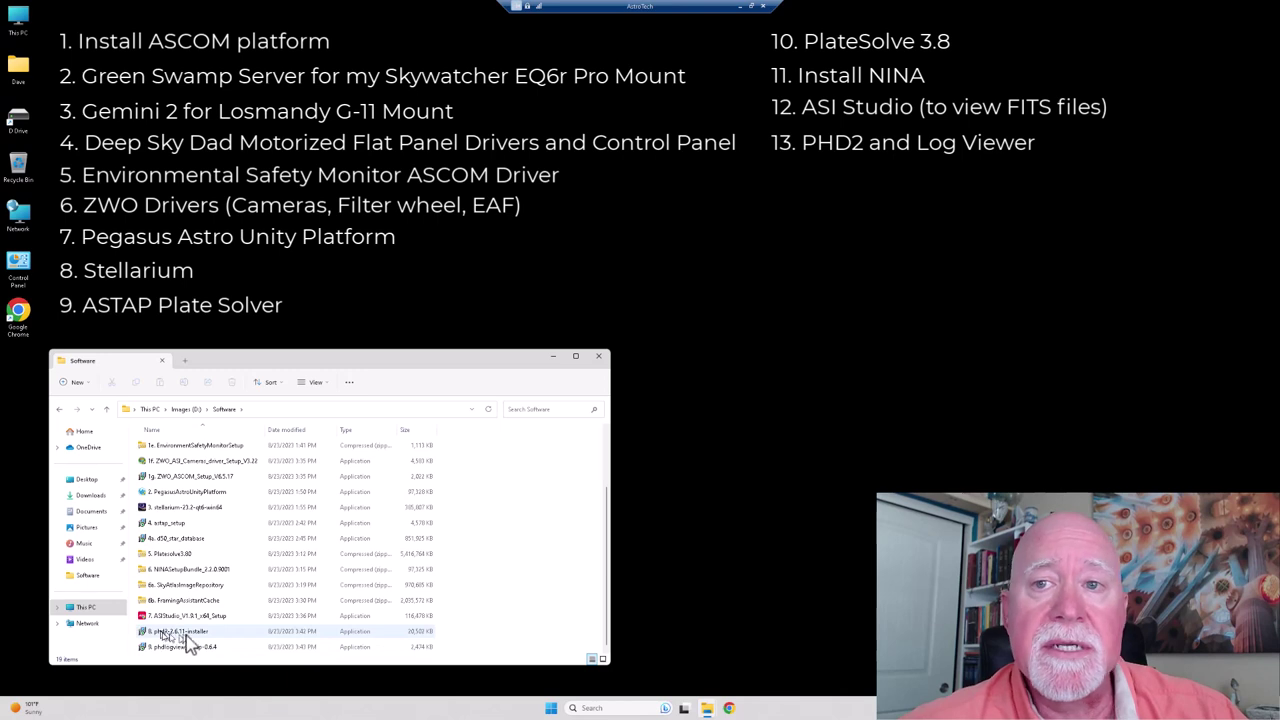
pyautogui.moveTo(188, 643); pyautogui.dragTo(608, 486)
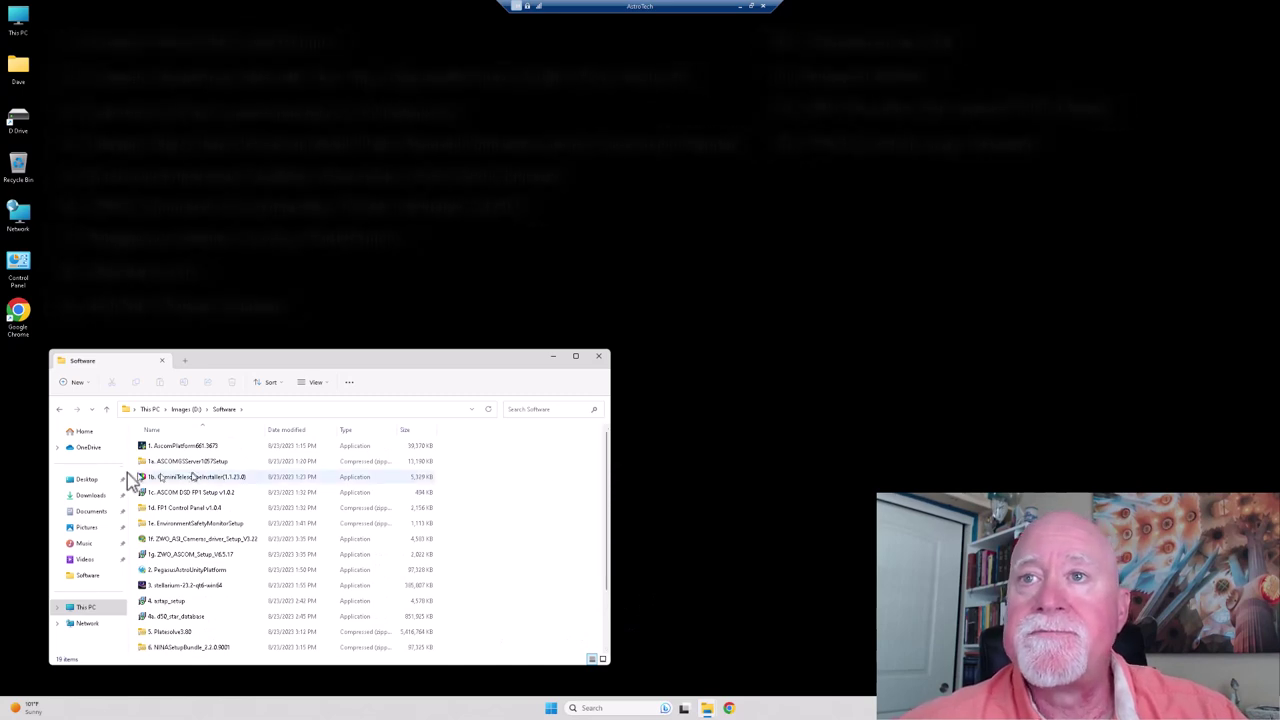
# Install ASCOM Platform 6.6 SP1 from the Software folder with the default options, minimizing the folder window meanwhile.
pyautogui.moveTo(232, 365)
pyautogui.mouseDown()
pyautogui.moveTo(175, 378)
pyautogui.moveTo(220, 370)
pyautogui.mouseUp()
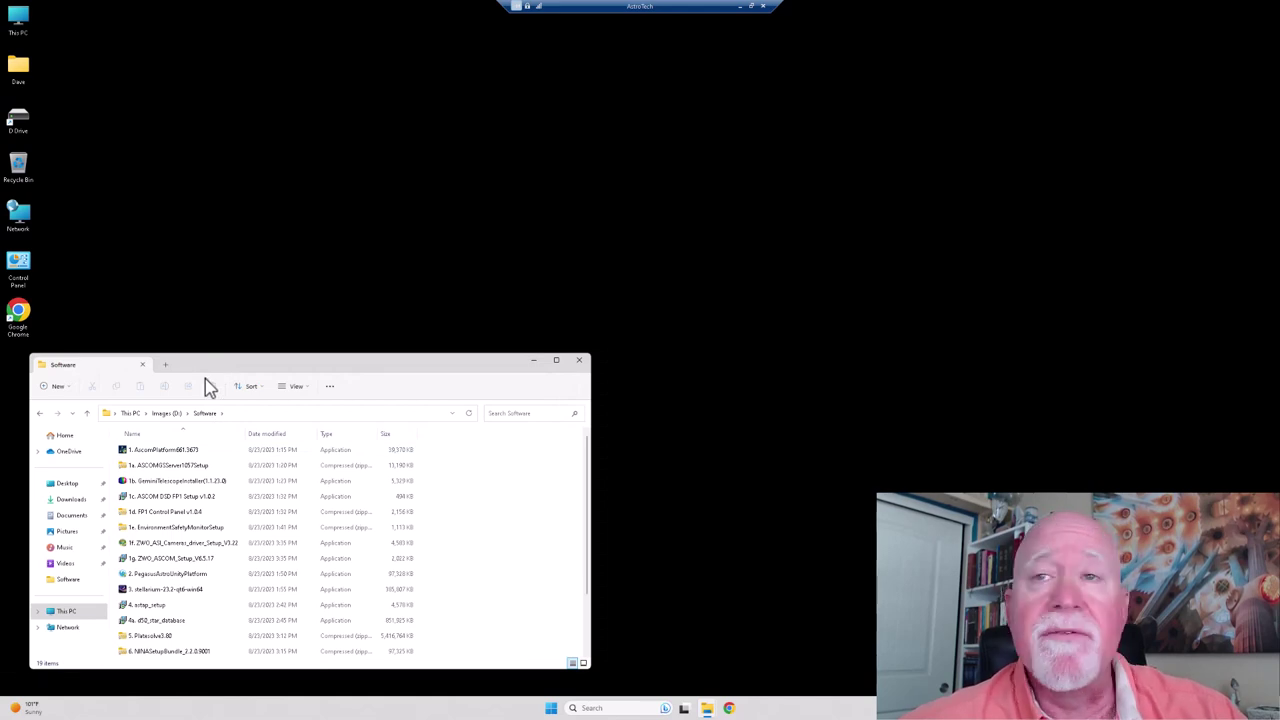
pyautogui.doubleClick(148, 457)
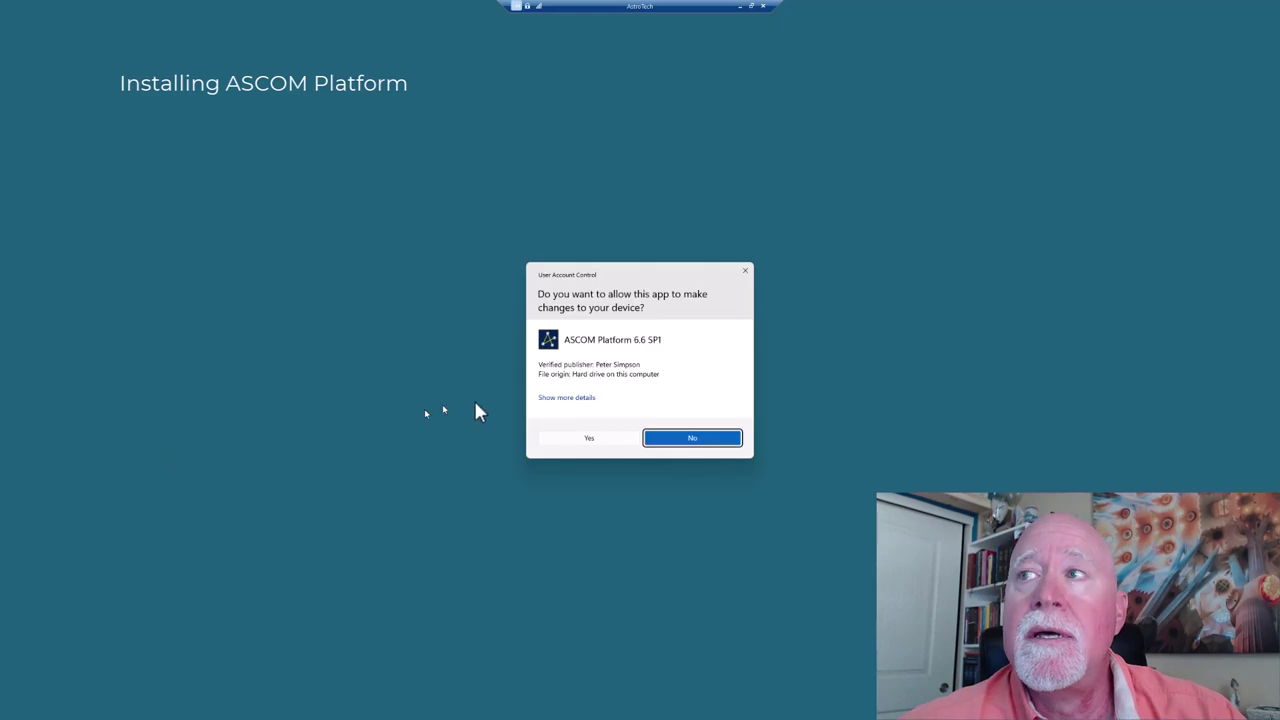
pyautogui.click(592, 439)
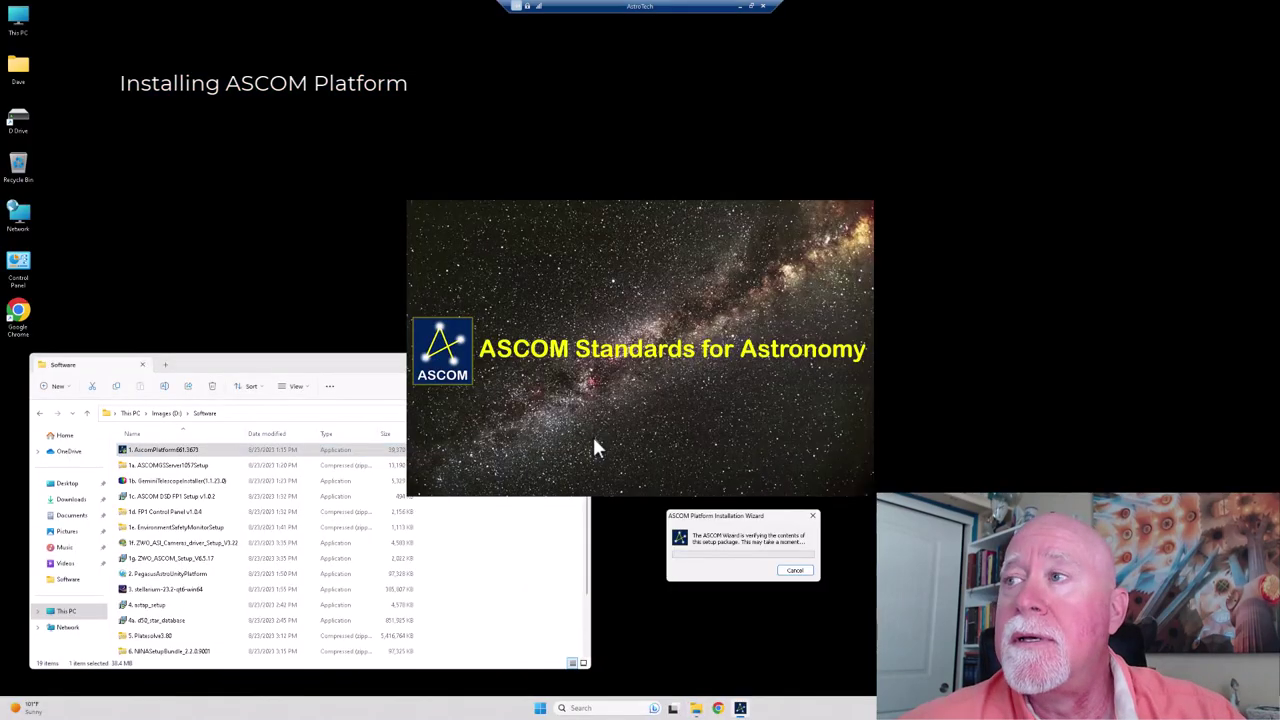
pyautogui.click(334, 366)
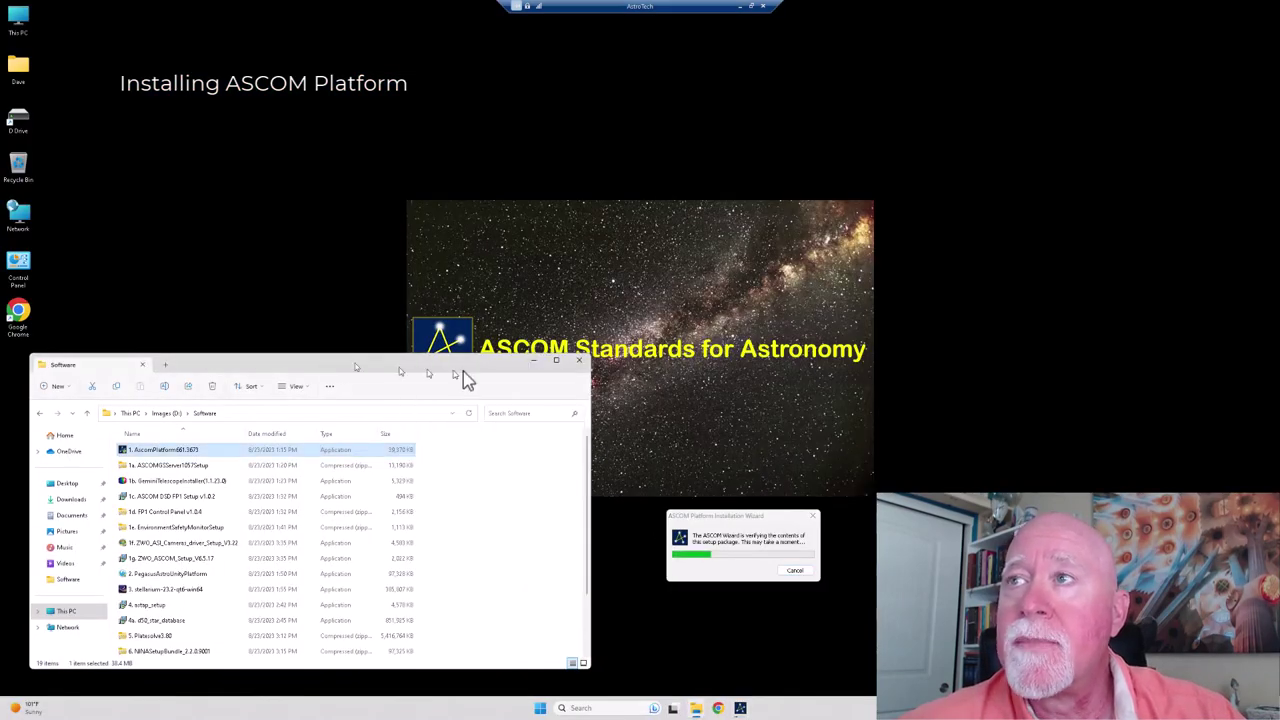
pyautogui.click(533, 364)
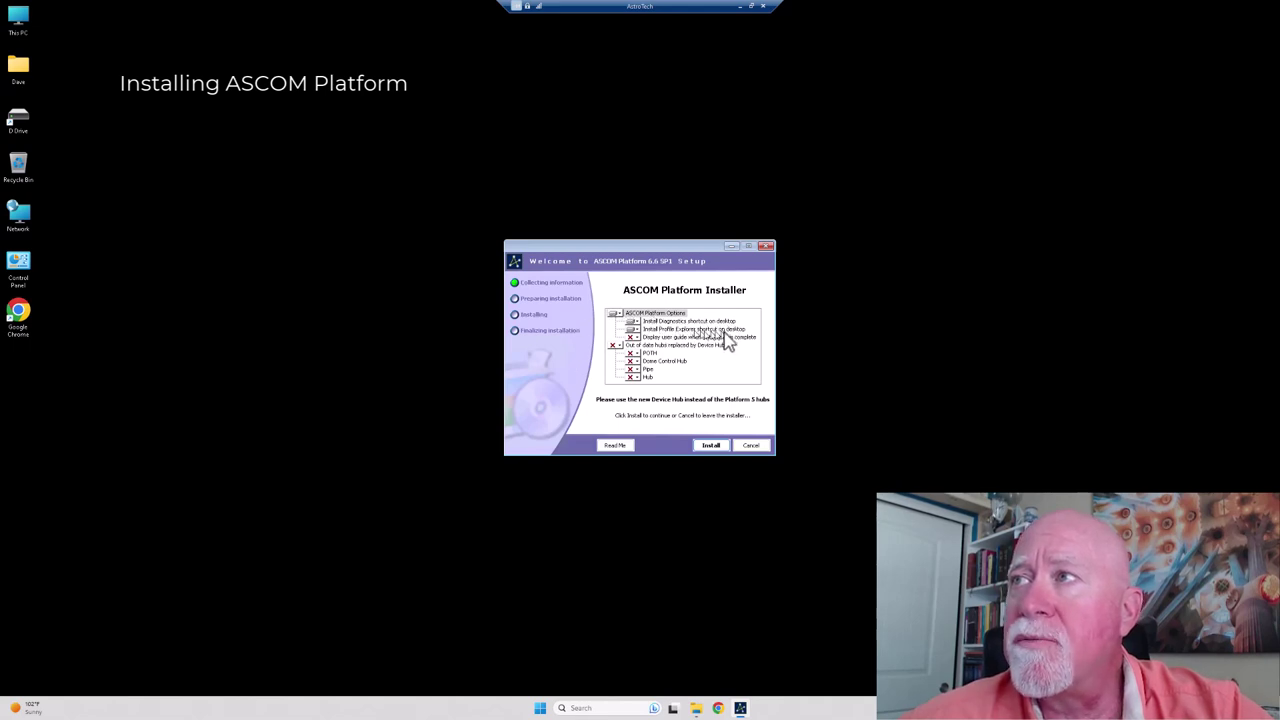
pyautogui.click(711, 446)
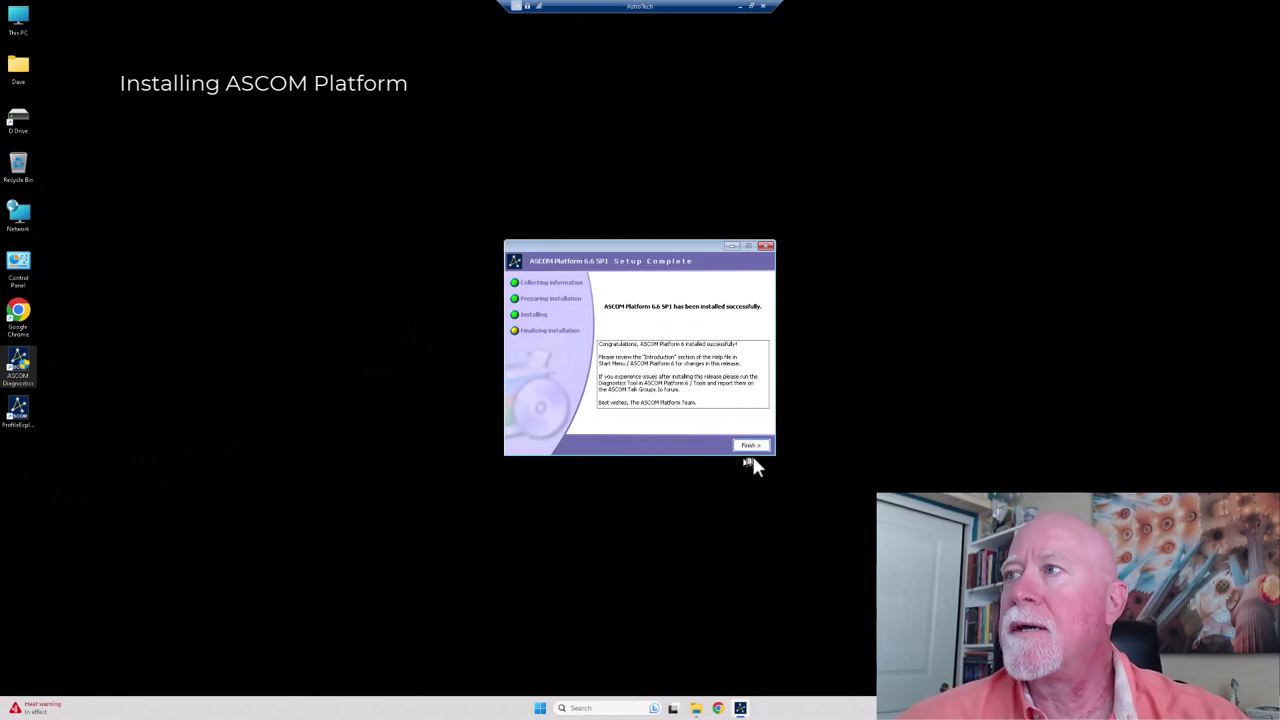
pyautogui.click(750, 446)
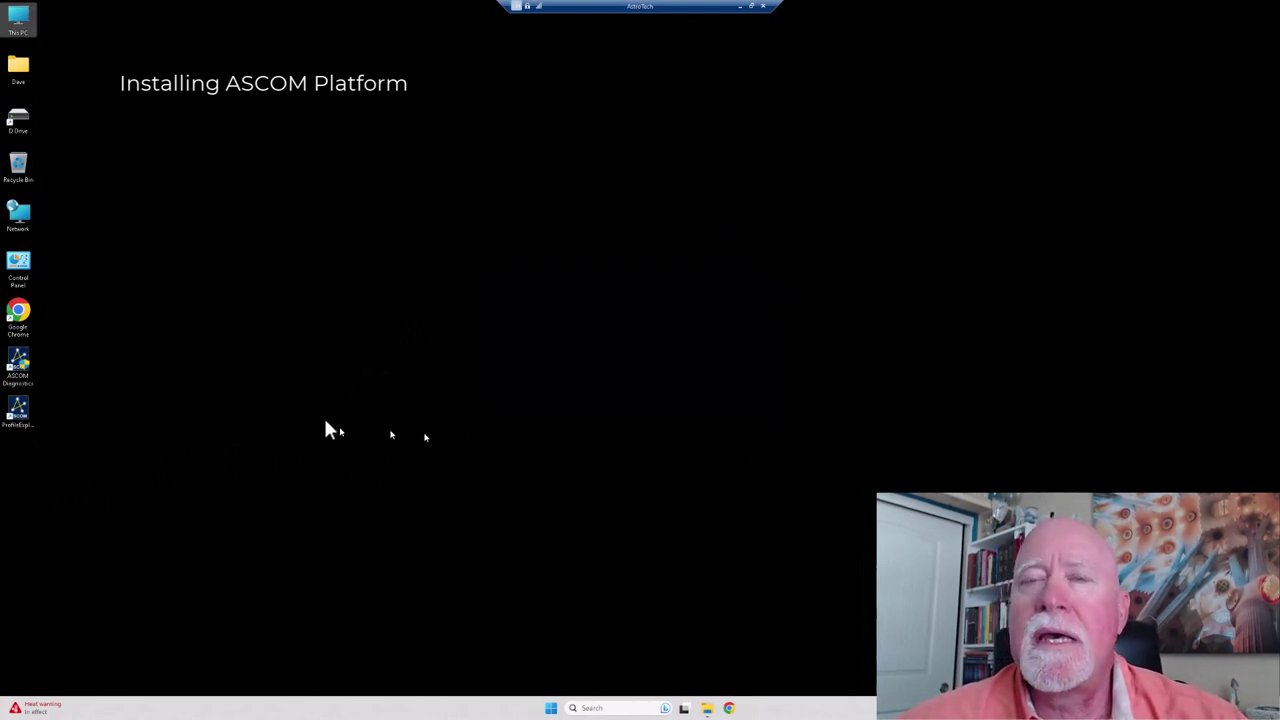
# Open the ASCOM Profile Explorer from the desktop and check the PlatformVersion entry of the profile root.
pyautogui.doubleClick(18, 408)
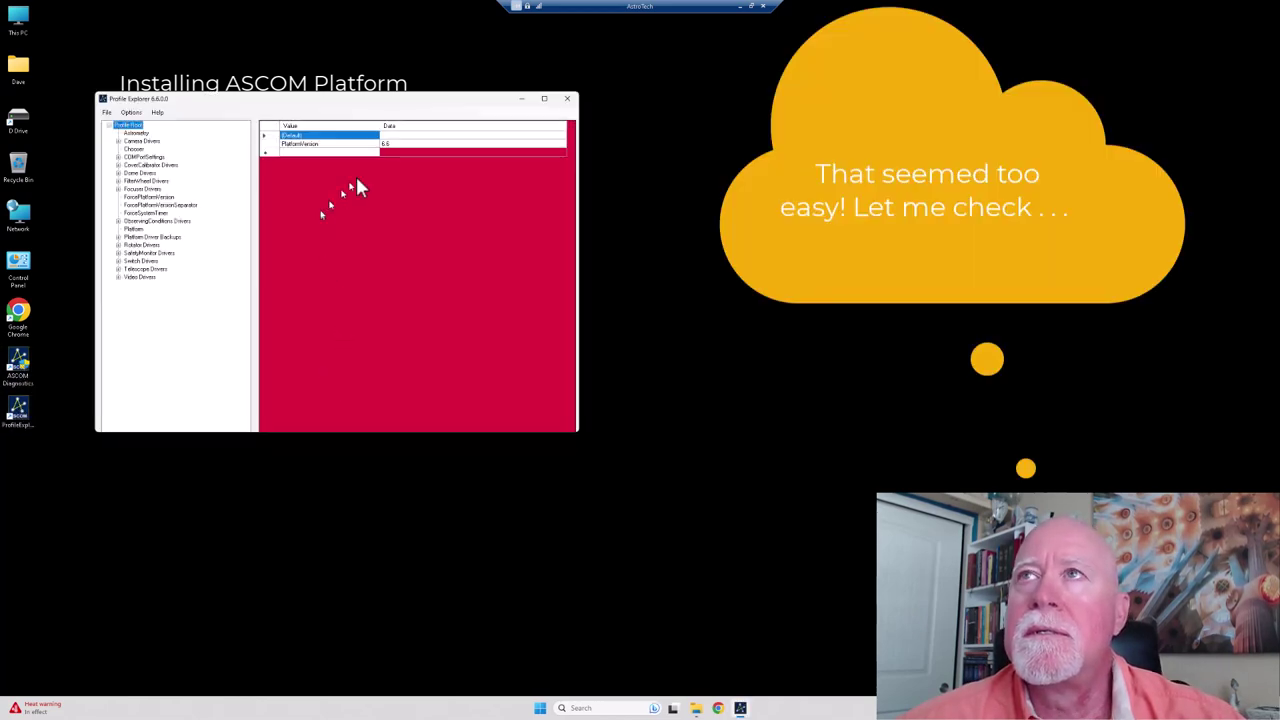
pyautogui.click(314, 144)
pyautogui.click(386, 143)
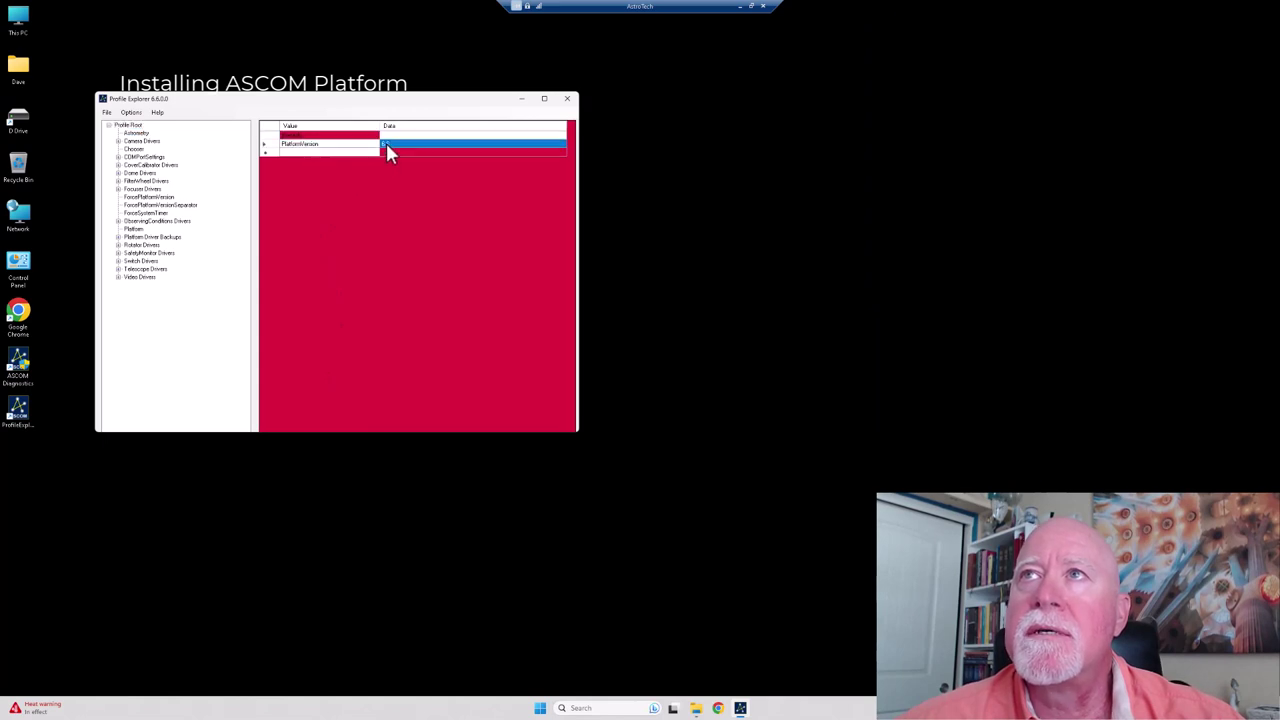
# Examine the Chooser, CoverCalibrator, FilterWheel, Focuser Drivers and ForcePlatformVersion entries in the profile tree, expanding the focuser drivers.
pyautogui.click(131, 149)
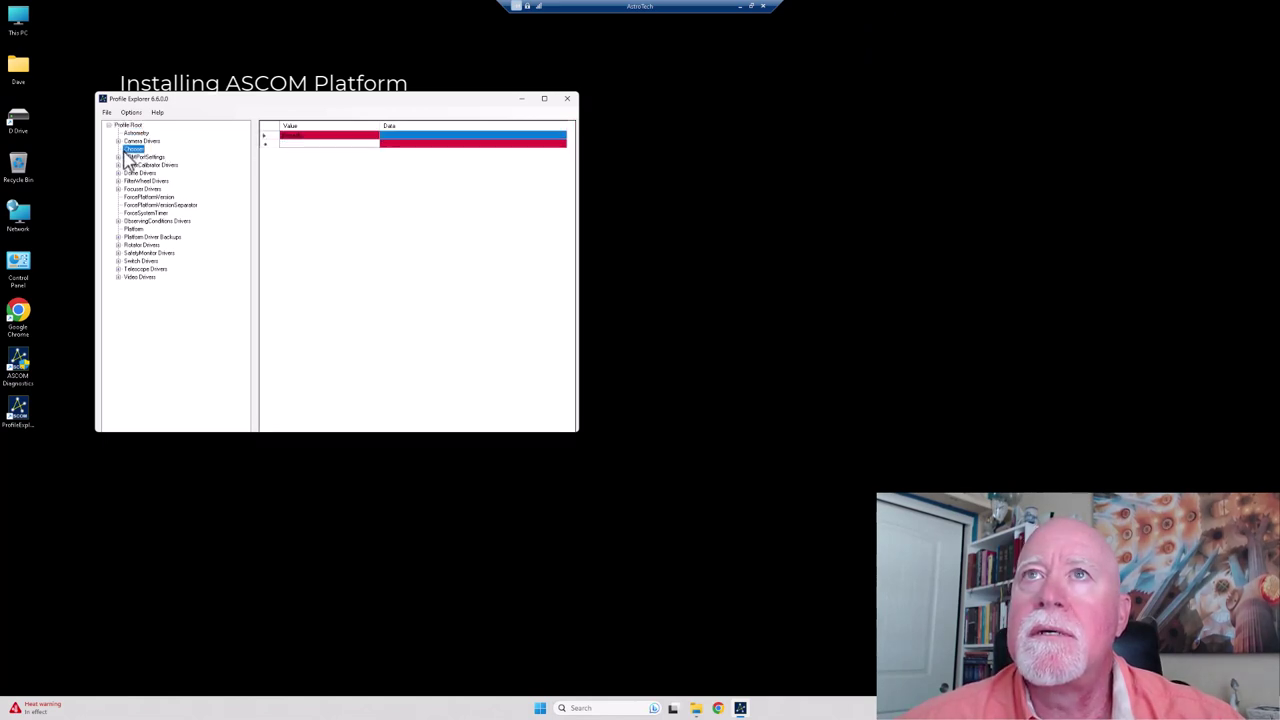
pyautogui.click(130, 165)
pyautogui.click(134, 181)
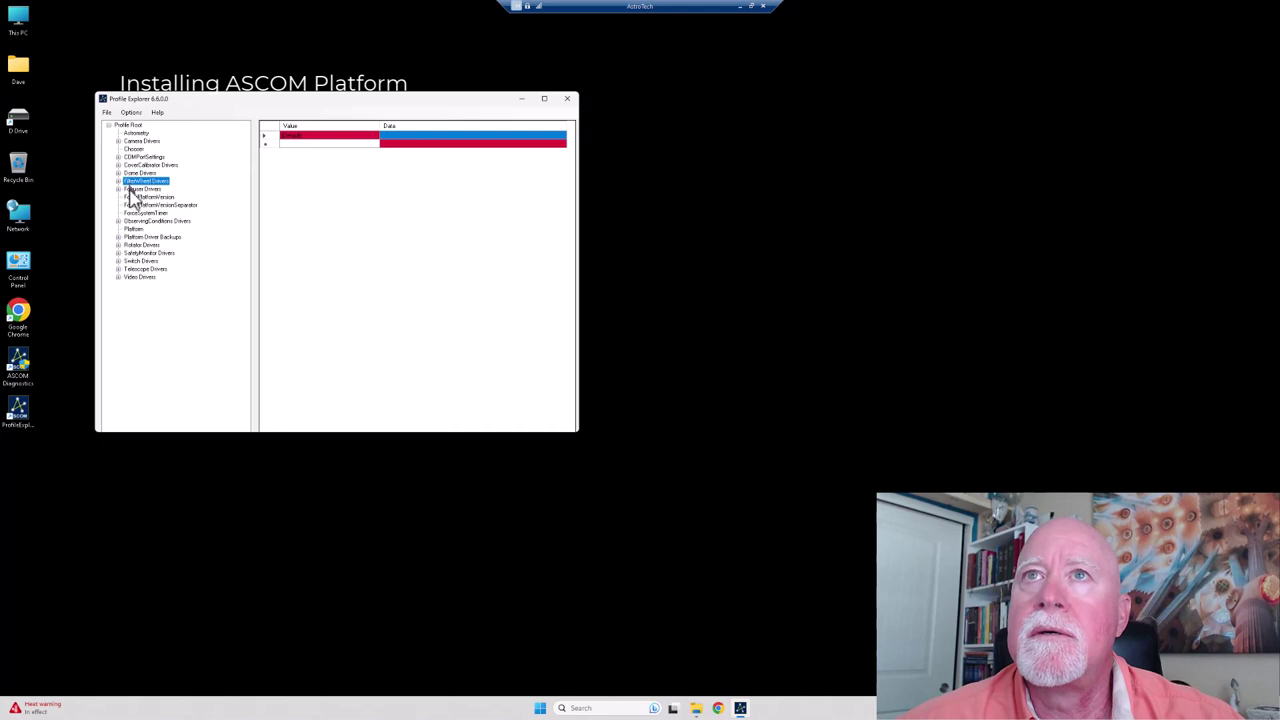
pyautogui.click(132, 189)
pyautogui.click(118, 189)
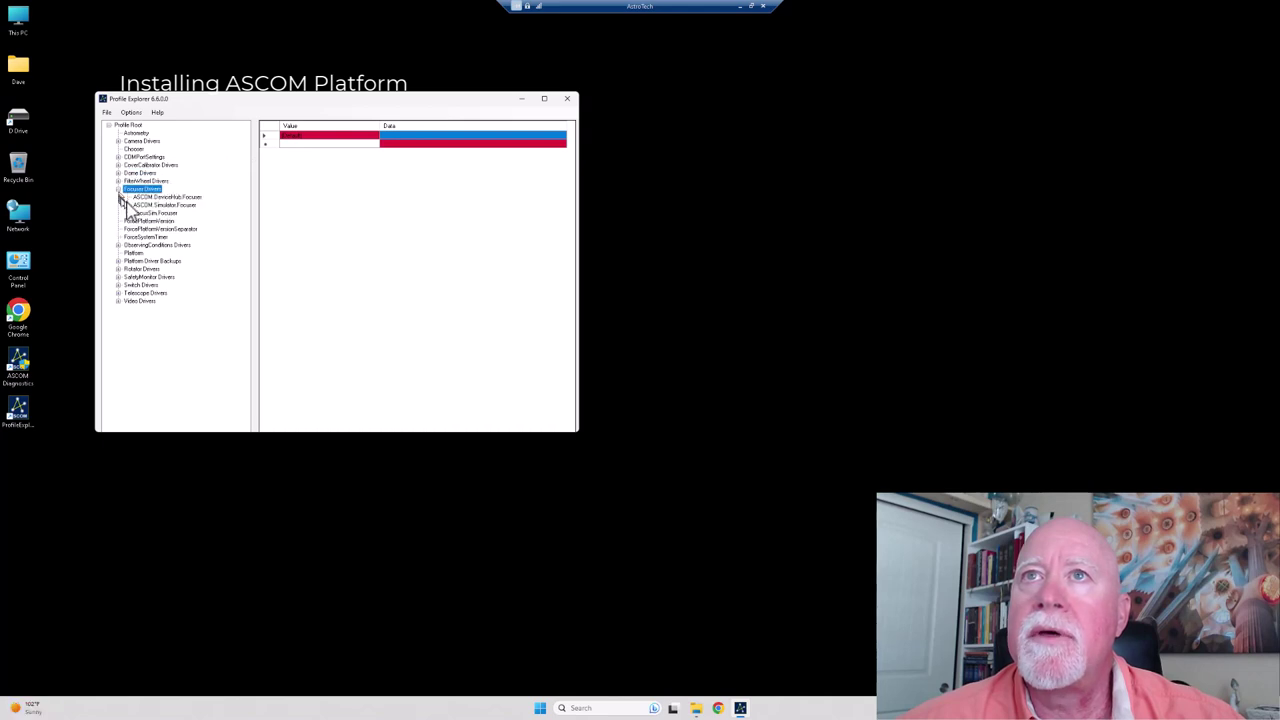
pyautogui.click(140, 221)
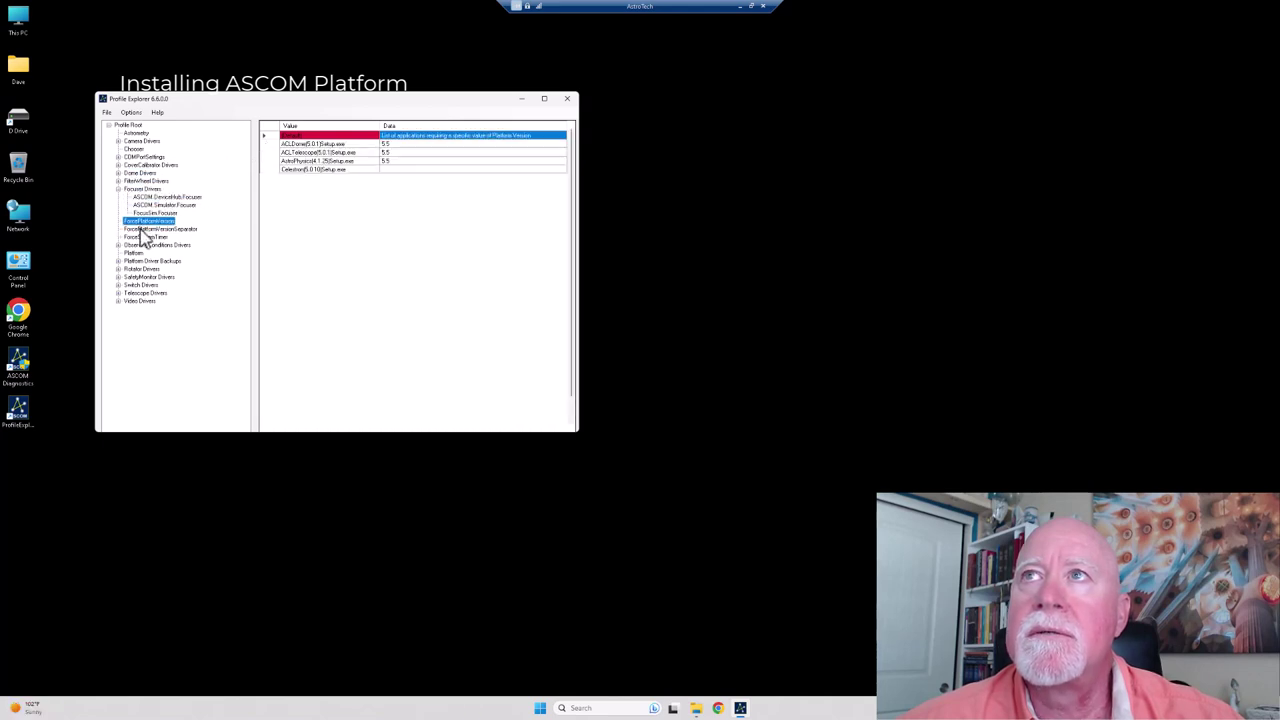
# Close the Profile Explorer, run the ASCOM Diagnostics tool with administrator permission, and exit it once the tests complete.
pyautogui.click(567, 99)
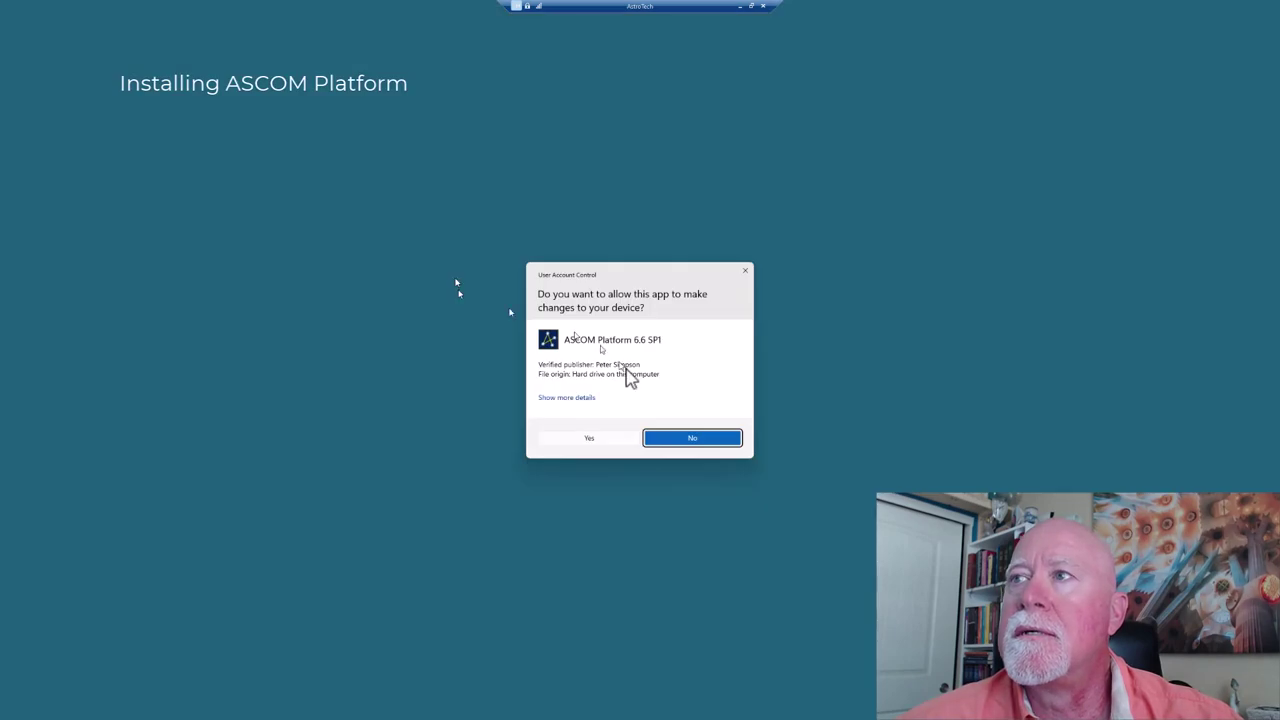
pyautogui.click(580, 438)
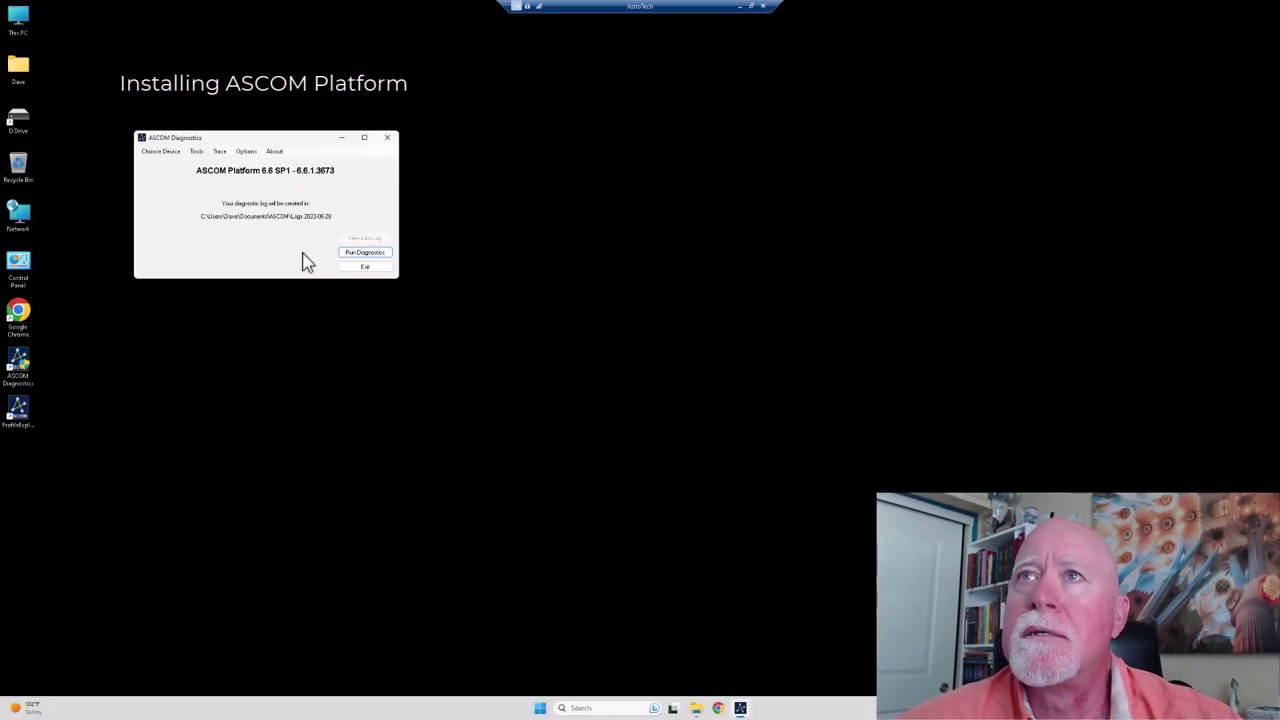
pyautogui.click(361, 252)
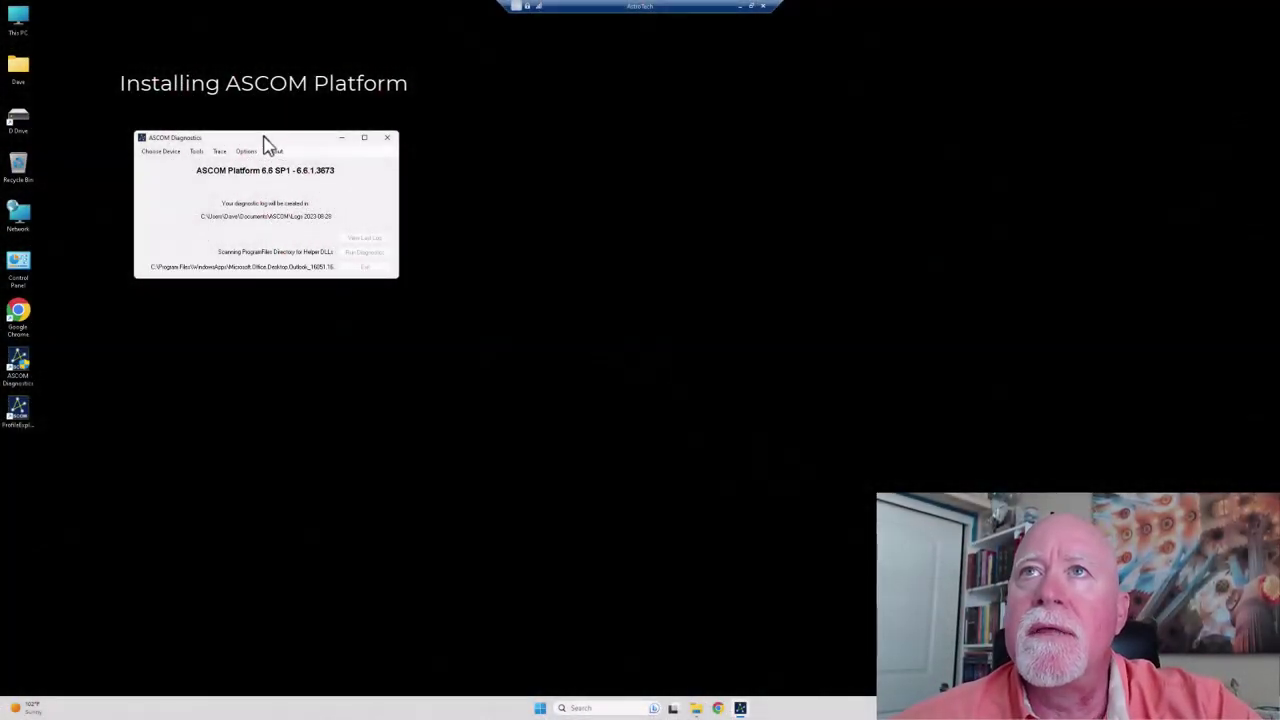
pyautogui.moveTo(268, 141); pyautogui.dragTo(293, 251)
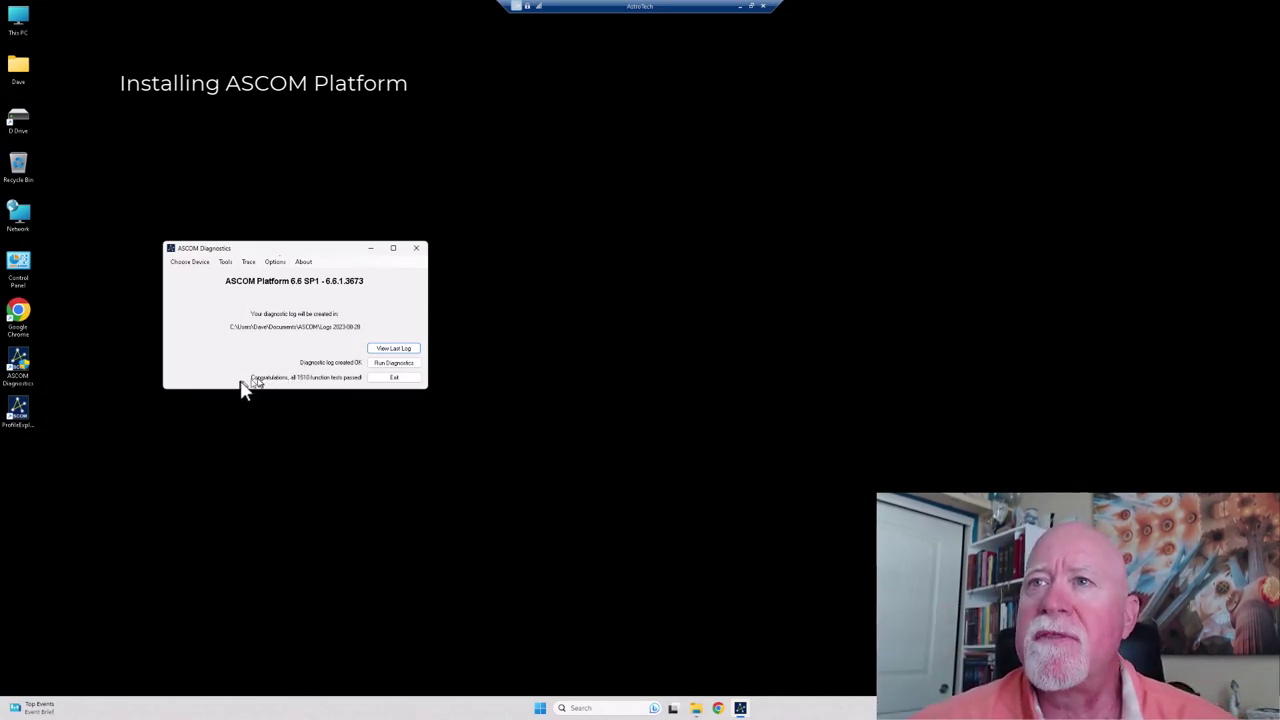
pyautogui.click(395, 378)
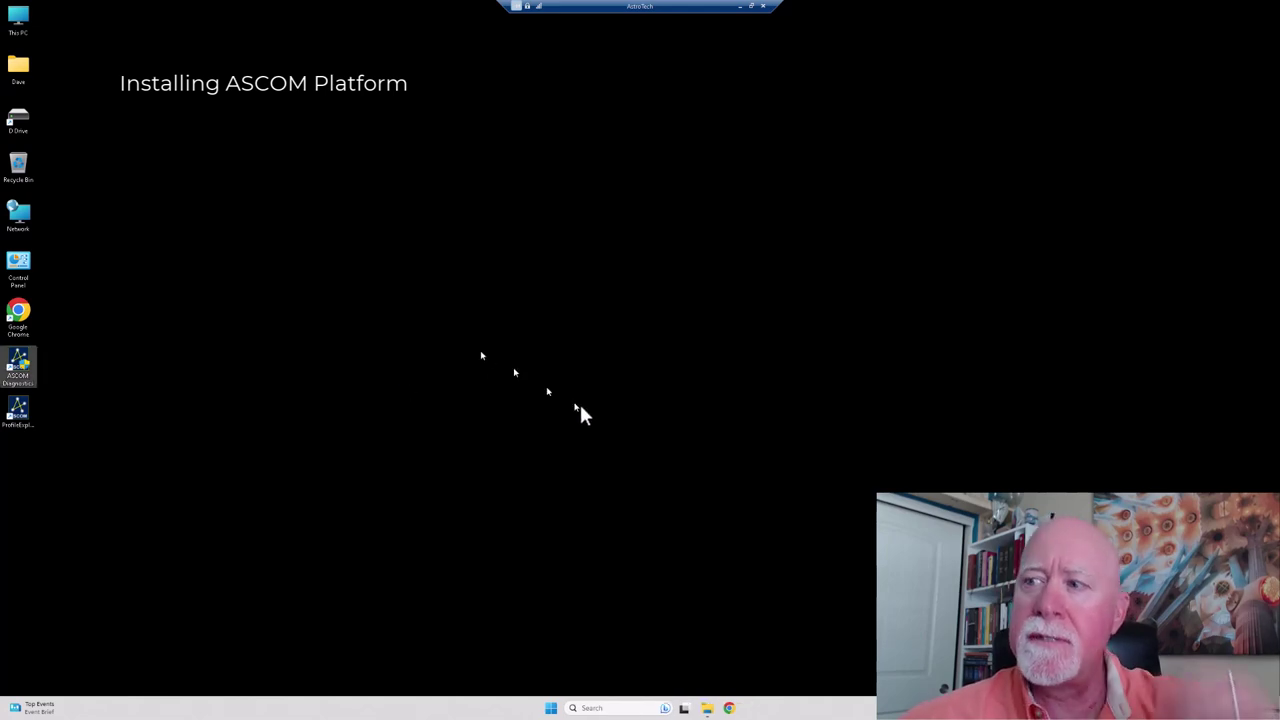
# Launch ASCOMGSServer1057Setup from its zip archive in the Software folder, allowing it past the SmartScreen and User Account Control prompts.
pyautogui.click(706, 708)
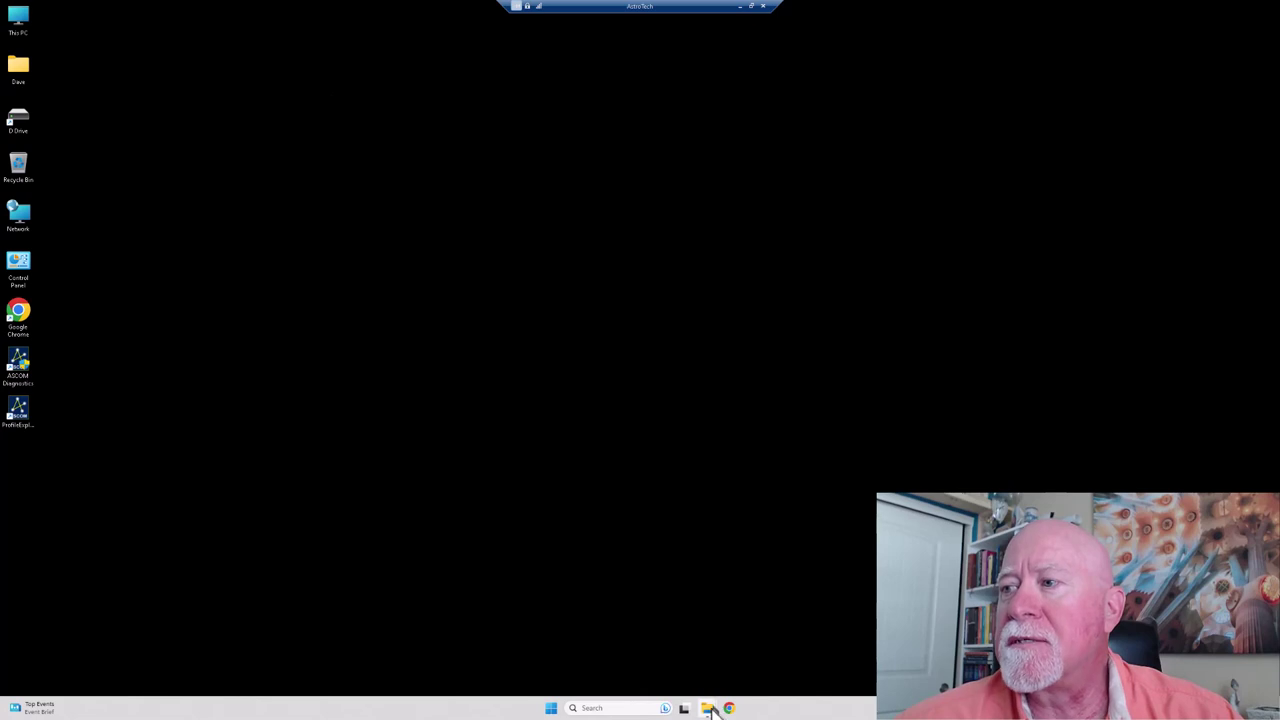
pyautogui.moveTo(708, 706)
pyautogui.click(803, 632)
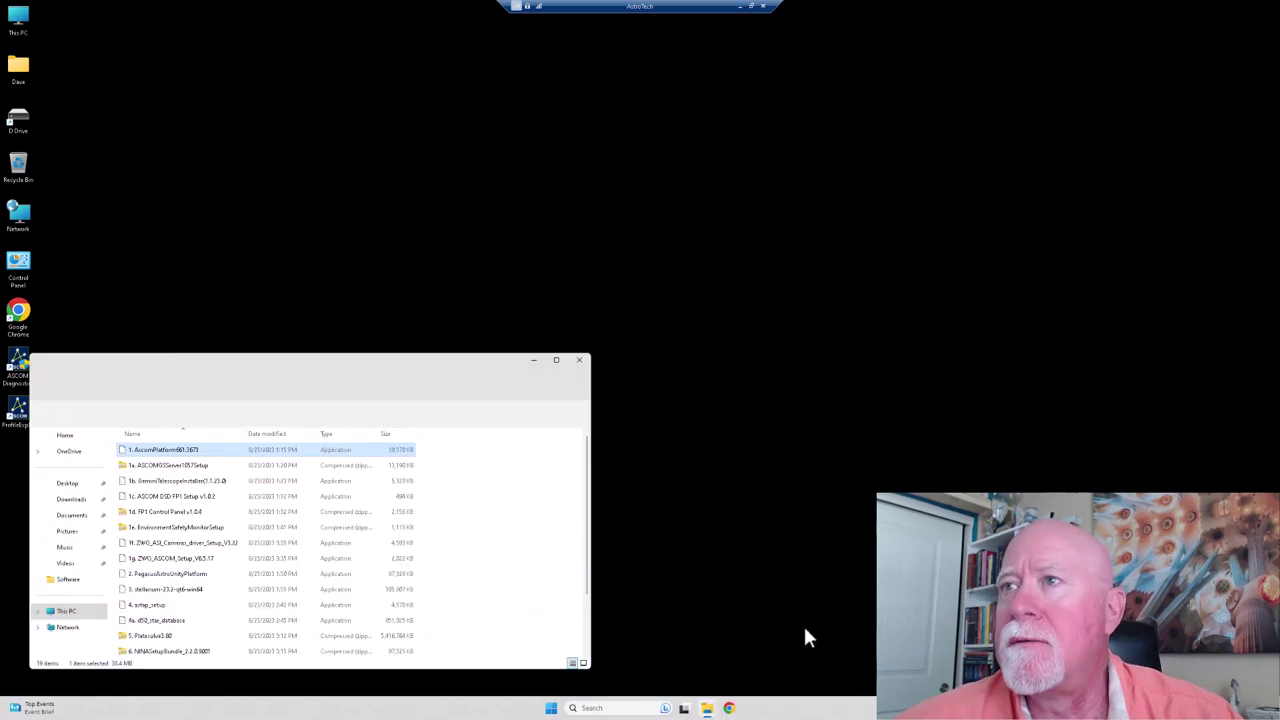
pyautogui.click(158, 466)
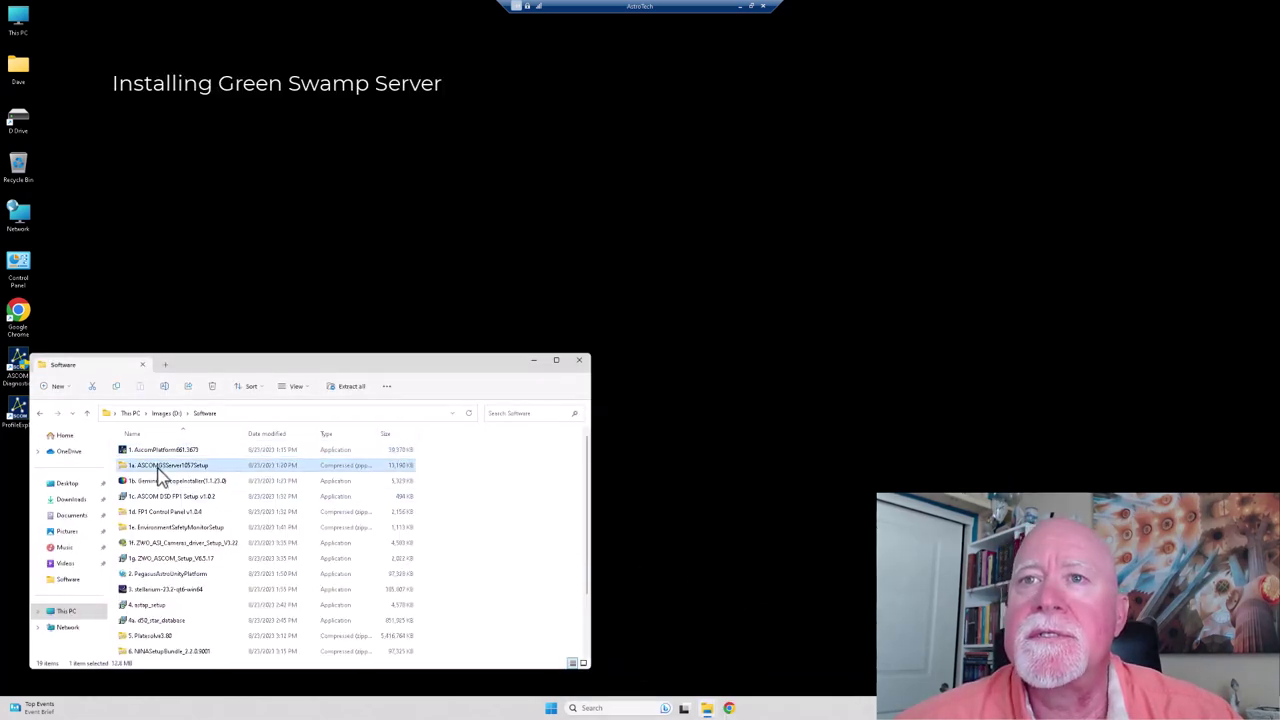
pyautogui.doubleClick(156, 466)
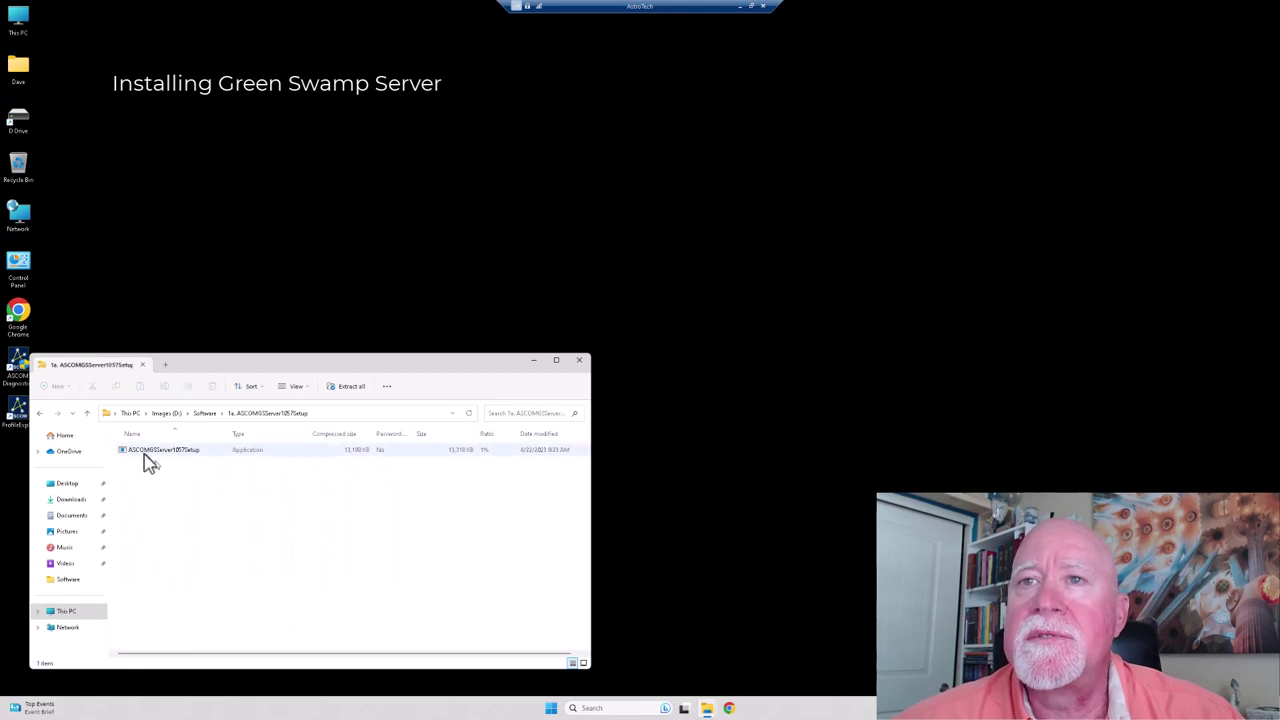
pyautogui.click(143, 452)
pyautogui.doubleClick(145, 458)
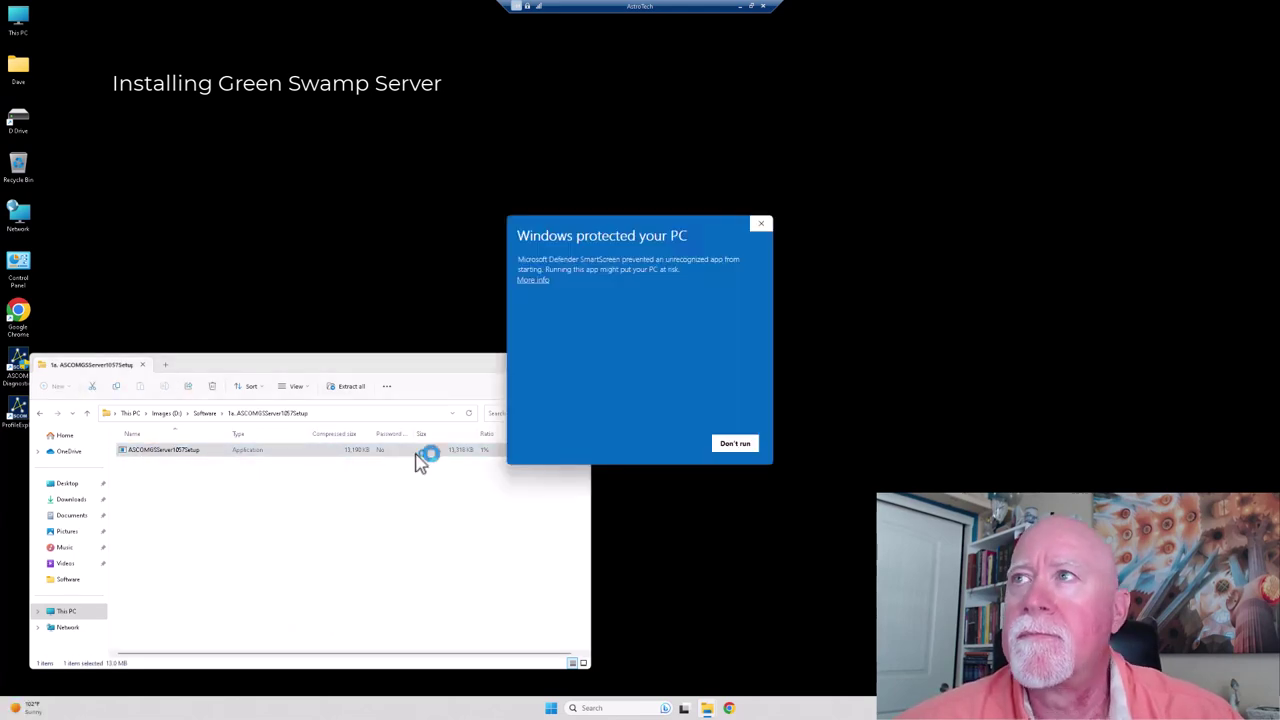
pyautogui.click(544, 279)
pyautogui.click(674, 446)
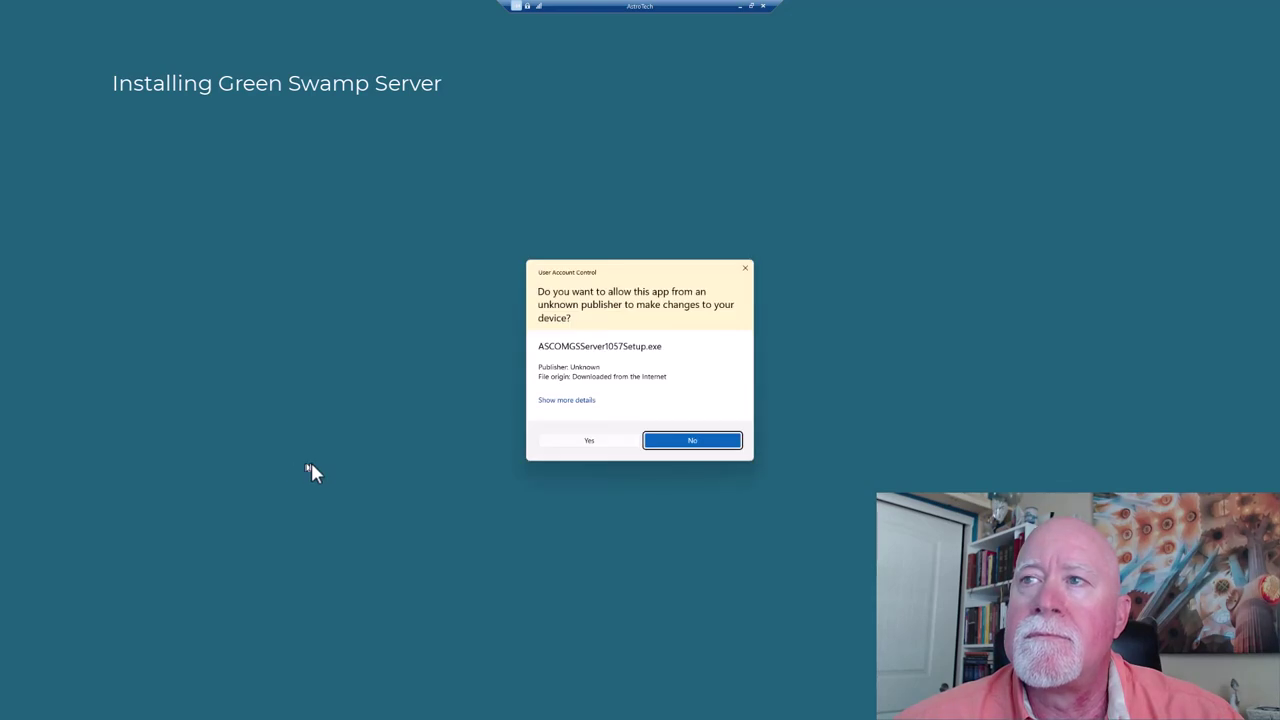
pyautogui.click(580, 440)
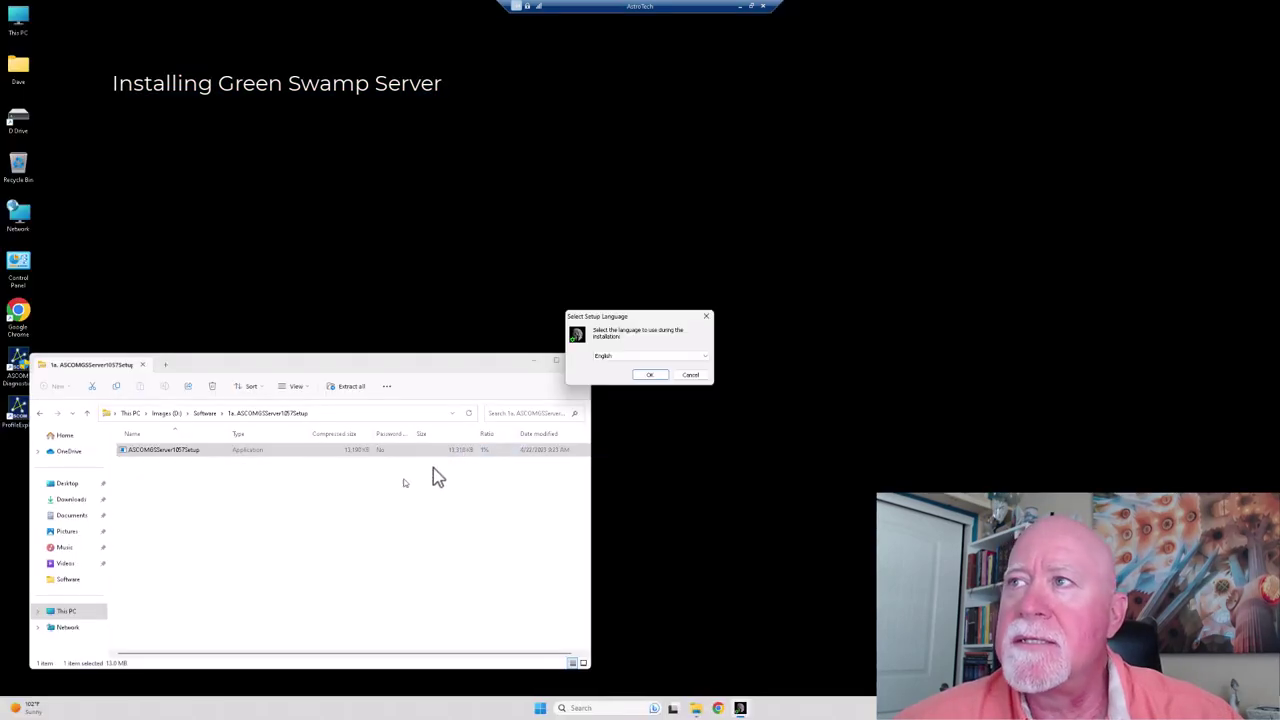
# Install GS Server 1.0.5.7 in English, accepting the license agreement and creating a desktop shortcut.
pyautogui.click(649, 376)
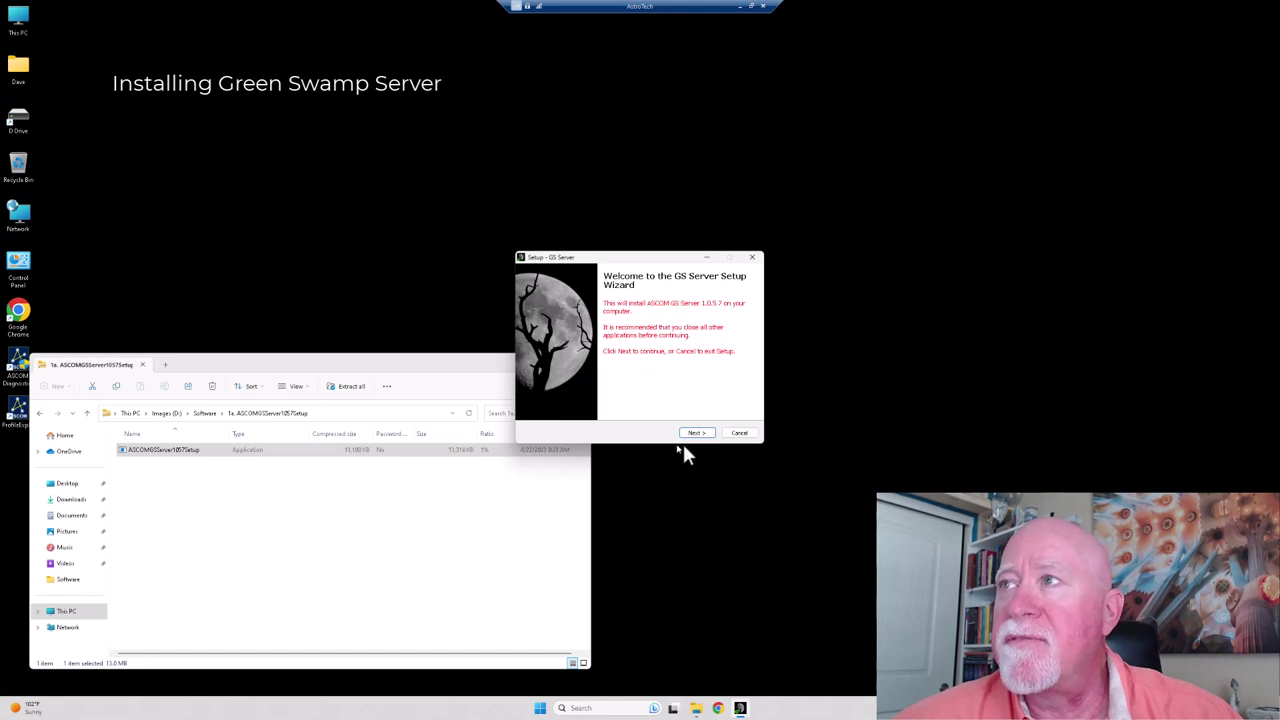
pyautogui.click(697, 436)
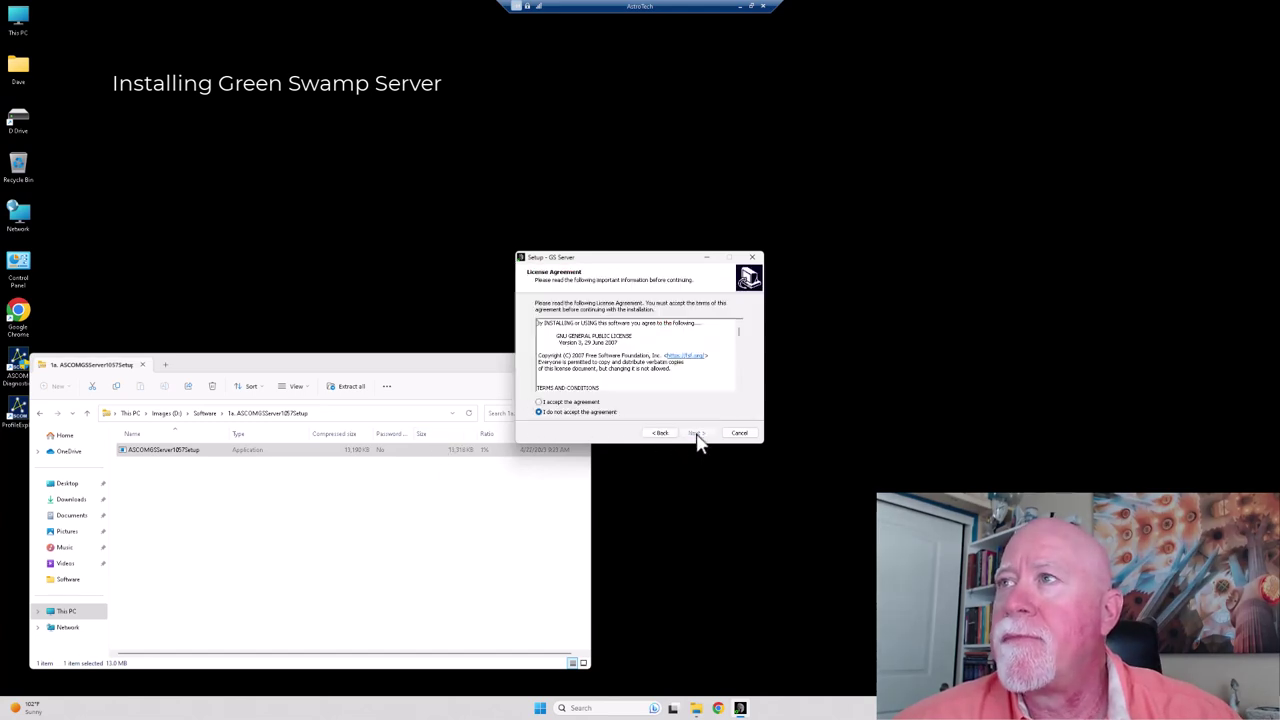
pyautogui.click(566, 402)
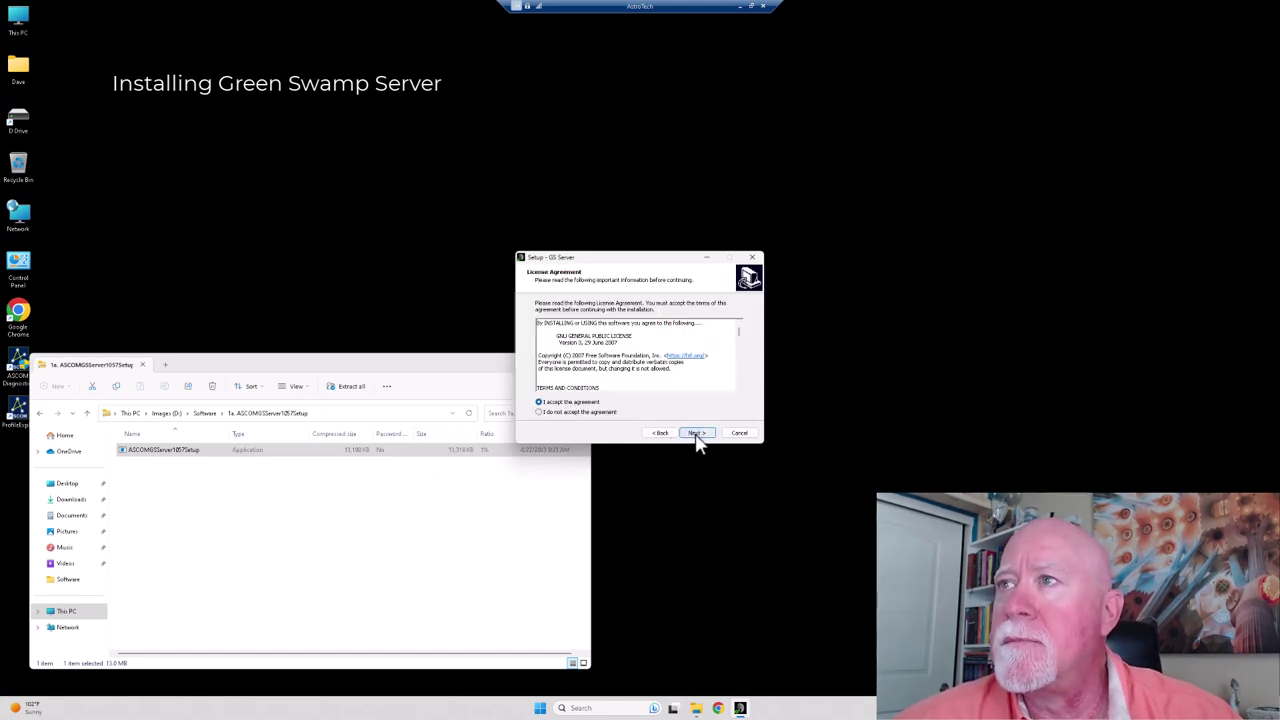
pyautogui.click(697, 434)
pyautogui.click(541, 334)
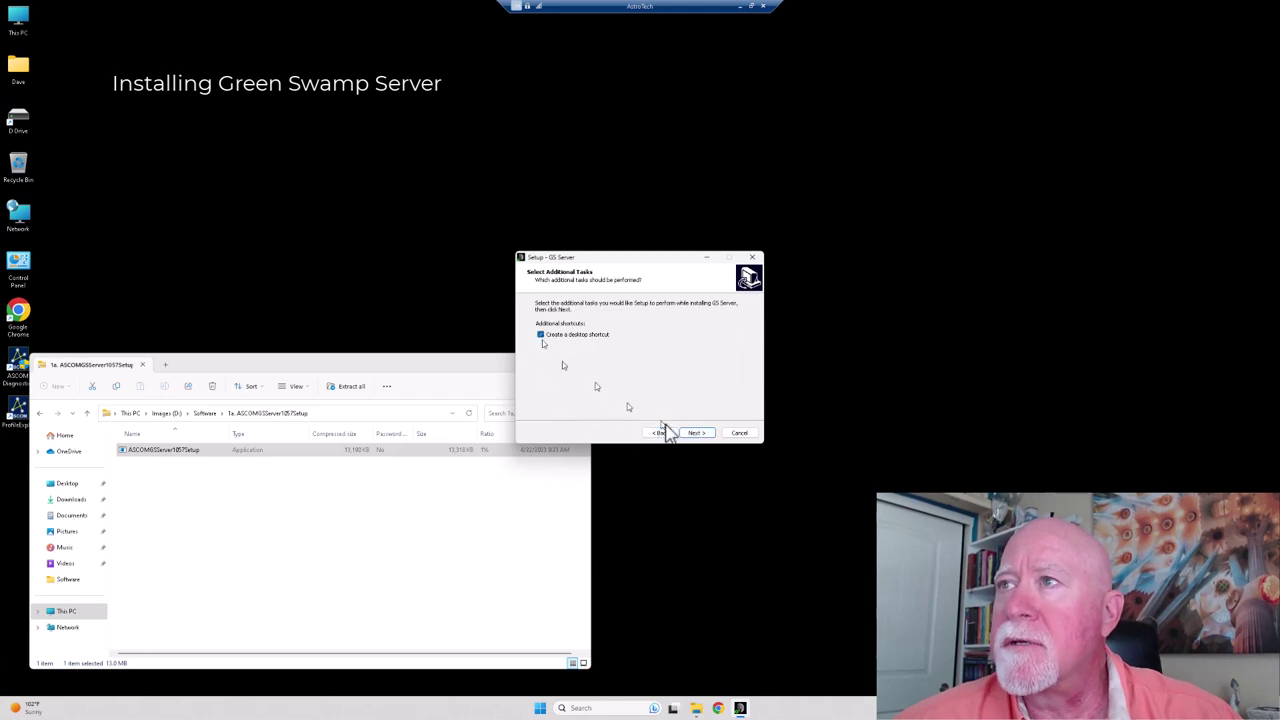
pyautogui.click(697, 434)
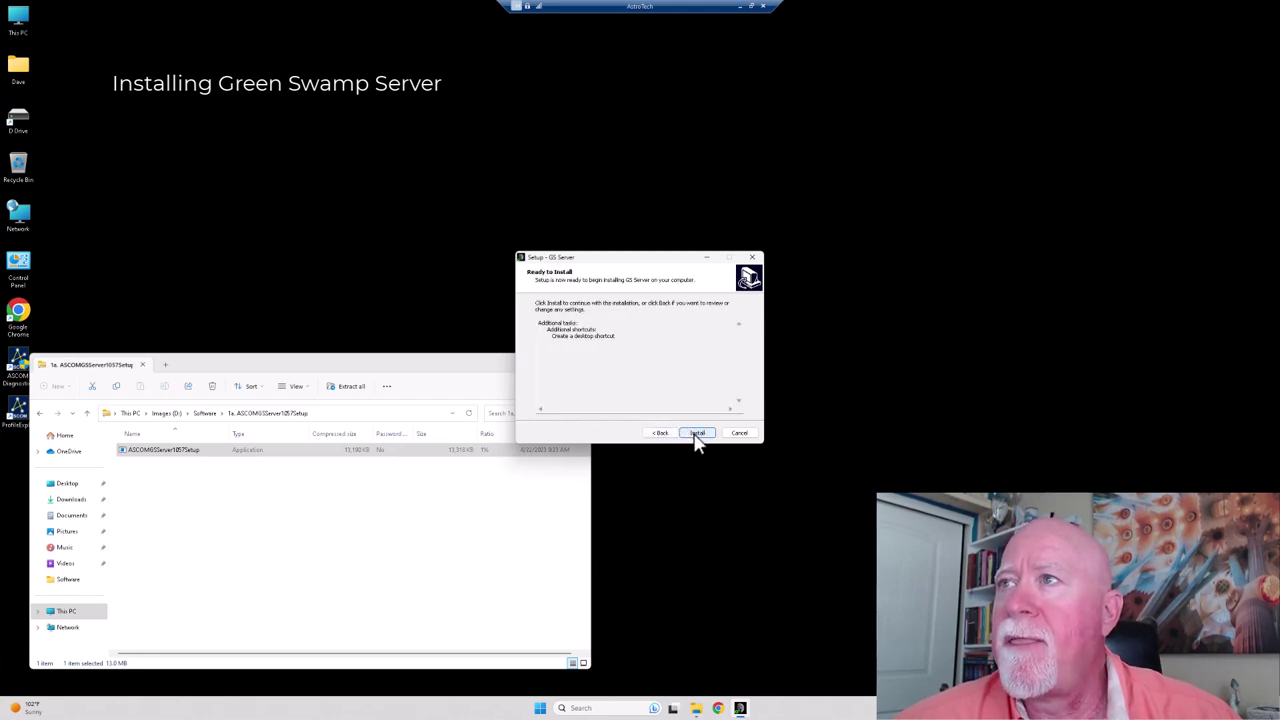
pyautogui.click(697, 434)
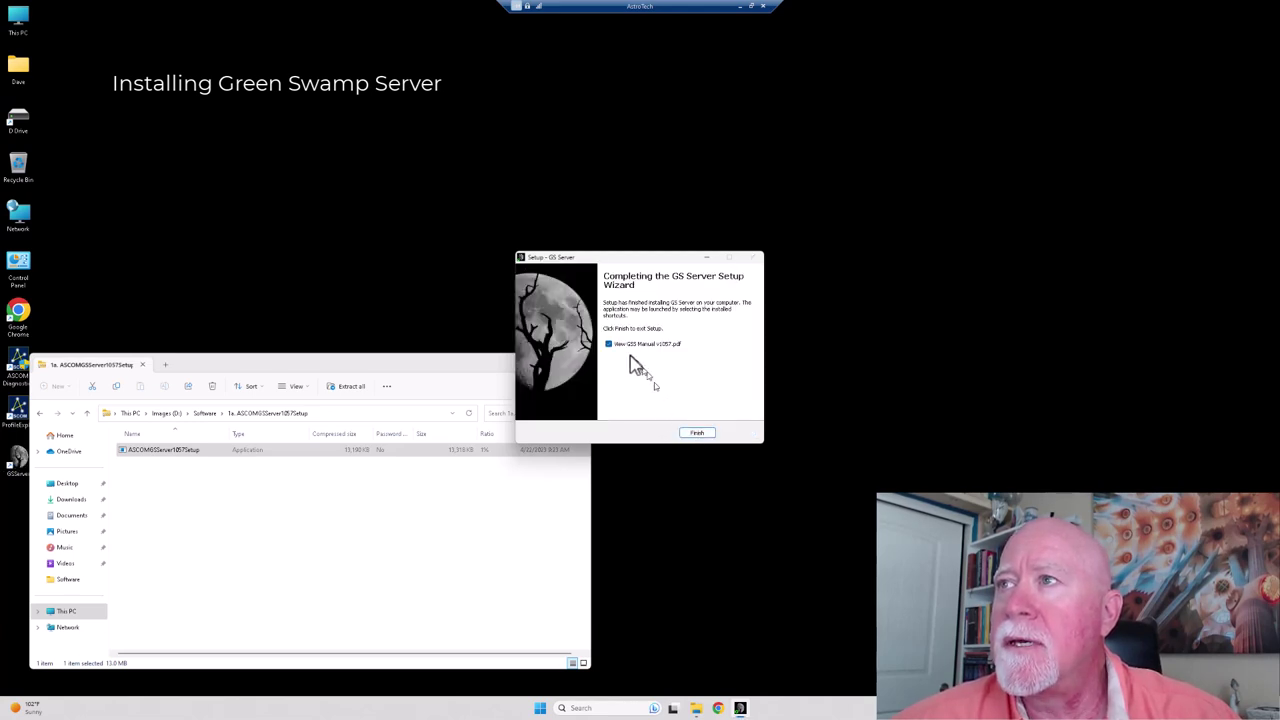
pyautogui.click(695, 433)
# Test GS Server by opening it from the desktop, connecting to and disconnecting from the simulator mount, and closing it; return the file window to Software.
pyautogui.moveTo(888, 418); pyautogui.dragTo(1139, 359)
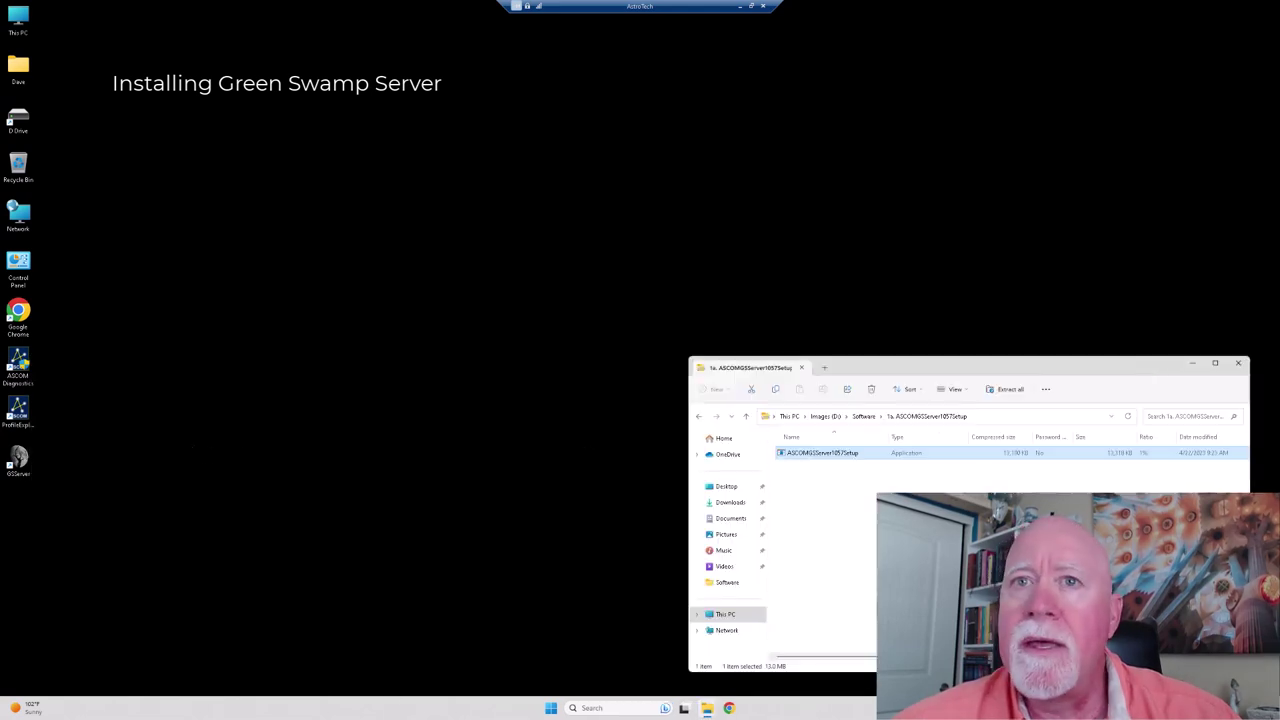
pyautogui.doubleClick(21, 458)
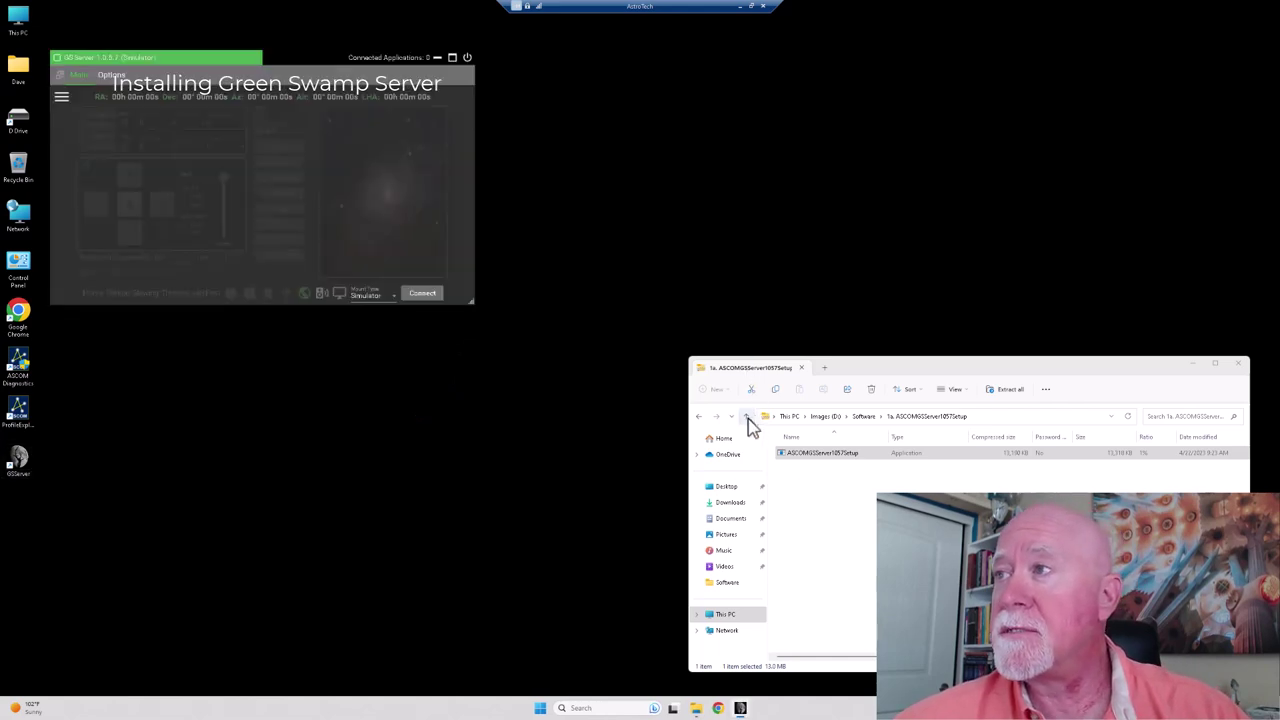
pyautogui.click(746, 416)
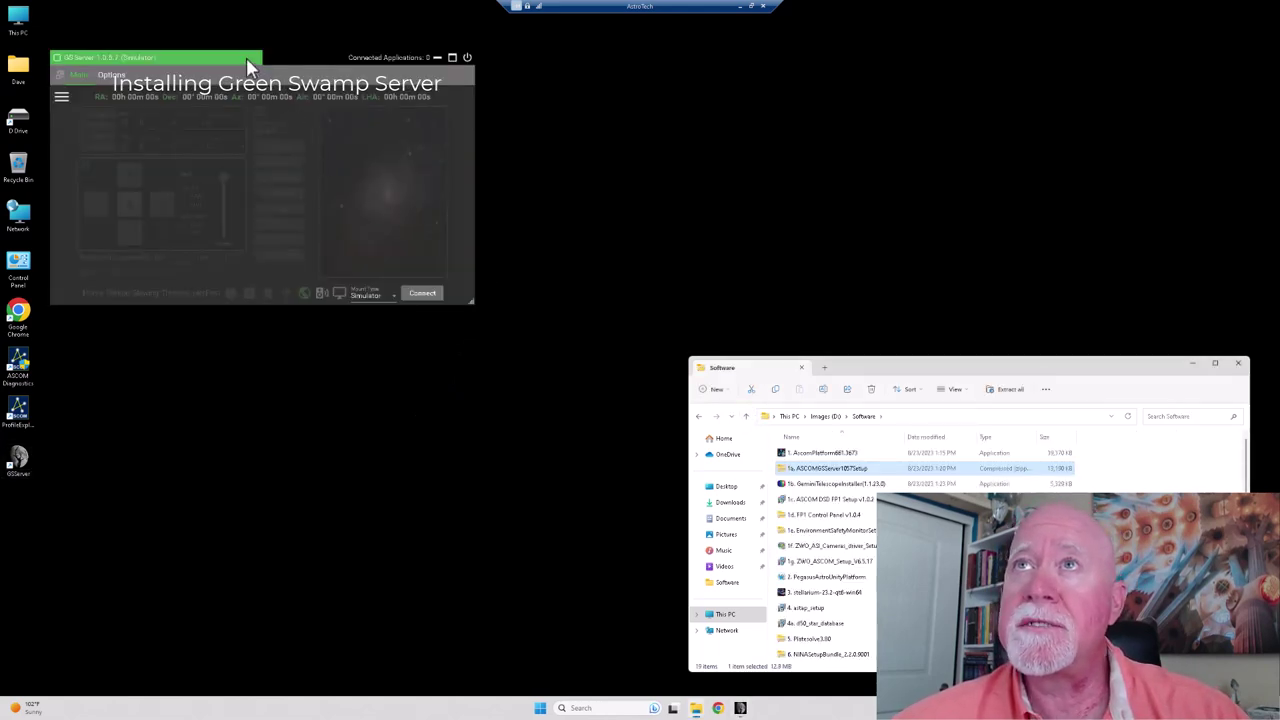
pyautogui.moveTo(249, 63); pyautogui.dragTo(347, 226)
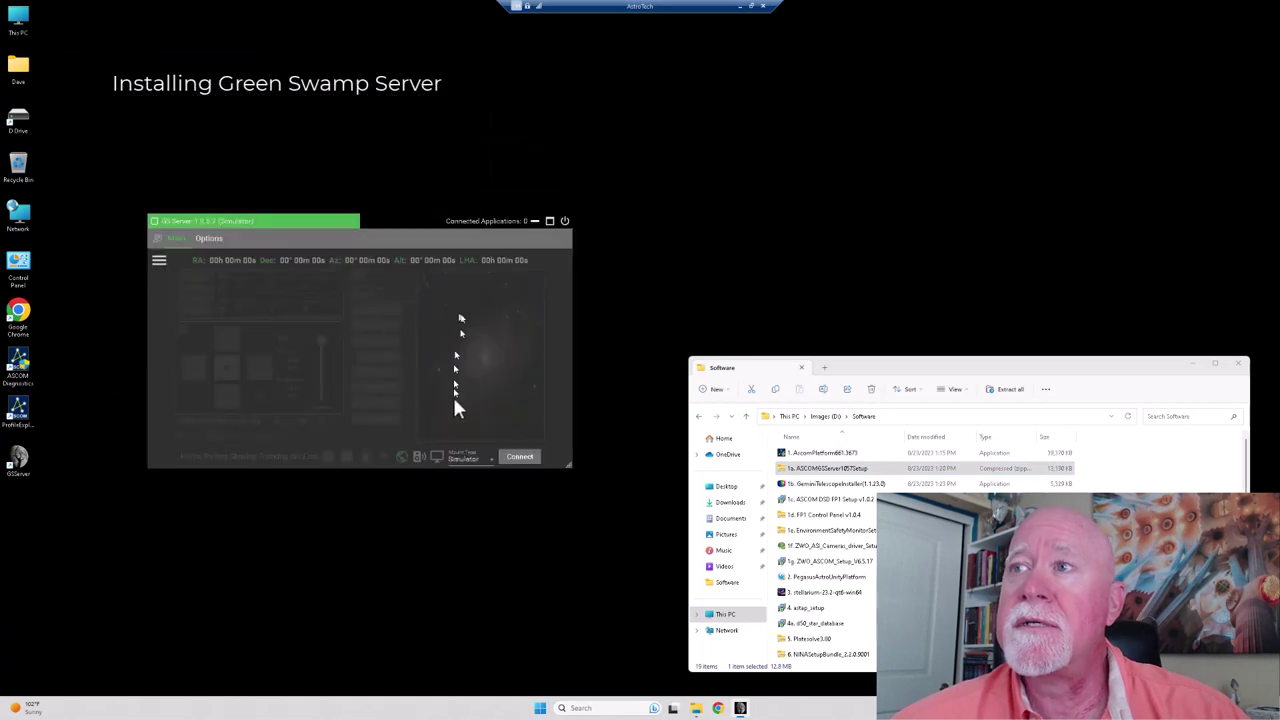
pyautogui.click(516, 460)
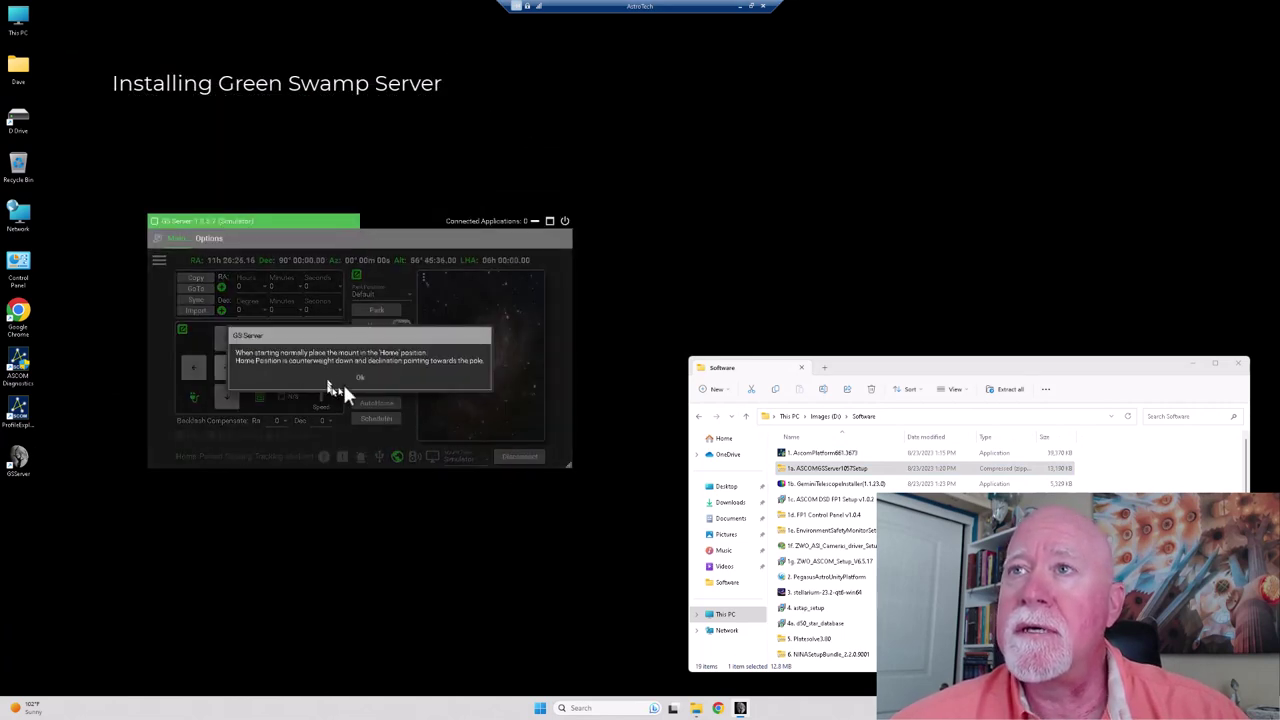
pyautogui.click(359, 379)
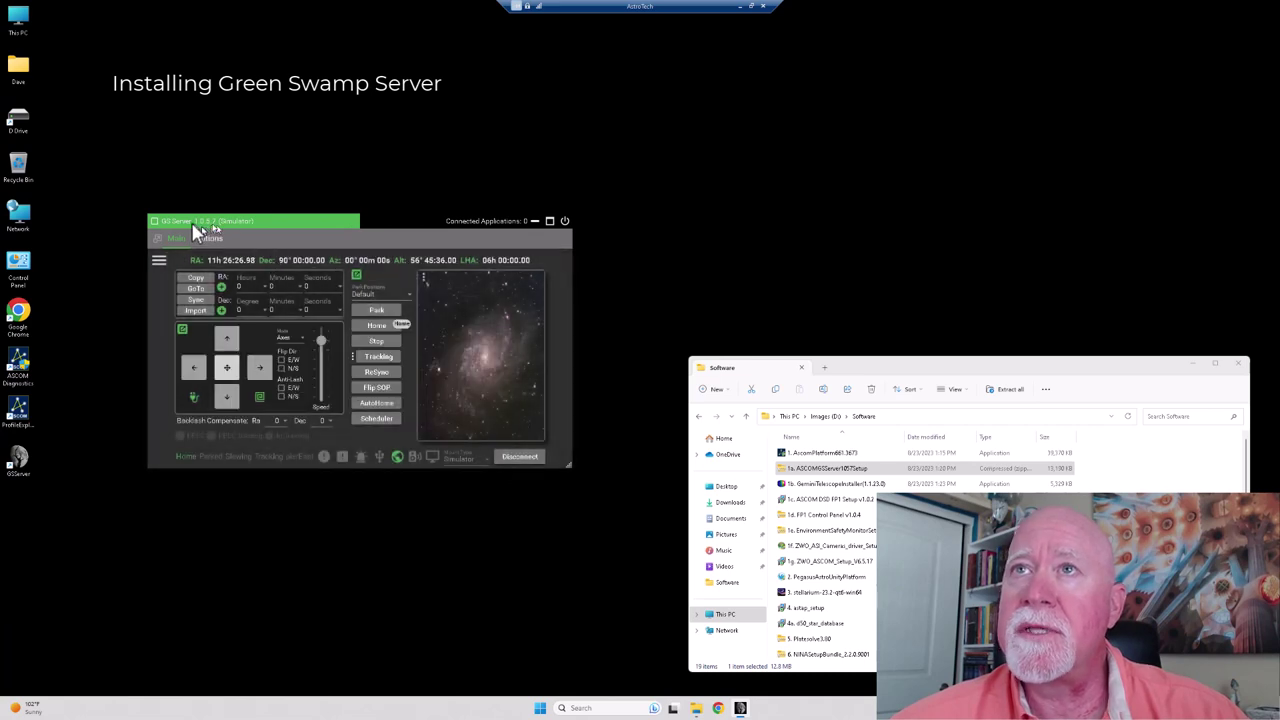
pyautogui.click(517, 460)
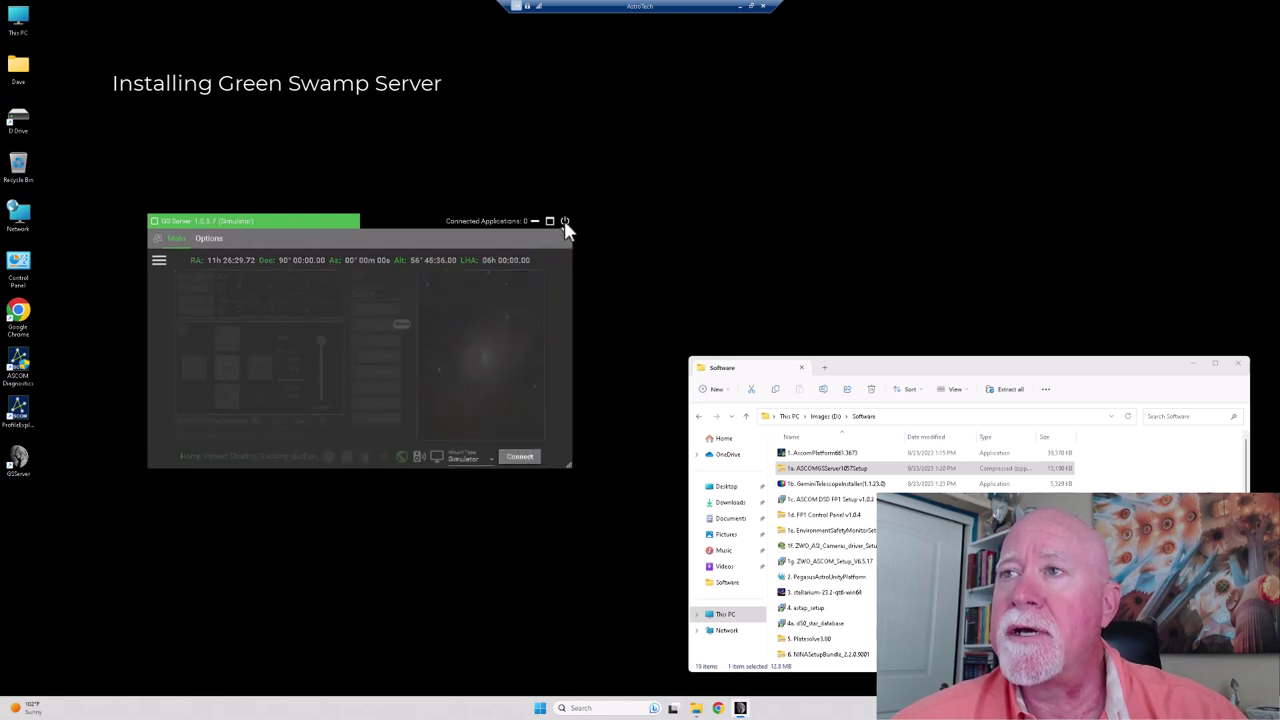
pyautogui.click(564, 221)
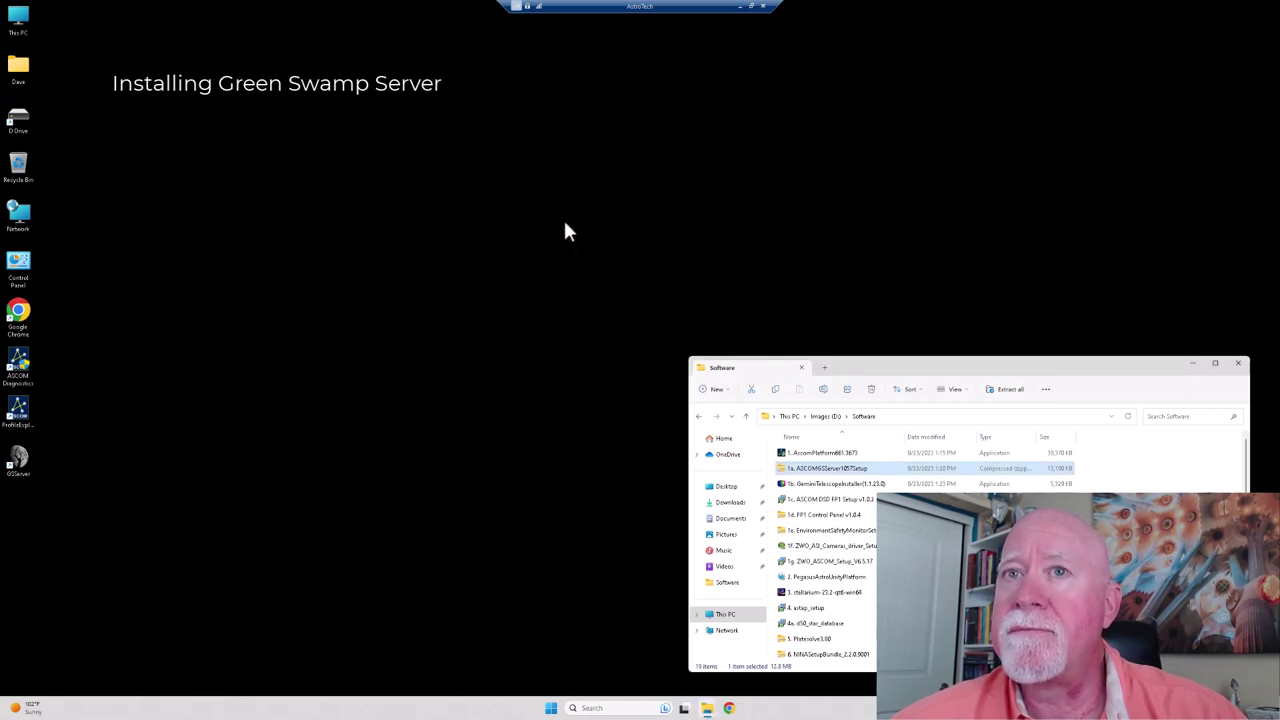
# Install Gemini Driver Installer 1.1.23.0 from the Software folder with a desktop start icon, and briefly launch Gemini Telescope to check it.
pyautogui.doubleClick(815, 487)
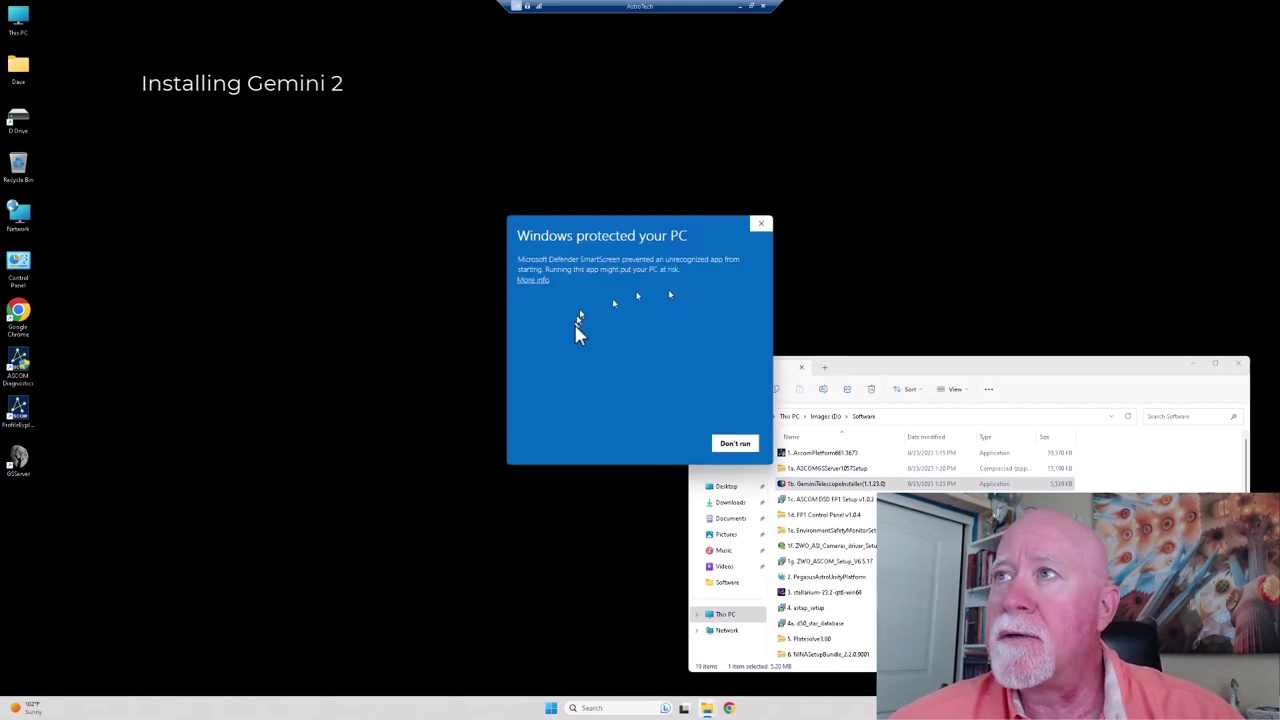
pyautogui.click(533, 280)
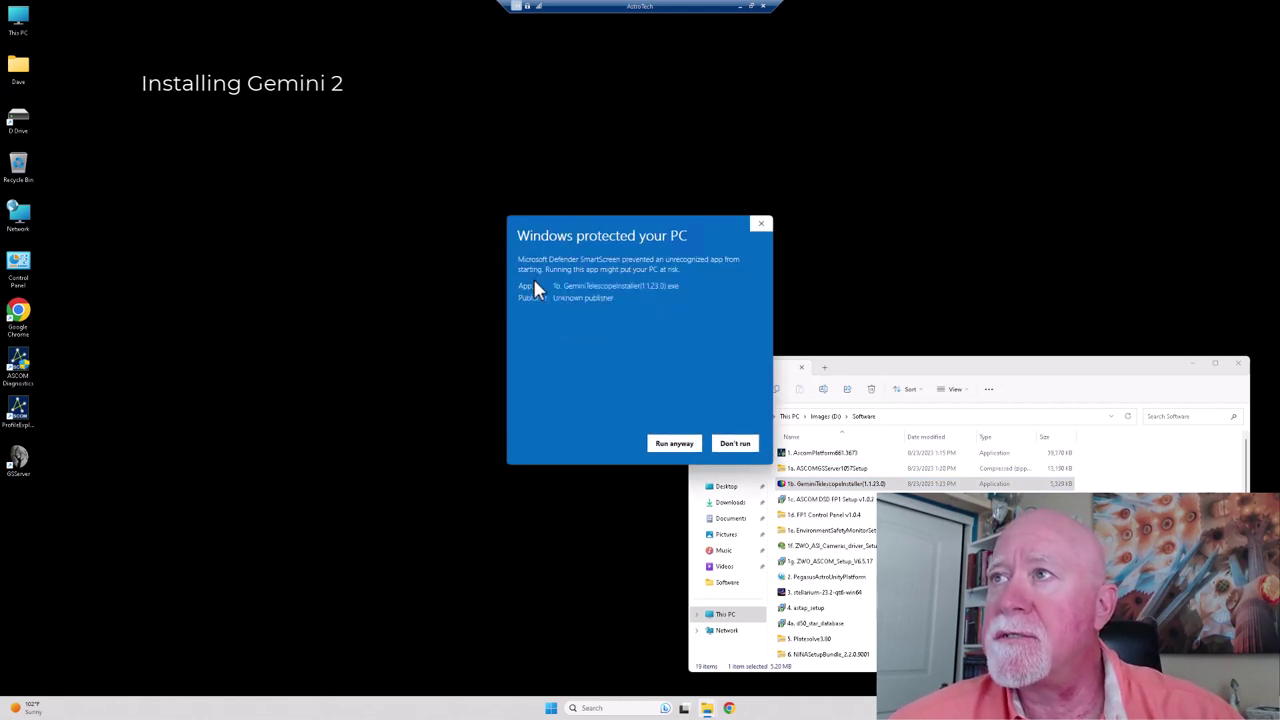
pyautogui.click(670, 443)
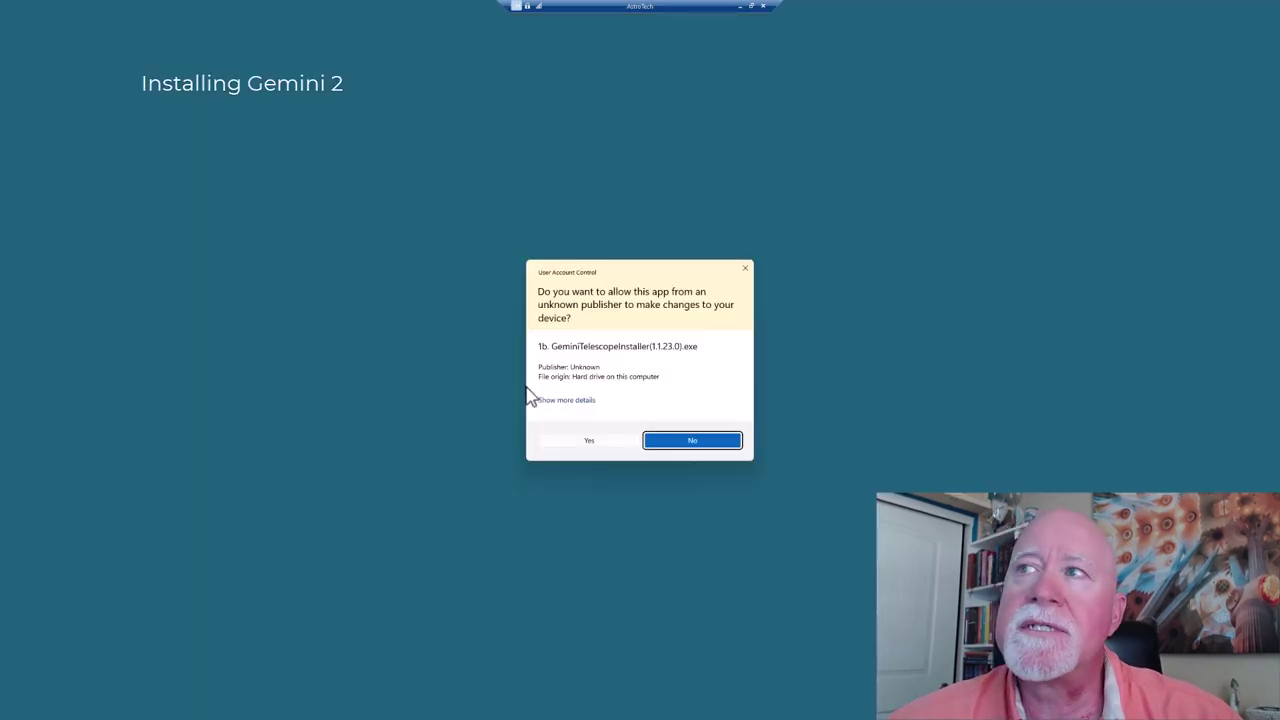
pyautogui.click(575, 440)
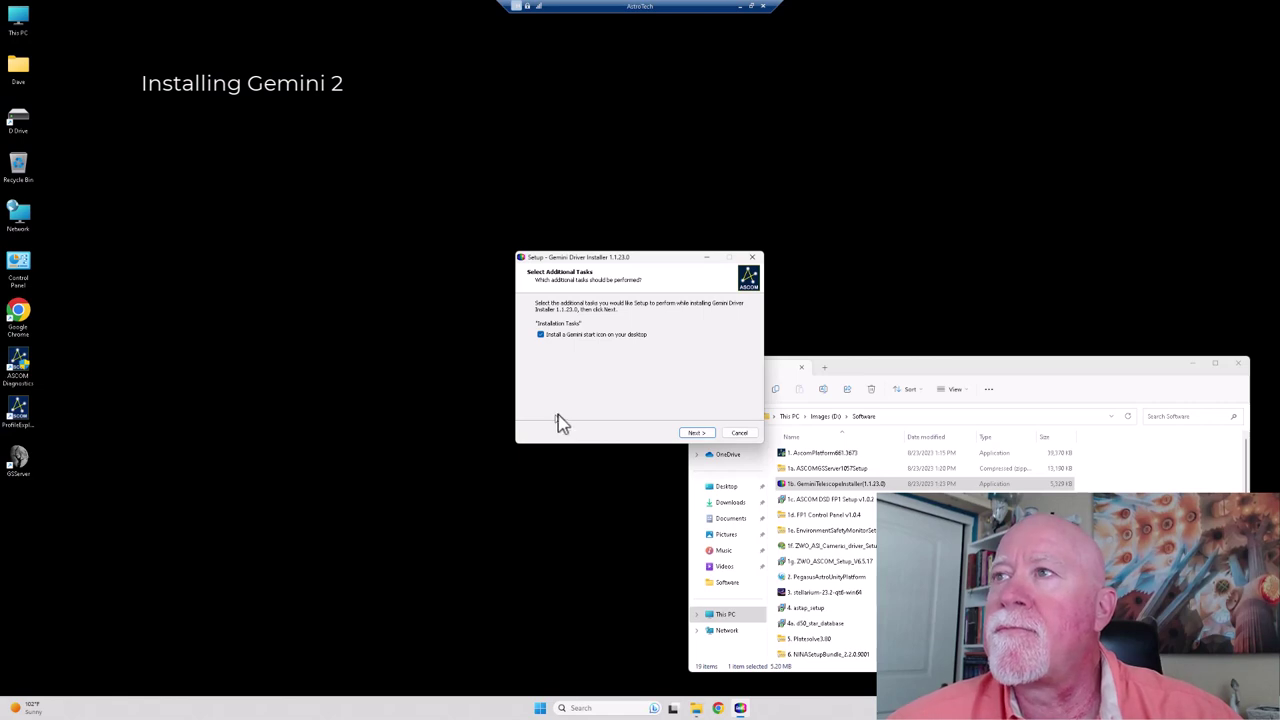
pyautogui.click(695, 433)
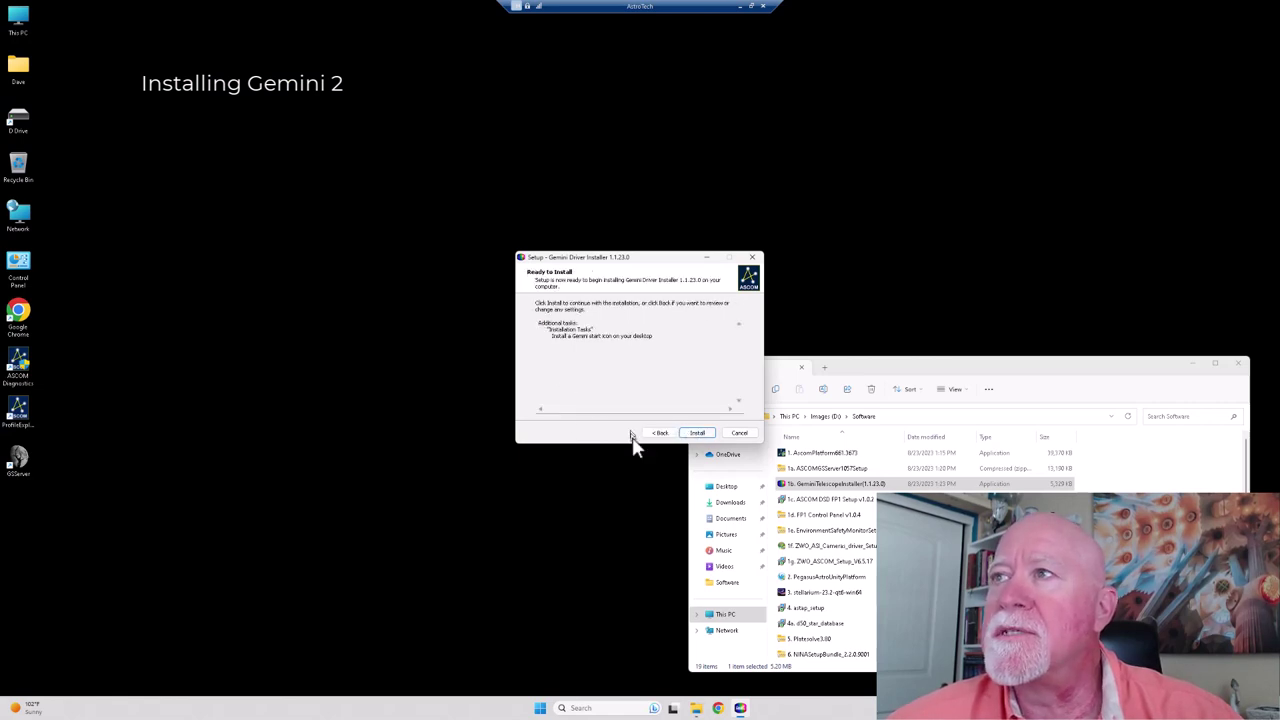
pyautogui.click(694, 433)
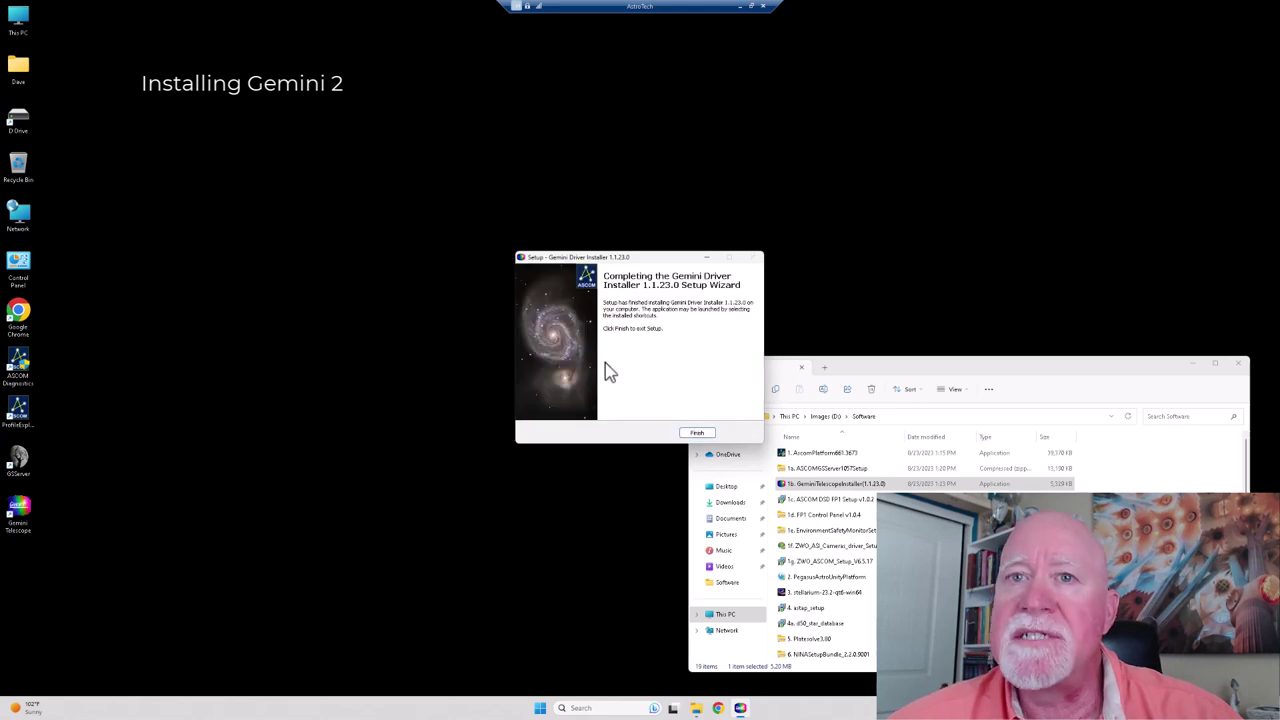
pyautogui.click(695, 432)
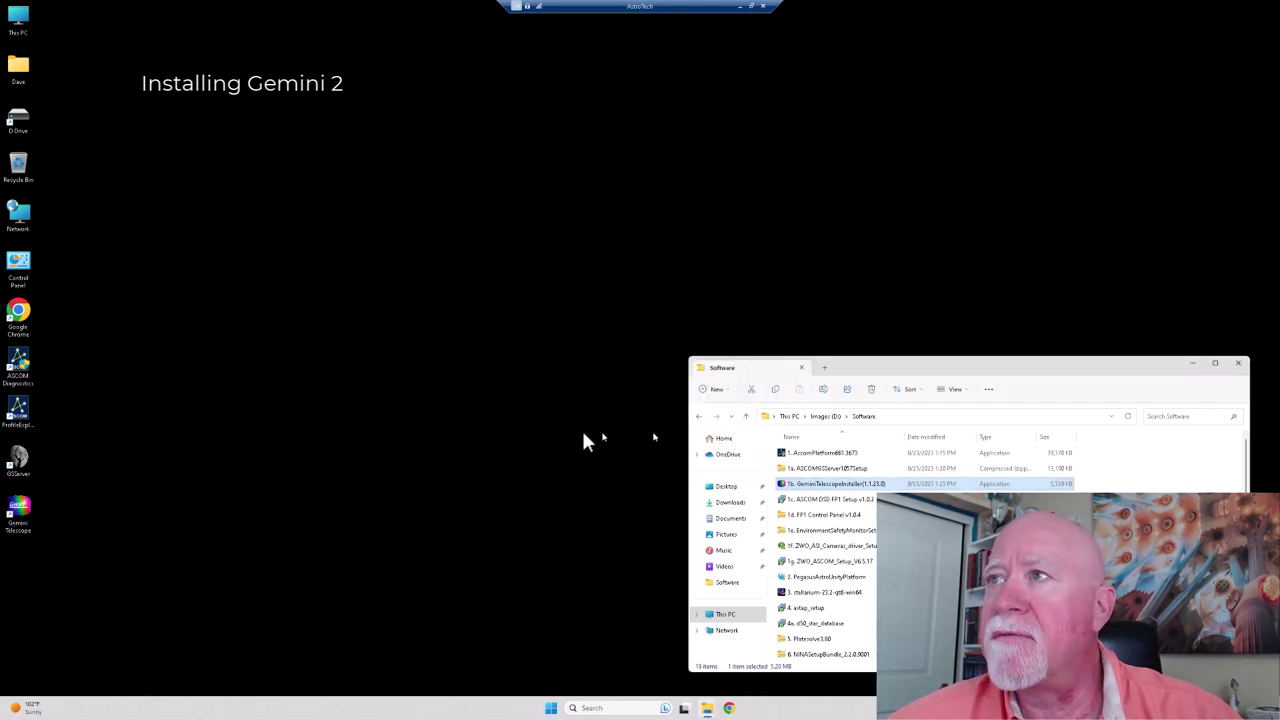
pyautogui.doubleClick(18, 513)
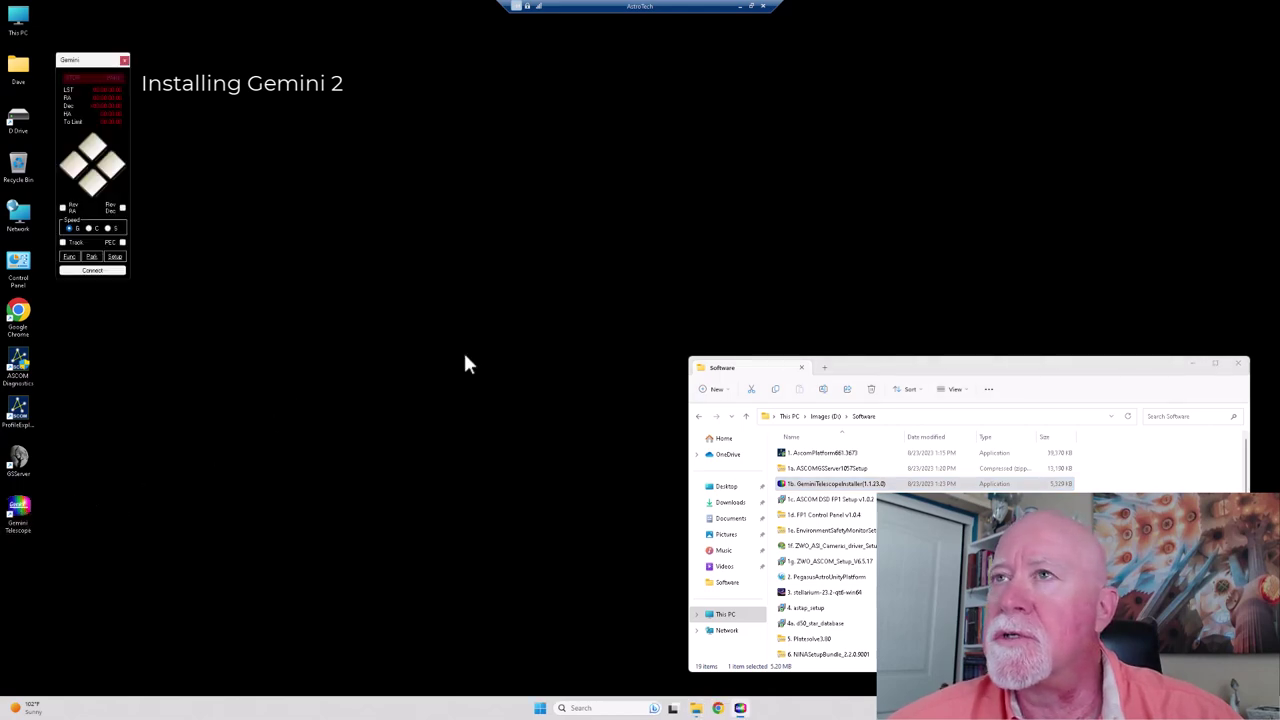
pyautogui.click(125, 61)
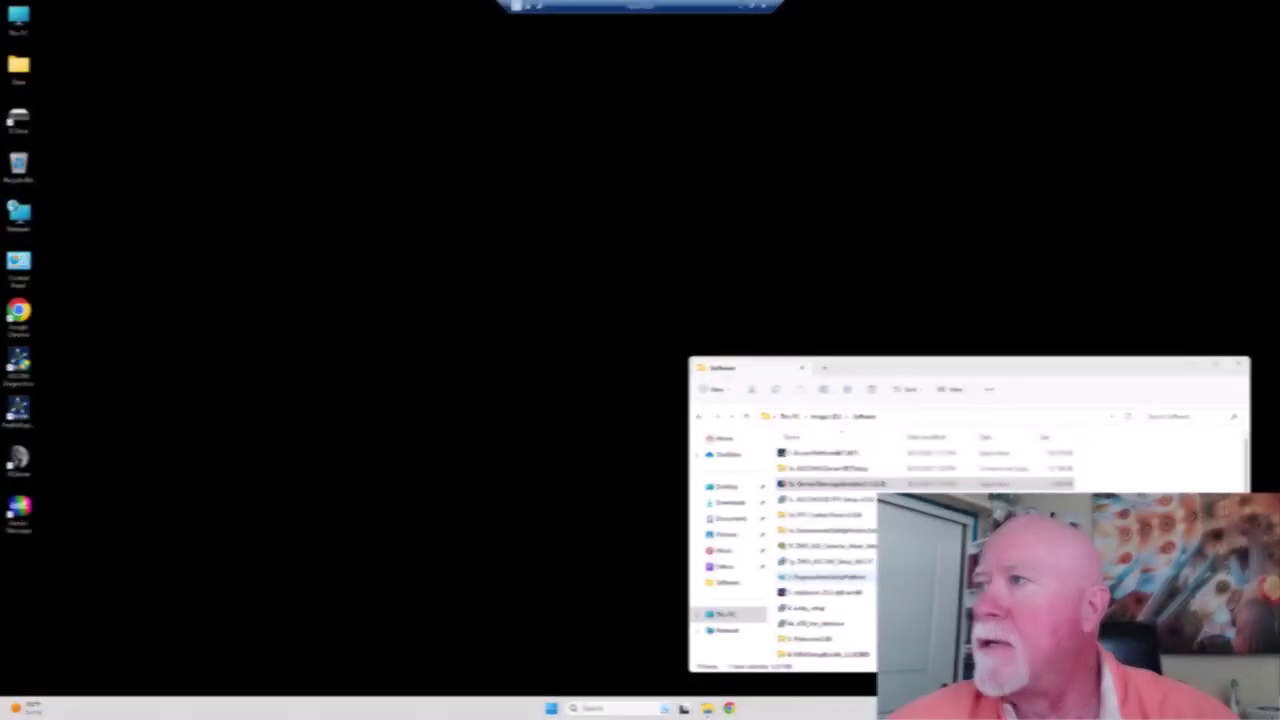
# Launch 1c. ASCOM DSD FP1 Setup v1.0.2 from the Software folder, allowing it past the SmartScreen and User Account Control prompts.
pyautogui.click(824, 505)
pyautogui.doubleClick(828, 508)
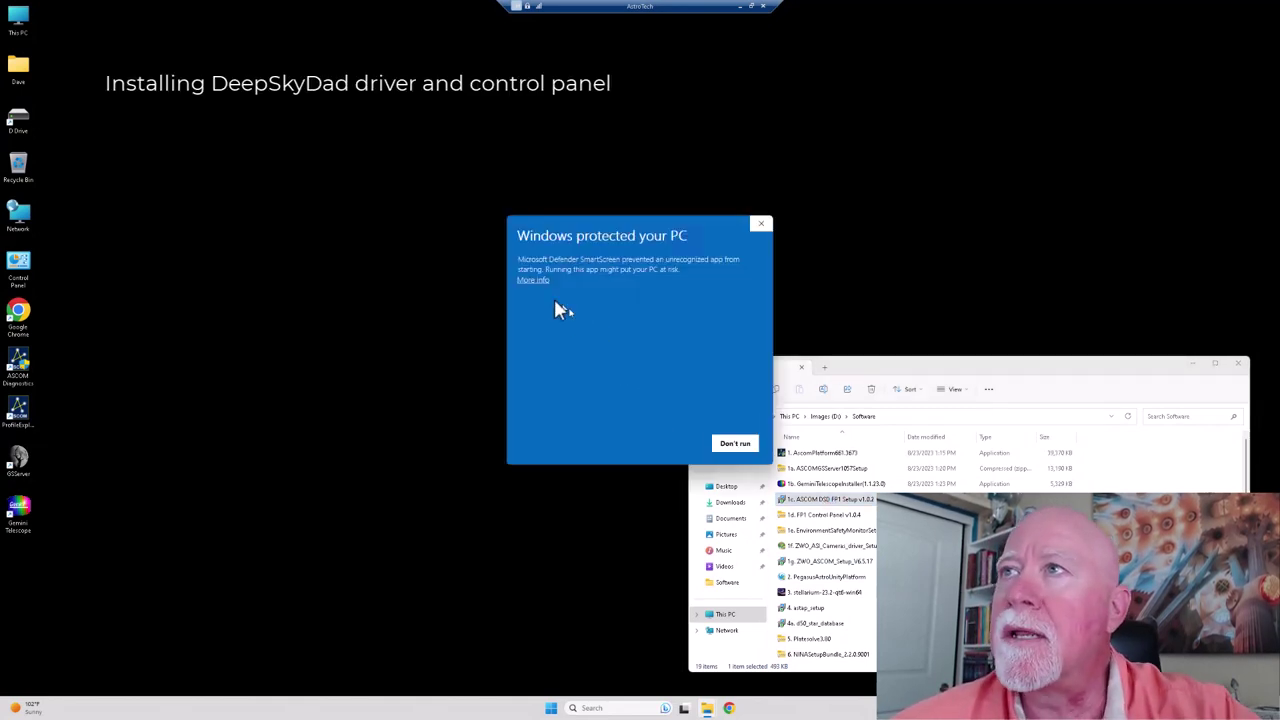
pyautogui.click(534, 281)
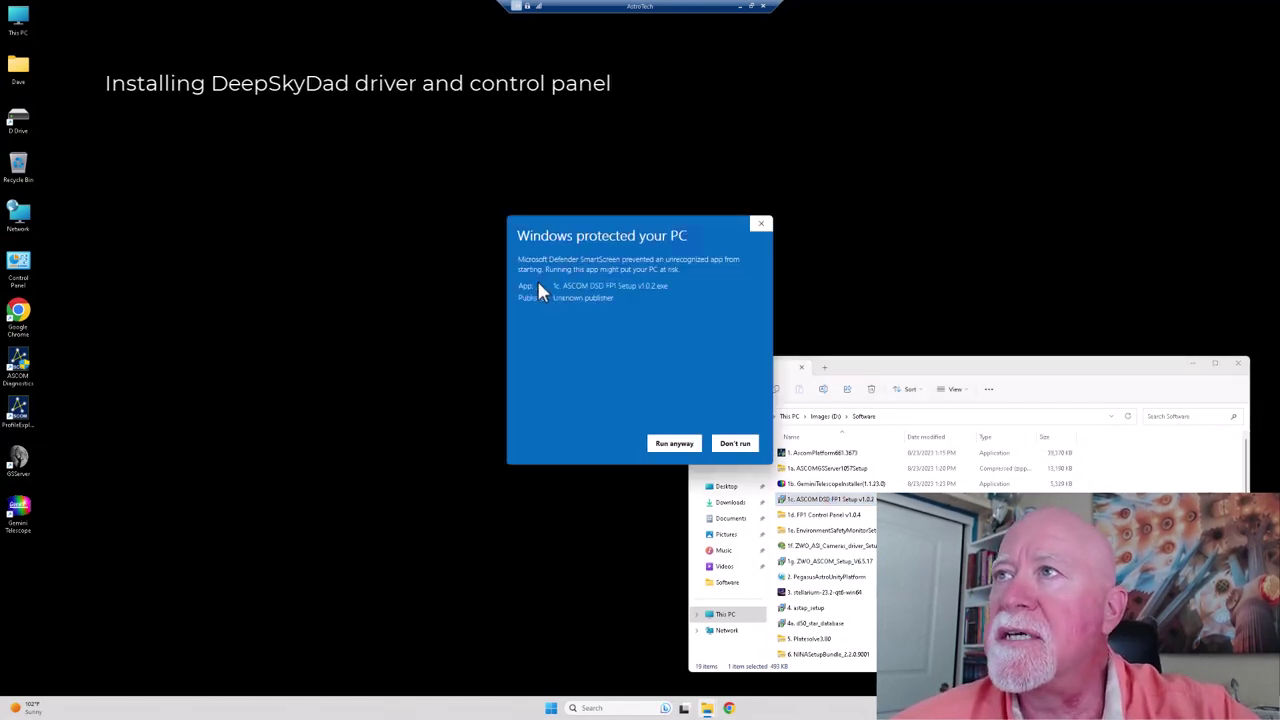
pyautogui.click(665, 440)
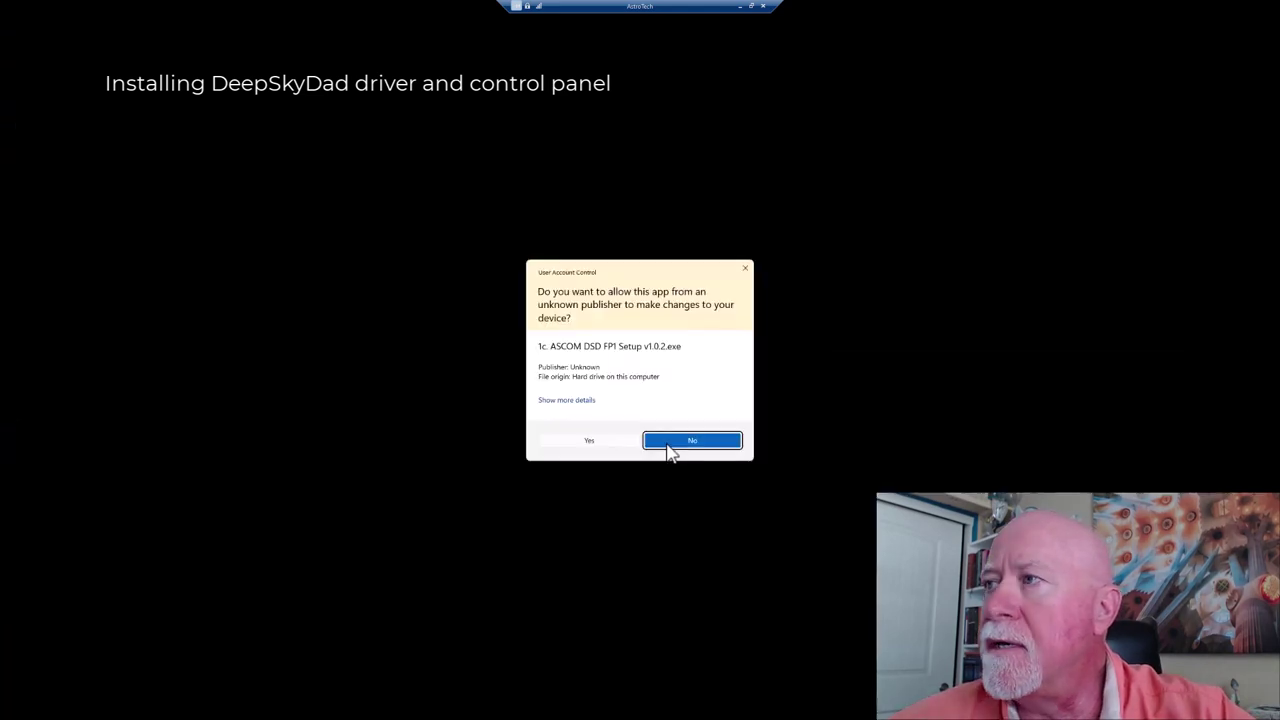
pyautogui.click(616, 446)
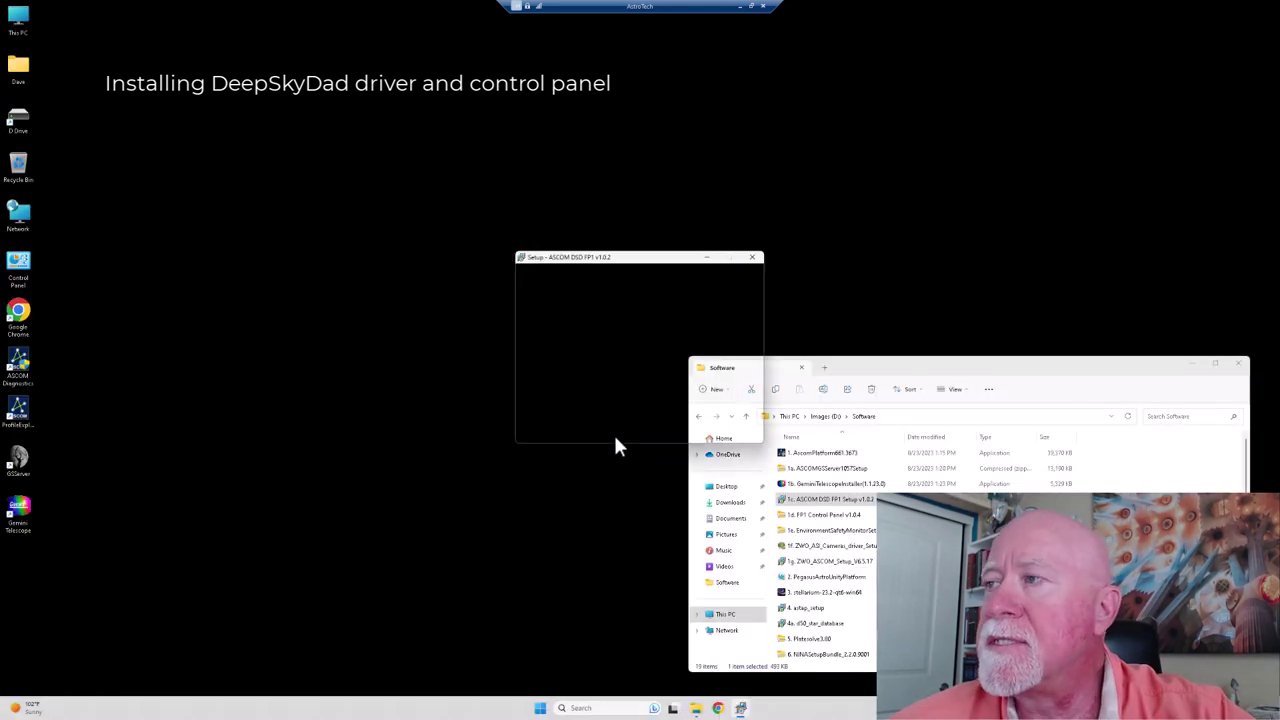
# Install ASCOM DSD FP1 v1.0.2, accepting the license agreement and finishing without viewing ReadMe.htm.
pyautogui.click(586, 404)
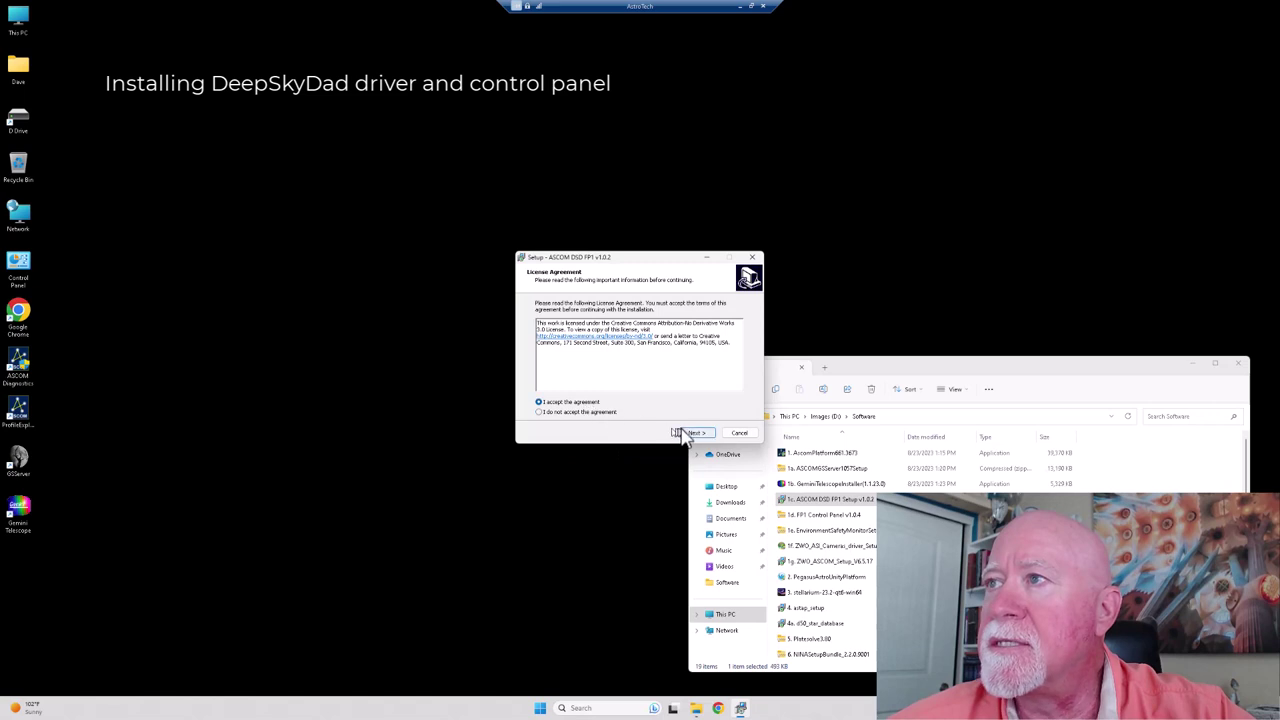
pyautogui.click(693, 433)
pyautogui.click(695, 433)
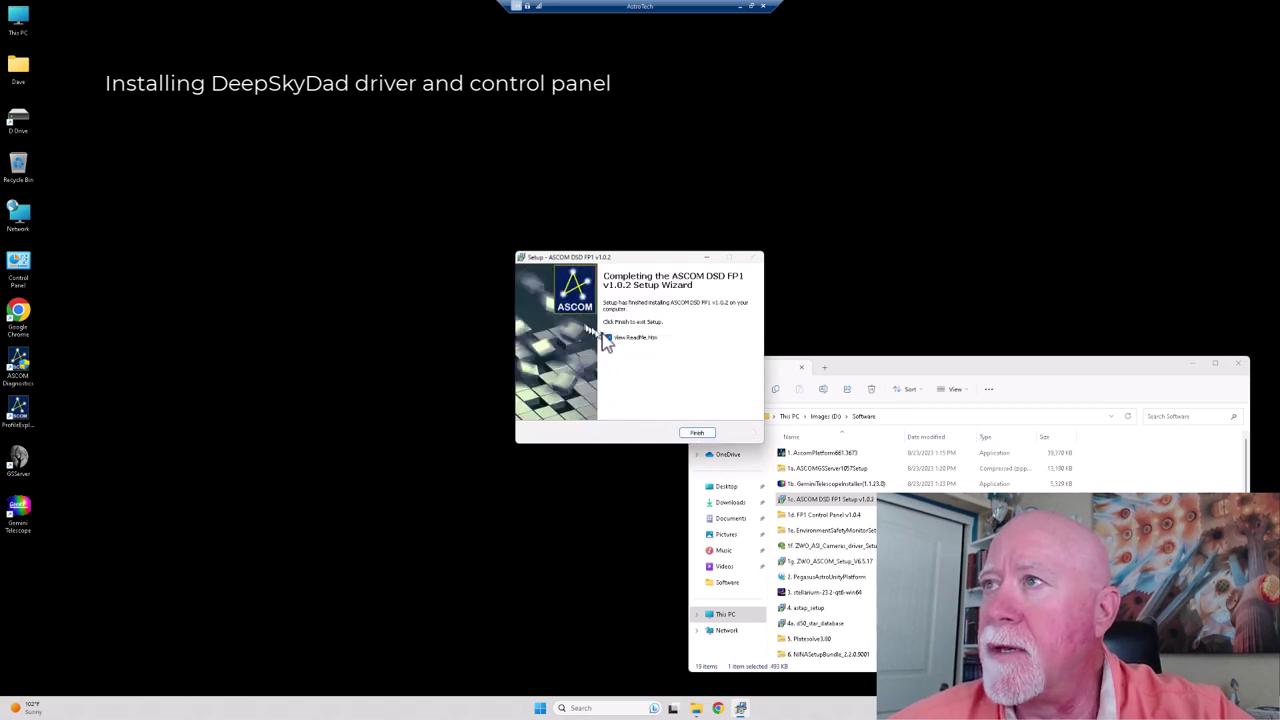
pyautogui.click(606, 338)
pyautogui.click(697, 432)
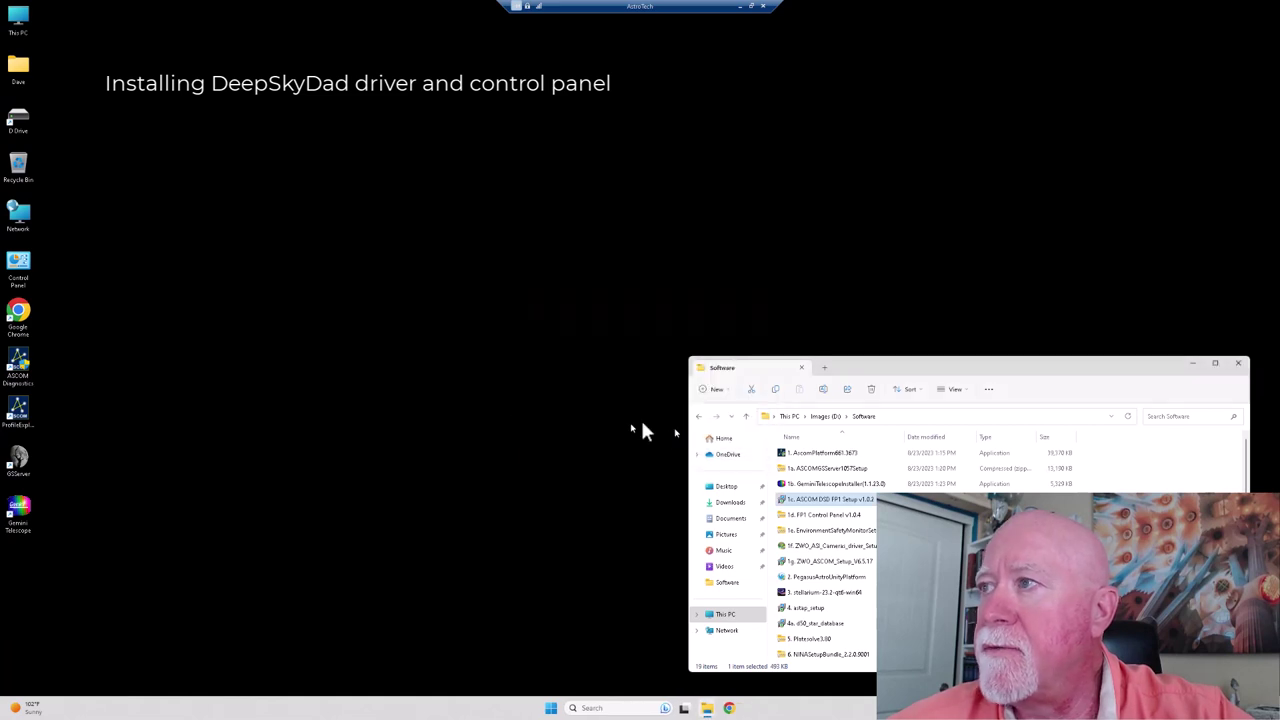
# Run DeepSkyDad.FP1.ControlPanel from the 1d. FP1 Control Panel v1.0.4 archive without extracting, allow it past SmartScreen, and accept the .NET download.
pyautogui.doubleClick(823, 515)
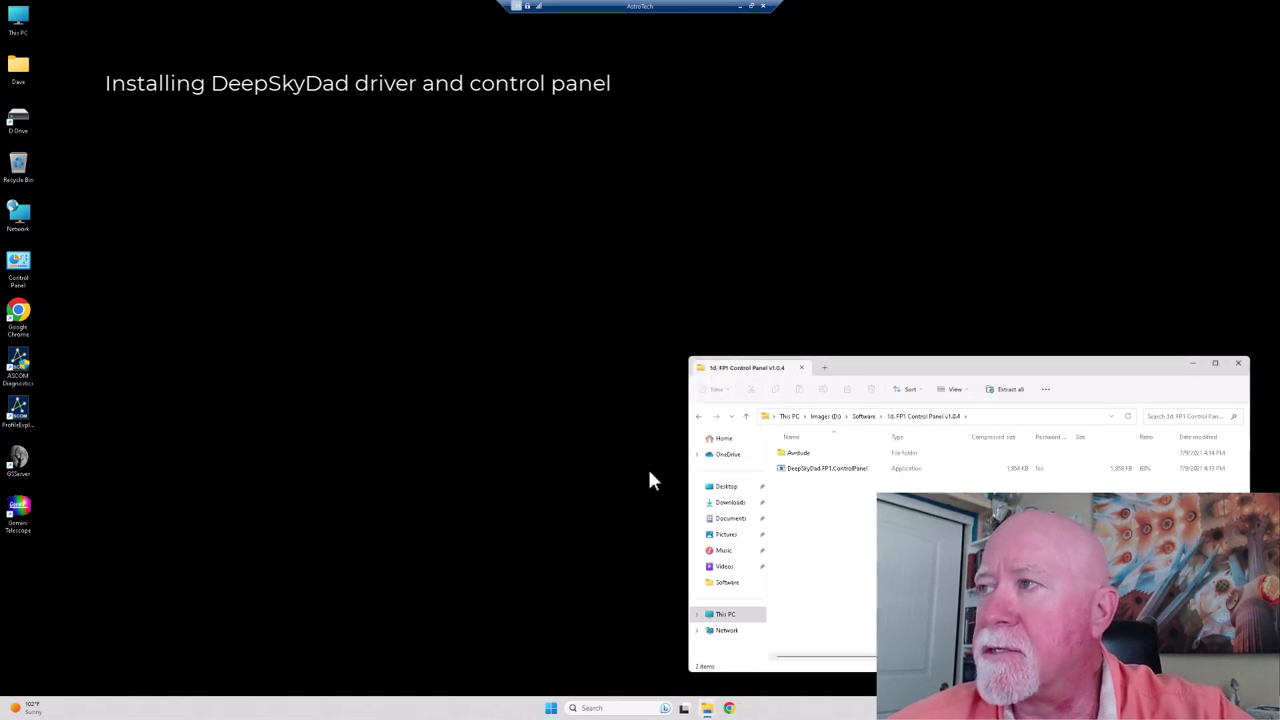
pyautogui.doubleClick(808, 470)
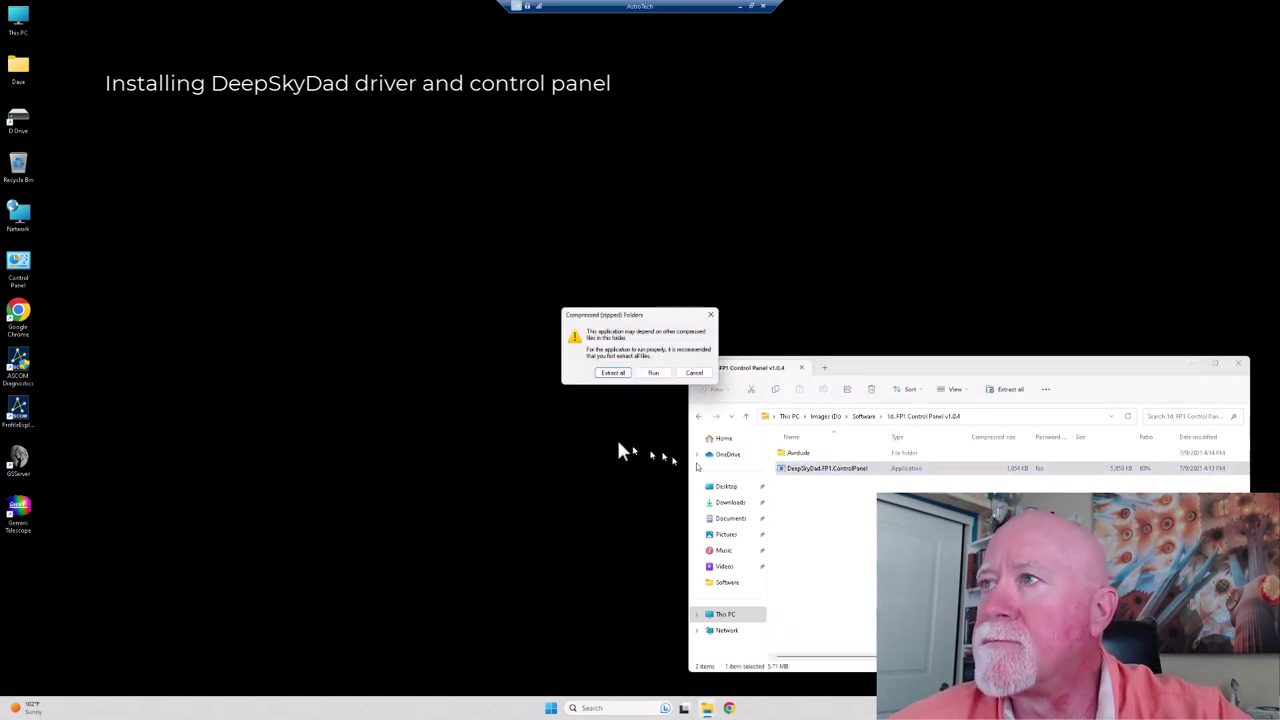
pyautogui.click(652, 372)
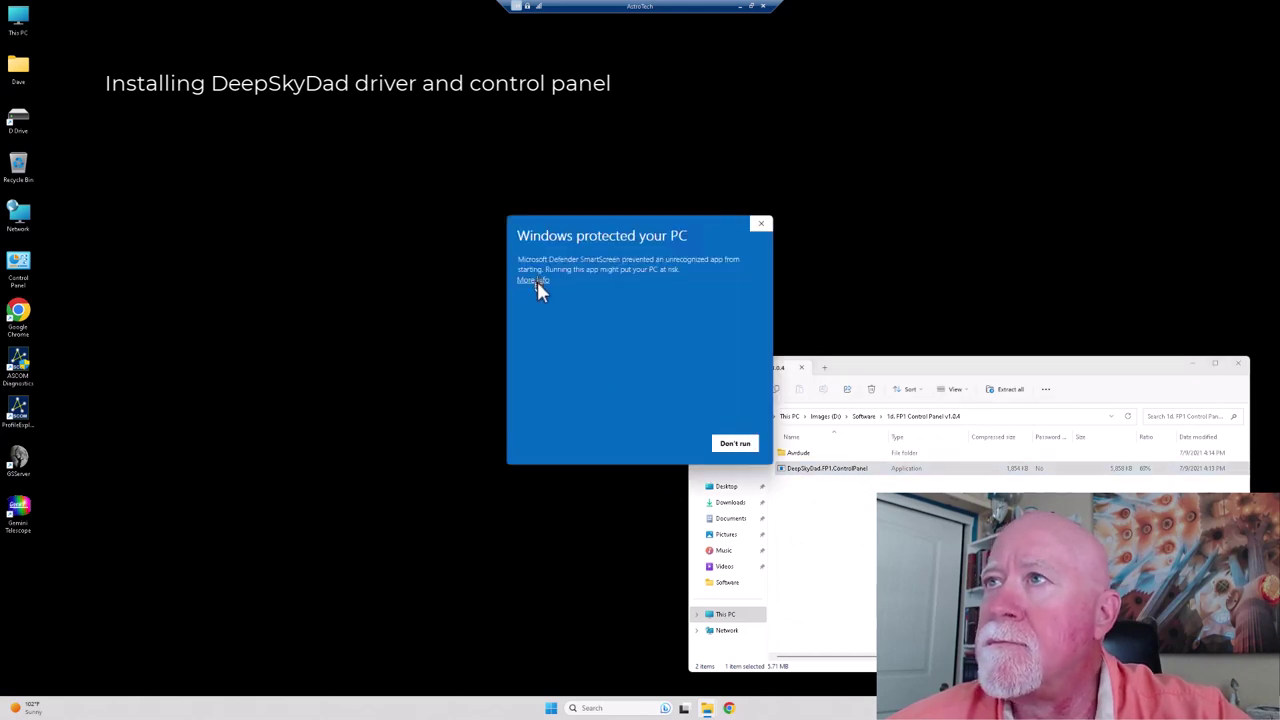
pyautogui.click(537, 281)
pyautogui.click(668, 446)
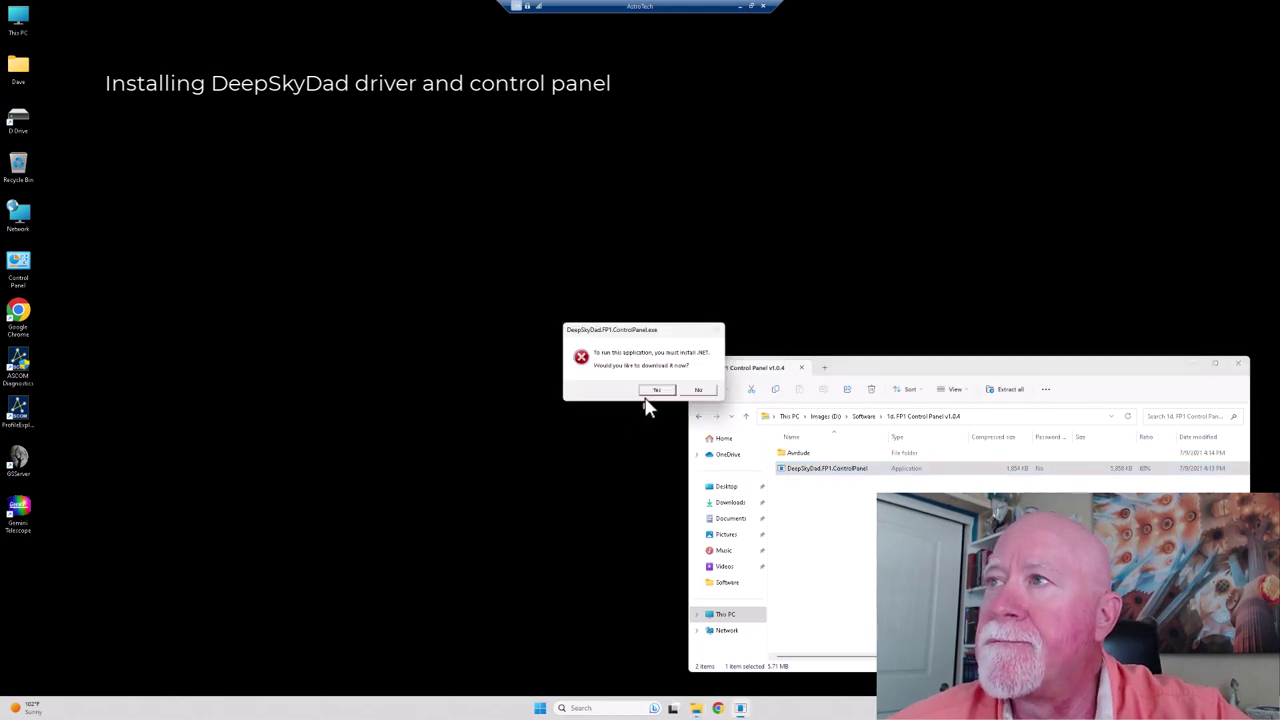
pyautogui.click(656, 391)
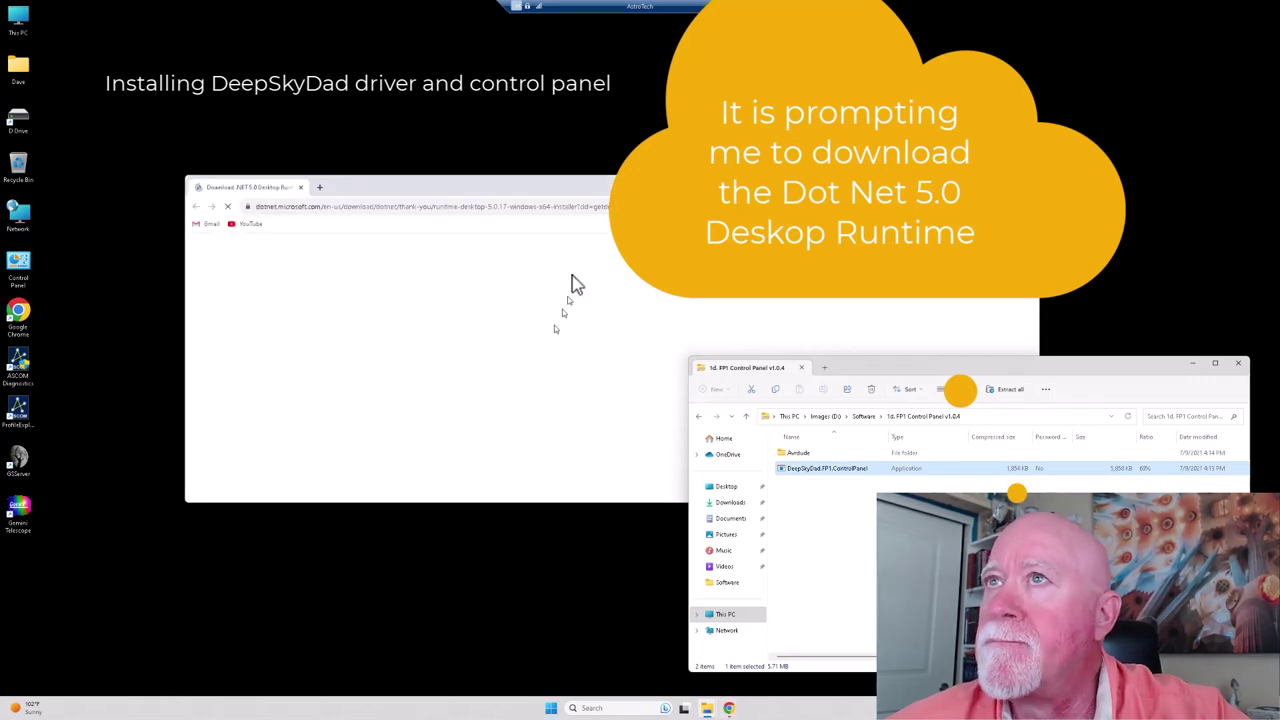
# Install the downloaded Windows Desktop Runtime 5.0.17 (x64), declining the .NET survey, and close the installer and the browser.
pyautogui.click(592, 189)
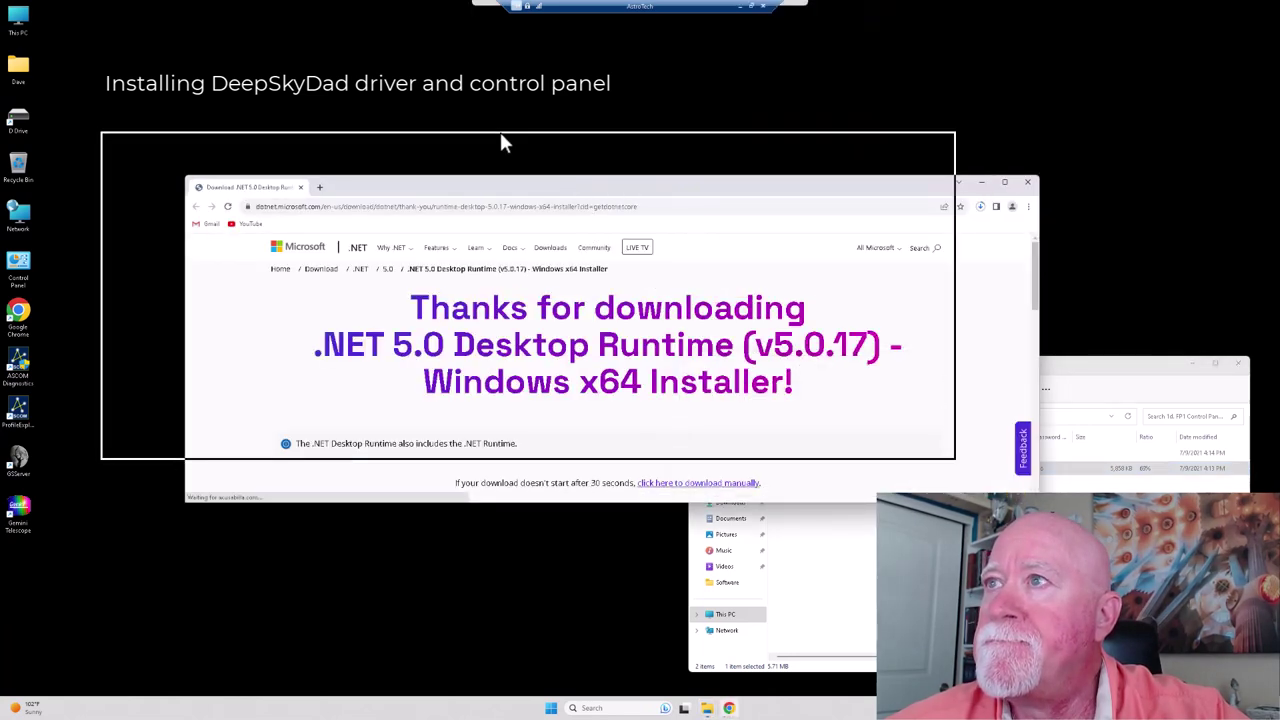
pyautogui.moveTo(502, 143); pyautogui.dragTo(503, 144)
pyautogui.scroll(-1, 517, 350)
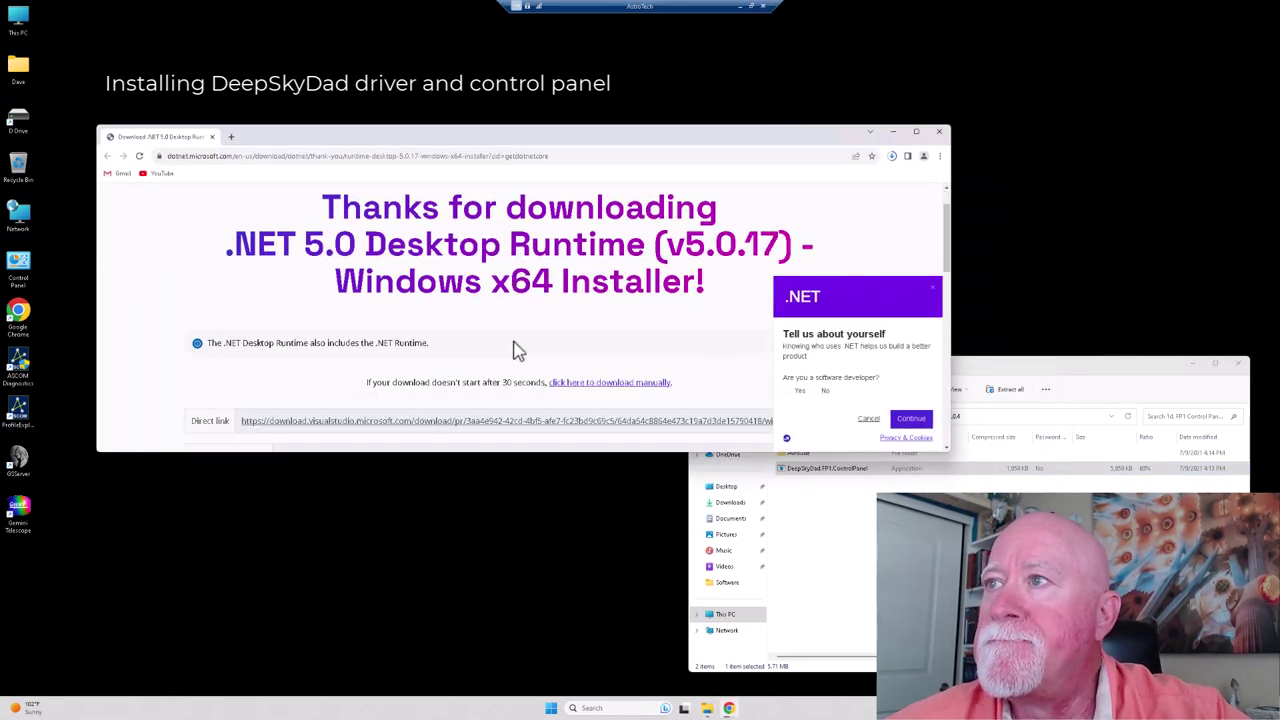
pyautogui.click(868, 418)
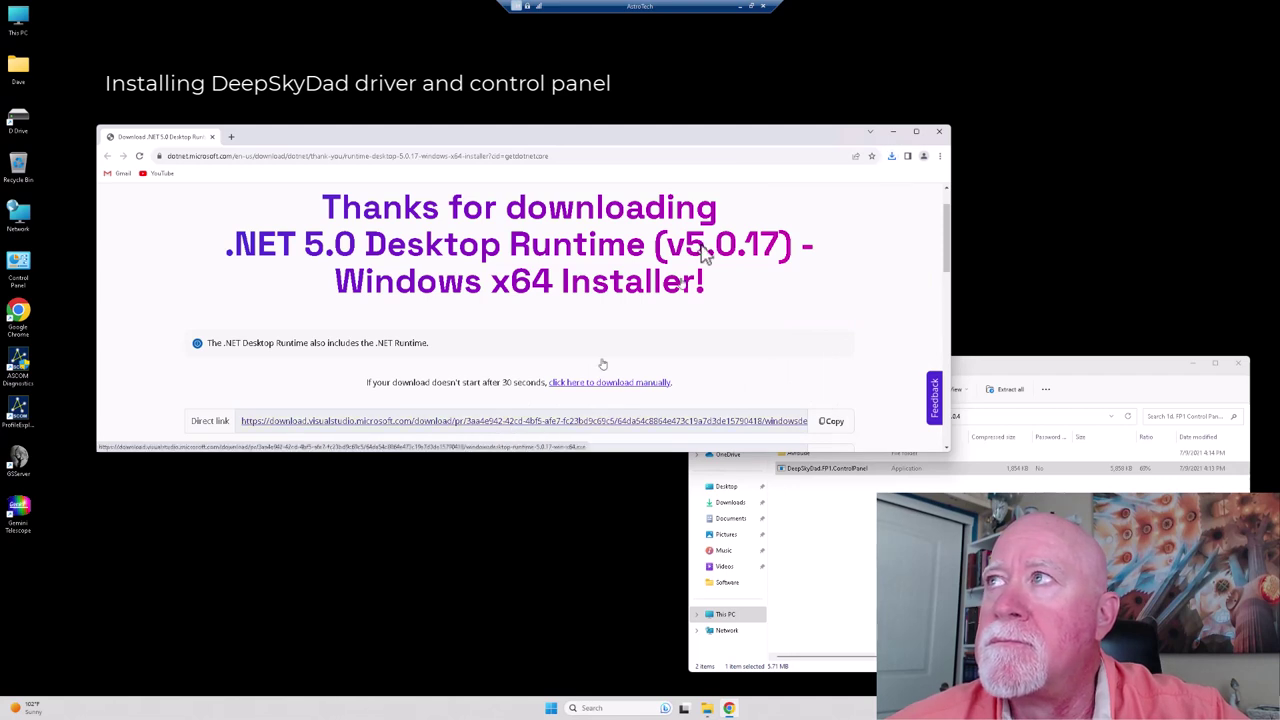
pyautogui.click(892, 158)
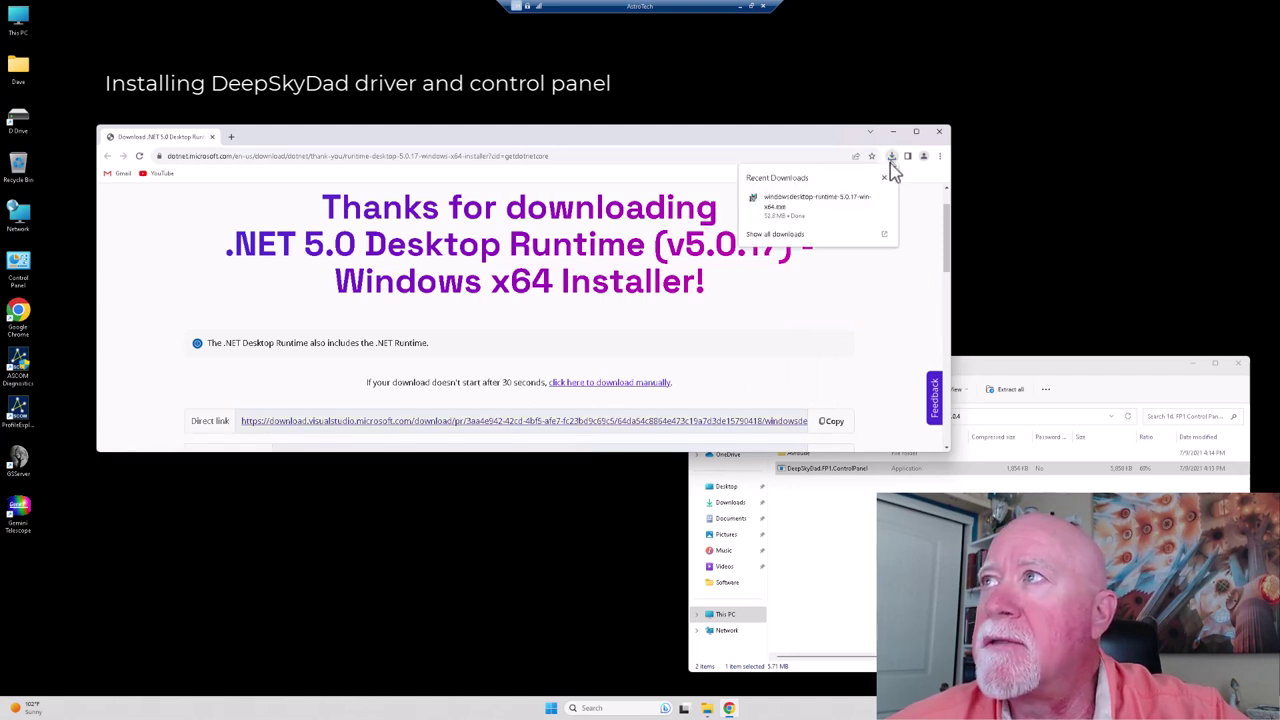
pyautogui.click(805, 203)
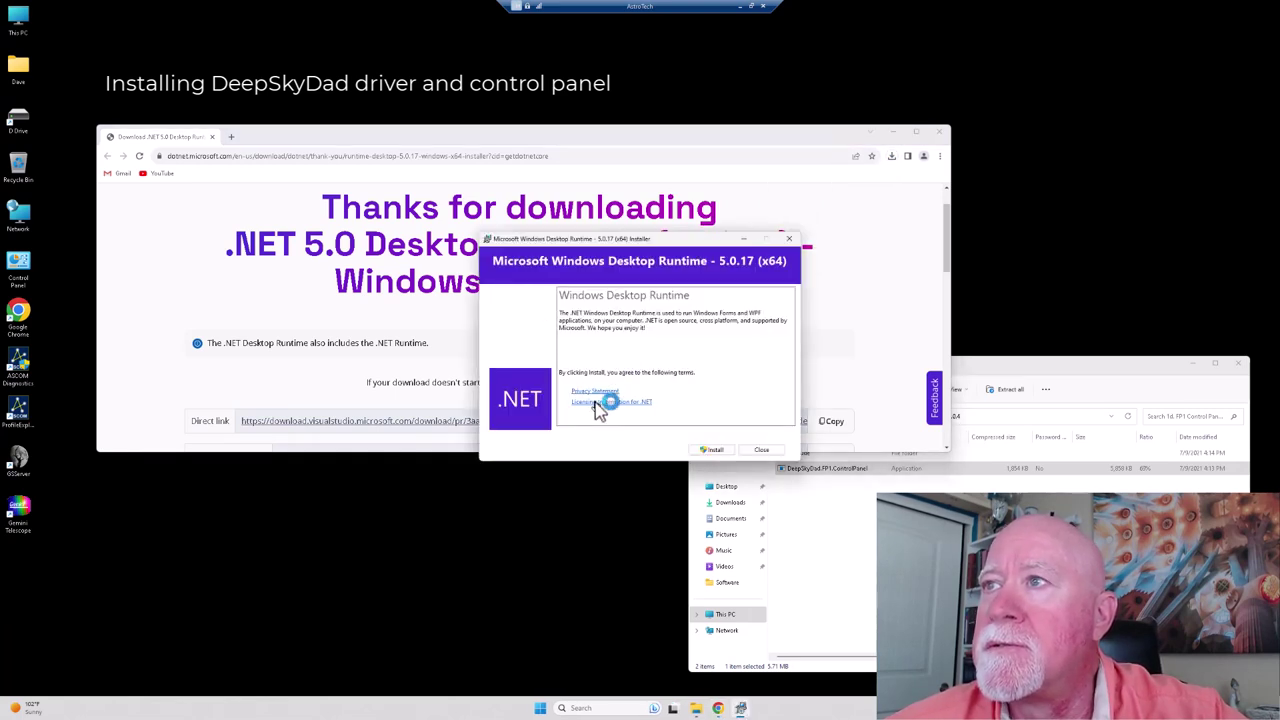
pyautogui.click(714, 450)
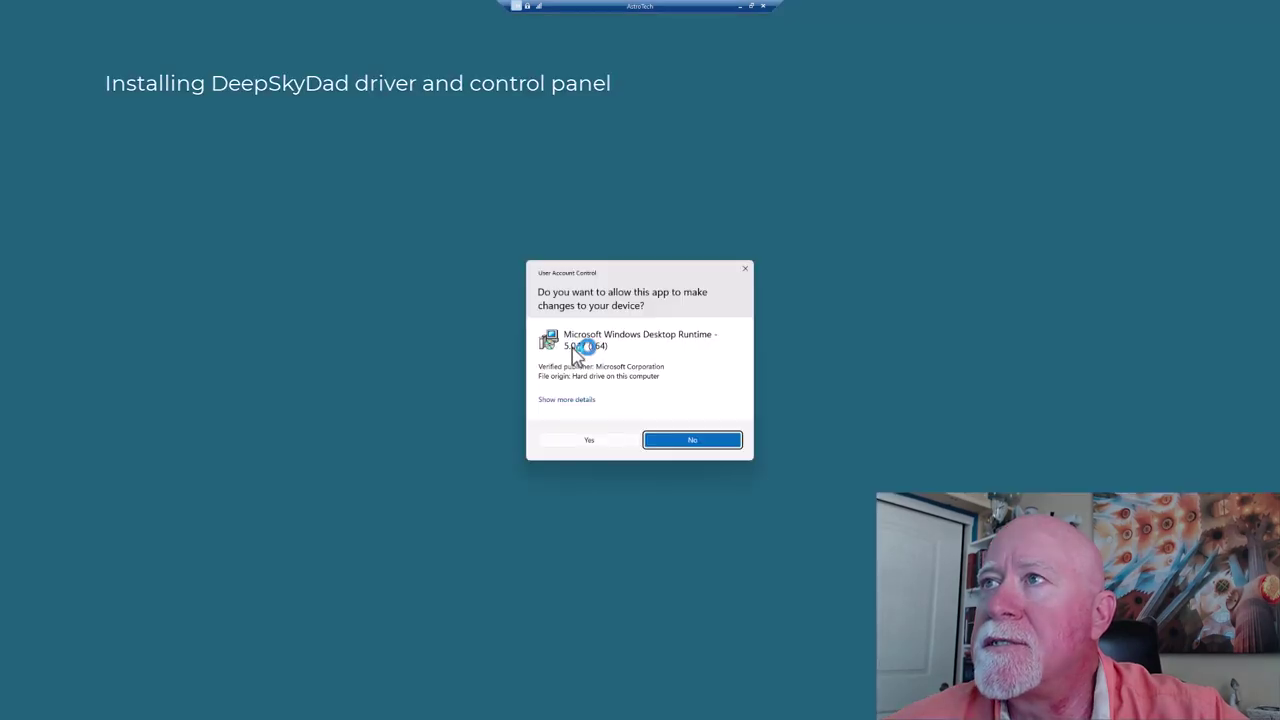
pyautogui.click(627, 445)
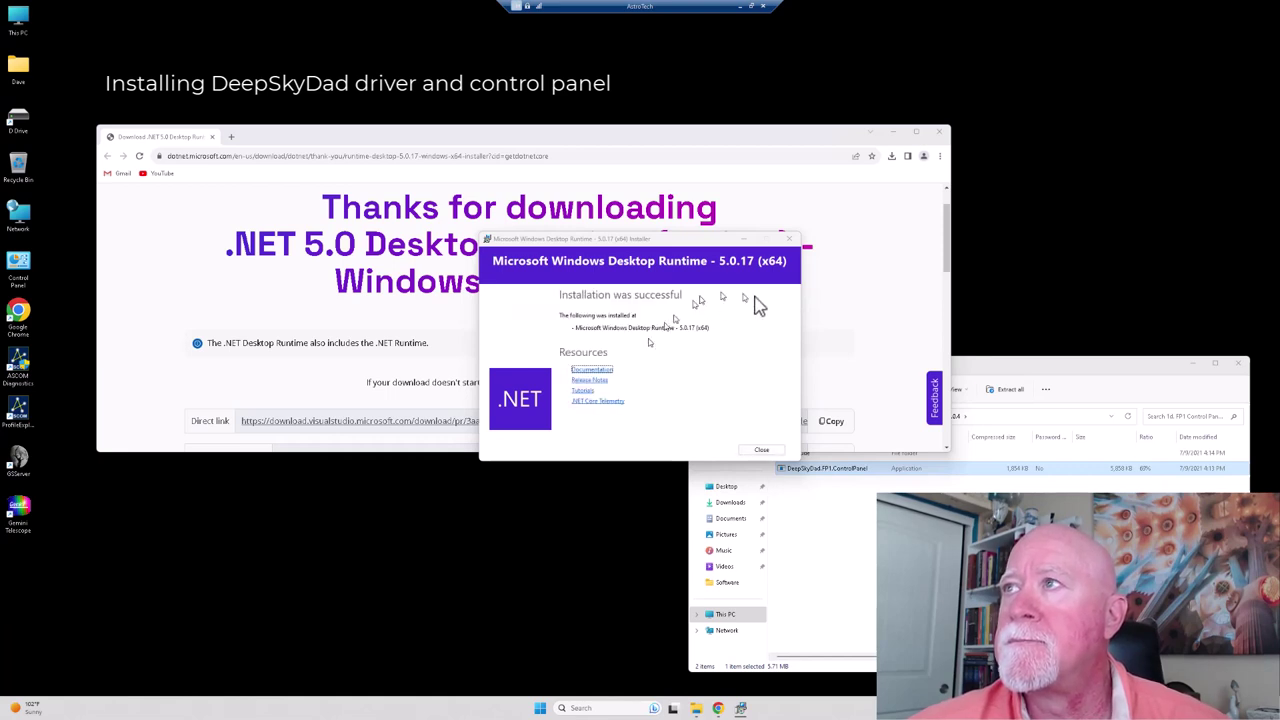
pyautogui.click(760, 451)
pyautogui.click(938, 136)
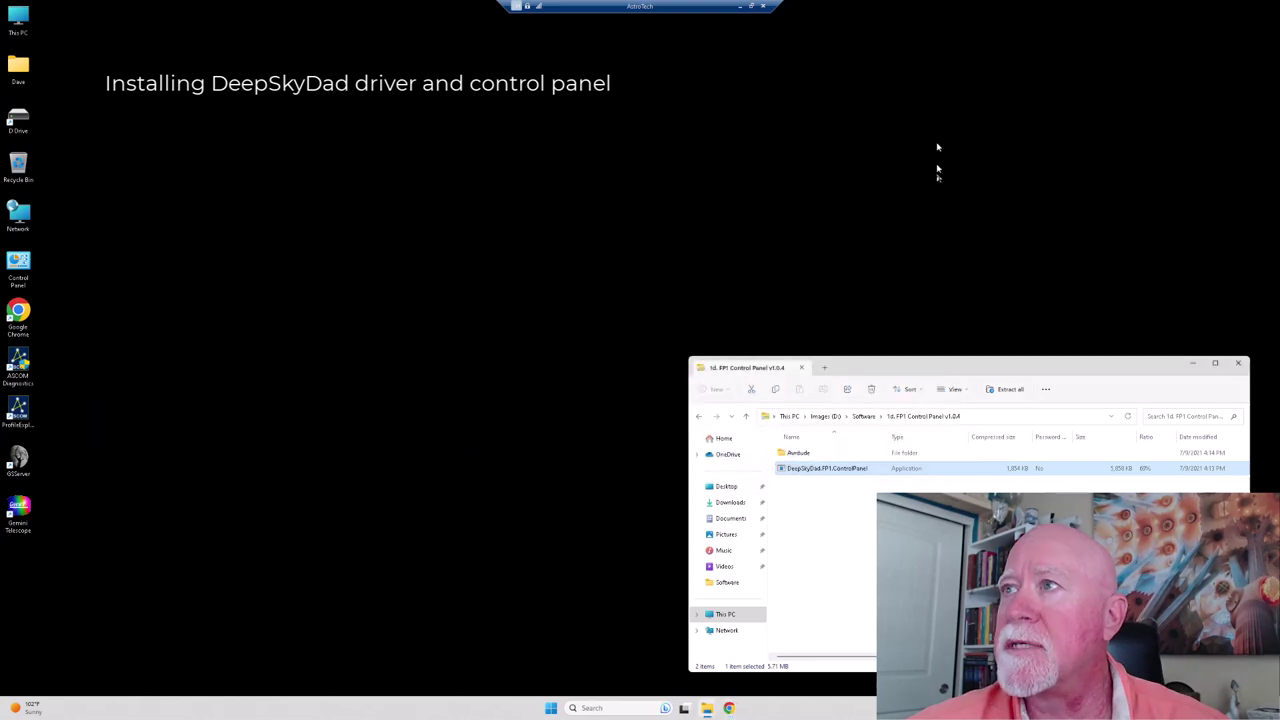
# Run DeepSkyDad.FP1.ControlPanel again from the archive to check that it opens, allowing it past SmartScreen, and close it.
pyautogui.doubleClick(811, 468)
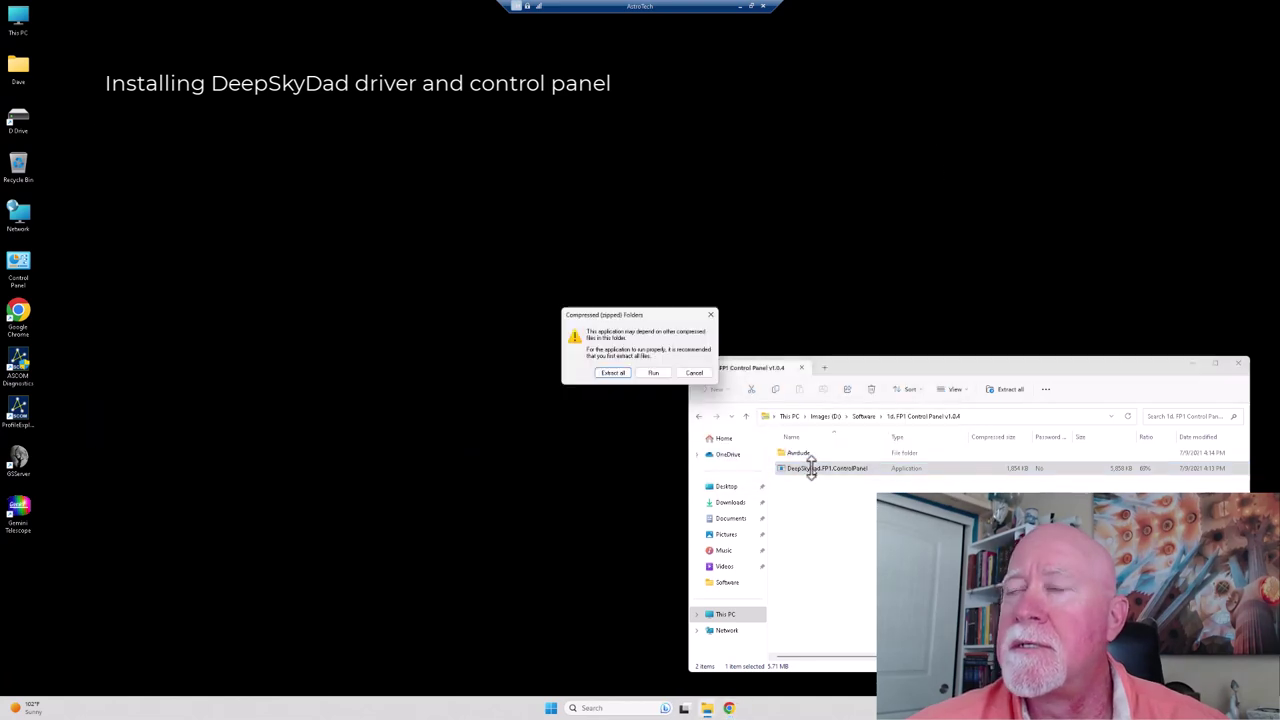
pyautogui.click(648, 372)
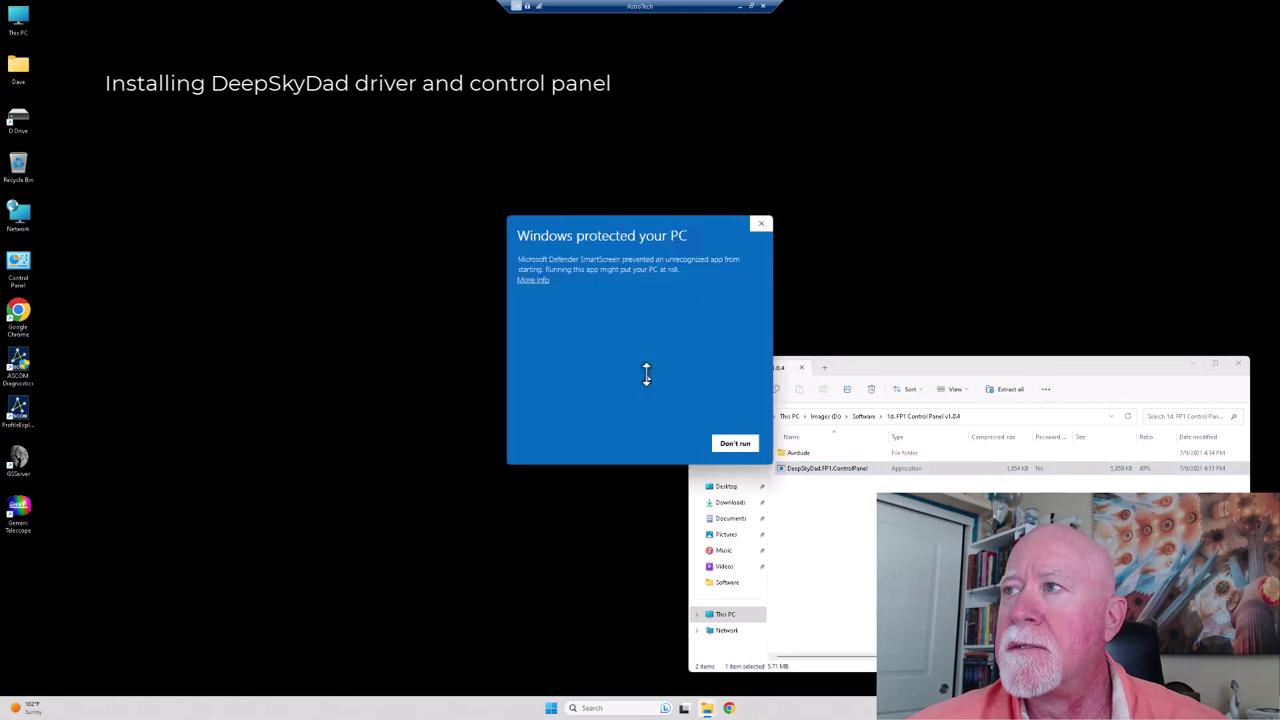
pyautogui.click(534, 280)
pyautogui.click(668, 446)
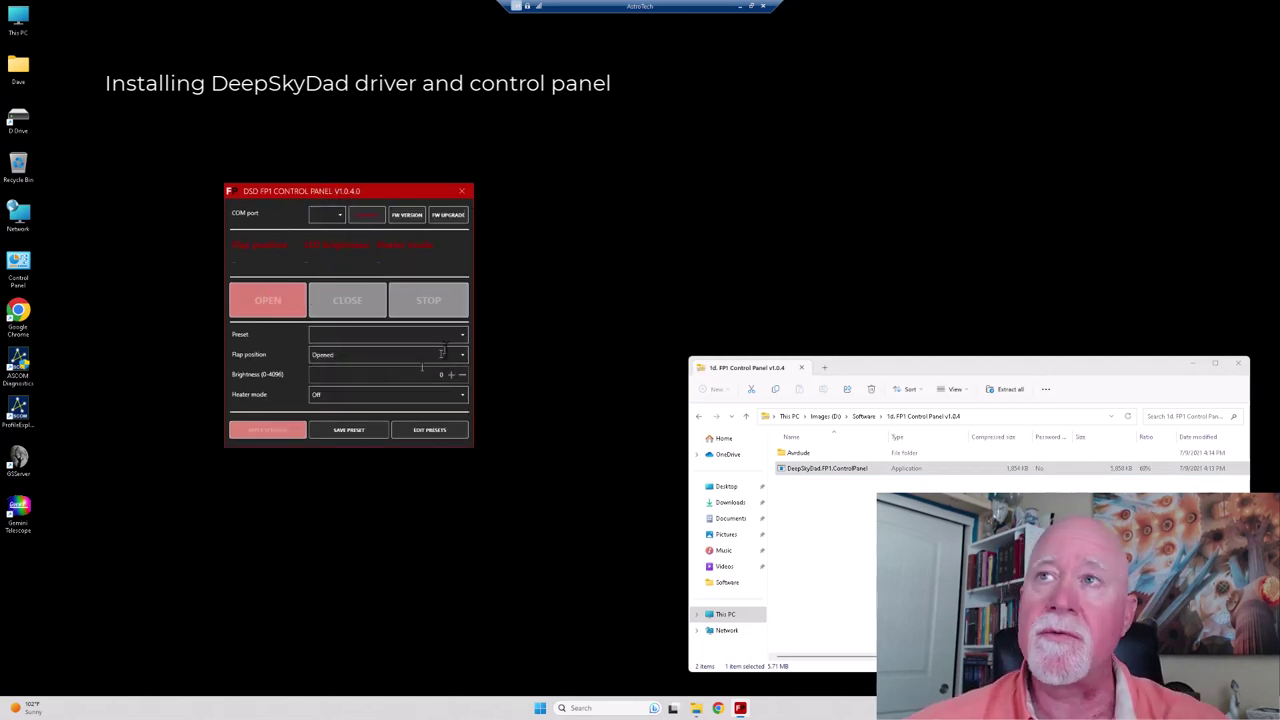
pyautogui.click(462, 192)
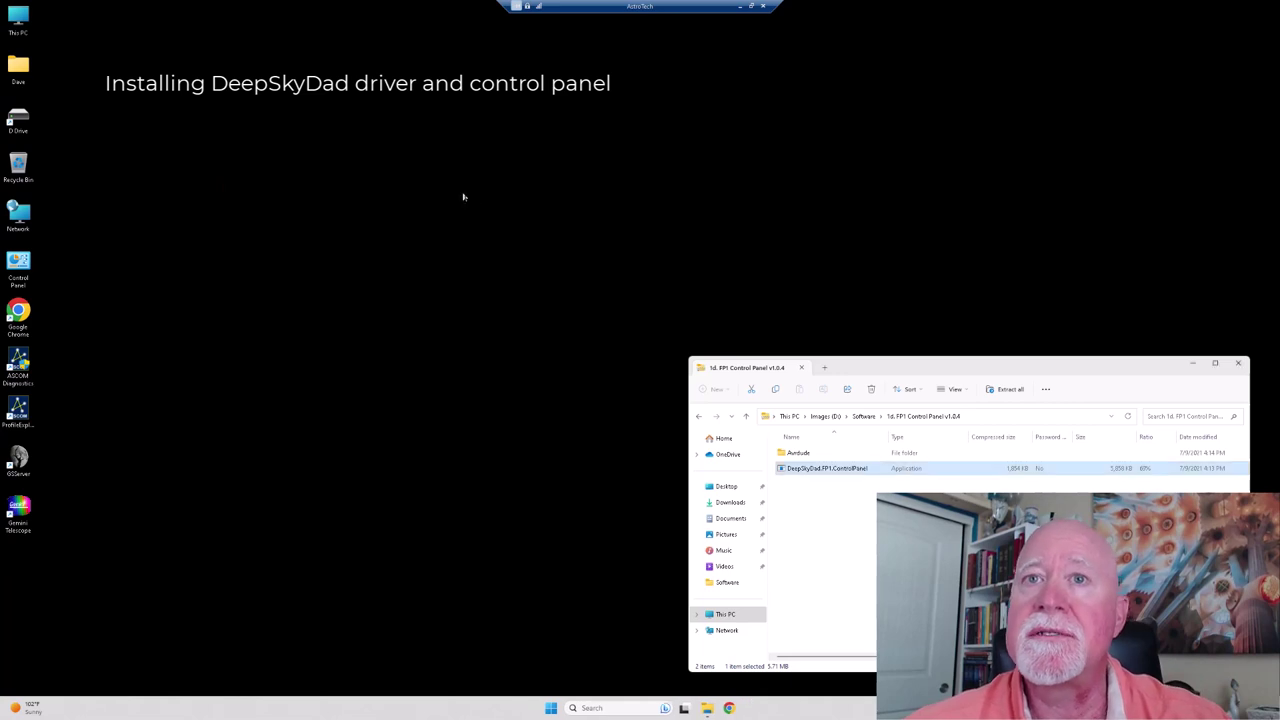
# Search the installed apps for the DeepSkyDad control panel with "dee", and dismiss the search.
pyautogui.click(549, 707)
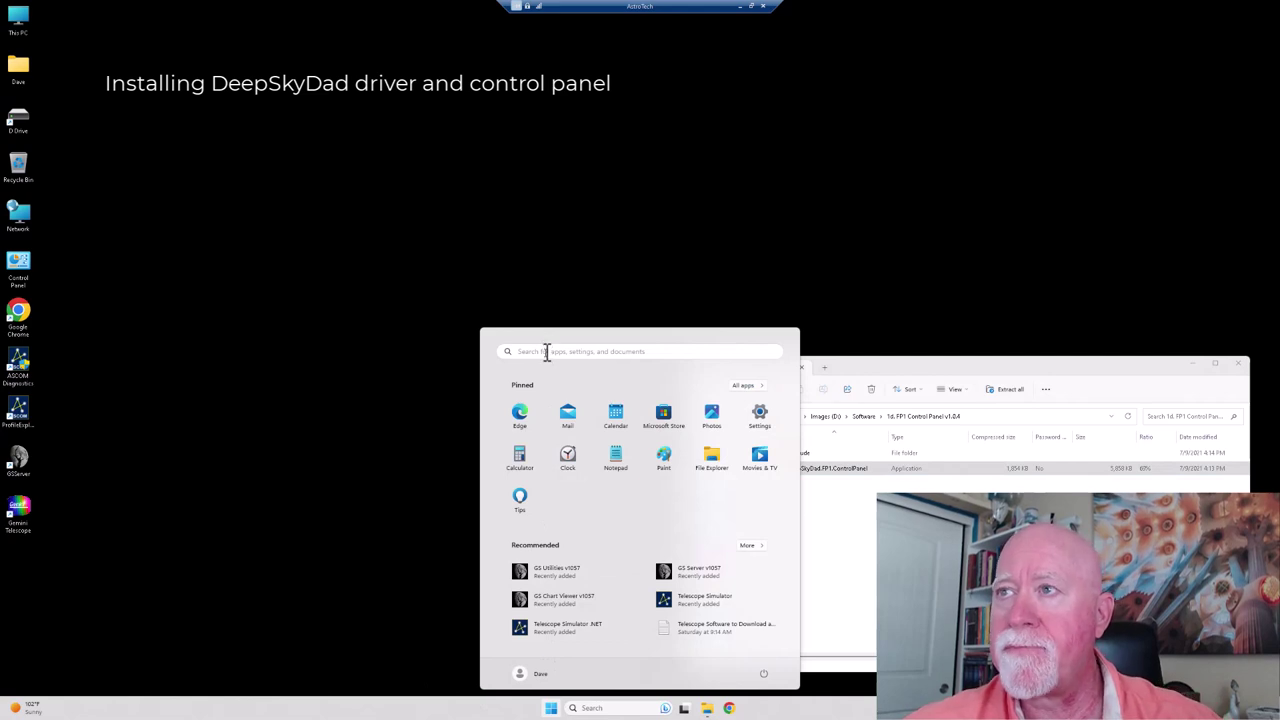
pyautogui.write('dee')
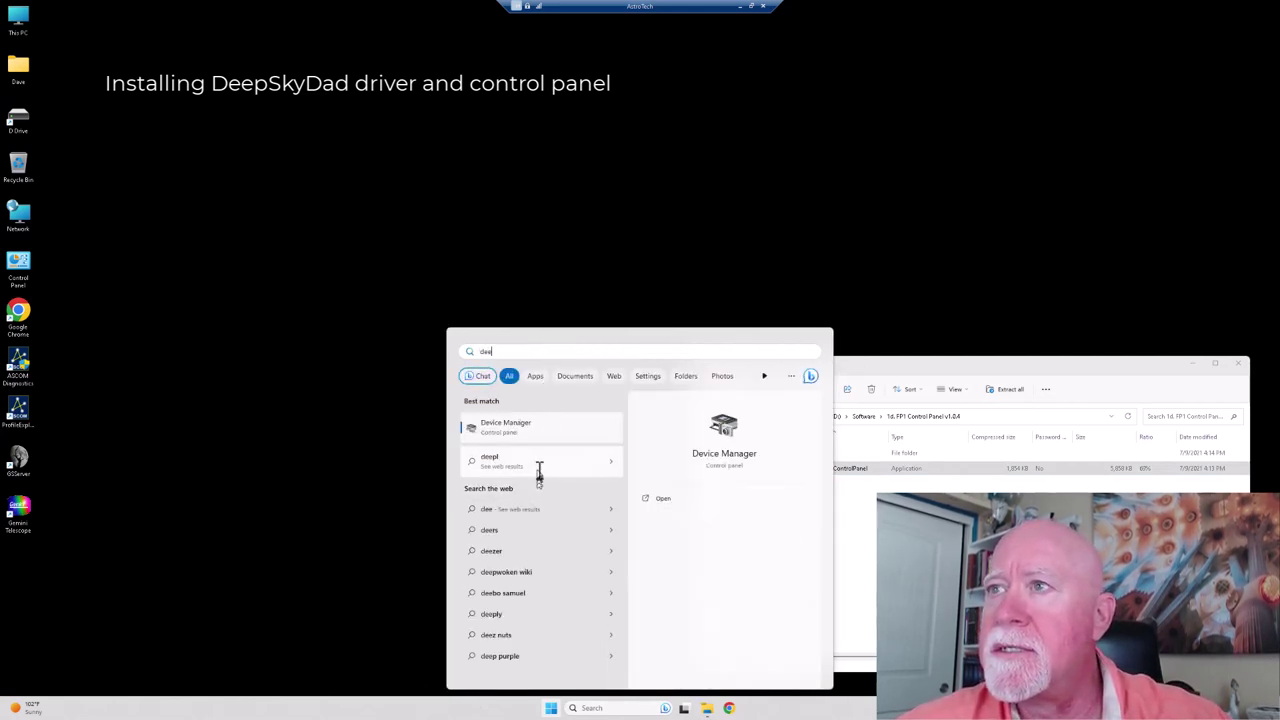
pyautogui.click(689, 308)
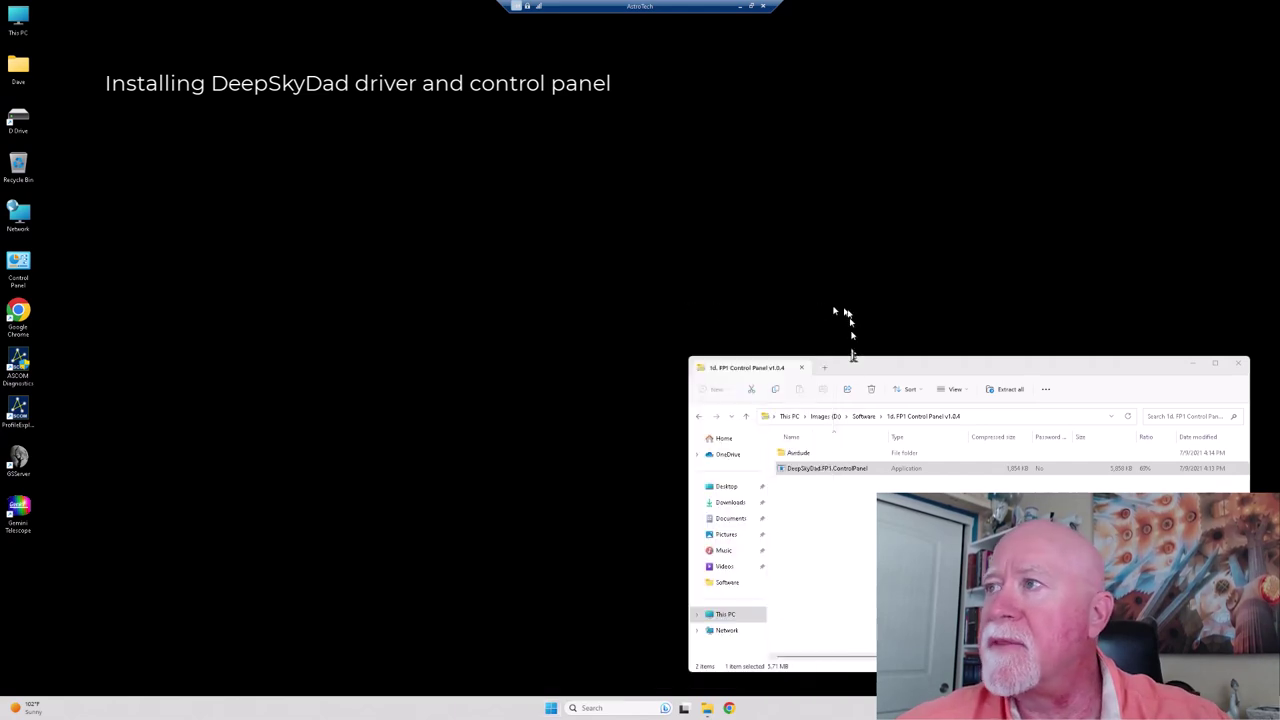
# Copy the DeepSkyDad.FP1.ControlPanel application from the FP1 Control Panel v1.0.4 archive.
pyautogui.click(830, 468)
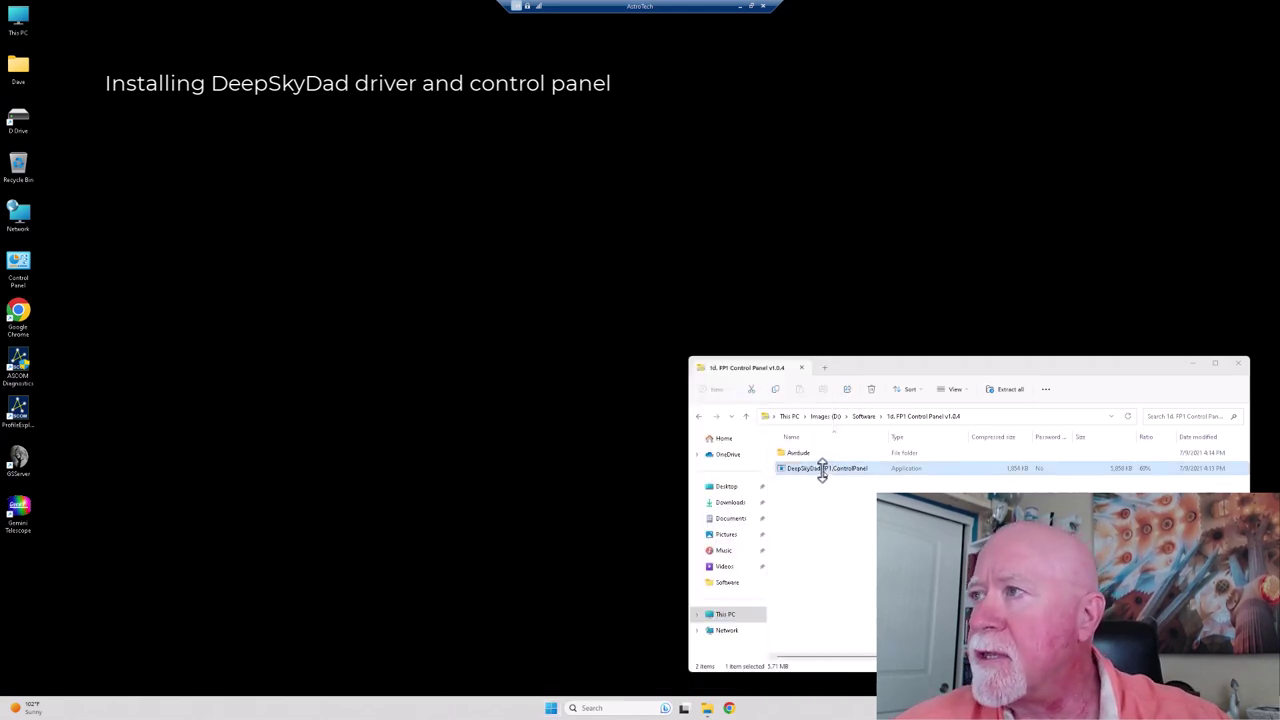
pyautogui.rightClick(822, 469)
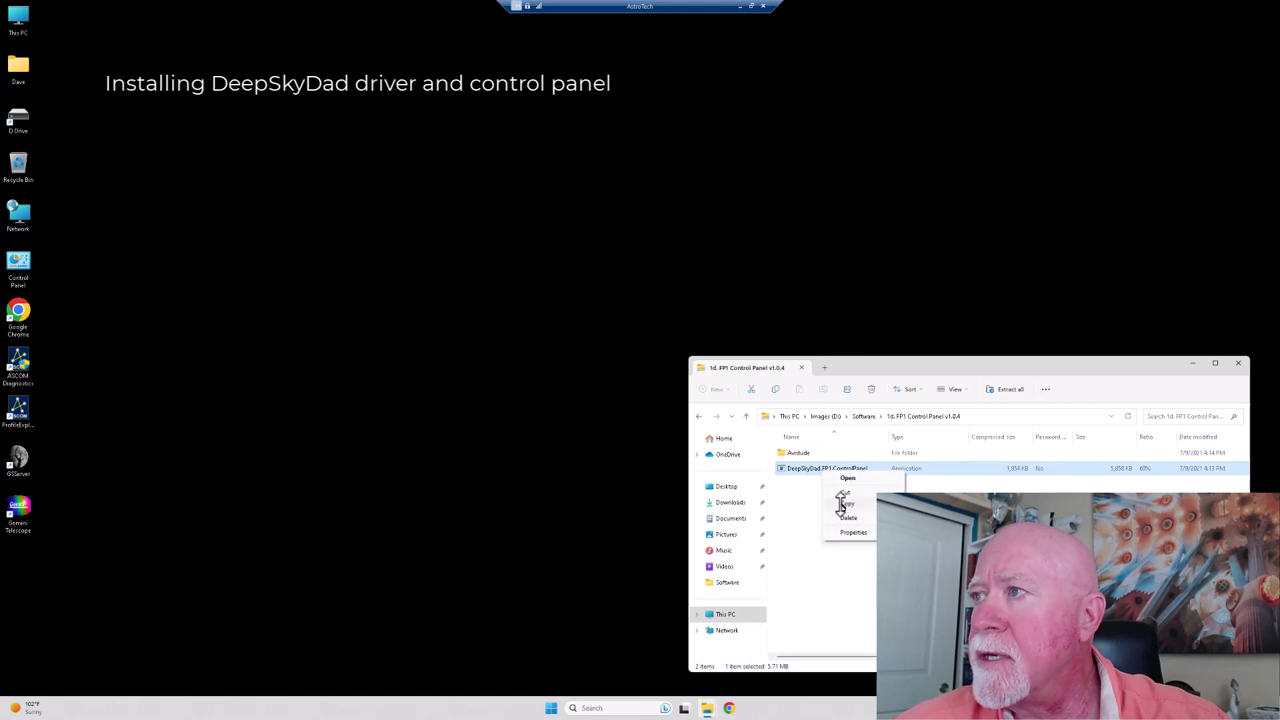
pyautogui.click(840, 501)
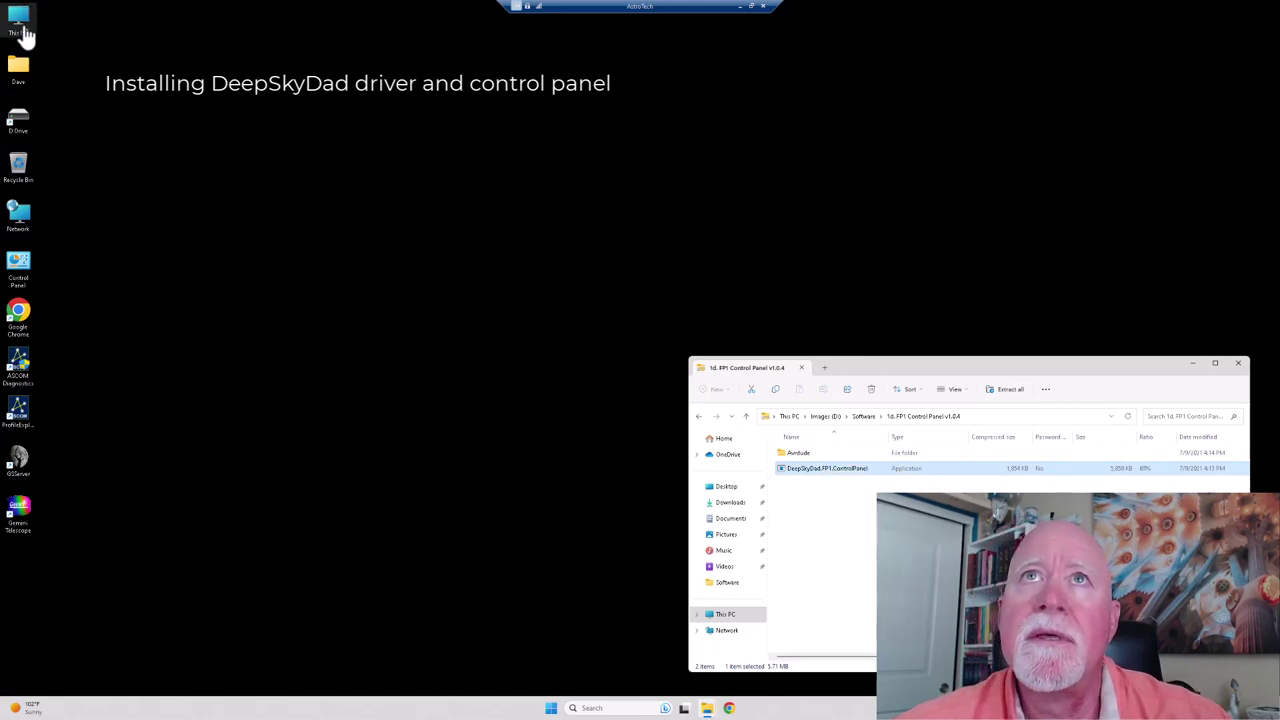
# Create a folder named DeepSkyDad in Program Files on the C: drive, granting the administrator permission.
pyautogui.doubleClick(20, 22)
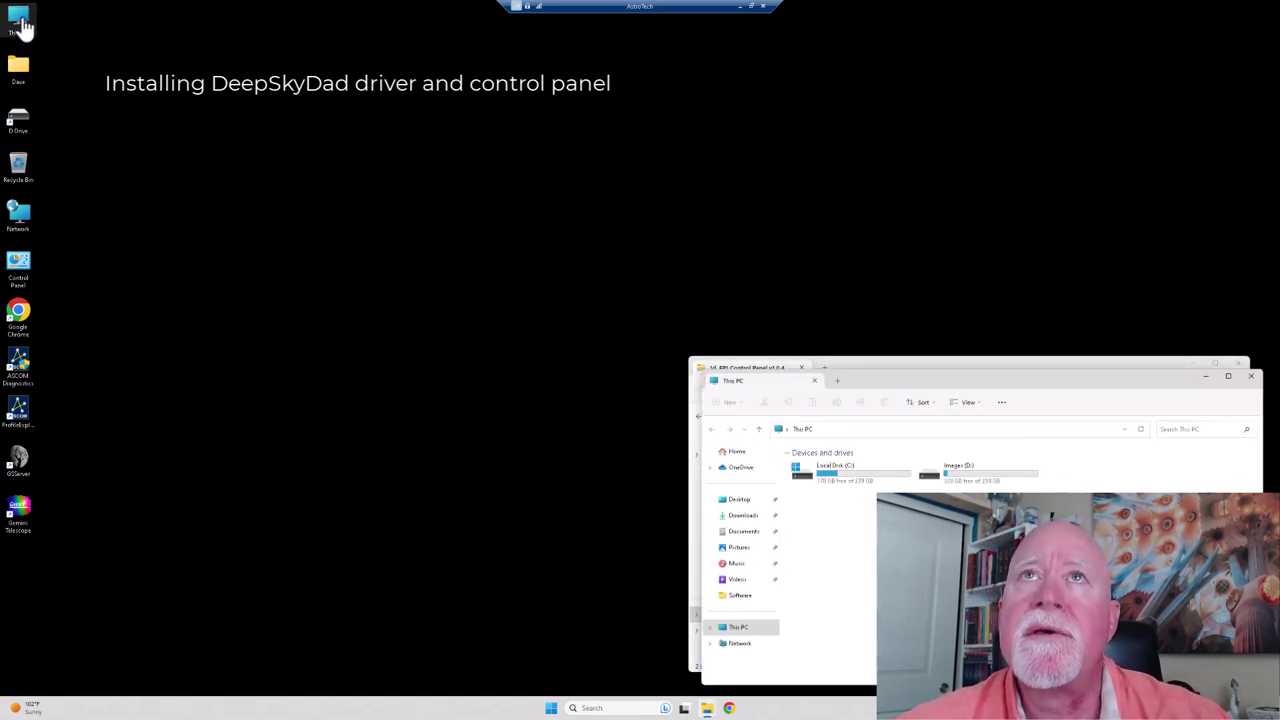
pyautogui.doubleClick(828, 483)
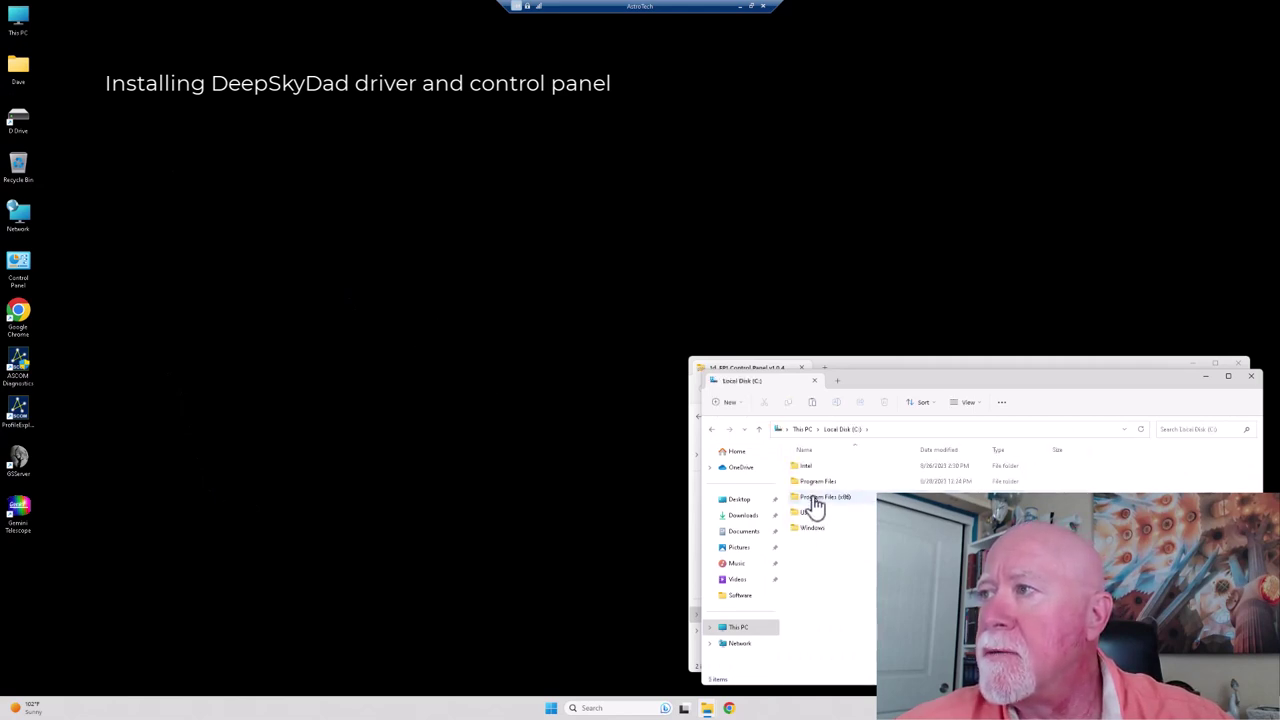
pyautogui.doubleClick(815, 500)
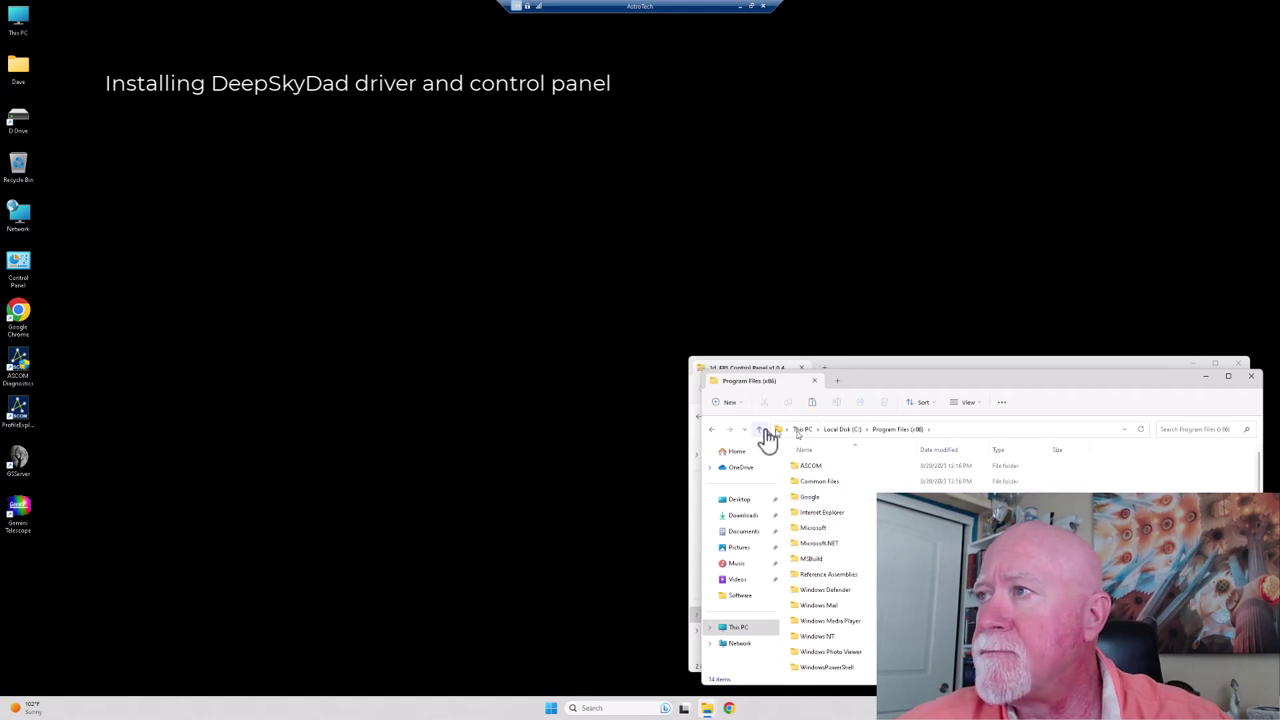
pyautogui.click(765, 432)
pyautogui.doubleClick(822, 483)
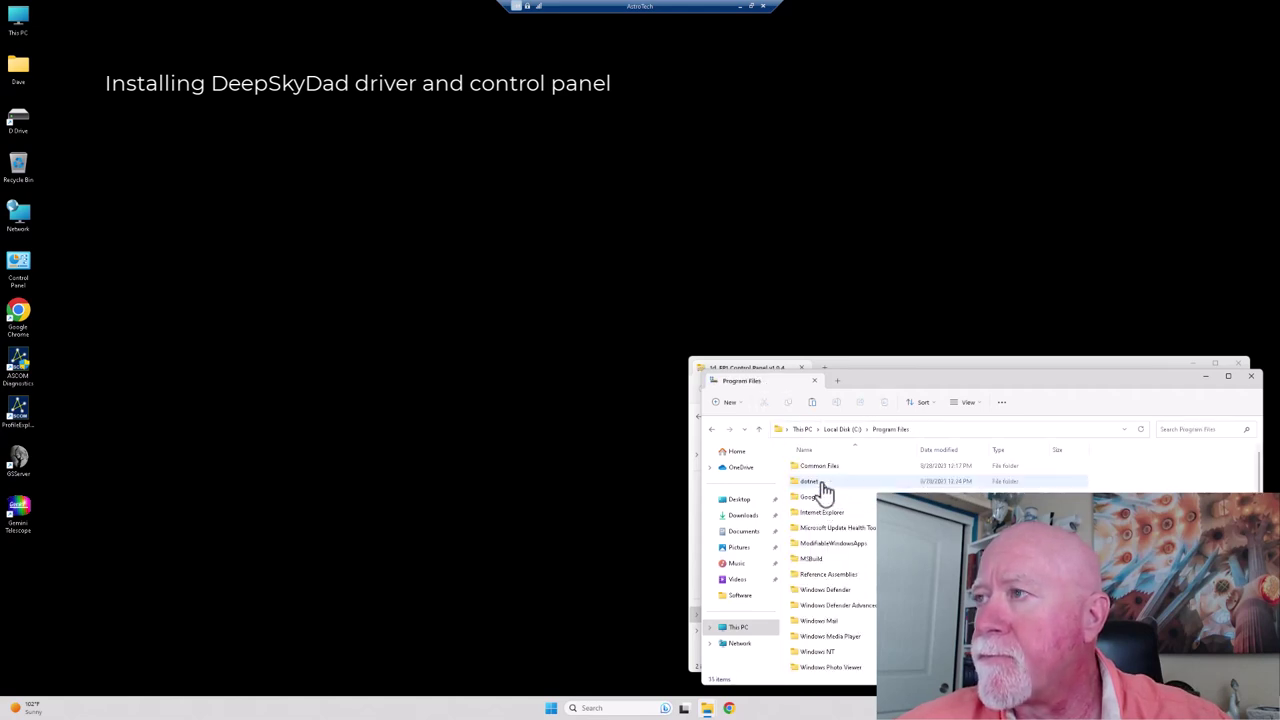
pyautogui.scroll(-1, 850, 589)
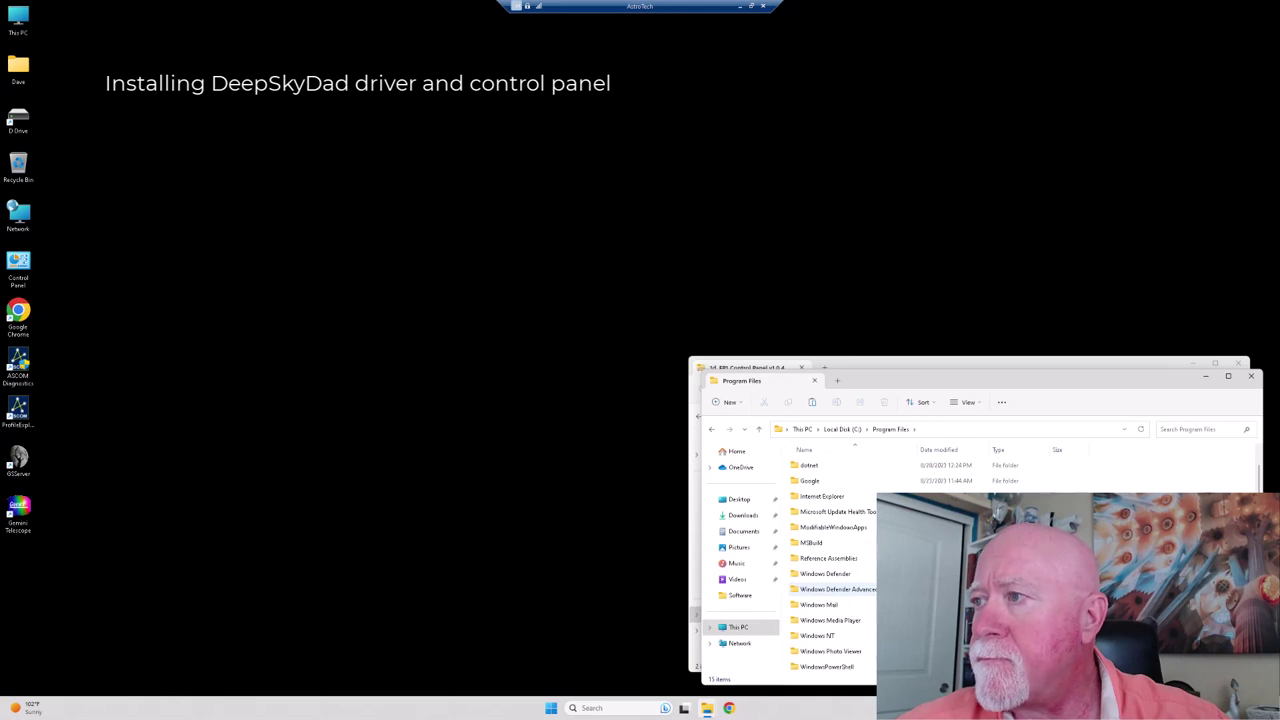
pyautogui.scroll(1, 850, 589)
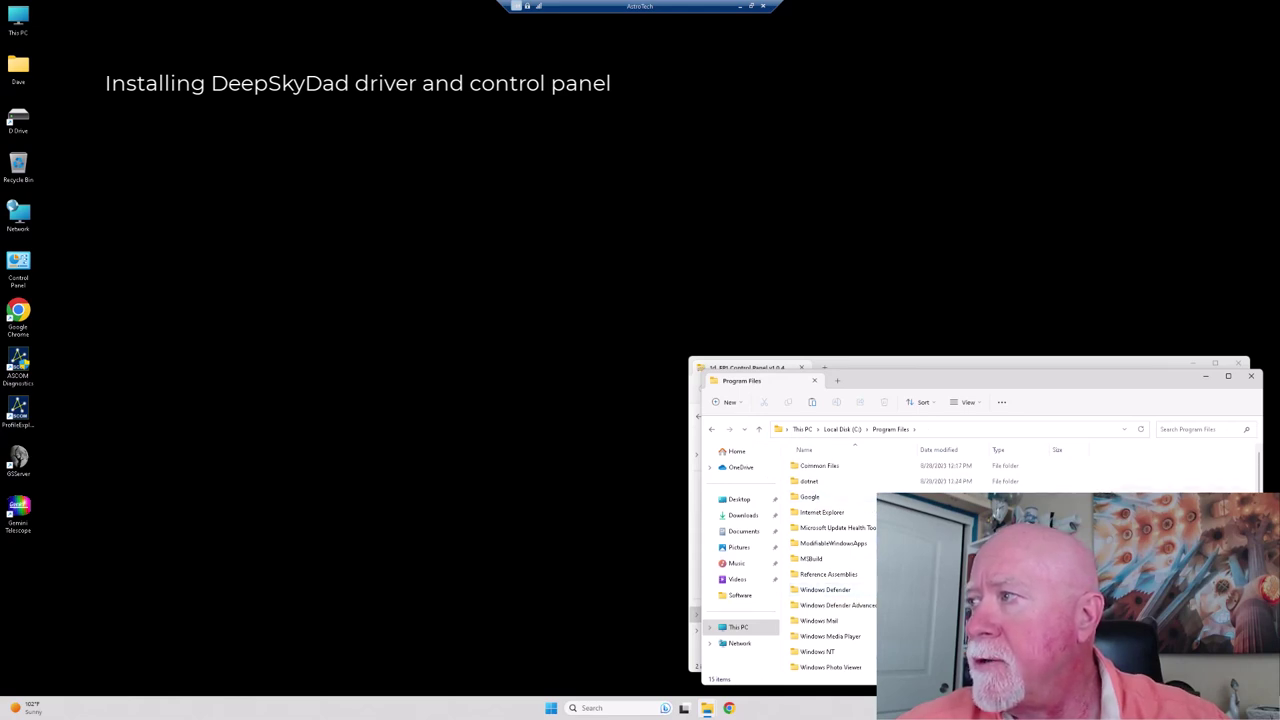
pyautogui.hotkey('ctrl', 'v')
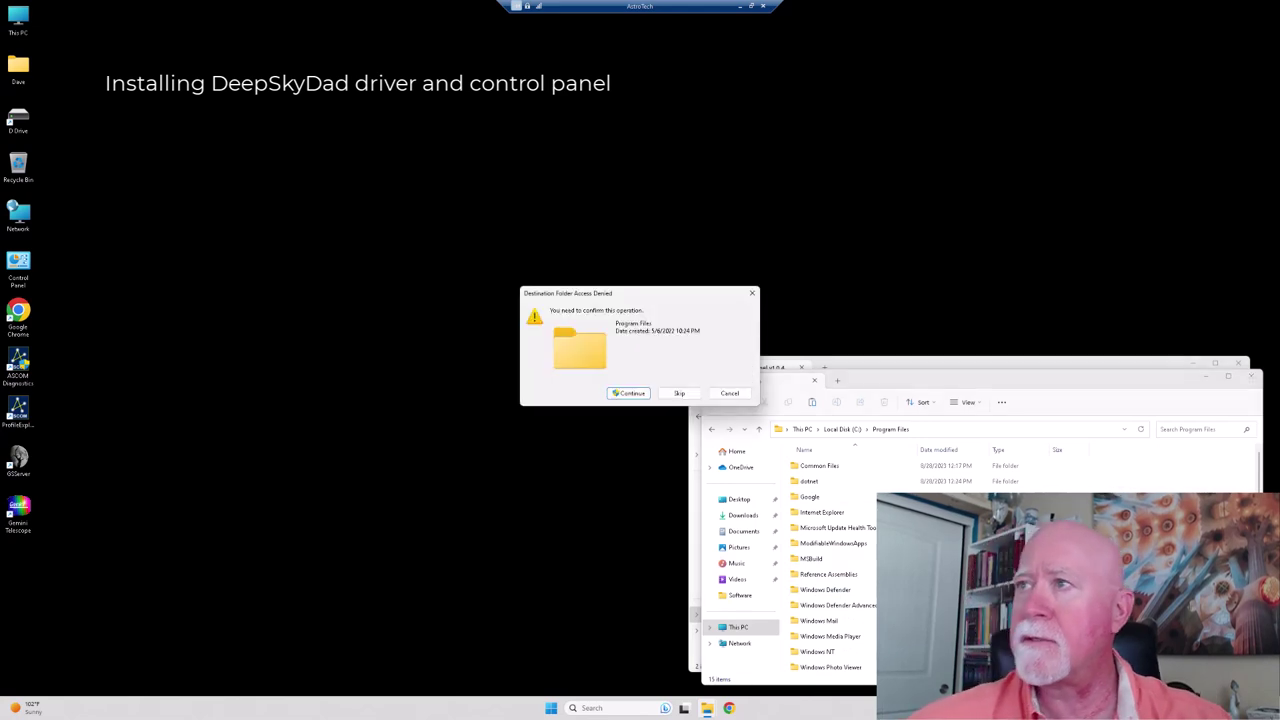
pyautogui.click(640, 393)
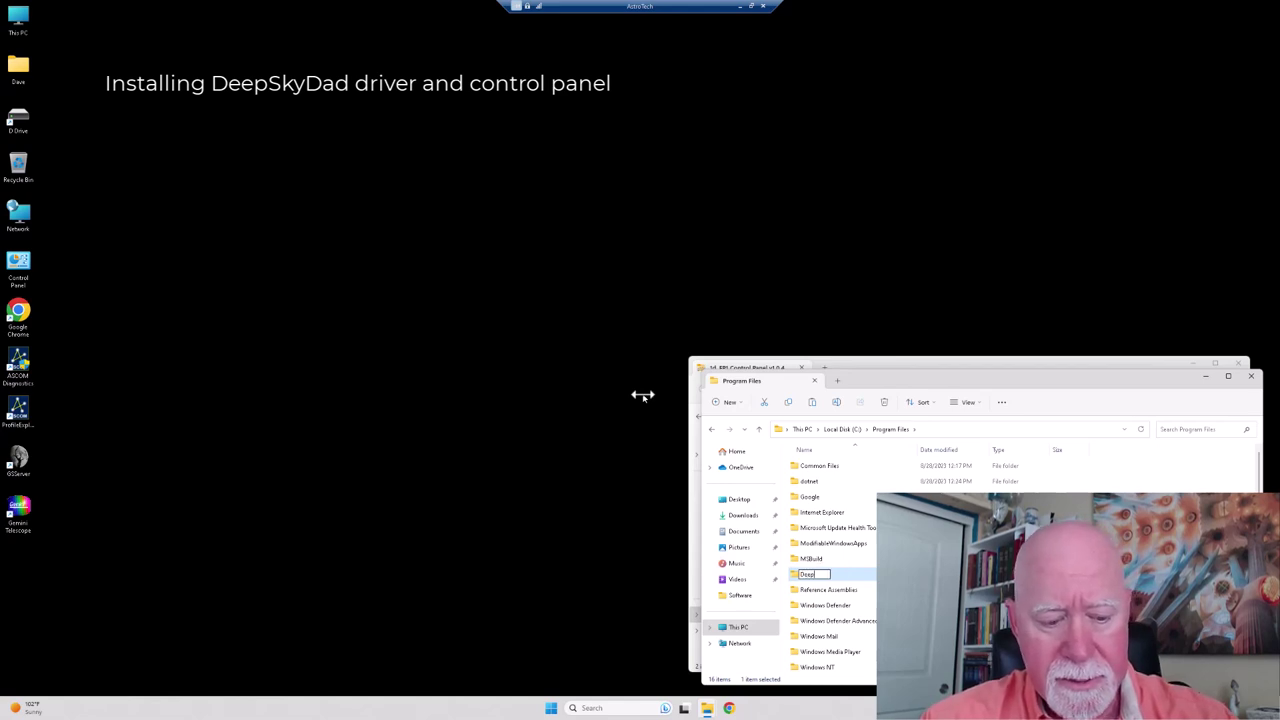
pyautogui.write('DeepSkyDad')
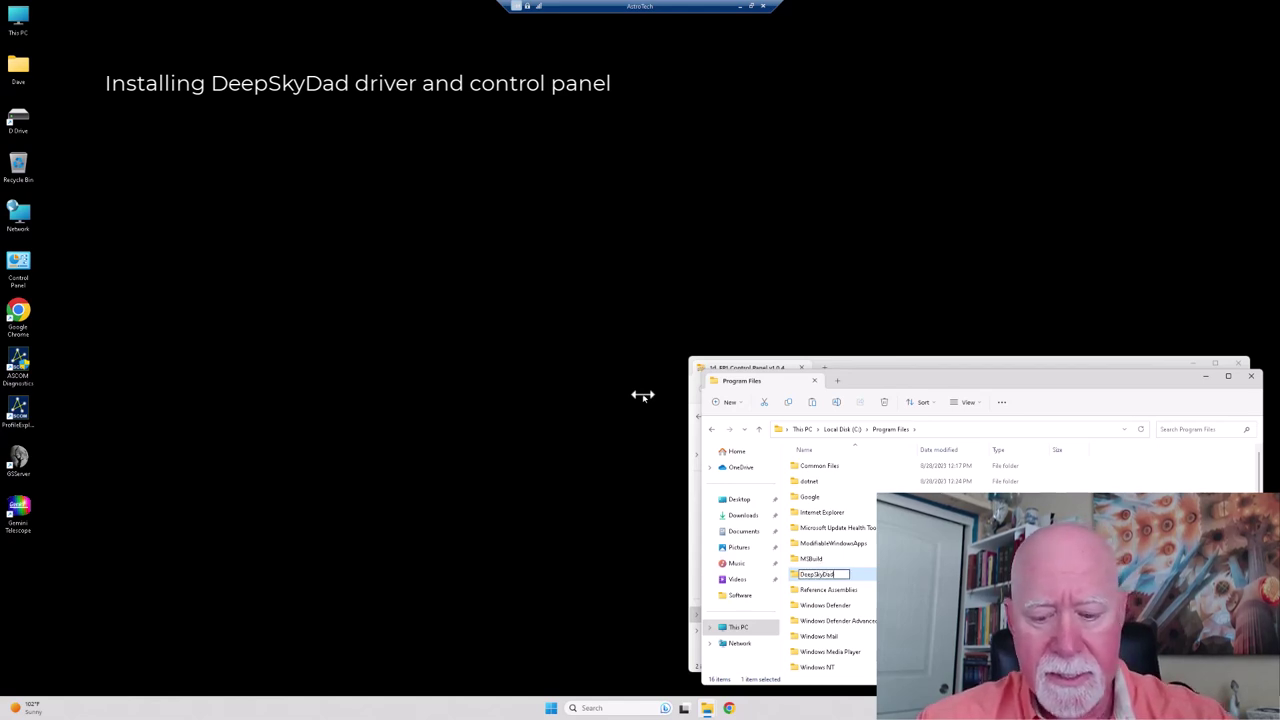
pyautogui.press('Return')
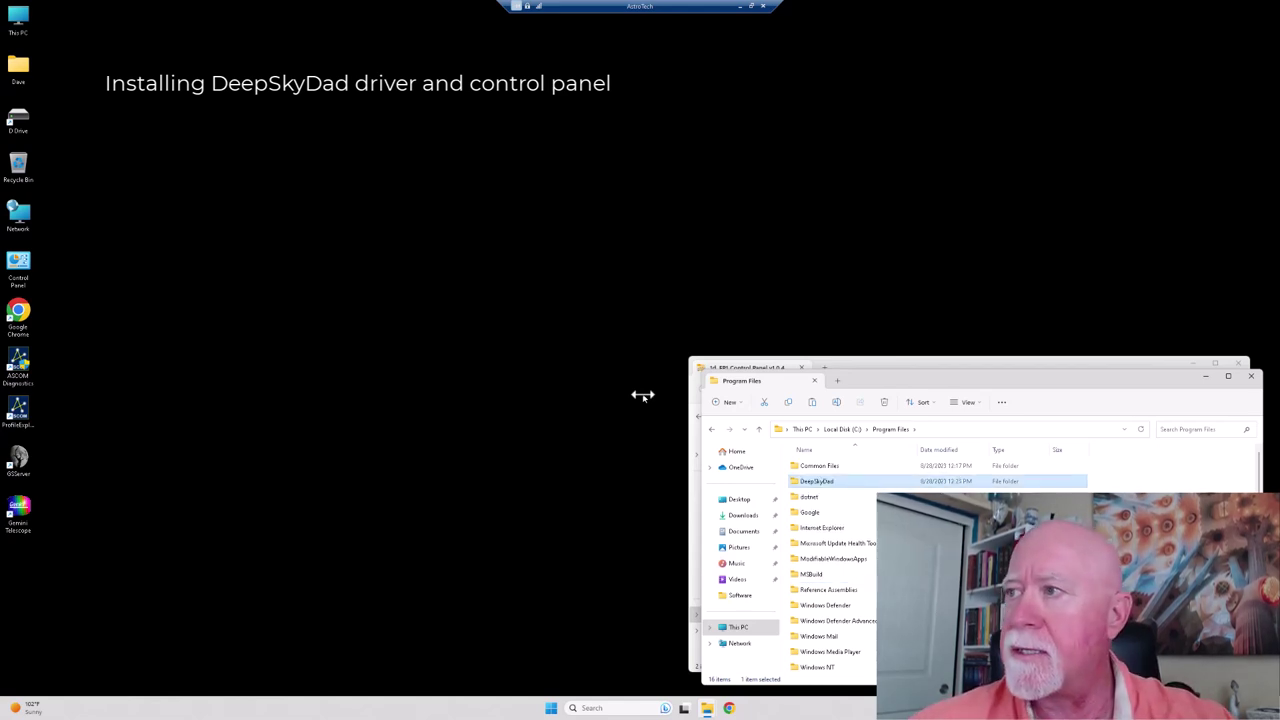
# Paste the copied control panel application into the DeepSkyDad folder, granting the administrator permission.
pyautogui.doubleClick(806, 483)
pyautogui.rightClick(805, 488)
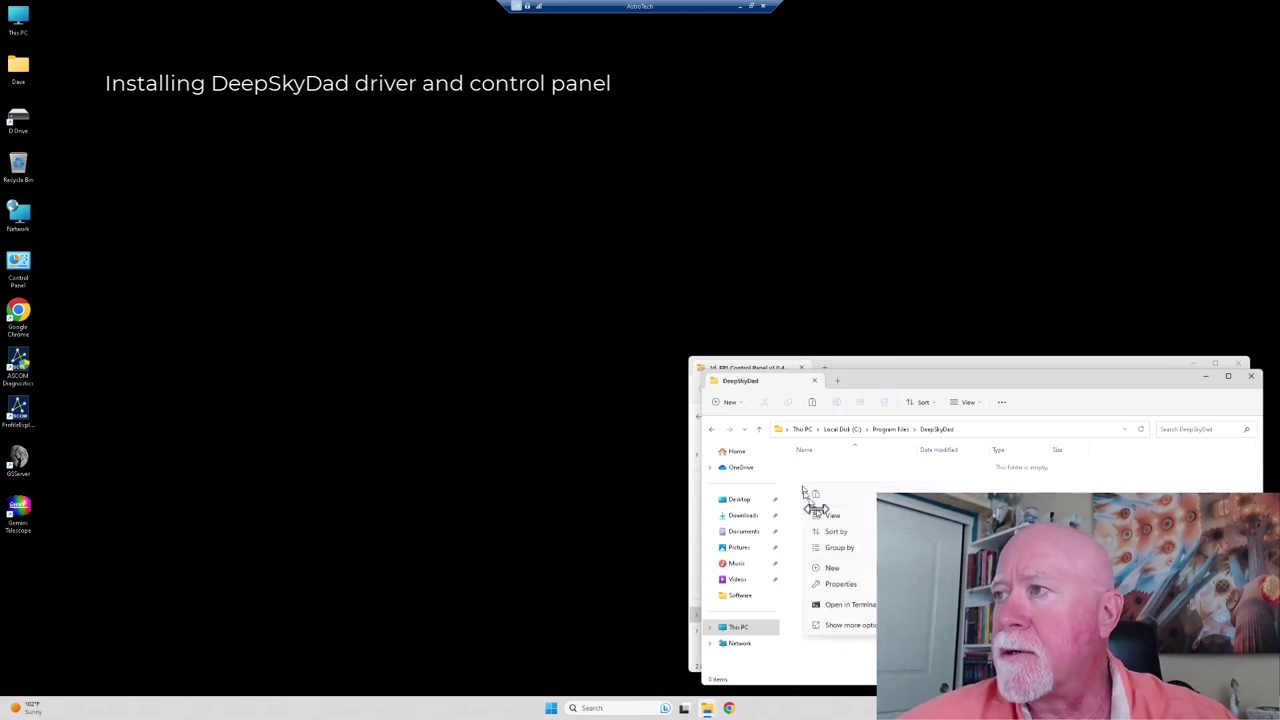
pyautogui.moveTo(838, 530)
pyautogui.mouseDown()
pyautogui.moveTo(814, 497)
pyautogui.moveTo(849, 514)
pyautogui.mouseUp()
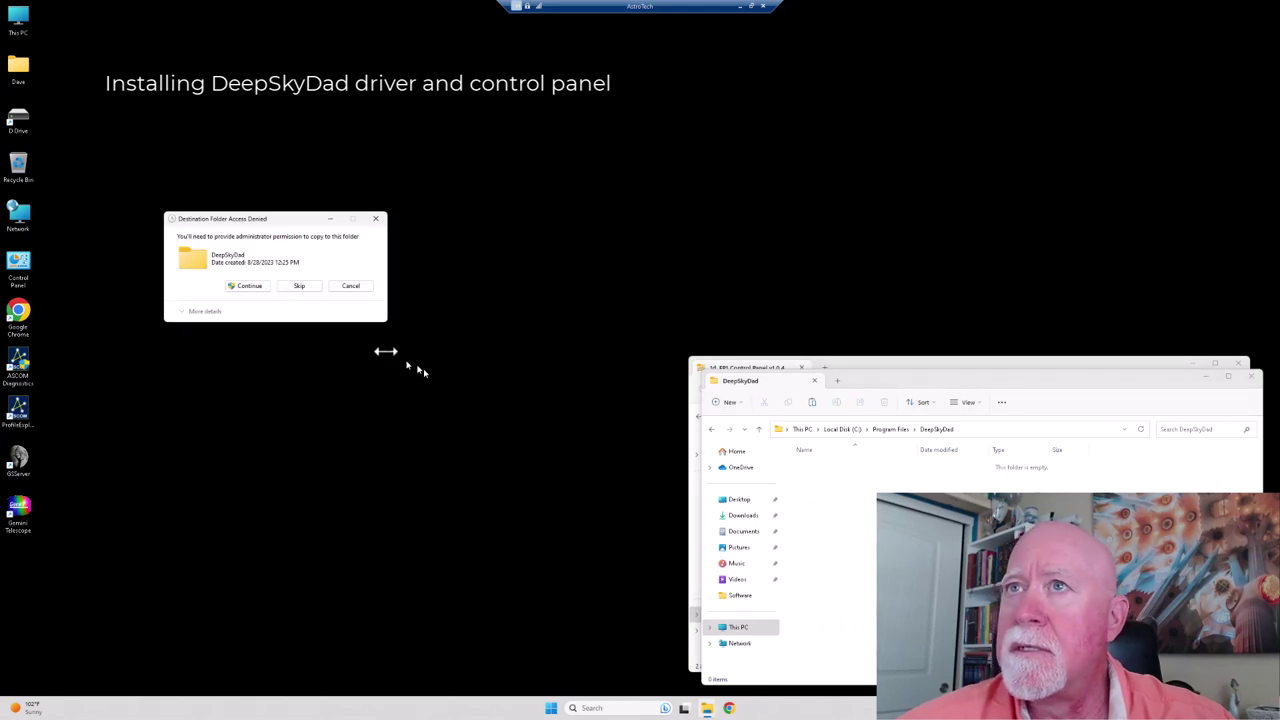
pyautogui.click(255, 287)
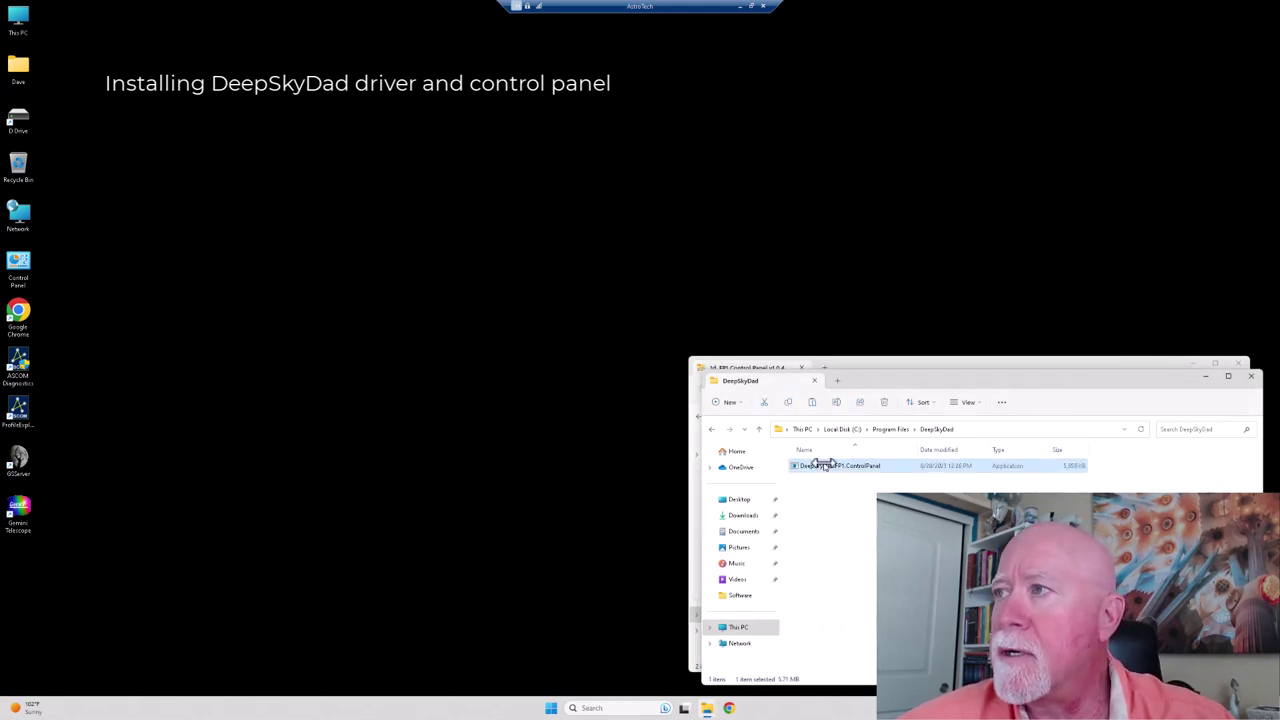
# Create a desktop shortcut to DeepSkyDad.FP1.ControlPanel in the DeepSkyDad folder, and close the folder window.
pyautogui.rightClick(822, 468)
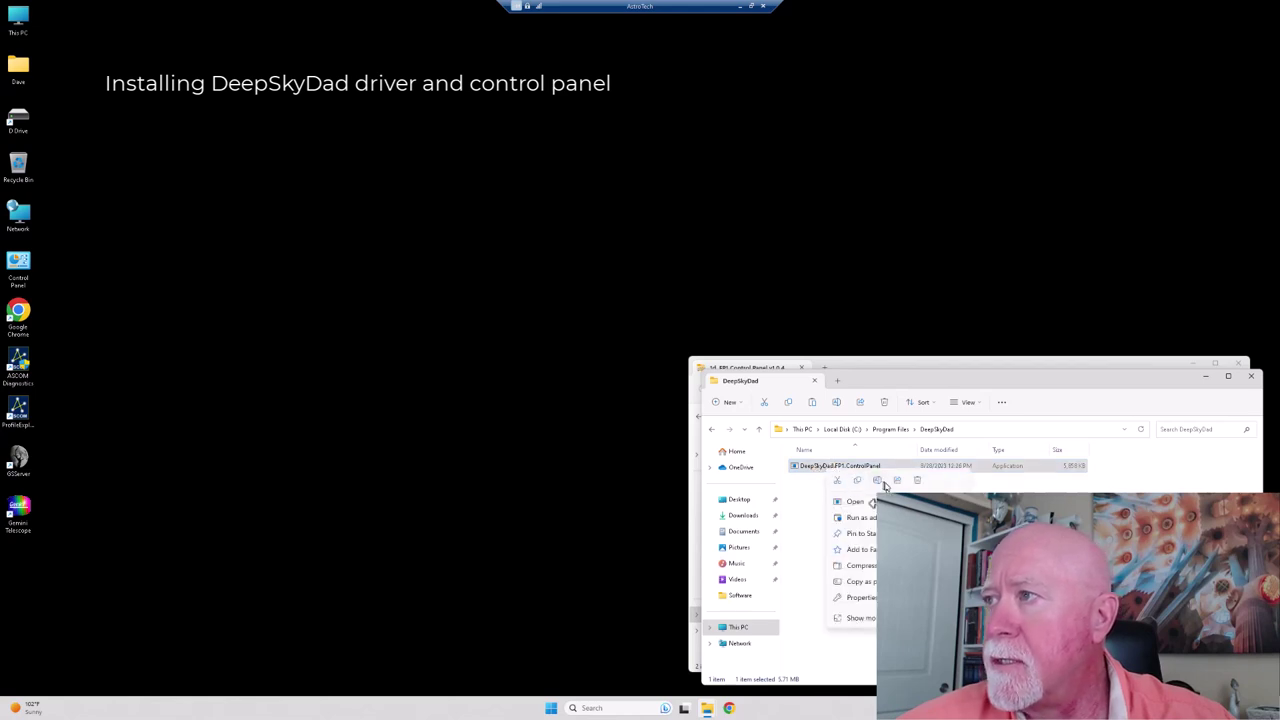
pyautogui.click(866, 618)
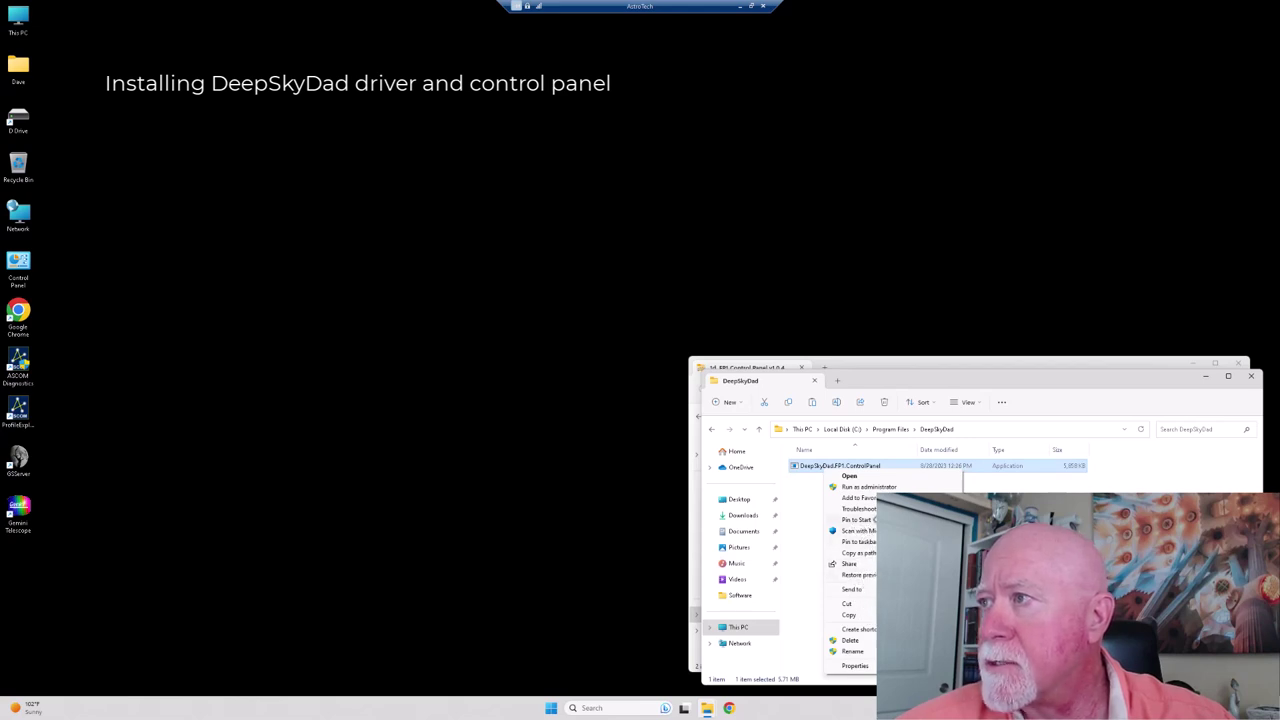
pyautogui.click(868, 630)
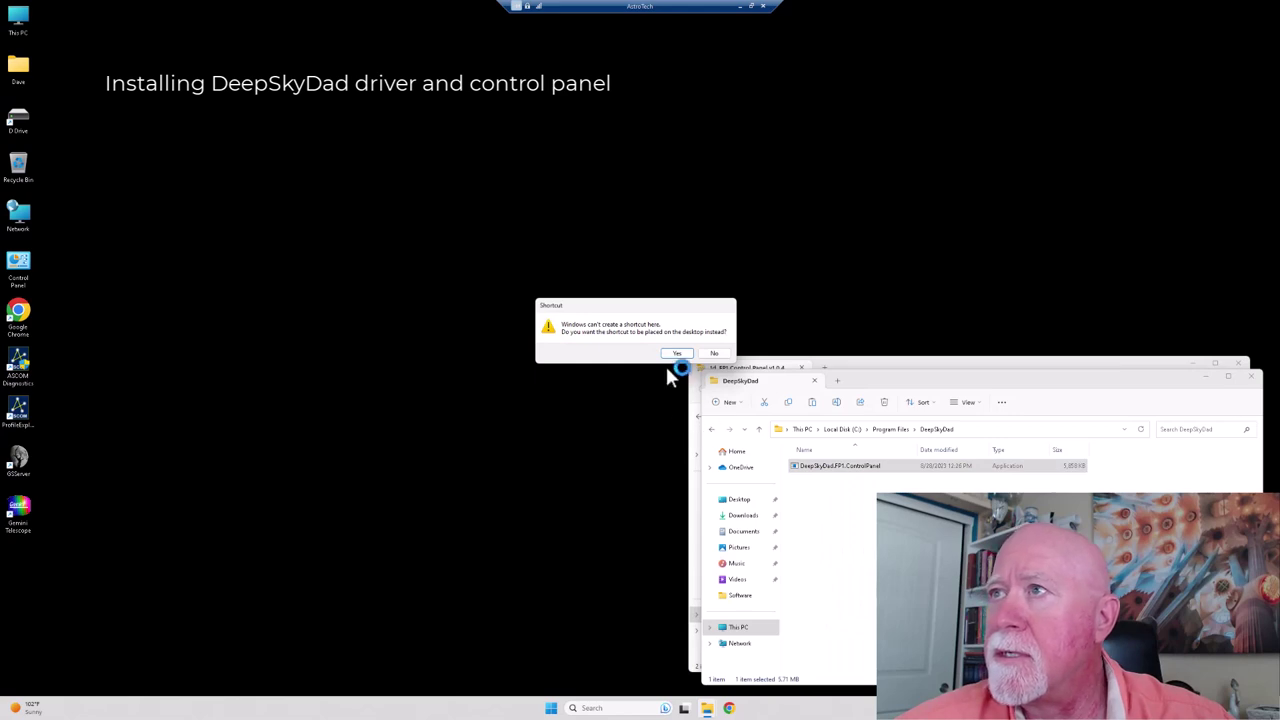
pyautogui.click(677, 354)
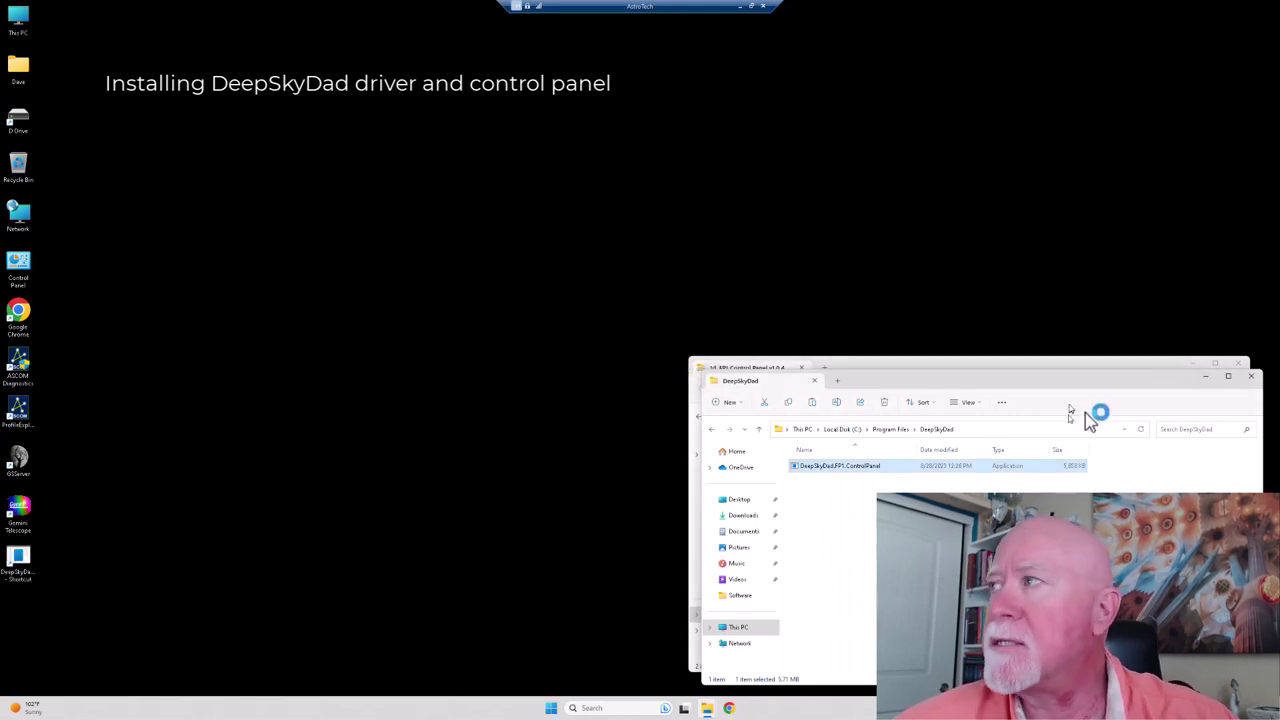
pyautogui.click(1251, 376)
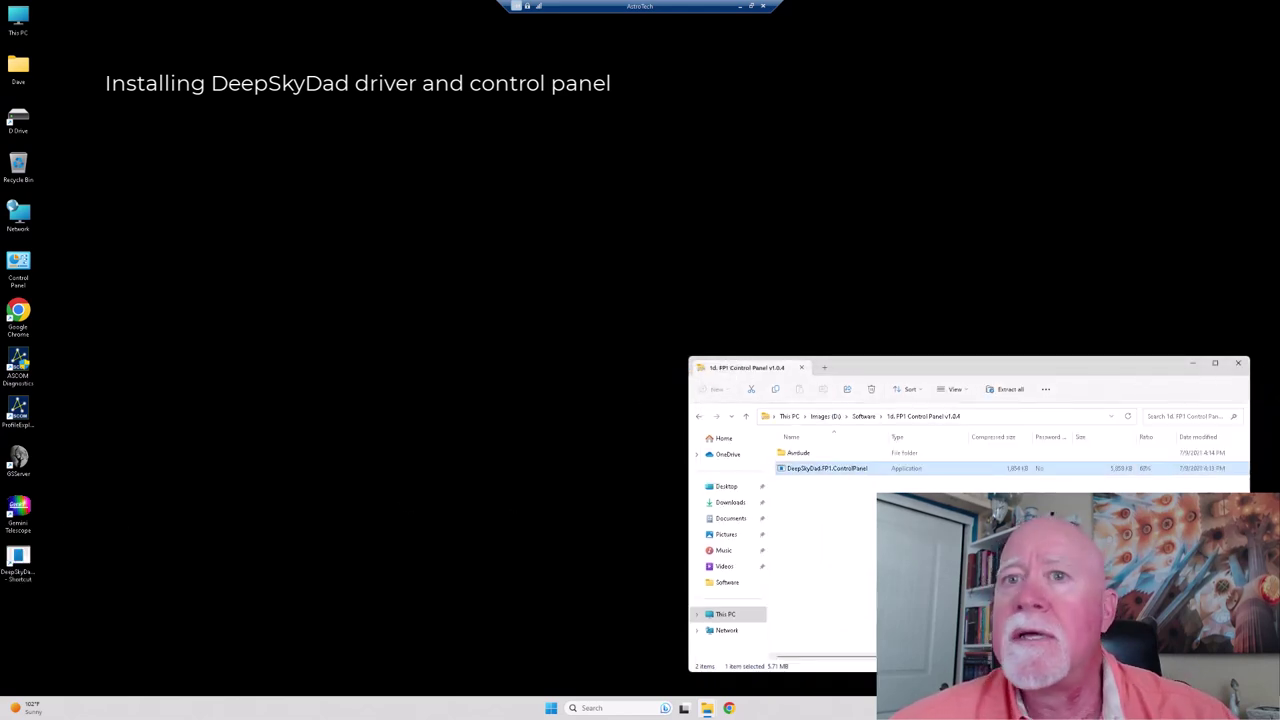
# Rename the new desktop shortcut to DeepSkyDad.FP1.ControlPanel by removing the "- Shortcut" ending.
pyautogui.click(13, 586)
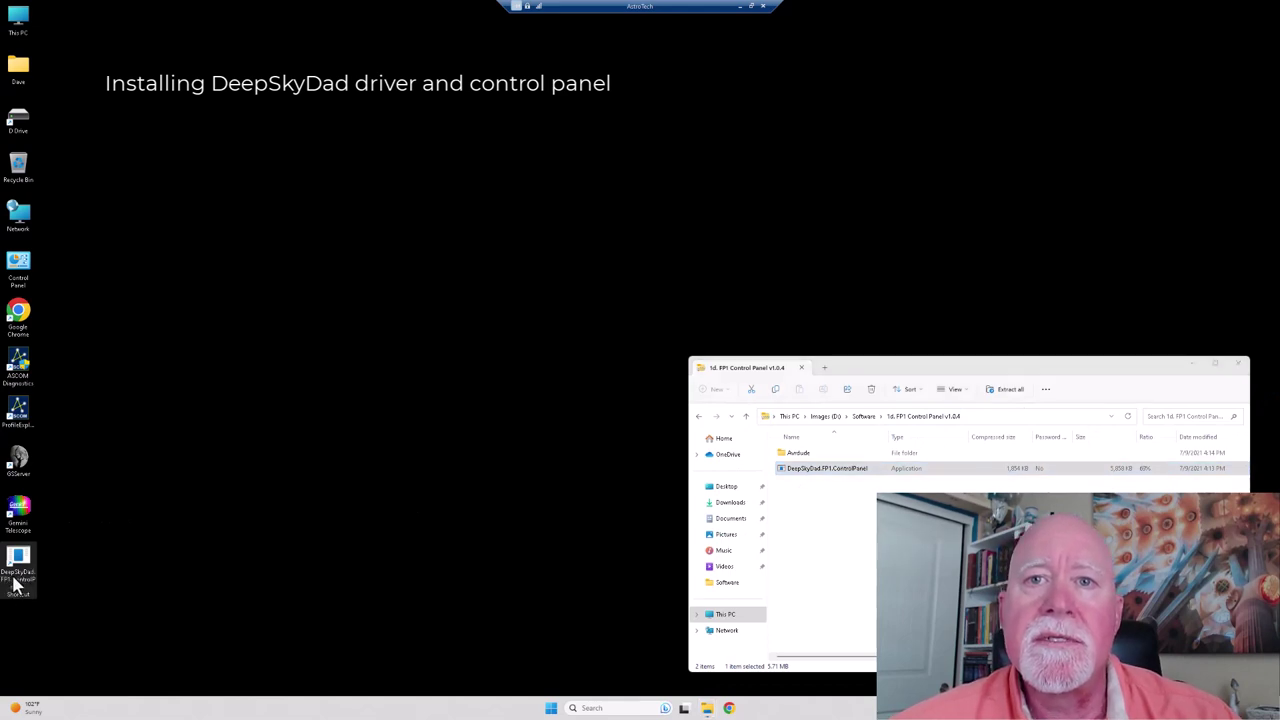
pyautogui.click(14, 590)
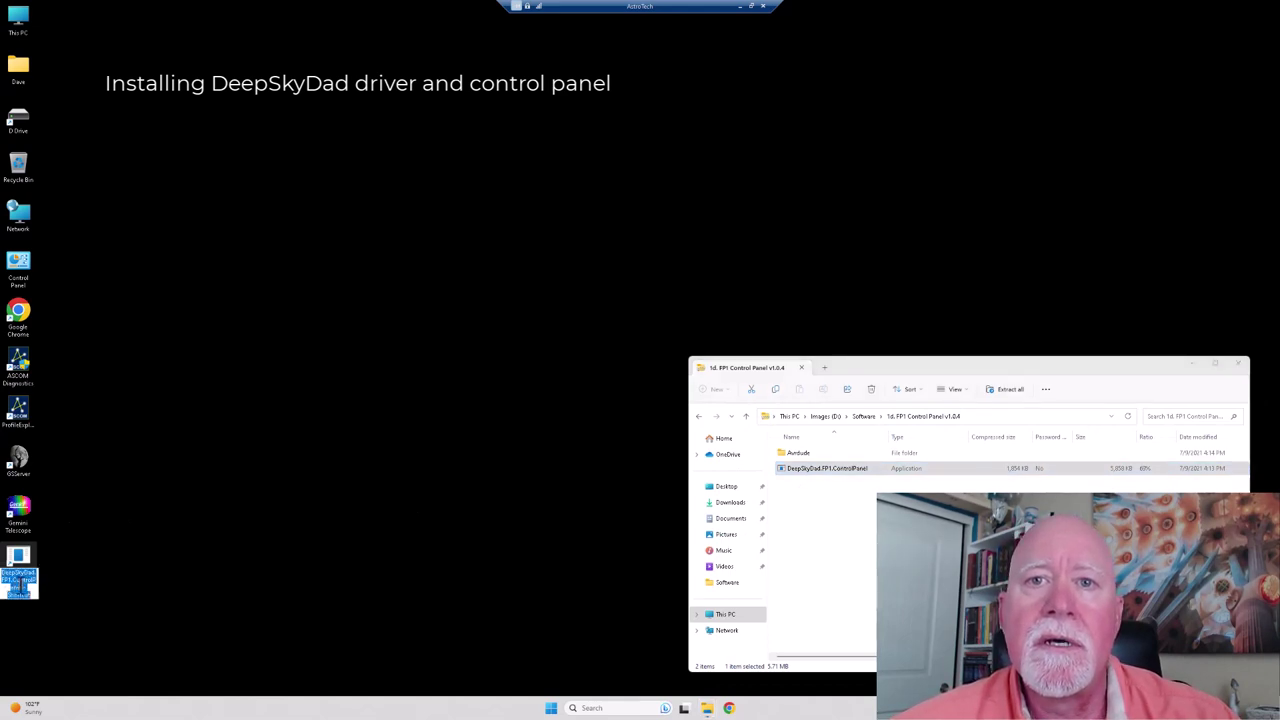
pyautogui.click(33, 592)
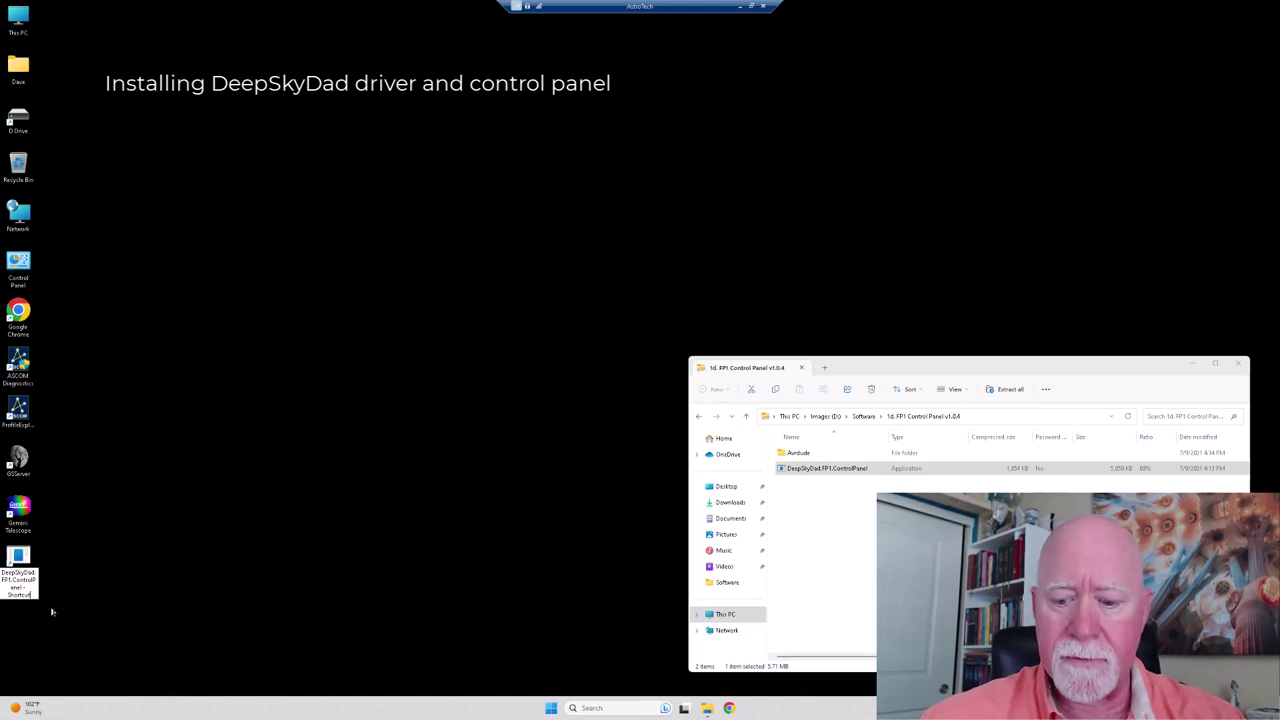
pyautogui.press('BackSpace')
pyautogui.press('BackSpace')
pyautogui.press('BackSpace')
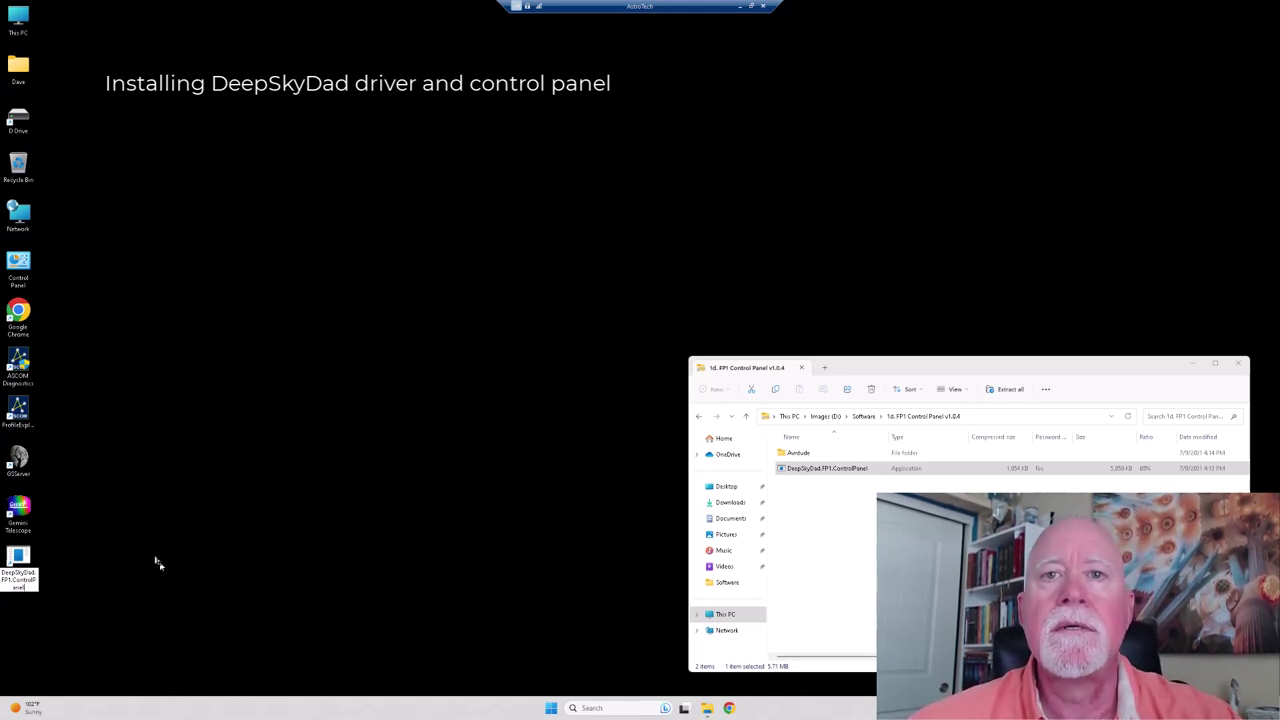
pyautogui.press('Return')
# Launch the FP1 control panel from its desktop shortcut, allowing it past SmartScreen.
pyautogui.click(45, 562)
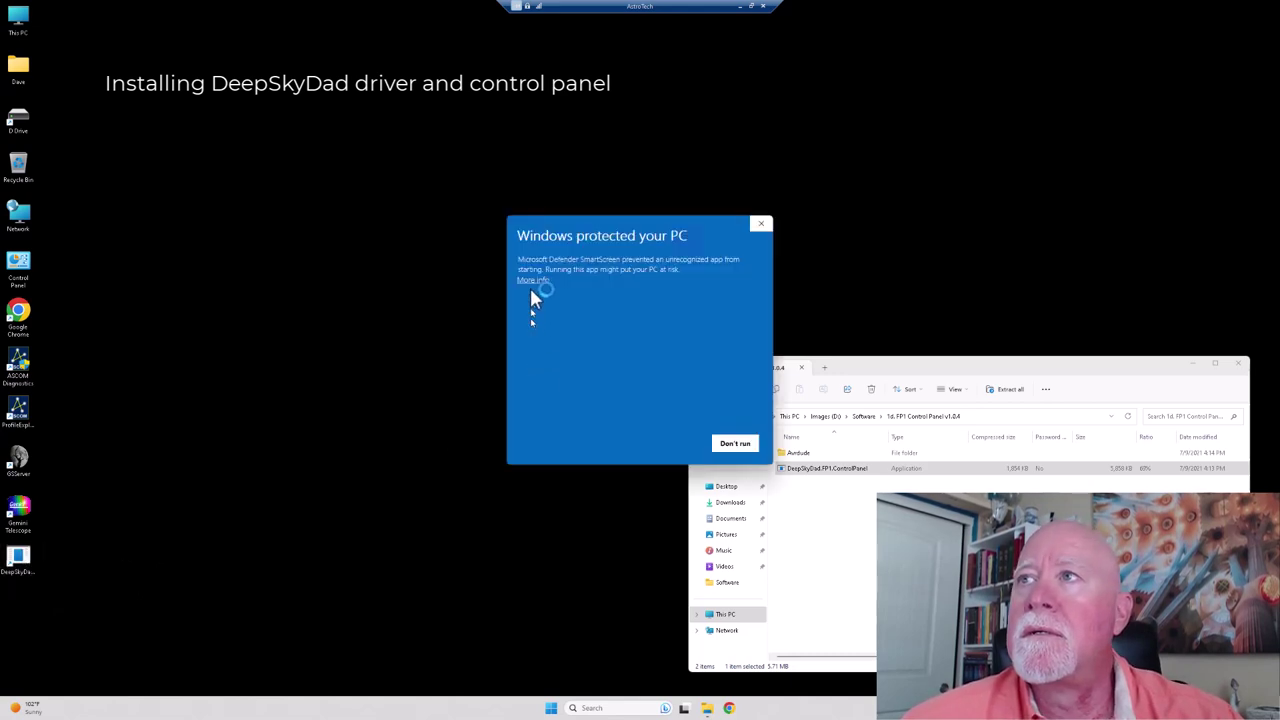
pyautogui.click(531, 283)
pyautogui.click(680, 450)
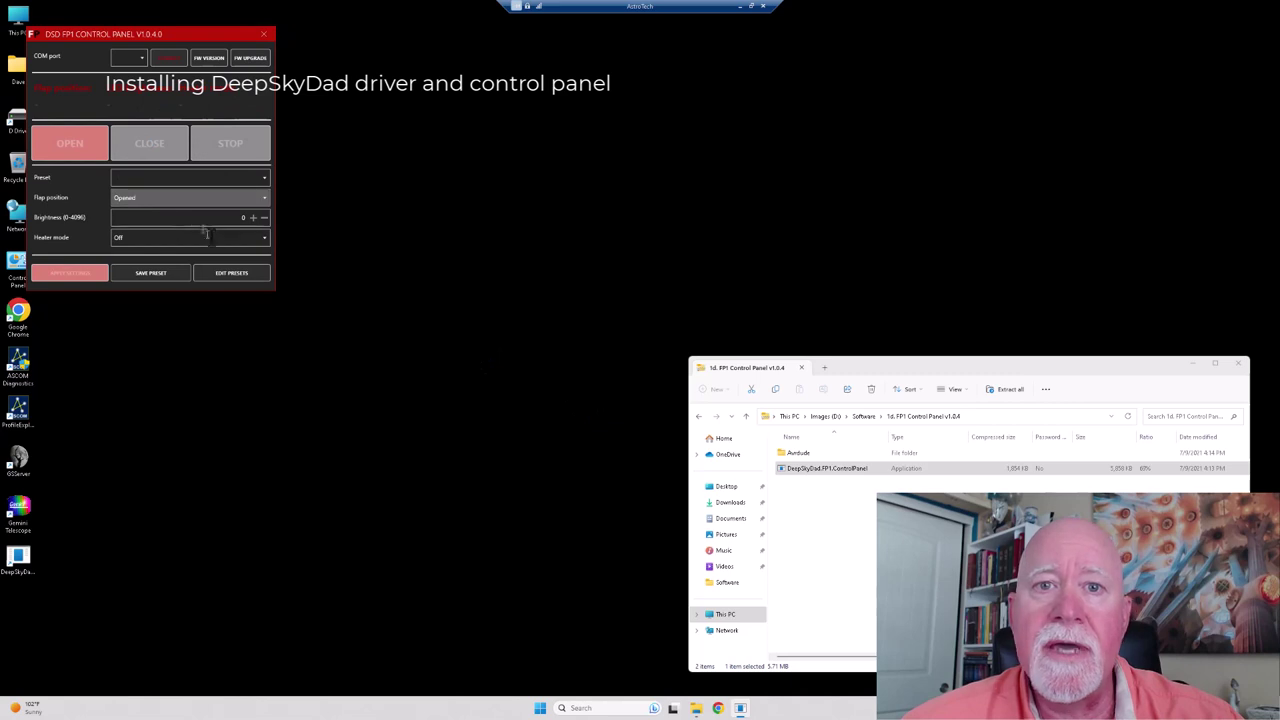
# Set the flap position to Closed in the FP1 control panel, and close the control panel.
pyautogui.click(246, 198)
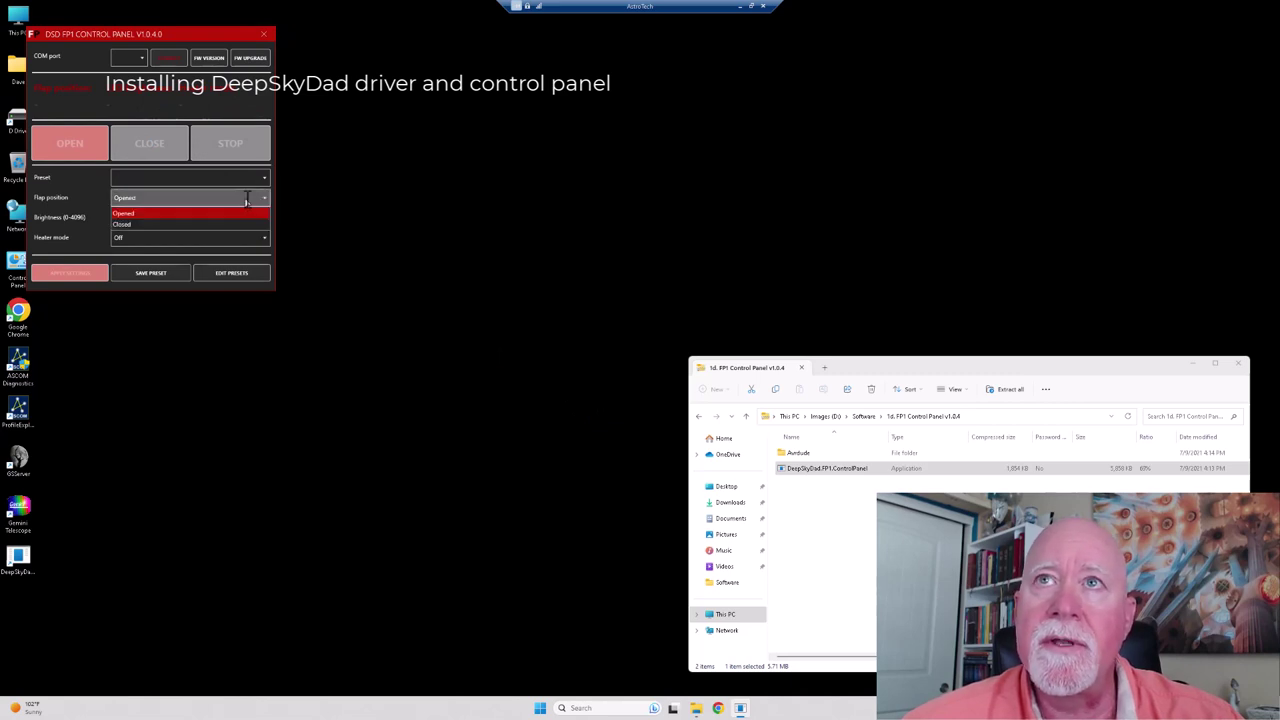
pyautogui.click(196, 224)
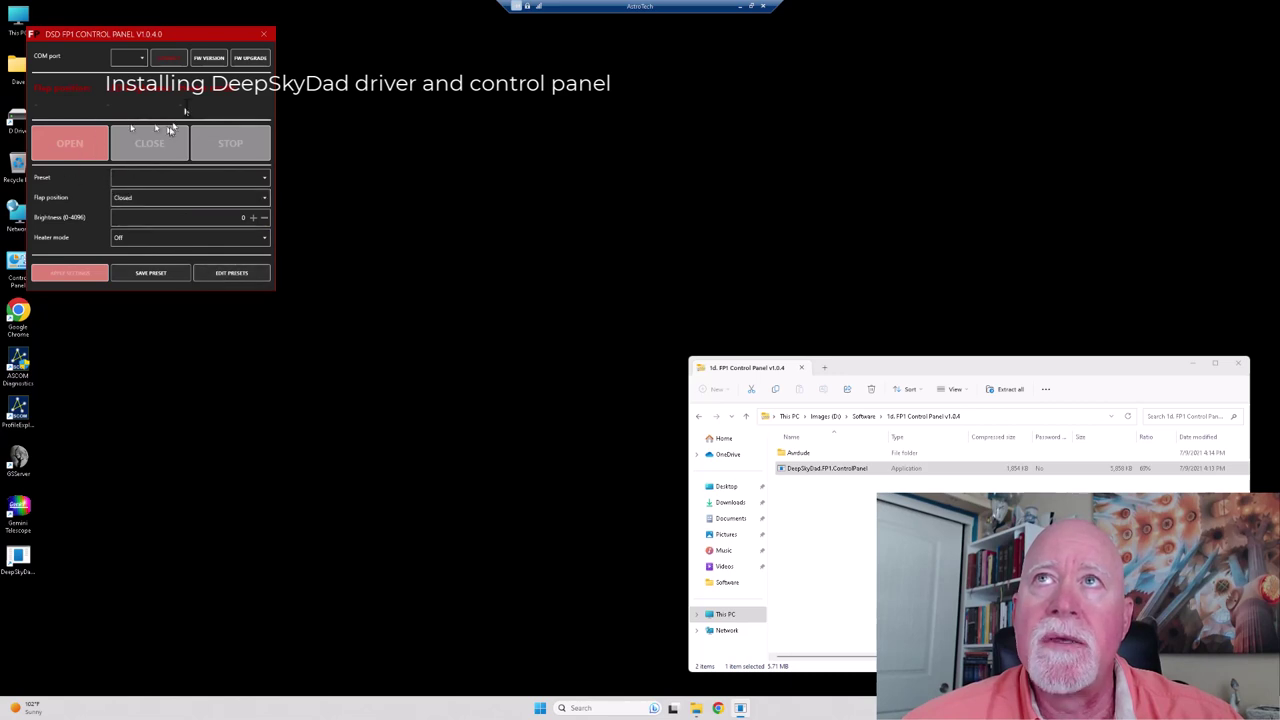
pyautogui.click(264, 36)
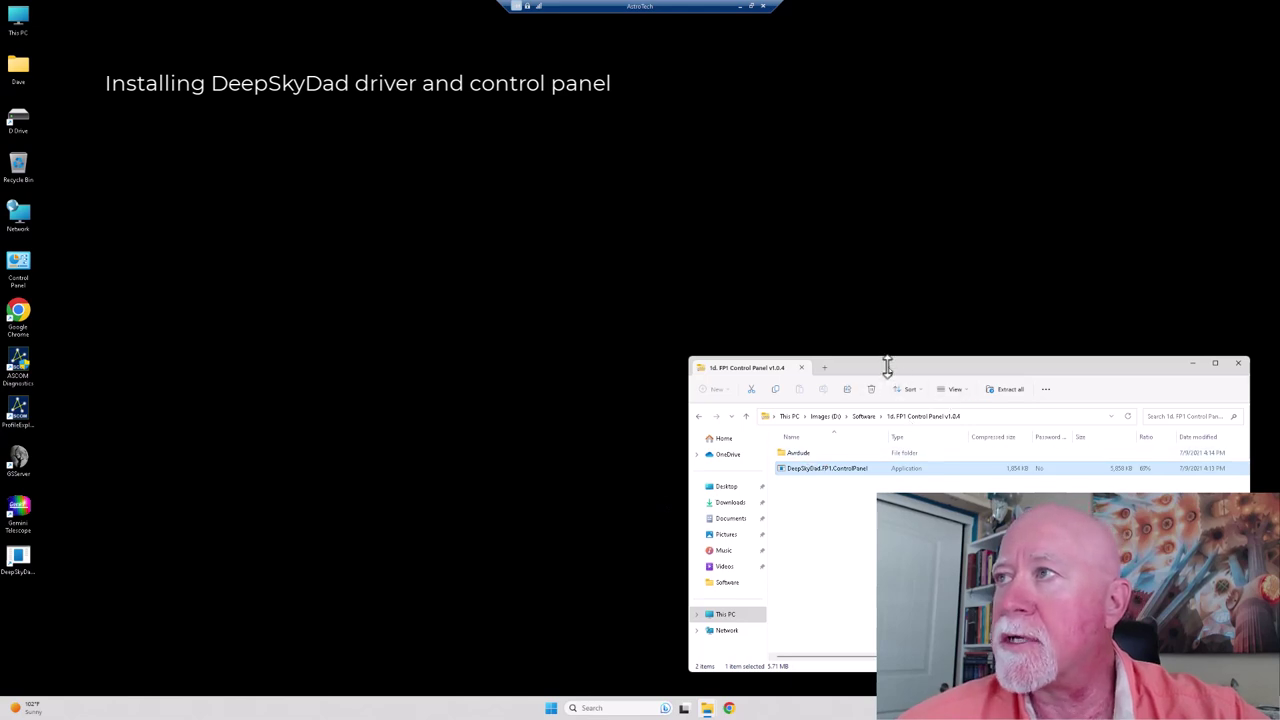
# Close the FP1 Control Panel archive window and bring the Software folder window into clear view on the desktop.
pyautogui.moveTo(887, 367); pyautogui.dragTo(743, 305)
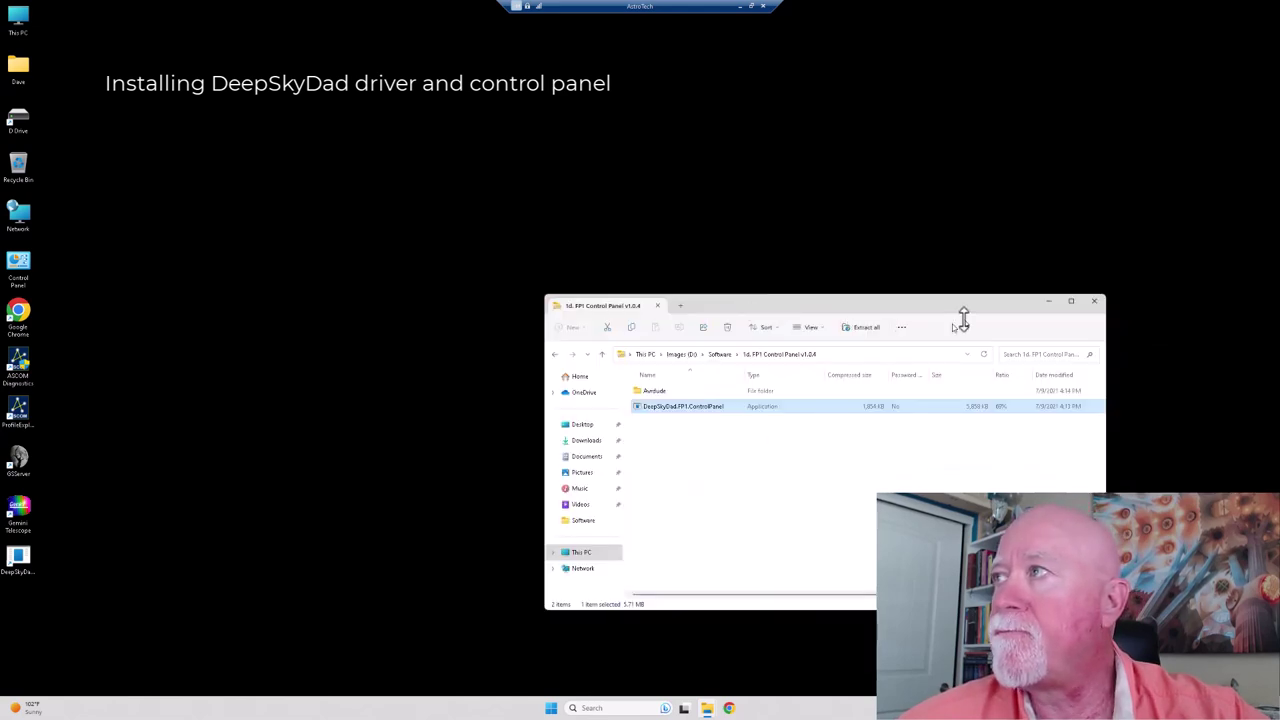
pyautogui.click(1096, 301)
pyautogui.moveTo(738, 675); pyautogui.dragTo(216, 368)
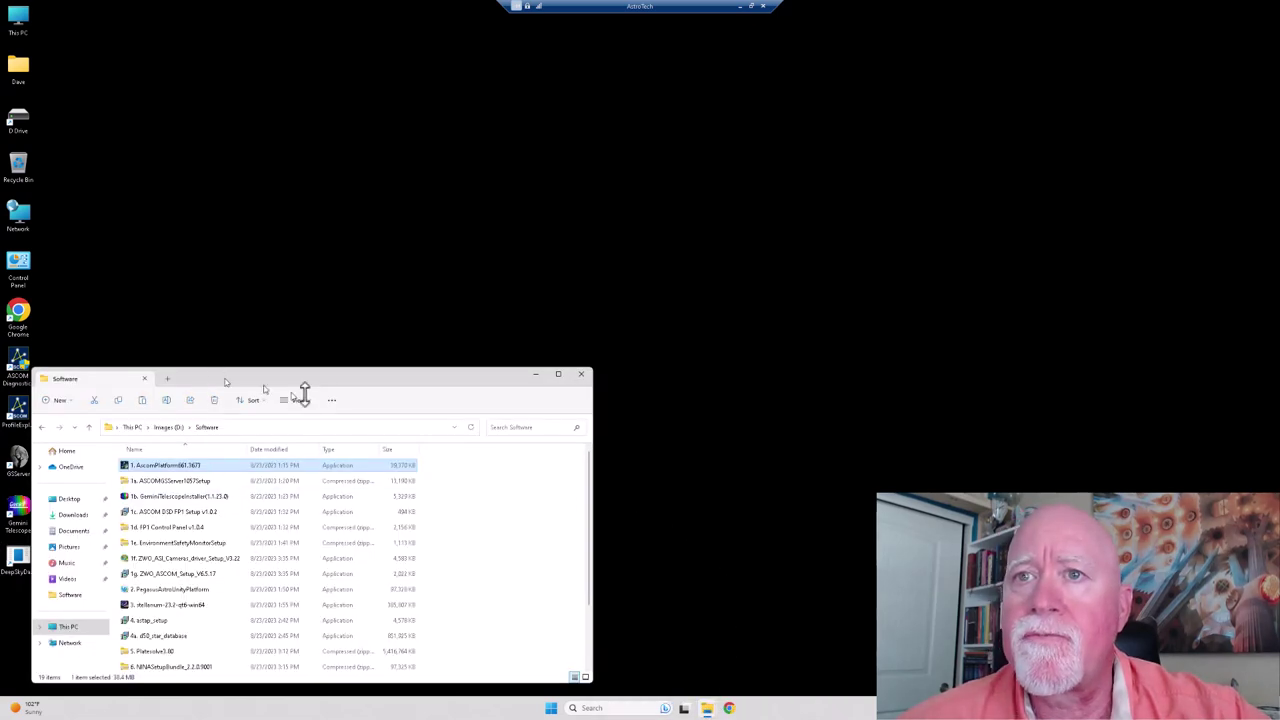
pyautogui.moveTo(304, 384); pyautogui.dragTo(842, 255)
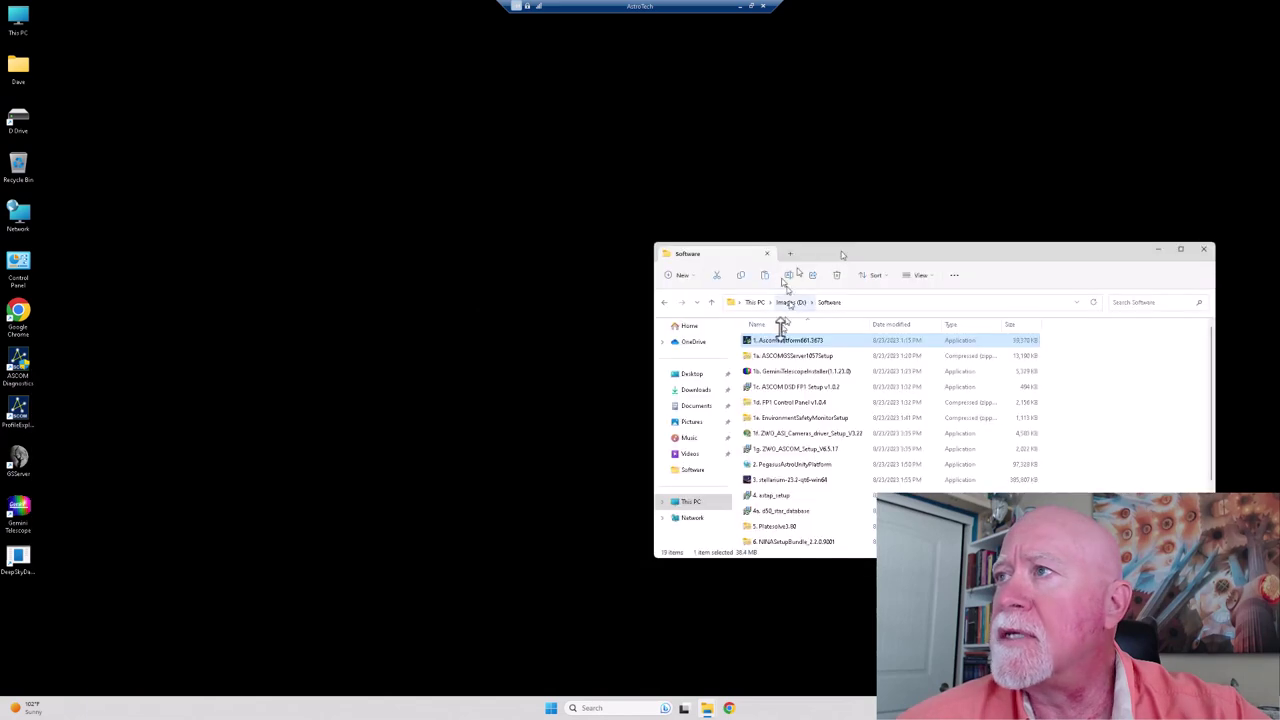
# Launch Environment SafetyMonitor Setup from the 1e. EnvironmentSafetyMonitorSetup archive without extracting it, allowing it past SmartScreen and User Account Control.
pyautogui.click(789, 418)
pyautogui.doubleClick(789, 418)
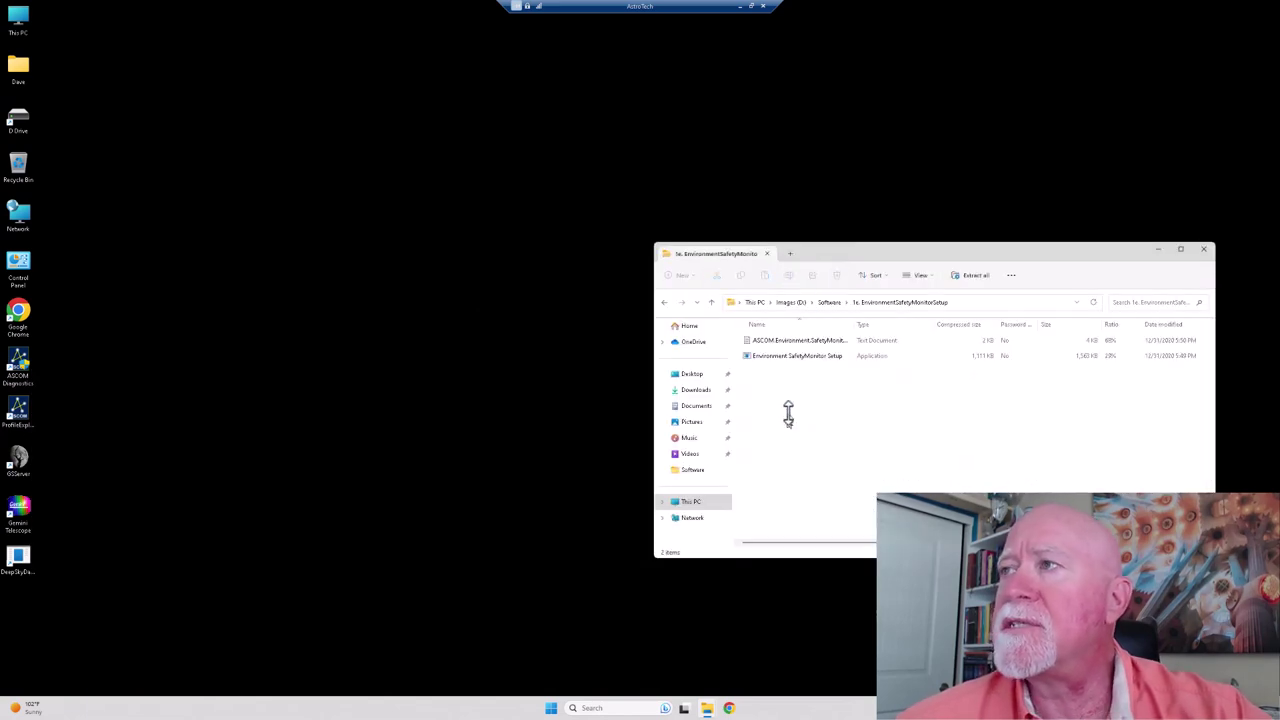
pyautogui.click(793, 356)
pyautogui.doubleClick(793, 357)
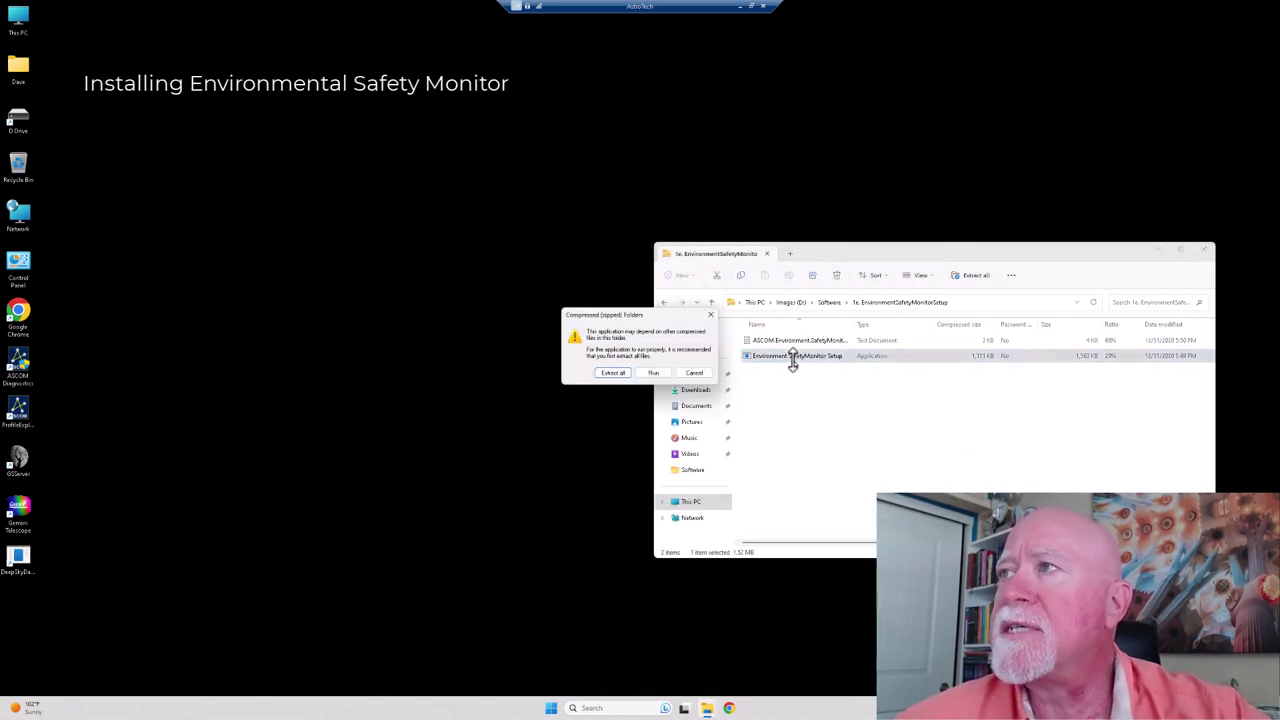
pyautogui.click(650, 371)
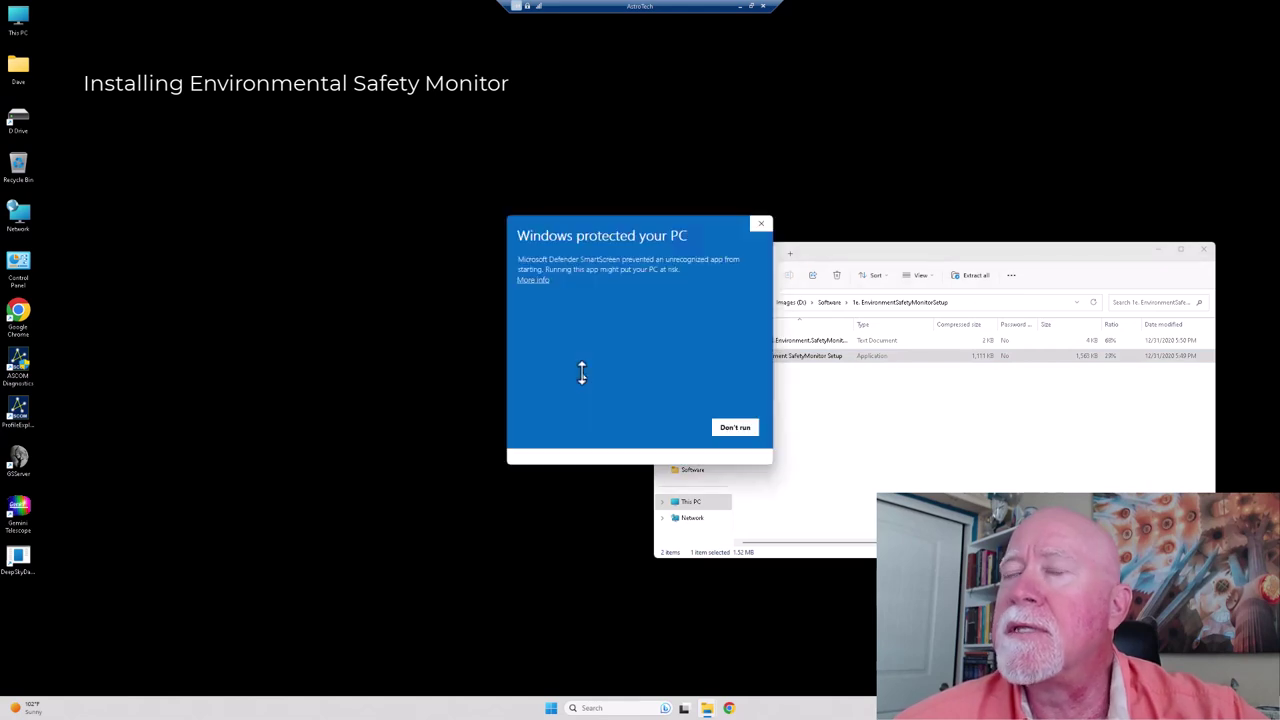
pyautogui.click(533, 280)
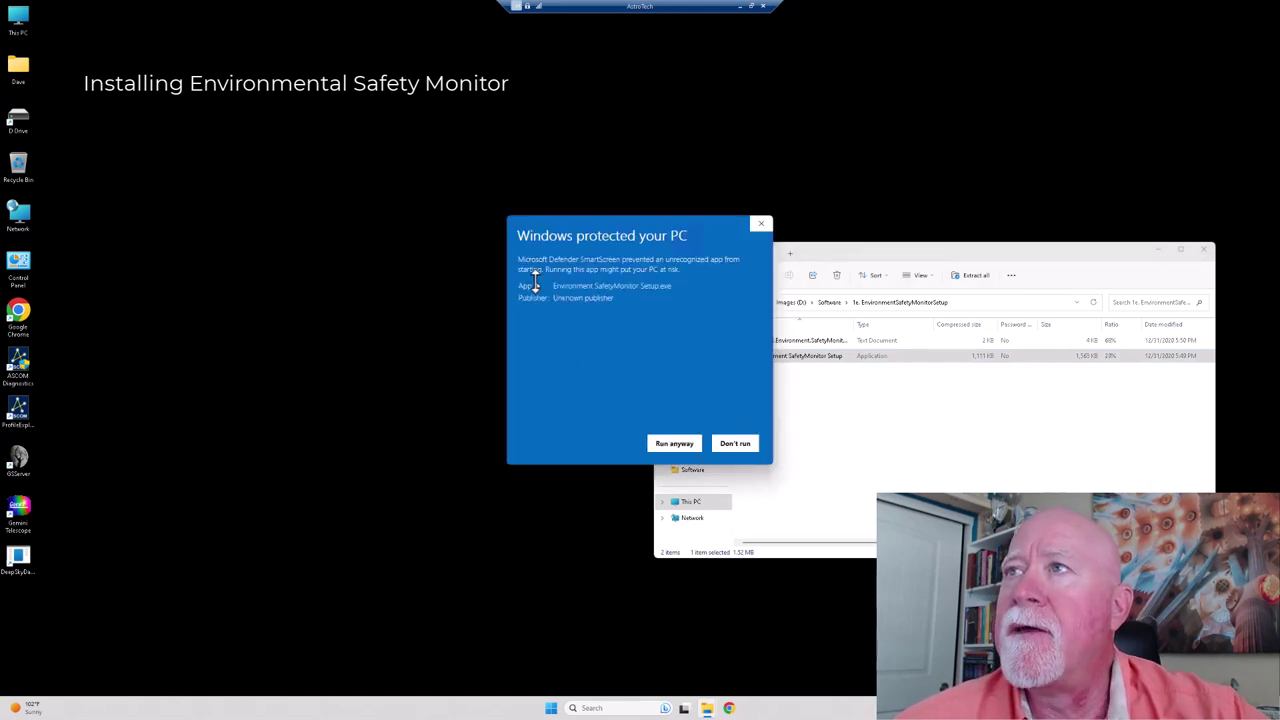
pyautogui.click(662, 443)
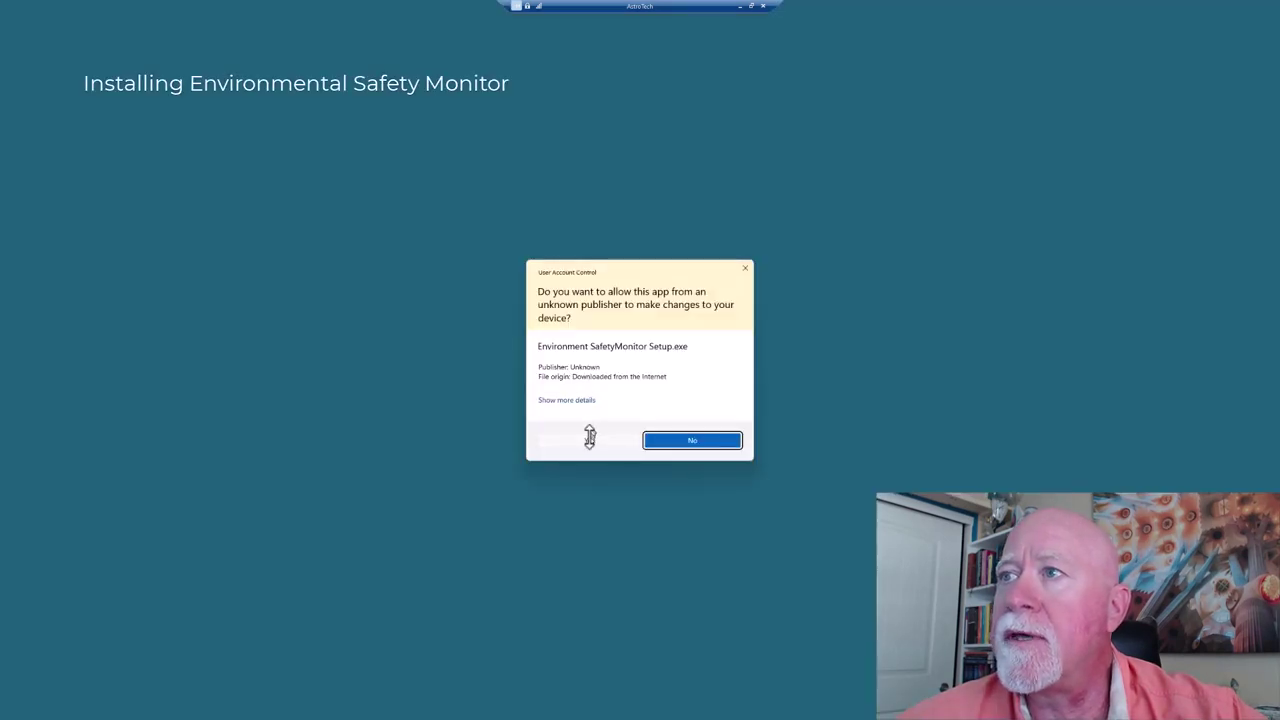
pyautogui.click(589, 441)
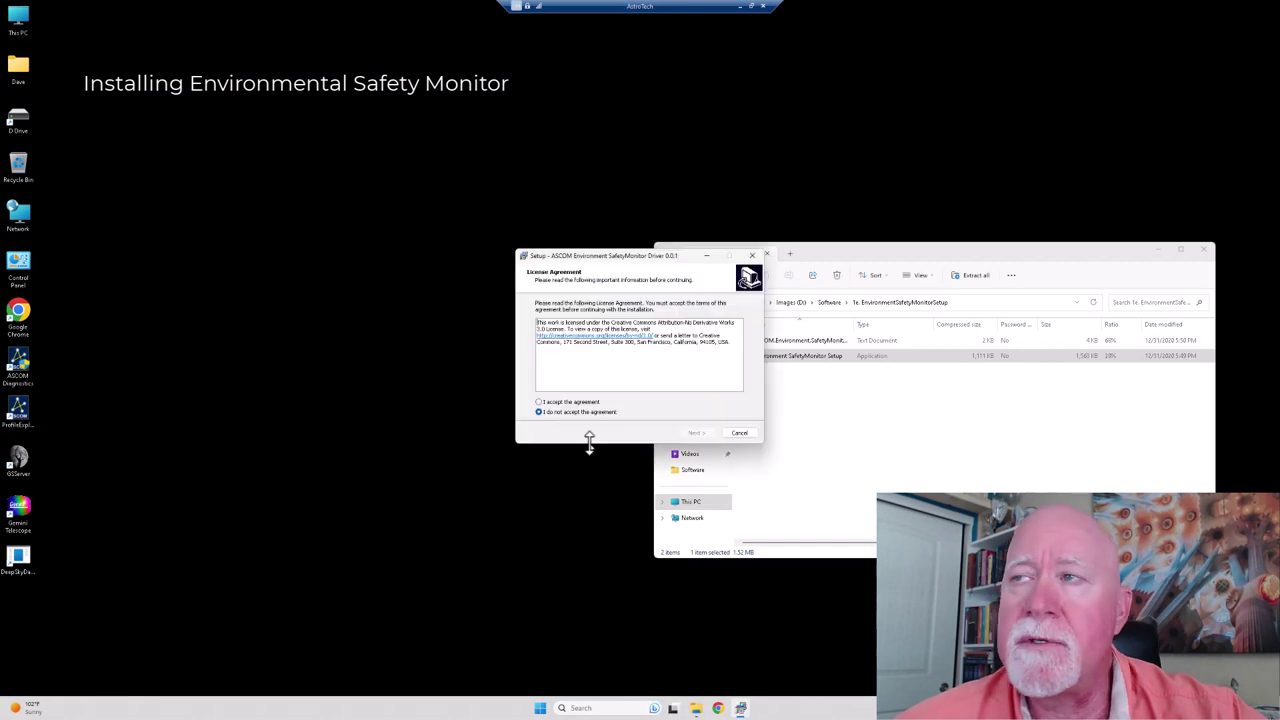
# Accept the license agreement, install the ASCOM Environment SafetyMonitor Driver, and finish the setup wizard.
pyautogui.click(566, 401)
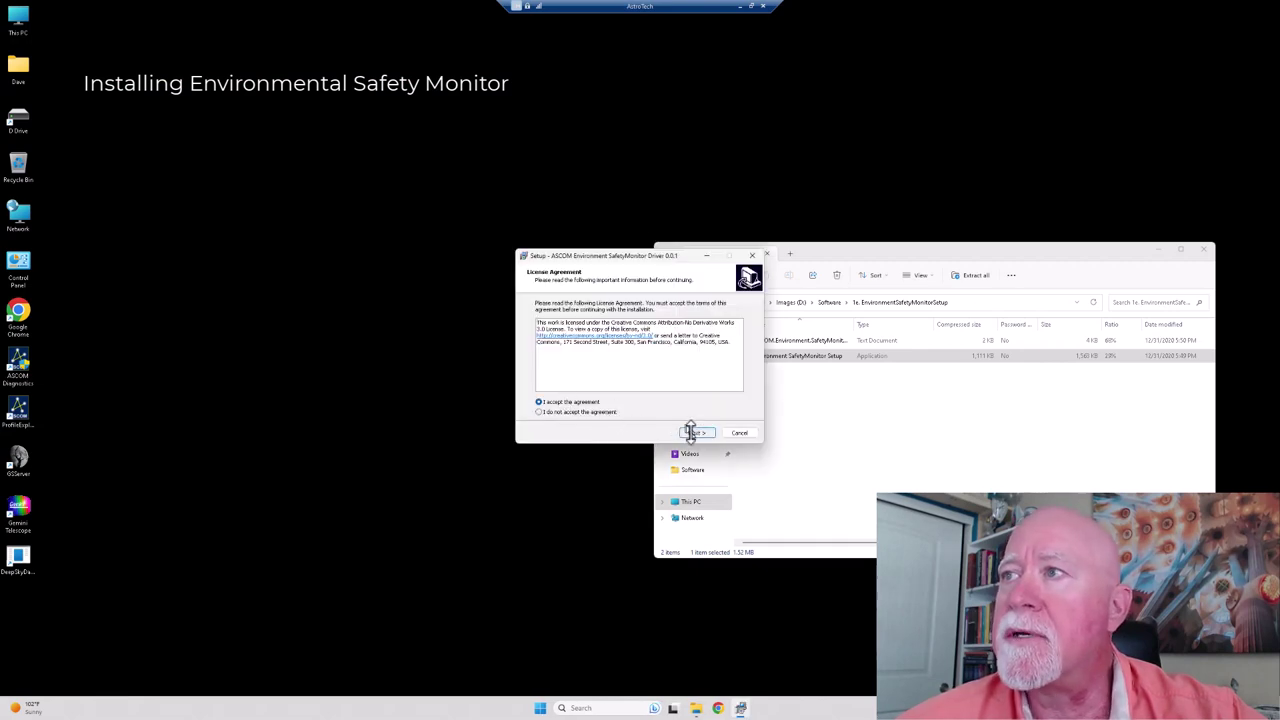
pyautogui.click(696, 432)
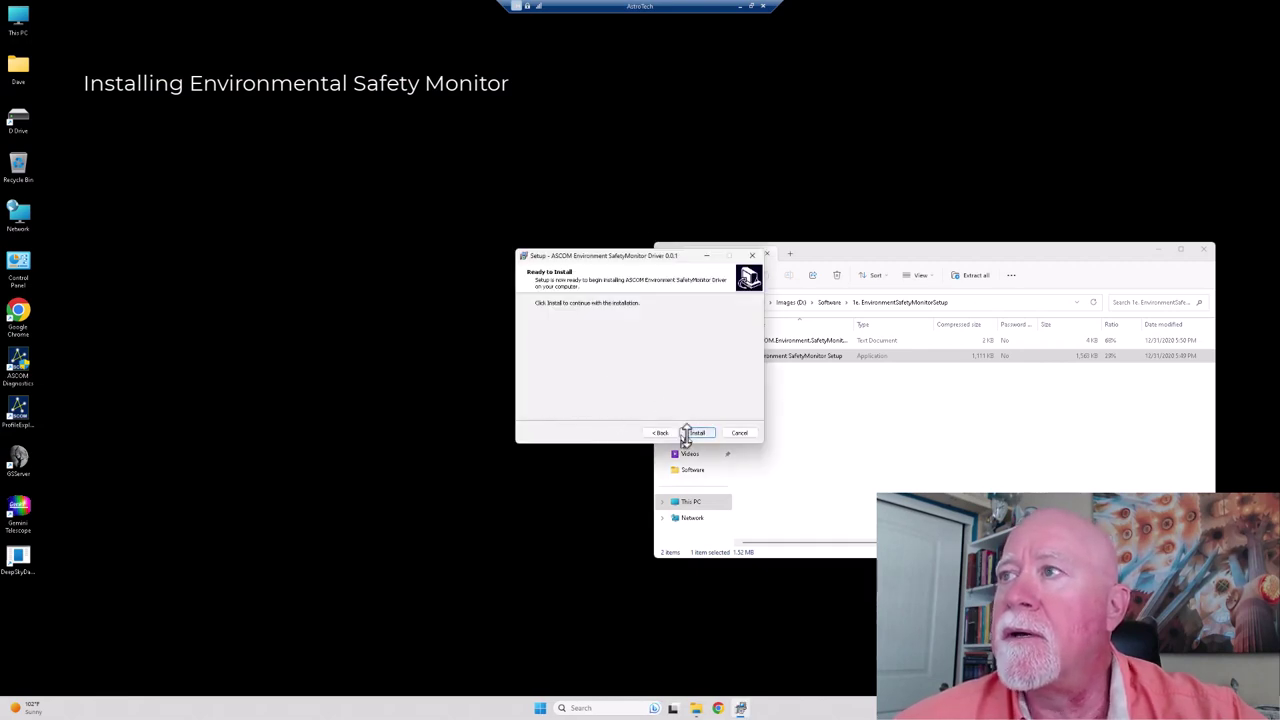
pyautogui.click(687, 433)
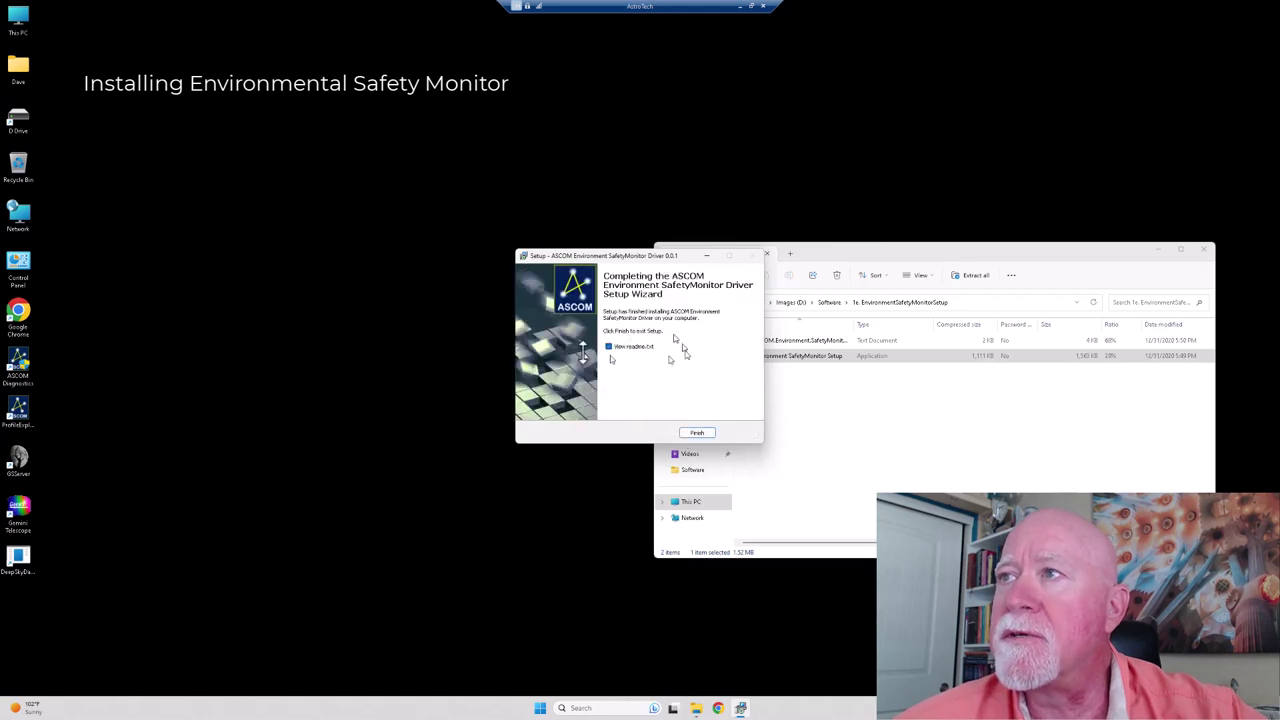
pyautogui.click(694, 432)
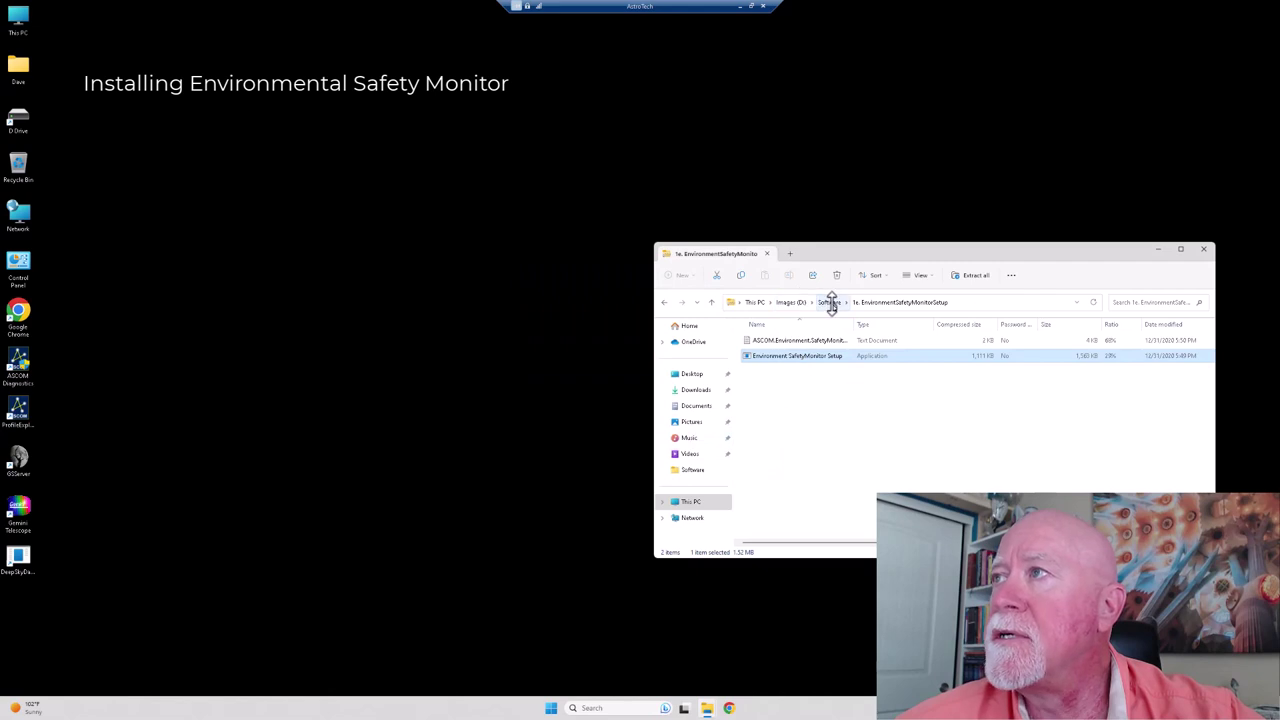
# Return to the Software folder and launch the 1f. ZWO_ASI_Cameras_driver_Setup_V3.22 installer, allowing it to make changes.
pyautogui.click(829, 302)
pyautogui.doubleClick(790, 433)
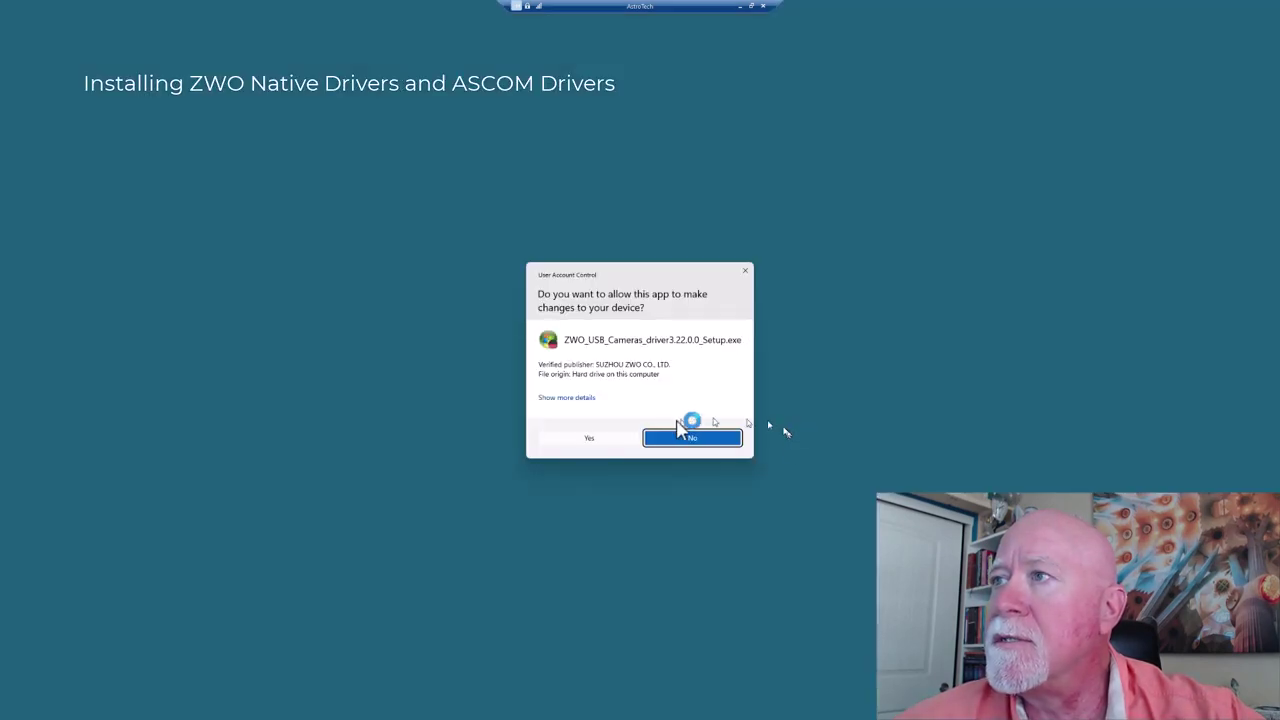
pyautogui.click(624, 437)
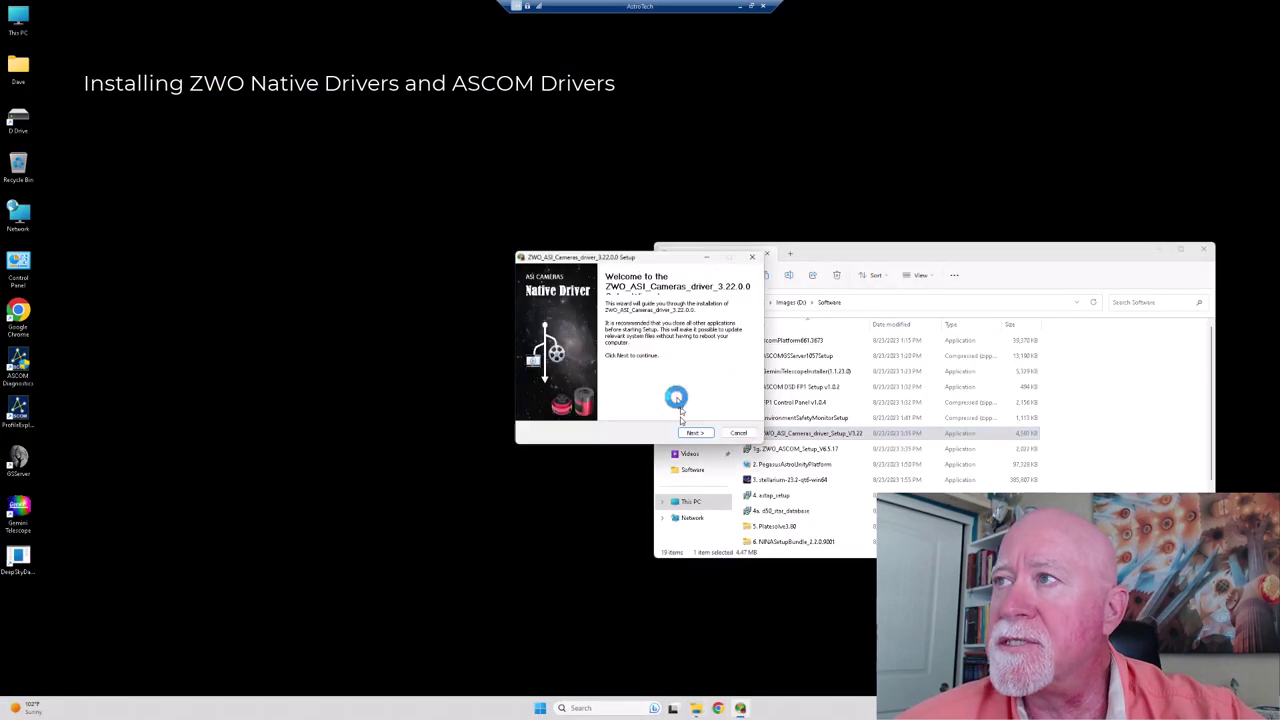
# Install the ZWO ASI Cameras native driver in the default folder, approve its device software, and finish without visiting the website.
pyautogui.click(689, 432)
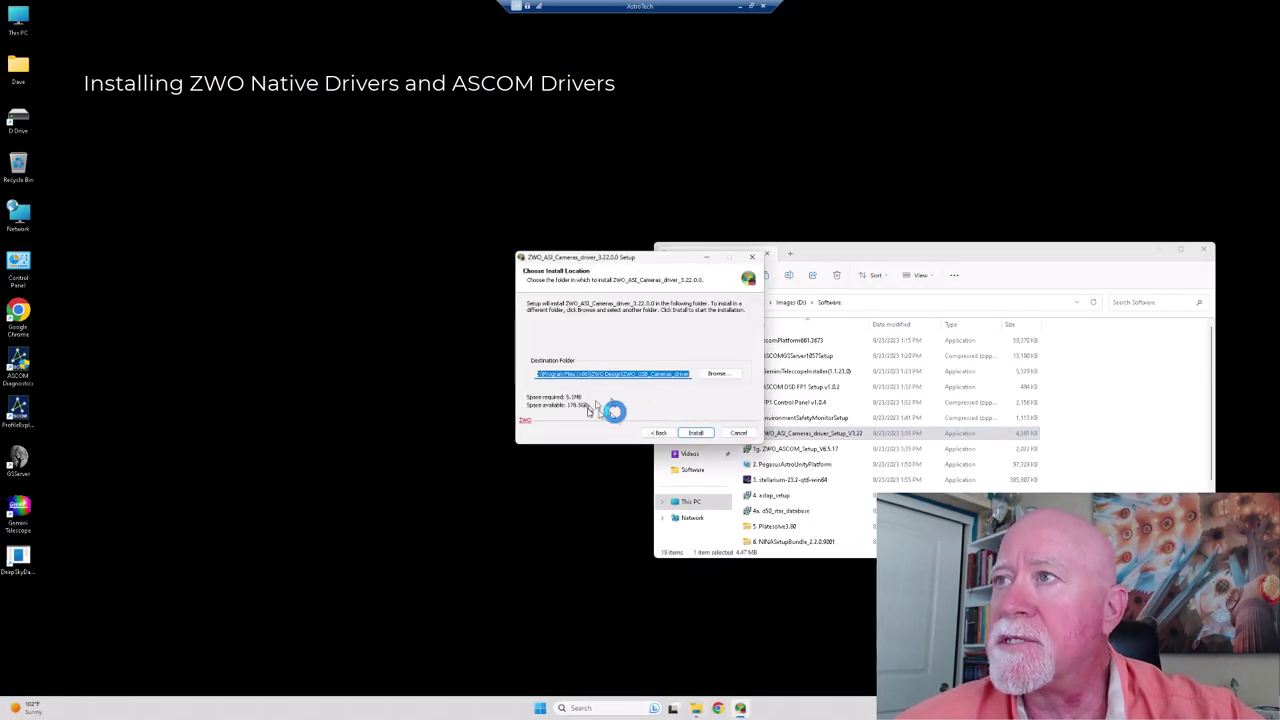
pyautogui.click(697, 433)
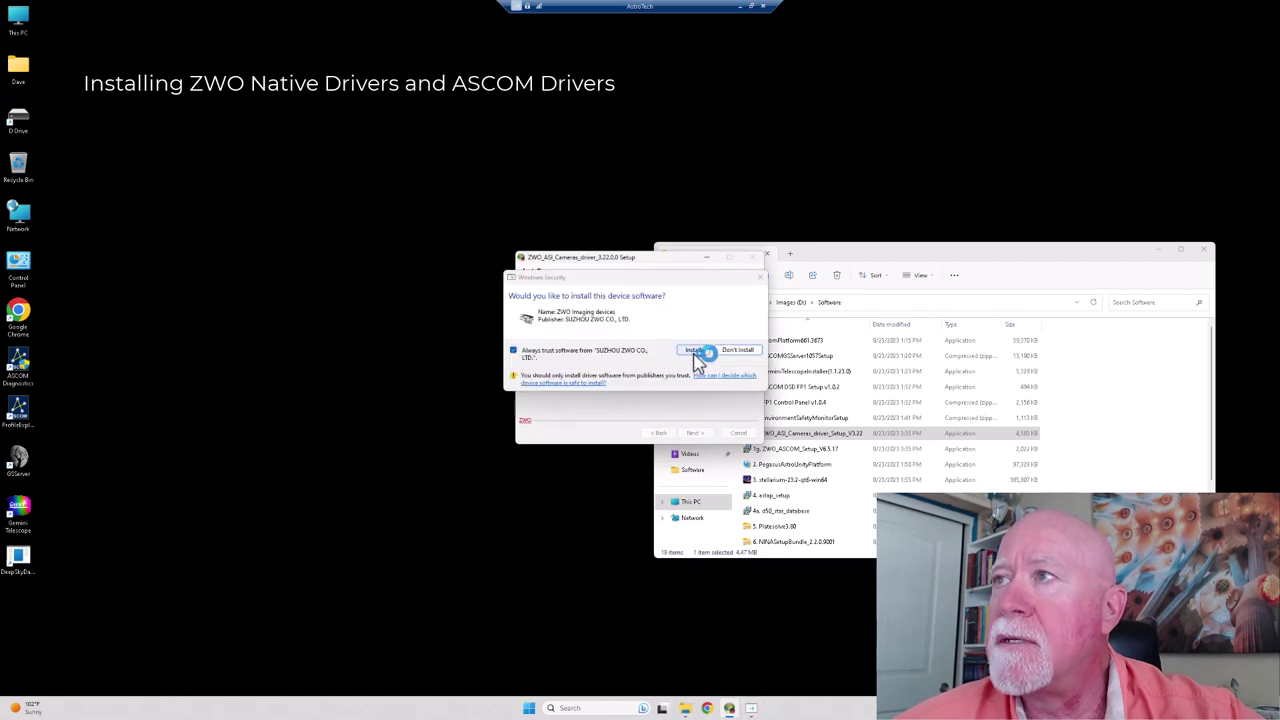
pyautogui.click(695, 356)
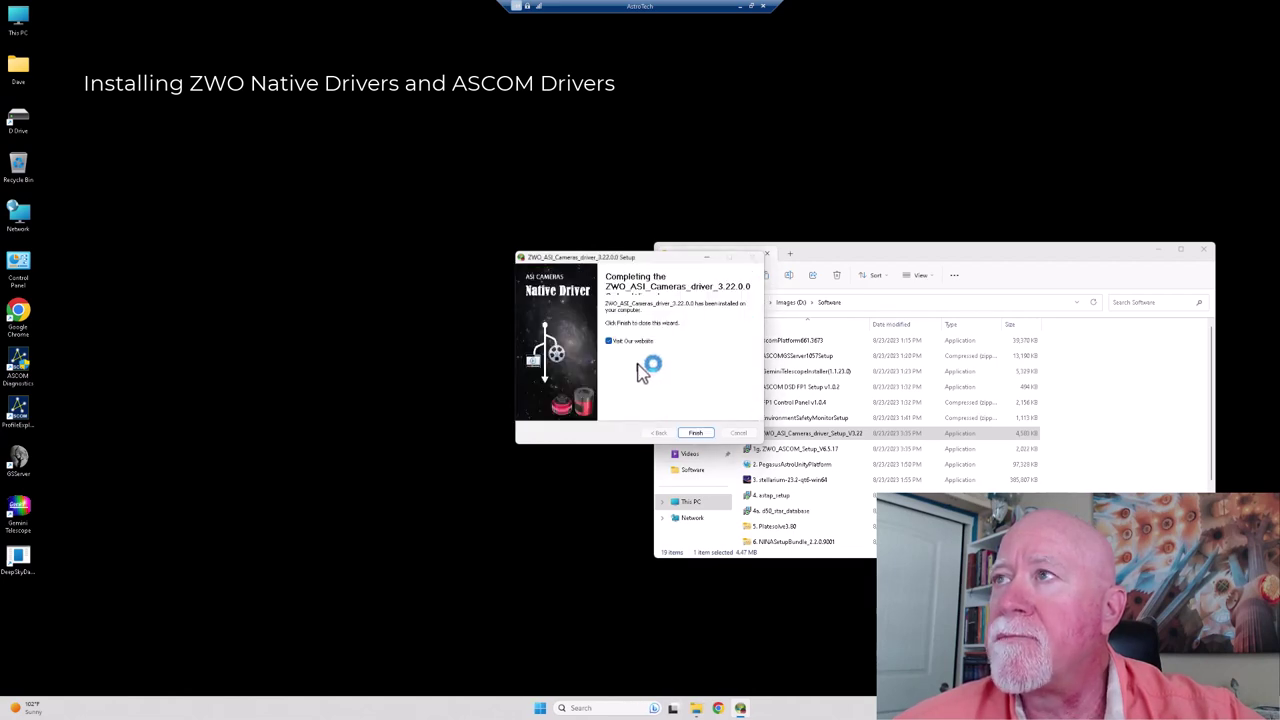
pyautogui.click(620, 341)
pyautogui.click(695, 433)
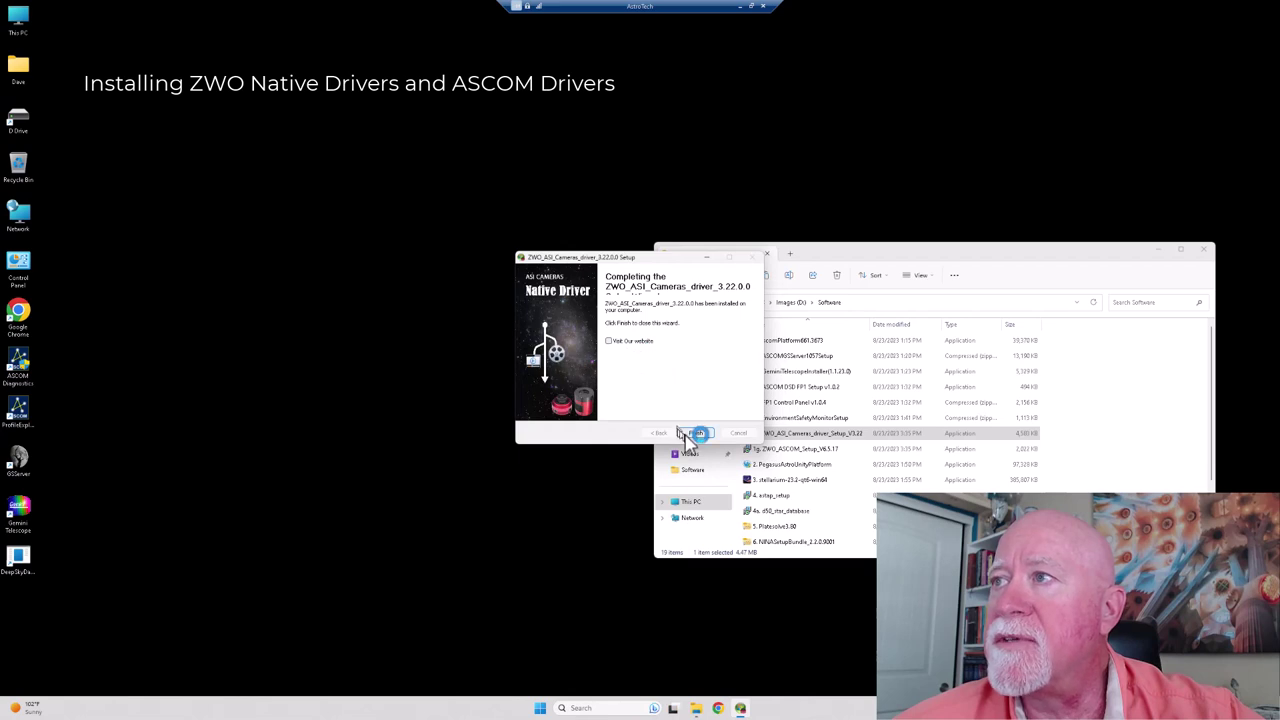
# Launch the 1g. ZWO_ASCOM_Setup_V6.5.17 installer, allow it to make changes, and accept its license agreement.
pyautogui.click(795, 433)
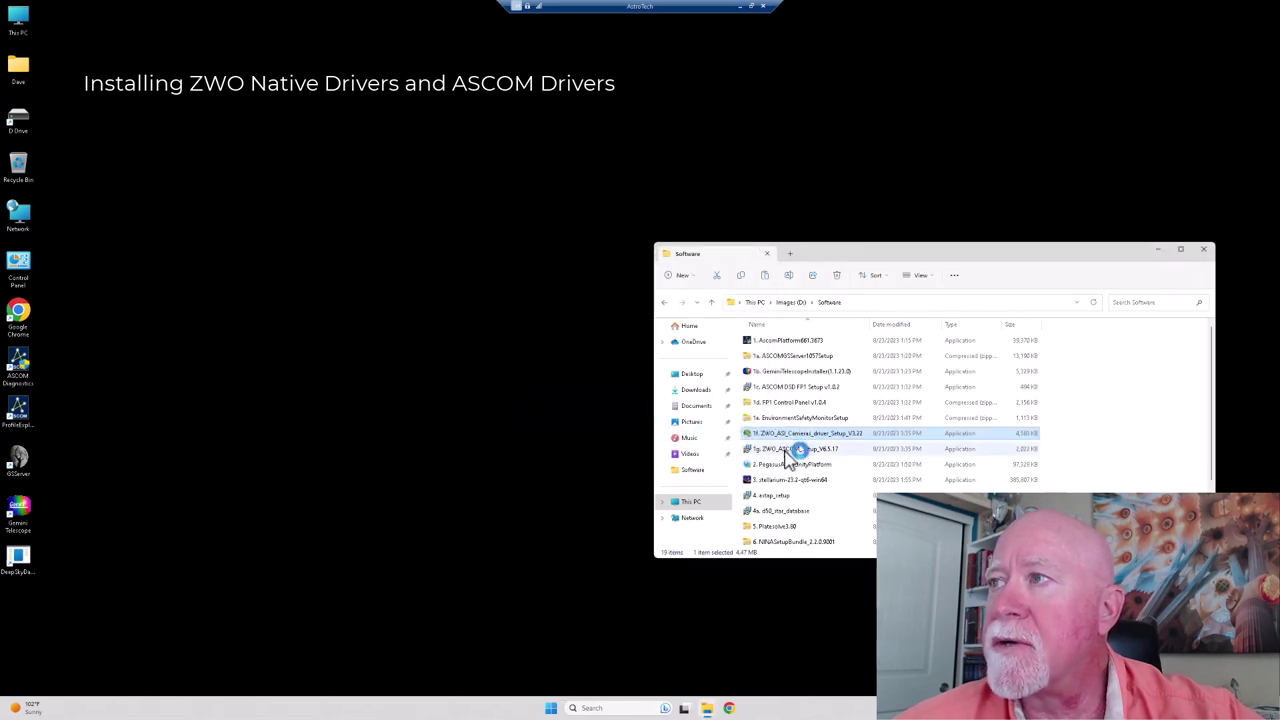
pyautogui.doubleClick(790, 449)
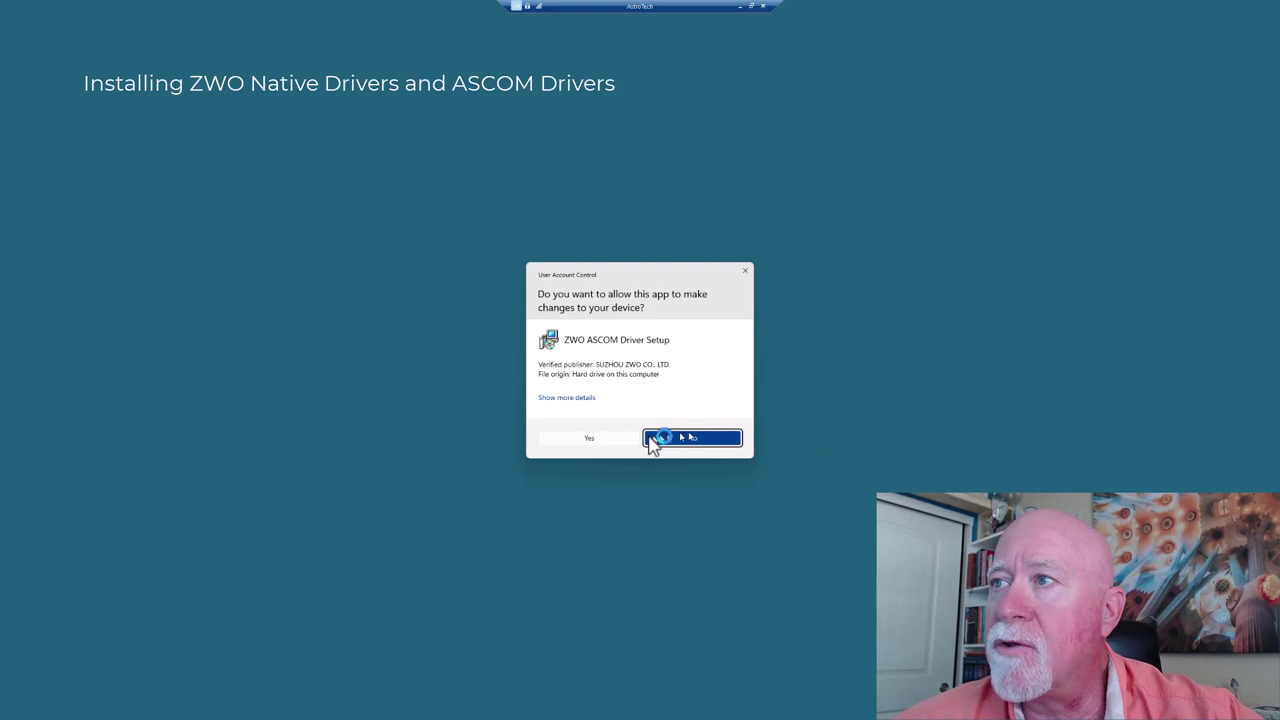
pyautogui.click(652, 440)
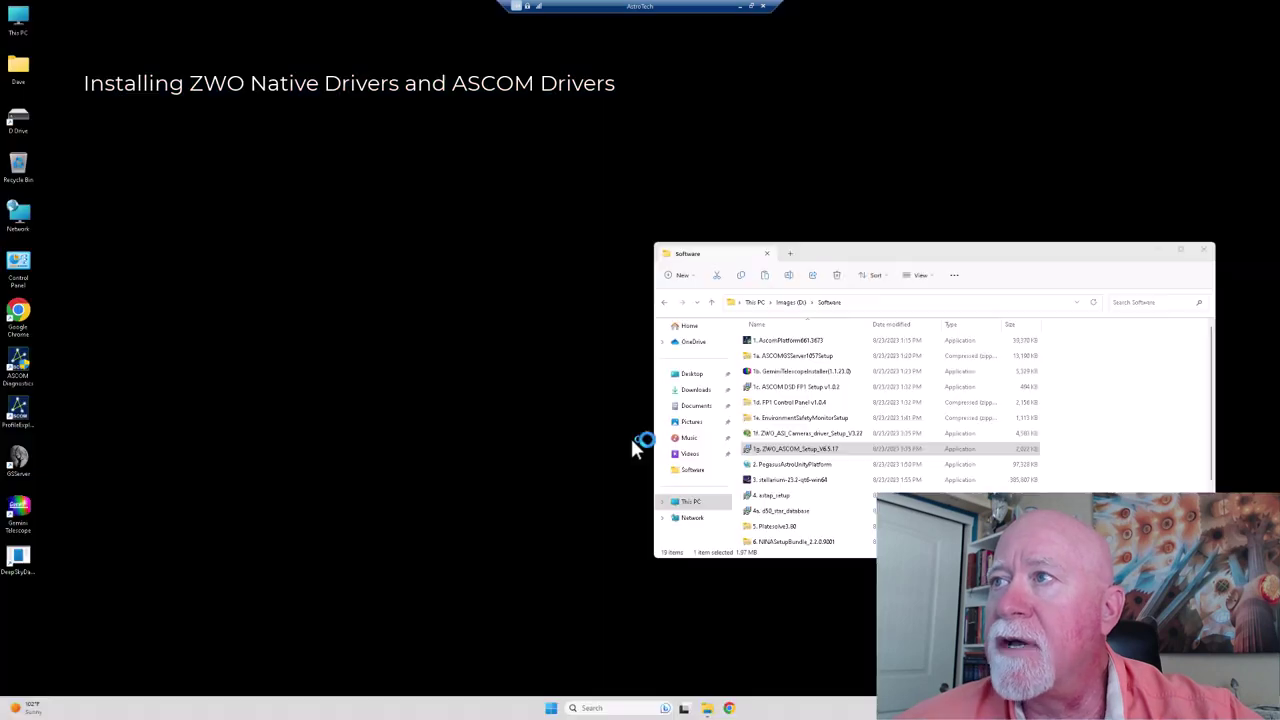
pyautogui.click(566, 402)
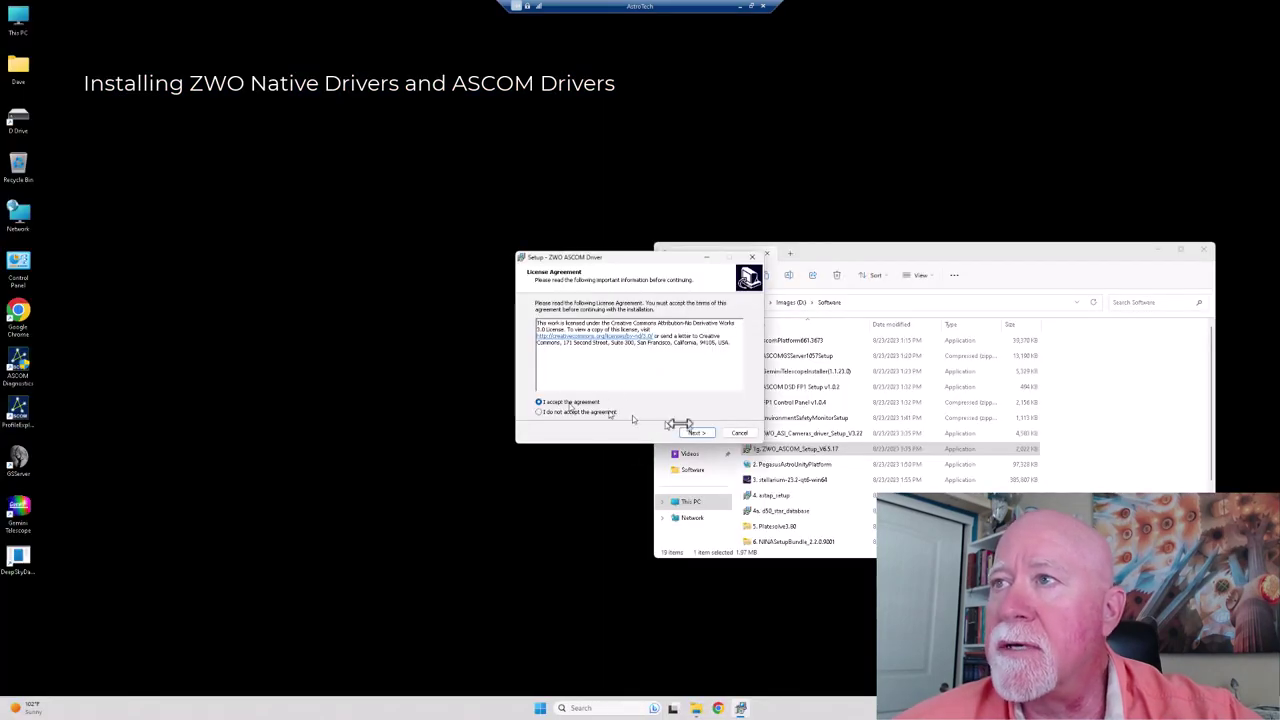
pyautogui.click(692, 432)
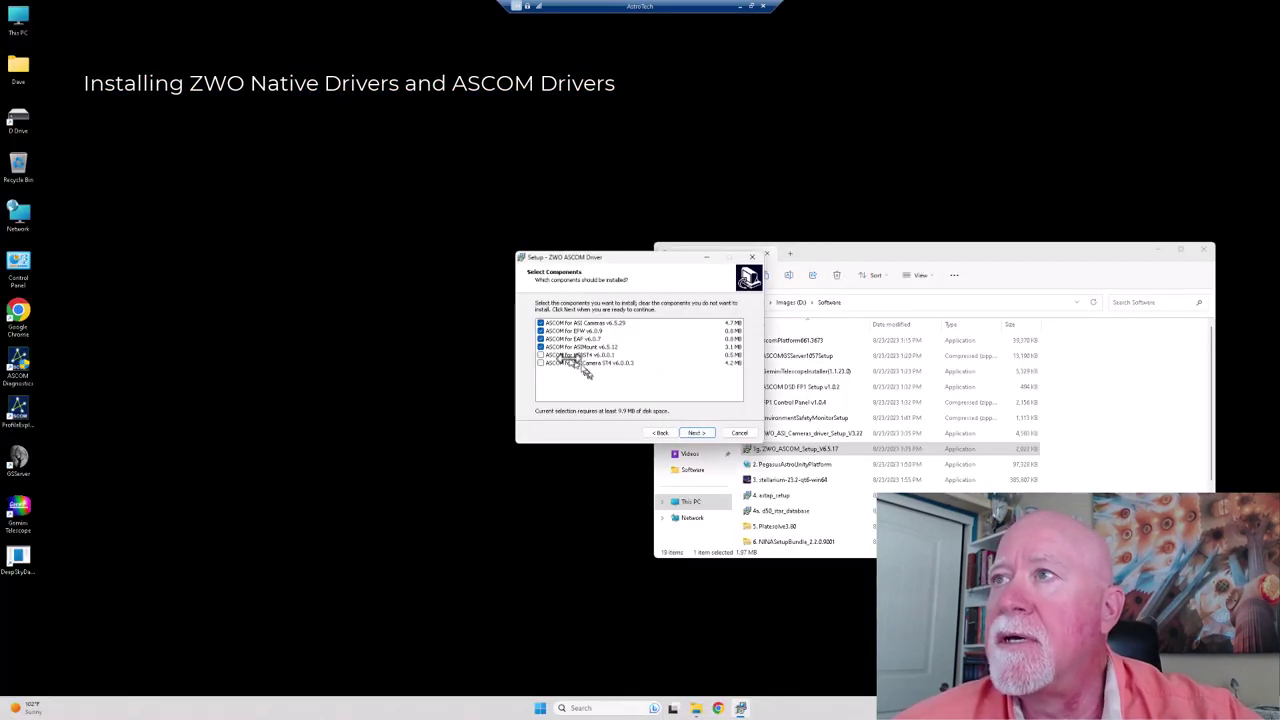
# Install the ZWO ASCOM driver without the ASIMount component, and move the ASIMount desktop shortcut to the Recycle Bin.
pyautogui.click(540, 347)
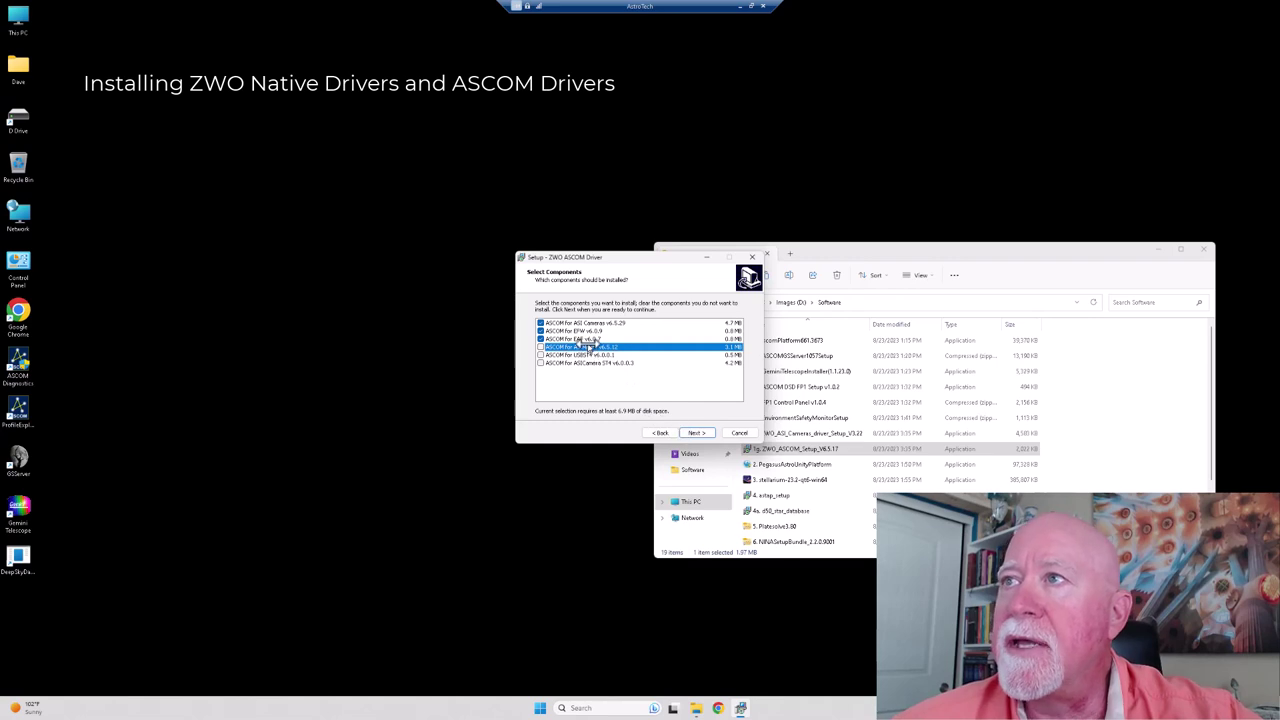
pyautogui.click(698, 433)
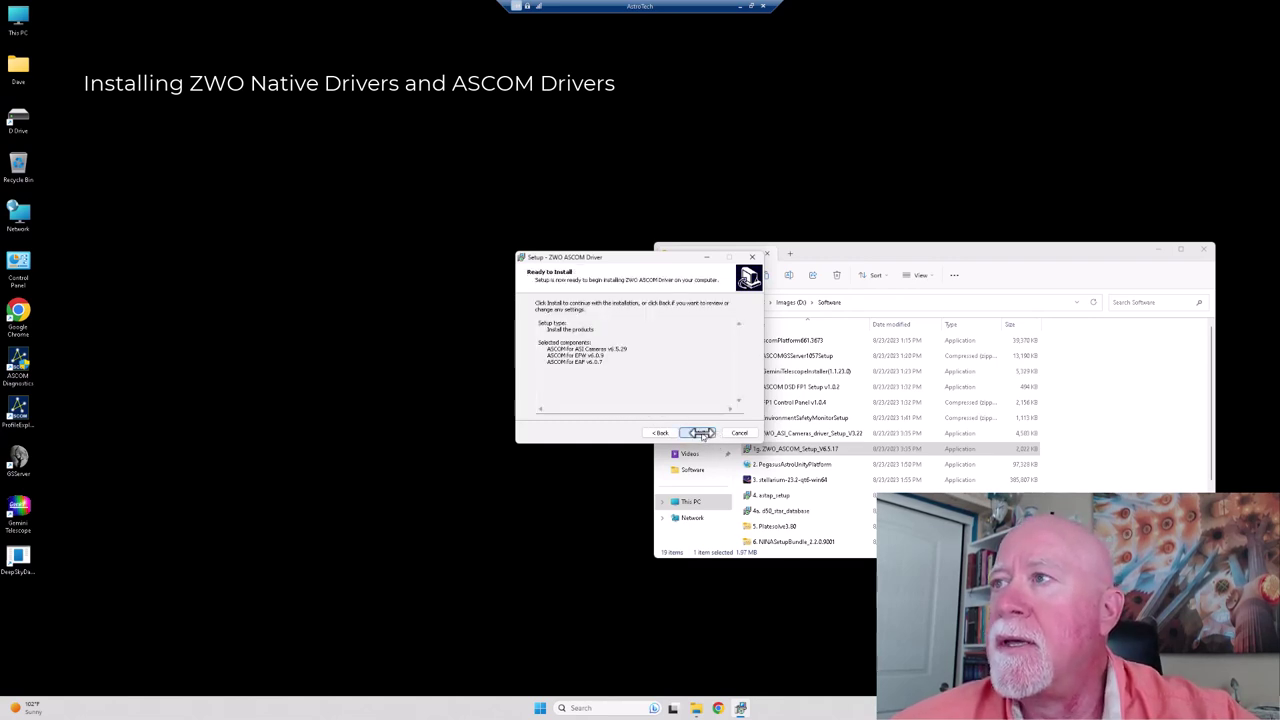
pyautogui.click(703, 433)
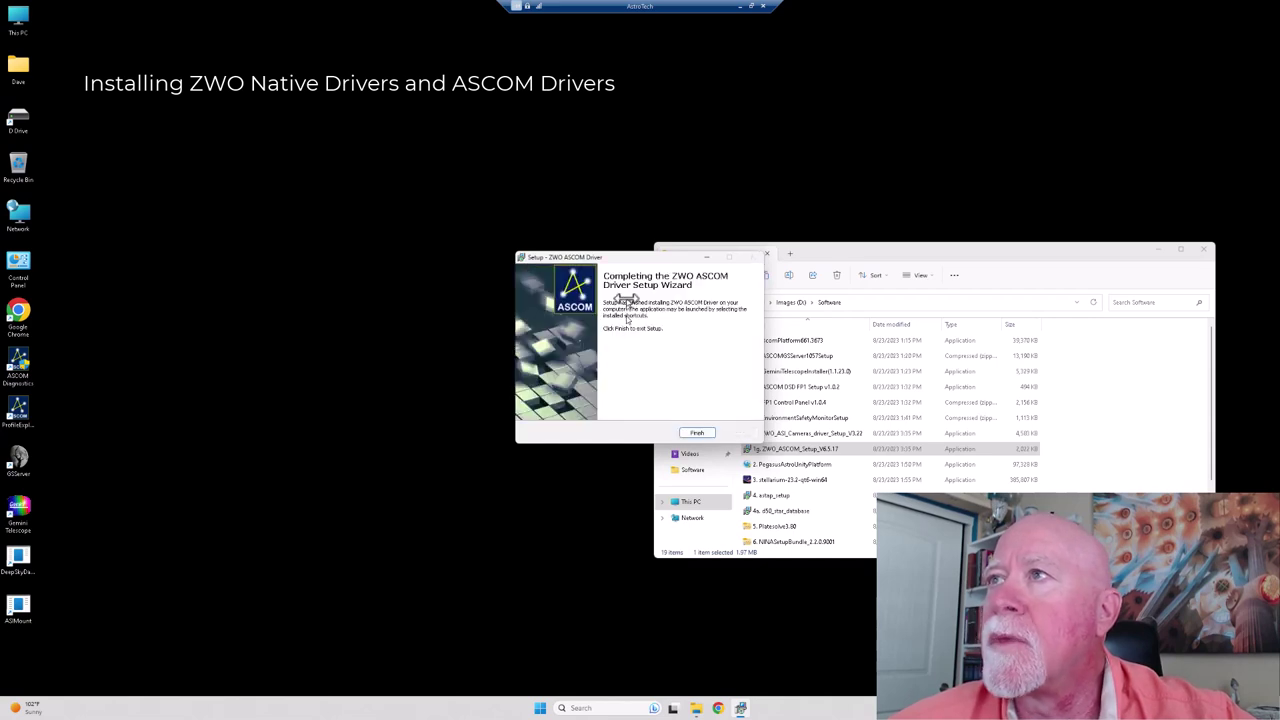
pyautogui.click(697, 432)
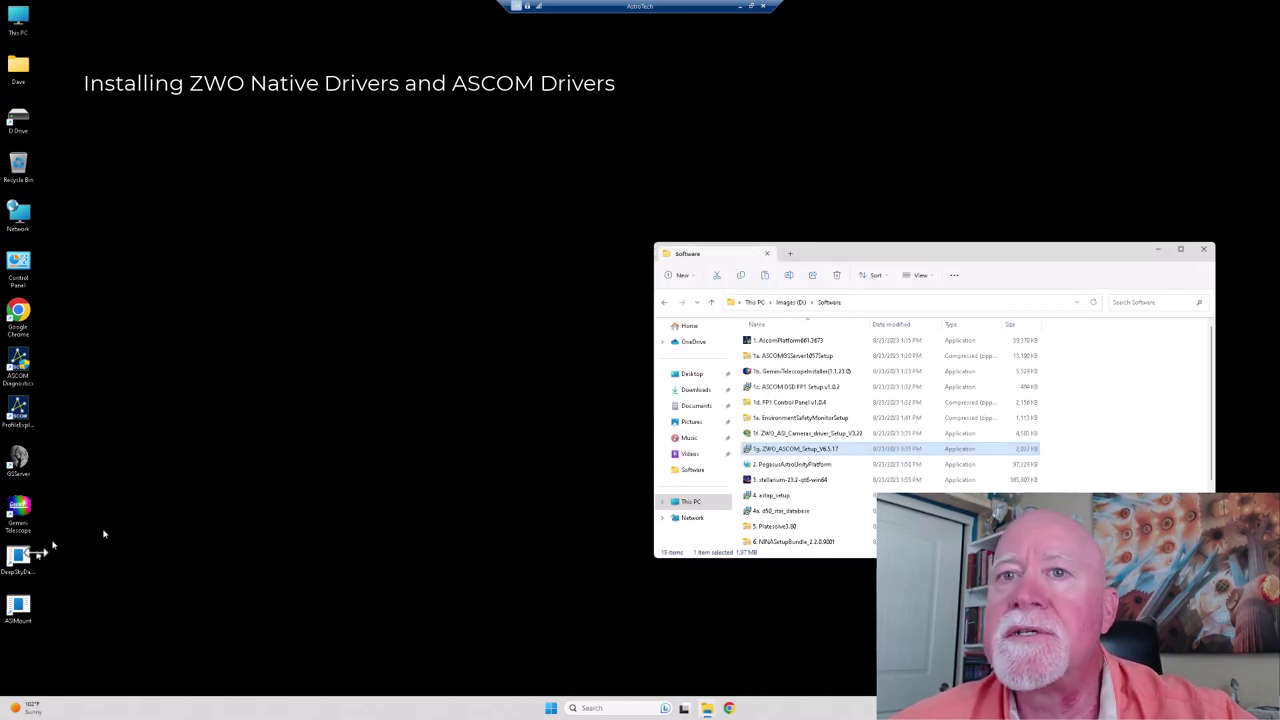
pyautogui.moveTo(28, 606); pyautogui.dragTo(30, 166)
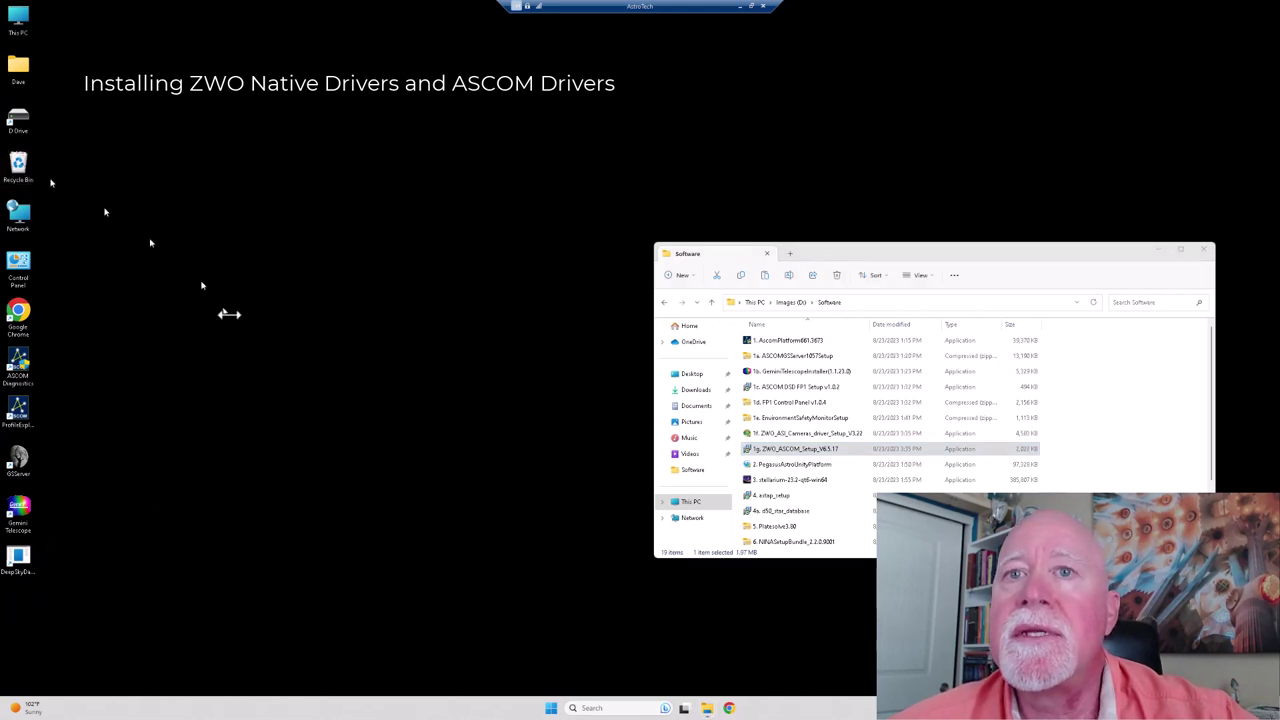
# Install the Pegasus Astro Unity Platform in its default folder, agreeing to the license terms, and finish the setup.
pyautogui.click(770, 464)
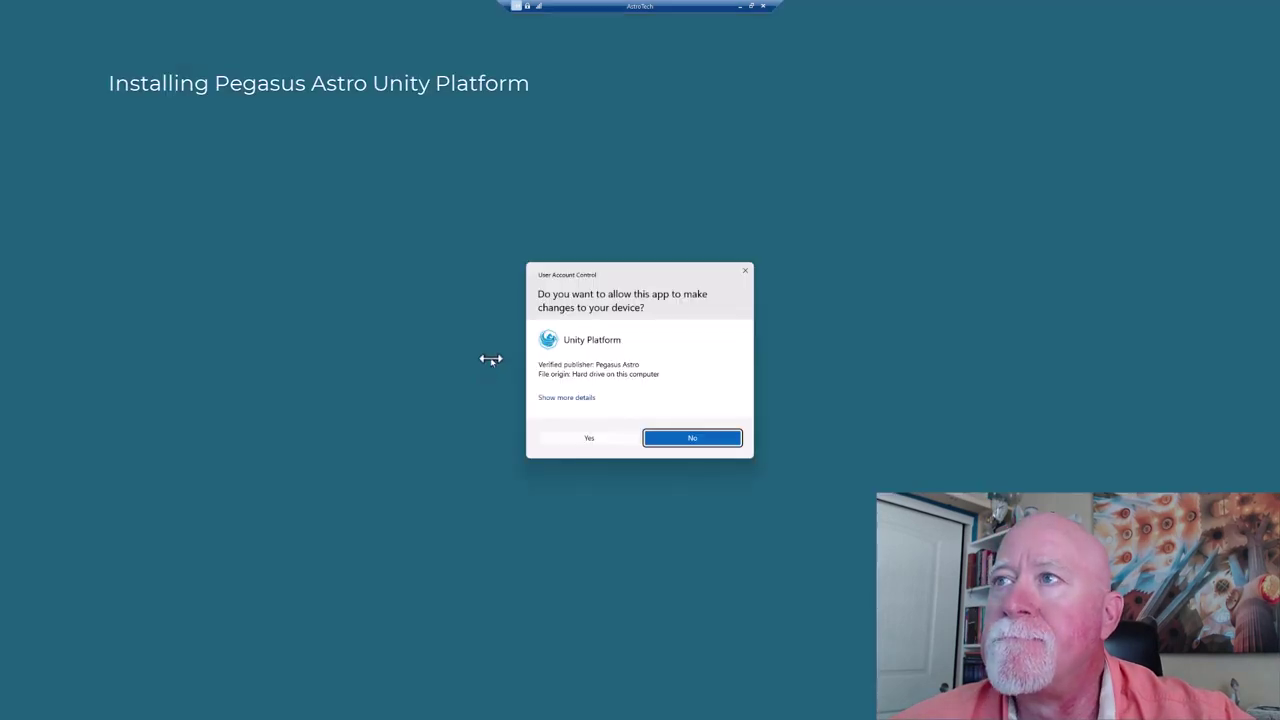
pyautogui.click(560, 440)
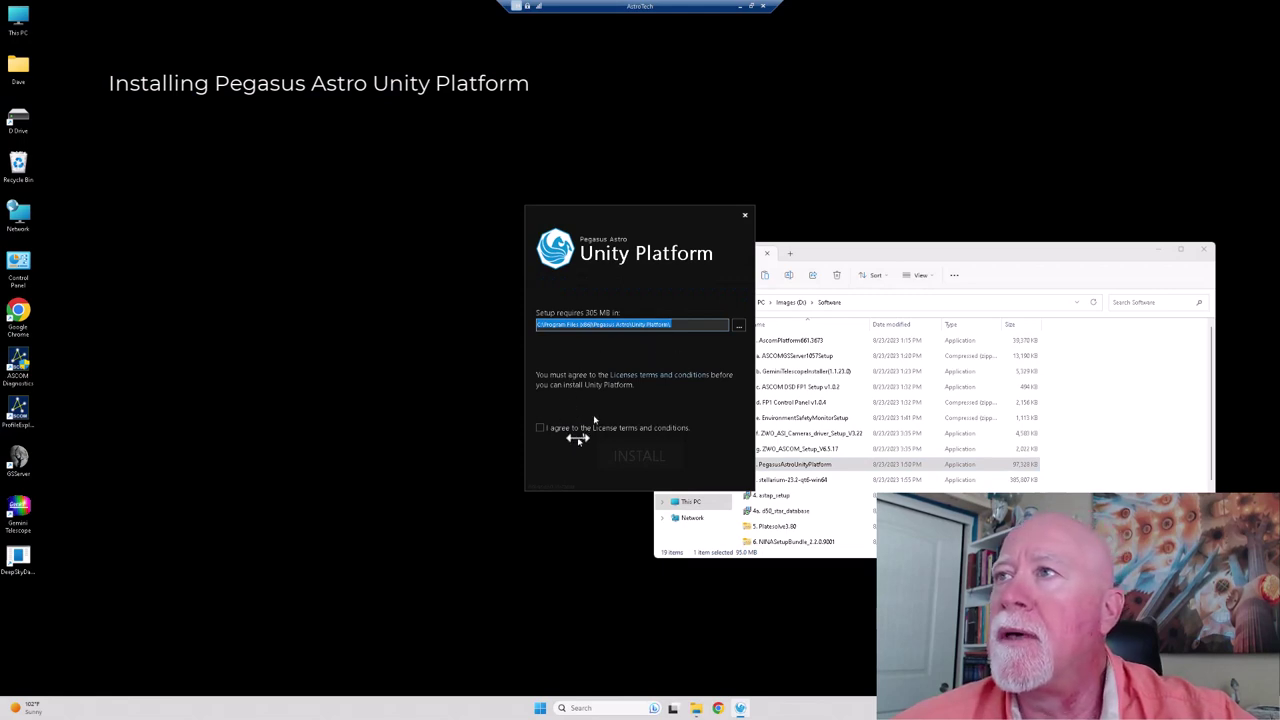
pyautogui.click(540, 428)
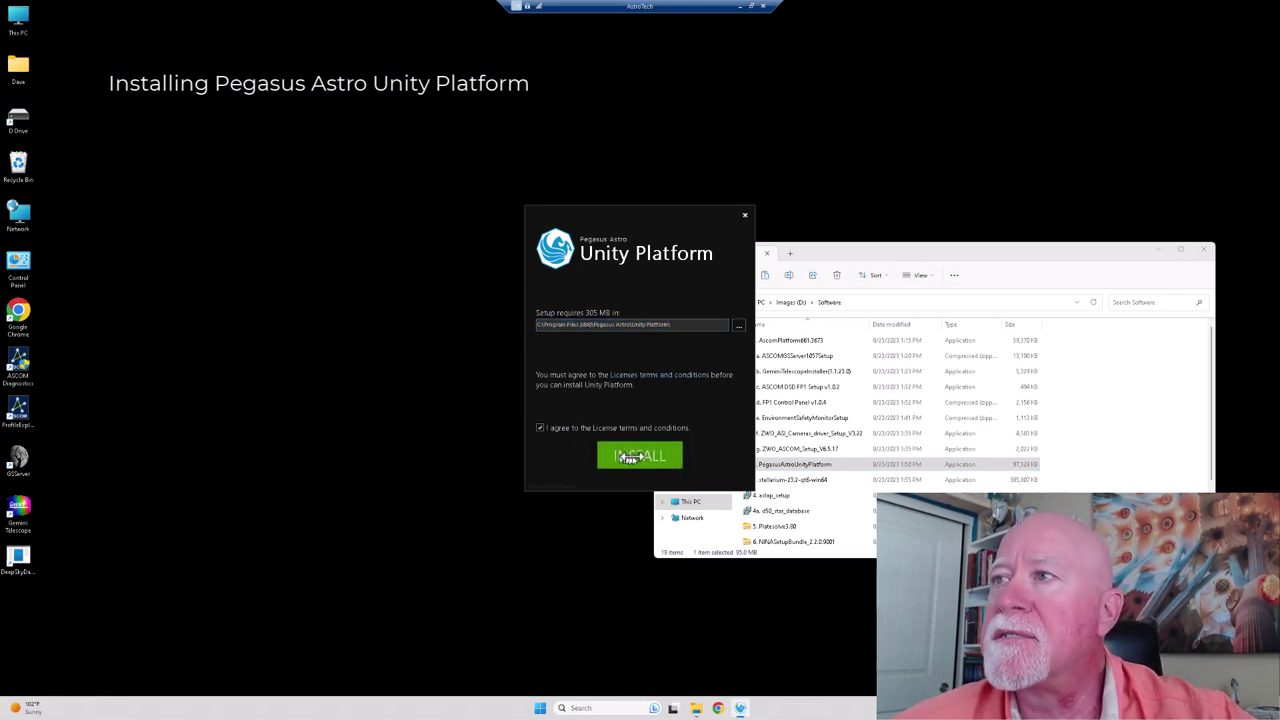
pyautogui.click(632, 456)
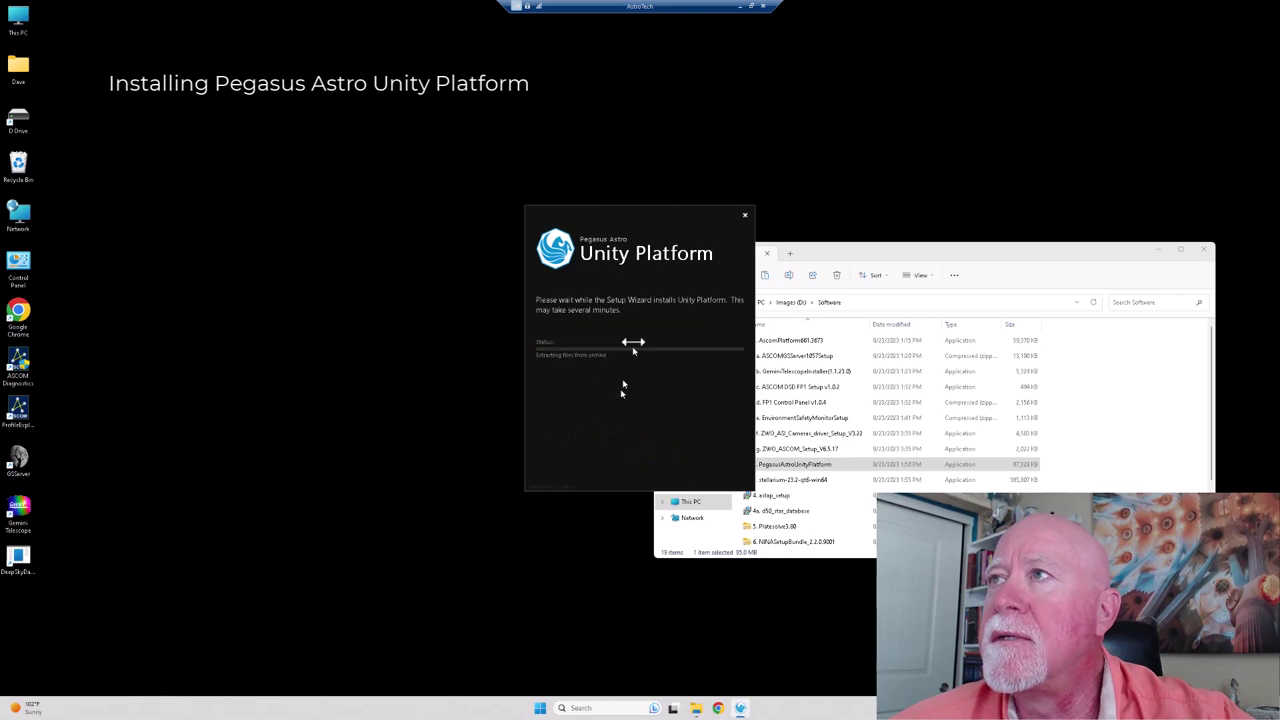
pyautogui.moveTo(628, 214); pyautogui.dragTo(505, 197)
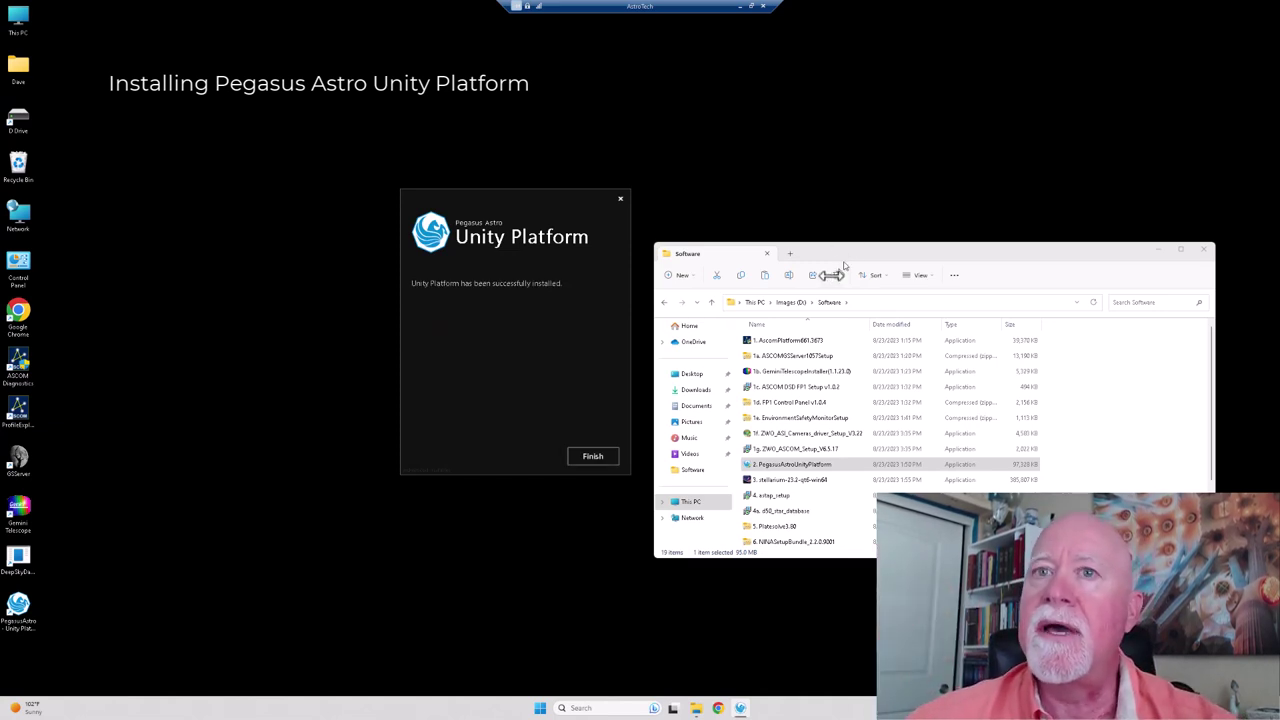
pyautogui.click(598, 458)
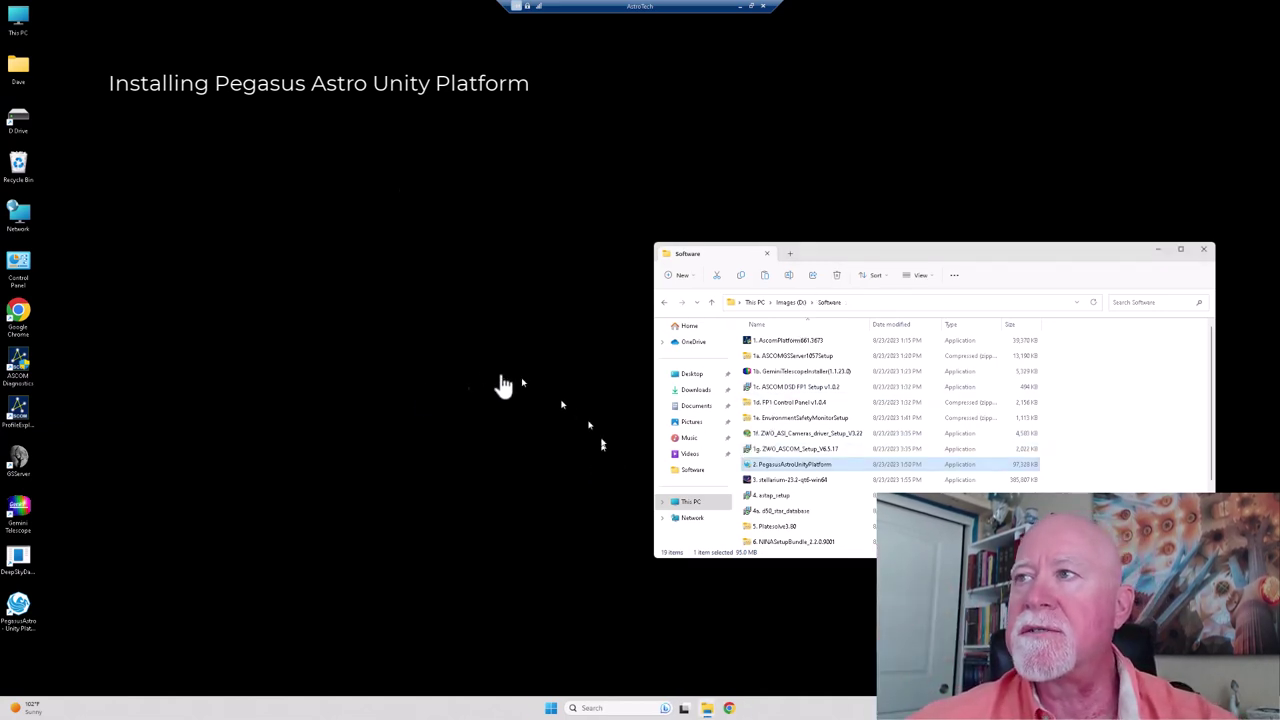
# Launch the 3. stellarium-23.2-qt6-win64 installer, allow it to make changes, and keep English as the setup language.
pyautogui.doubleClick(777, 481)
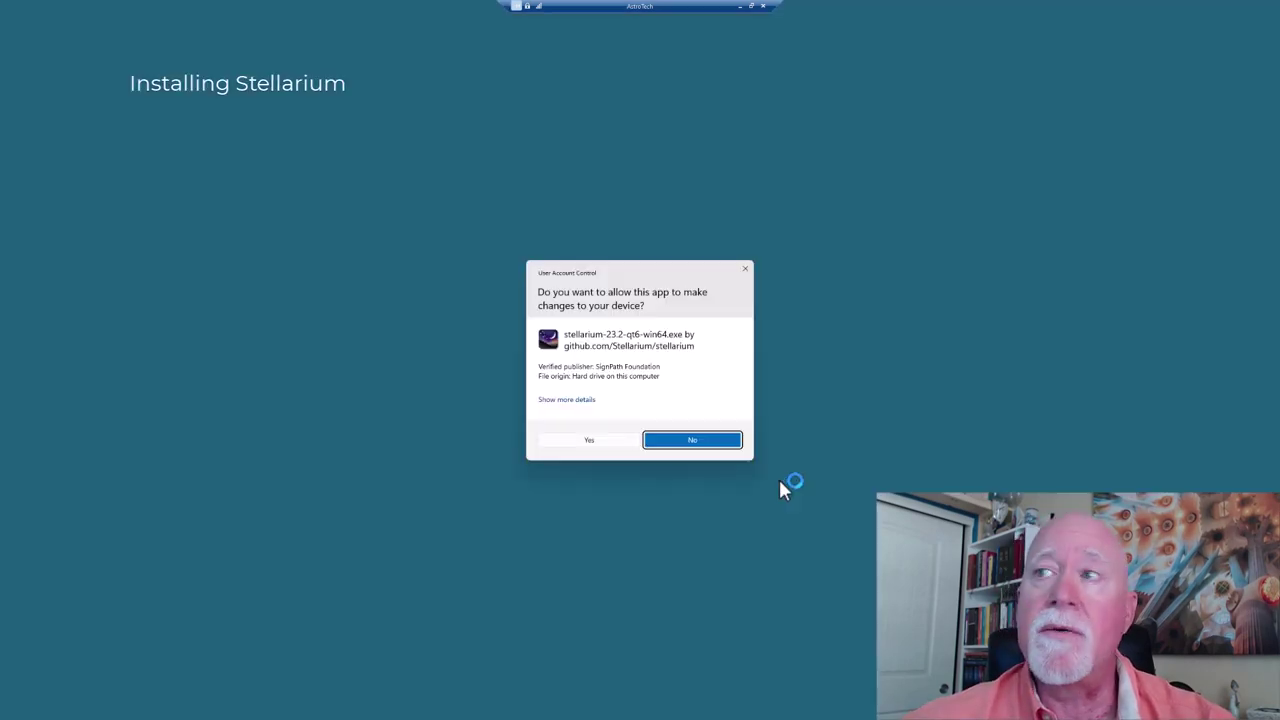
pyautogui.click(590, 441)
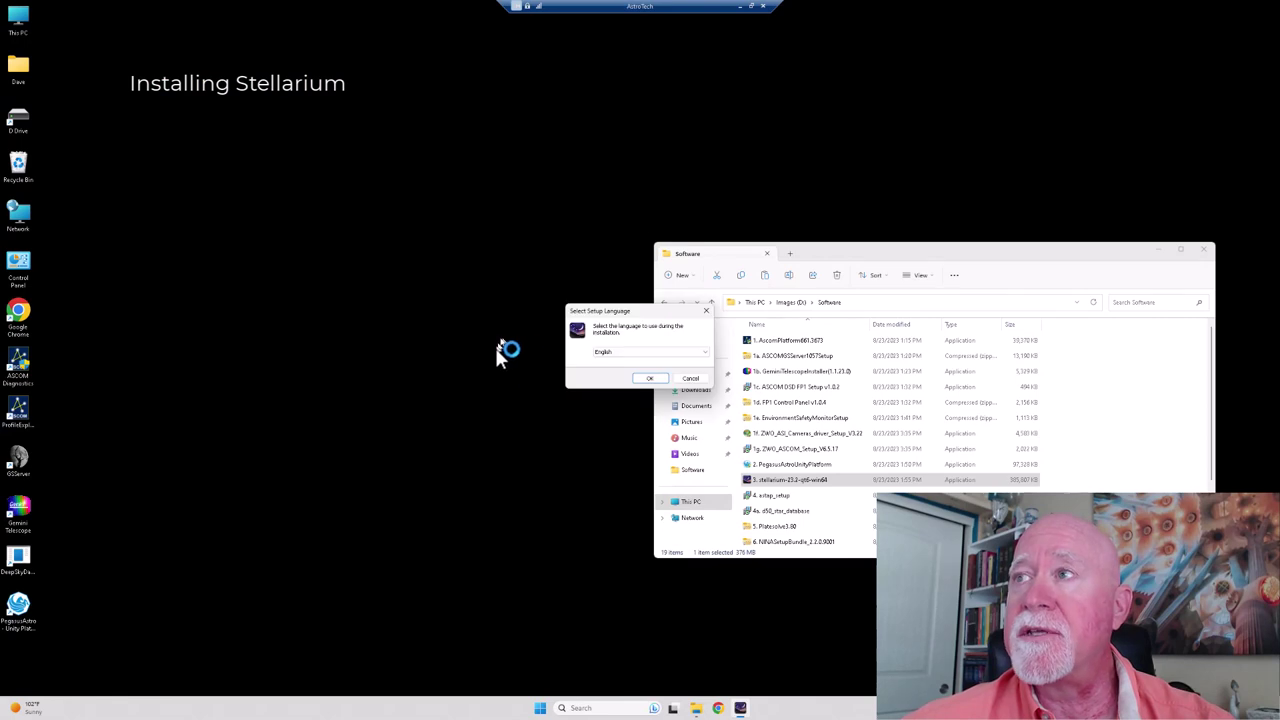
pyautogui.click(655, 380)
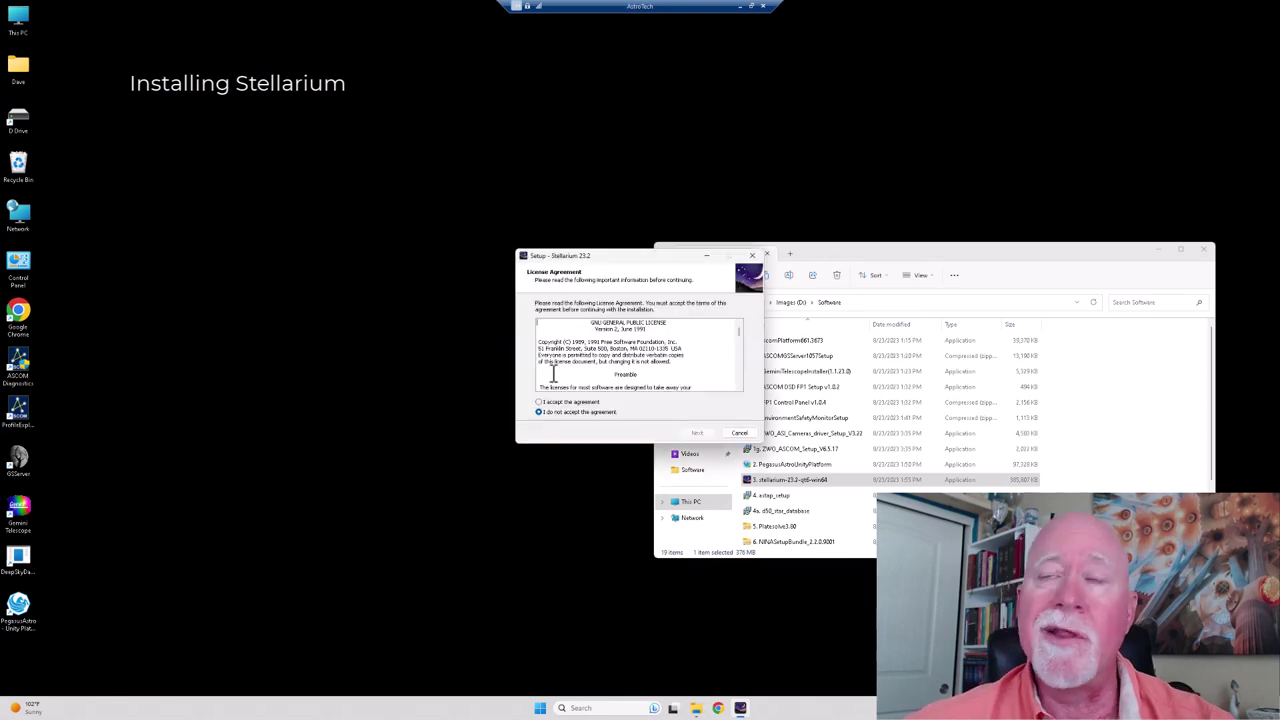
# Accept the Stellarium 23.2 license and install it in the default folder with a desktop shortcut for all users, finishing the setup.
pyautogui.click(583, 401)
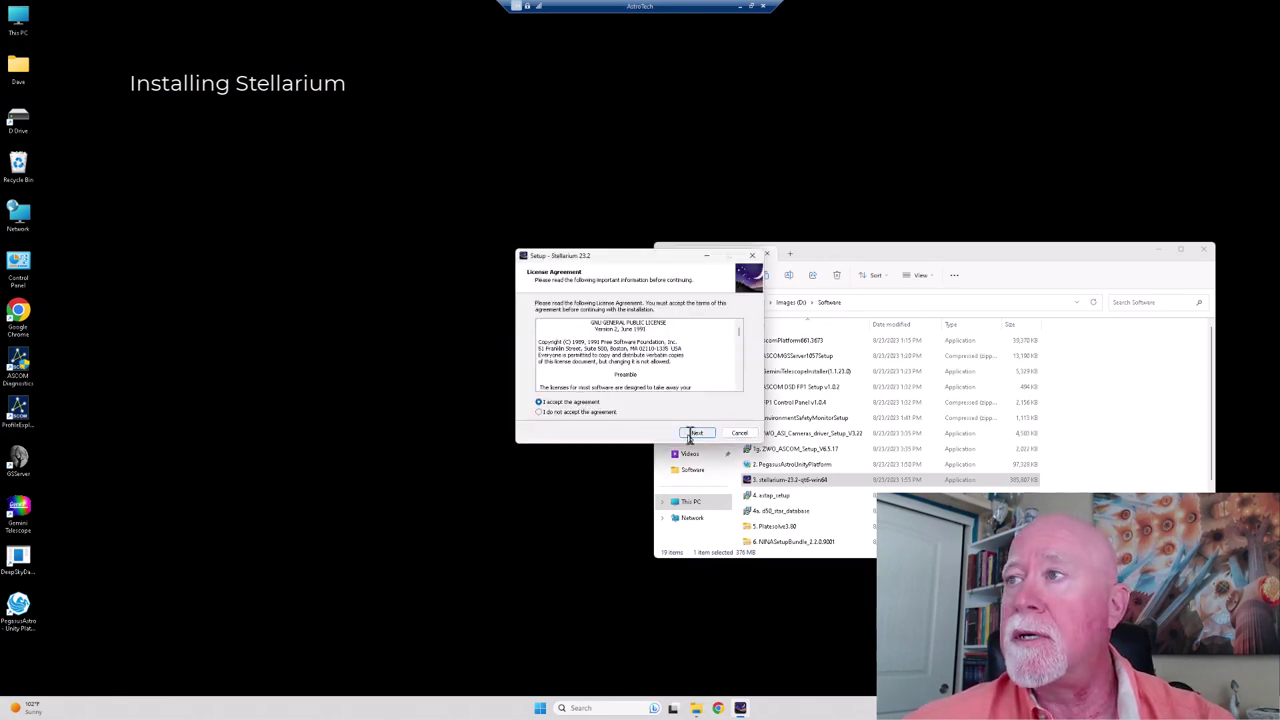
pyautogui.click(697, 432)
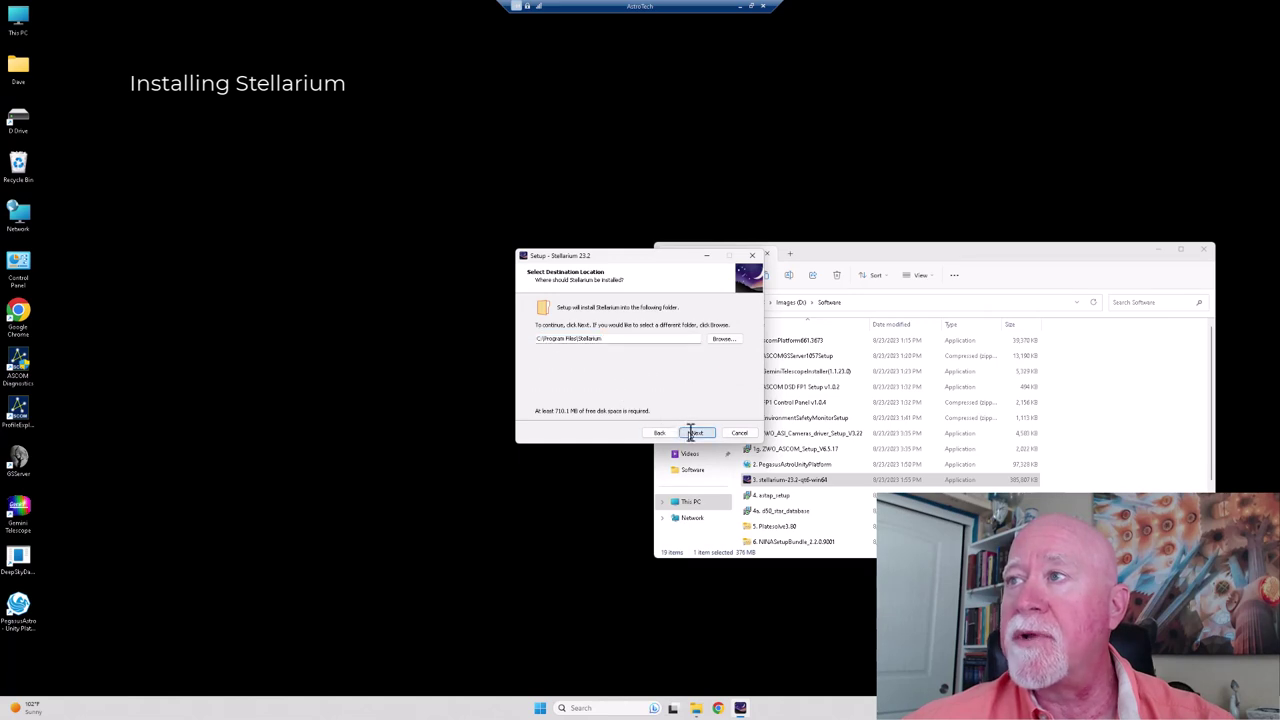
pyautogui.click(692, 432)
pyautogui.click(695, 432)
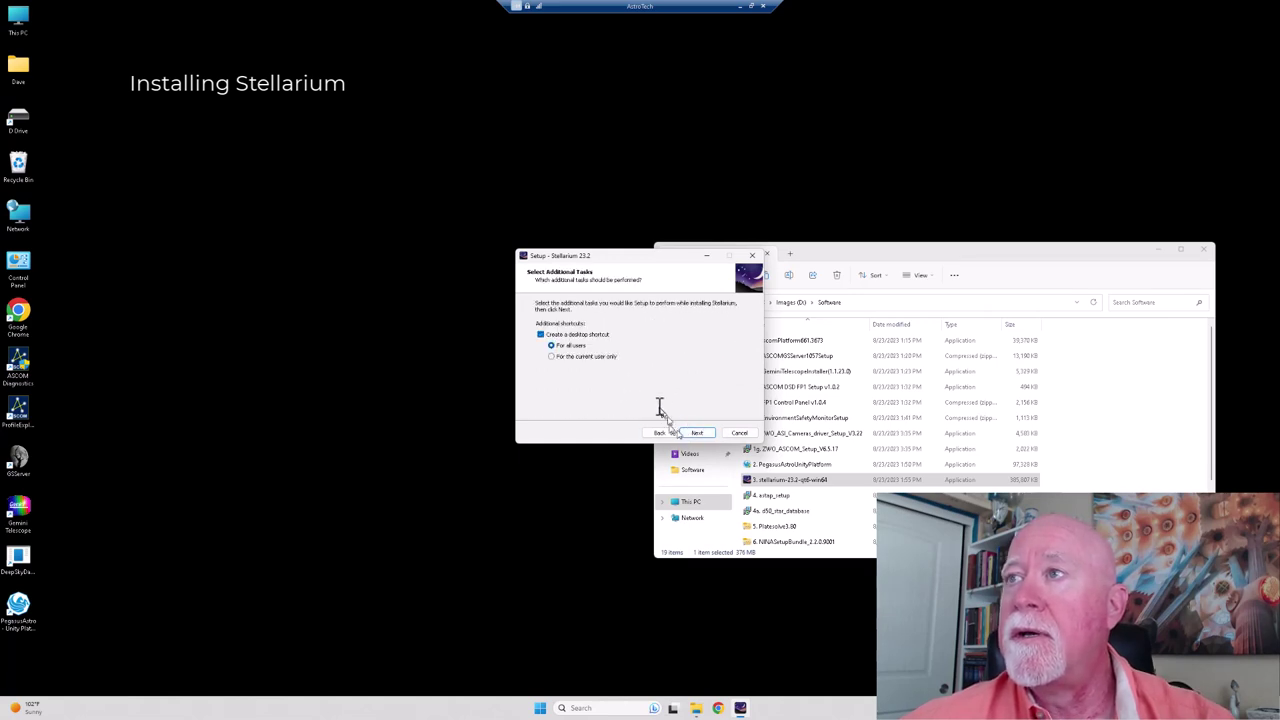
pyautogui.click(697, 432)
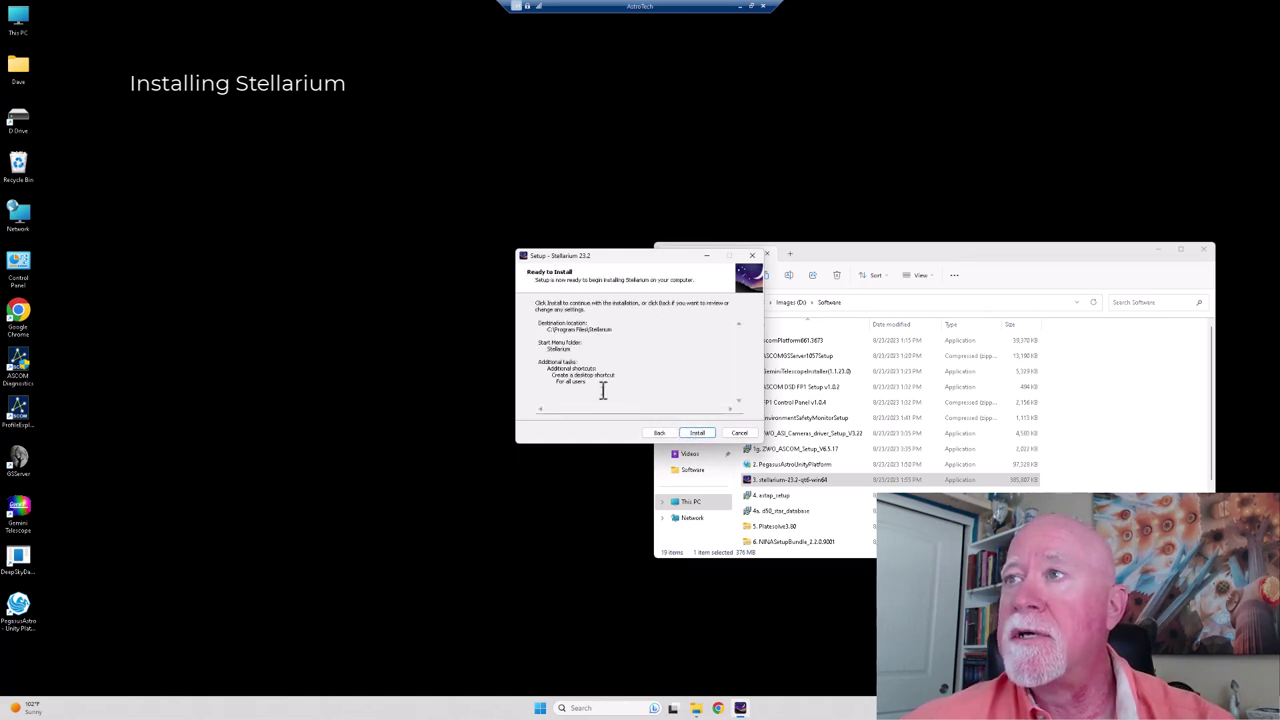
pyautogui.click(695, 432)
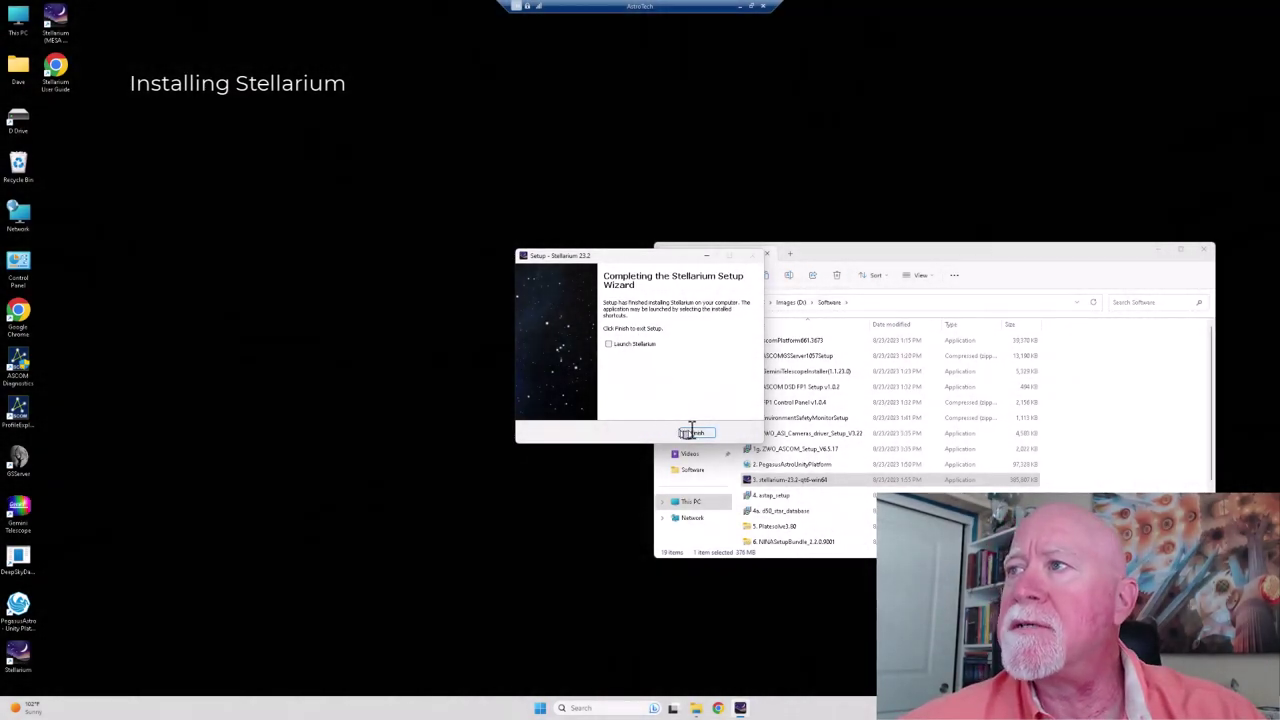
pyautogui.click(697, 432)
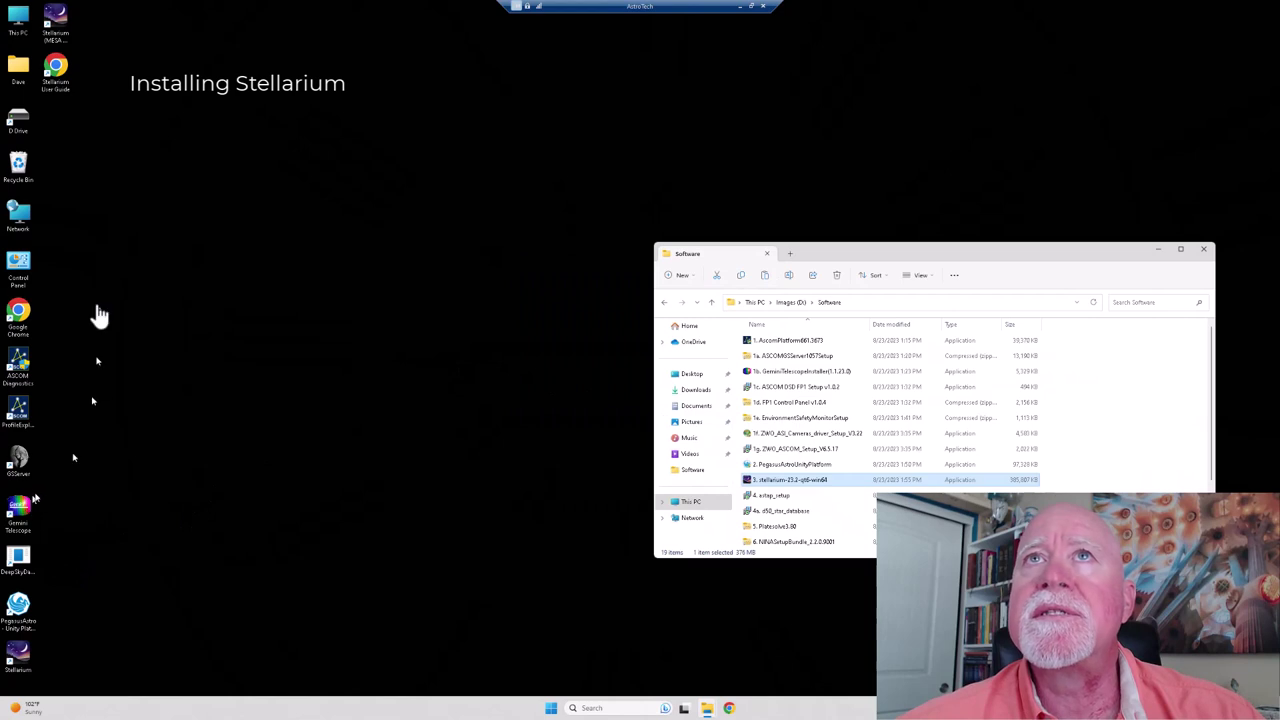
# Move the Stellarium User Guide and Stellarium (MESA) desktop shortcuts to the Recycle Bin.
pyautogui.click(57, 28)
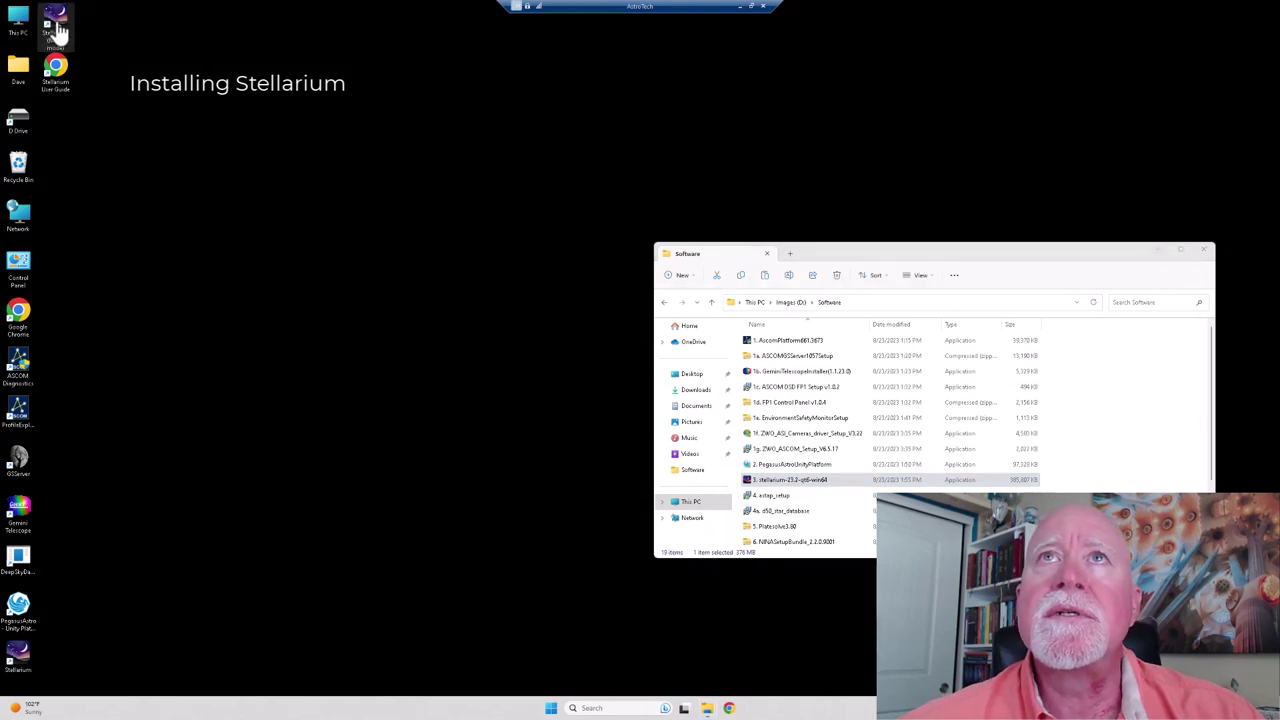
pyautogui.click(65, 78)
pyautogui.moveTo(65, 78); pyautogui.dragTo(18, 168)
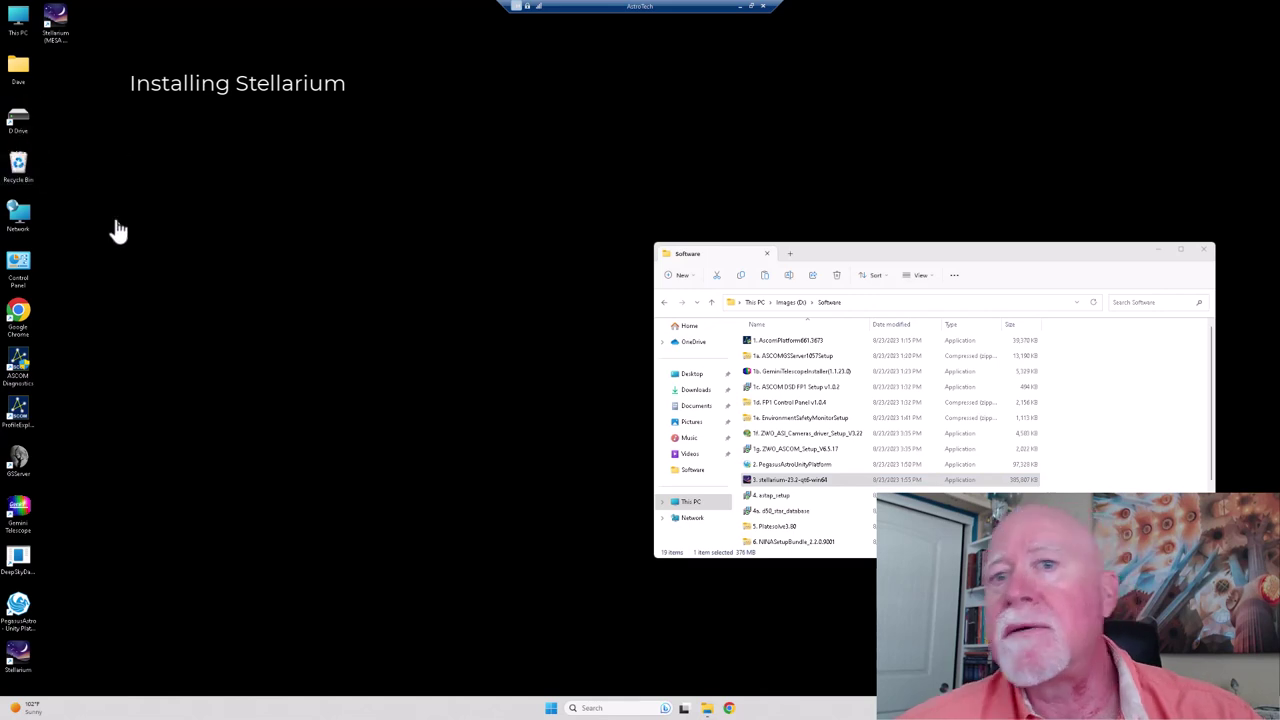
pyautogui.moveTo(55, 25); pyautogui.dragTo(29, 171)
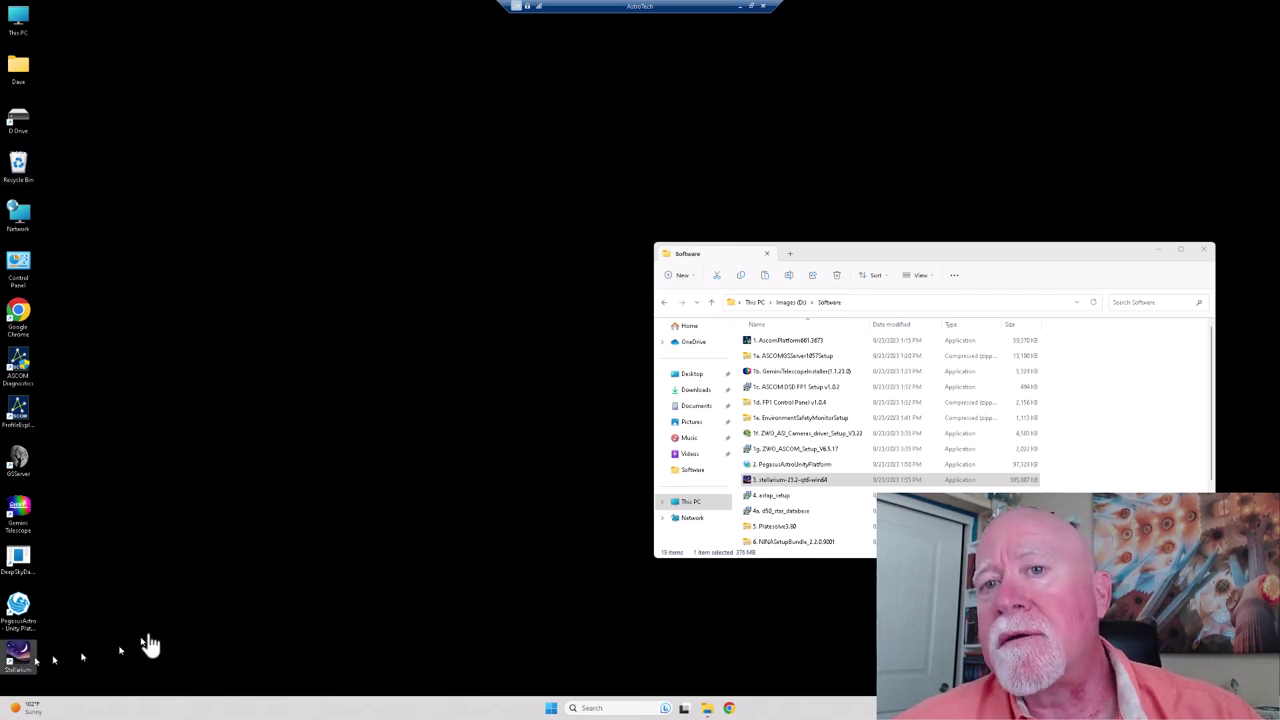
# Launch the 4. astap_setup installer, run it despite the SmartScreen block, and allow it to make changes.
pyautogui.click(774, 495)
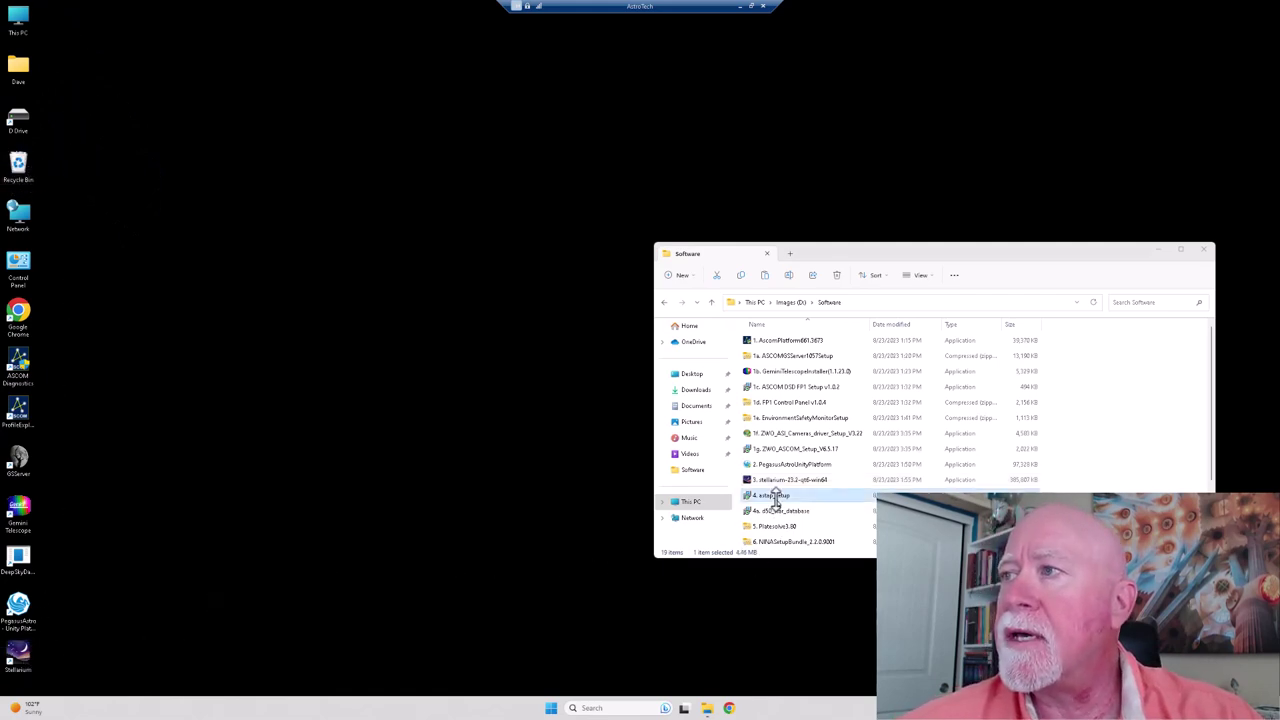
pyautogui.doubleClick(774, 495)
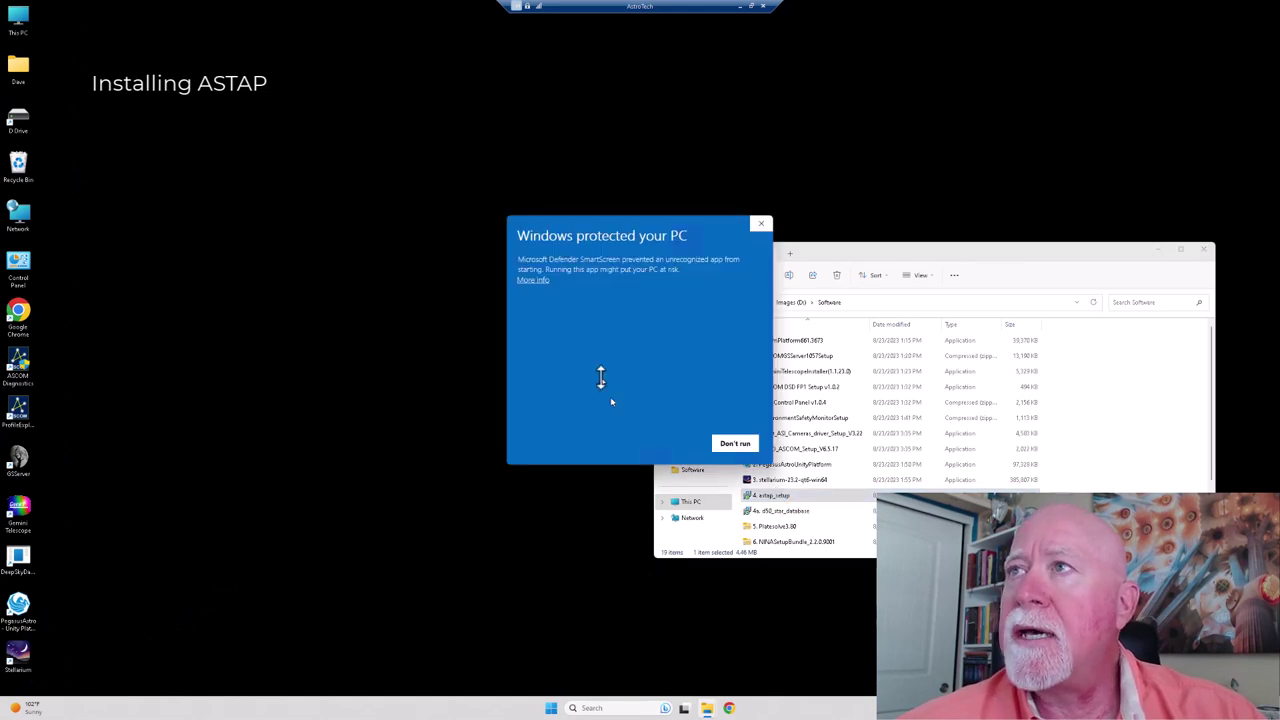
pyautogui.click(533, 280)
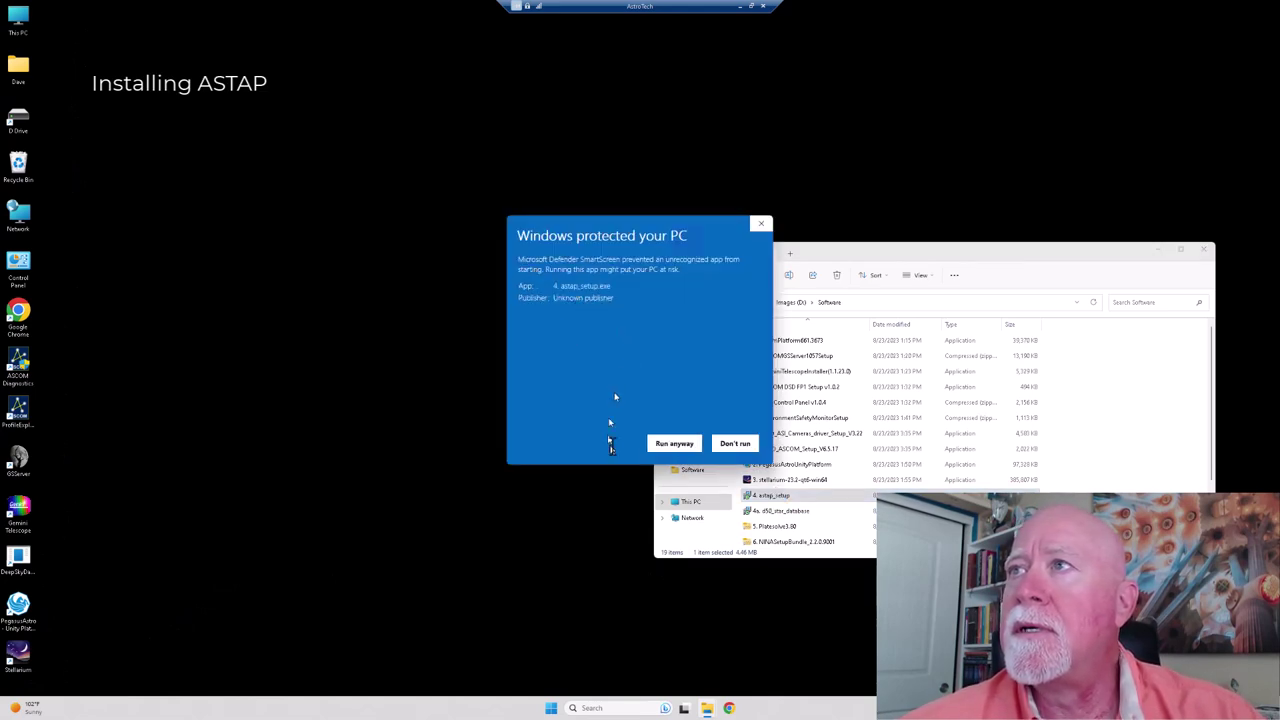
pyautogui.click(676, 445)
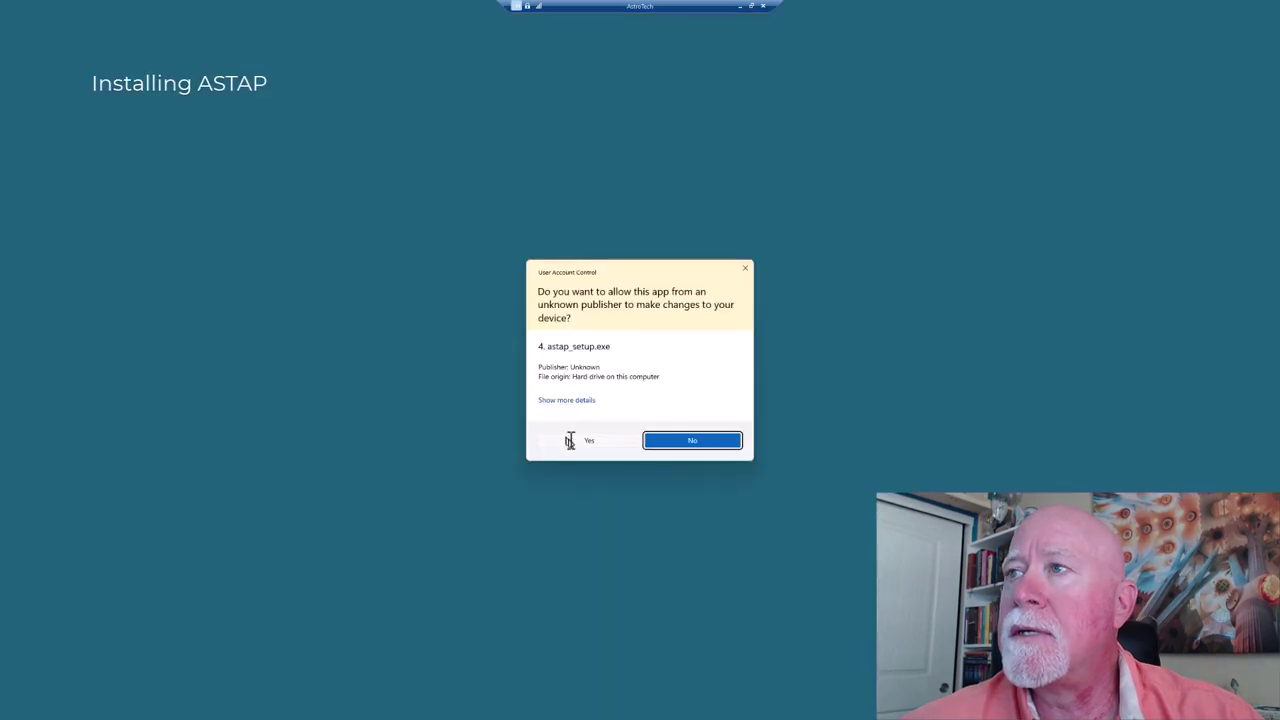
pyautogui.click(570, 440)
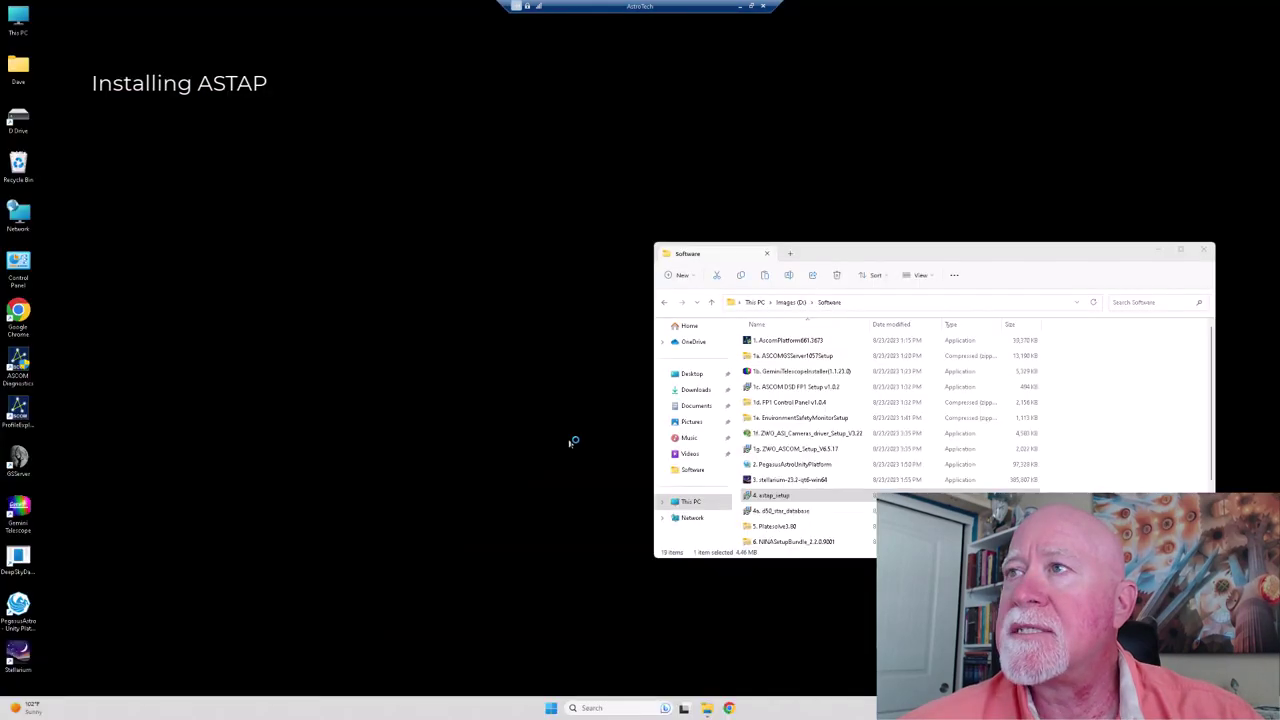
# Install ASTAP in its default folder with a desktop icon, and finish the setup without launching the program.
pyautogui.click(696, 432)
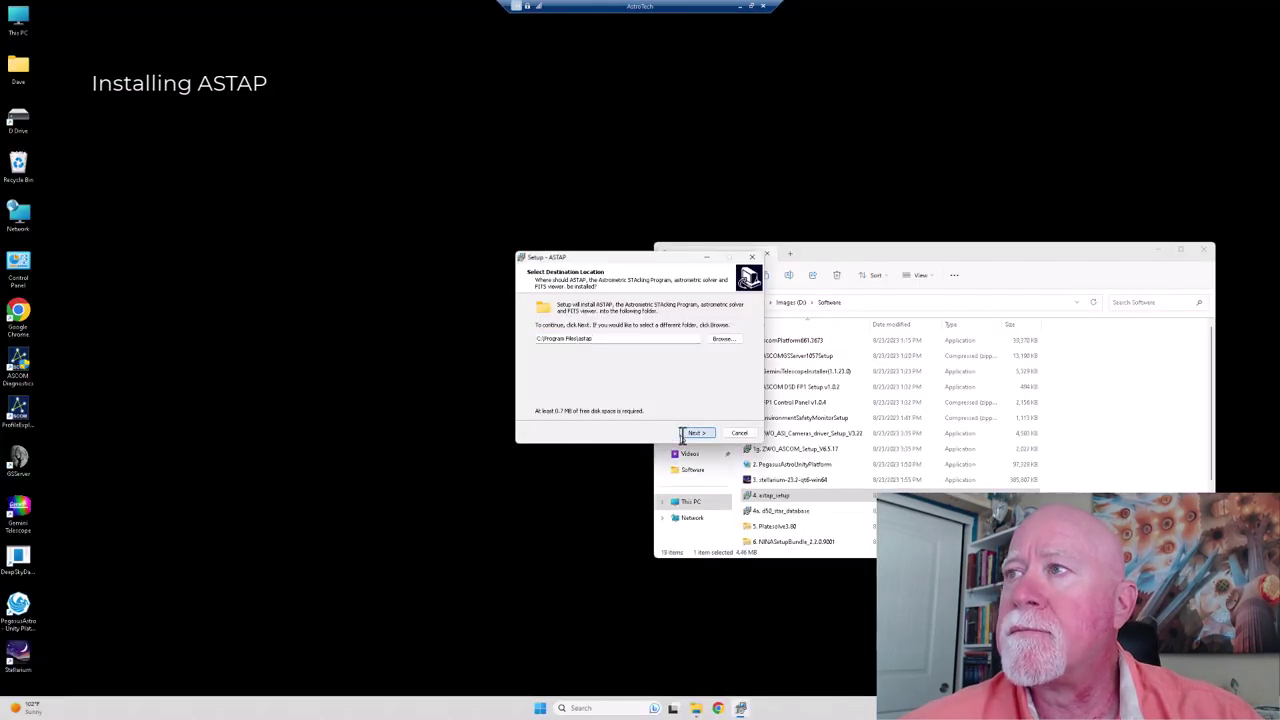
pyautogui.click(694, 433)
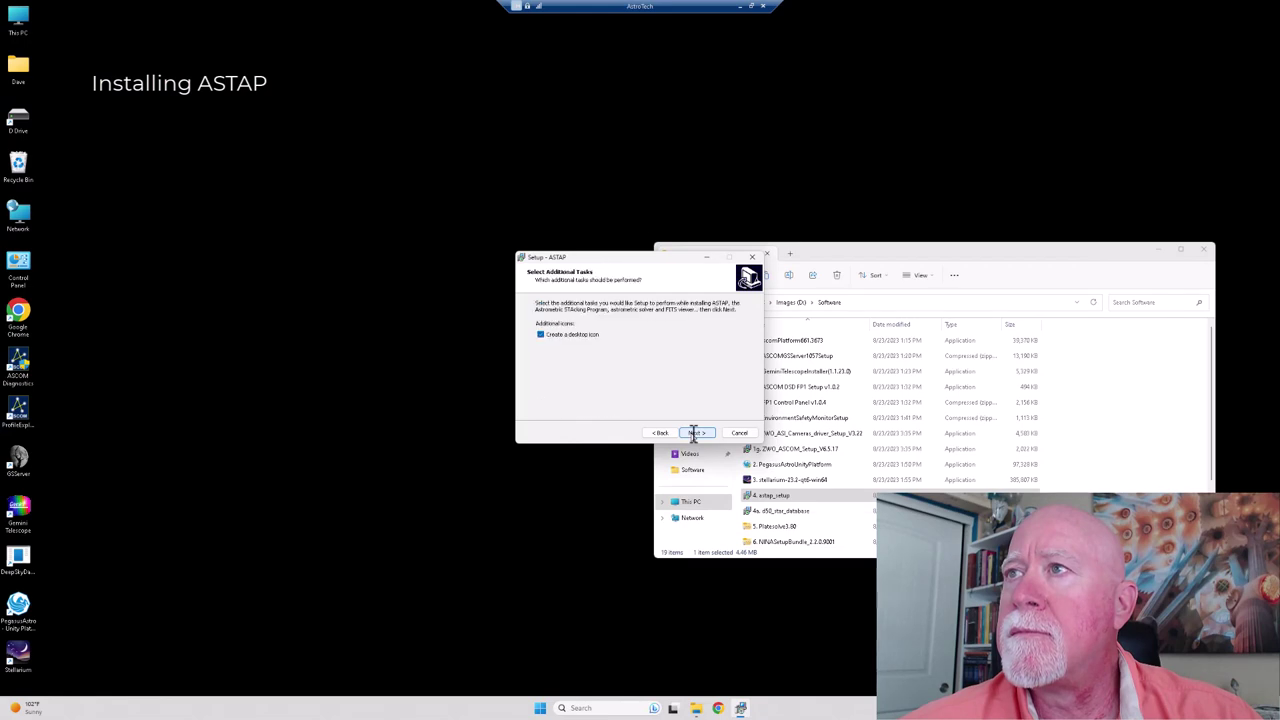
pyautogui.click(694, 433)
pyautogui.click(697, 433)
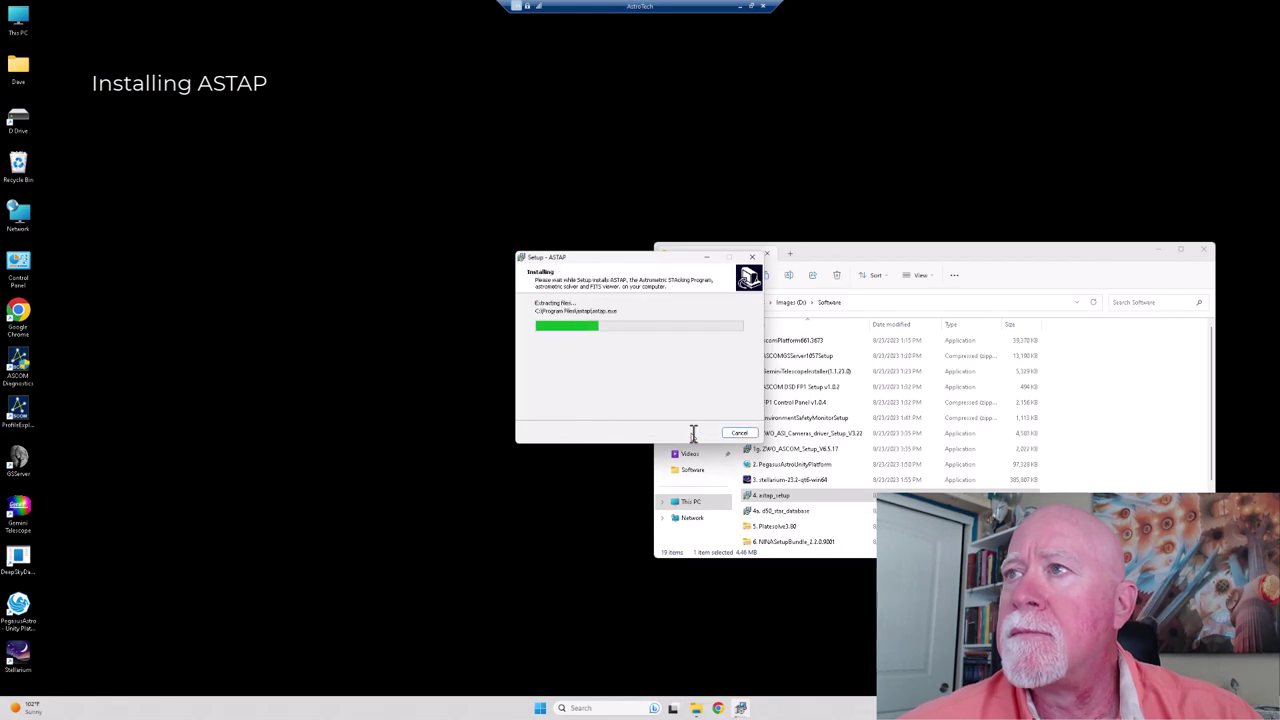
pyautogui.click(694, 433)
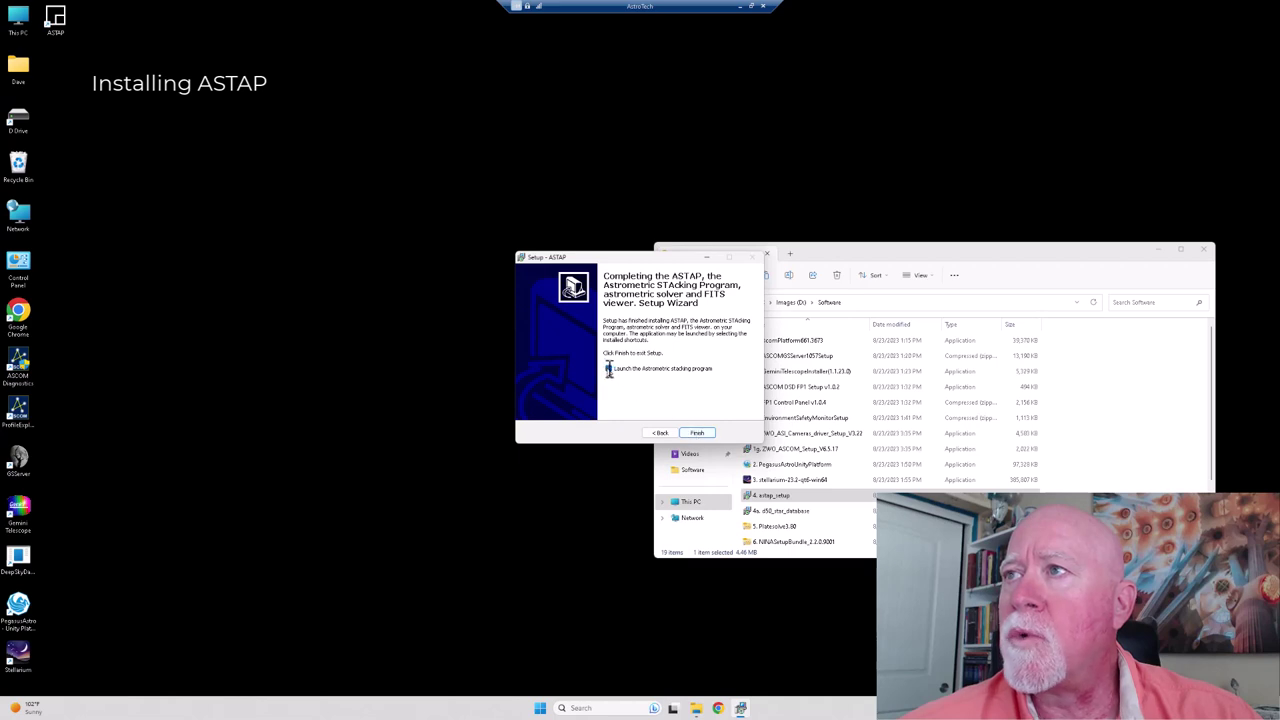
pyautogui.click(694, 432)
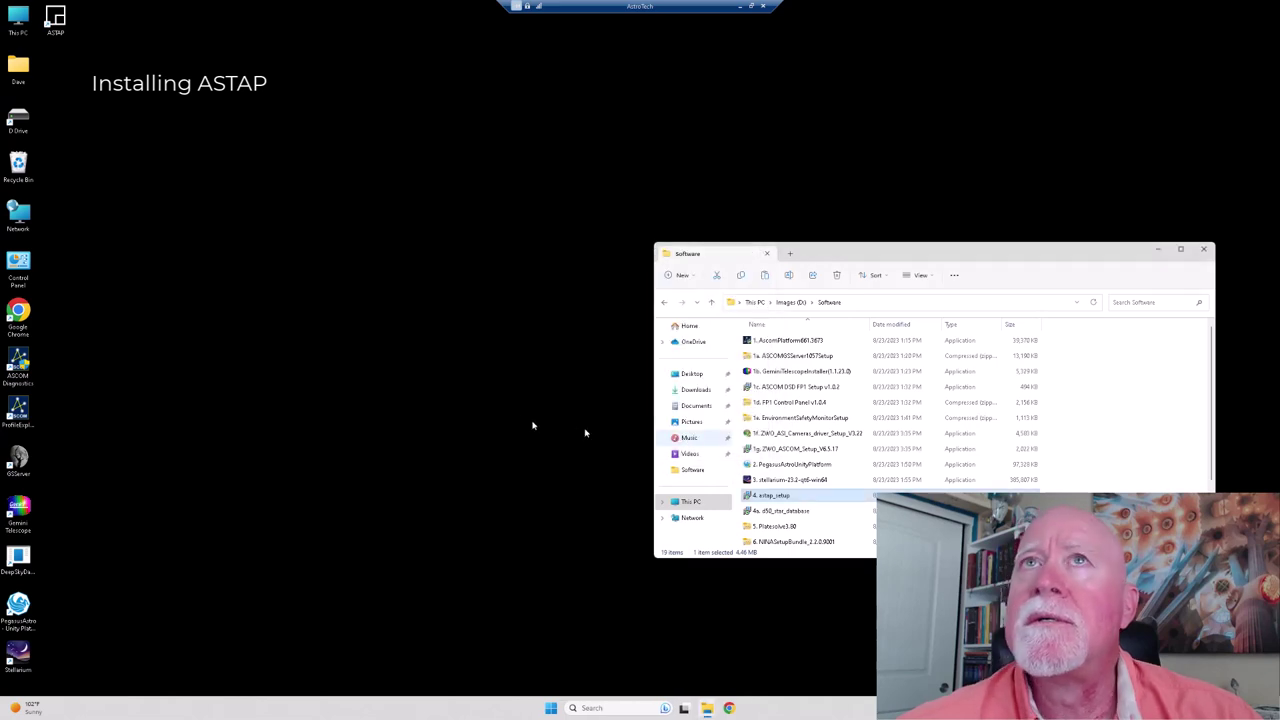
# Run 4a. d50_star_database, allow it to make changes, and install the ASTAP D50 star database in the default astap folder.
pyautogui.click(785, 513)
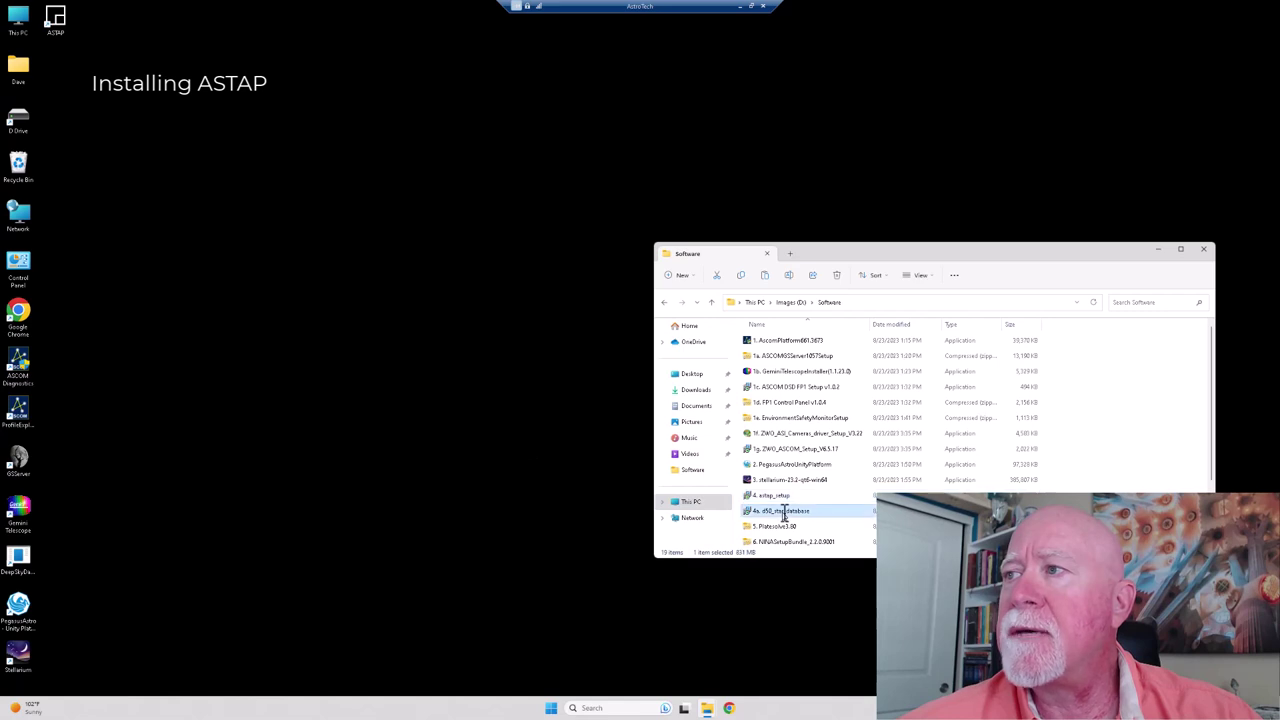
pyautogui.doubleClick(785, 513)
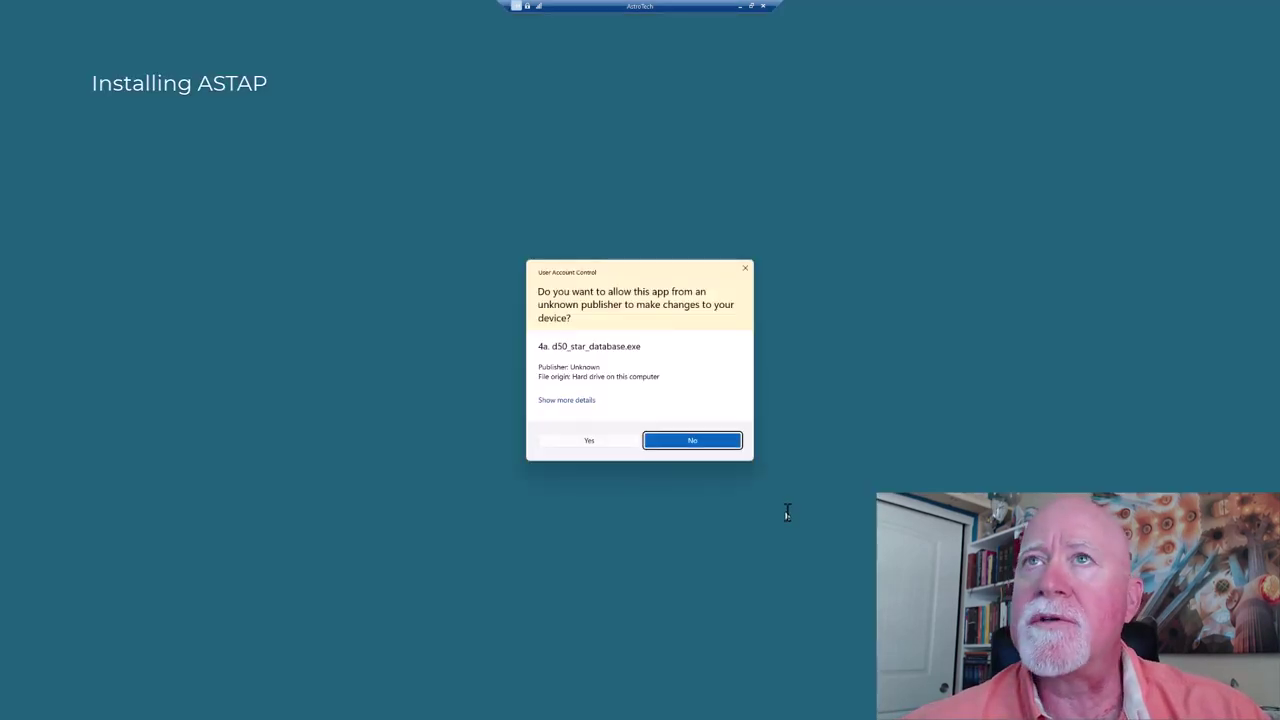
pyautogui.click(594, 441)
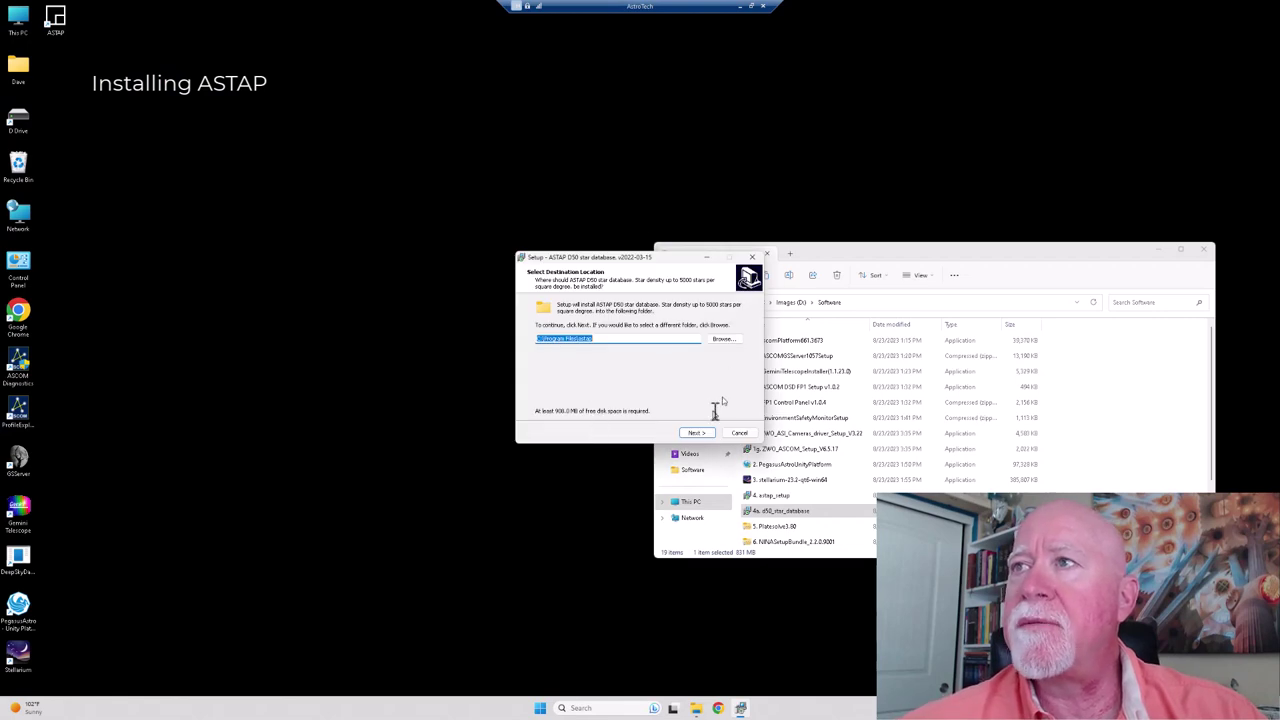
pyautogui.click(697, 432)
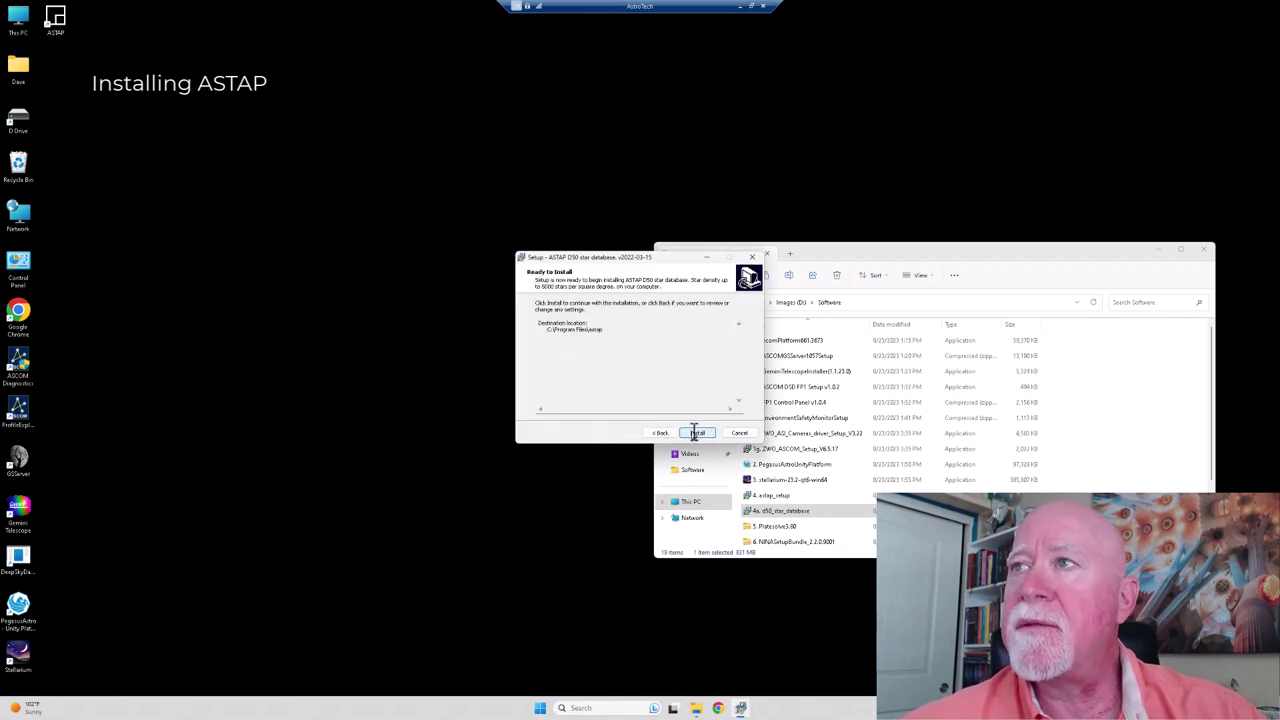
pyautogui.click(697, 432)
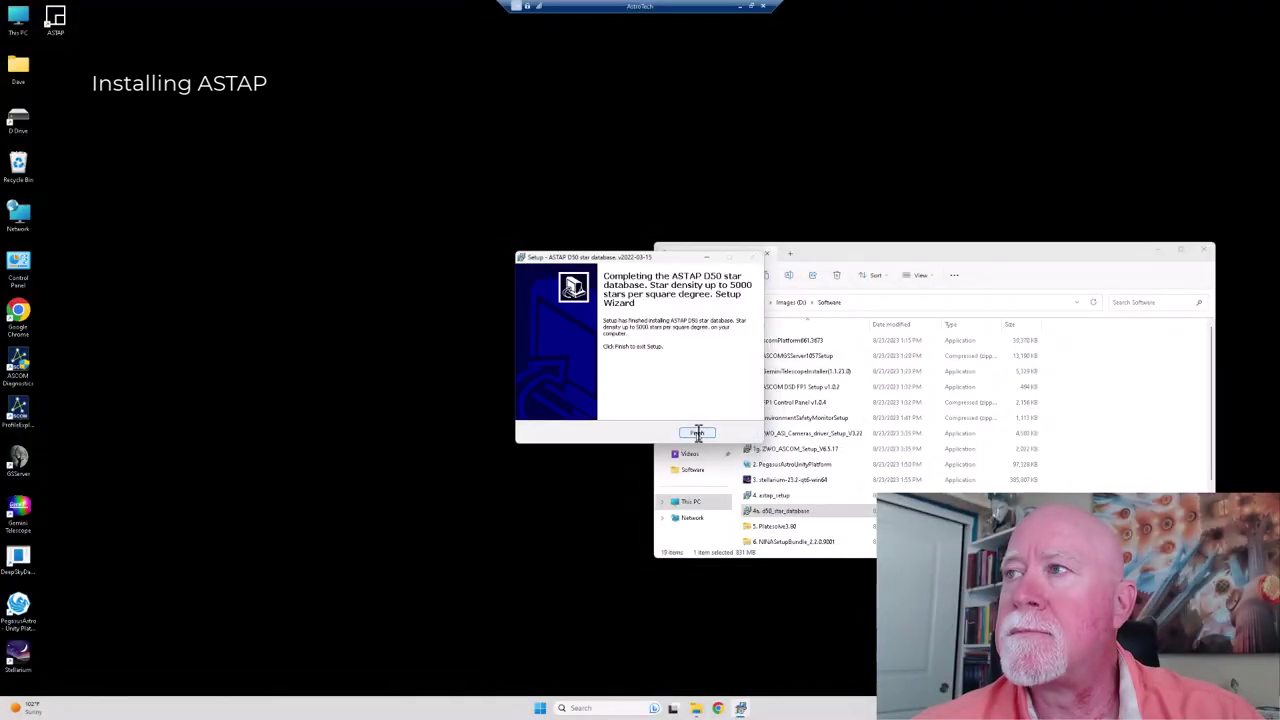
pyautogui.click(698, 433)
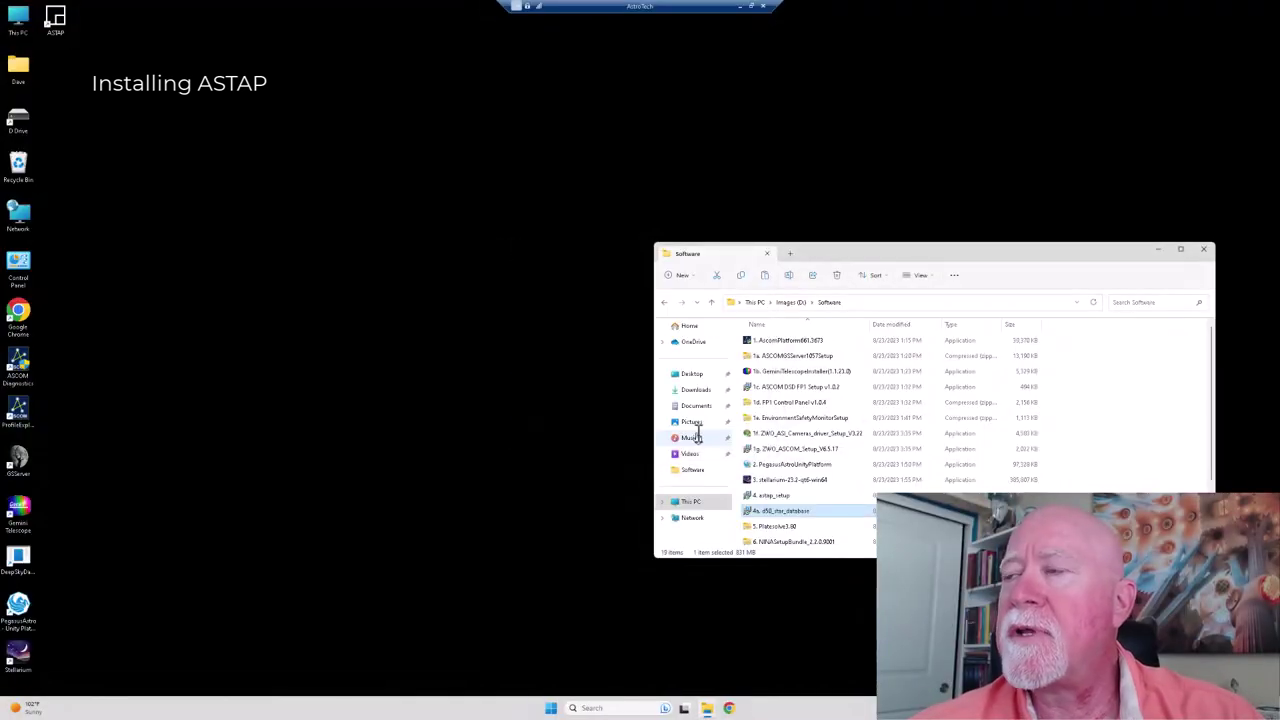
# Open the Platesolve3.80_Instructions text file from the 5. Platesolve3.80 archive, and arrange its window and the folder window so both are readable.
pyautogui.doubleClick(780, 526)
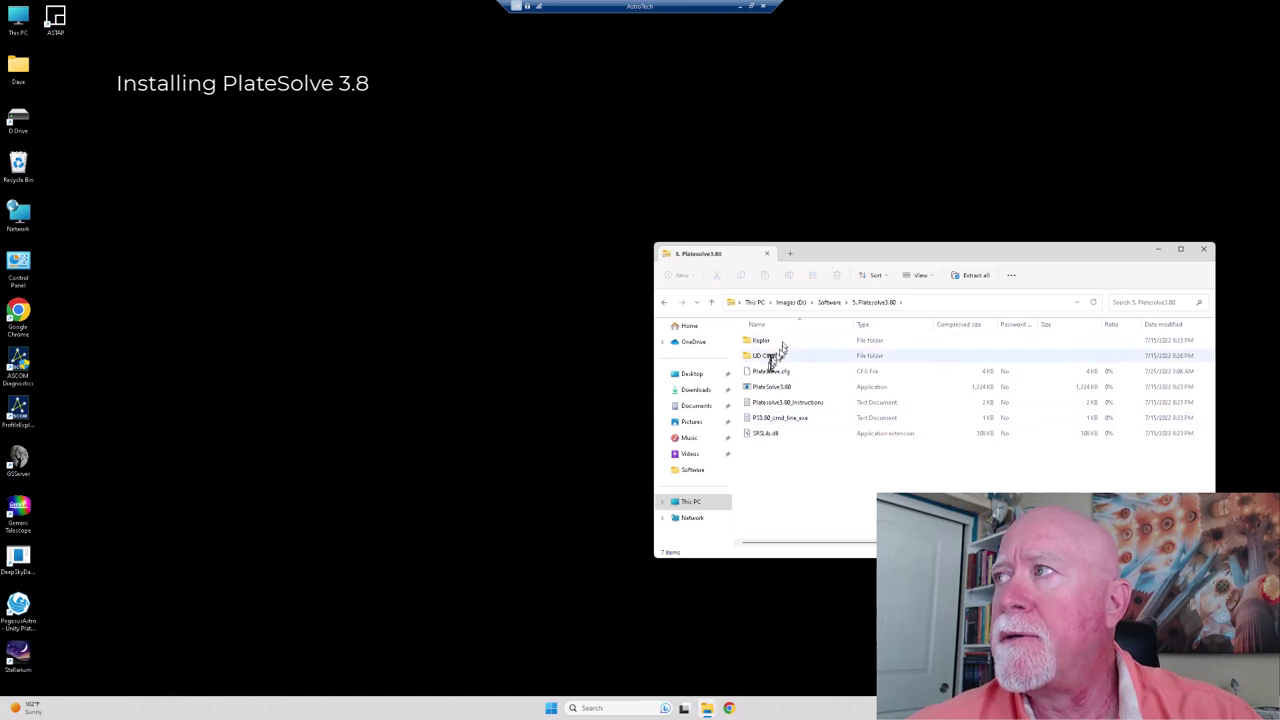
pyautogui.click(778, 404)
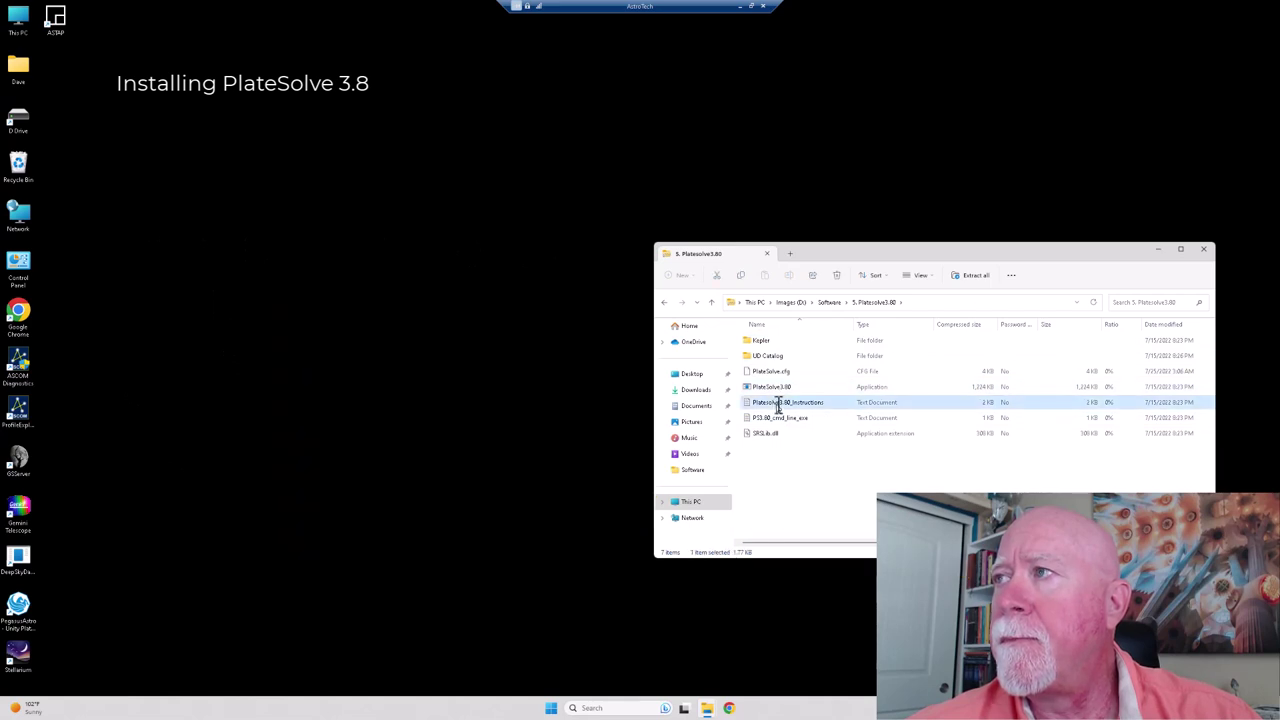
pyautogui.doubleClick(778, 404)
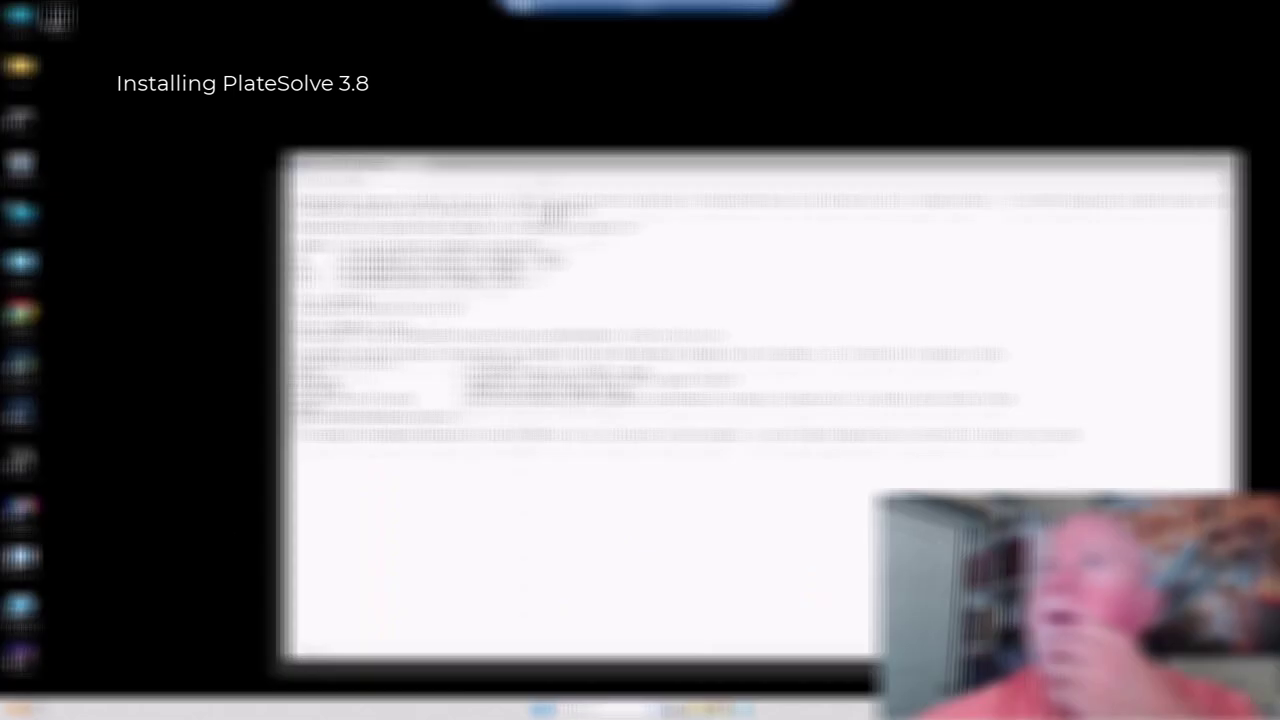
pyautogui.moveTo(558, 196); pyautogui.dragTo(476, 540)
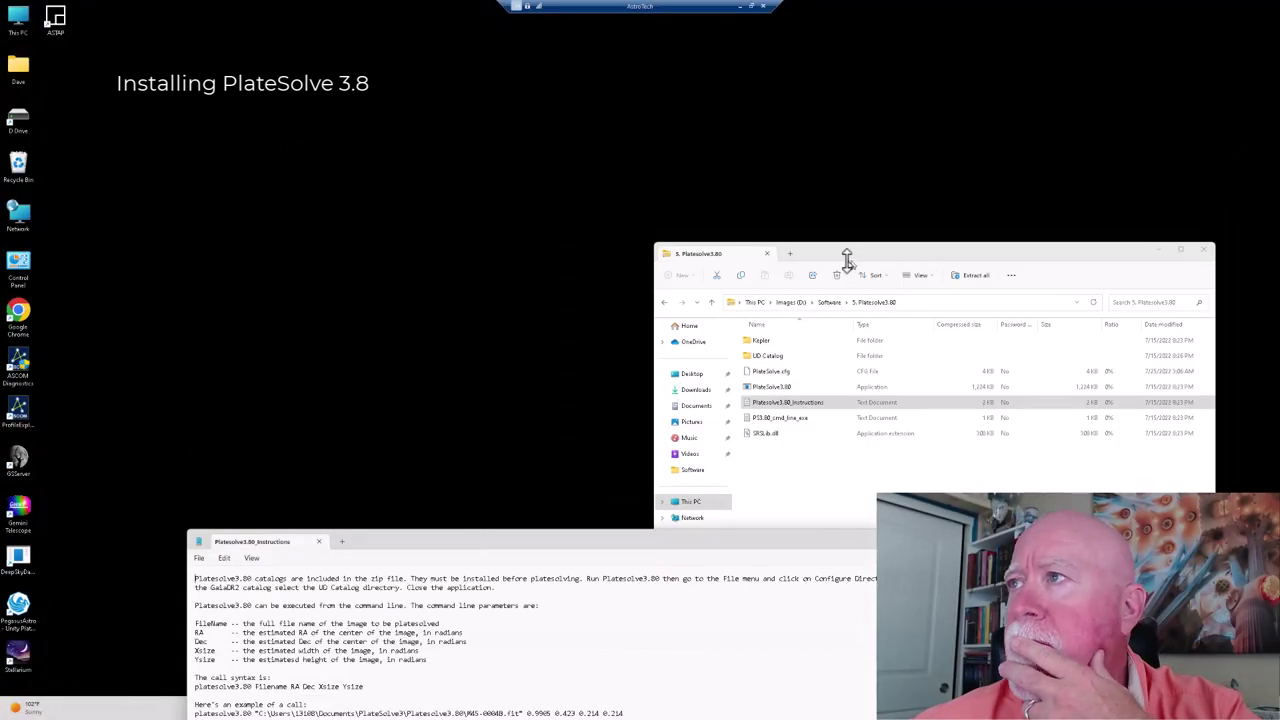
pyautogui.moveTo(846, 250); pyautogui.dragTo(750, 190)
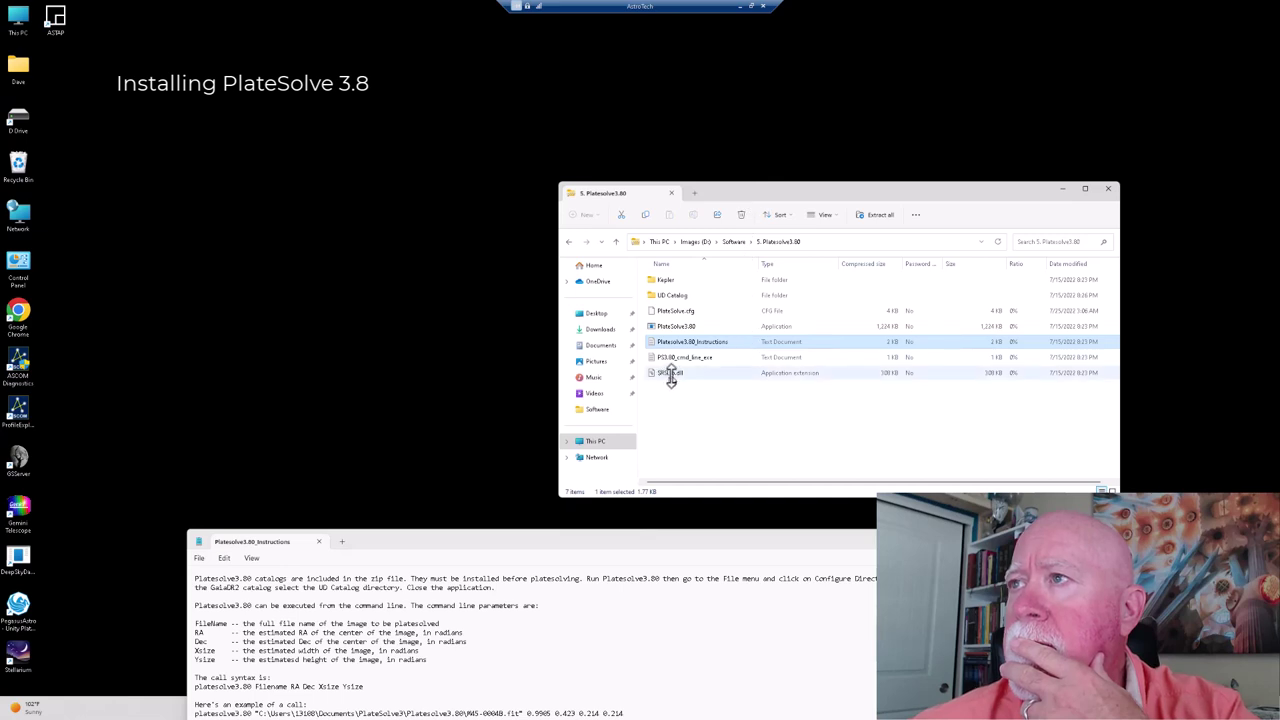
# Examine the contents of the Kepler and UD Catalog folders inside the 5. Platesolve3.80 archive.
pyautogui.click(735, 242)
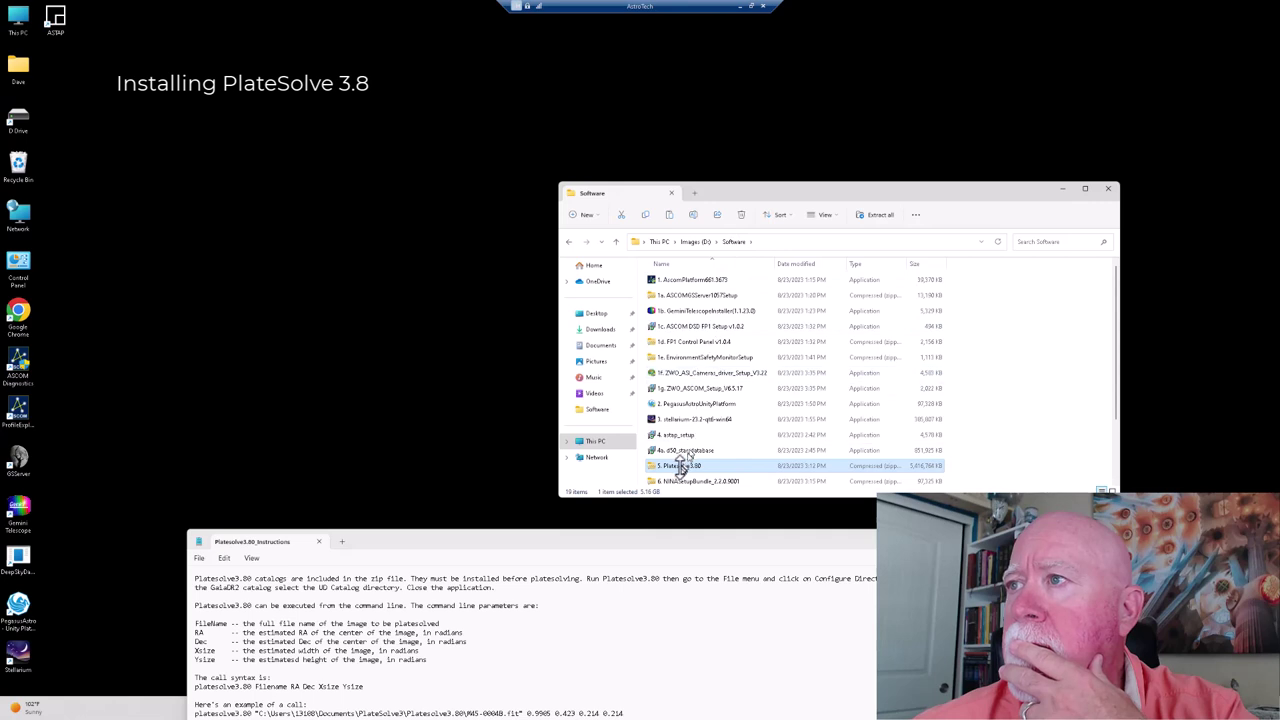
pyautogui.doubleClick(679, 467)
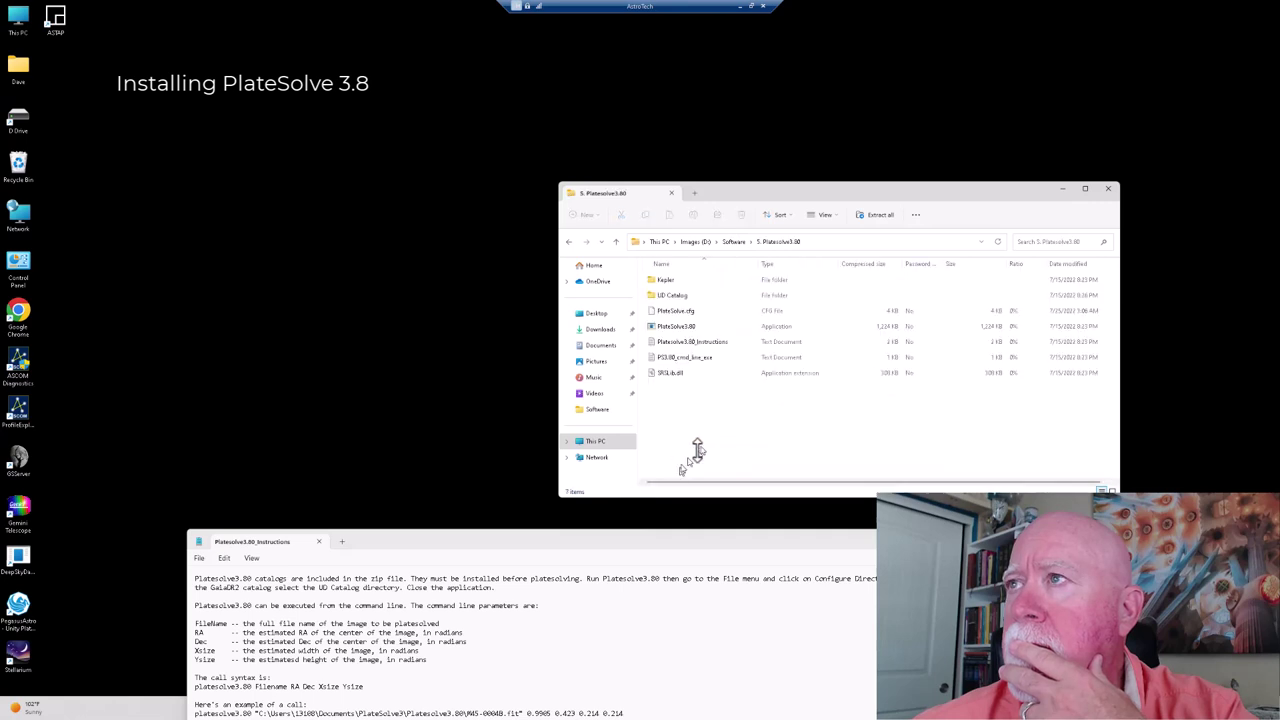
pyautogui.click(670, 280)
pyautogui.doubleClick(670, 280)
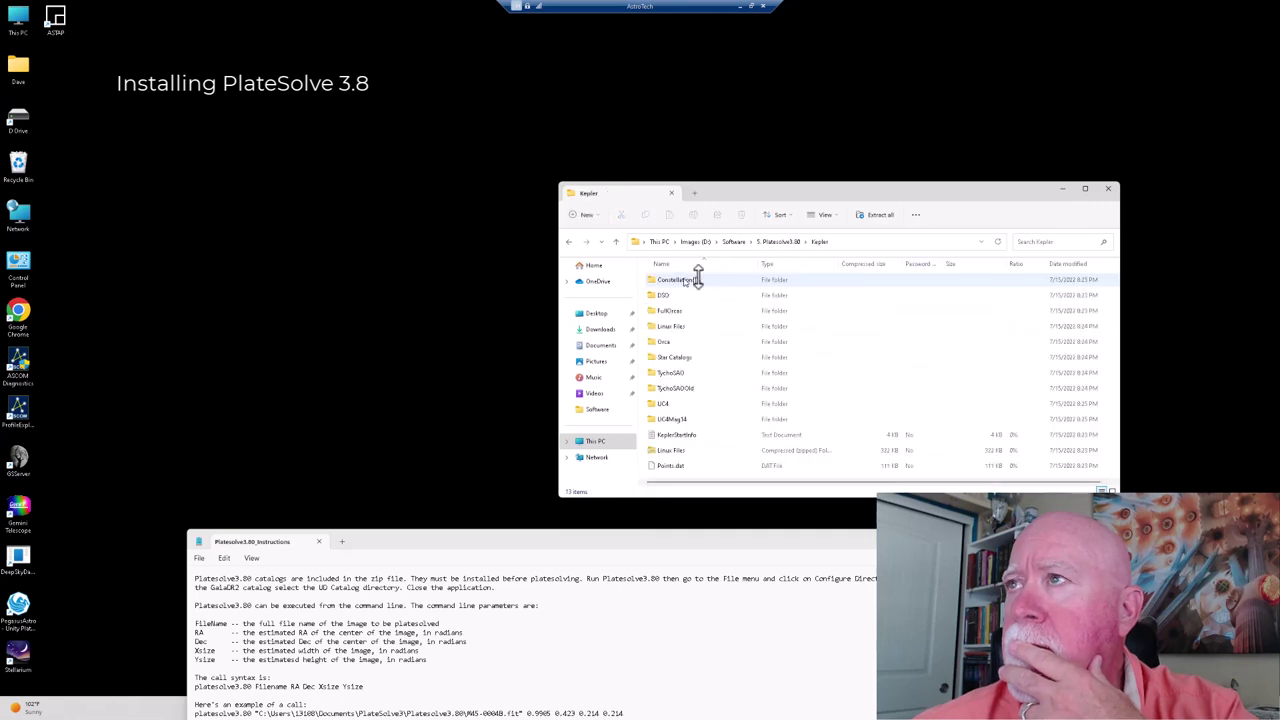
pyautogui.click(777, 242)
pyautogui.doubleClick(674, 295)
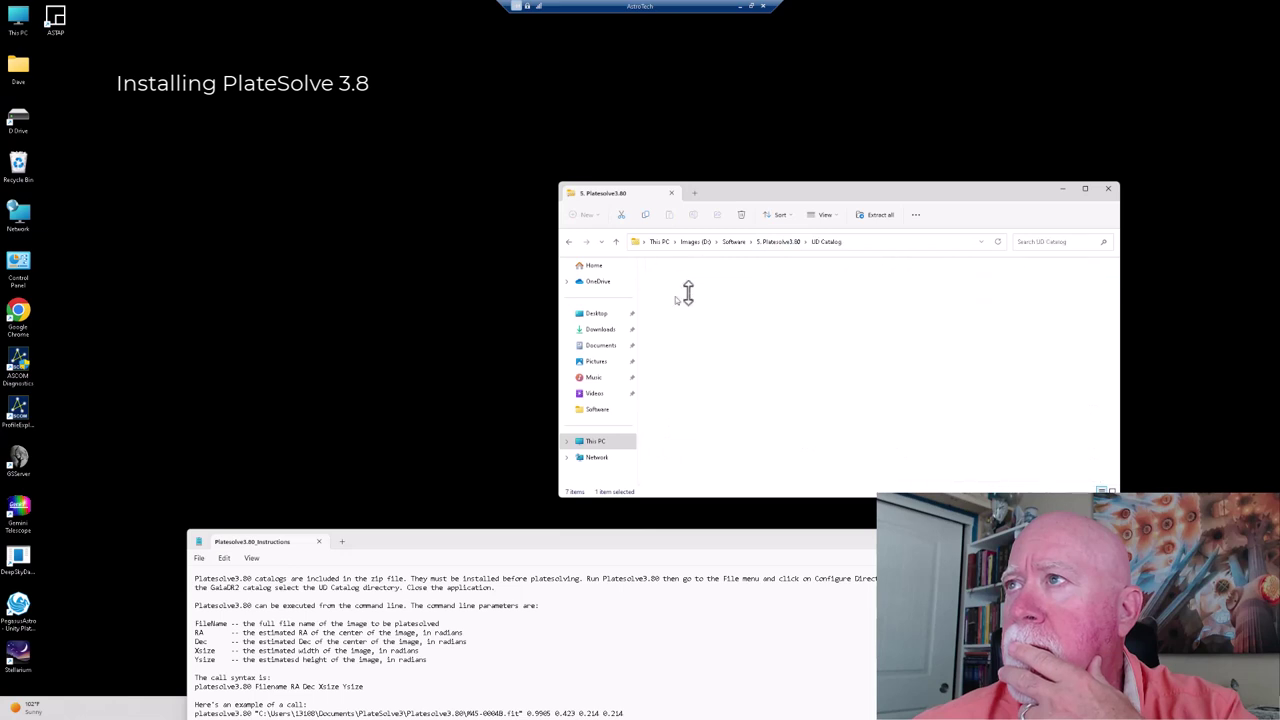
pyautogui.click(775, 246)
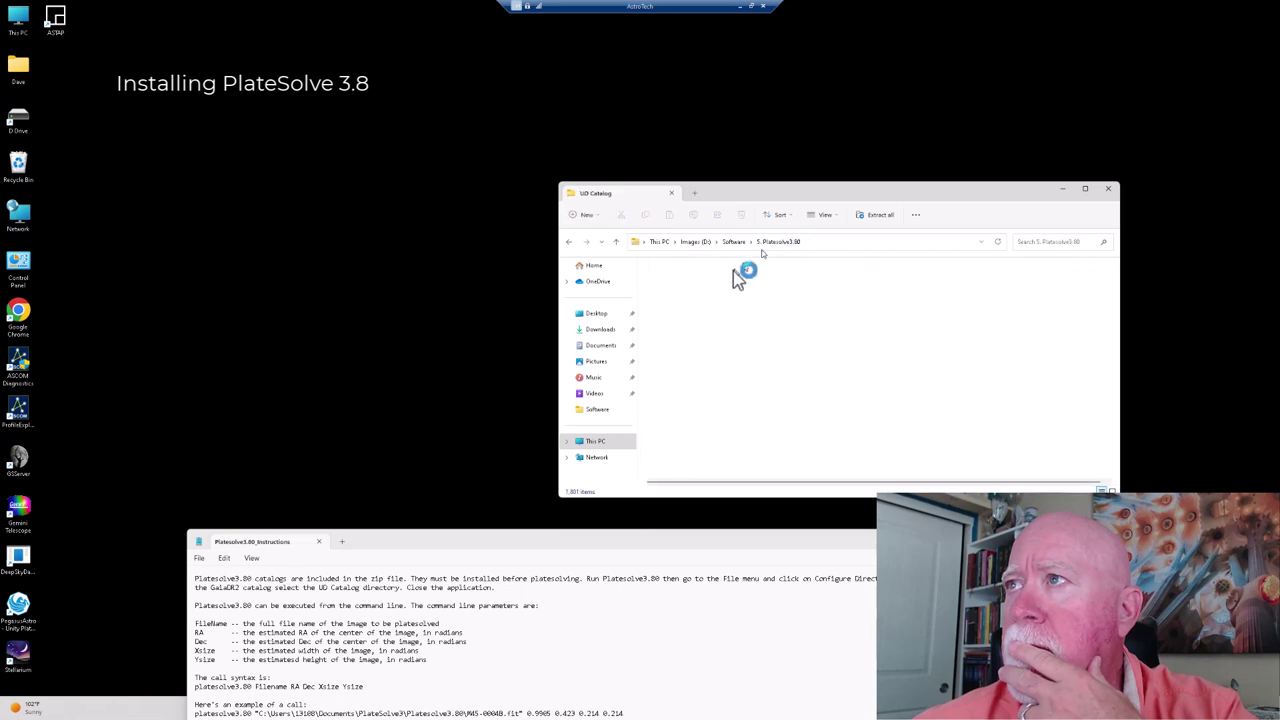
# Select all items in the 5. Platesolve3.80 archive, and open C:\Program Files in a second window set clear of it.
pyautogui.moveTo(663, 403); pyautogui.dragTo(663, 276)
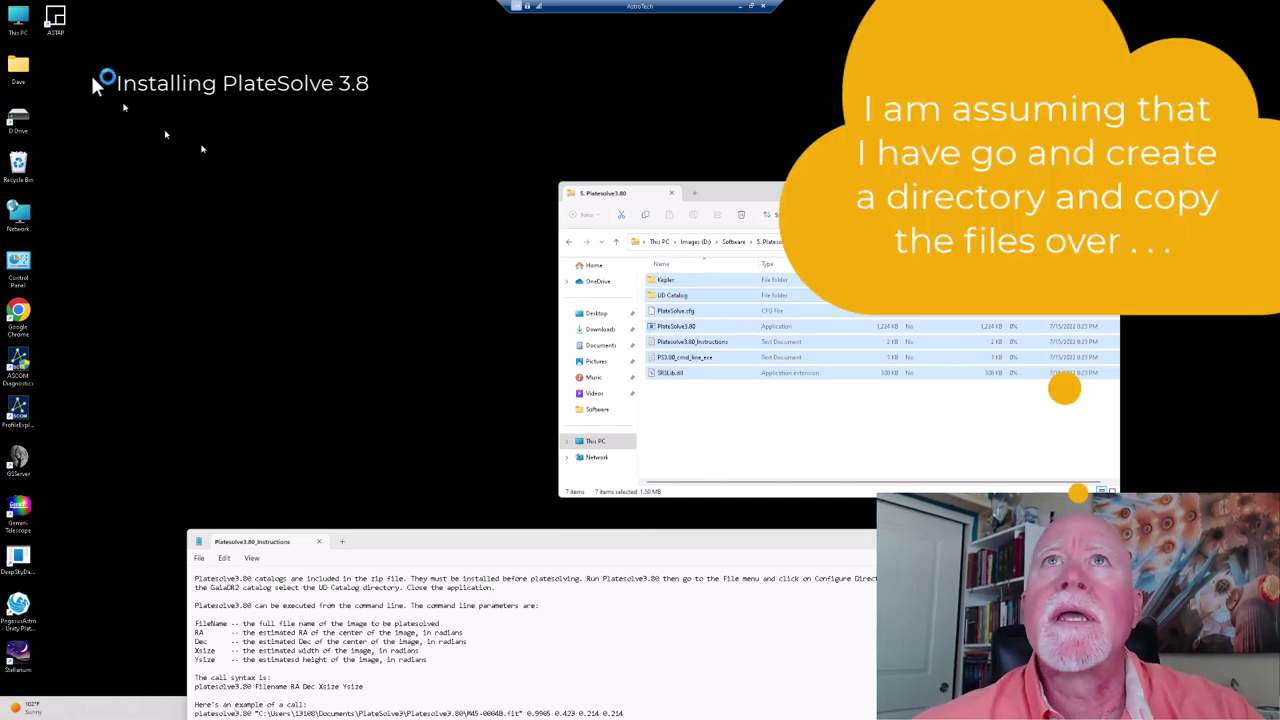
pyautogui.rightClick(22, 22)
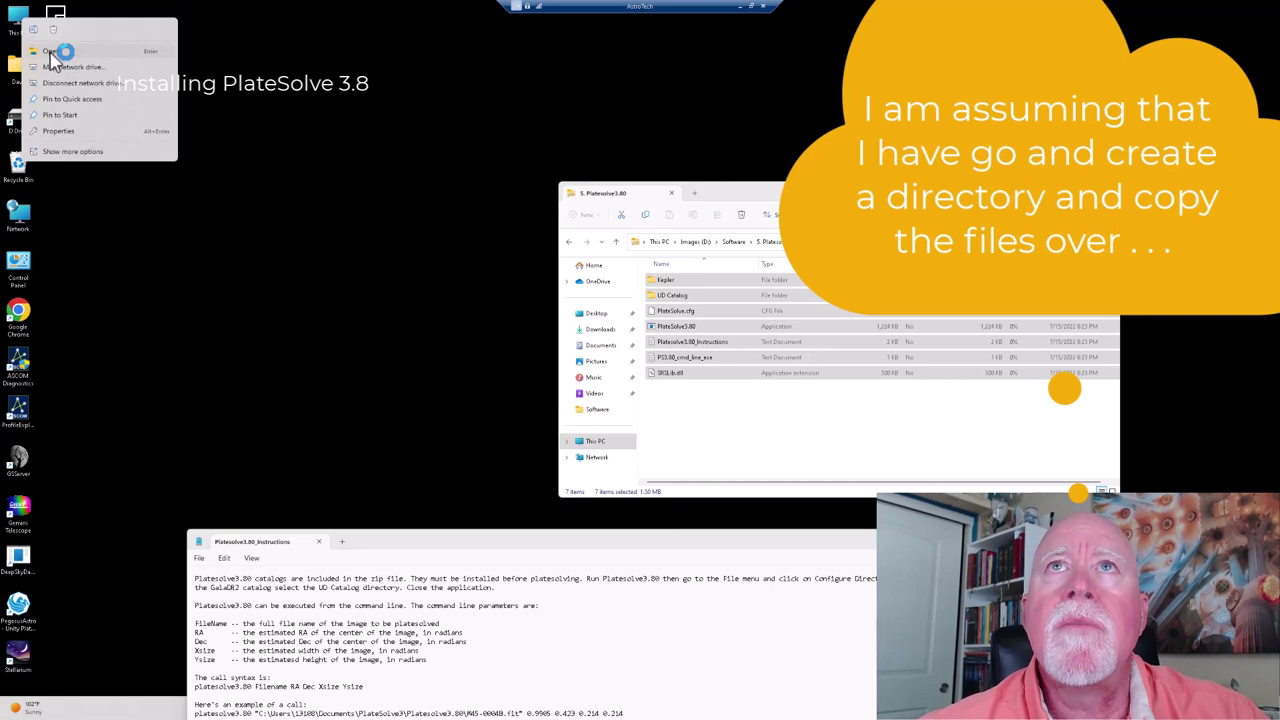
pyautogui.click(52, 52)
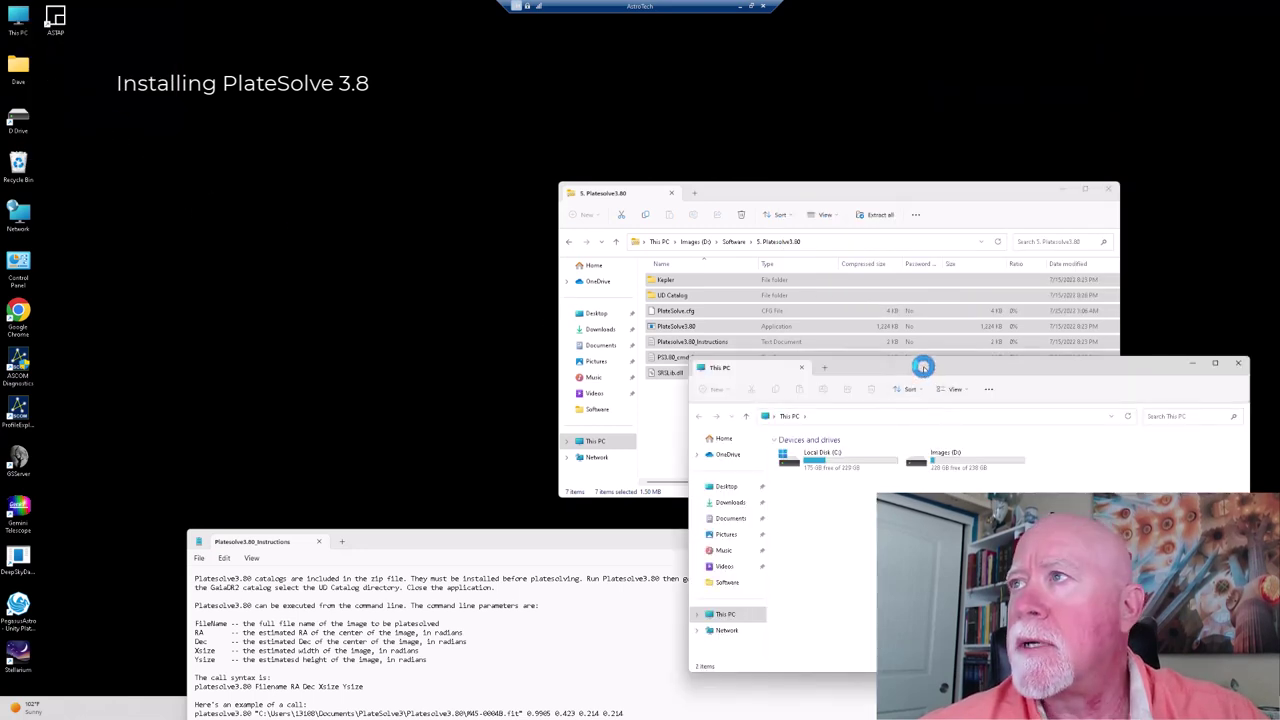
pyautogui.moveTo(922, 367); pyautogui.dragTo(335, 103)
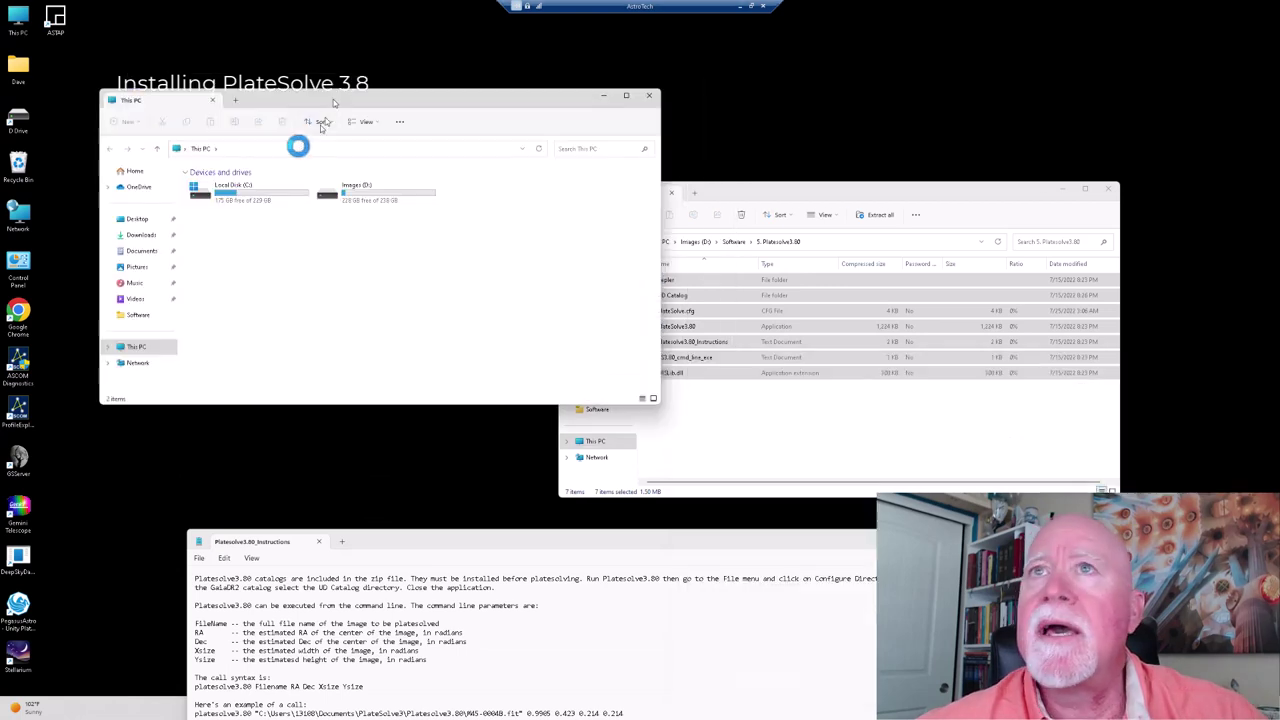
pyautogui.doubleClick(240, 192)
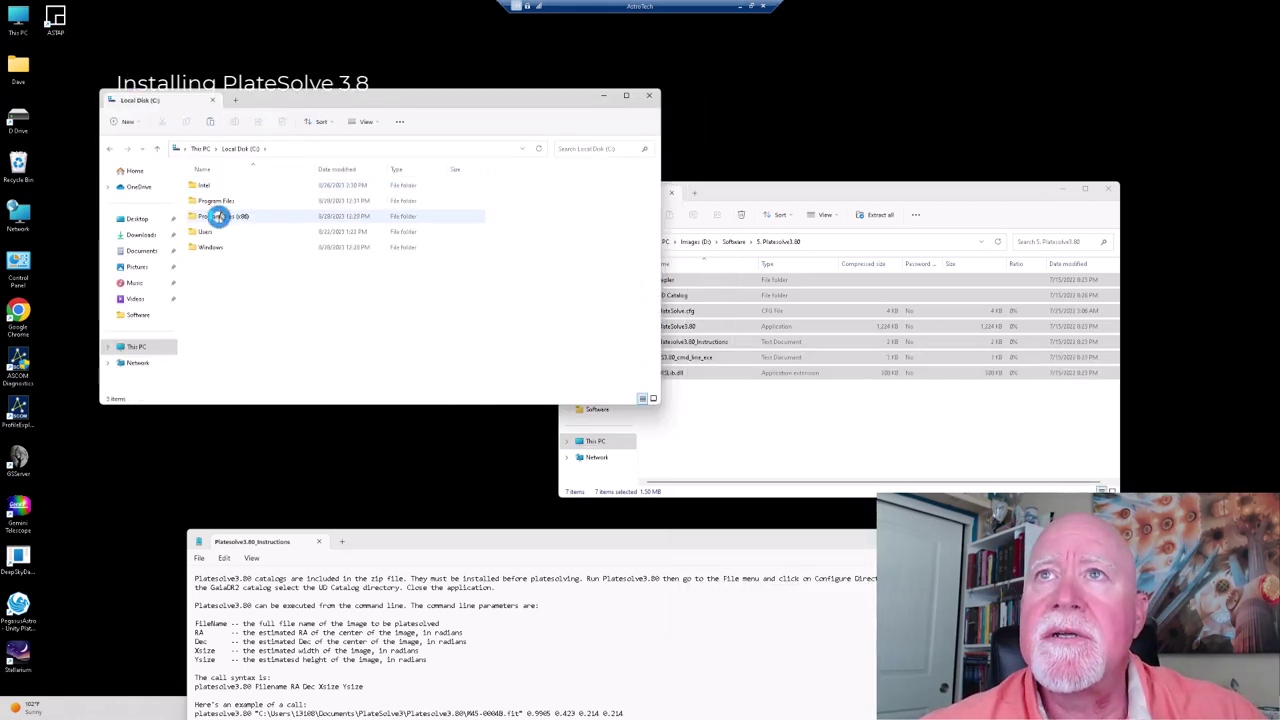
pyautogui.click(218, 217)
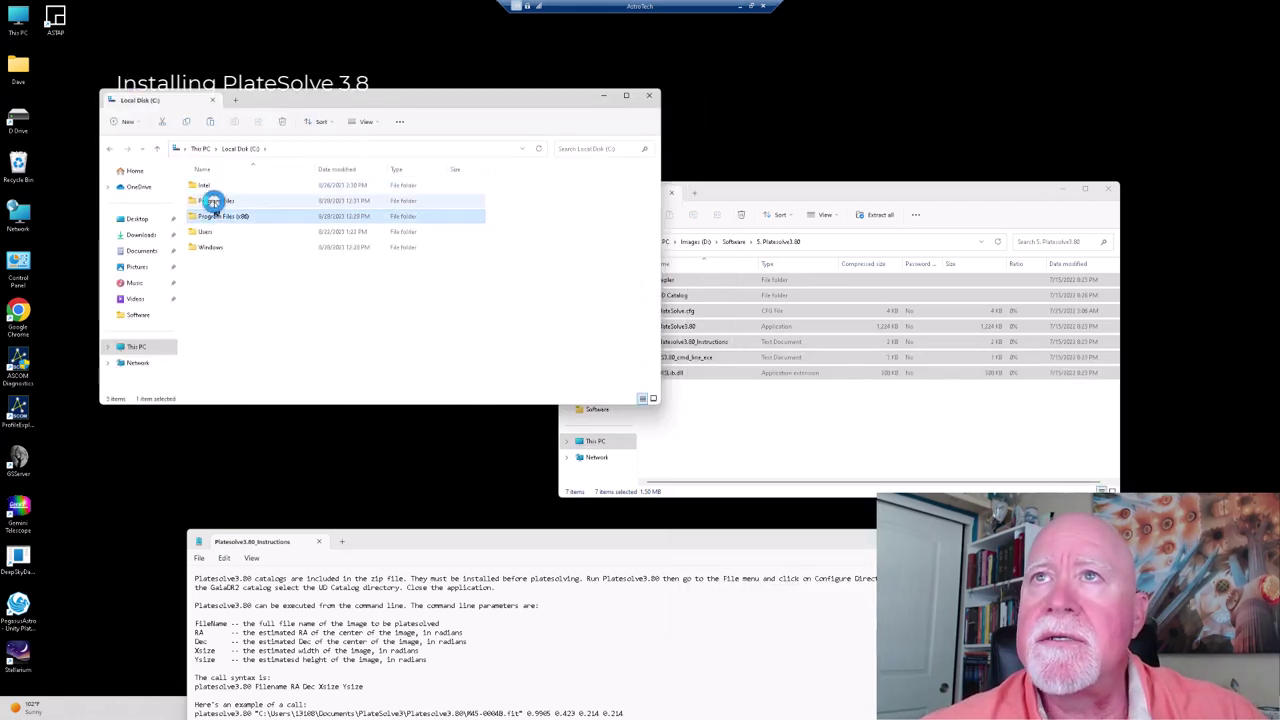
pyautogui.doubleClick(213, 201)
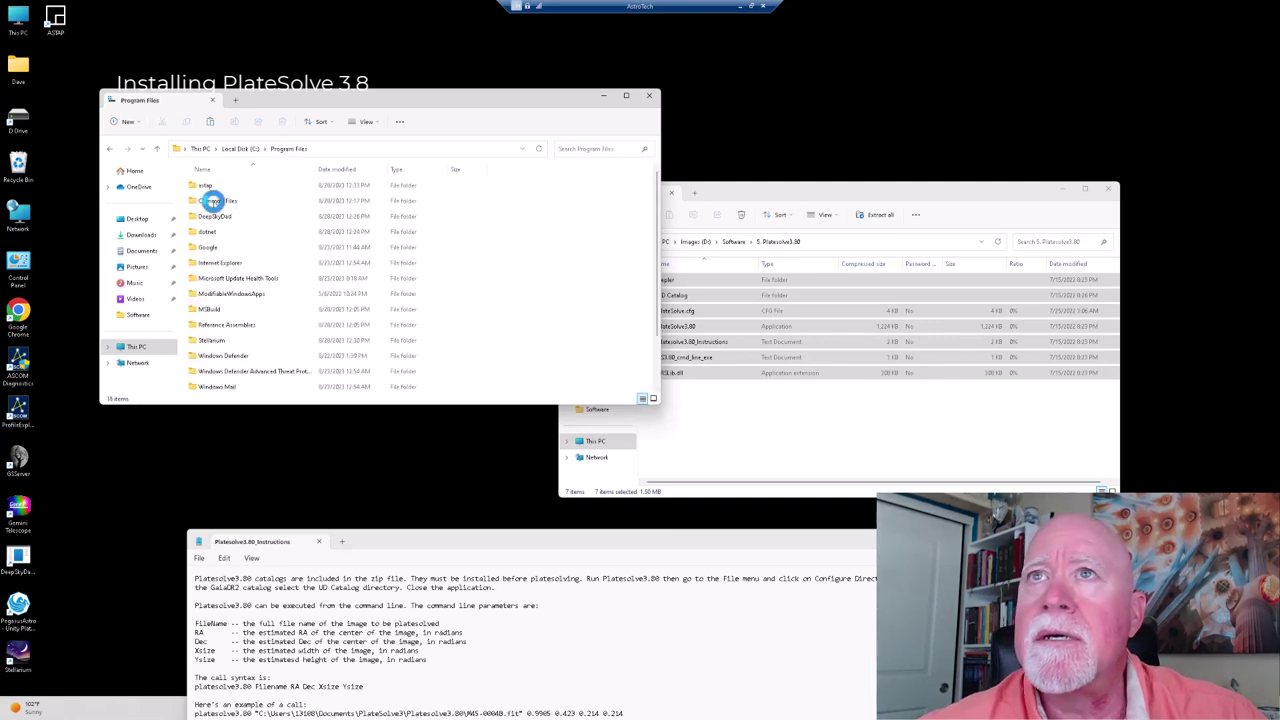
# Create a folder named Platesolve 3.8 in Program Files, granting the required permission, and open it.
pyautogui.rightClick(530, 305)
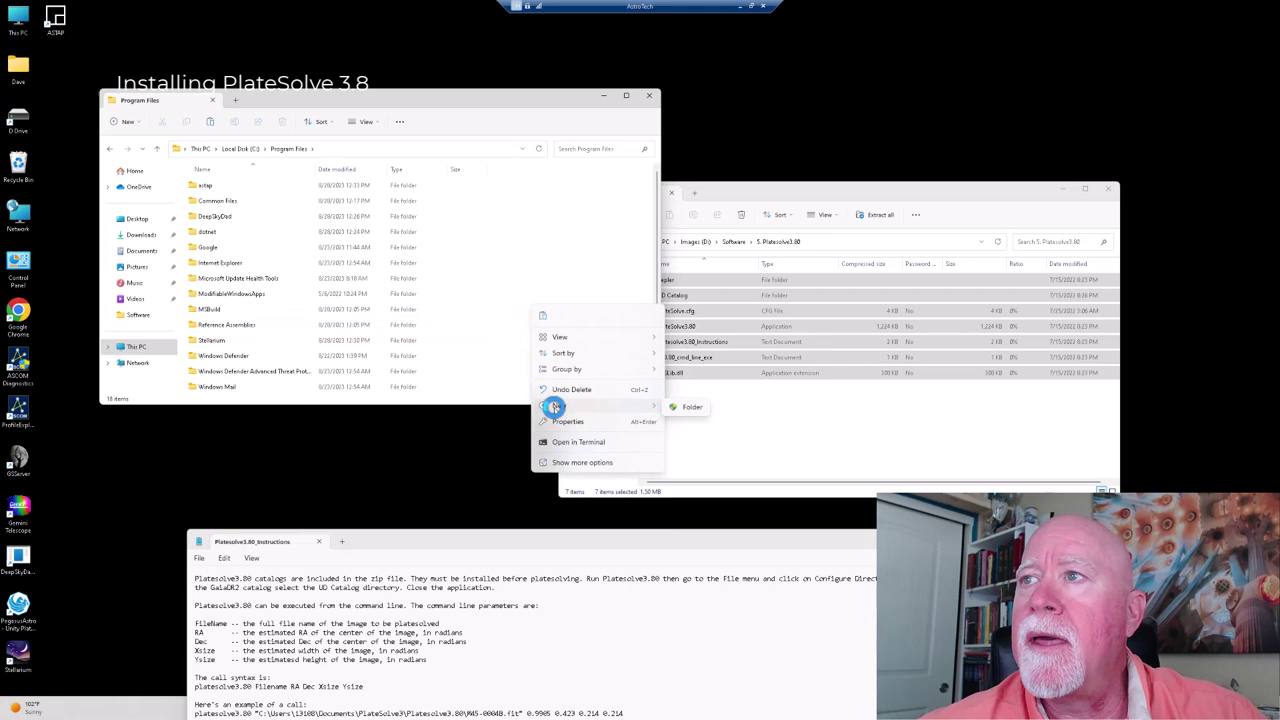
pyautogui.click(680, 406)
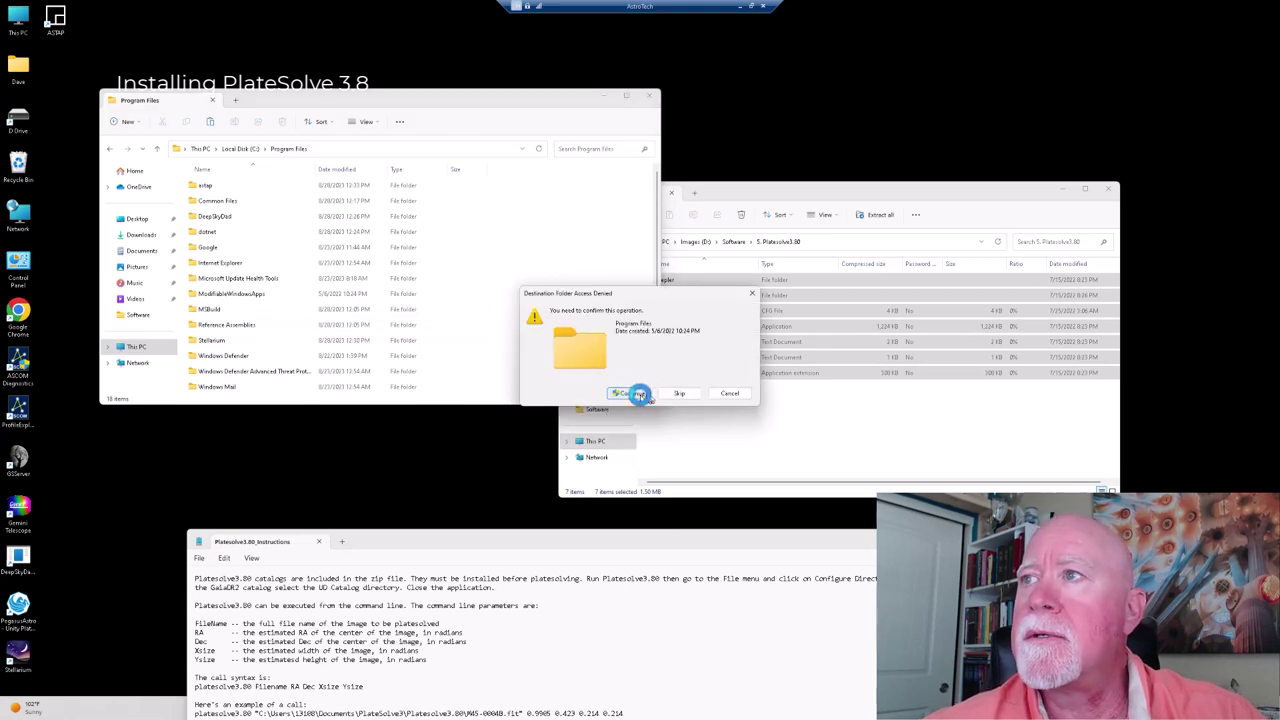
pyautogui.click(640, 394)
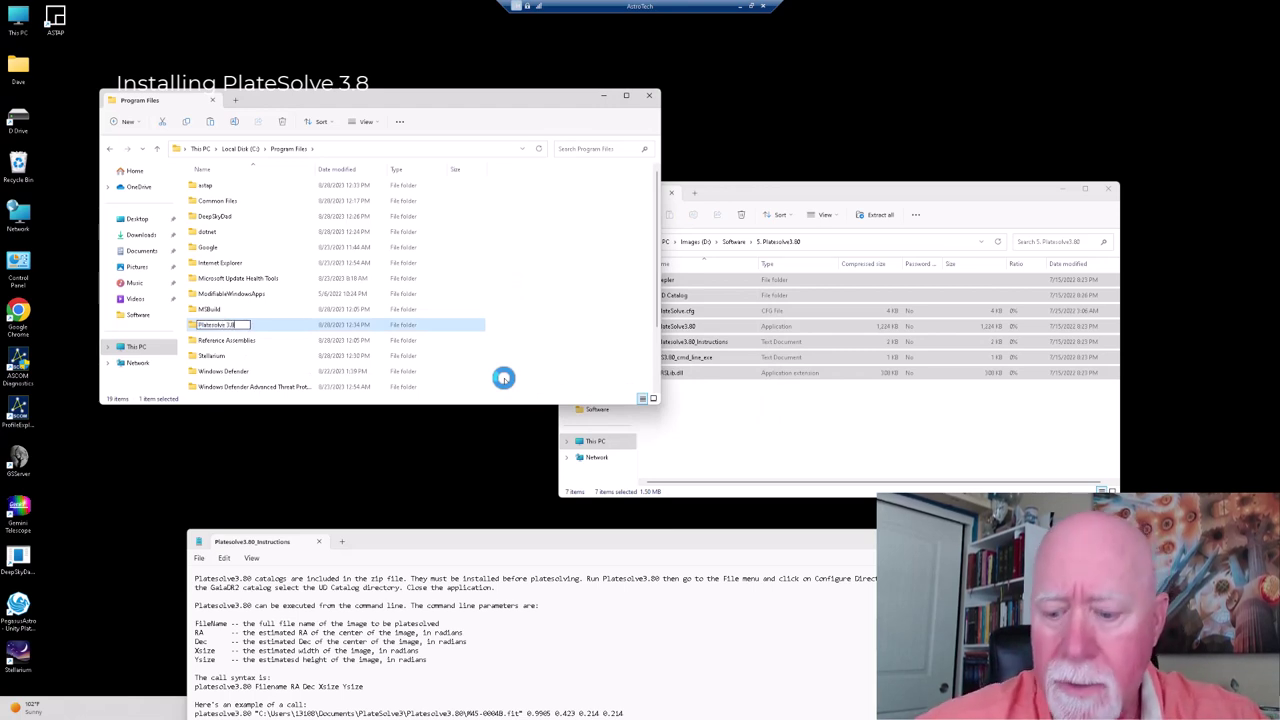
pyautogui.press('Return')
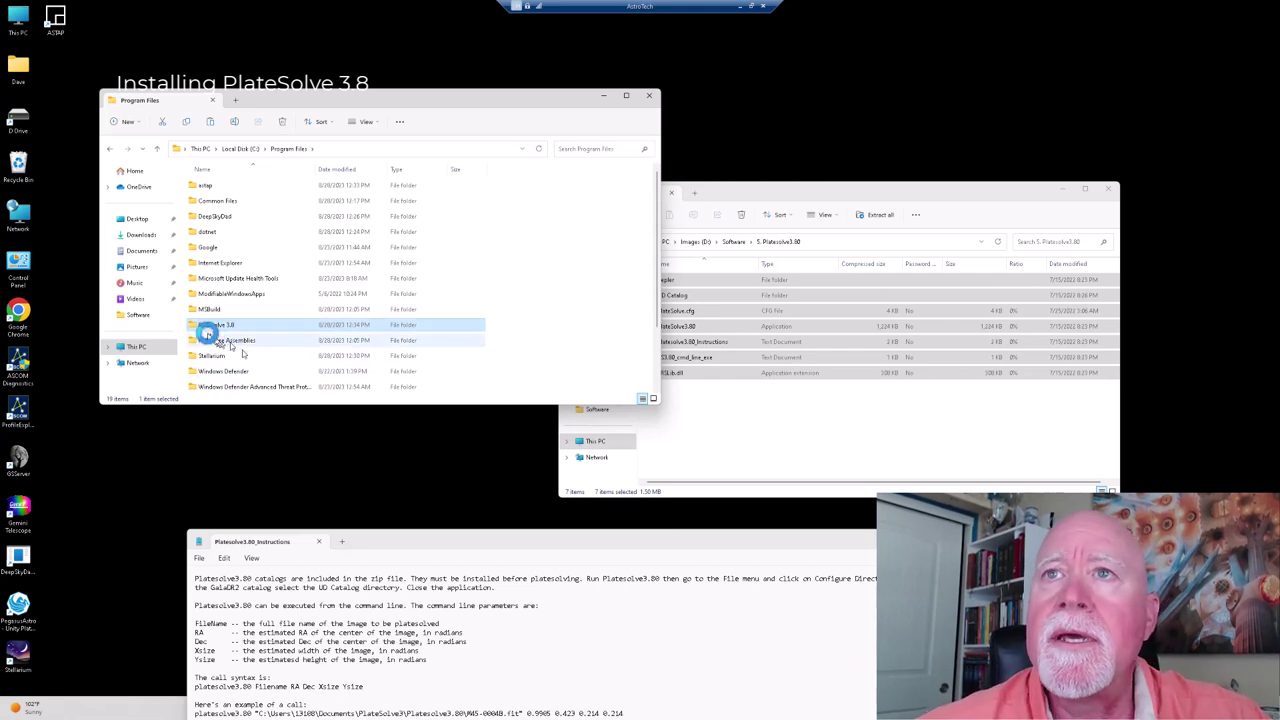
pyautogui.doubleClick(195, 327)
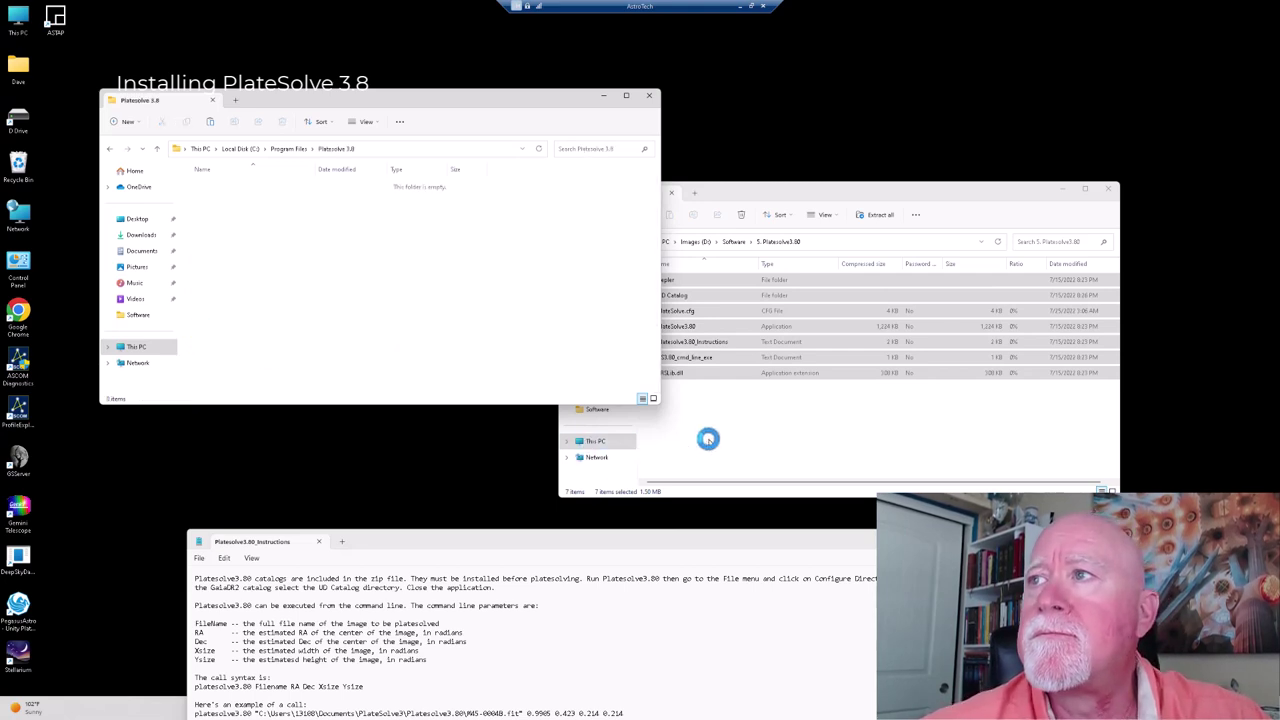
# Copy all items from the 5. Platesolve3.80 archive into the Platesolve 3.8 folder, granting administrator permission for all current items.
pyautogui.click(766, 197)
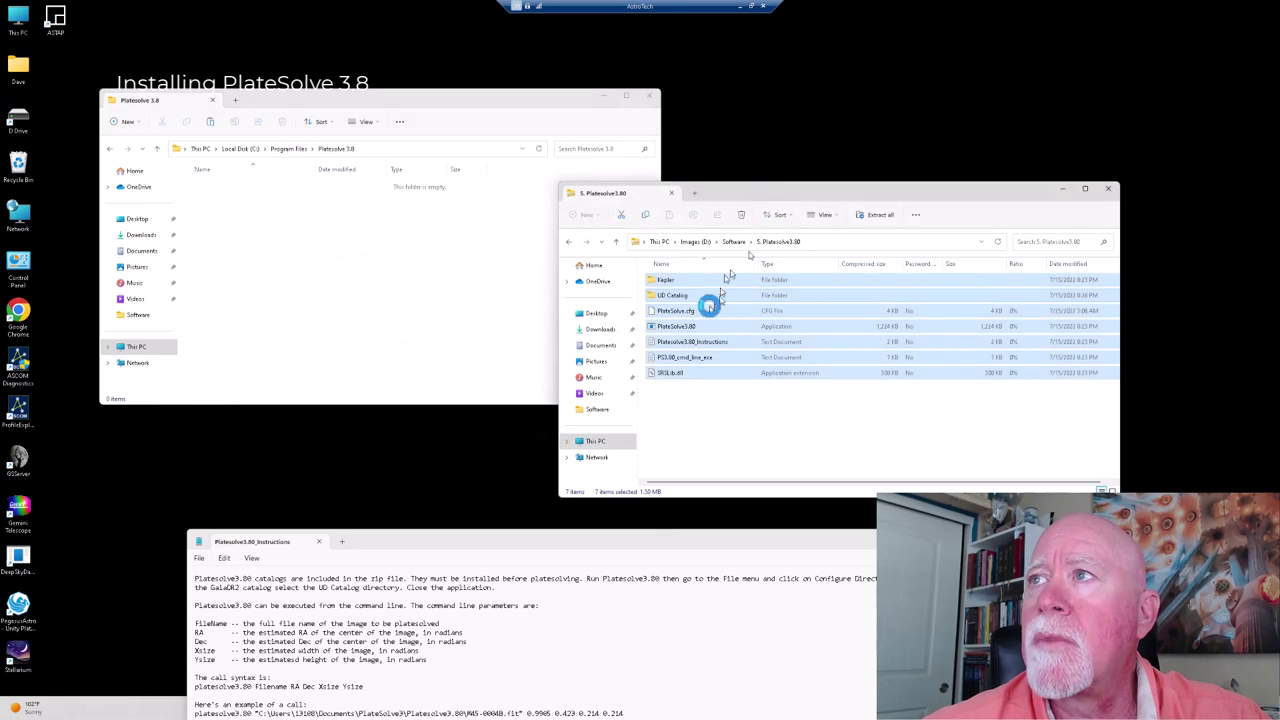
pyautogui.moveTo(692, 327); pyautogui.dragTo(294, 309)
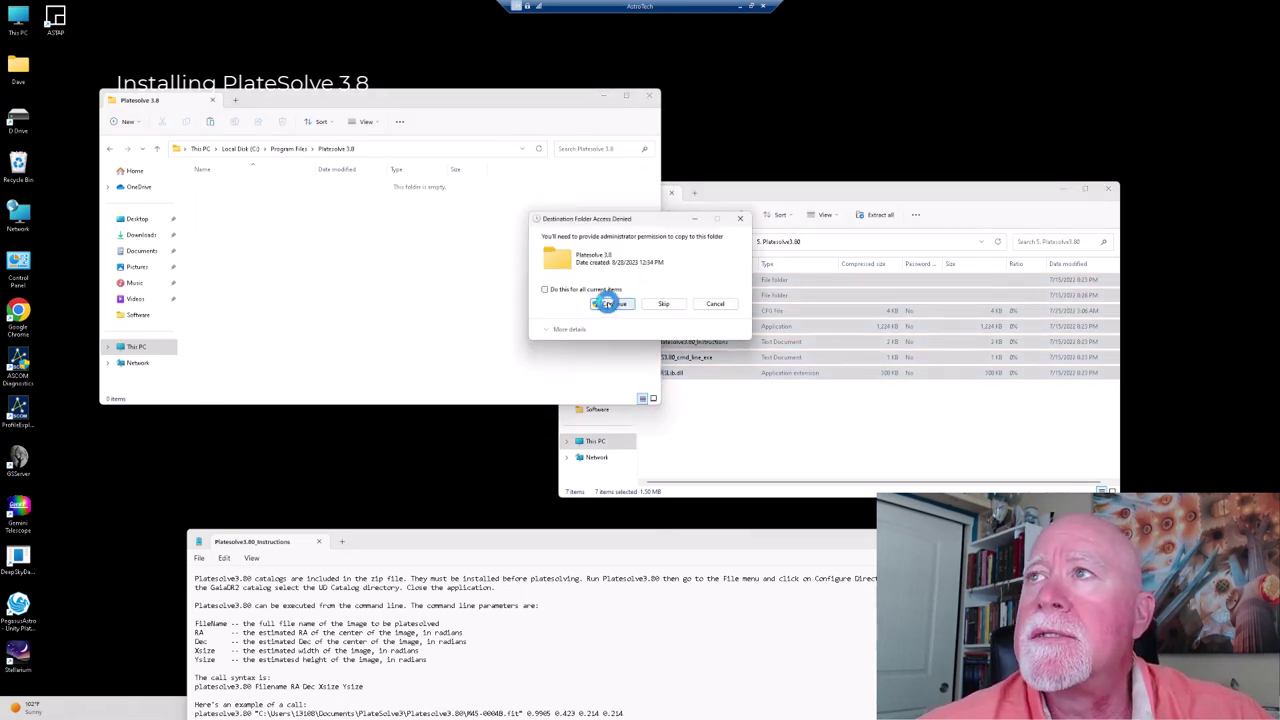
pyautogui.click(608, 303)
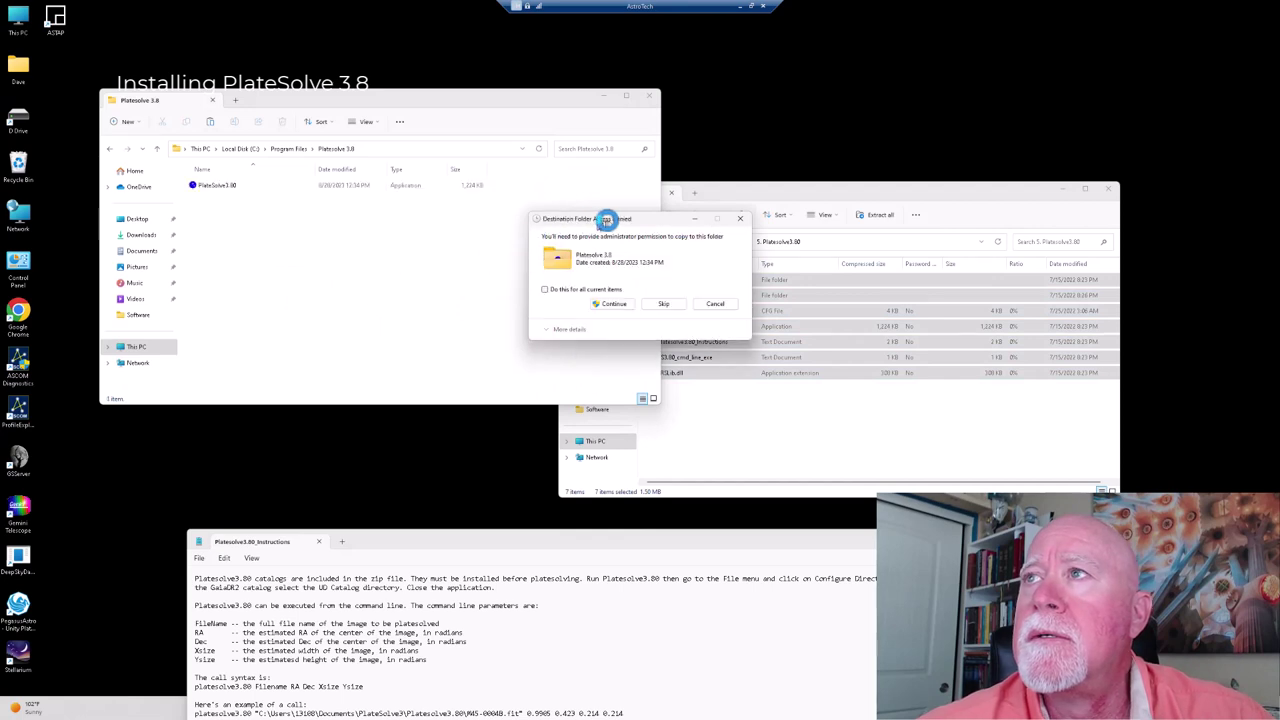
pyautogui.click(620, 306)
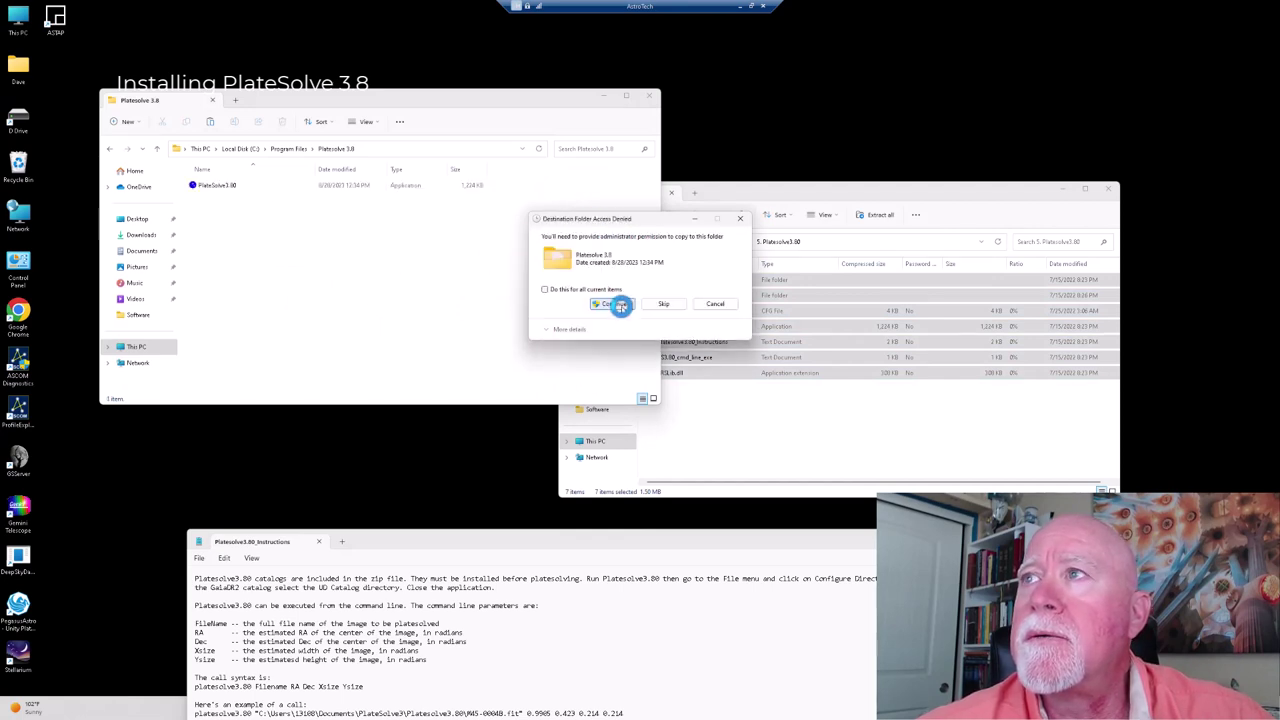
pyautogui.click(618, 303)
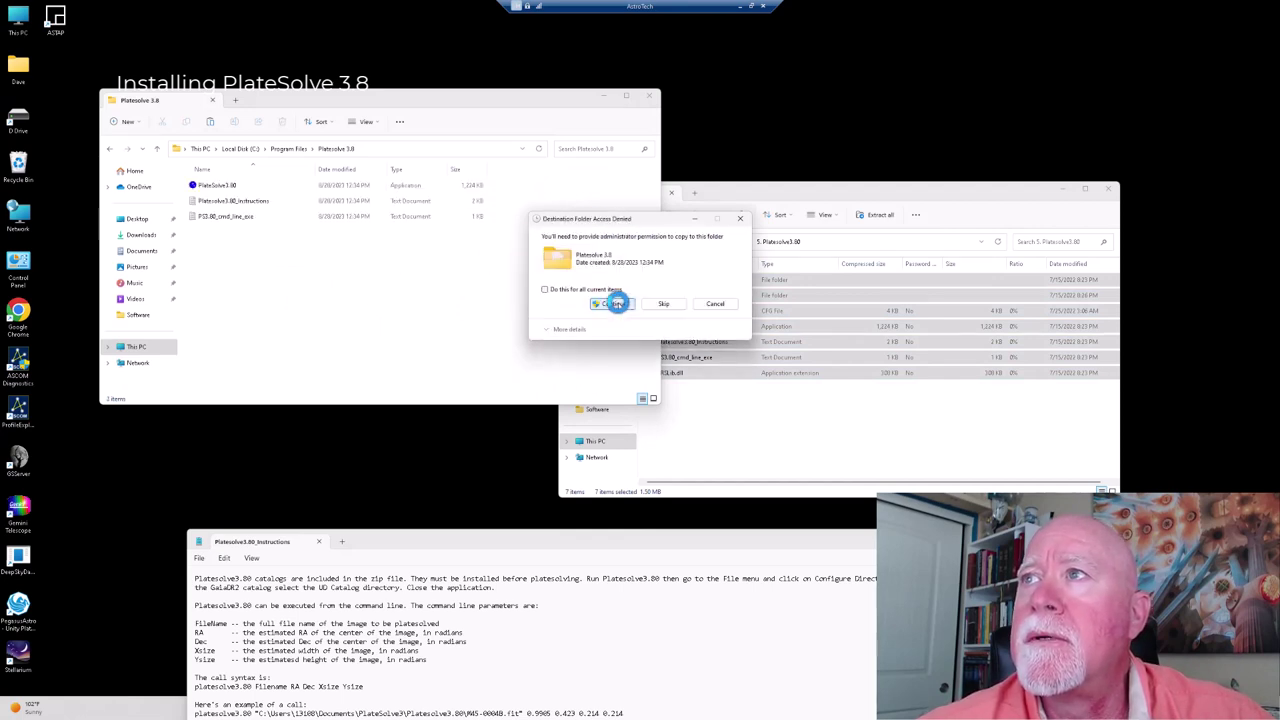
pyautogui.click(618, 303)
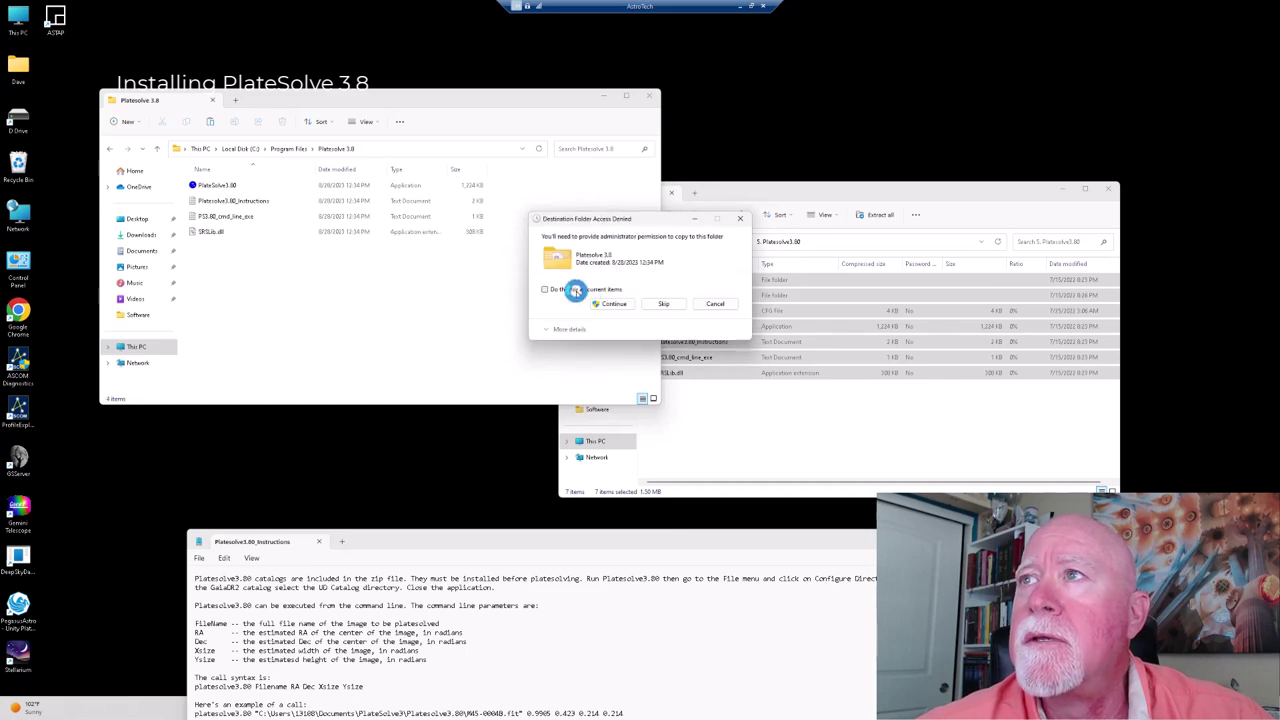
pyautogui.click(575, 290)
pyautogui.click(612, 303)
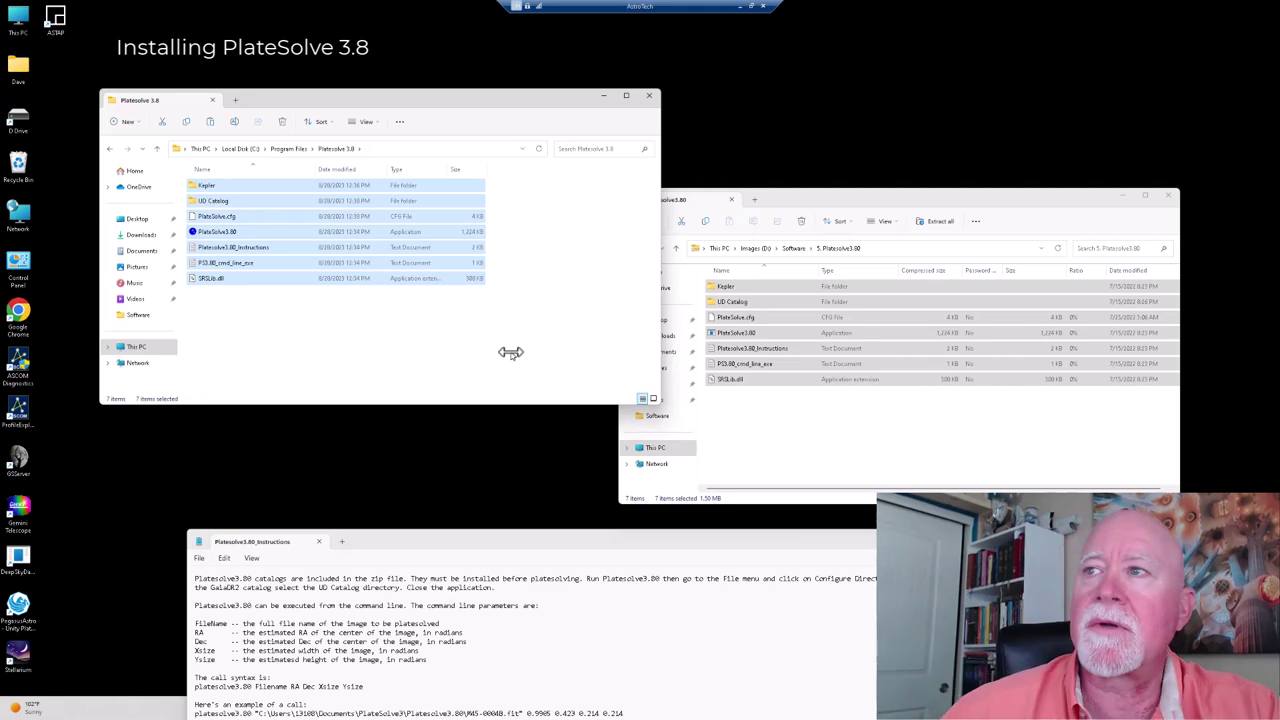
pyautogui.click(293, 316)
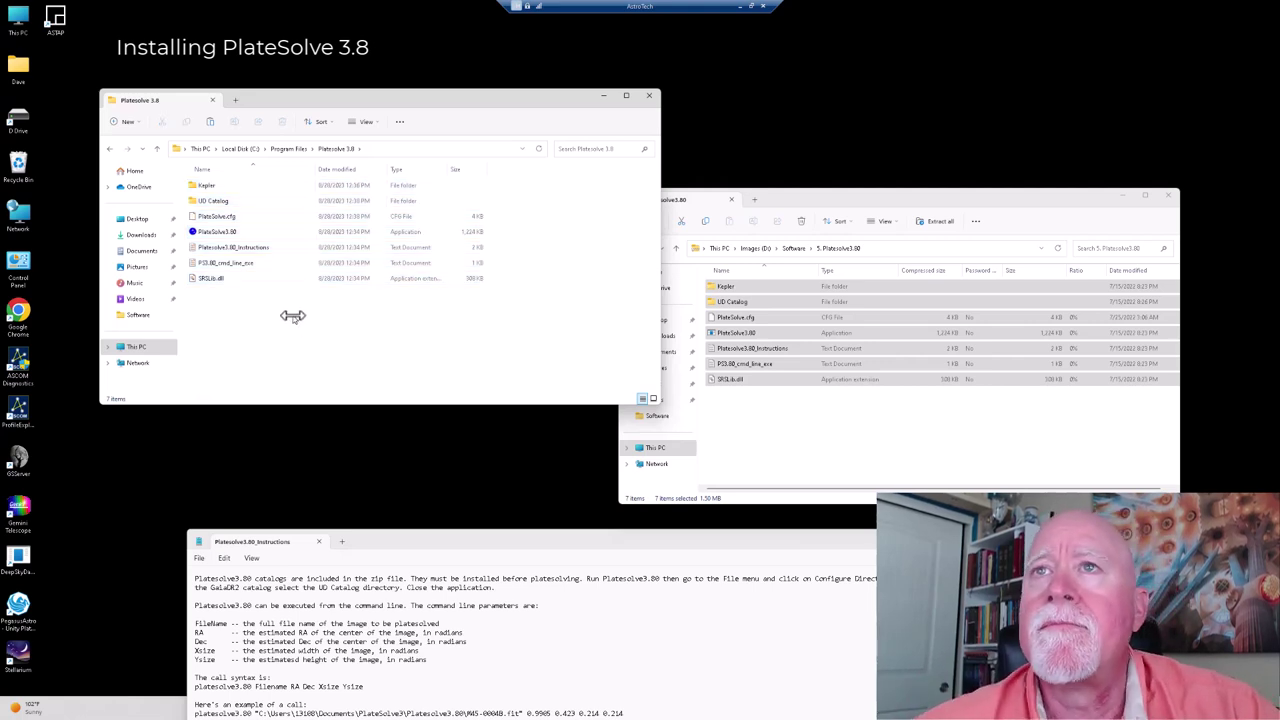
# Run PlateSolve3.80 from the Platesolve 3.8 folder despite the SmartScreen block, and move the Select Catalog Directory dialog clear of the file list.
pyautogui.doubleClick(210, 235)
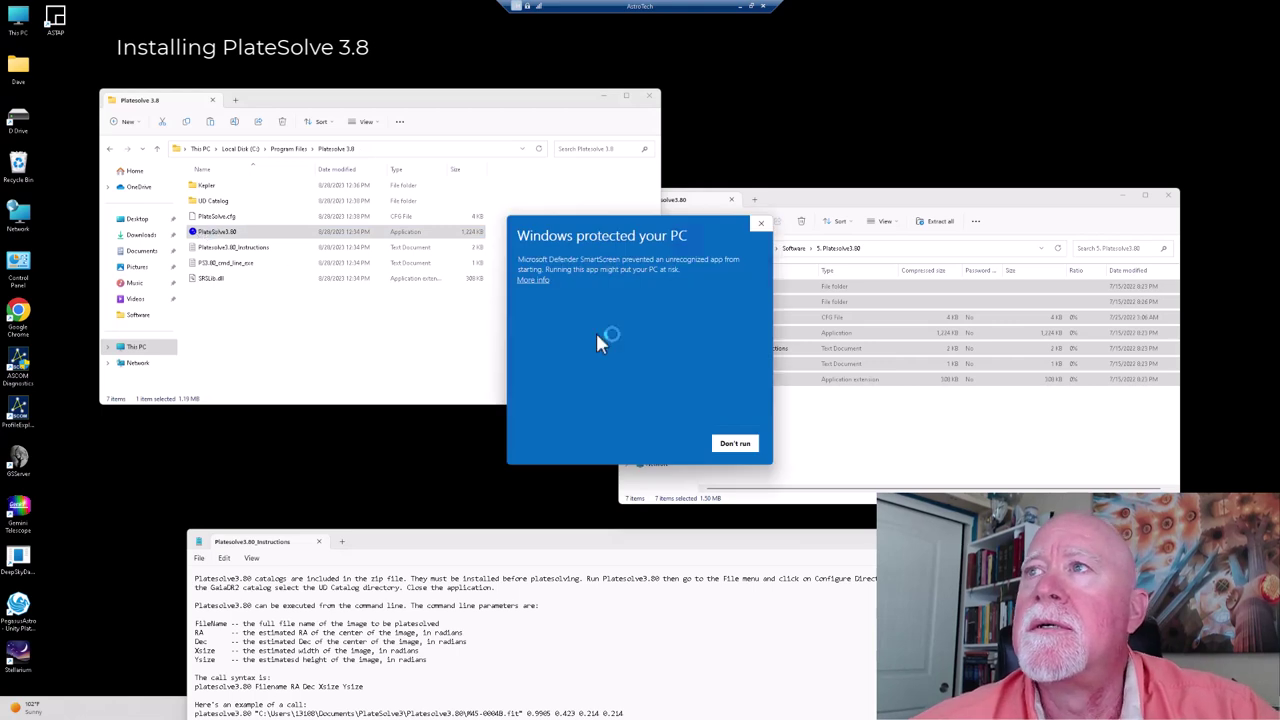
pyautogui.click(534, 279)
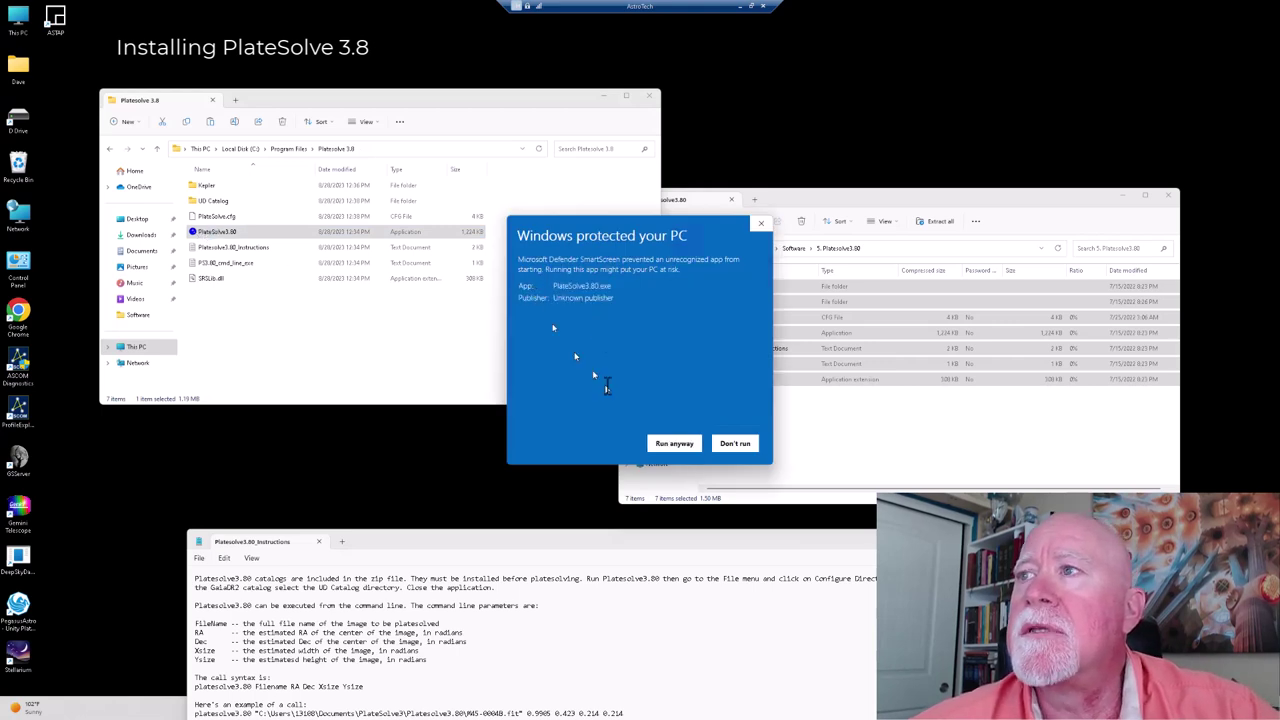
pyautogui.click(660, 443)
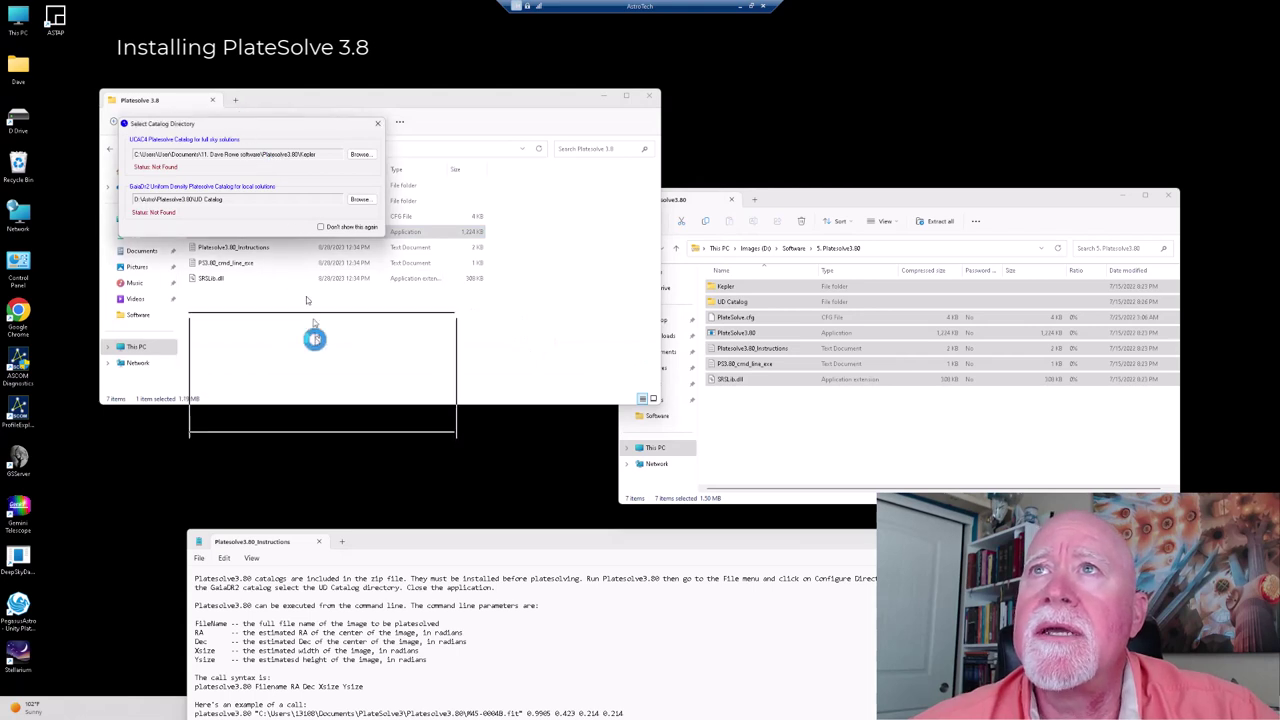
pyautogui.moveTo(314, 305); pyautogui.dragTo(307, 368)
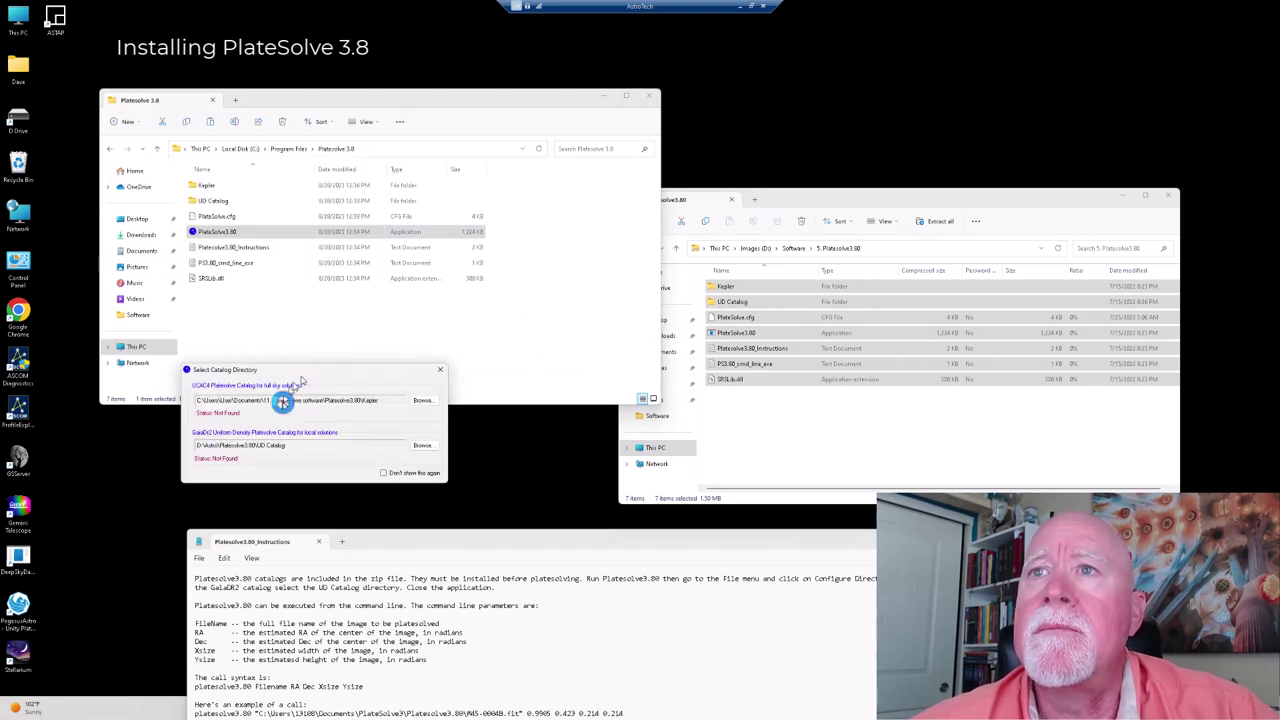
# Browse for the UCAC4 PlateSolve catalog directory inside Program Files on Local Disk (C:).
pyautogui.click(419, 401)
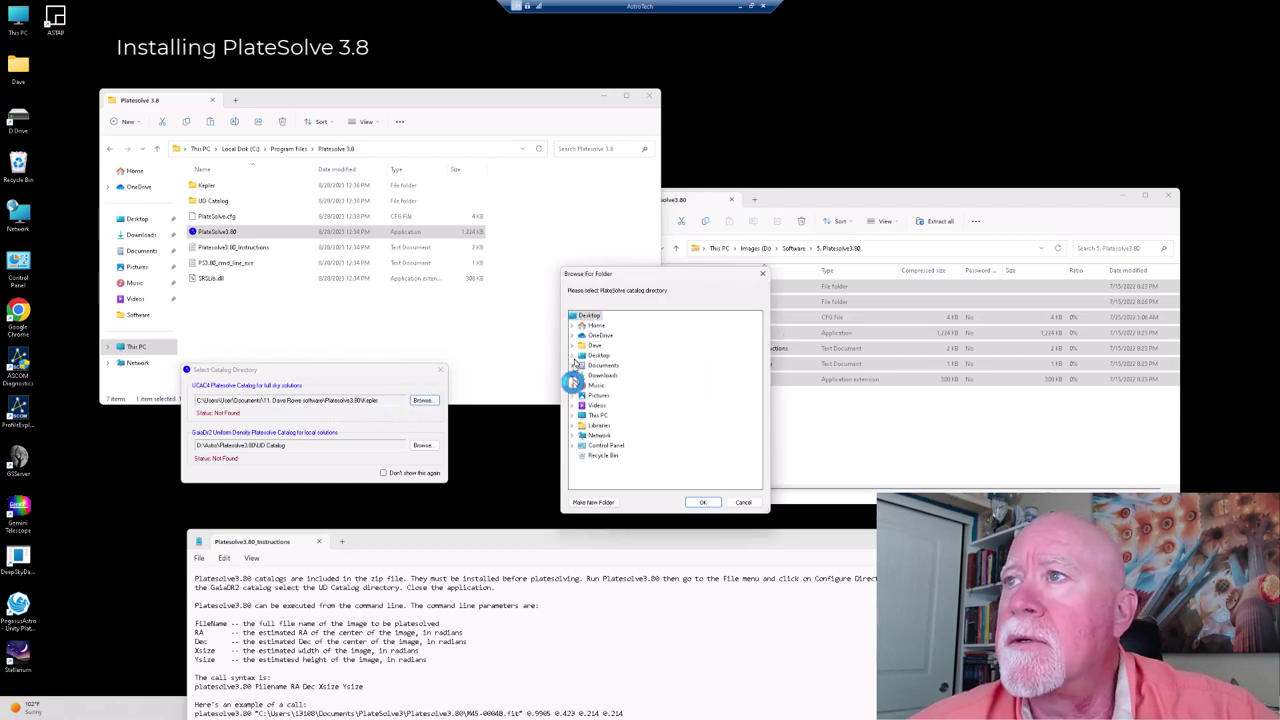
pyautogui.click(572, 415)
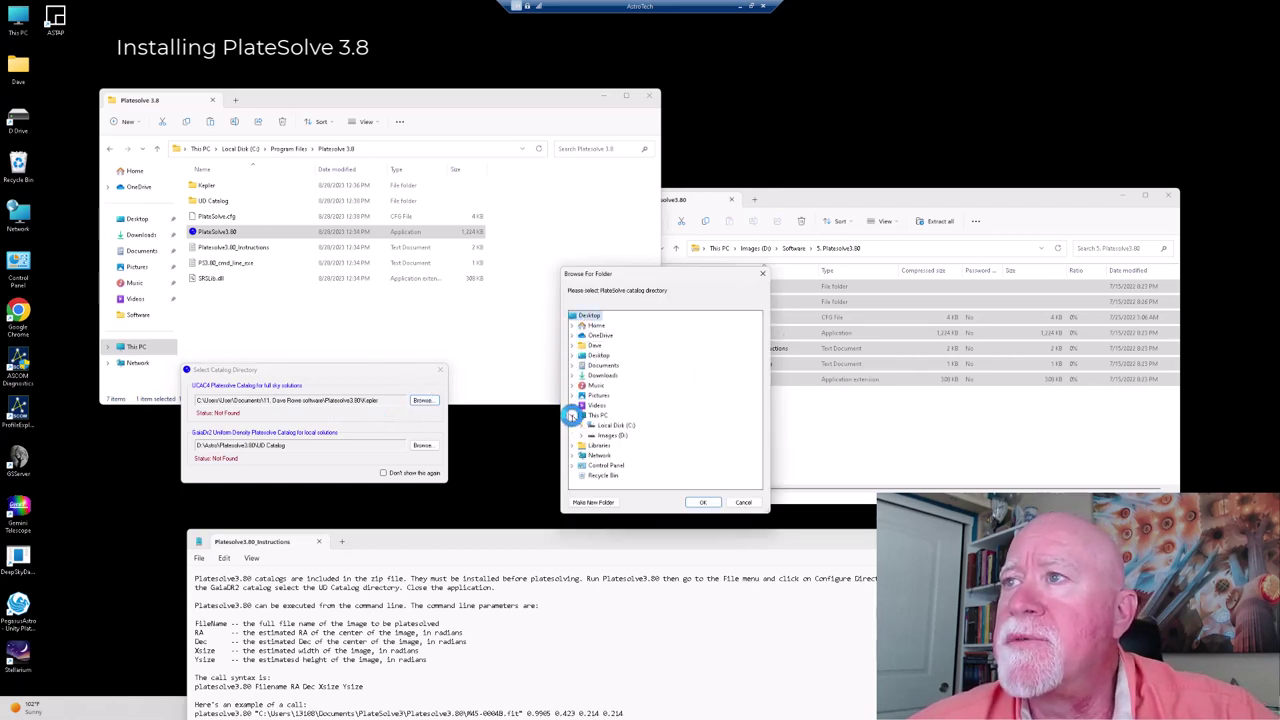
pyautogui.click(580, 426)
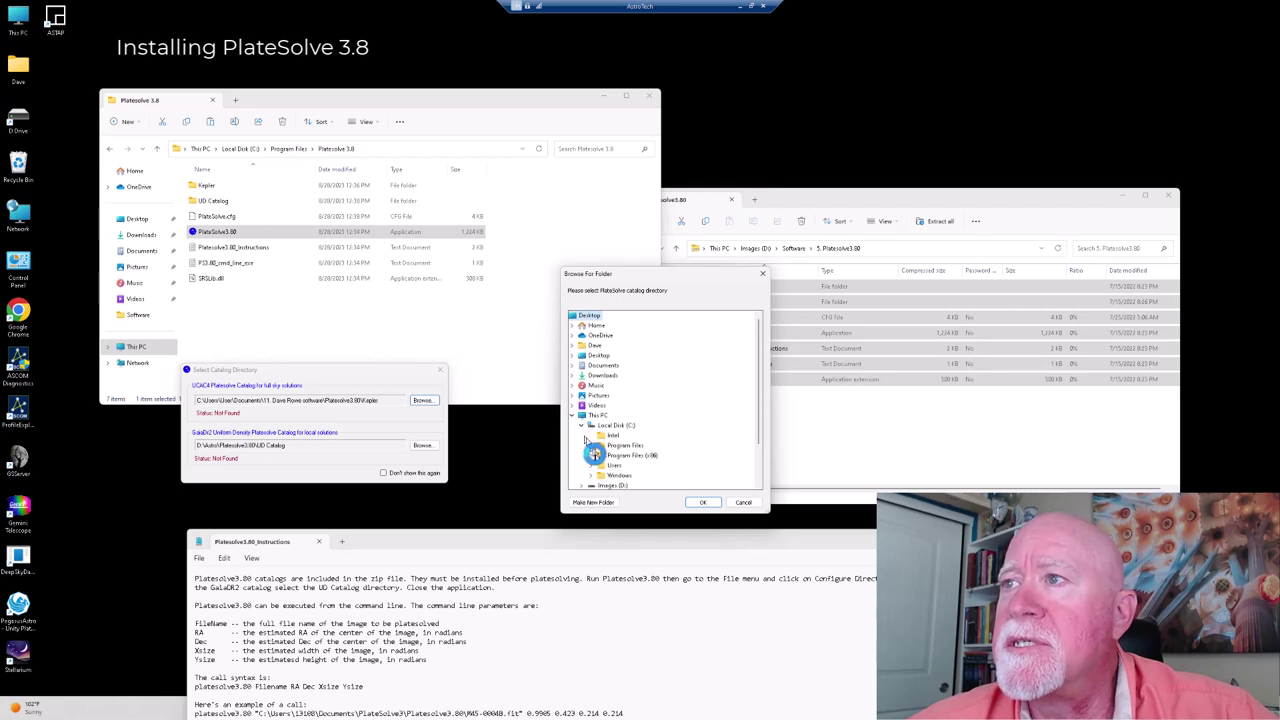
pyautogui.click(589, 445)
pyautogui.scroll(-3, 655, 425)
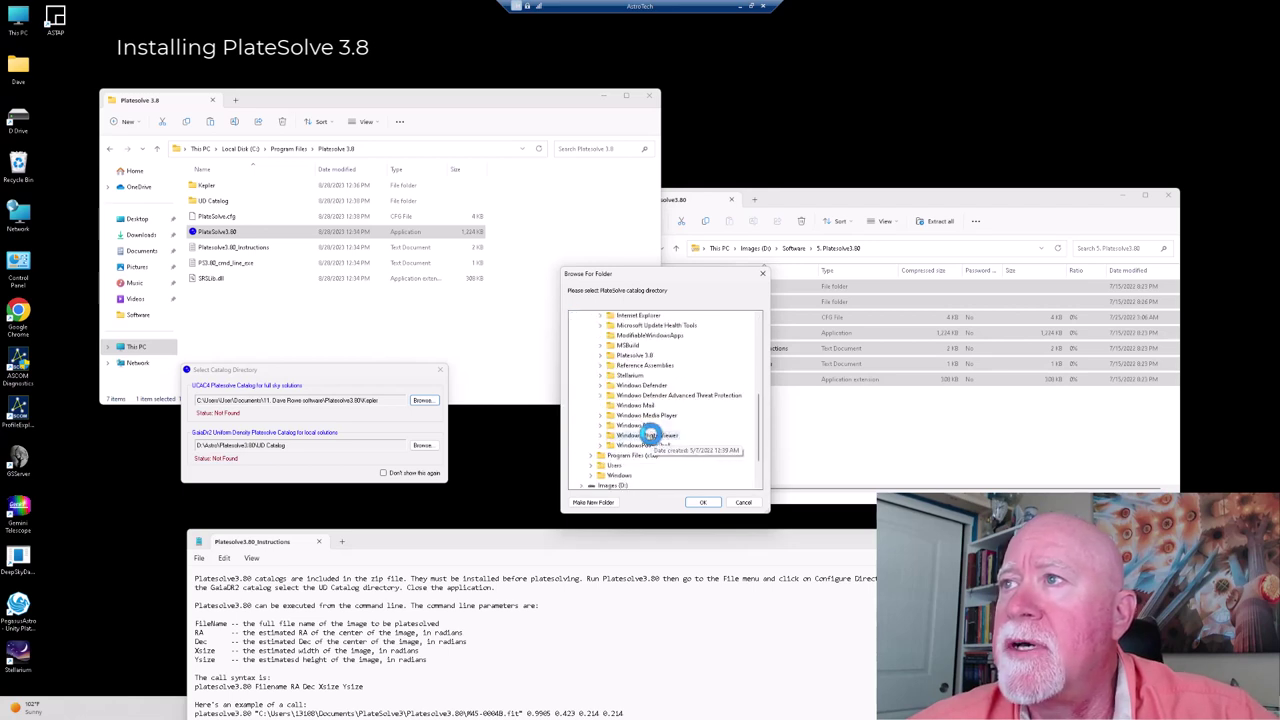
# Try to set the UCAC4 catalog directory to the Kepler folder inside Program Files\Platesolve 3.8.
pyautogui.scroll(1, 645, 408)
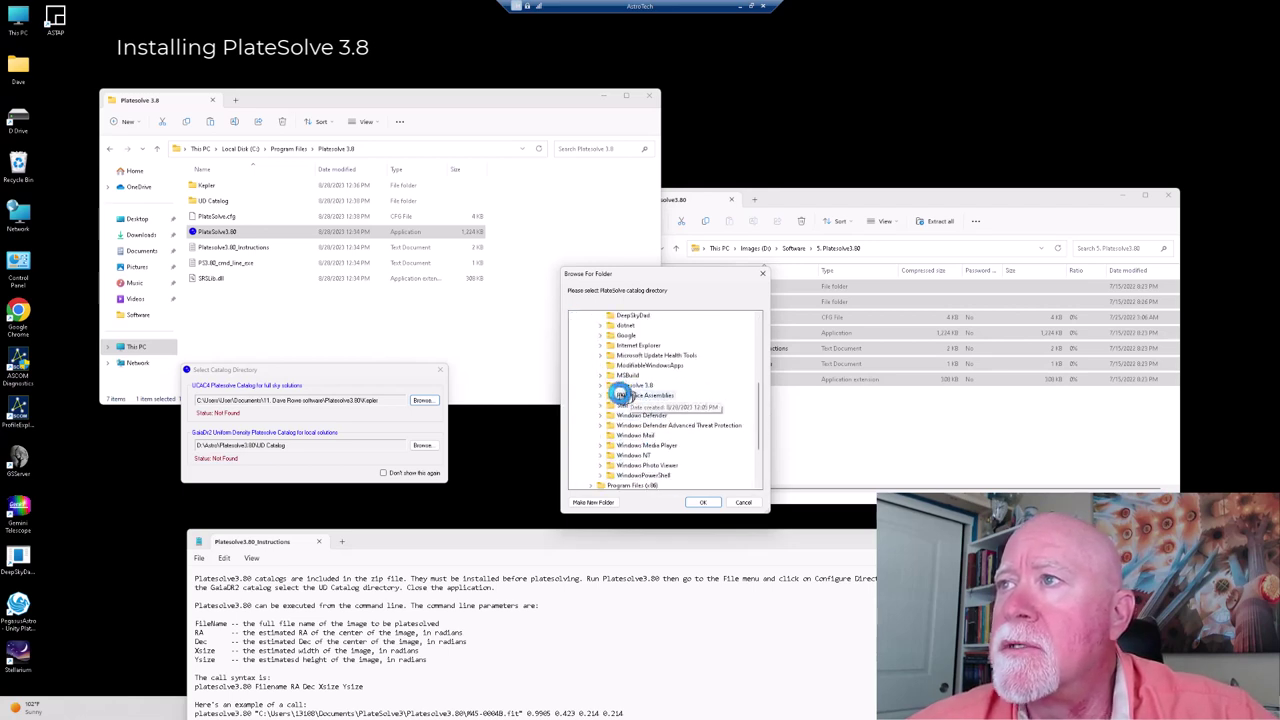
pyautogui.click(600, 385)
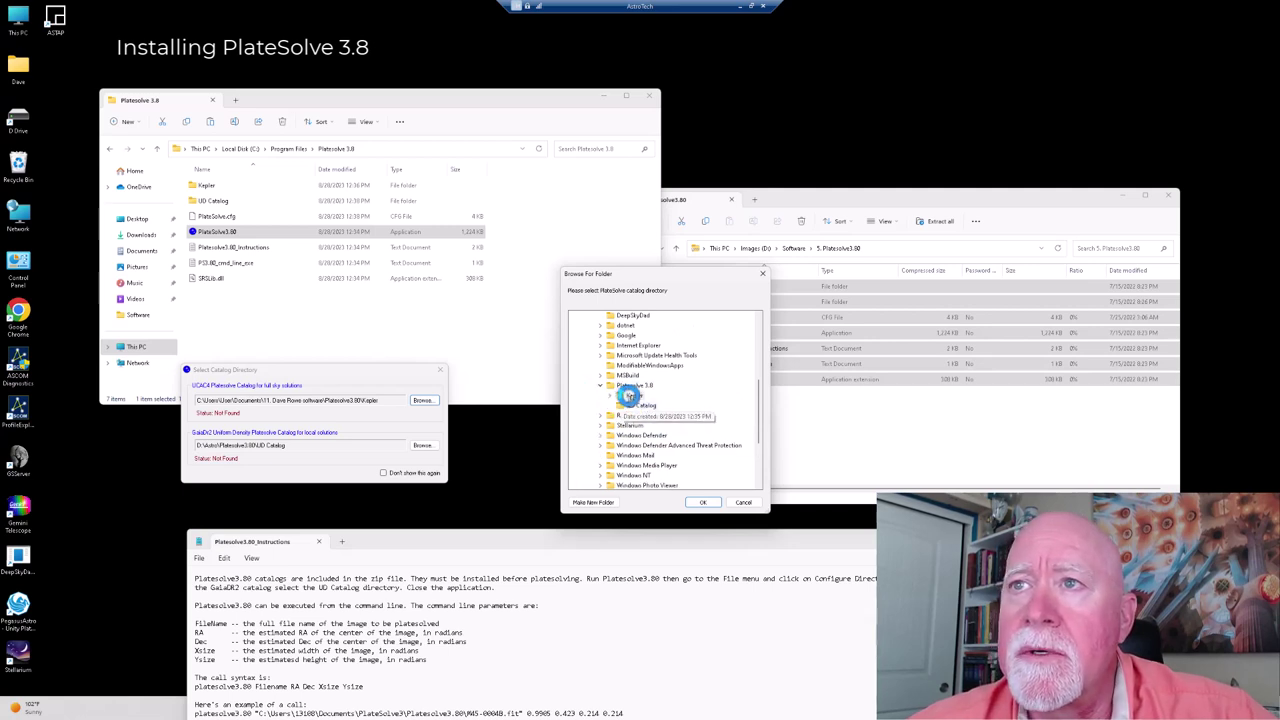
pyautogui.doubleClick(627, 396)
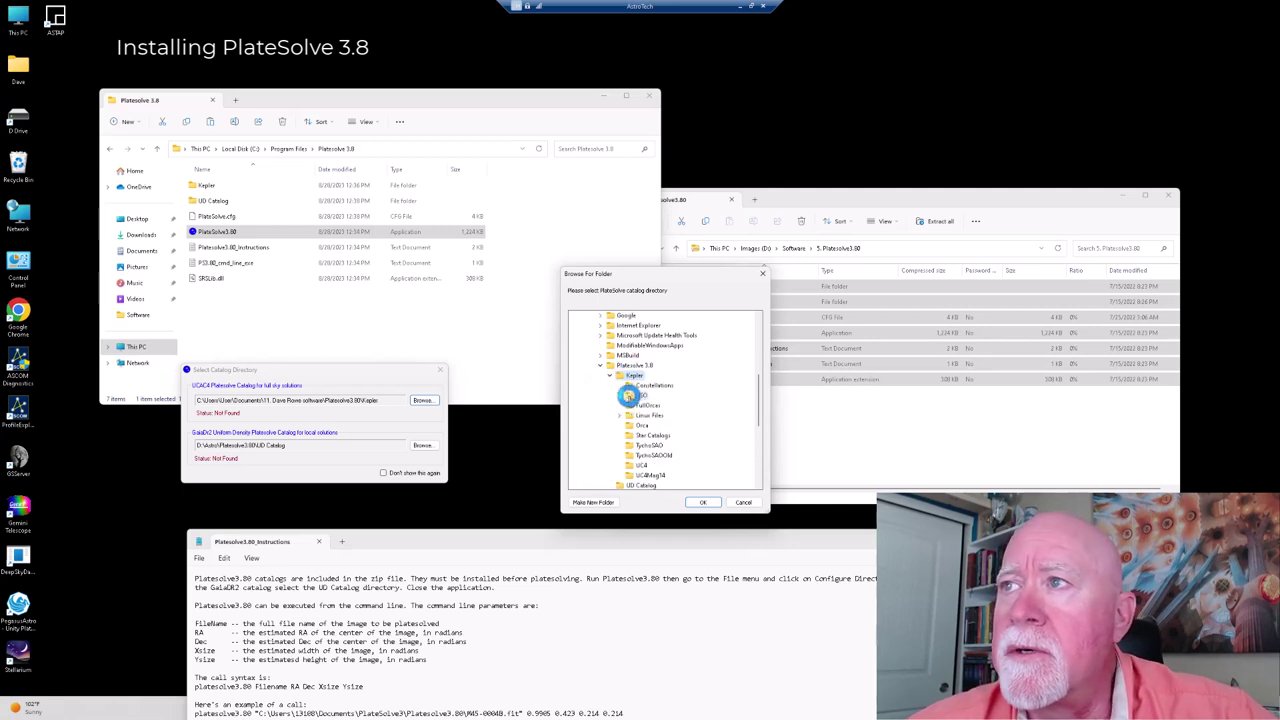
pyautogui.click(701, 502)
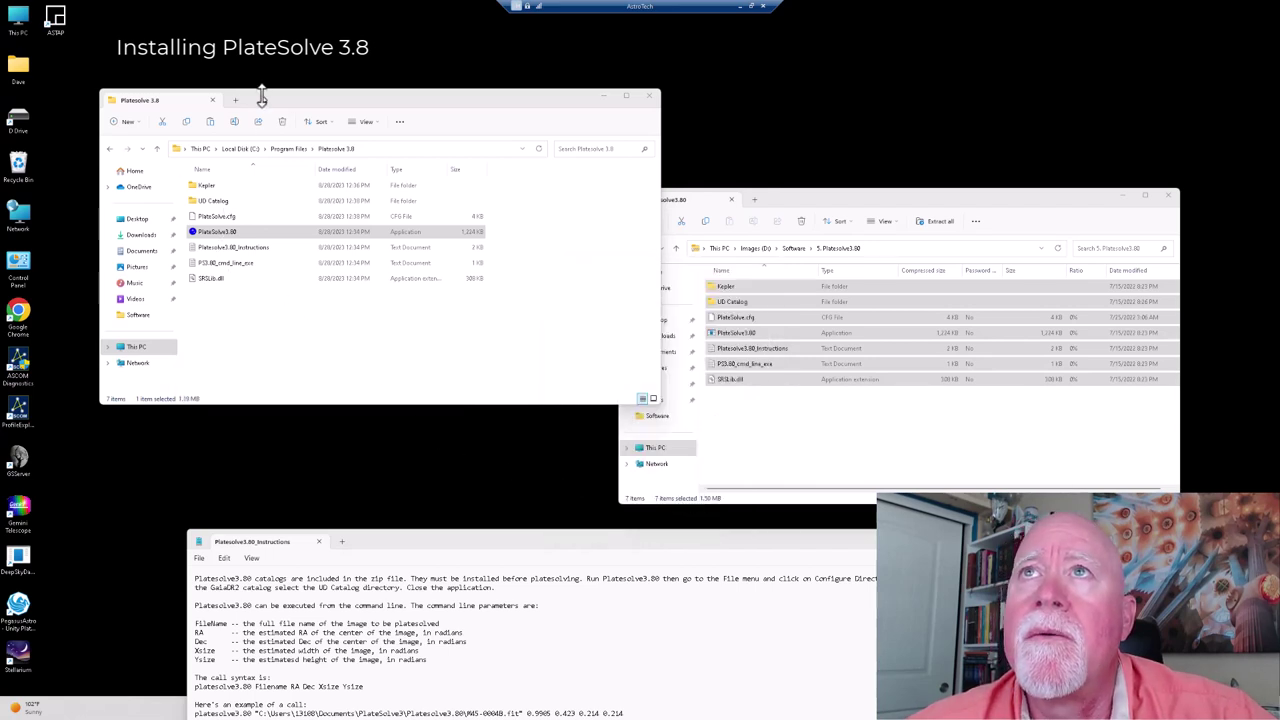
# Move the Explorer window and catalog dialog clear of each other, and retry assigning Platesolve 3.8's Kepler folder as the UCAC4 catalog.
pyautogui.moveTo(261, 95); pyautogui.dragTo(214, 82)
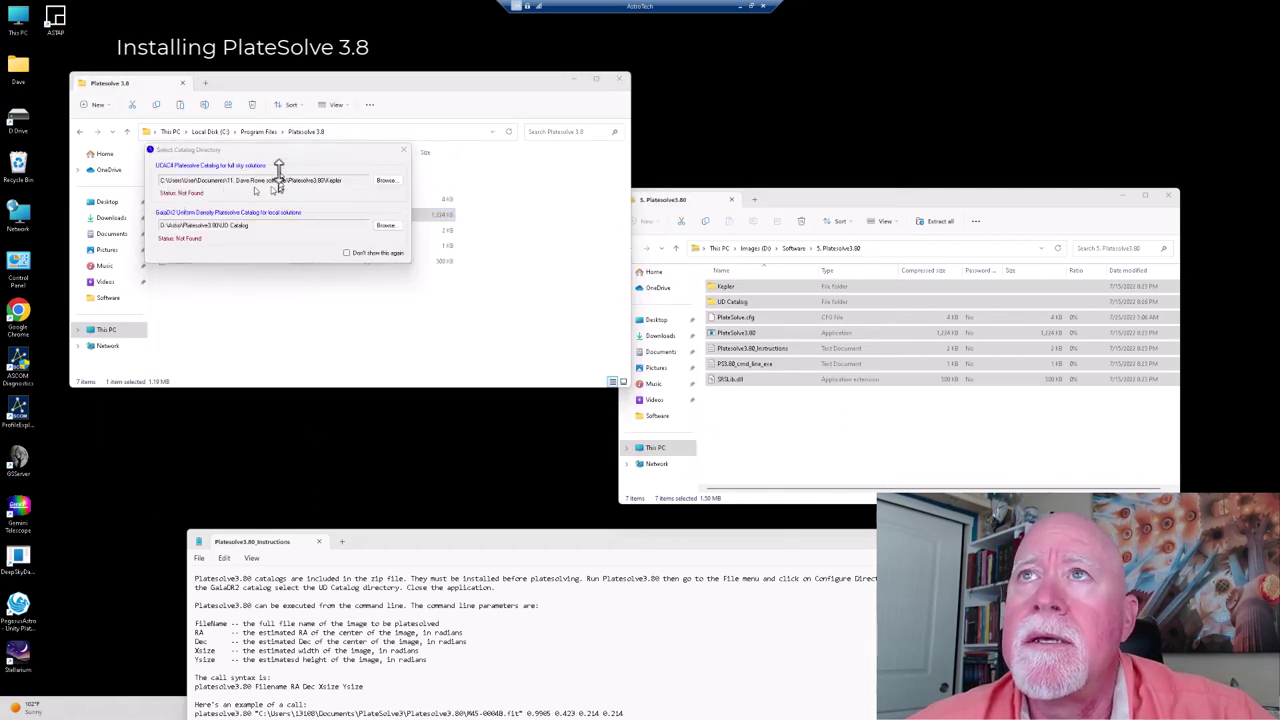
pyautogui.moveTo(276, 150); pyautogui.dragTo(337, 345)
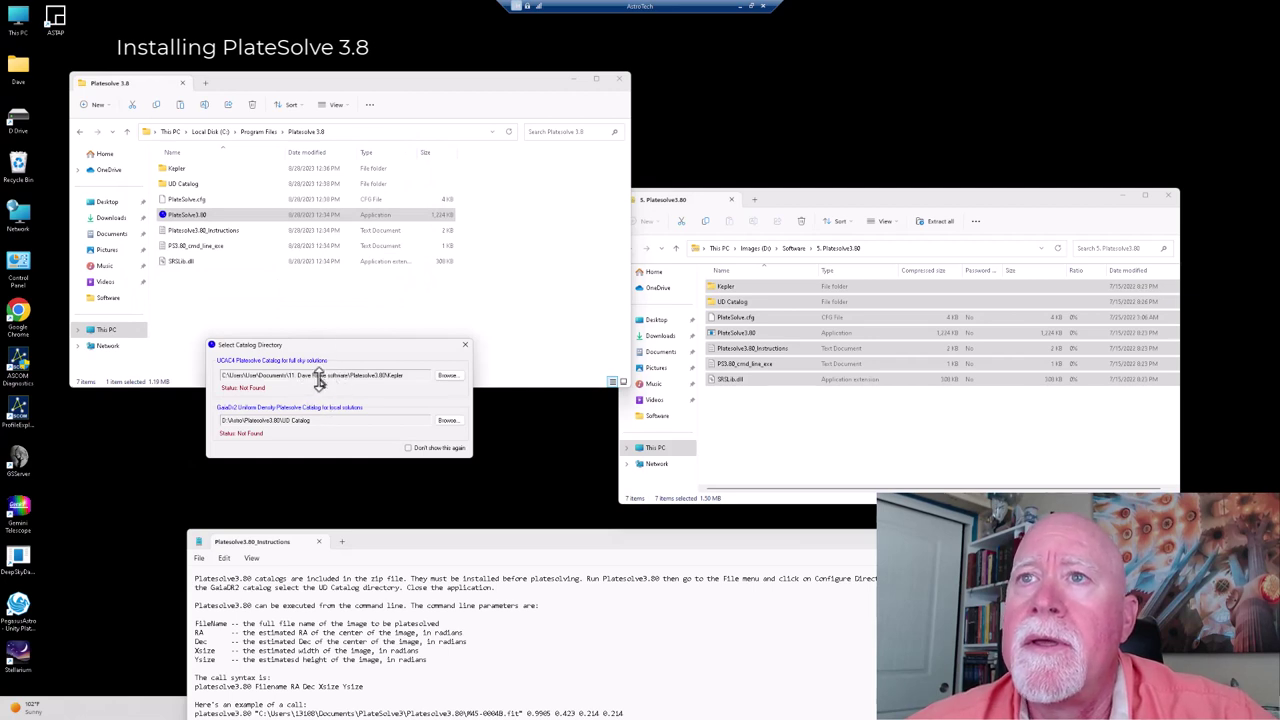
pyautogui.click(448, 375)
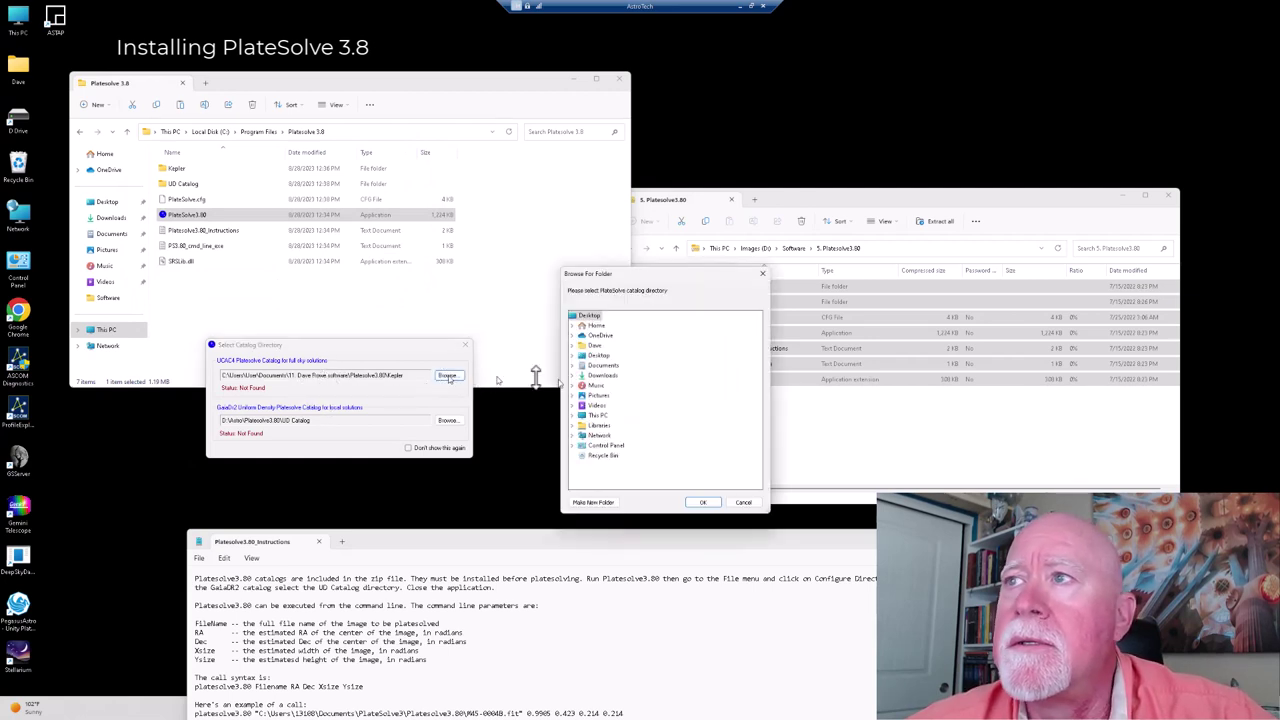
pyautogui.click(572, 415)
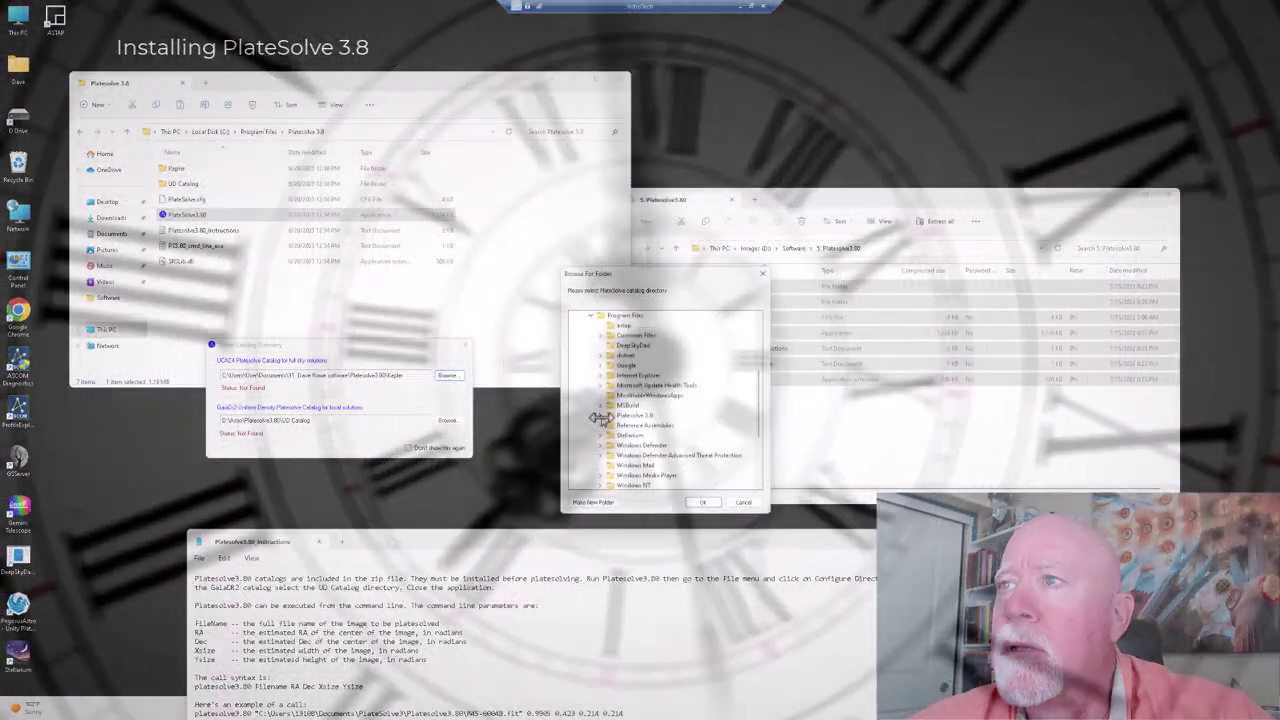
pyautogui.click(600, 415)
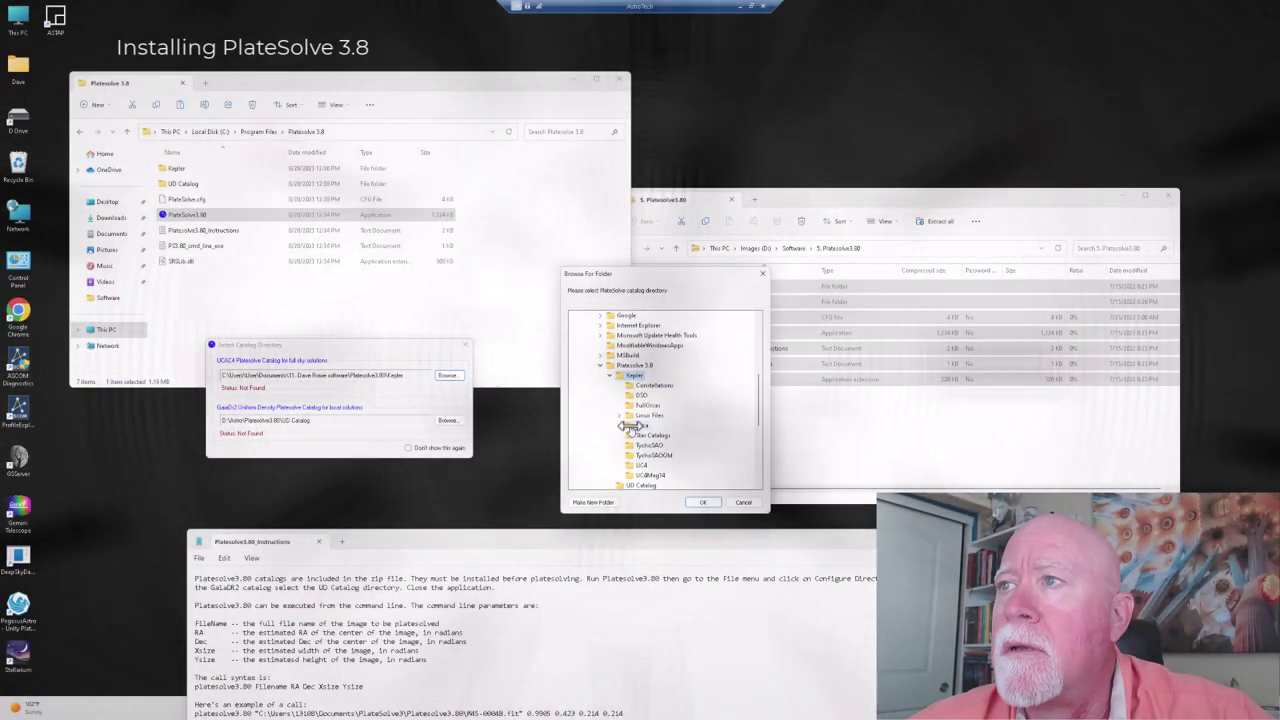
pyautogui.doubleClick(628, 427)
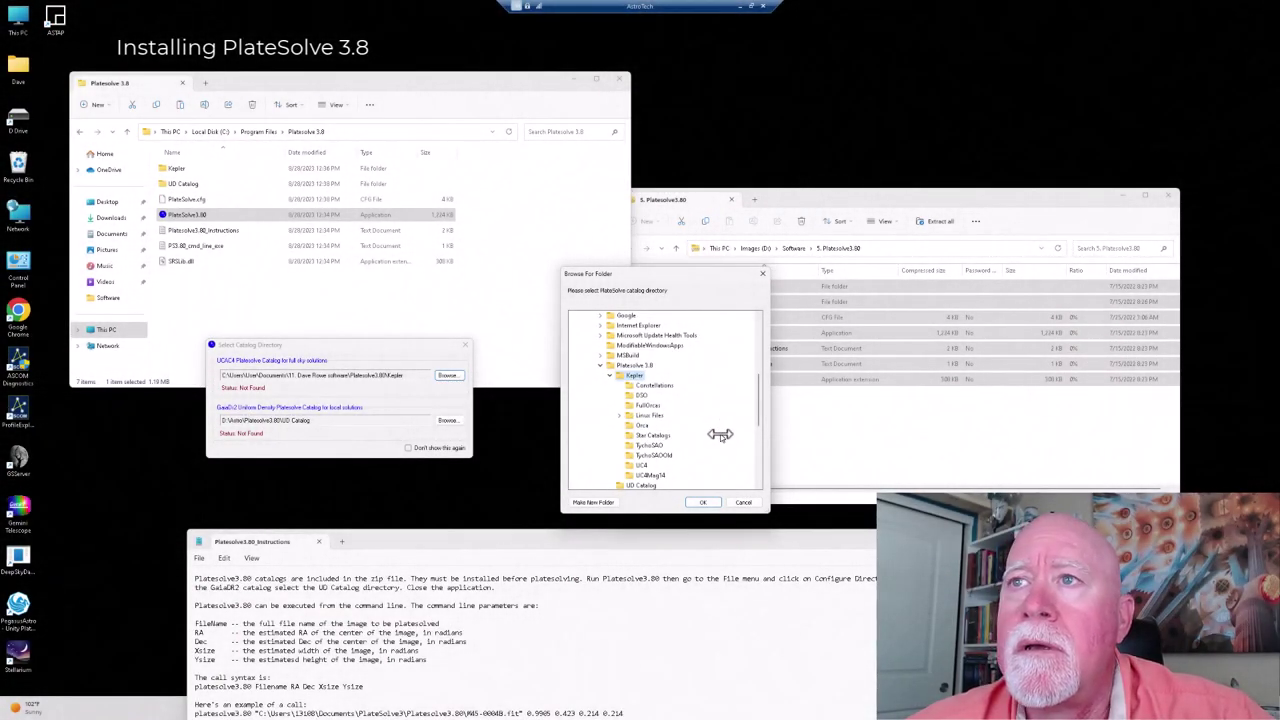
pyautogui.click(710, 502)
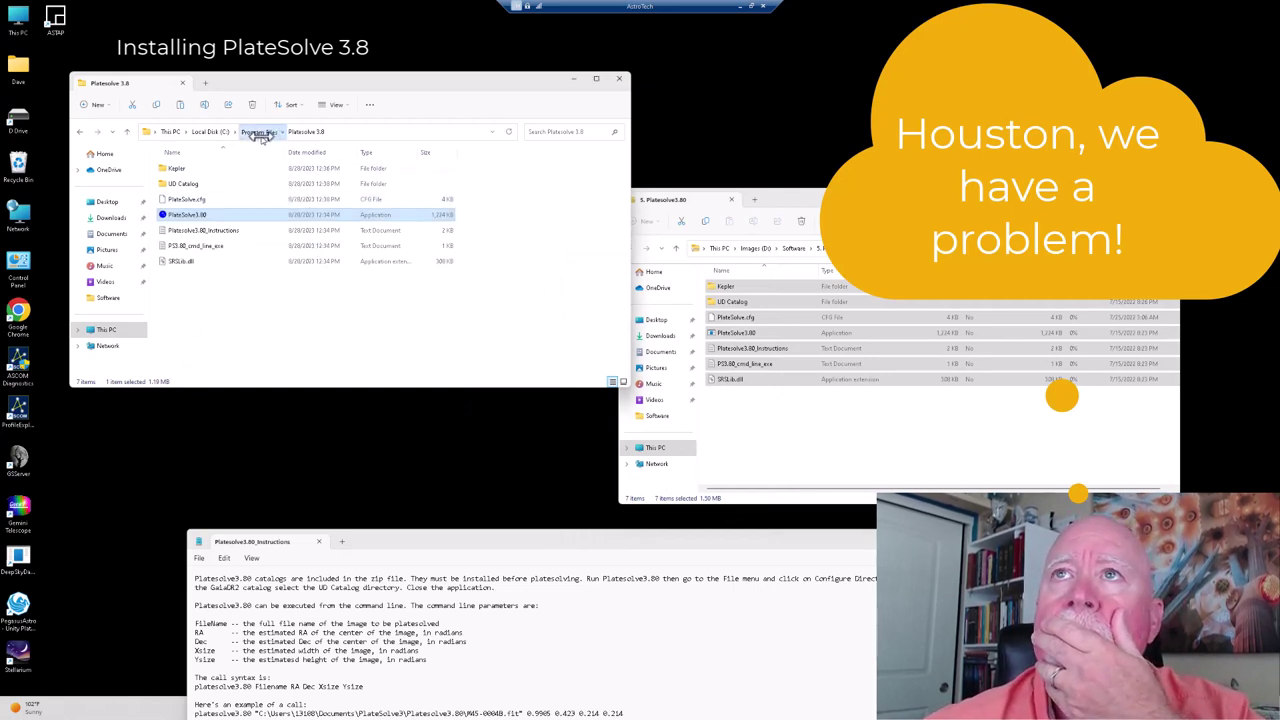
# Try to rename the Platesolve 3.8 folder in Program Files to "Platesolve 3" with administrator permission.
pyautogui.click(260, 136)
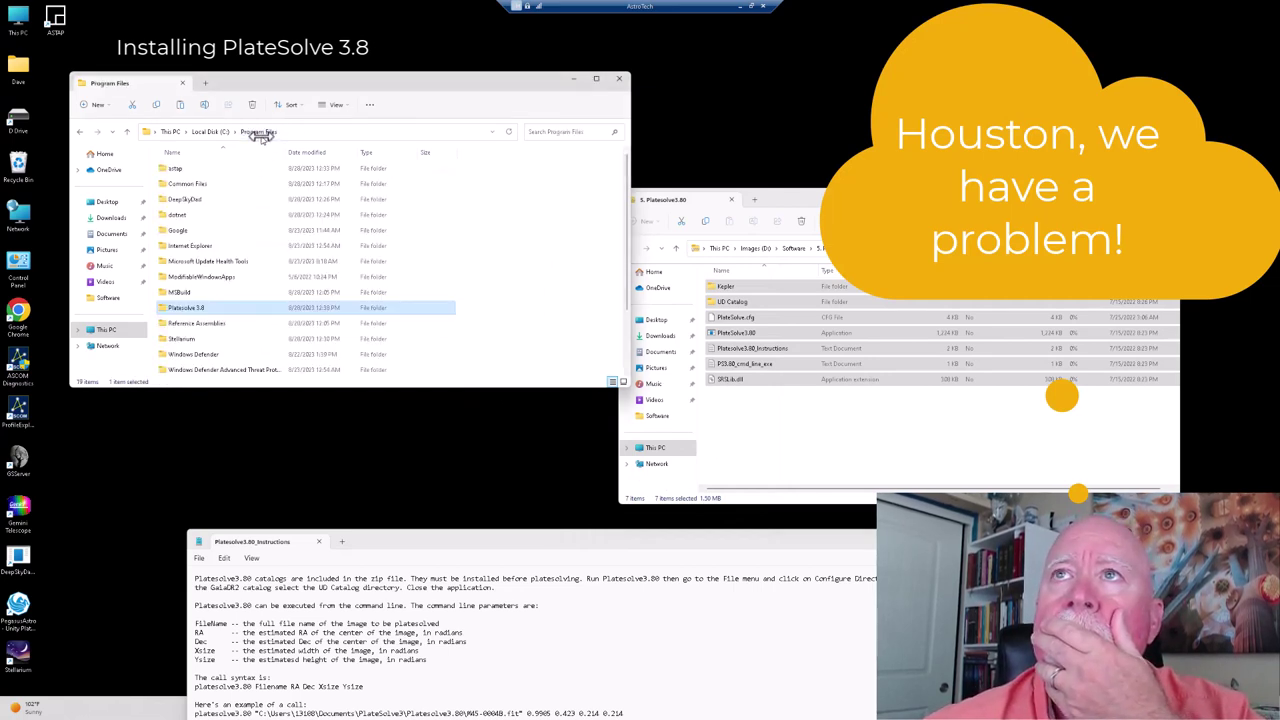
pyautogui.click(200, 309)
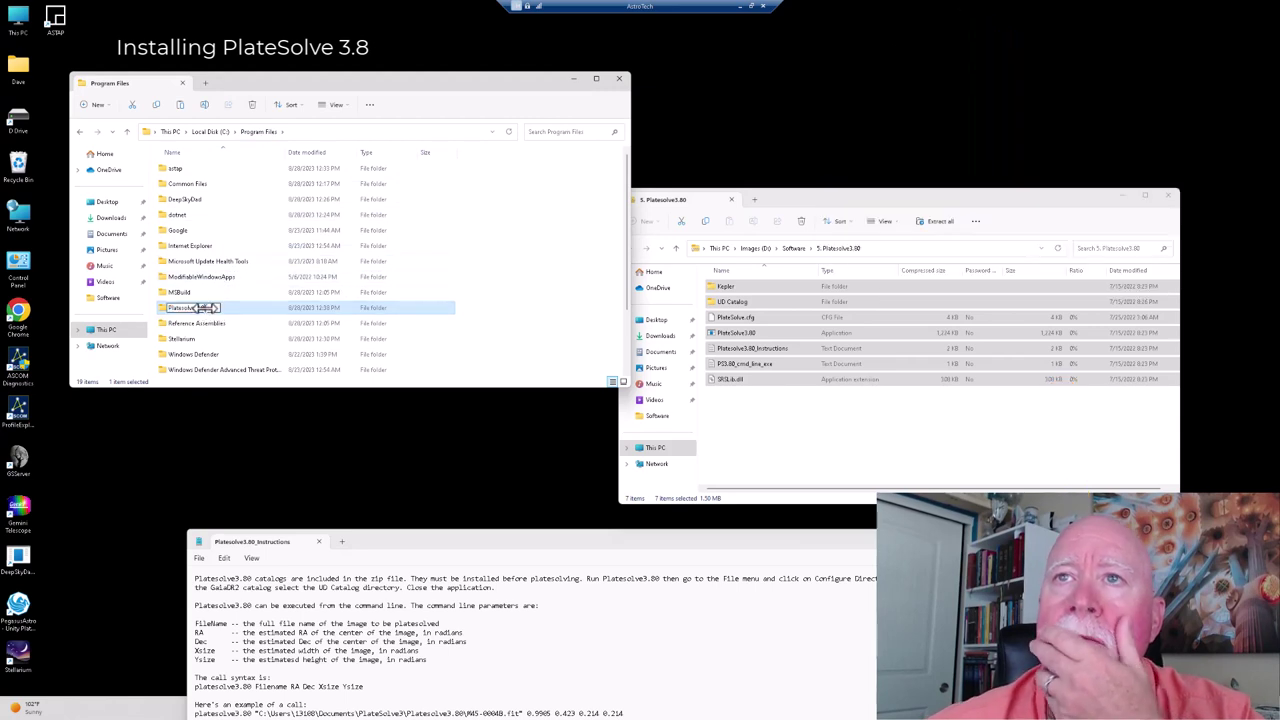
pyautogui.click(205, 308)
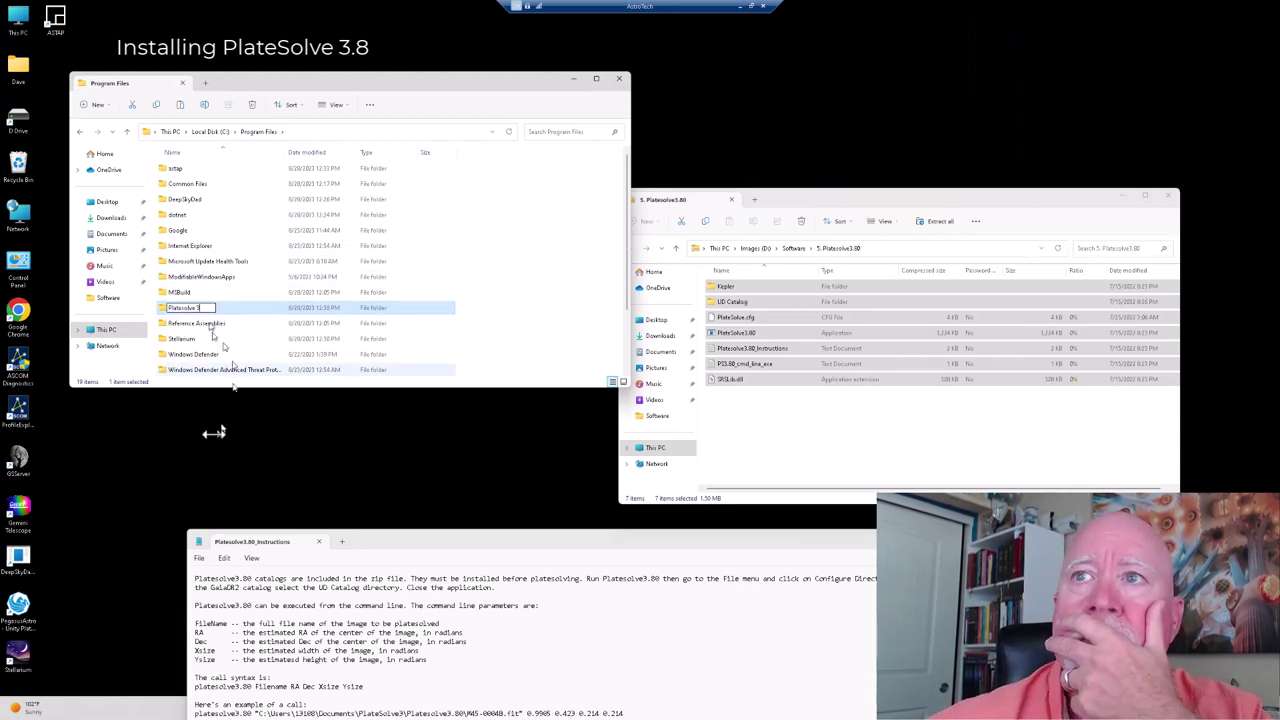
pyautogui.press('Return')
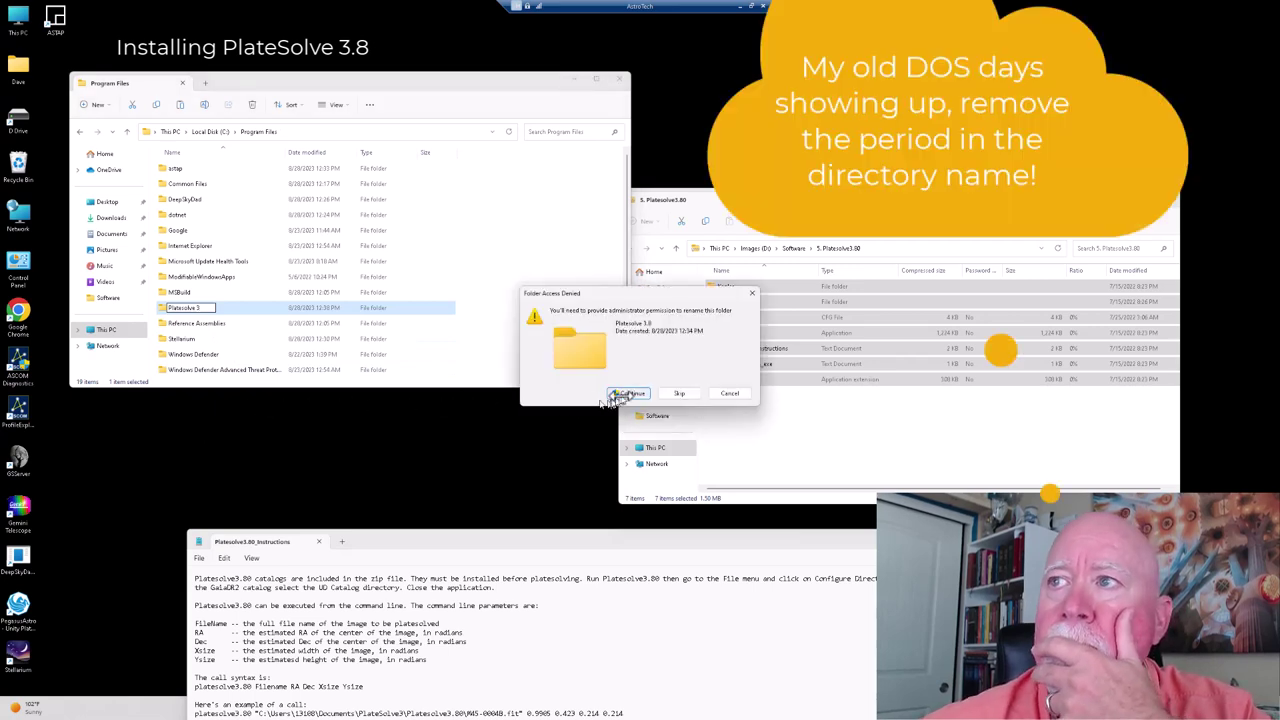
pyautogui.click(628, 393)
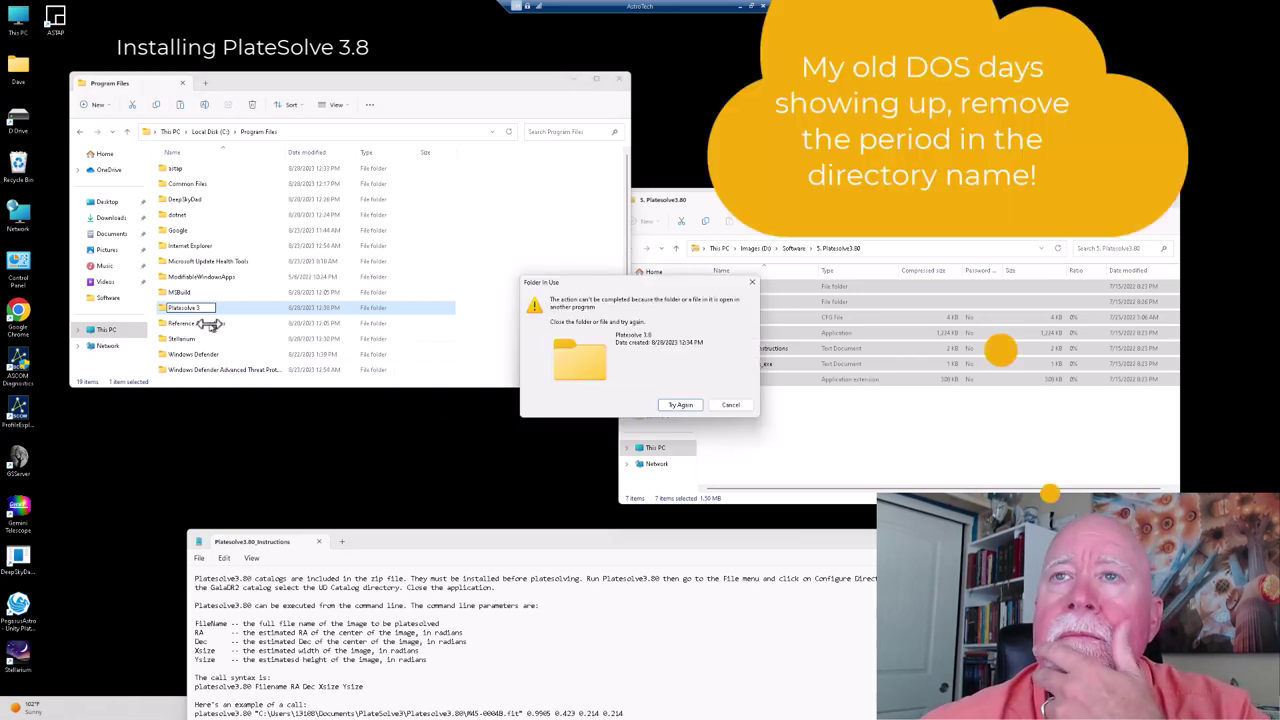
pyautogui.click(672, 405)
pyautogui.click(772, 409)
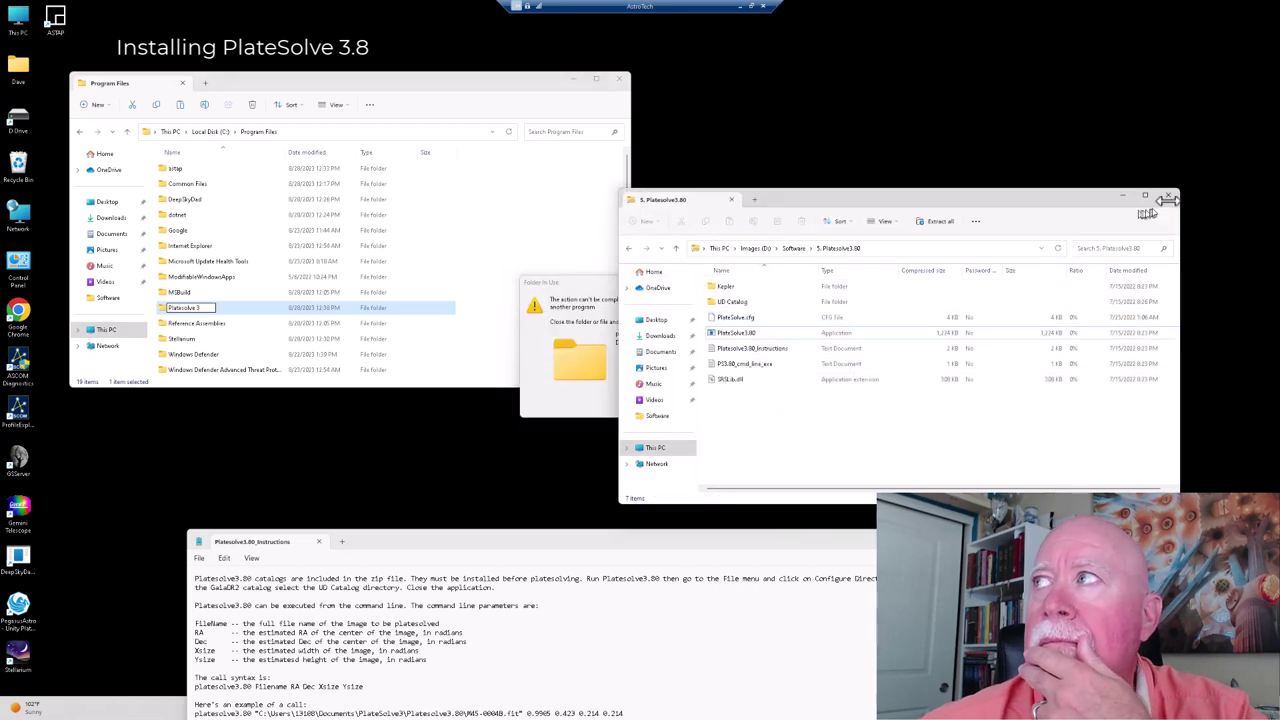
# Close the 5. Platesolve3.80 source folder window, cancel the pending rename, and move the Program Files window toward the middle of the desktop.
pyautogui.click(1170, 200)
pyautogui.click(720, 404)
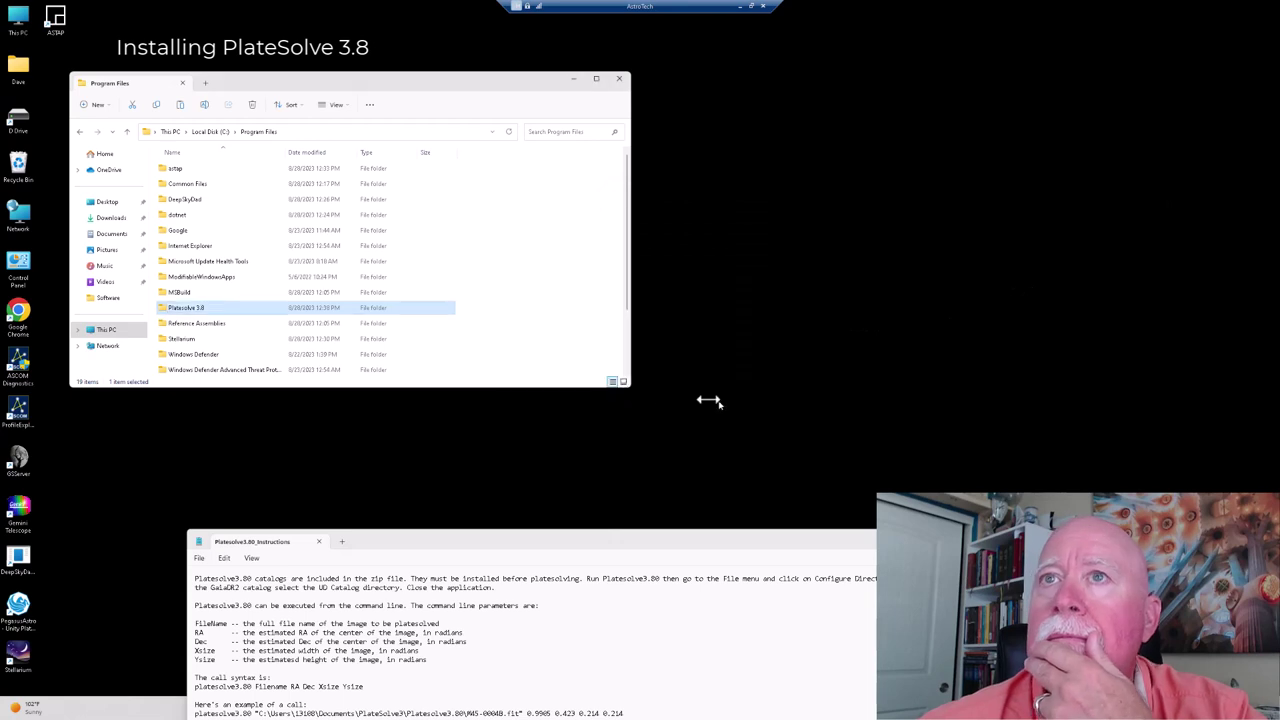
pyautogui.click(216, 293)
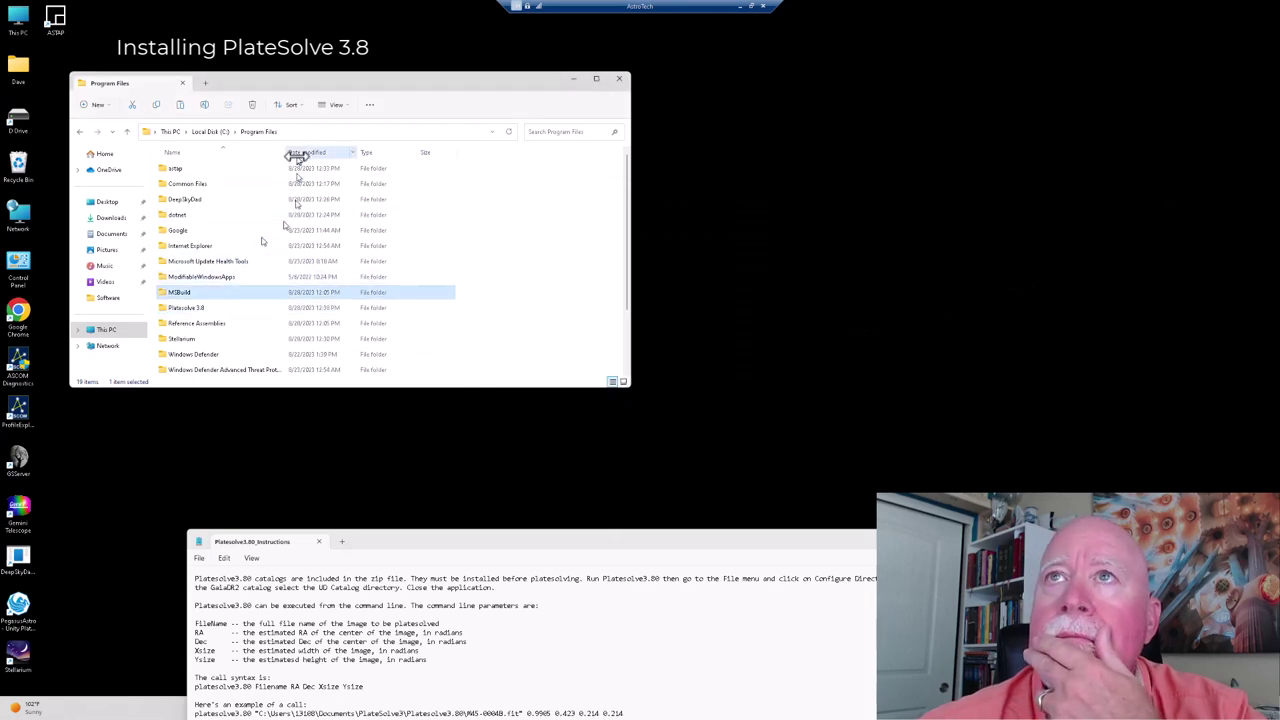
pyautogui.moveTo(280, 86); pyautogui.dragTo(604, 140)
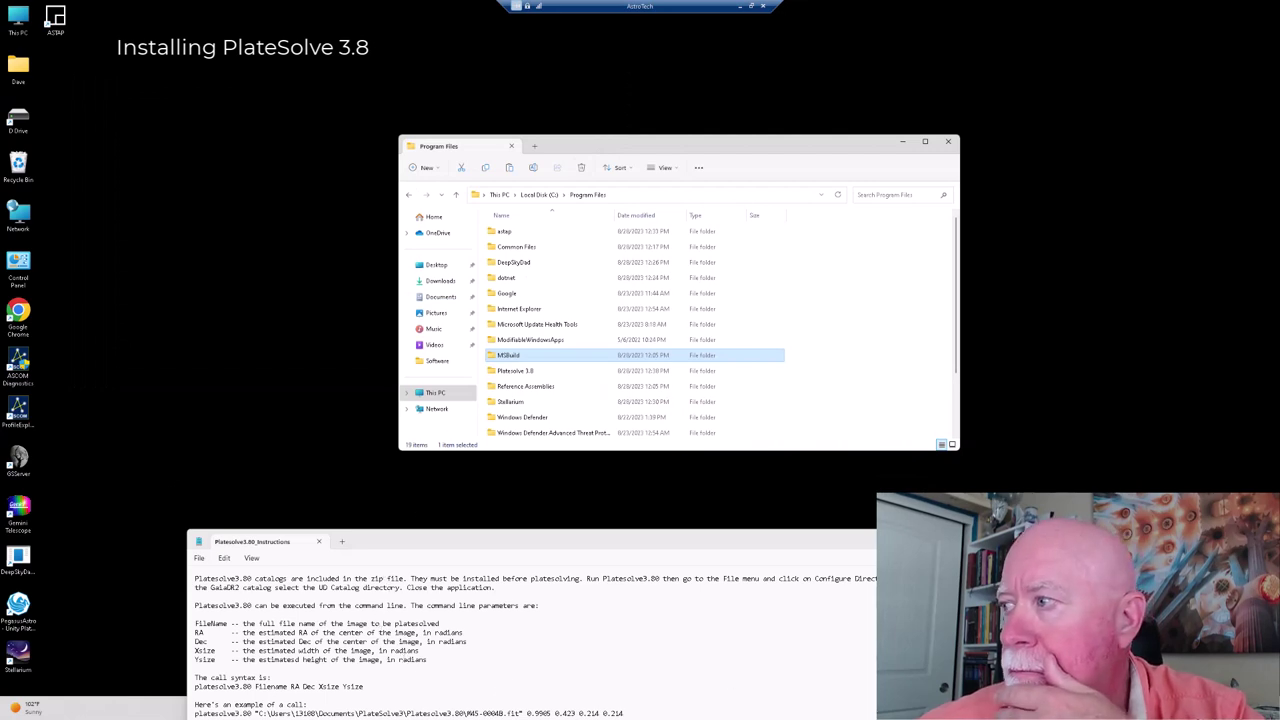
# Close all running PlateSolve 3.80 instances, quitting the application from its error dialogs.
pyautogui.press('super')
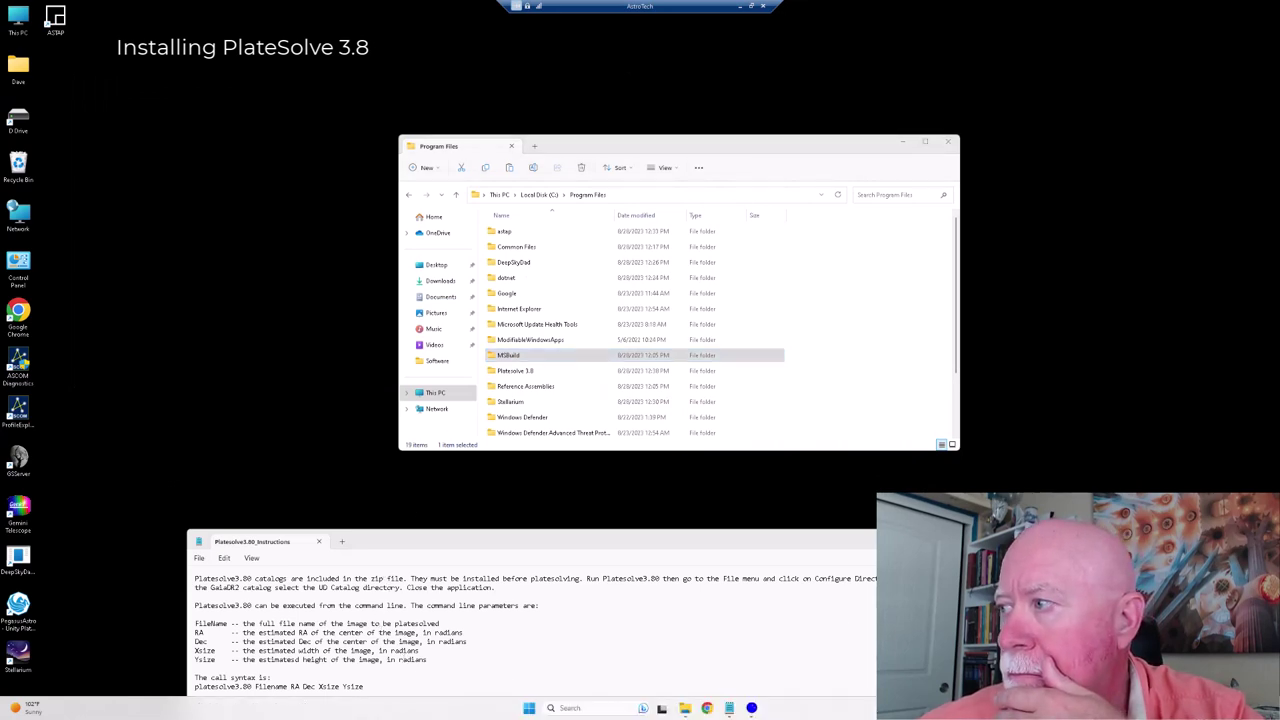
pyautogui.moveTo(752, 708)
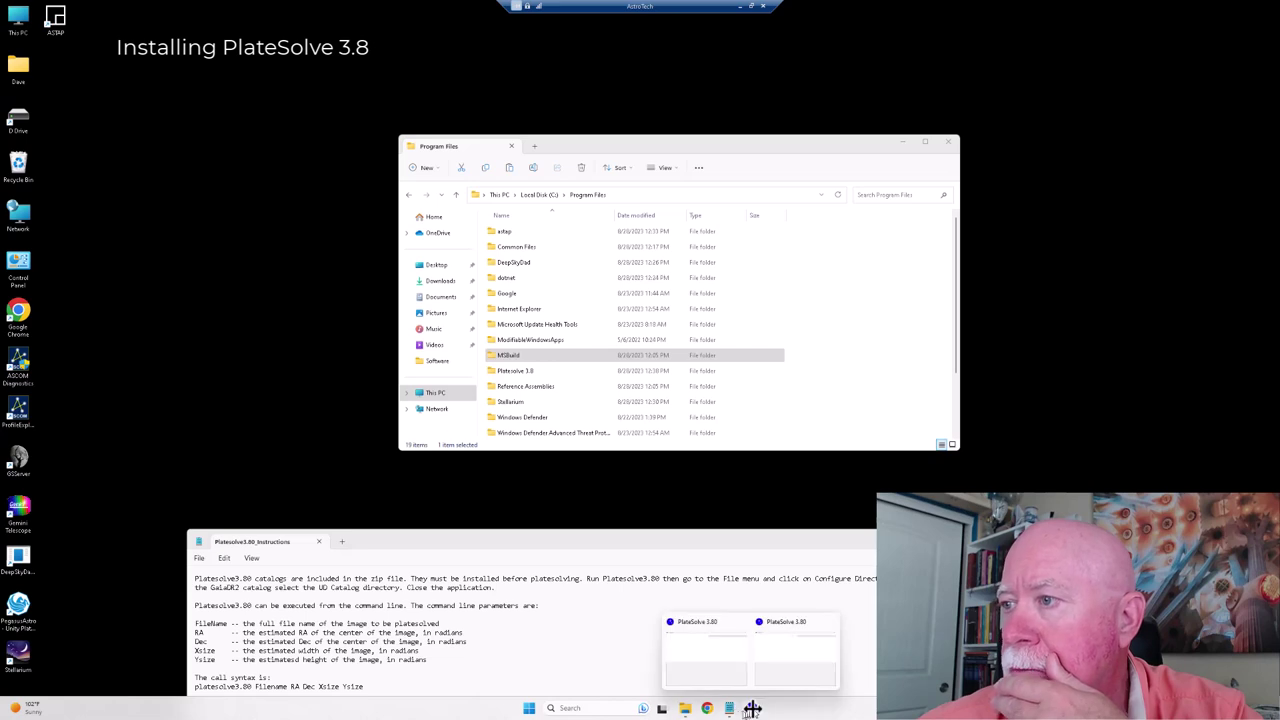
pyautogui.click(785, 660)
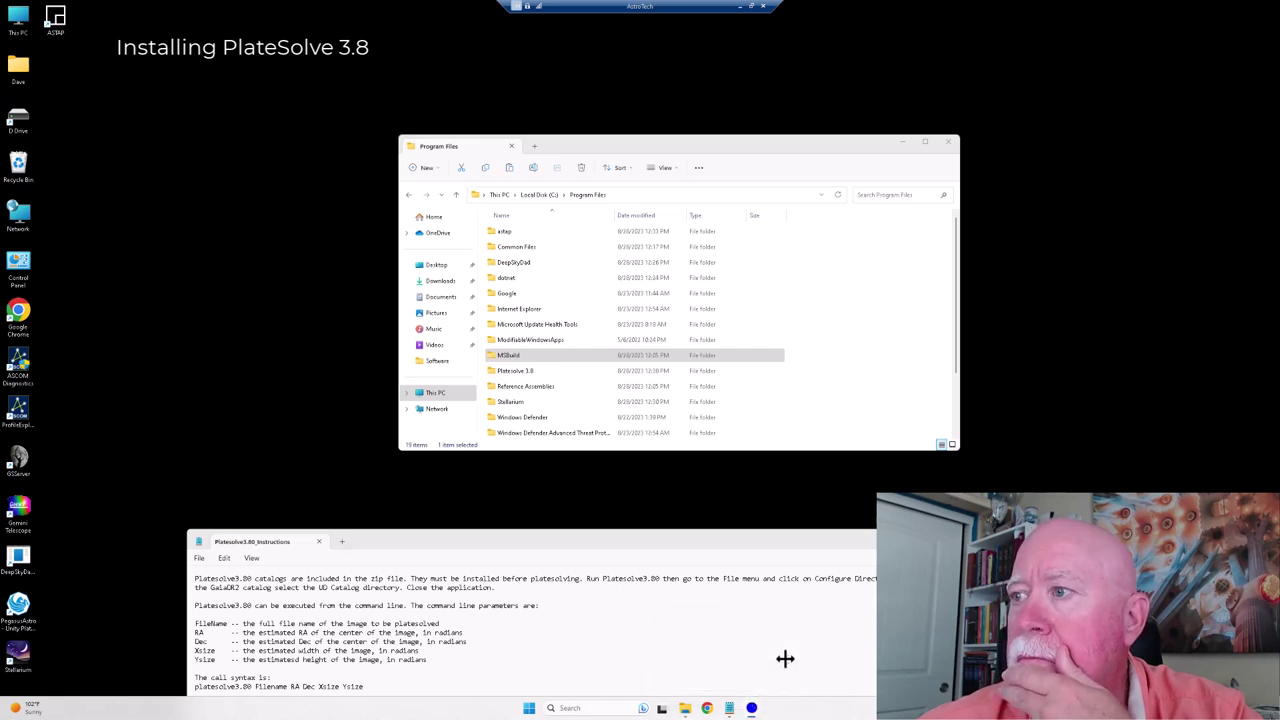
pyautogui.rightClick(752, 708)
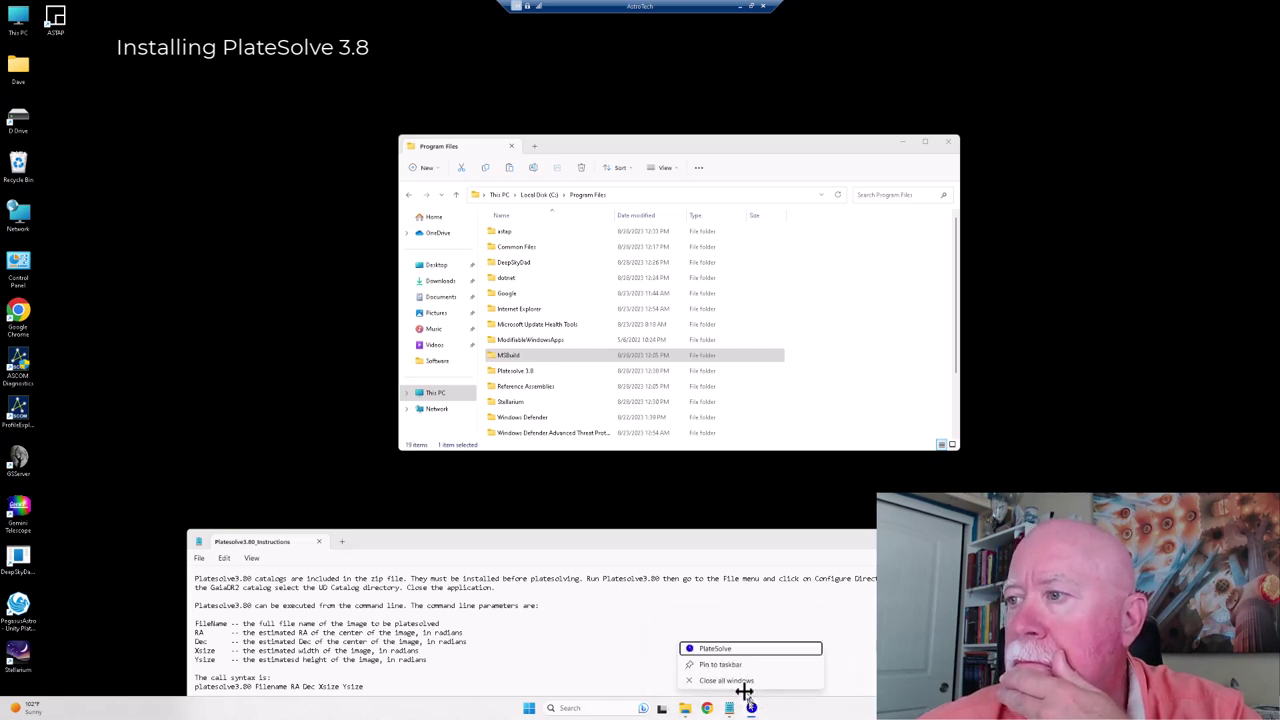
pyautogui.click(735, 680)
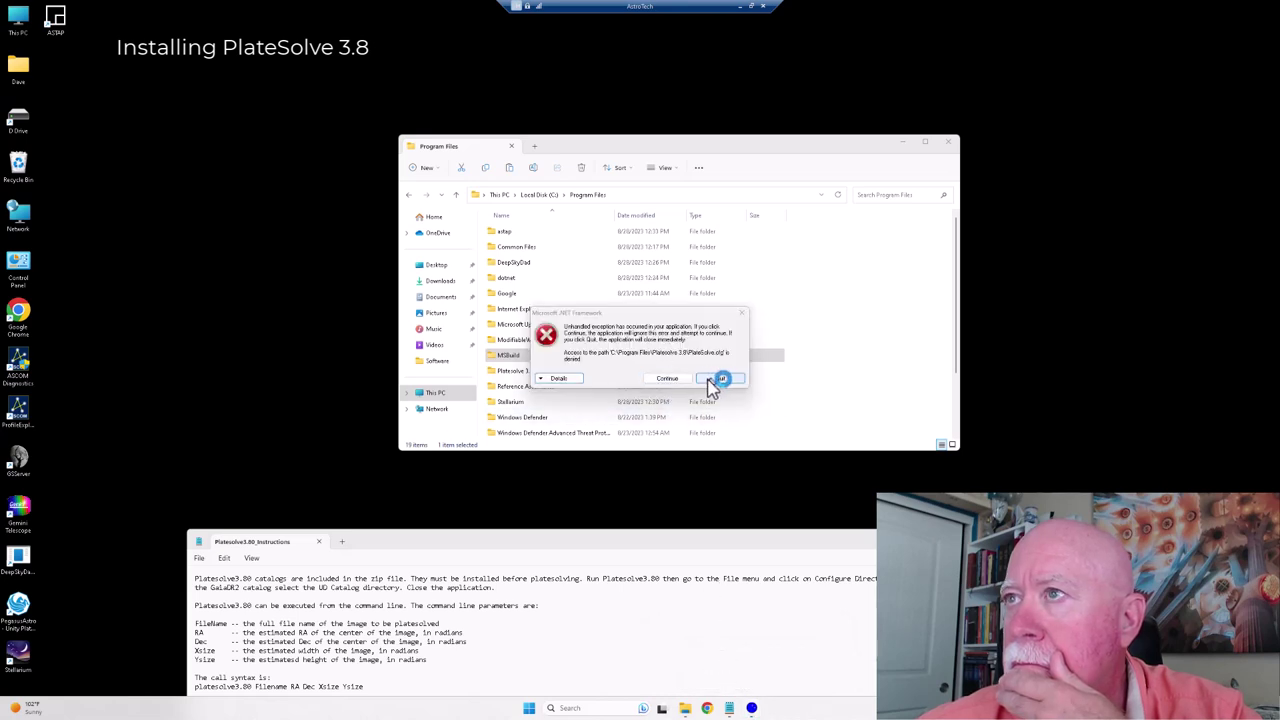
pyautogui.click(742, 315)
pyautogui.rightClick(751, 708)
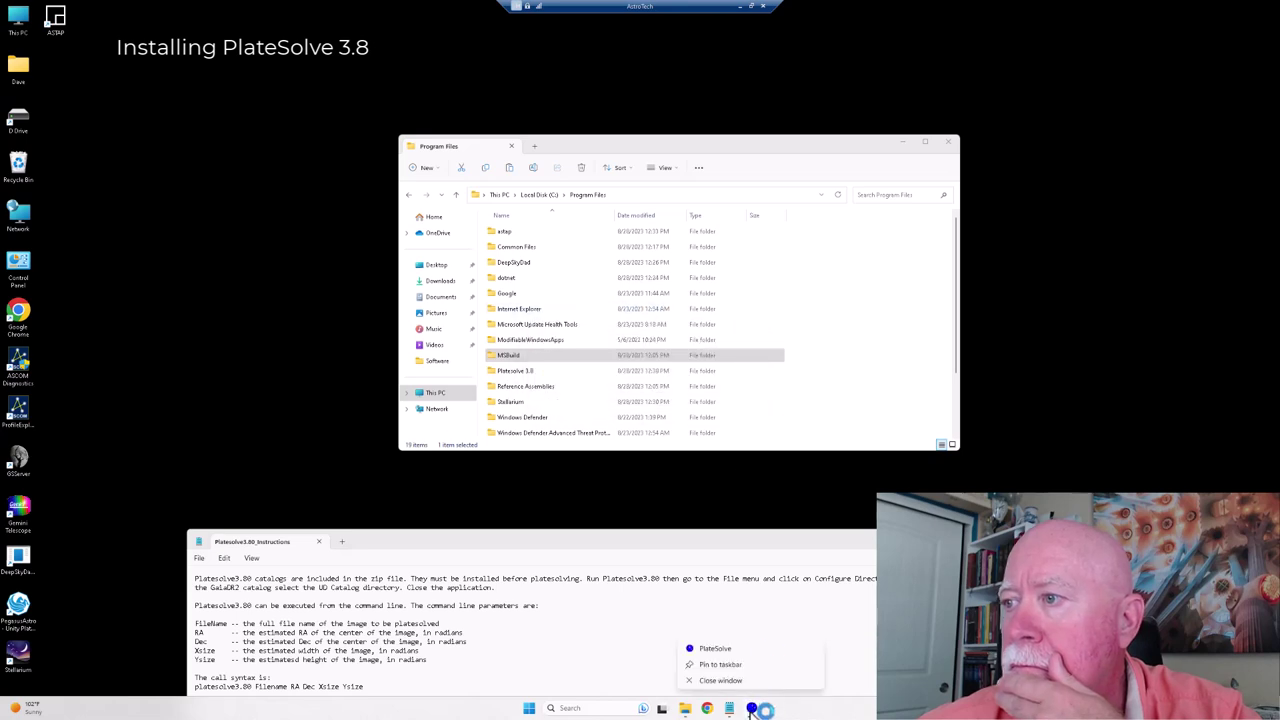
pyautogui.click(743, 681)
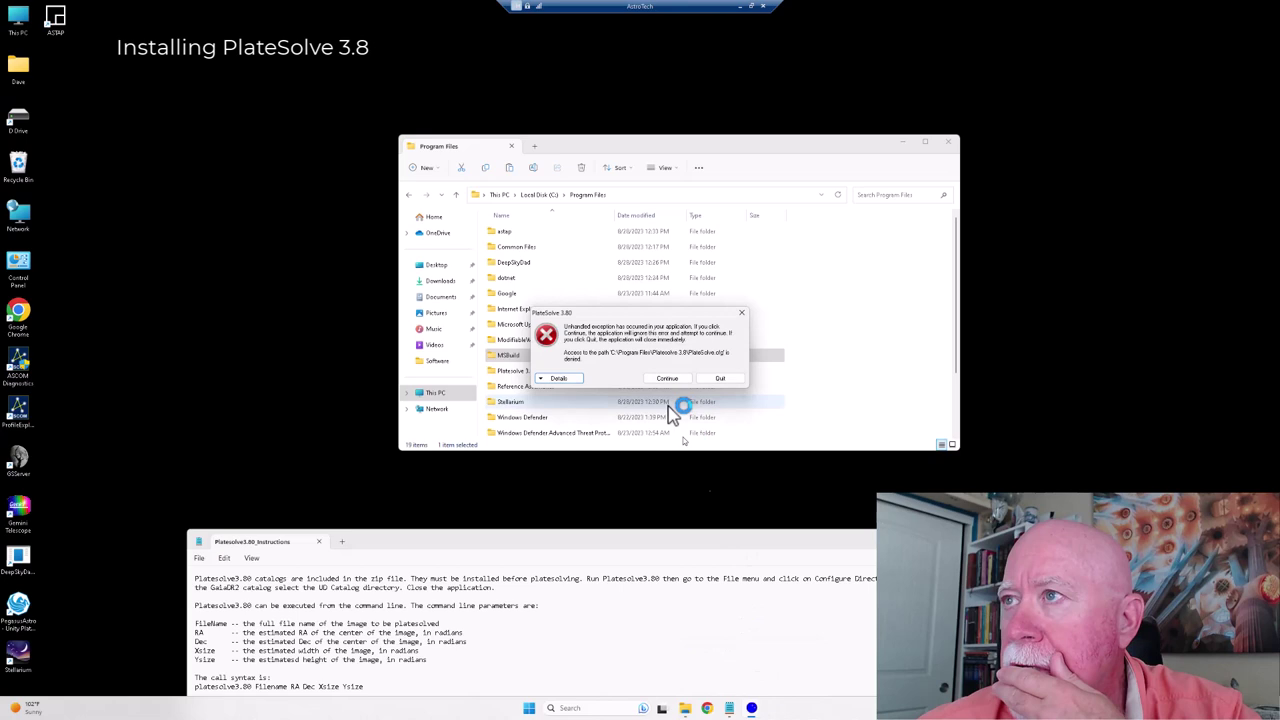
pyautogui.click(716, 378)
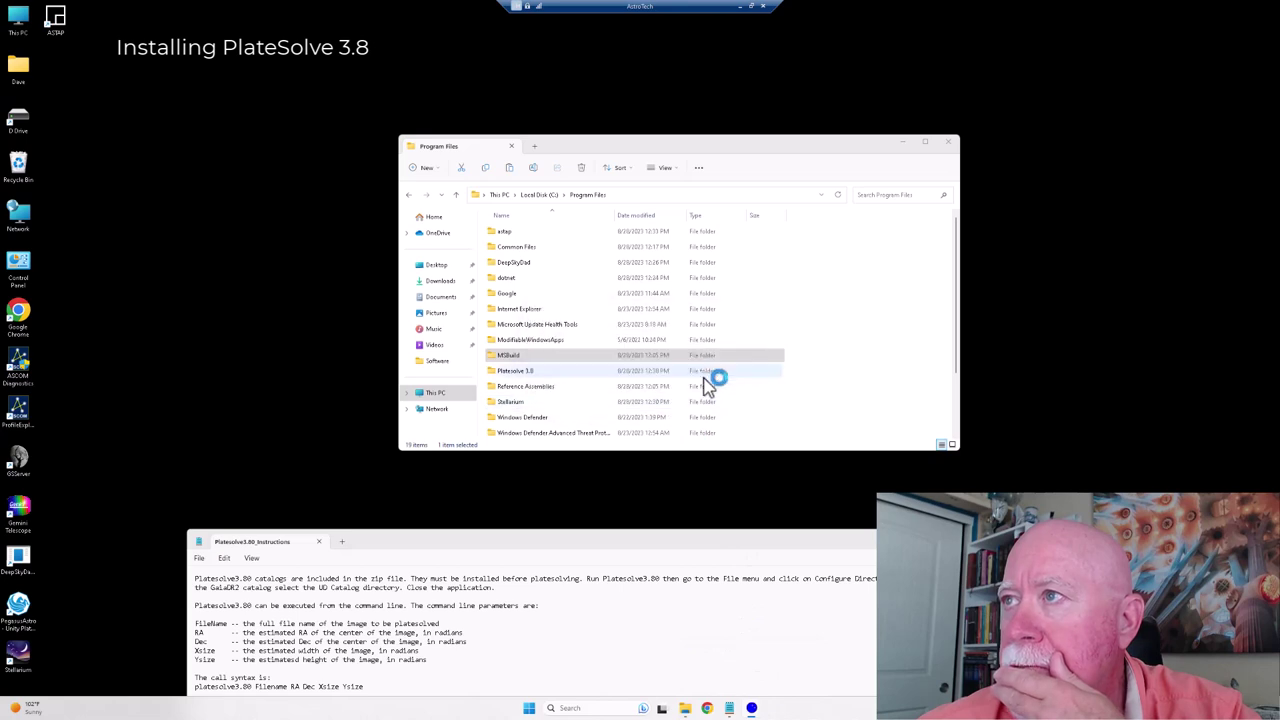
pyautogui.rightClick(760, 708)
pyautogui.click(738, 680)
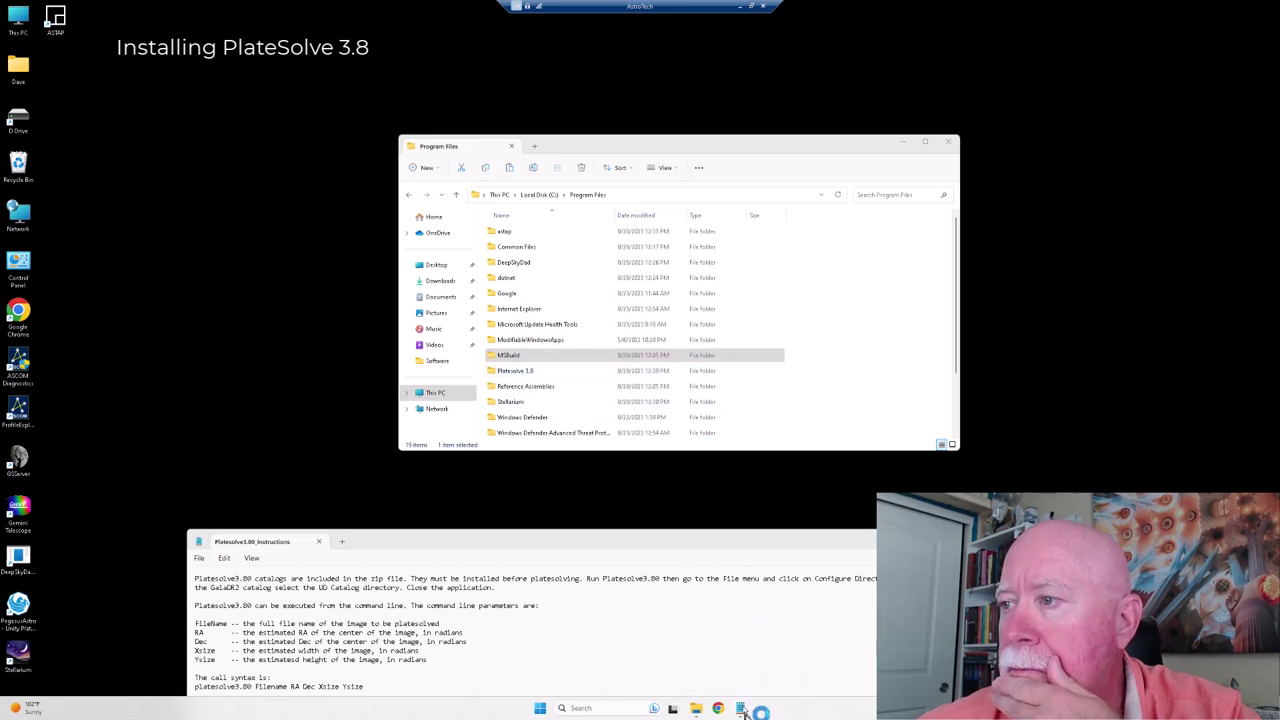
# Rename the Platesolve 3.8 folder in Program Files to "Platesolve 3", granting administrator permission.
pyautogui.click(538, 374)
pyautogui.click(536, 373)
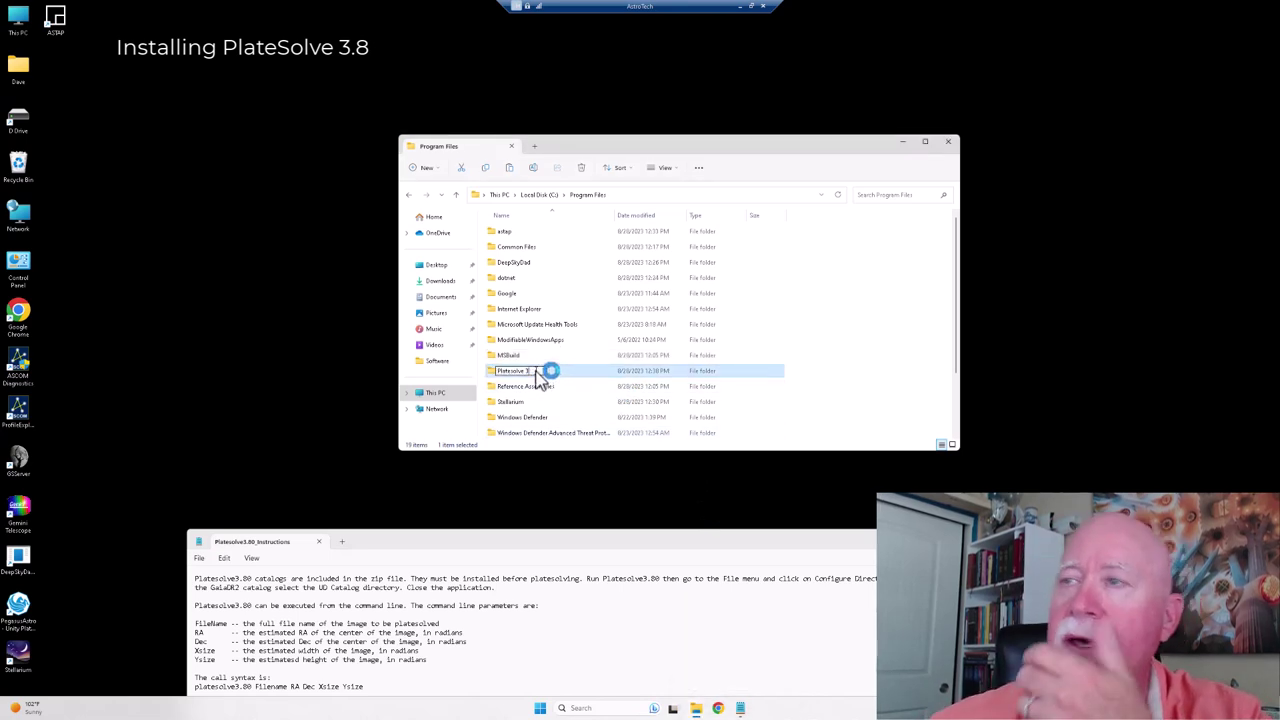
pyautogui.click(551, 391)
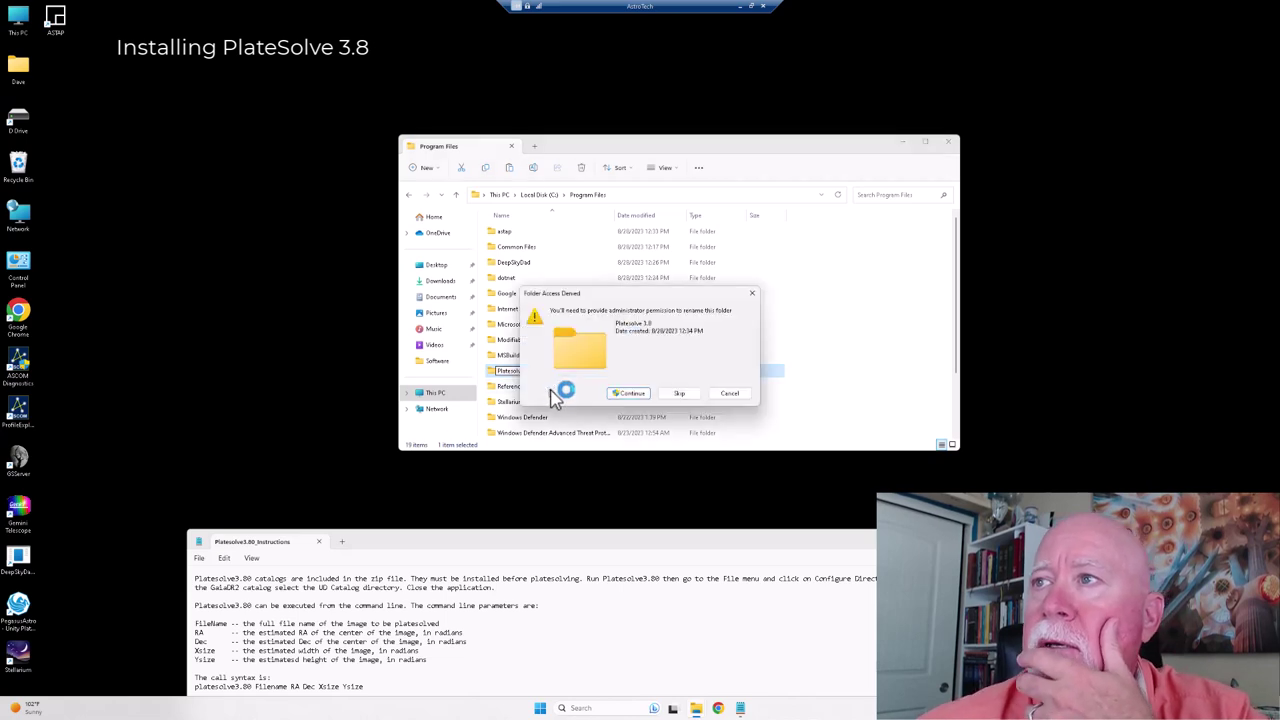
pyautogui.click(627, 394)
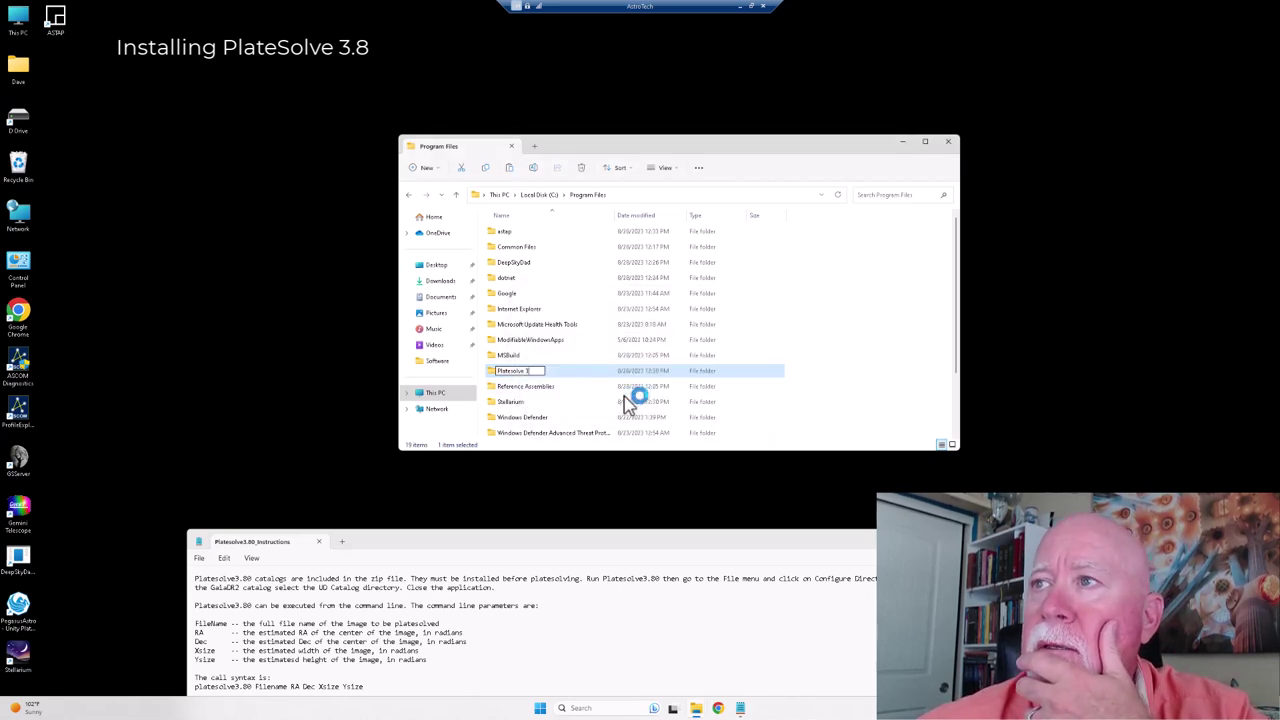
# Launch PlateSolve3.80 from the Platesolve 3 folder and try to set the UCAC4 catalog directory to its Kepler folder.
pyautogui.doubleClick(516, 372)
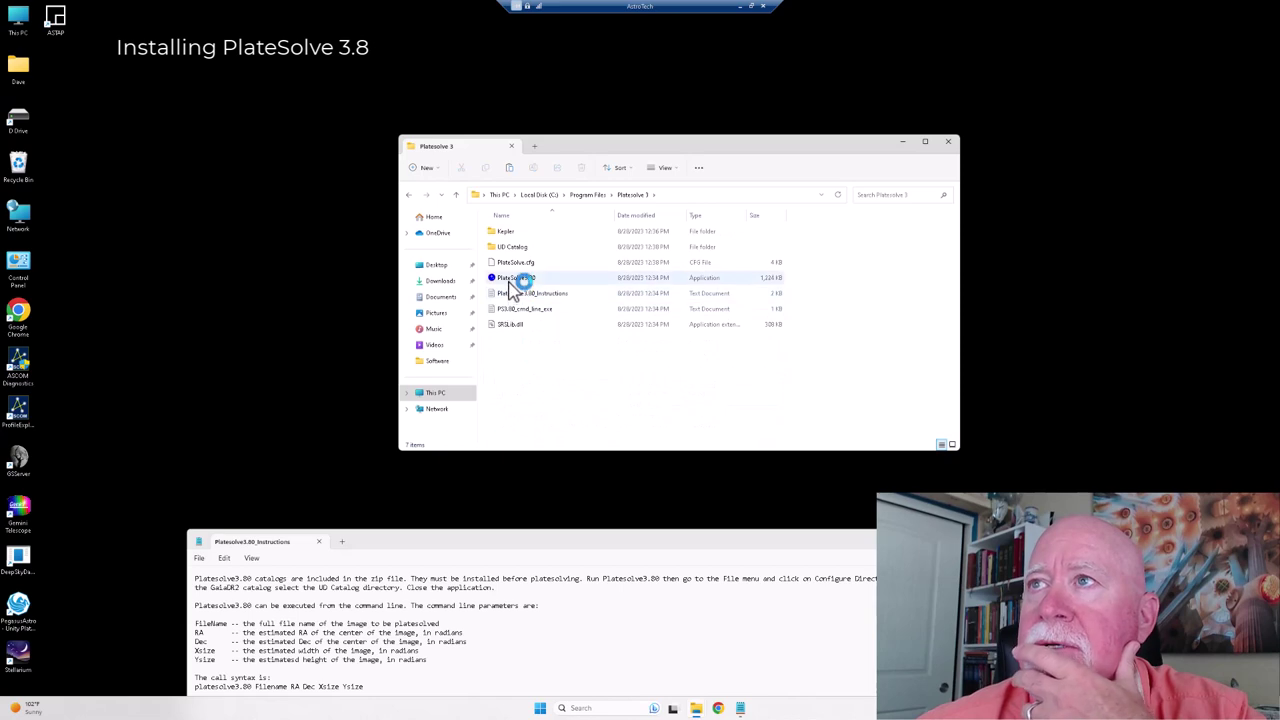
pyautogui.click(510, 280)
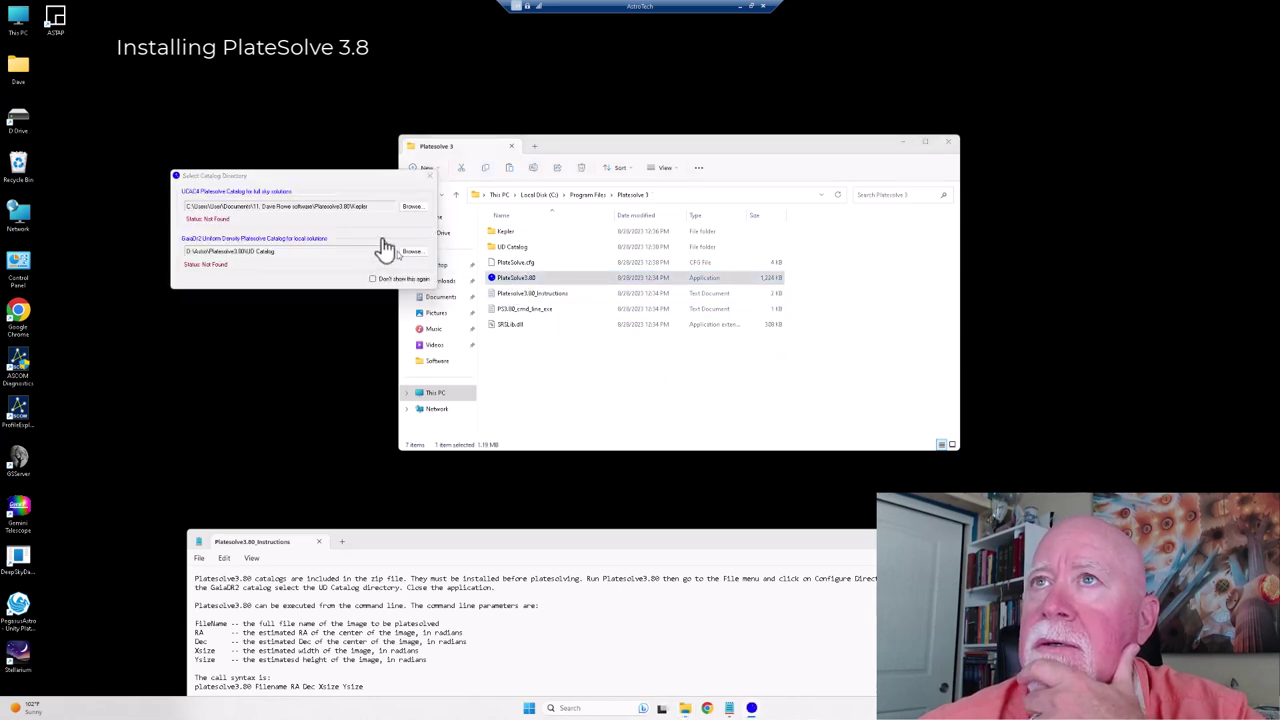
pyautogui.click(413, 207)
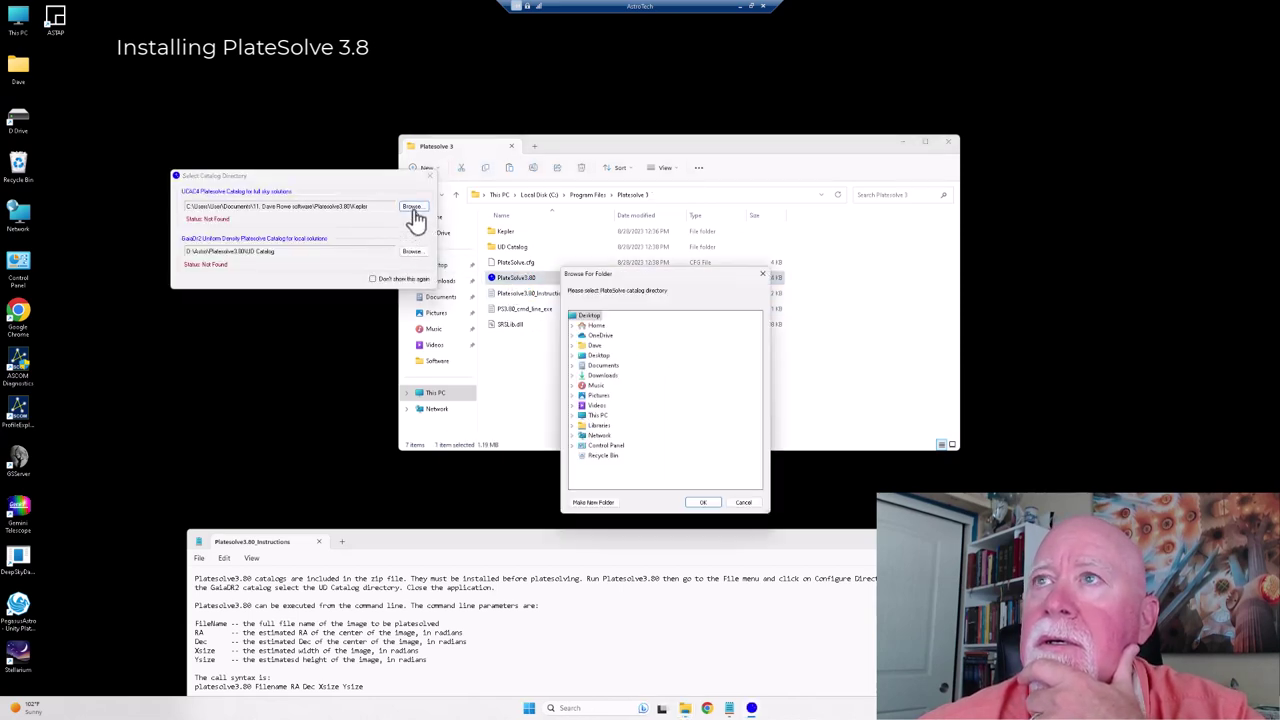
pyautogui.click(573, 415)
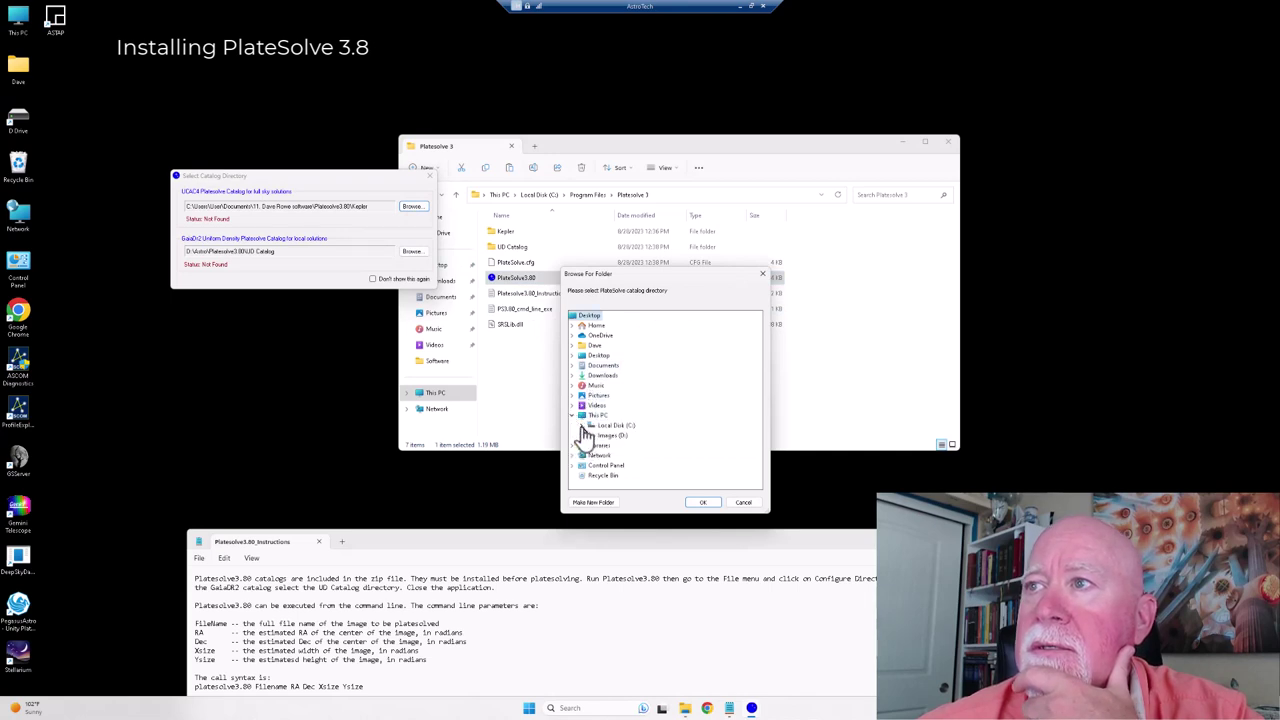
pyautogui.click(588, 426)
pyautogui.click(597, 456)
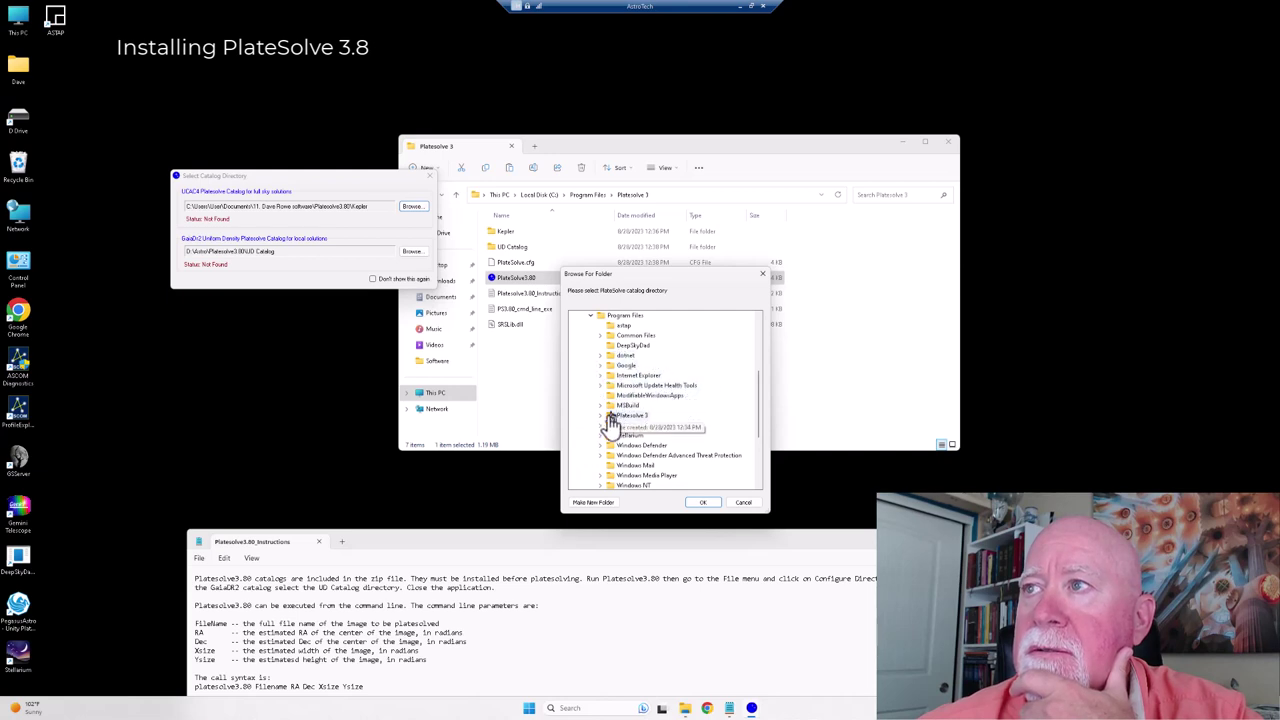
pyautogui.click(601, 416)
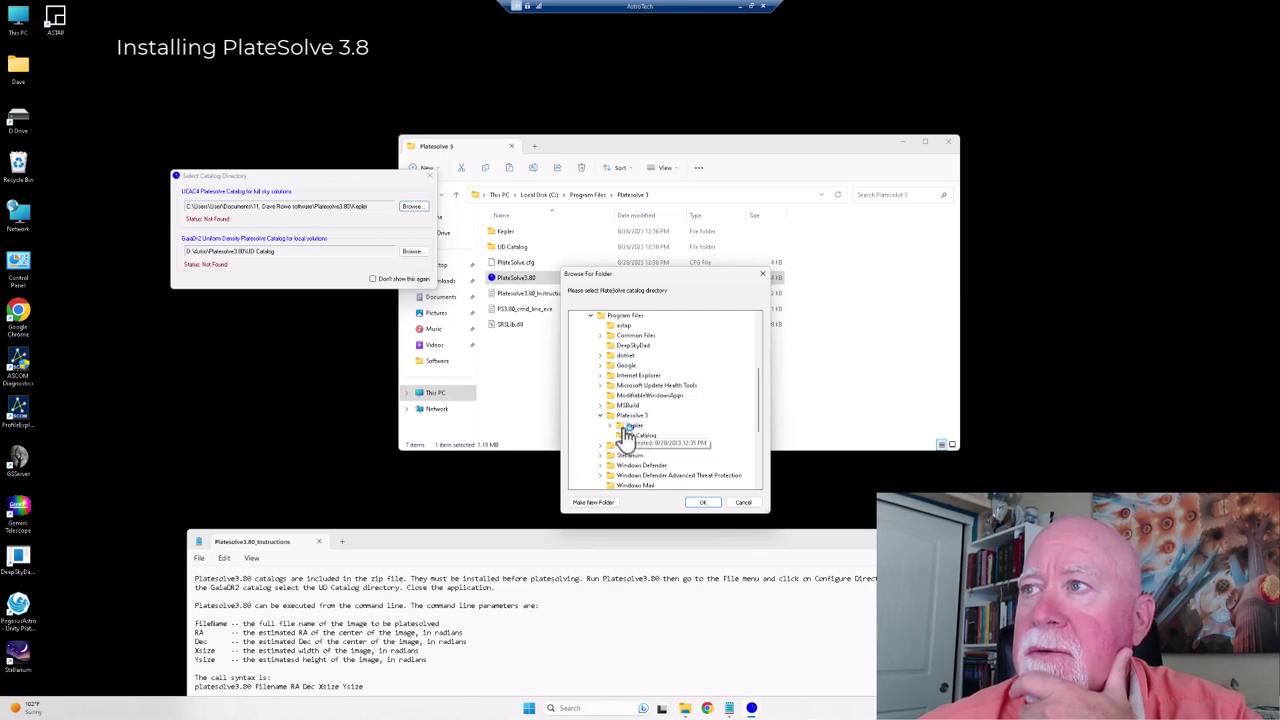
pyautogui.doubleClick(628, 427)
pyautogui.click(700, 503)
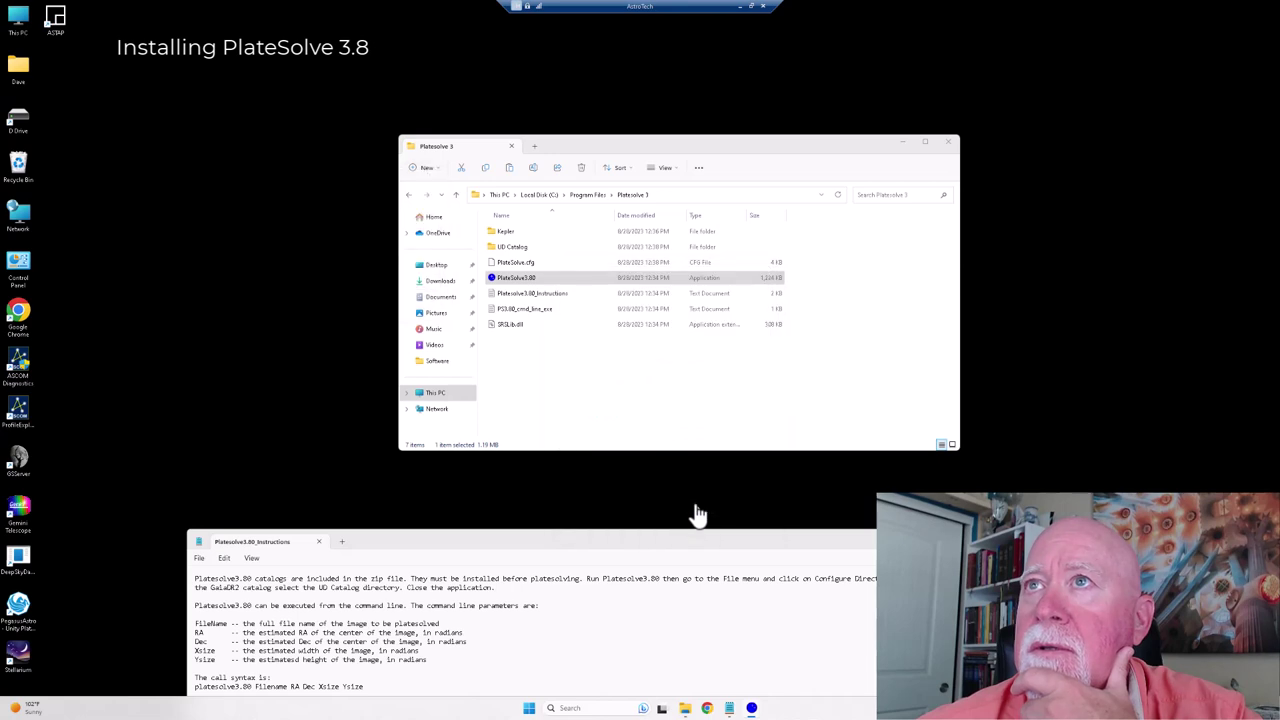
# Start PlateSolve again and retry assigning C:\Program Files\Platesolve 3\Kepler as the UCAC4 catalog directory.
pyautogui.rightClick(753, 709)
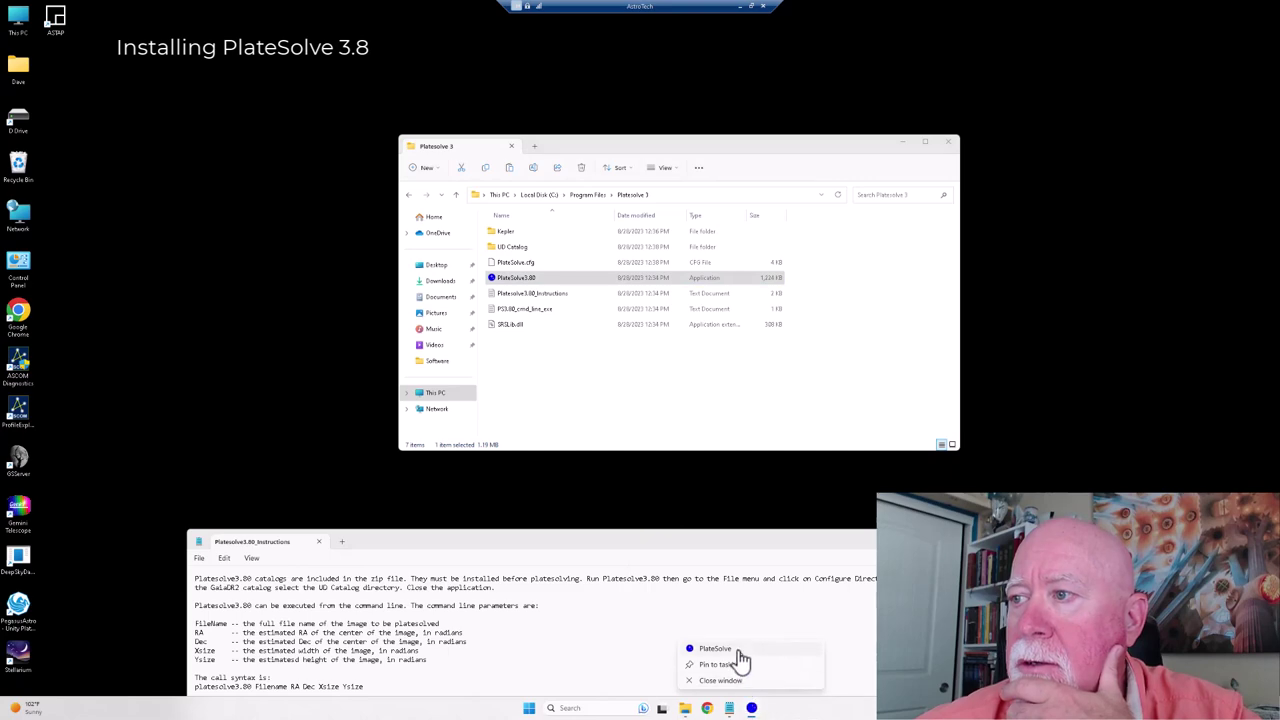
pyautogui.click(738, 650)
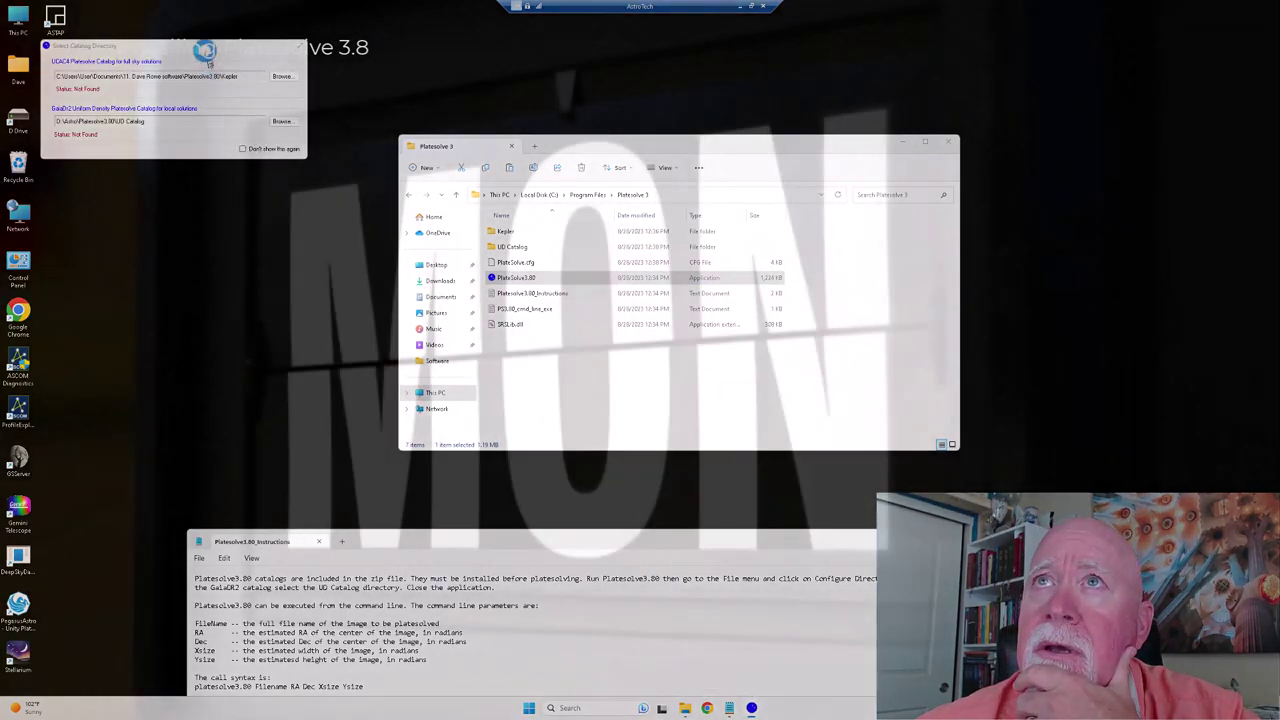
pyautogui.moveTo(206, 49); pyautogui.dragTo(281, 279)
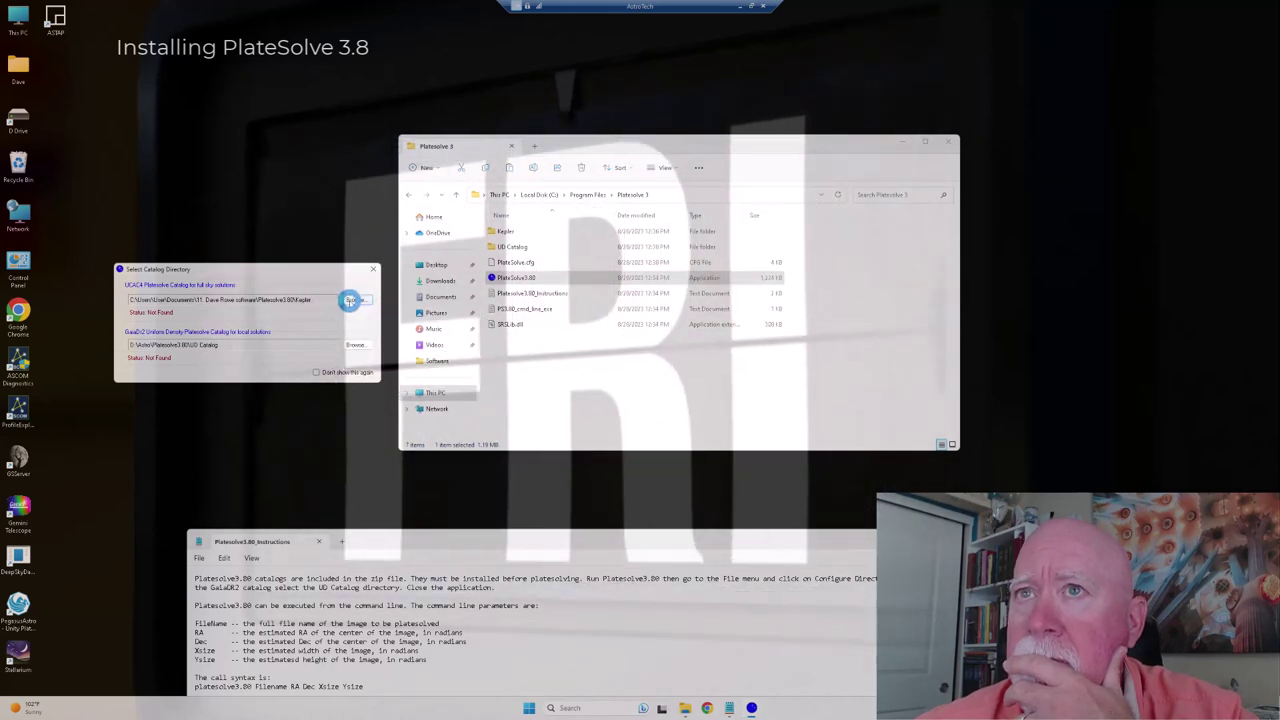
pyautogui.click(575, 415)
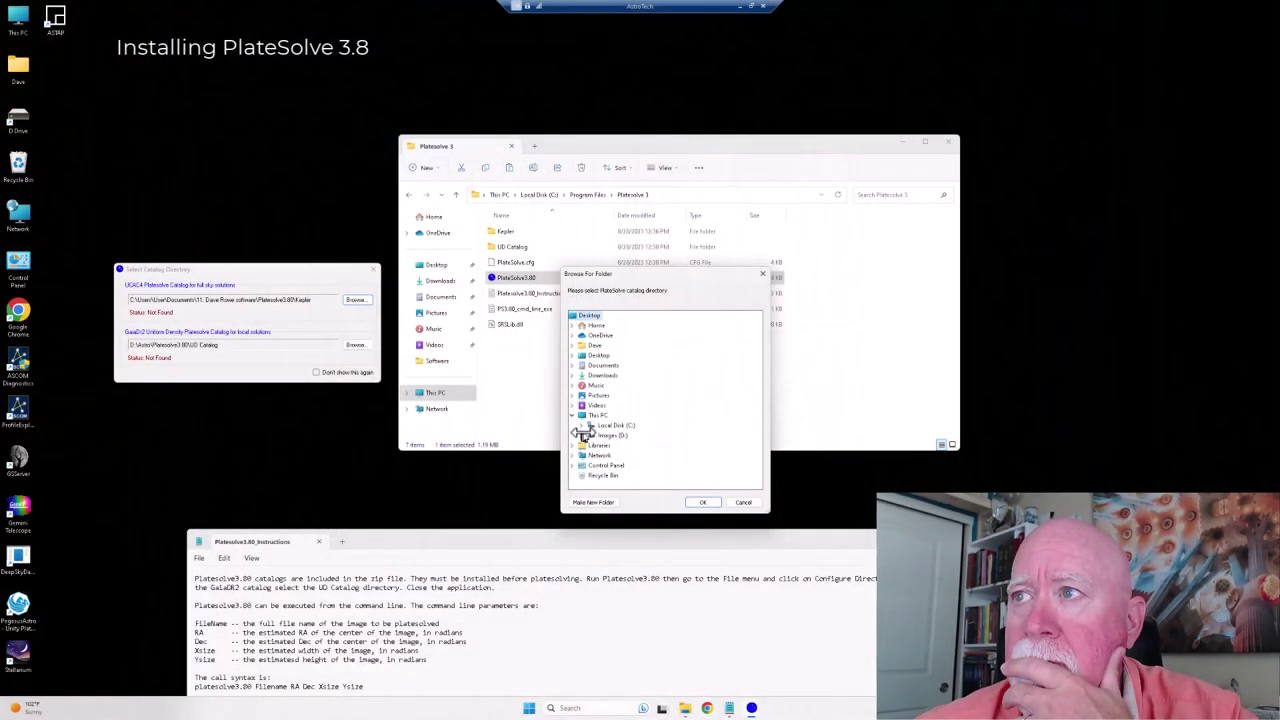
pyautogui.click(581, 425)
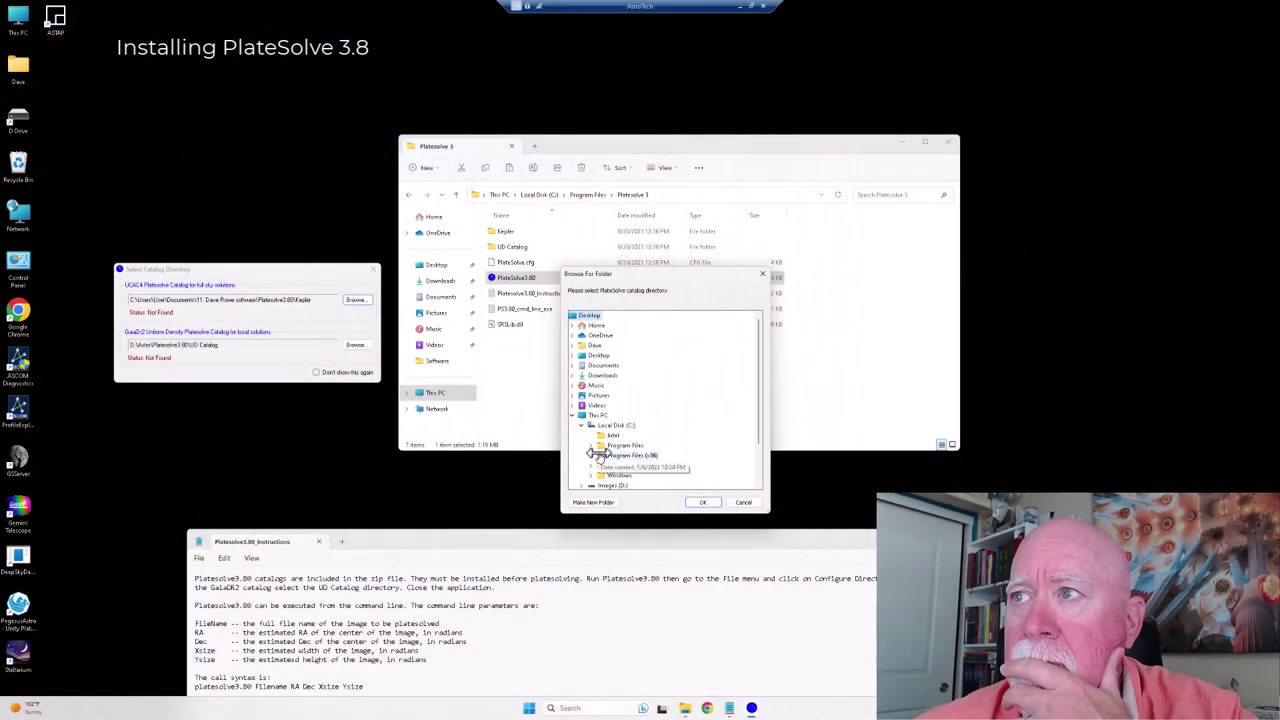
pyautogui.click(590, 445)
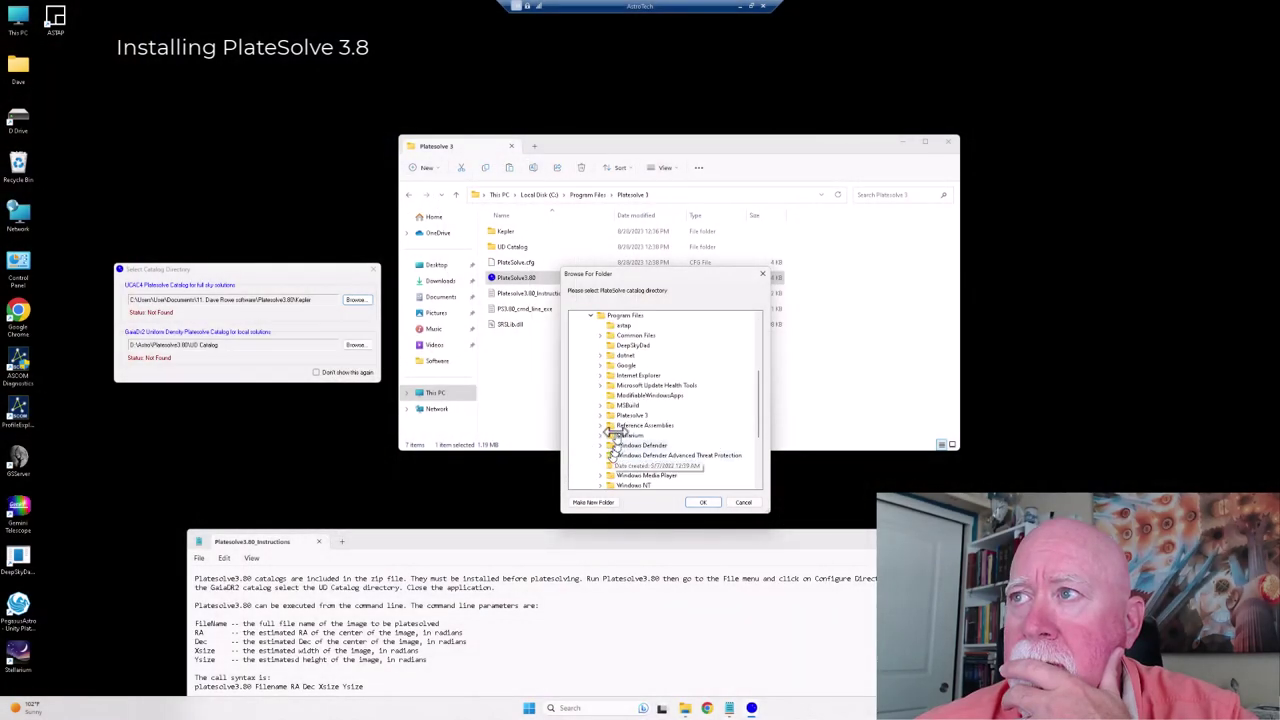
pyautogui.click(620, 415)
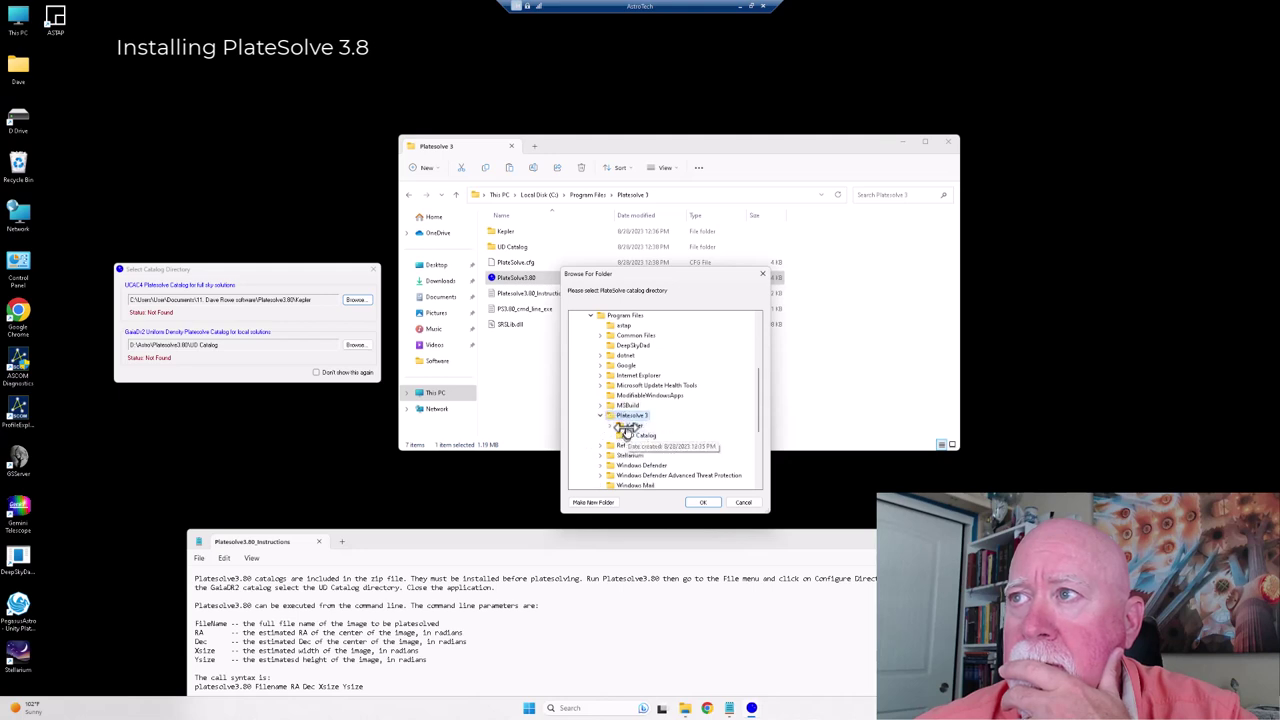
pyautogui.click(625, 425)
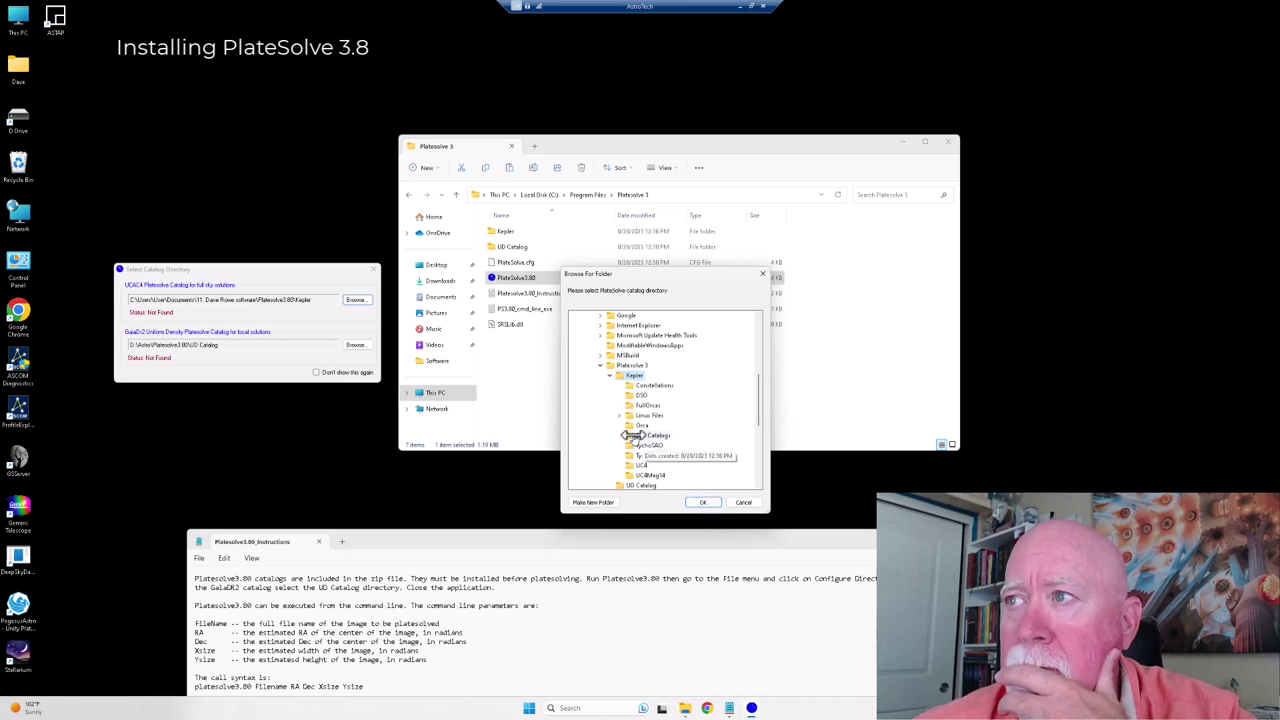
pyautogui.click(697, 502)
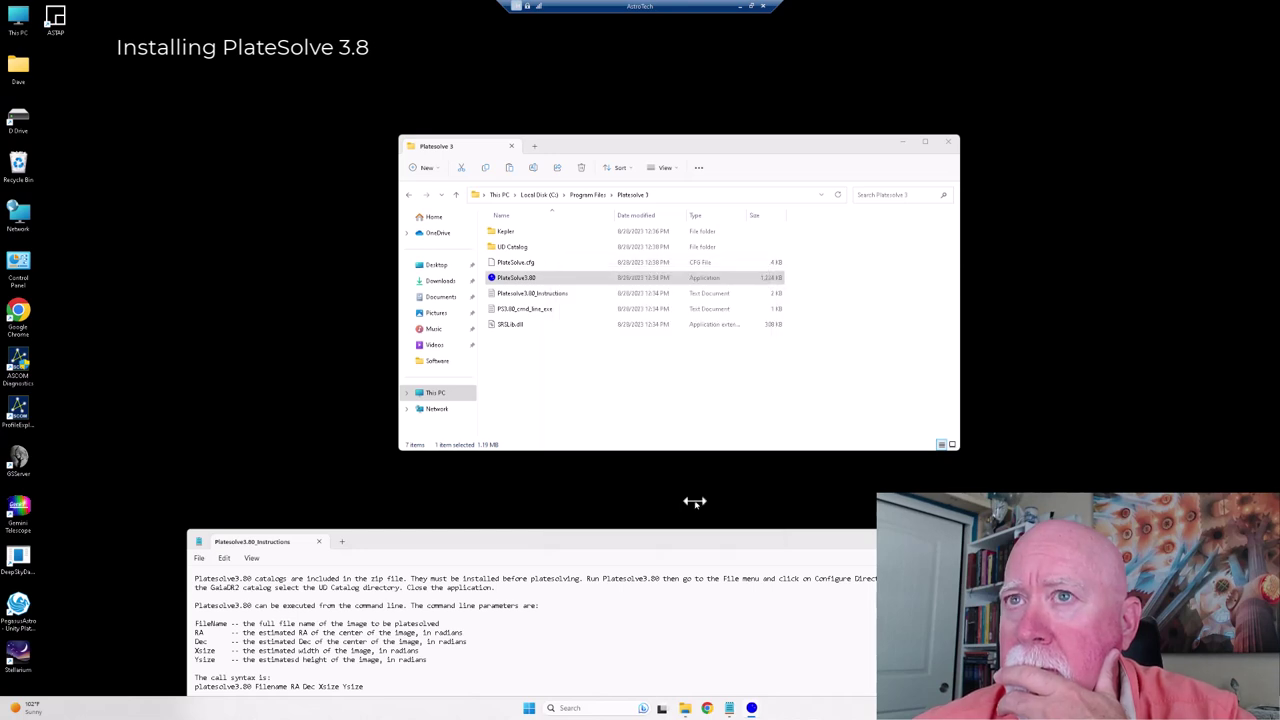
# Close all running PlateSolve instances, quitting from the error dialog, and close the Platesolve3.80_Instructions document.
pyautogui.rightClick(752, 708)
pyautogui.click(741, 682)
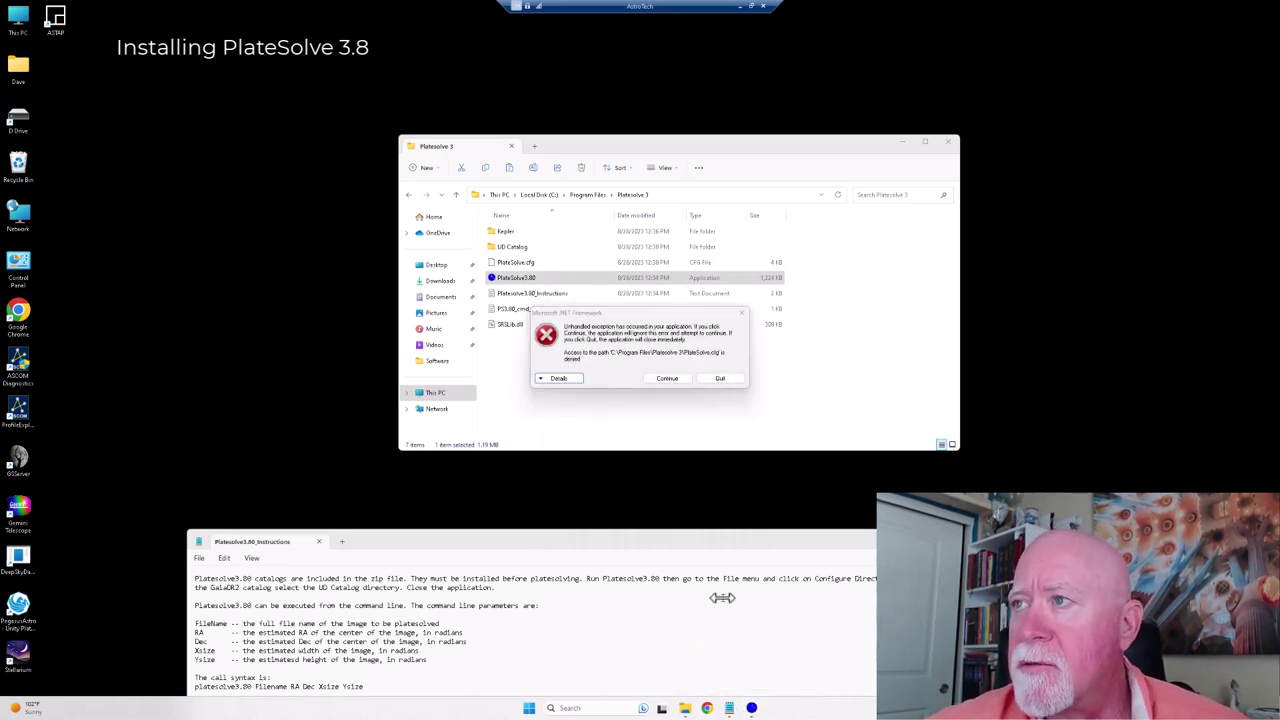
pyautogui.click(720, 378)
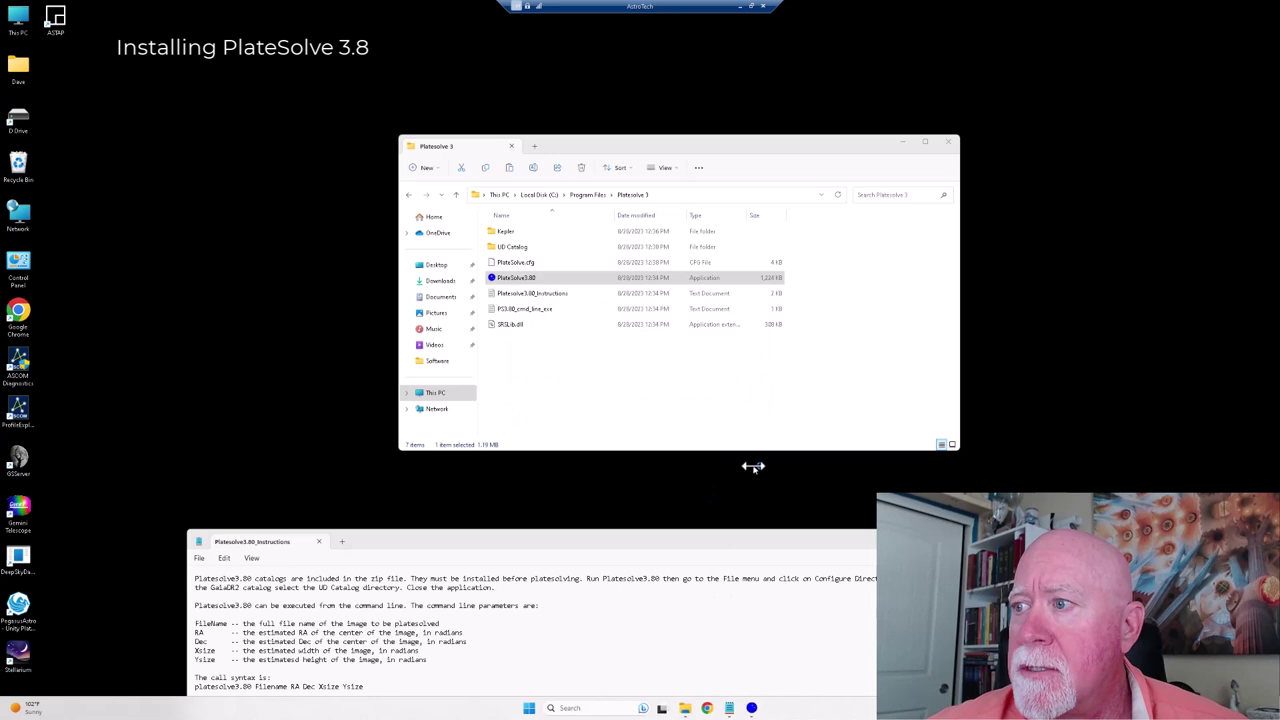
pyautogui.rightClick(757, 709)
pyautogui.click(752, 680)
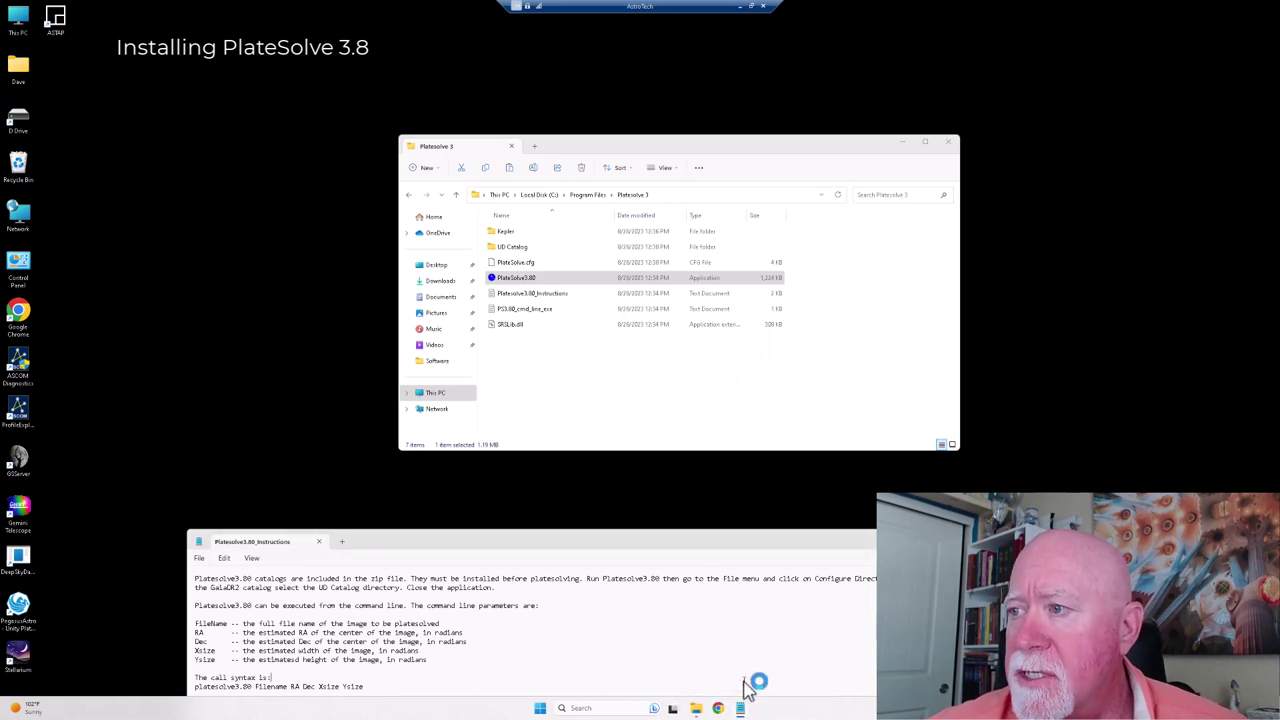
pyautogui.moveTo(660, 546); pyautogui.dragTo(669, 240)
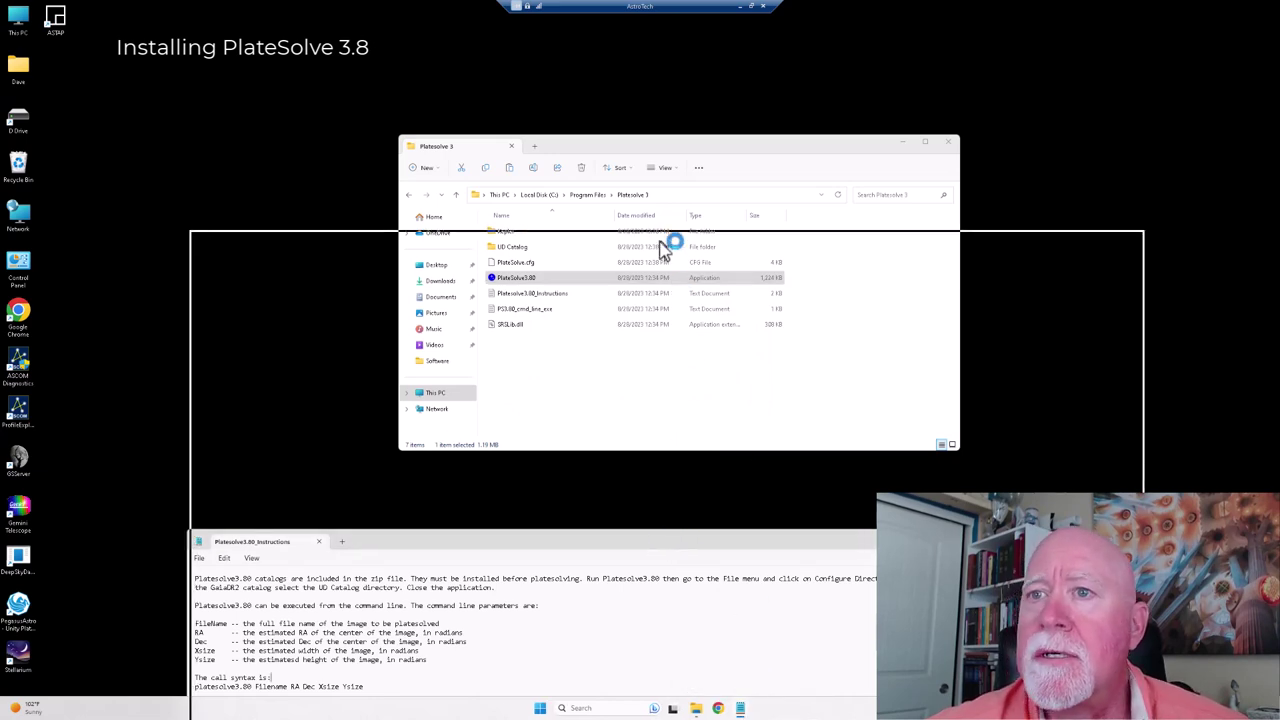
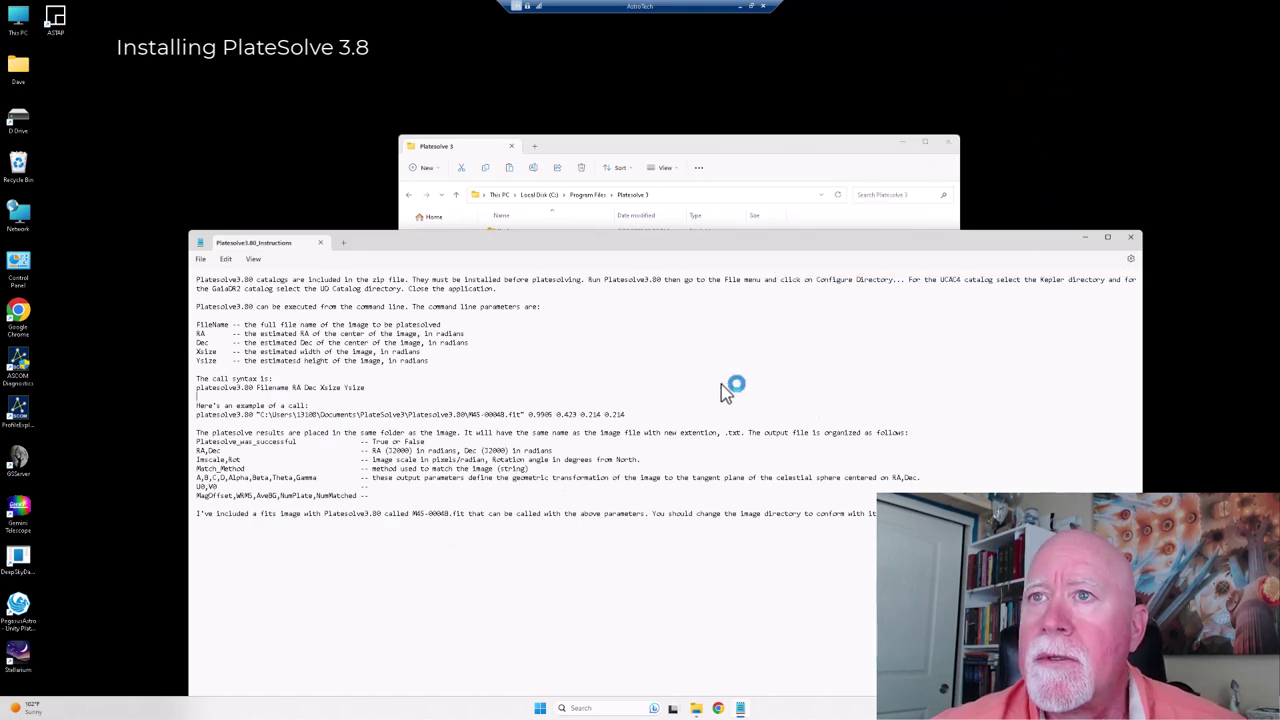
pyautogui.click(1130, 237)
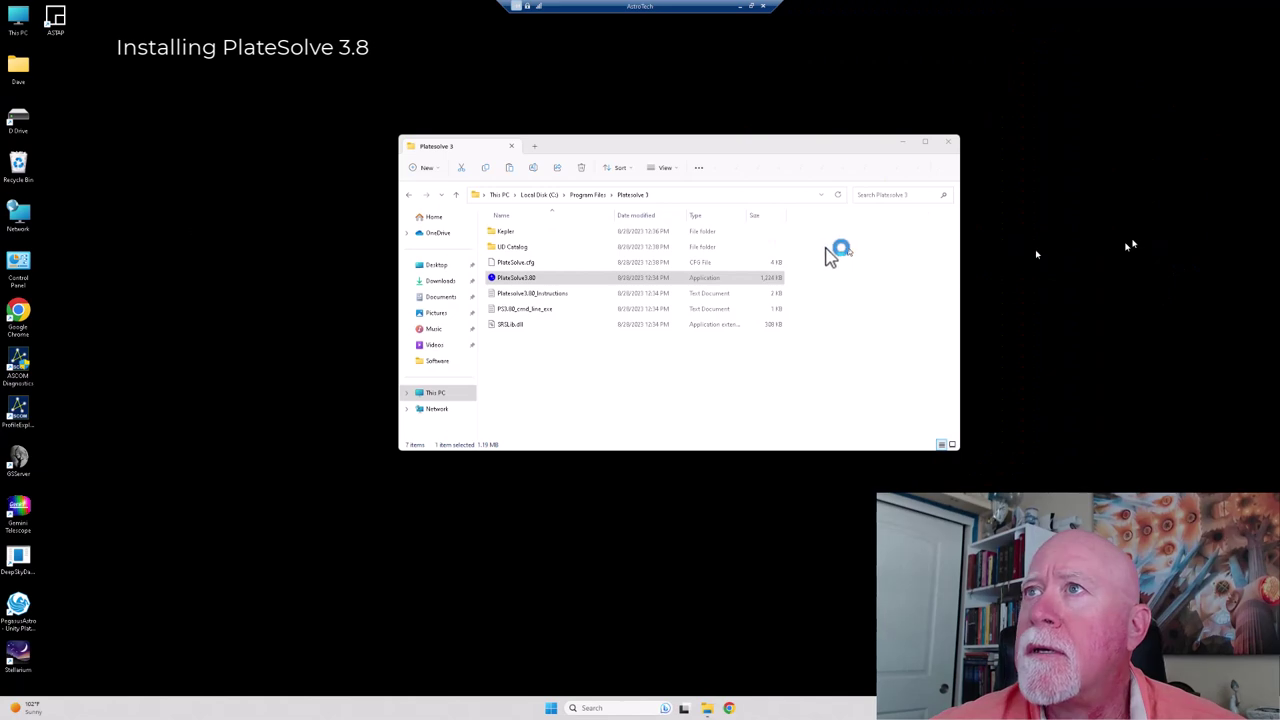
# Open PlateSolve.cfg in Notepad, examine the catalog paths stored near its end, and close the file.
pyautogui.rightClick(516, 266)
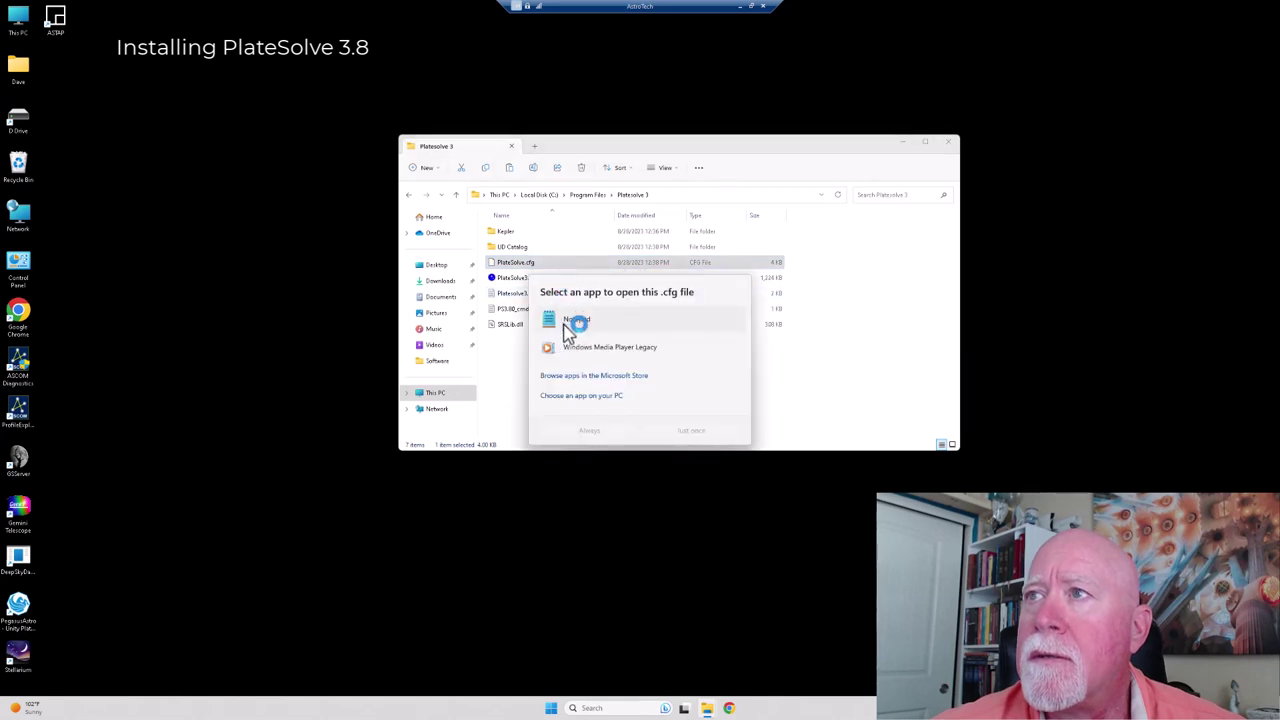
pyautogui.click(662, 438)
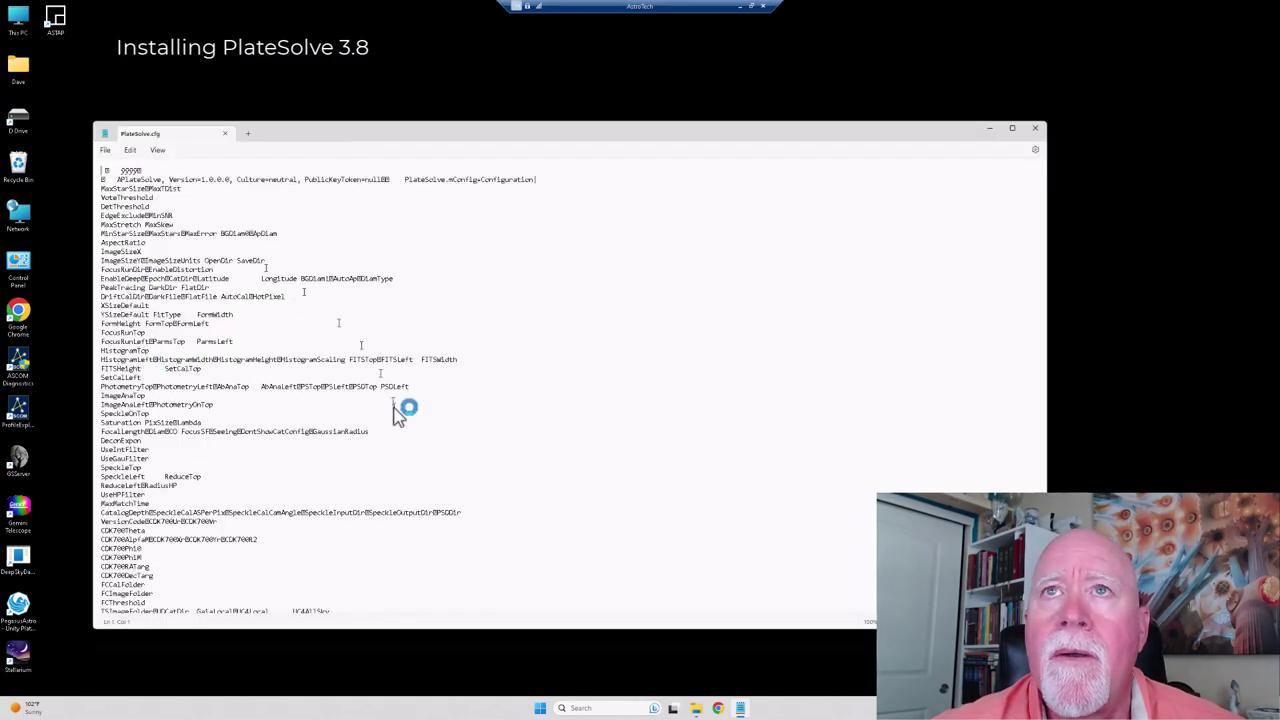
pyautogui.scroll(-1, 580, 500)
pyautogui.scroll(-4, 578, 497)
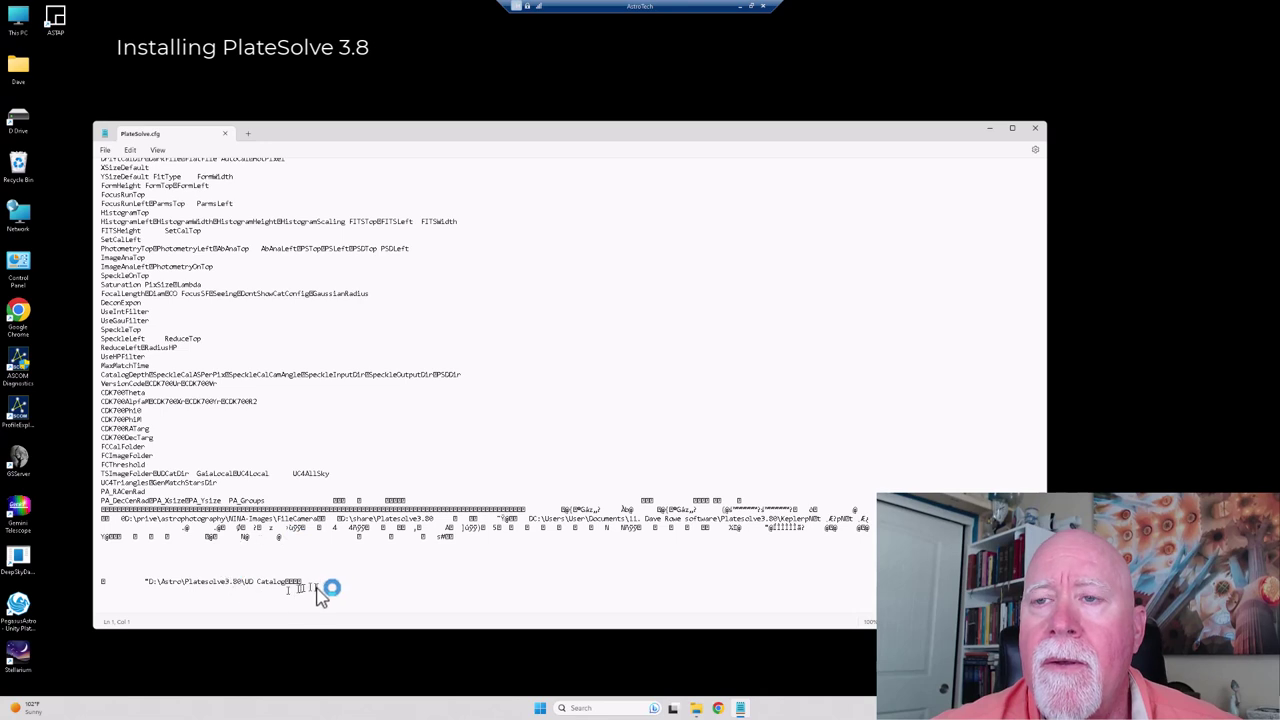
pyautogui.click(553, 376)
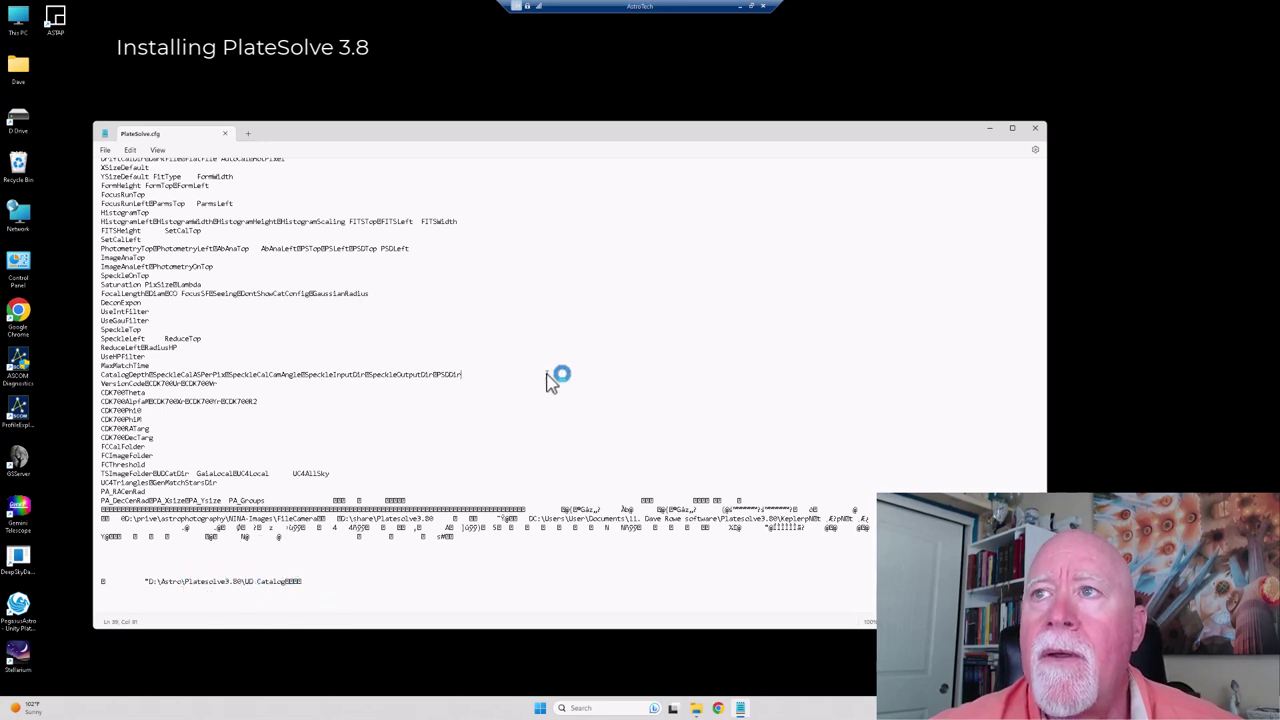
pyautogui.click(1035, 128)
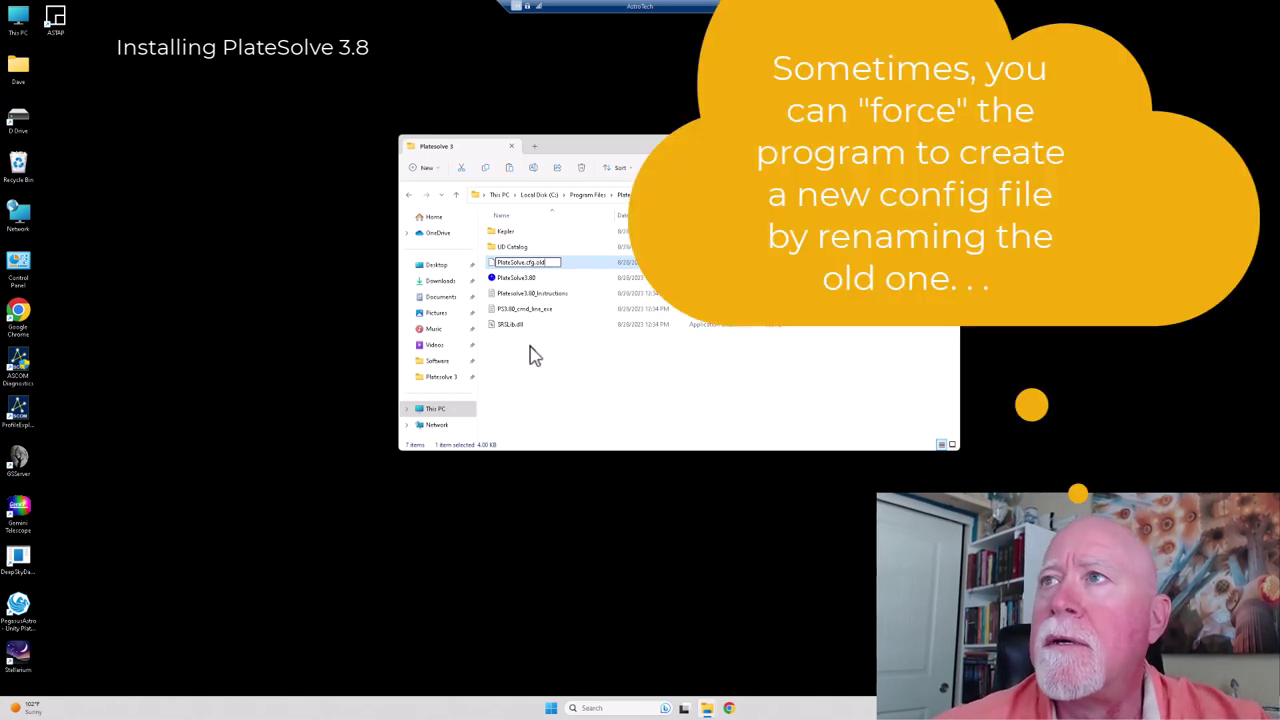
# Rename PlateSolve.cfg in the Platesolve 3 folder to PlateSolve.cfg.old, granting administrator permission.
pyautogui.press('Return')
pyautogui.click(686, 358)
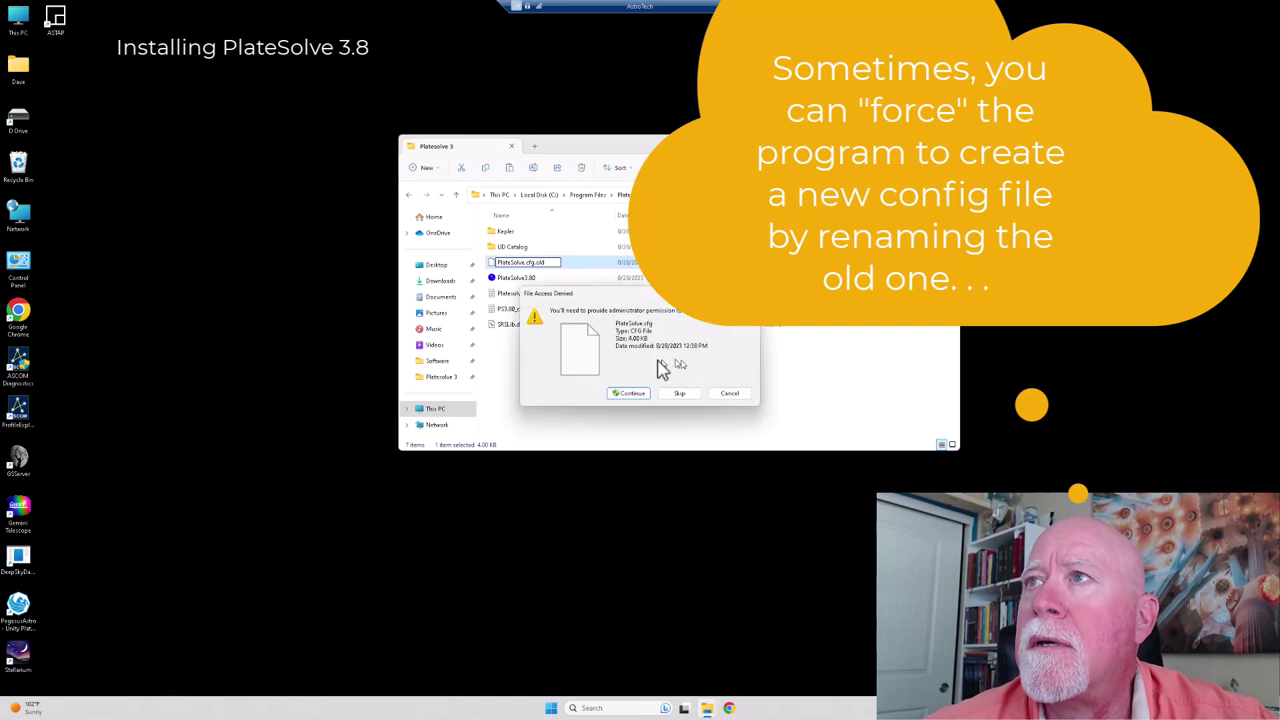
pyautogui.click(648, 394)
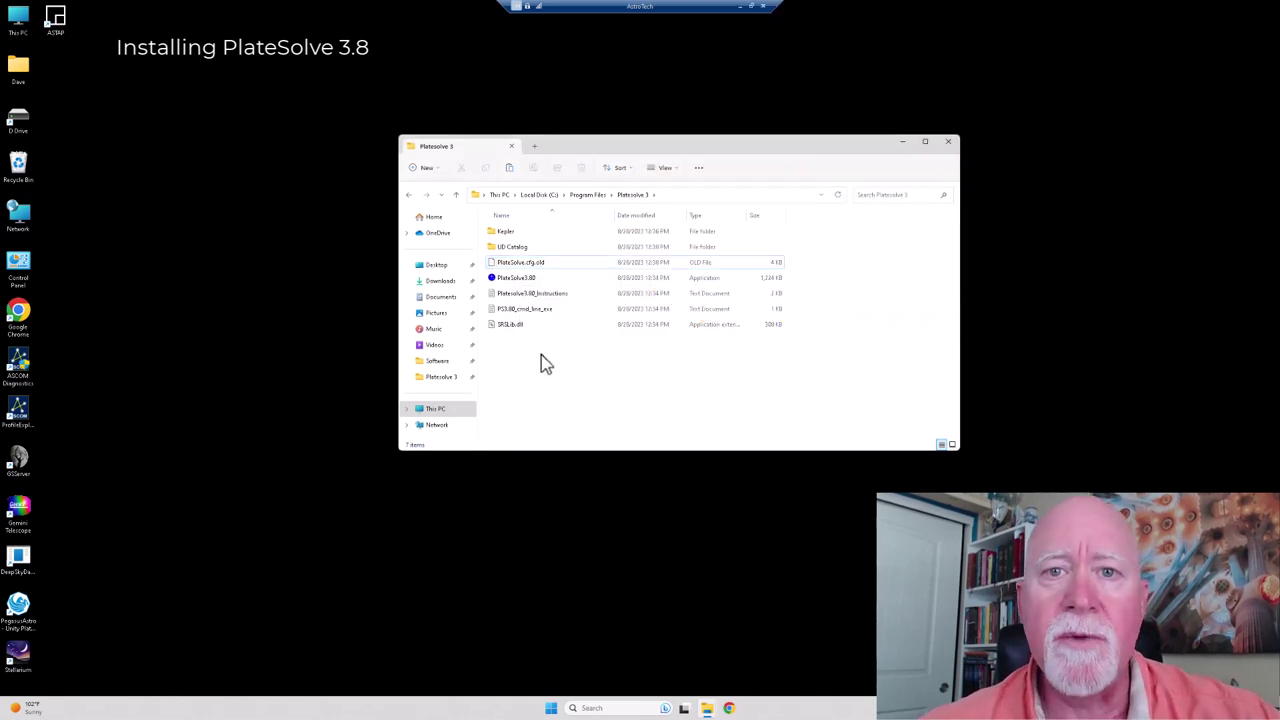
# Start PlateSolve 3.80 and assign C:\Program Files\Platesolve 3\Kepler as the UCAC4 catalog directory.
pyautogui.doubleClick(515, 279)
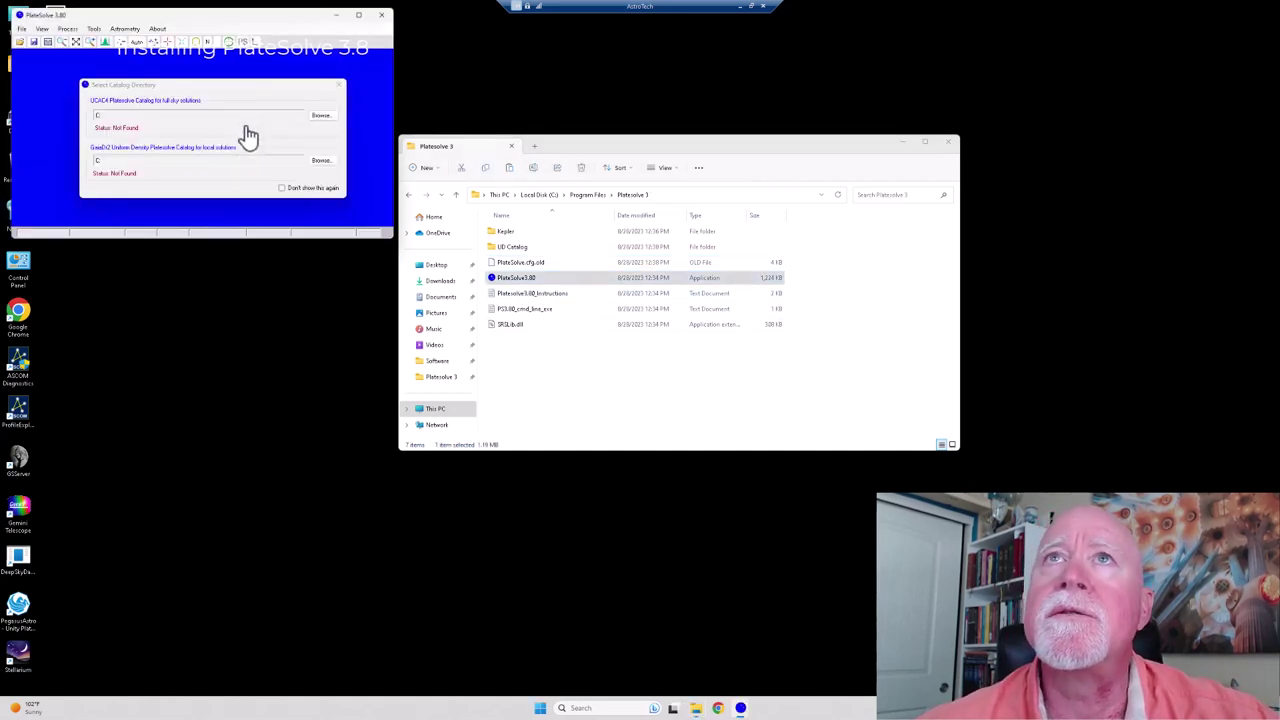
pyautogui.moveTo(244, 14); pyautogui.dragTo(288, 189)
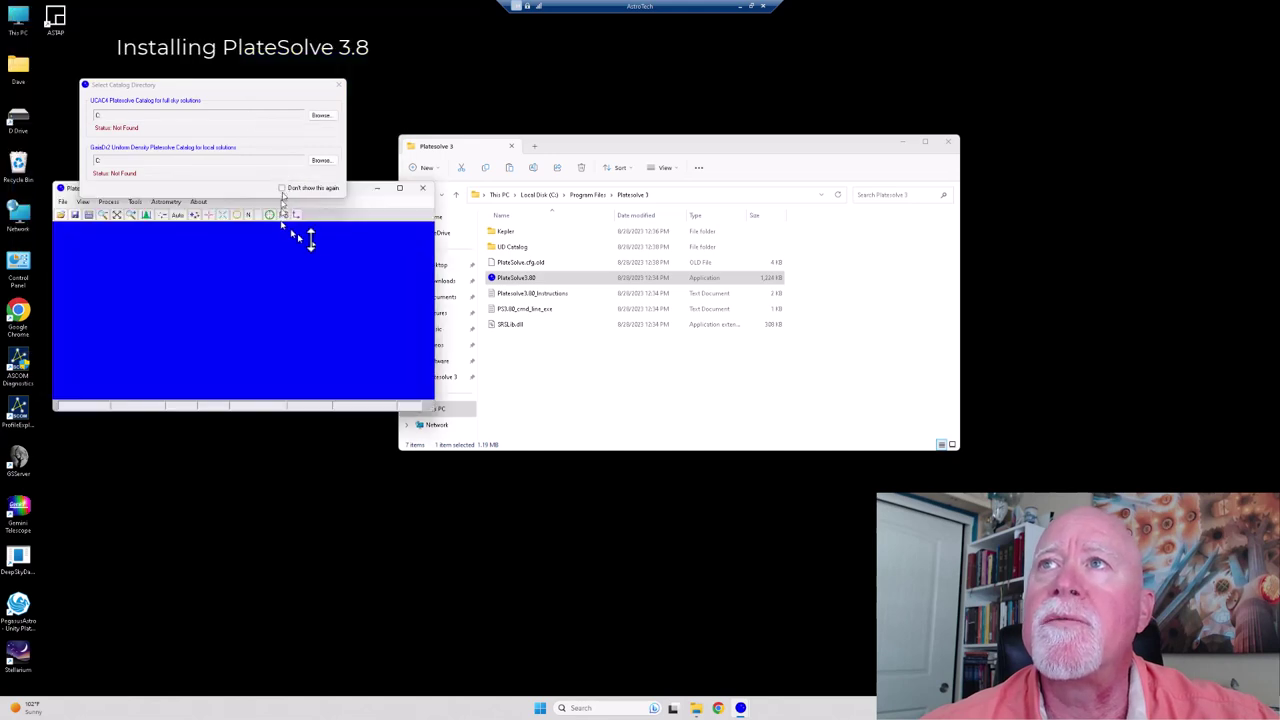
pyautogui.click(331, 116)
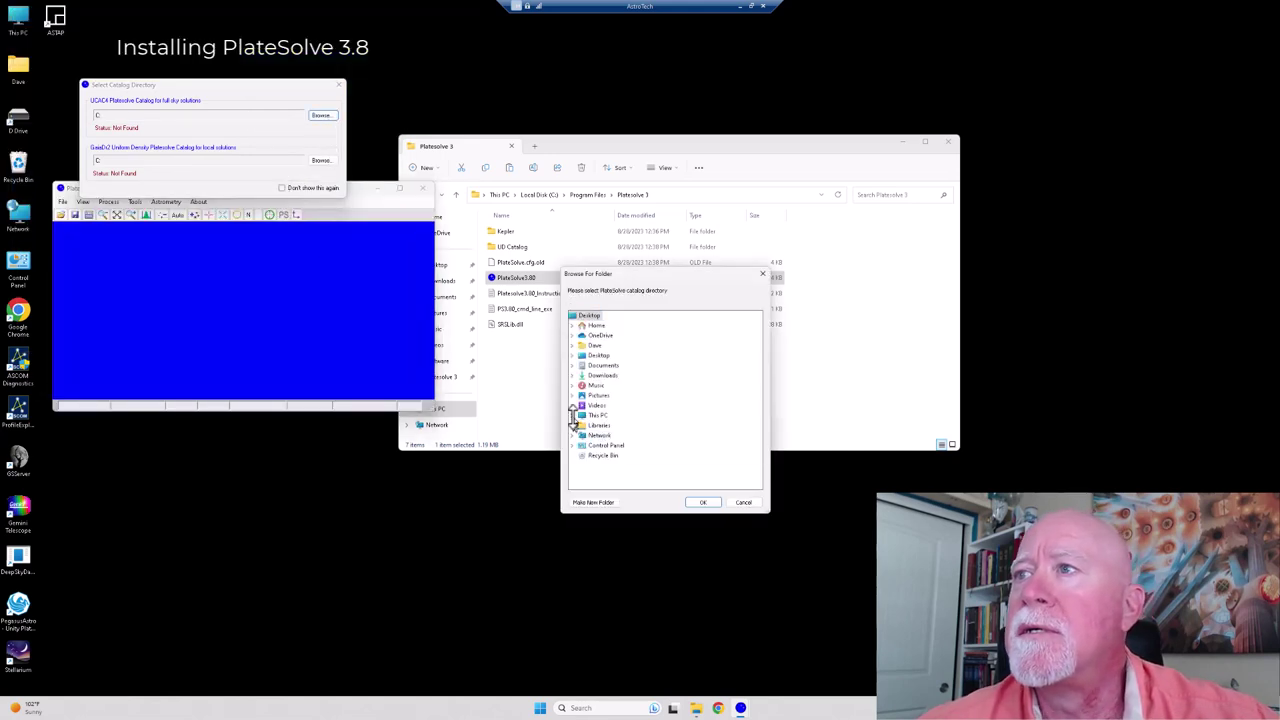
pyautogui.click(573, 416)
pyautogui.click(582, 426)
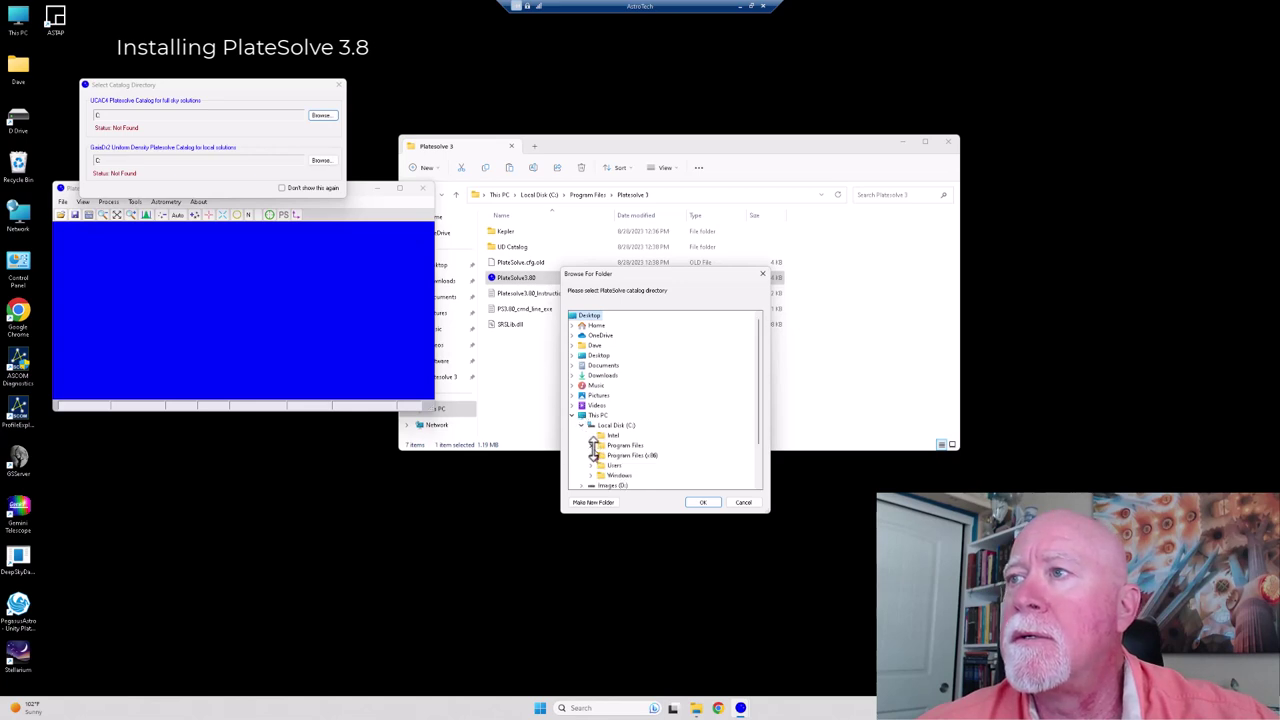
pyautogui.click(591, 445)
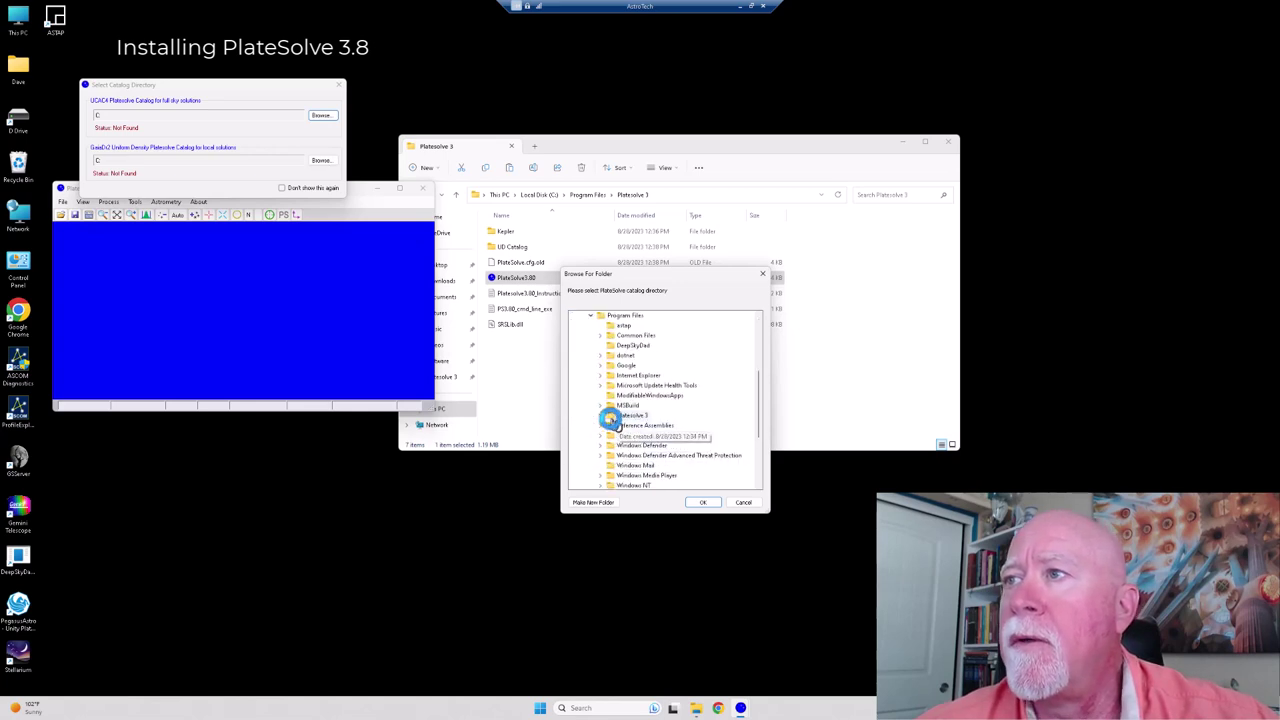
pyautogui.click(600, 415)
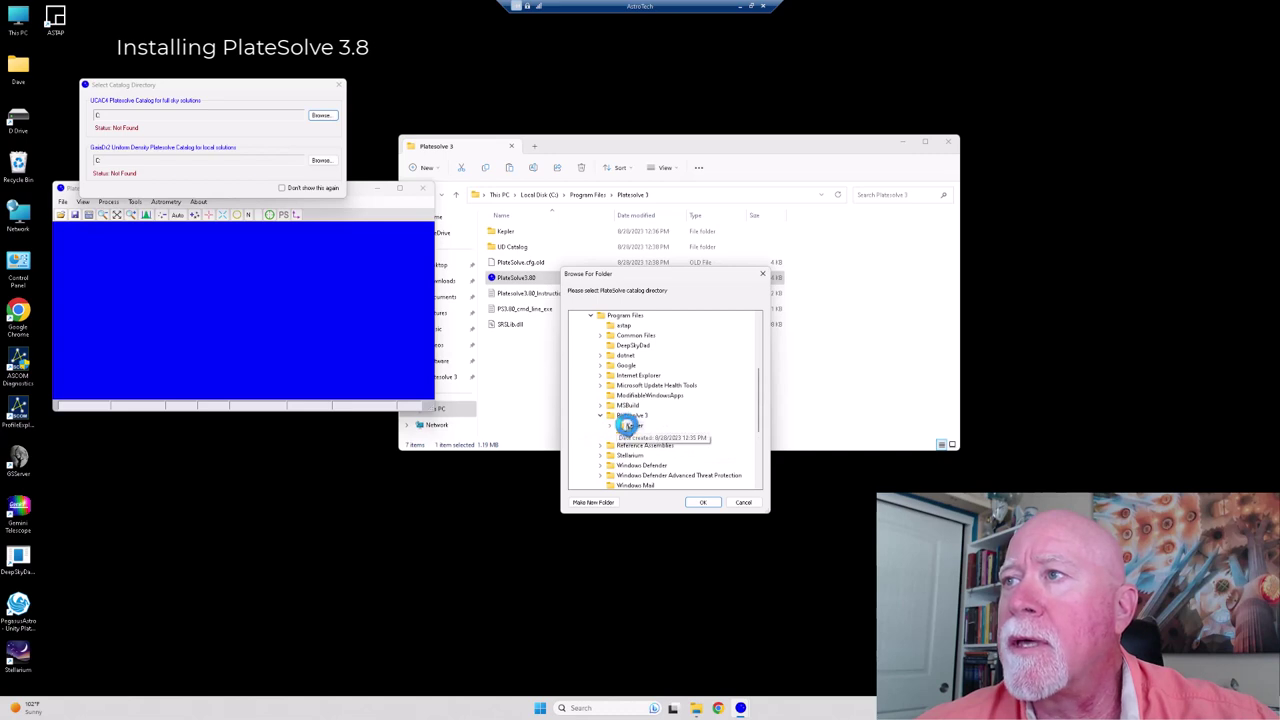
pyautogui.doubleClick(628, 425)
pyautogui.click(700, 503)
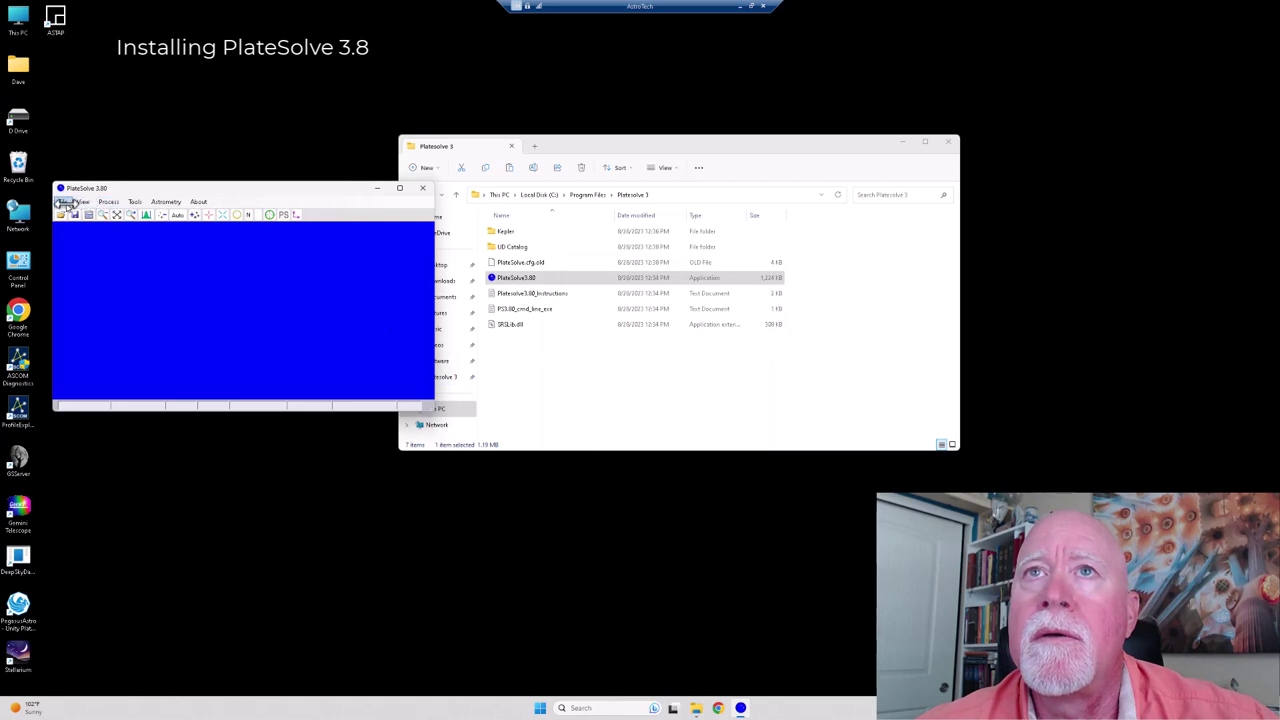
# Reopen the catalog directory configuration, assign C:\Program Files\Platesolve 3\UD Catalog as the GaiaDr2 uniform density catalog directory, and close the dialog.
pyautogui.click(64, 202)
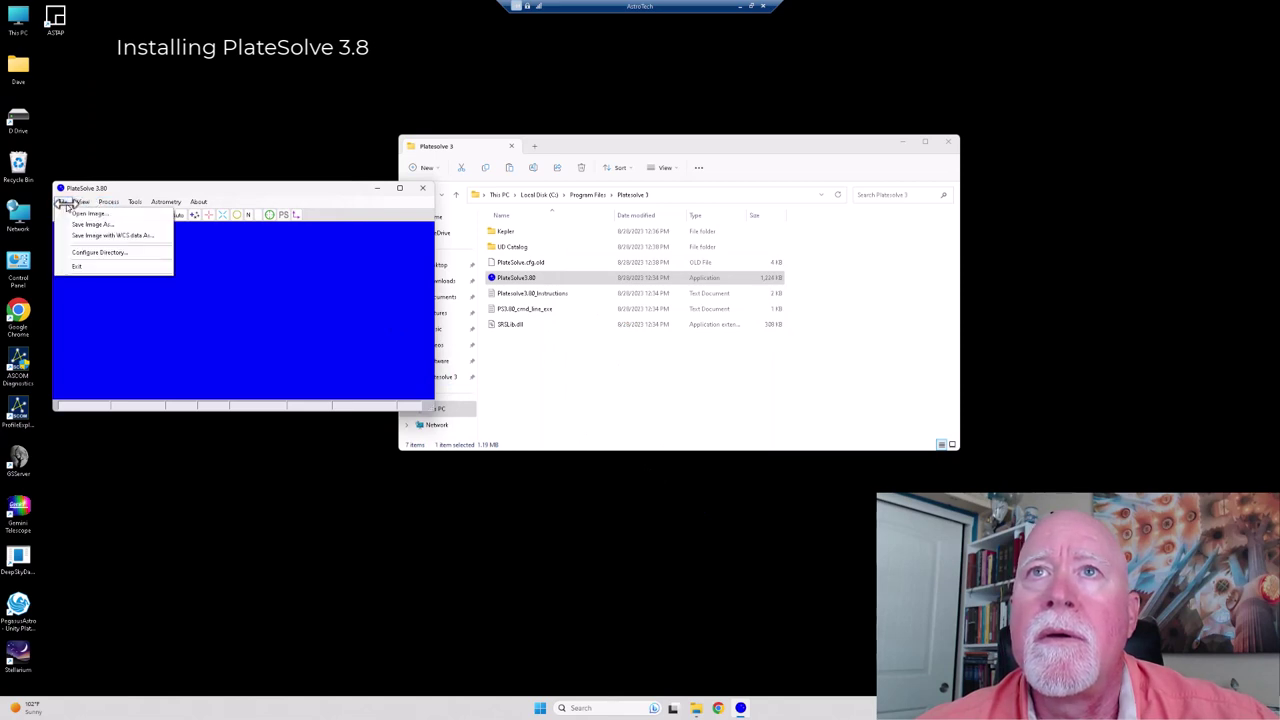
pyautogui.click(87, 253)
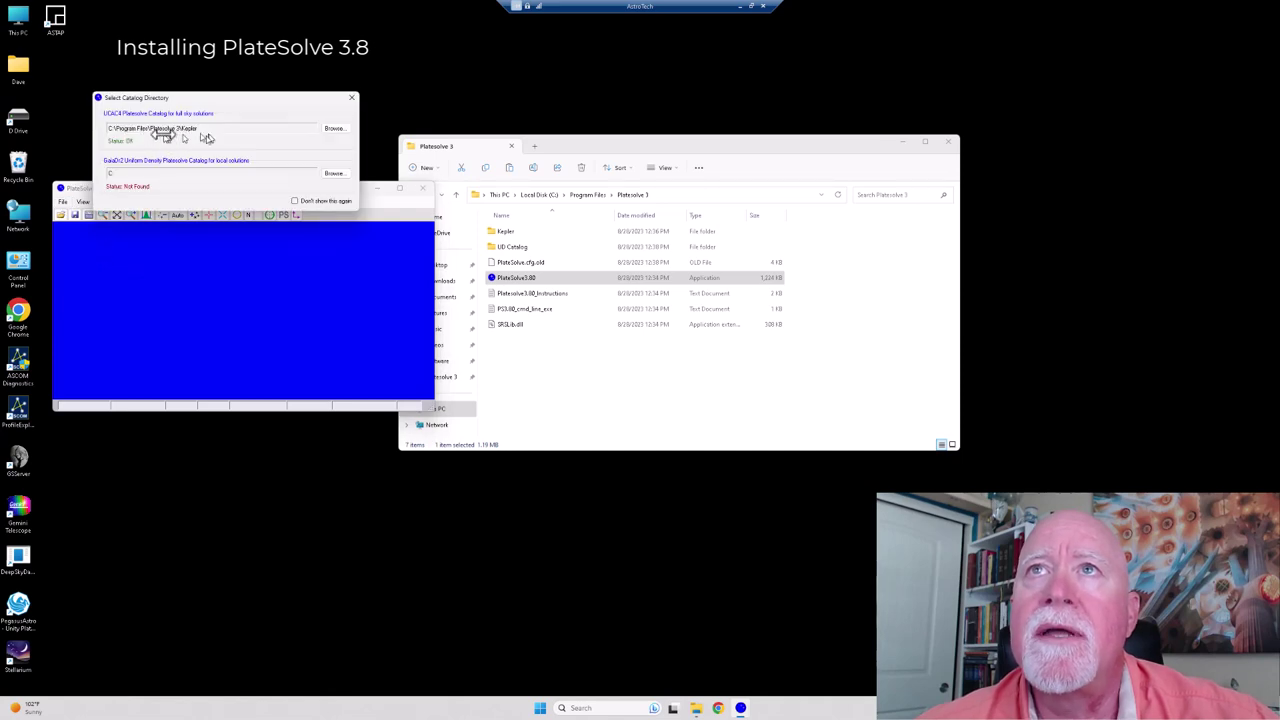
pyautogui.click(330, 173)
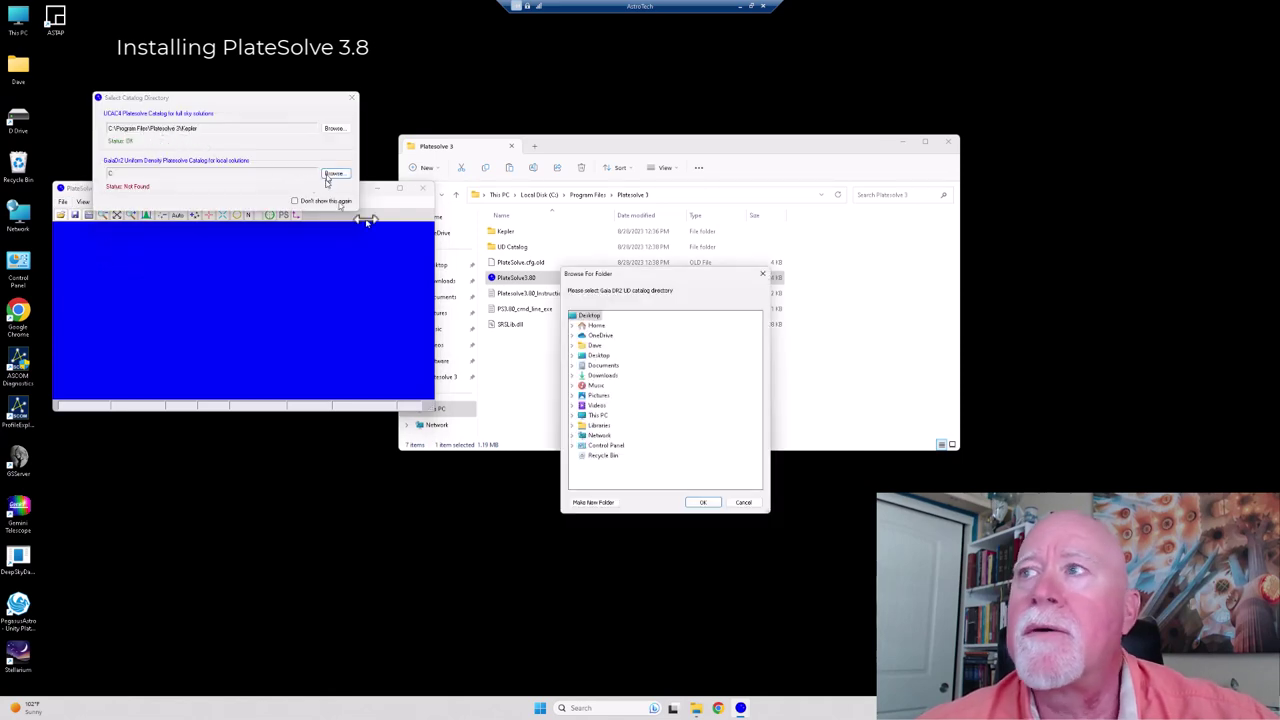
pyautogui.click(572, 416)
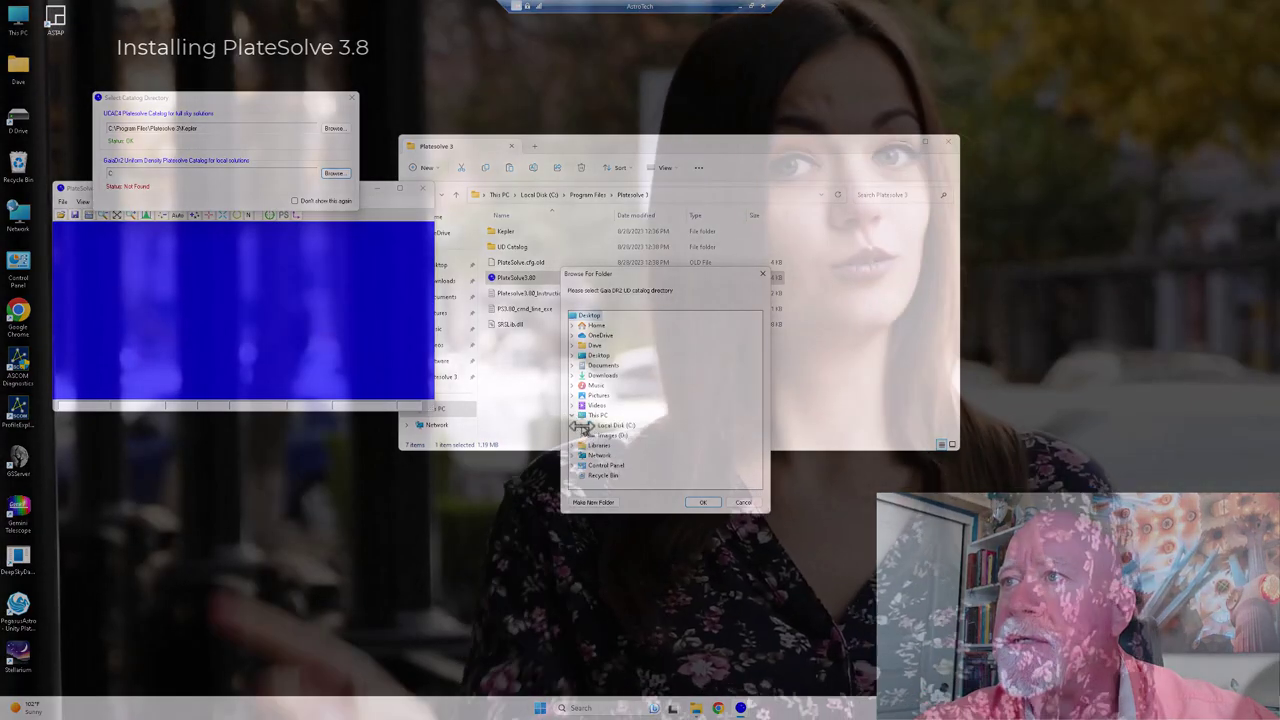
pyautogui.click(582, 425)
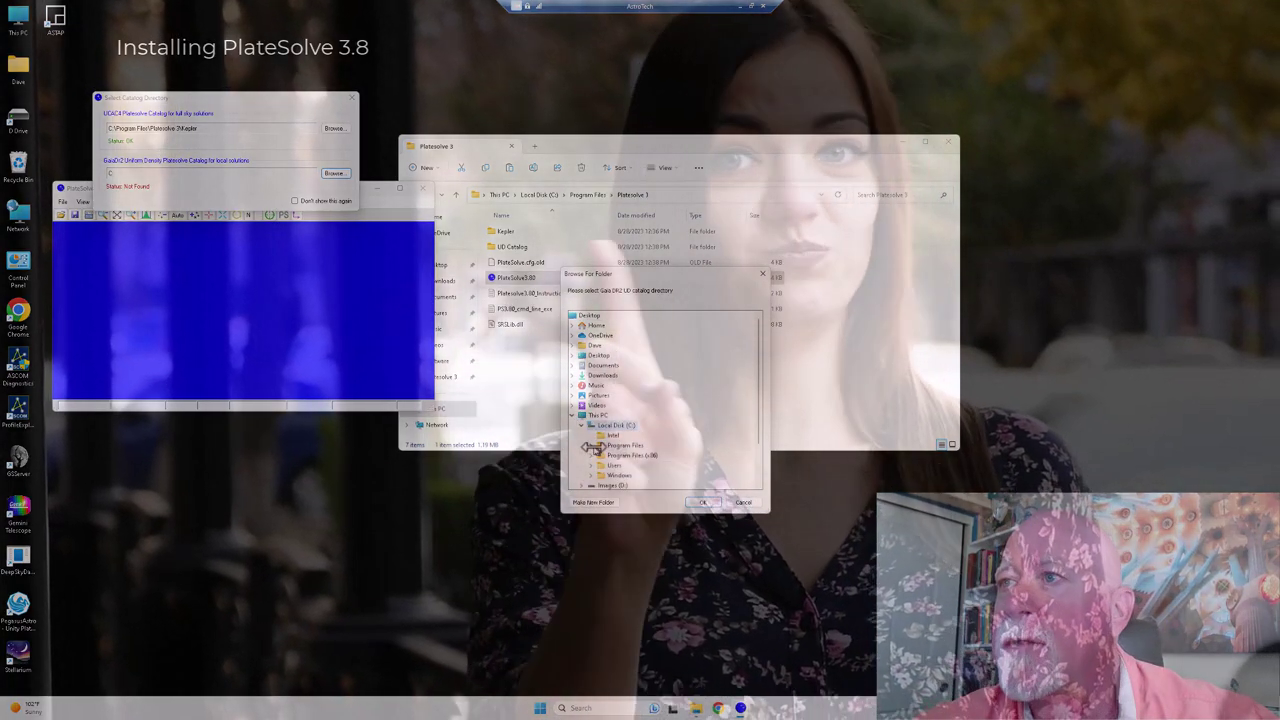
pyautogui.click(592, 445)
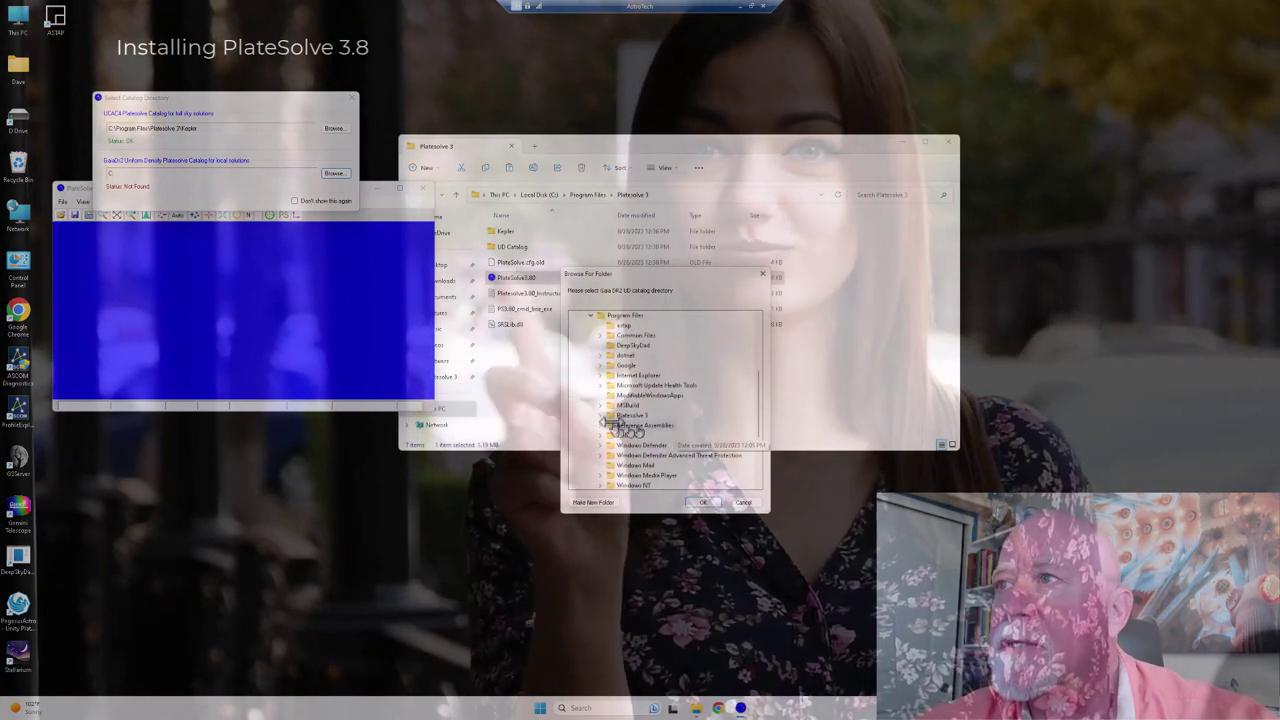
pyautogui.click(601, 415)
pyautogui.click(641, 435)
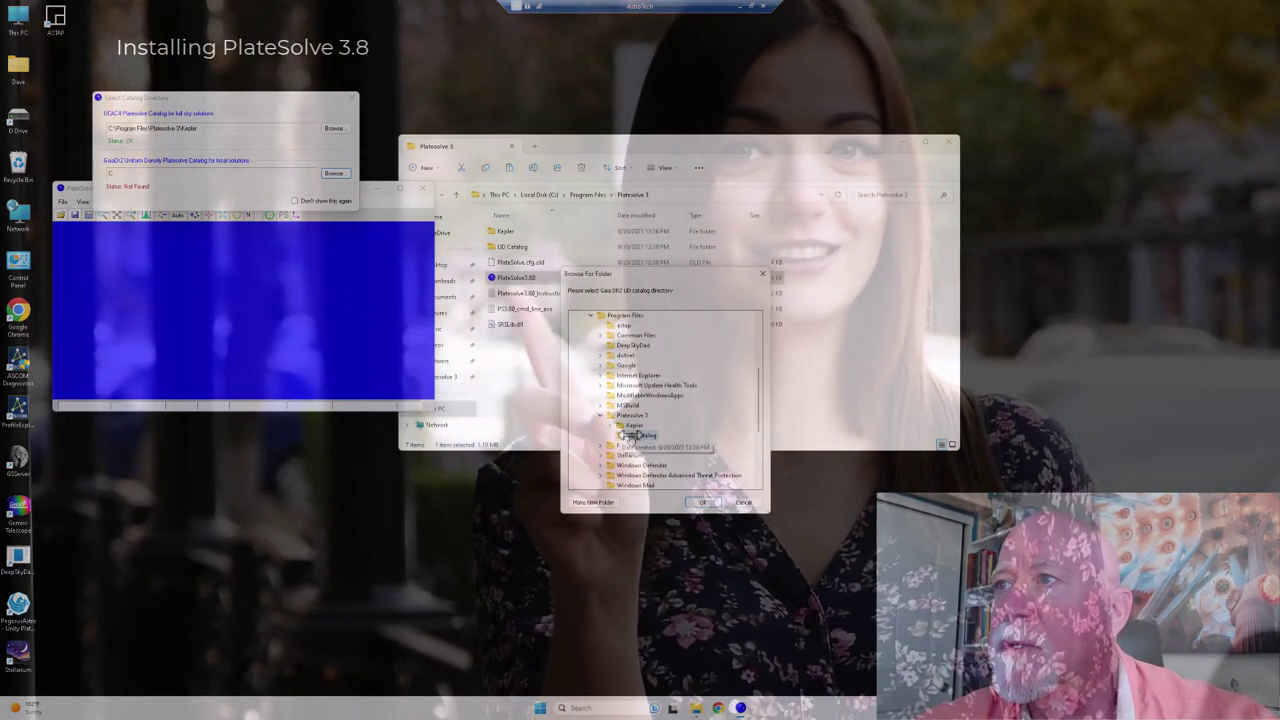
pyautogui.click(701, 502)
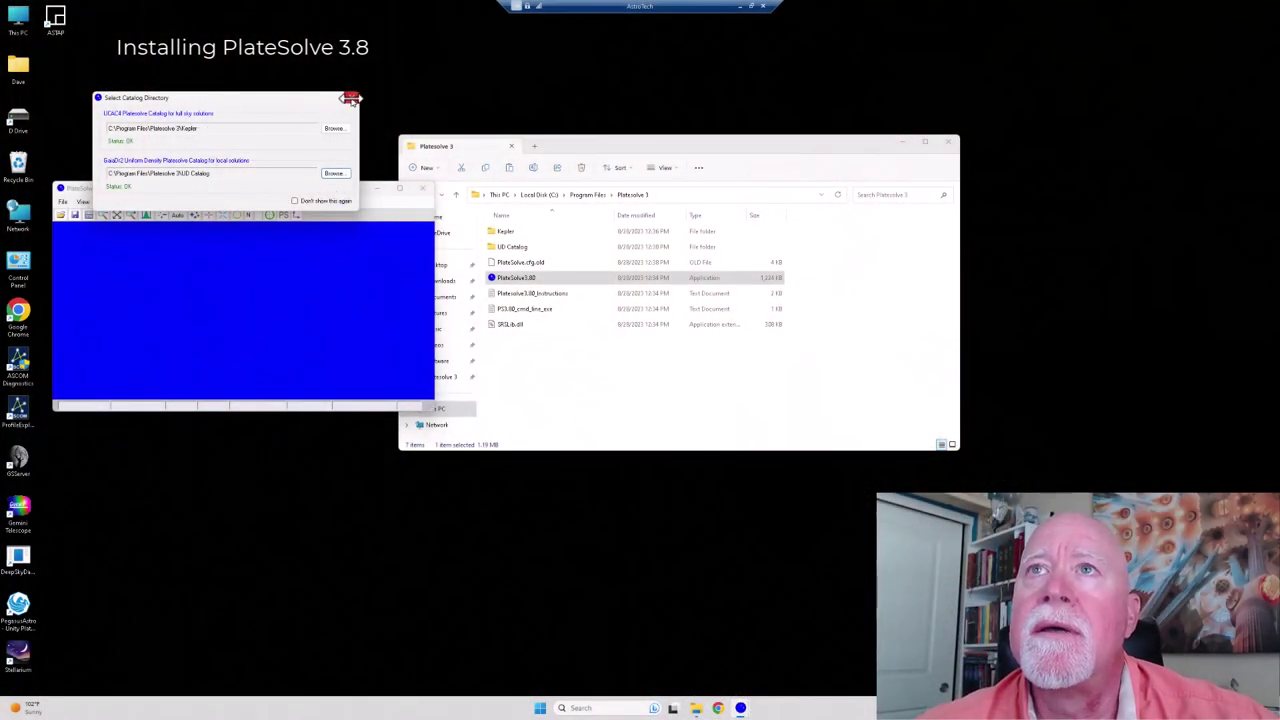
pyautogui.click(350, 98)
# Move the PlateSolve window clear of the file list and refresh the Platesolve 3 folder to check for a new configuration file.
pyautogui.moveTo(231, 190); pyautogui.dragTo(252, 350)
pyautogui.click(538, 367)
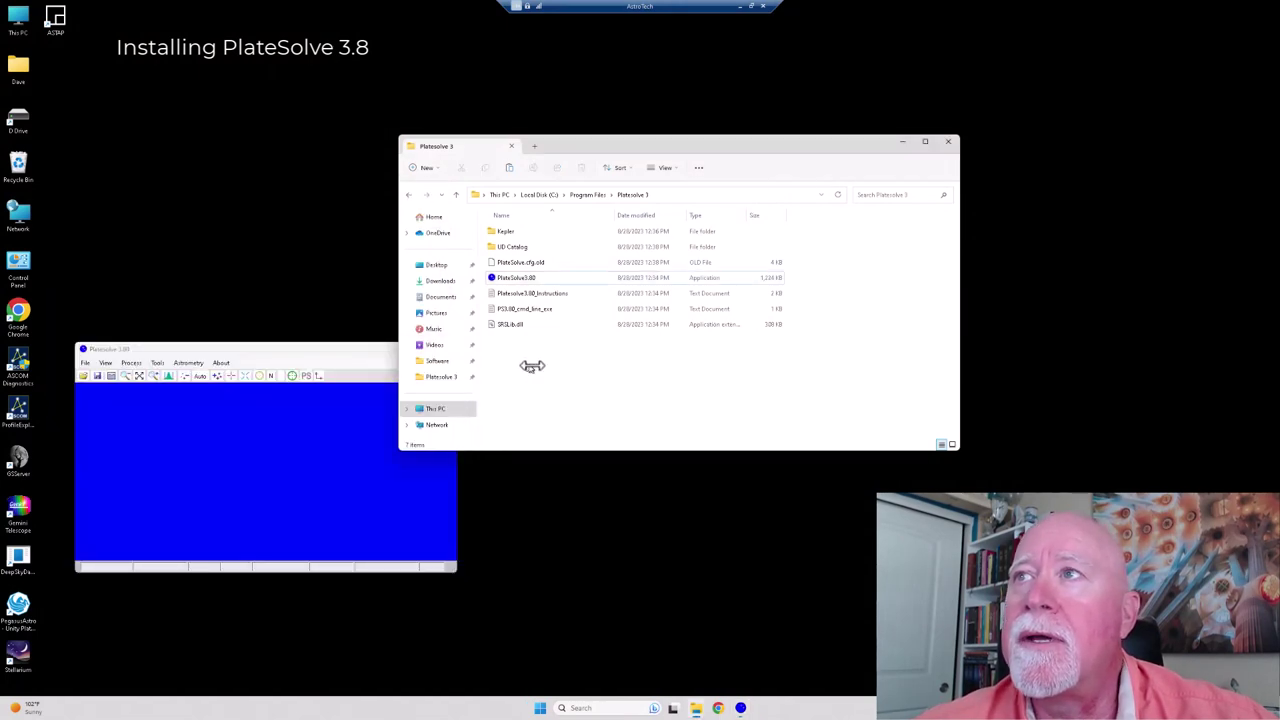
pyautogui.rightClick(541, 375)
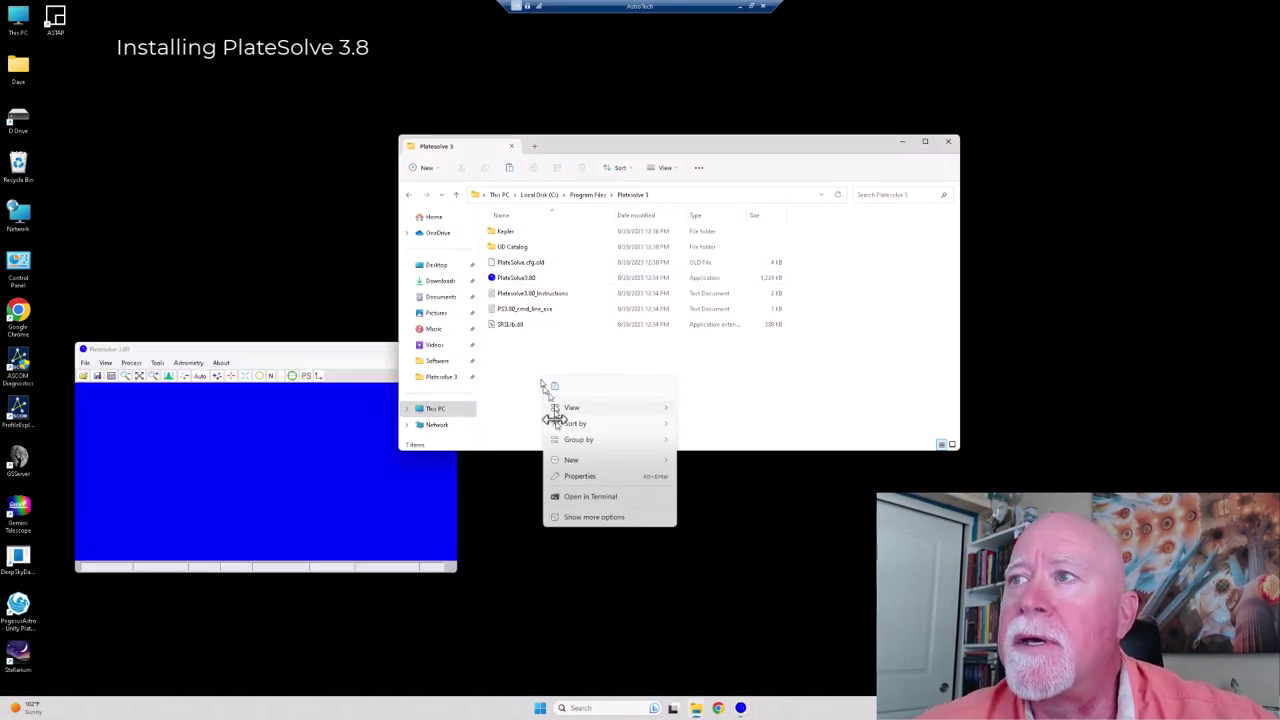
pyautogui.click(579, 517)
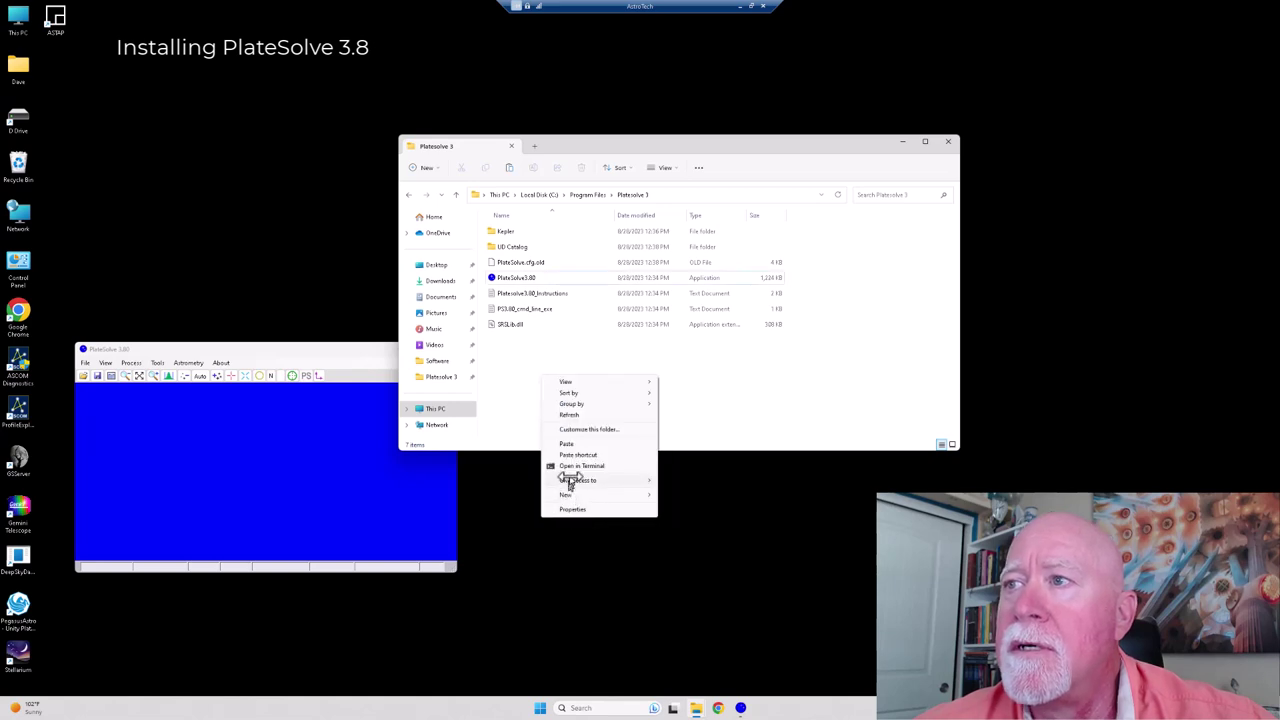
pyautogui.click(586, 415)
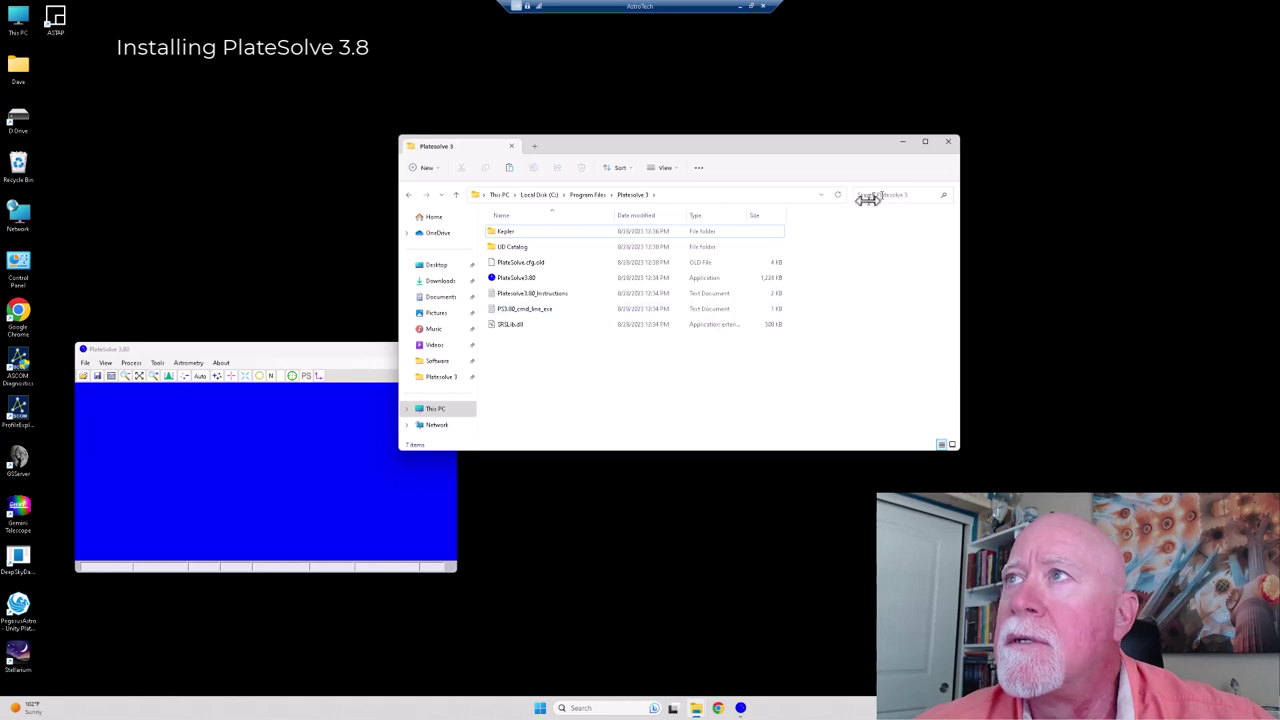
# Try to exit PlateSolve, continue from the error dialog, and check the Platesolve 3 folder for a new configuration file.
pyautogui.click(387, 348)
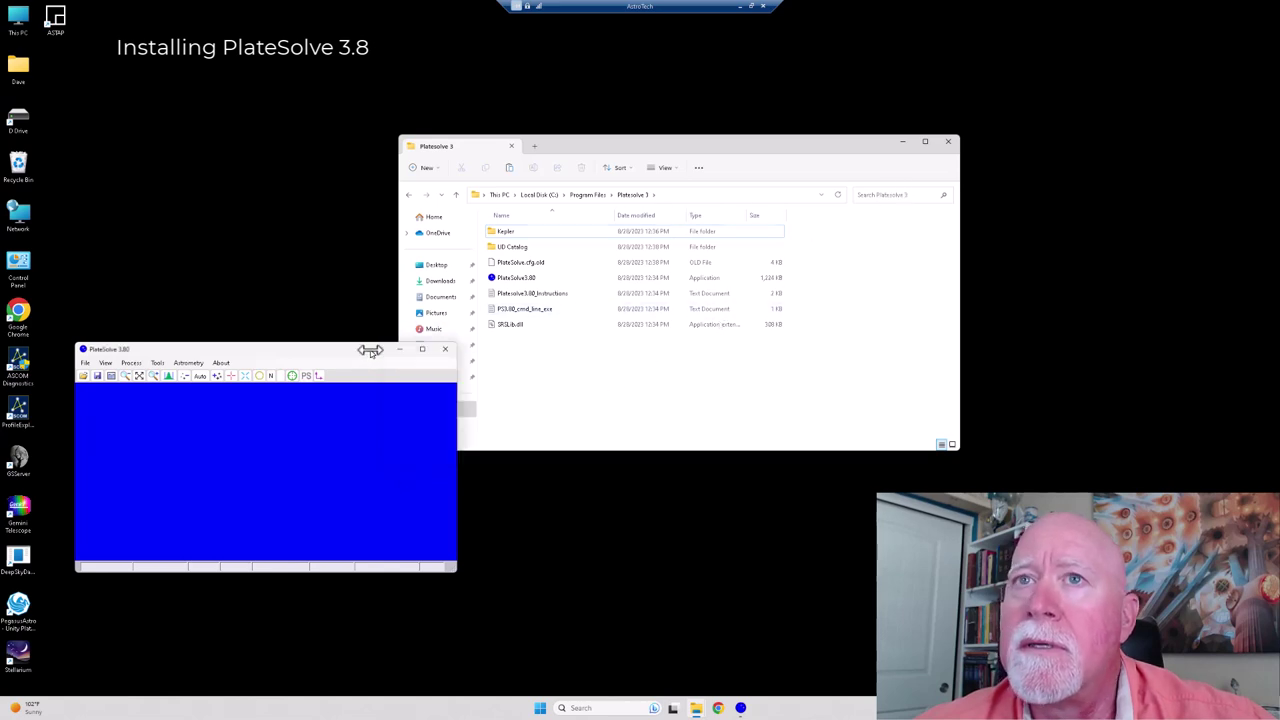
pyautogui.click(85, 363)
pyautogui.click(99, 427)
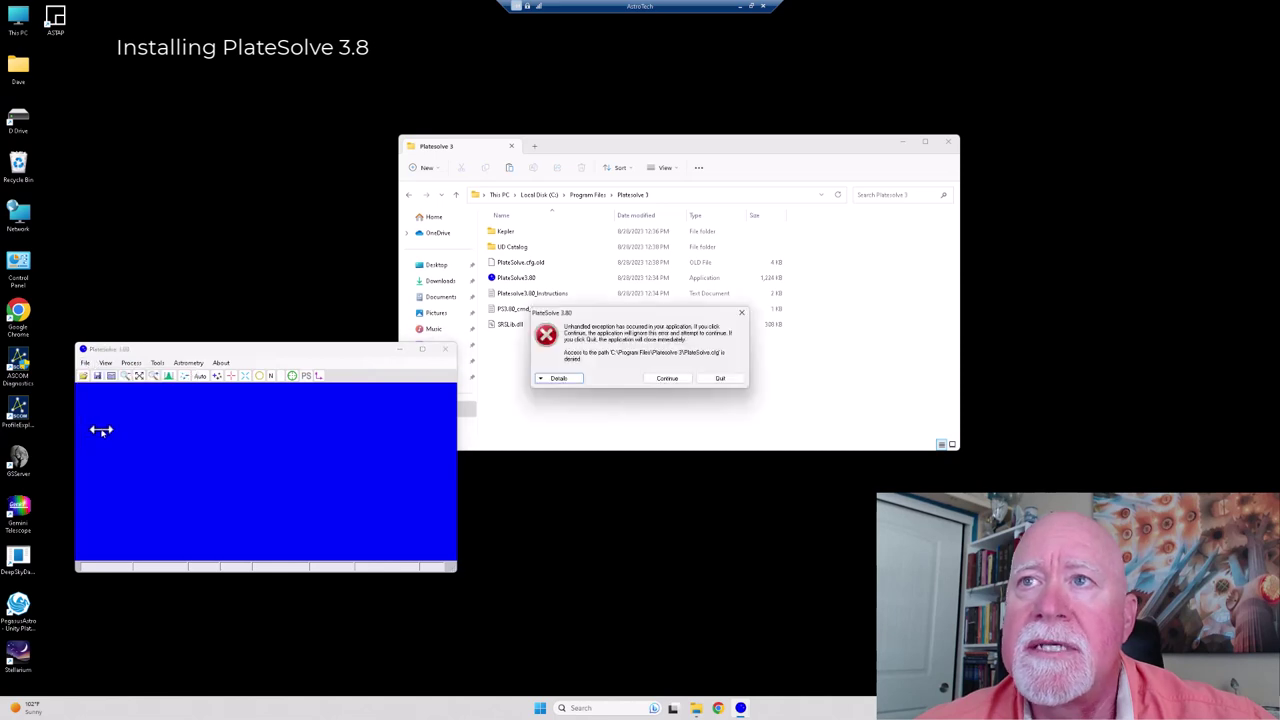
pyautogui.click(668, 379)
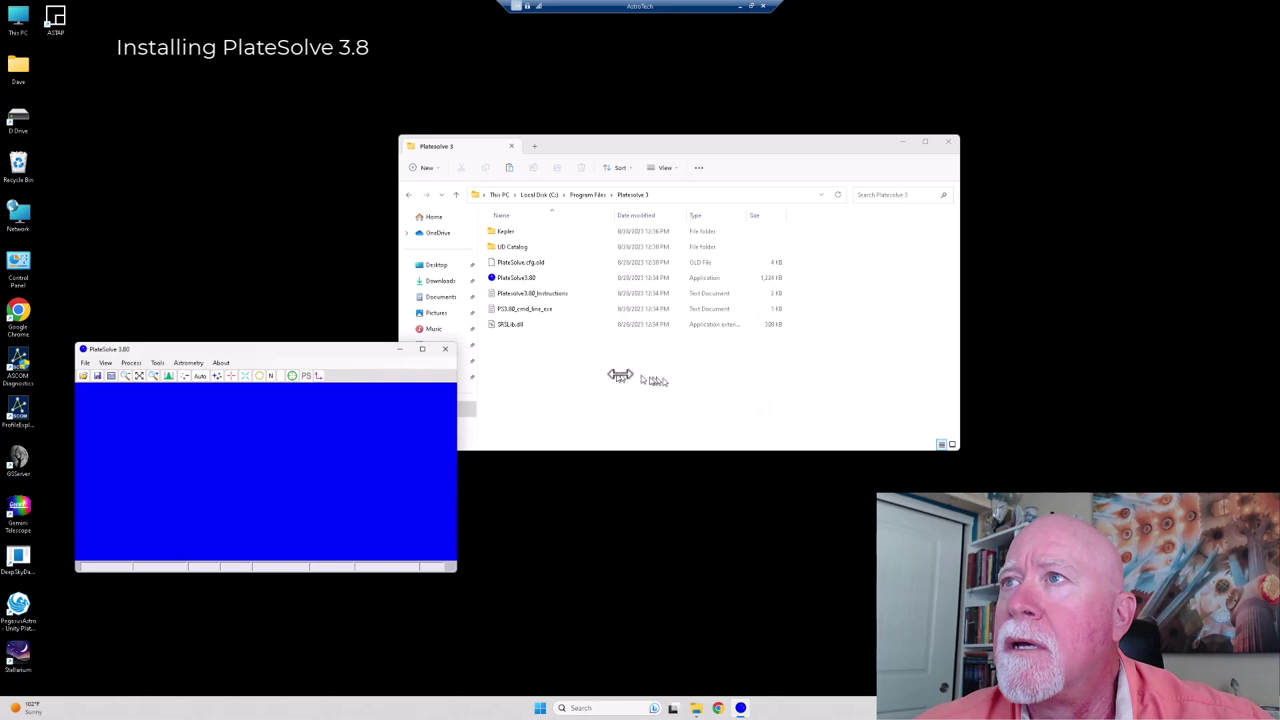
pyautogui.click(520, 368)
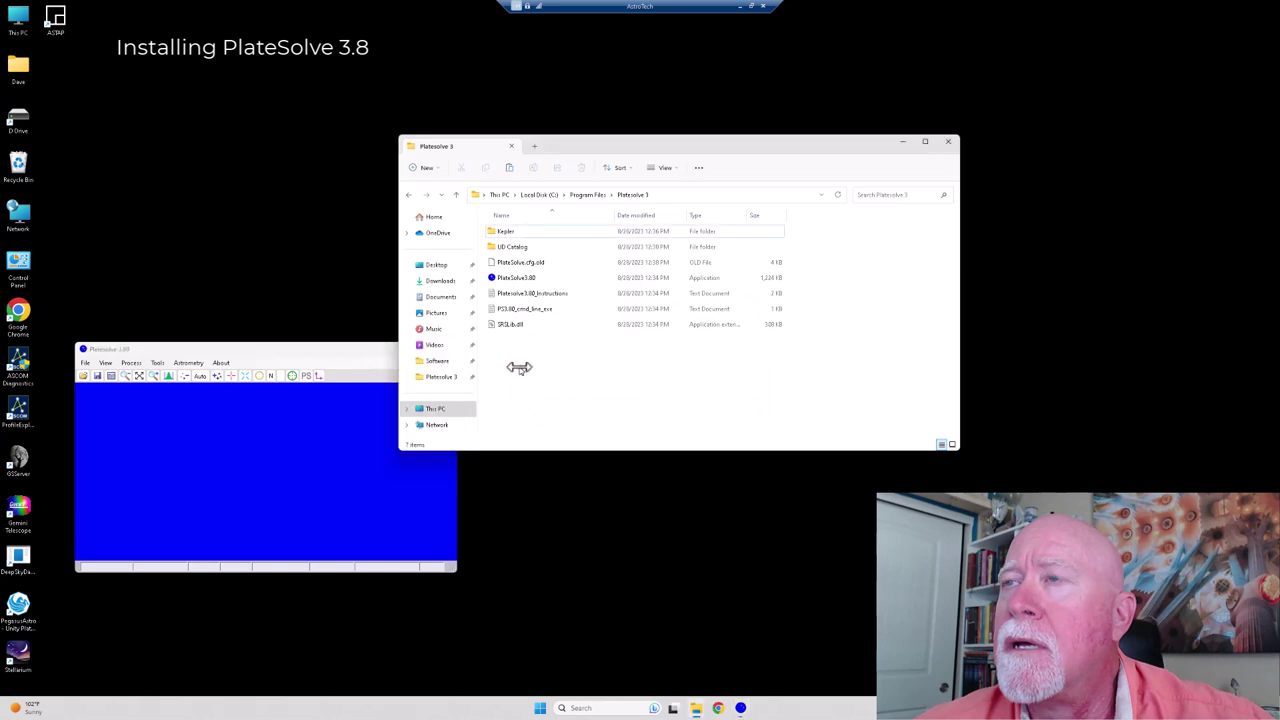
pyautogui.click(512, 262)
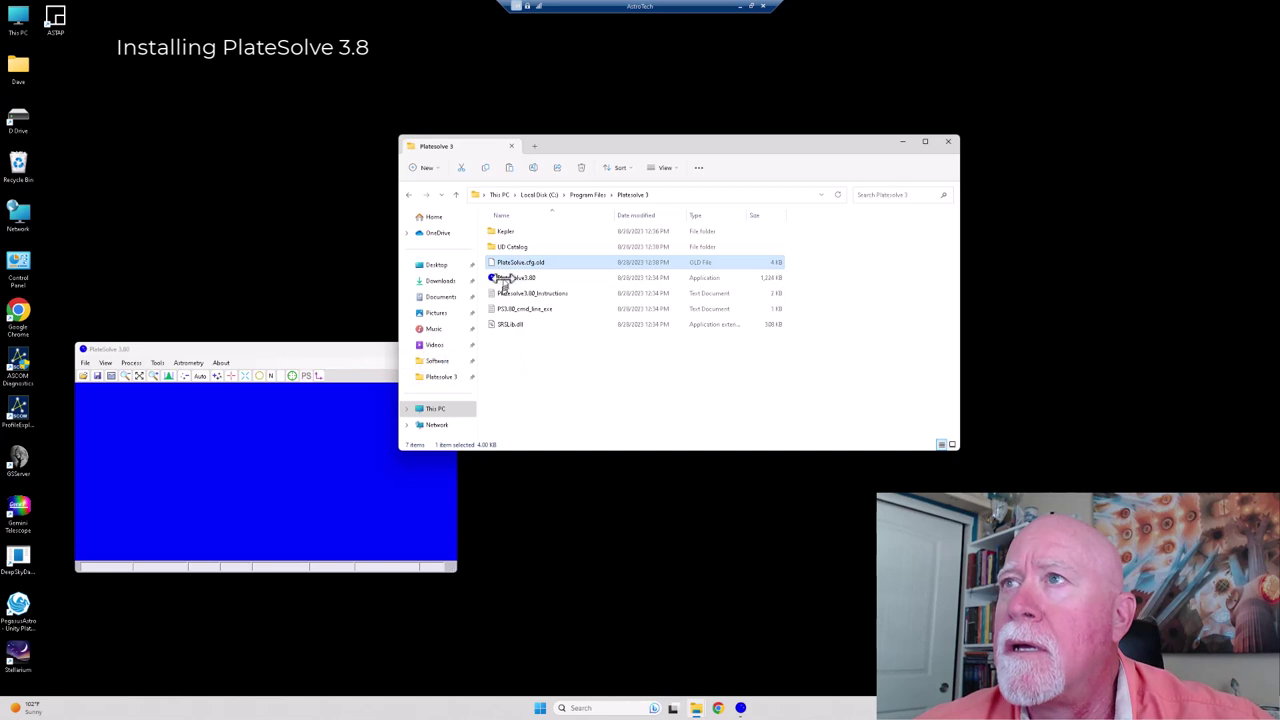
# Reopen PlateSolve's catalog directory configuration, review the UCAC4 and GaiaDr2 paths with their status, and close it.
pyautogui.click(362, 356)
pyautogui.click(103, 363)
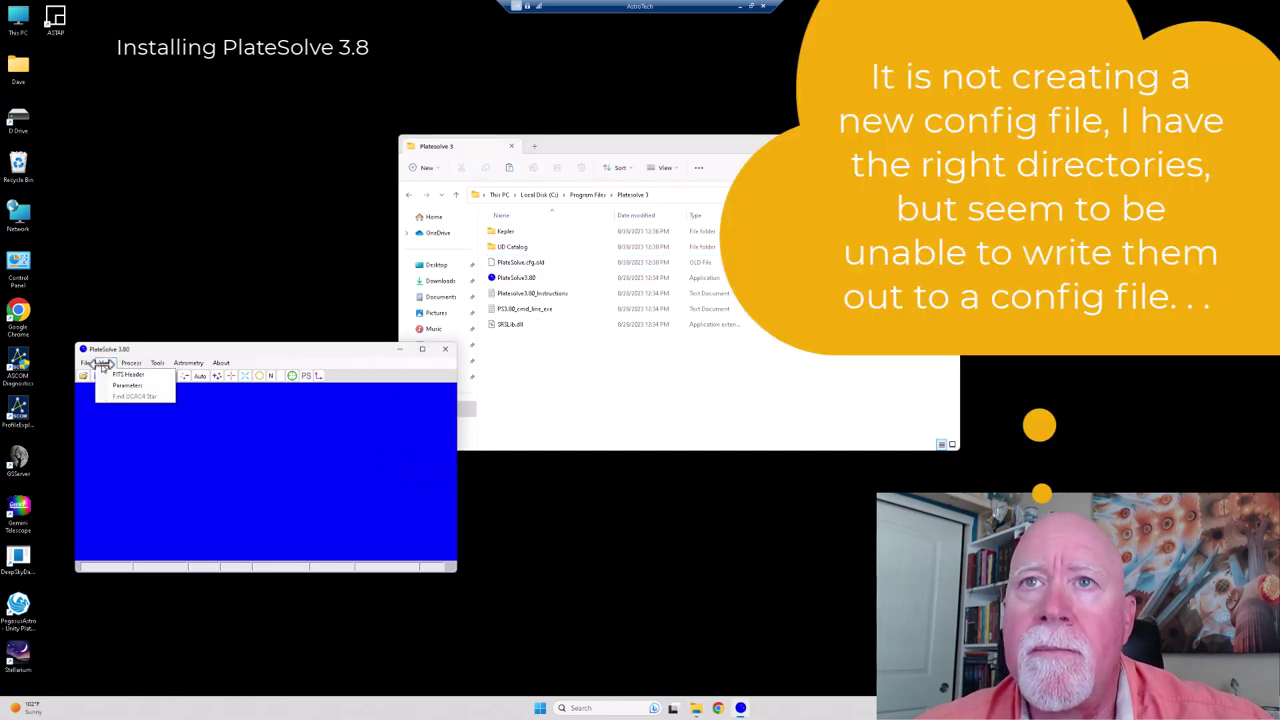
pyautogui.moveTo(124, 365)
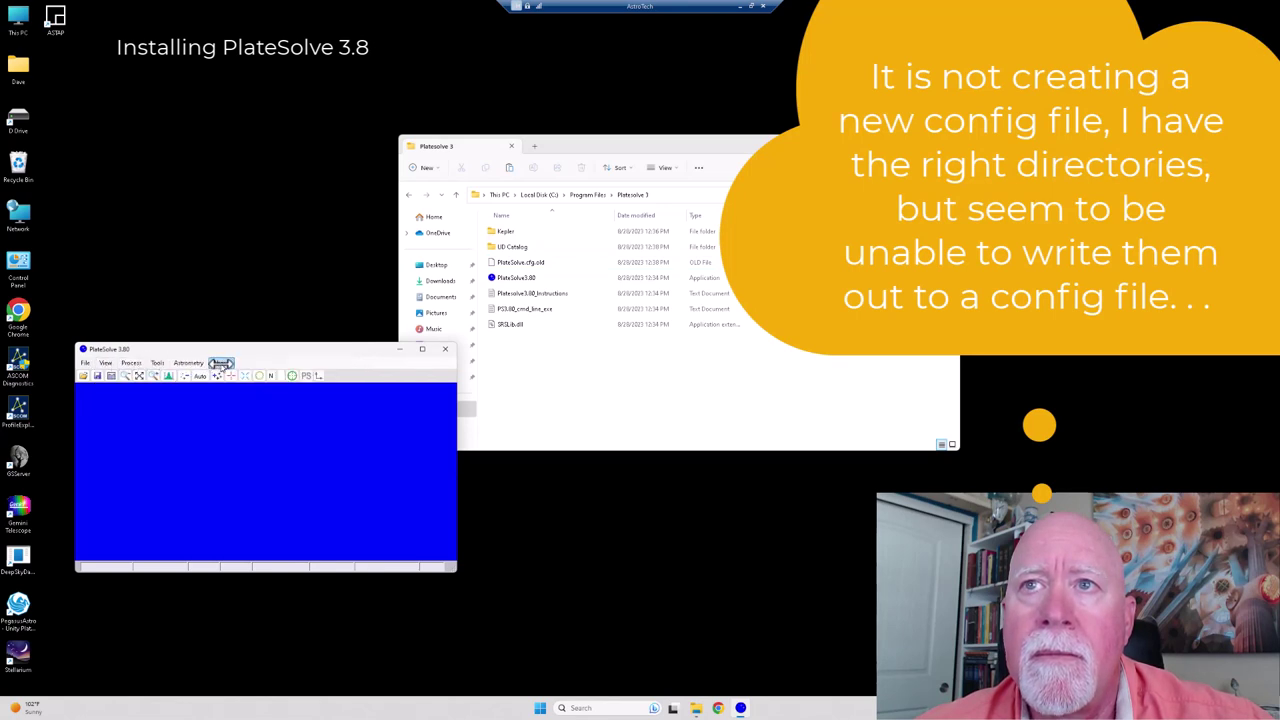
pyautogui.click(85, 363)
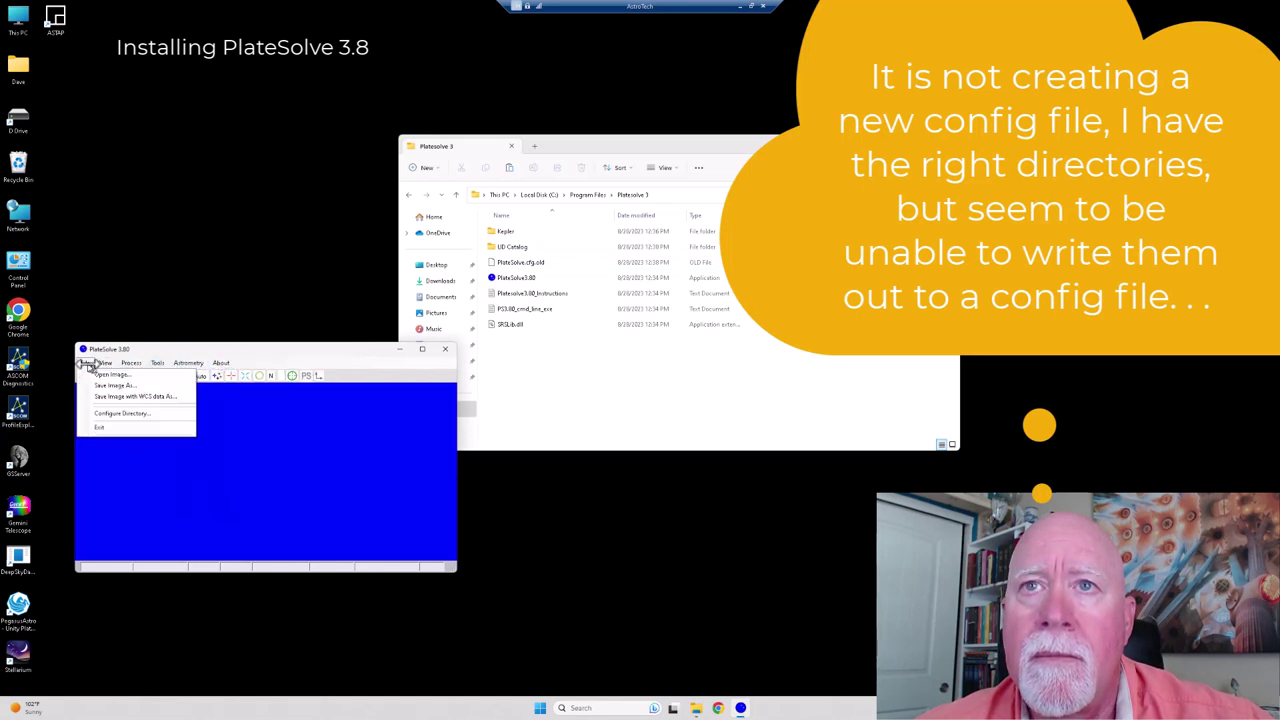
pyautogui.click(105, 414)
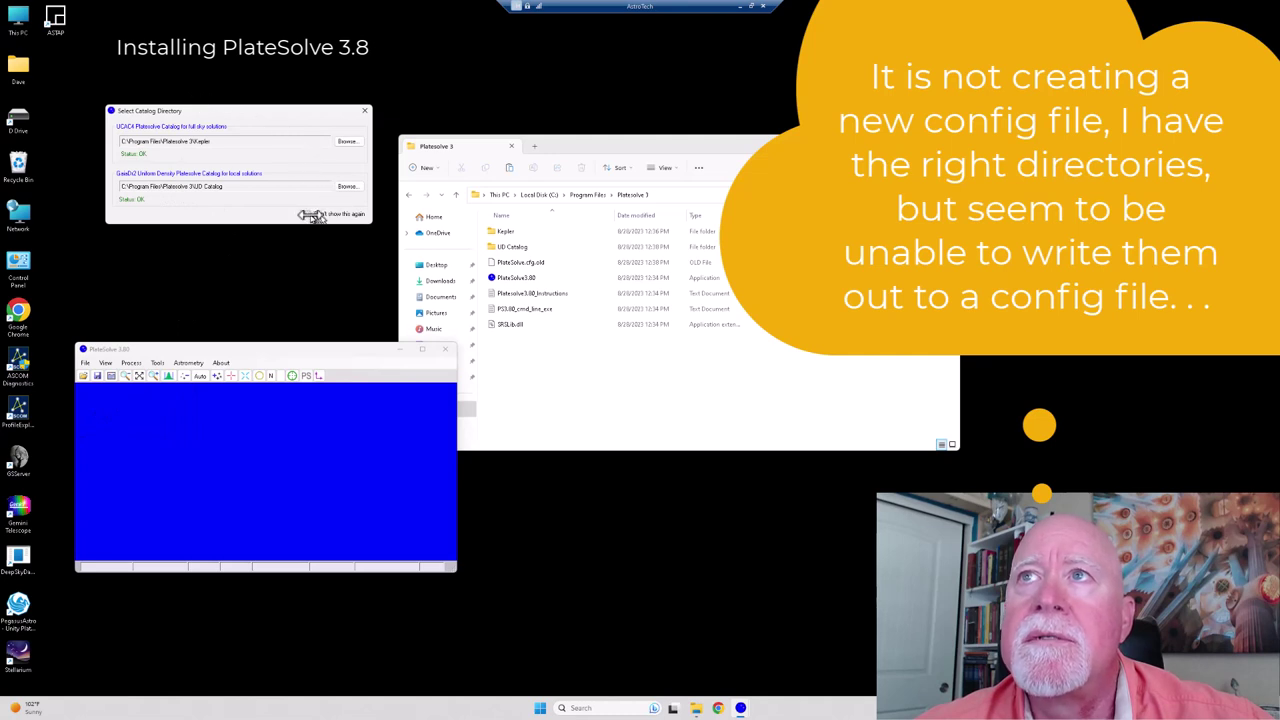
pyautogui.click(365, 111)
# Try exiting PlateSolve again, read through the exception details in the error dialog, and dismiss it.
pyautogui.click(86, 363)
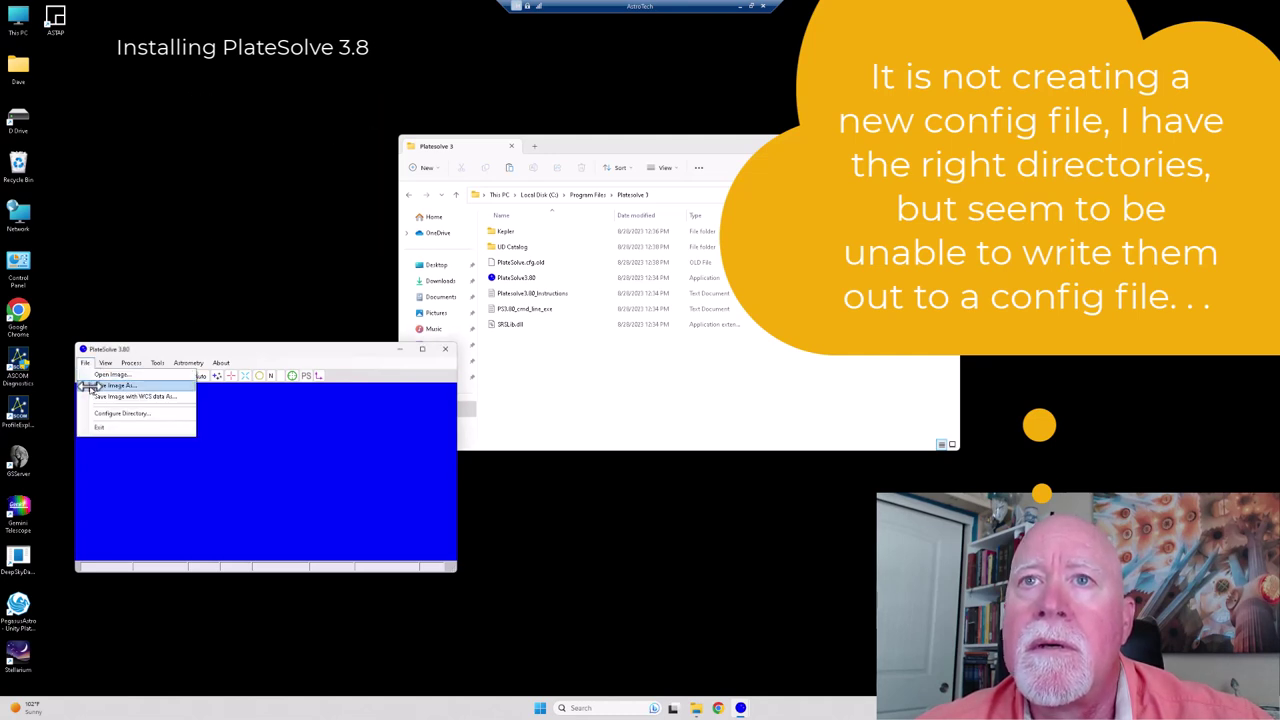
pyautogui.click(94, 428)
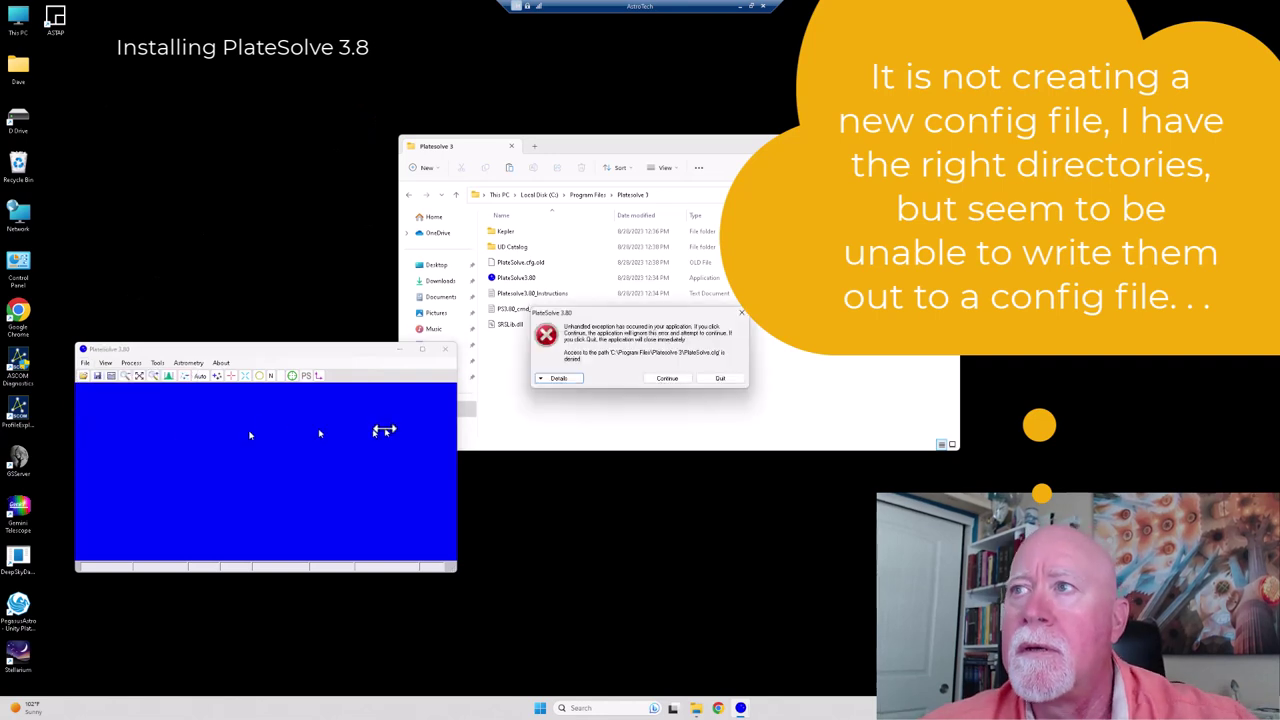
pyautogui.click(557, 379)
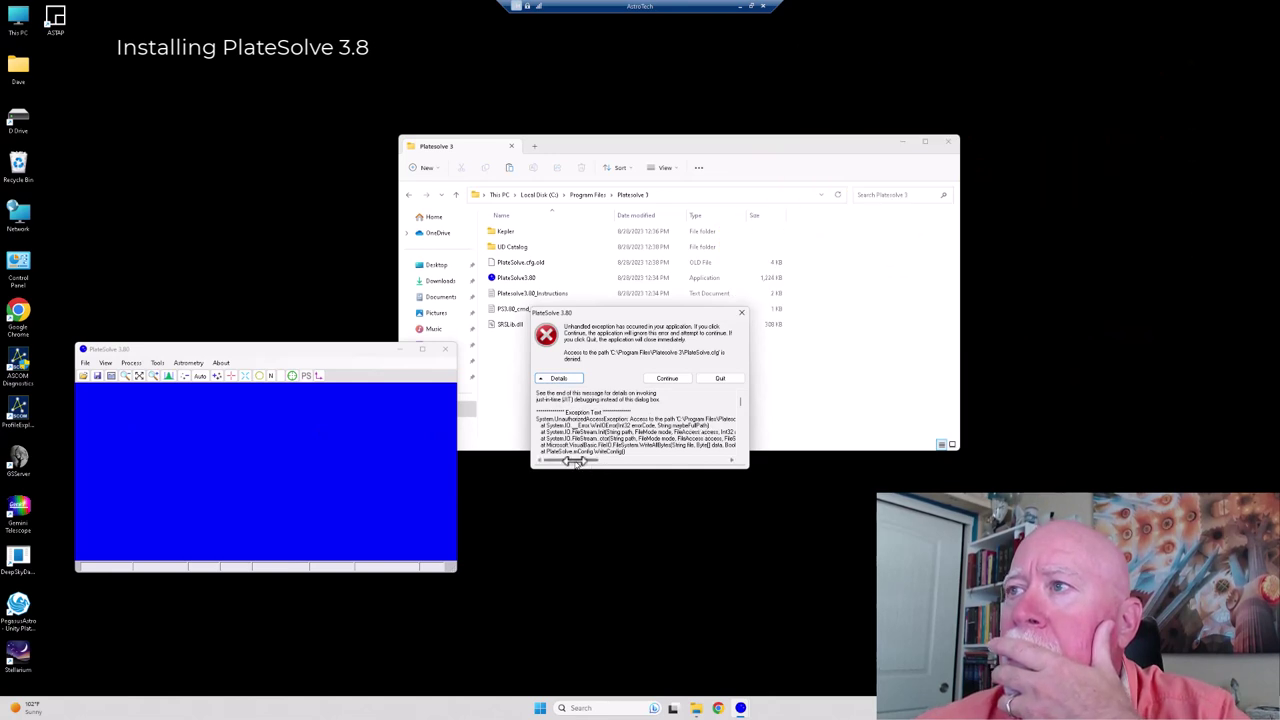
pyautogui.moveTo(575, 461); pyautogui.dragTo(522, 463)
pyautogui.scroll(-15, 625, 425)
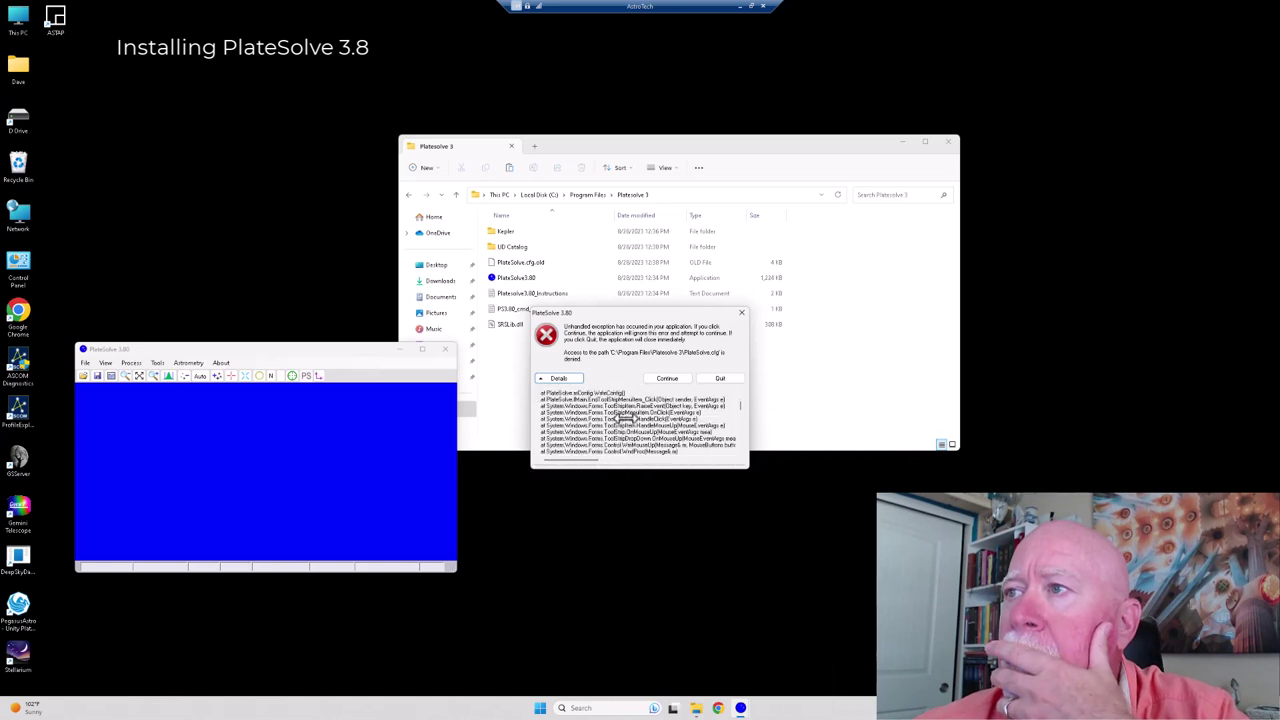
pyautogui.scroll(-15, 648, 397)
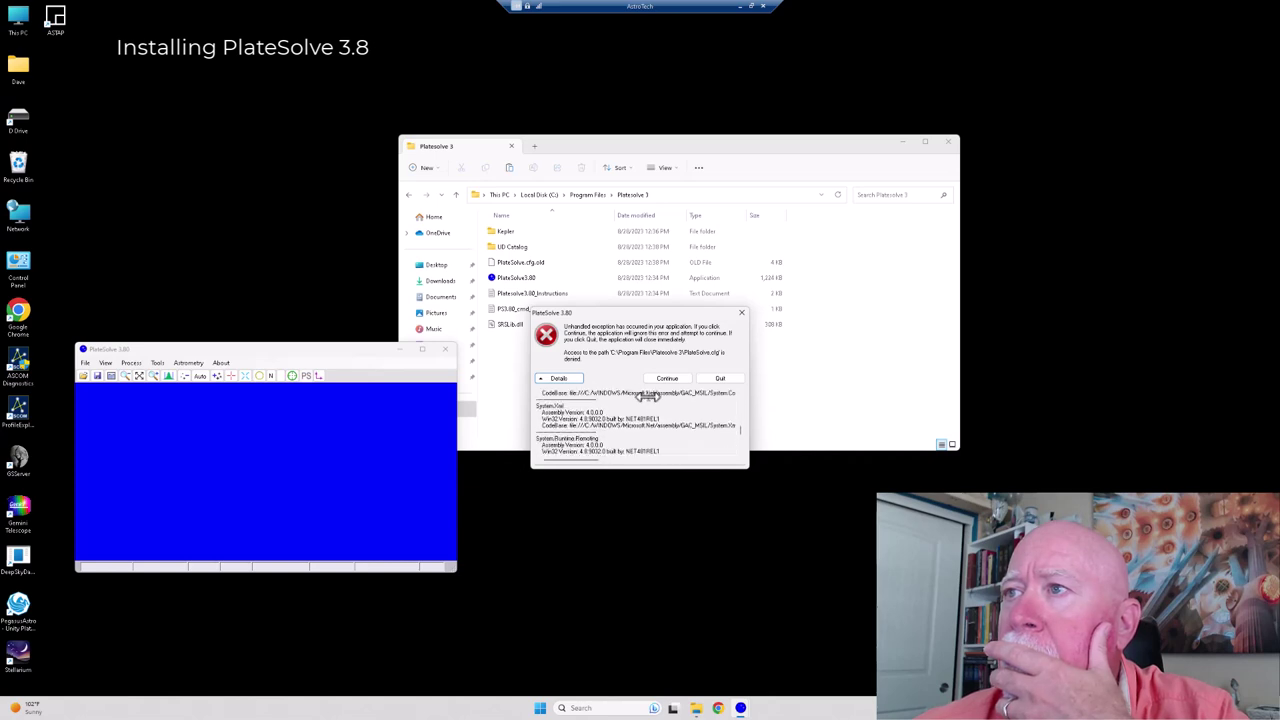
pyautogui.scroll(-1, 648, 397)
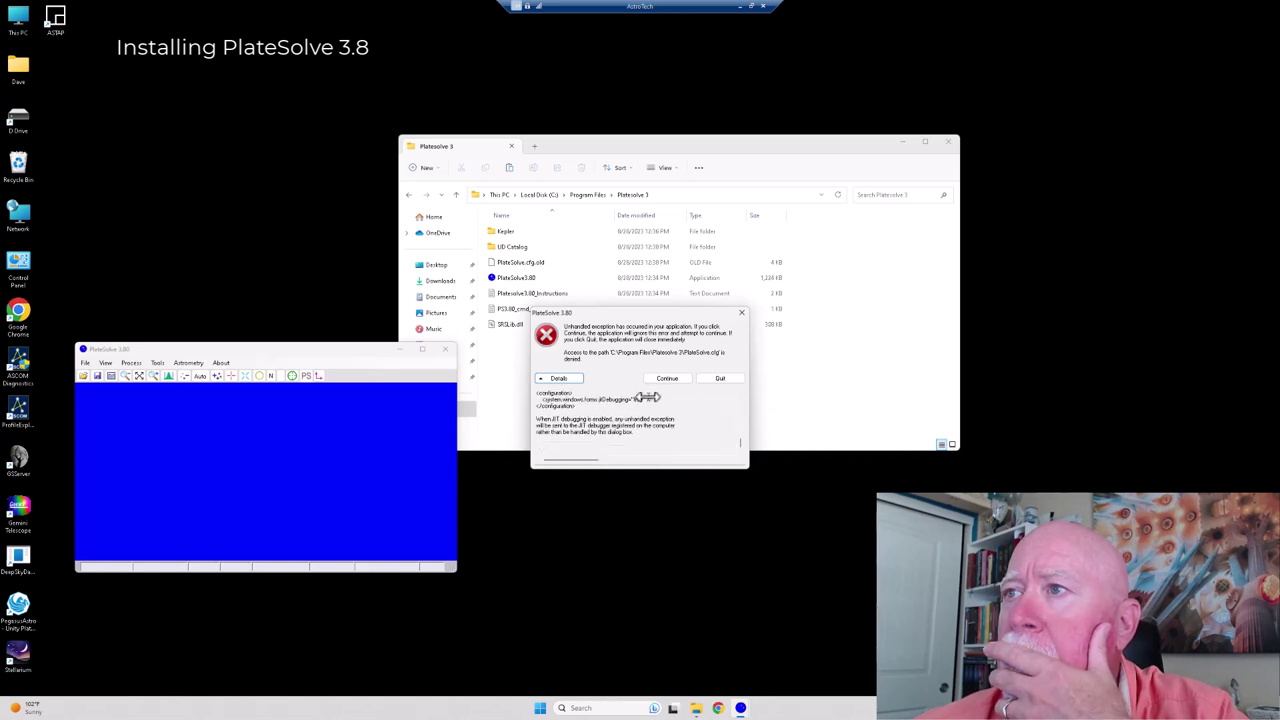
pyautogui.click(742, 316)
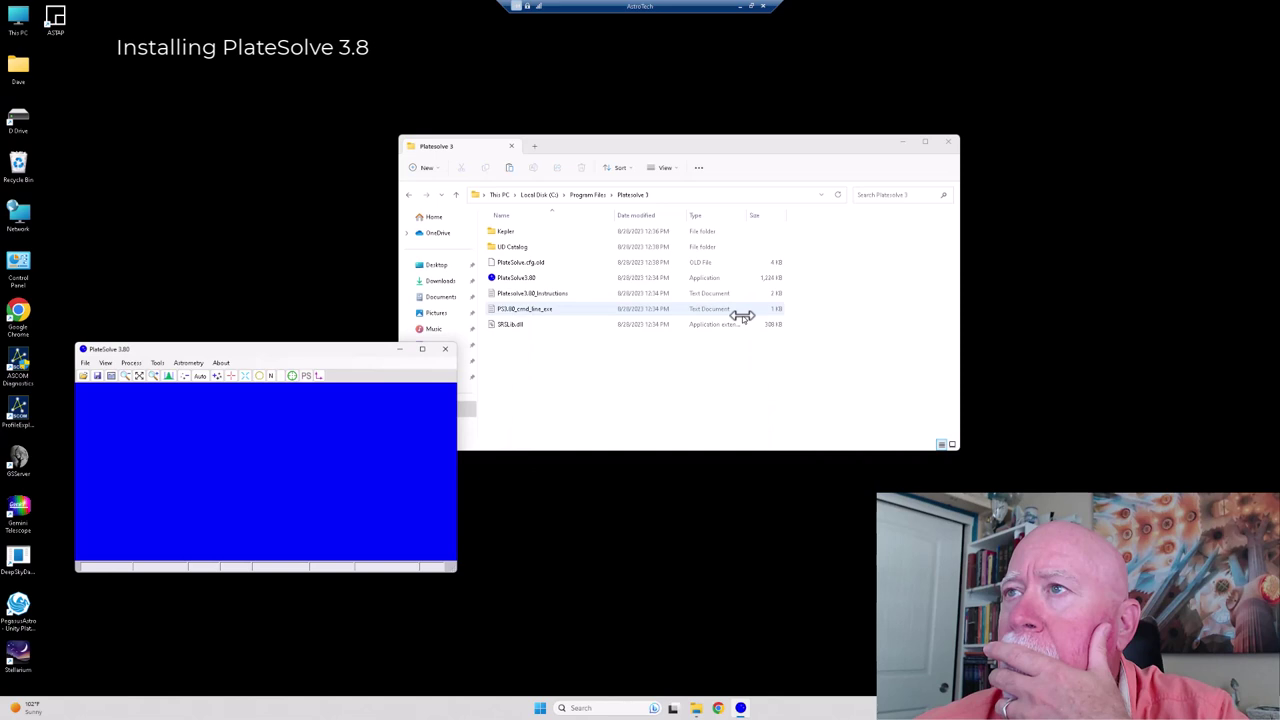
# Open PlateSolve.cfg.old in Notepad just once, look through its contents, and close the file.
pyautogui.click(500, 372)
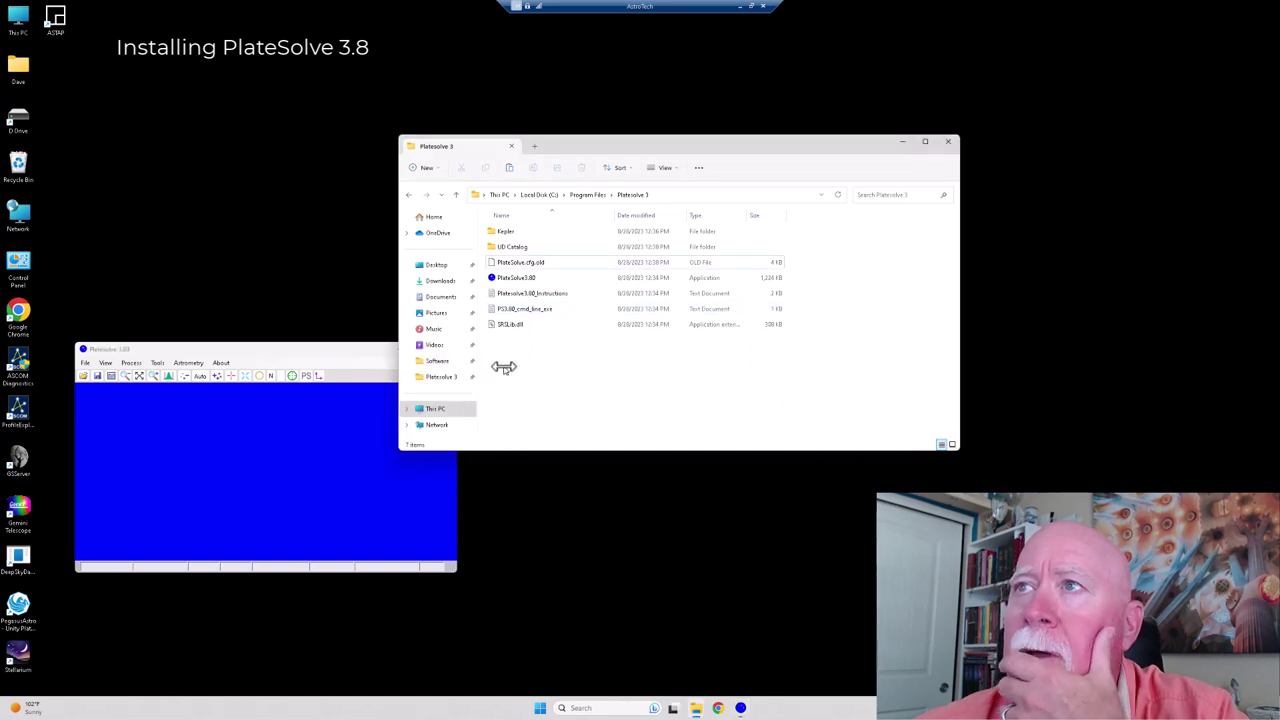
pyautogui.click(516, 262)
pyautogui.doubleClick(516, 262)
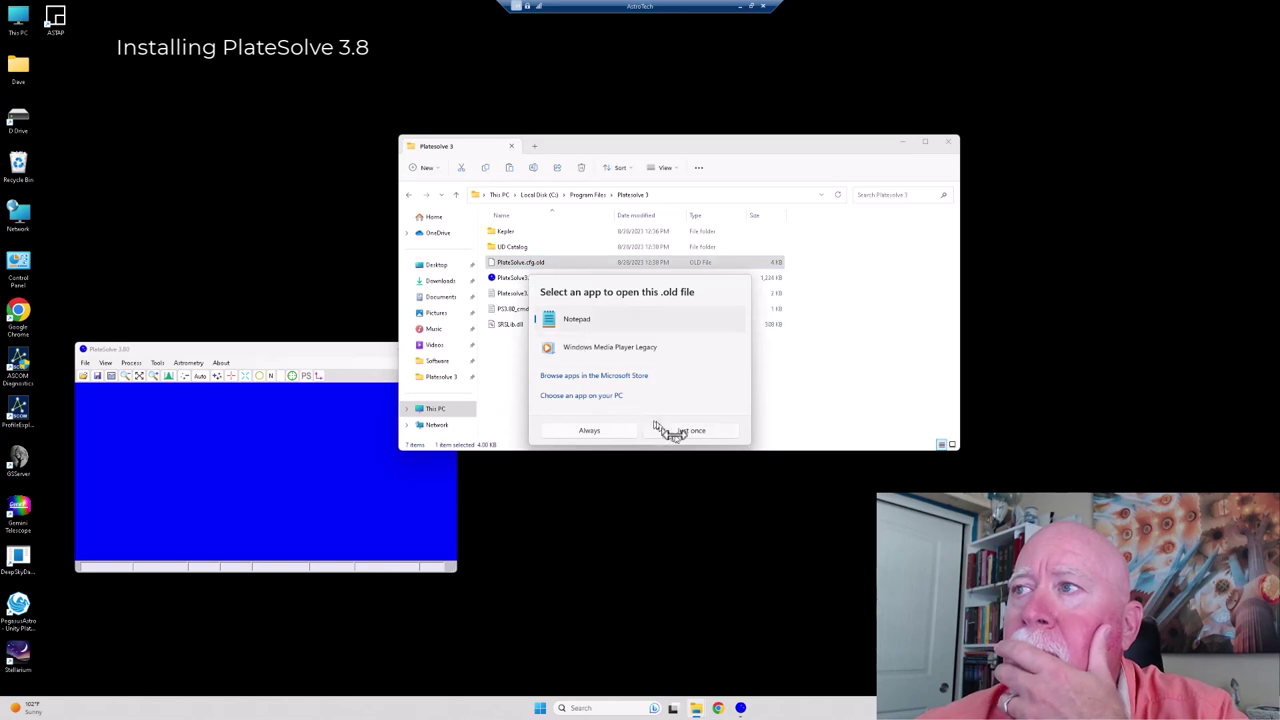
pyautogui.click(676, 432)
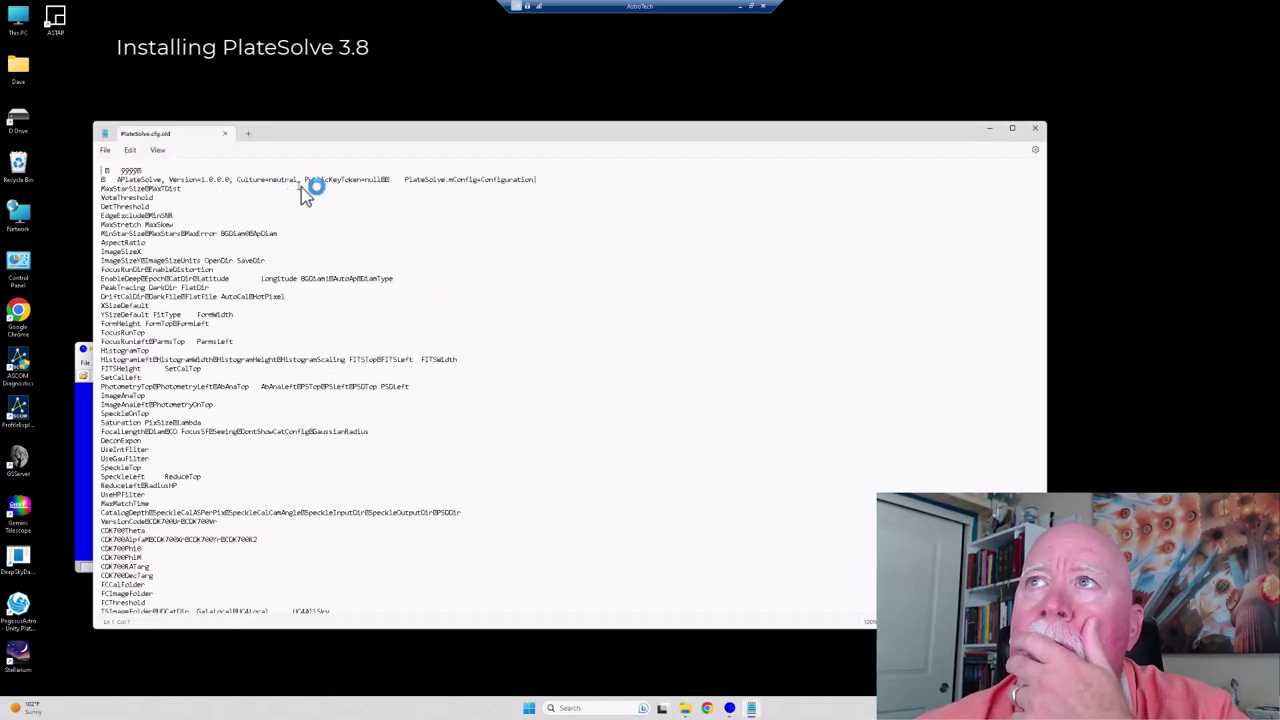
pyautogui.scroll(-1, 528, 400)
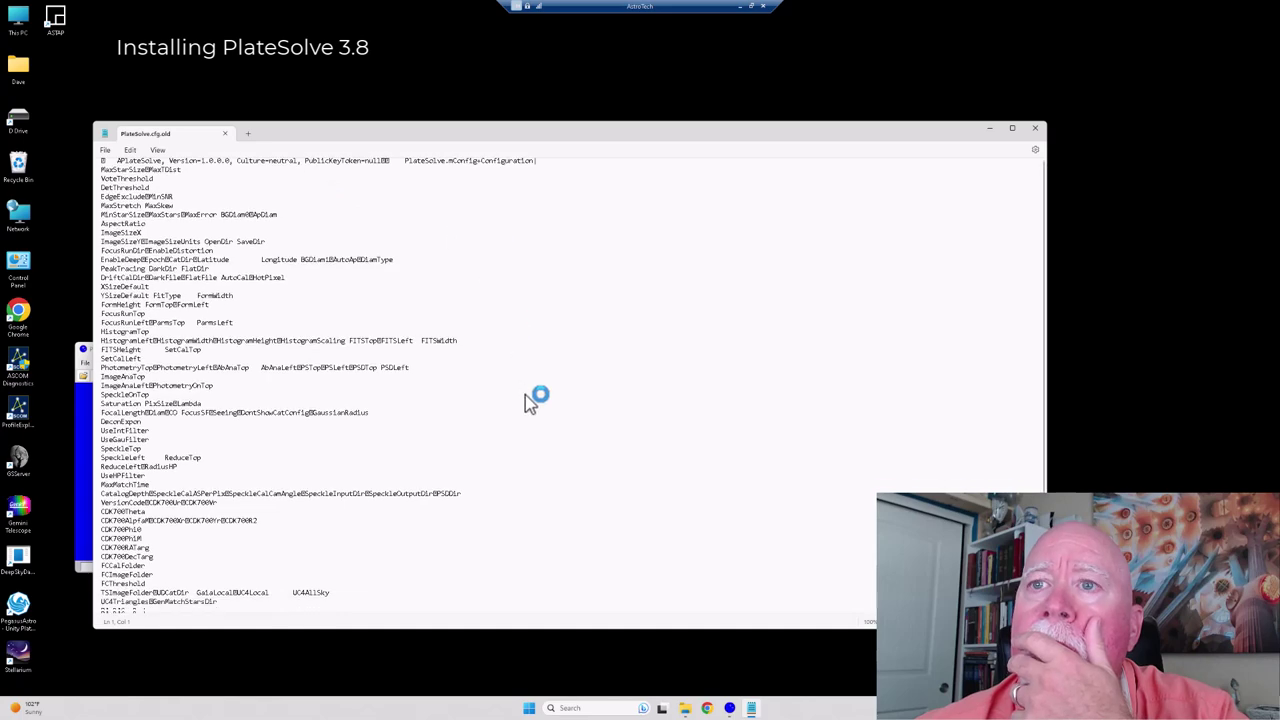
pyautogui.scroll(-3, 530, 400)
pyautogui.scroll(5, 530, 400)
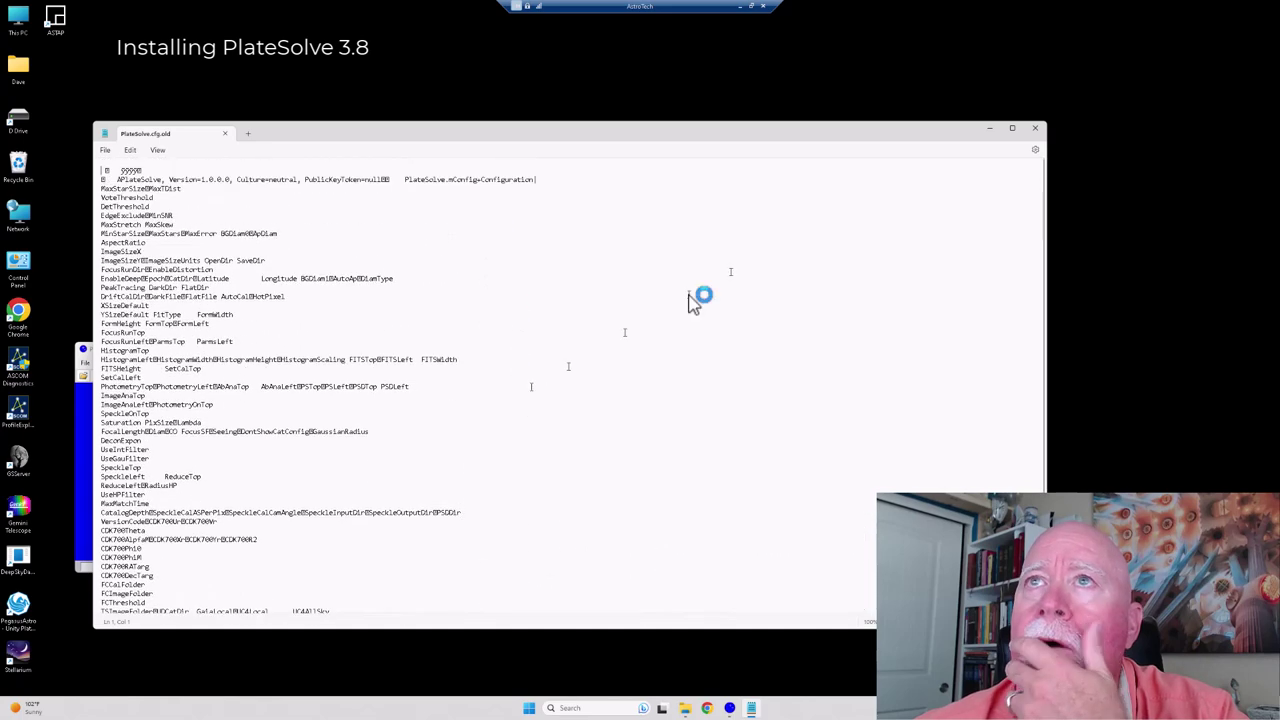
pyautogui.click(1036, 133)
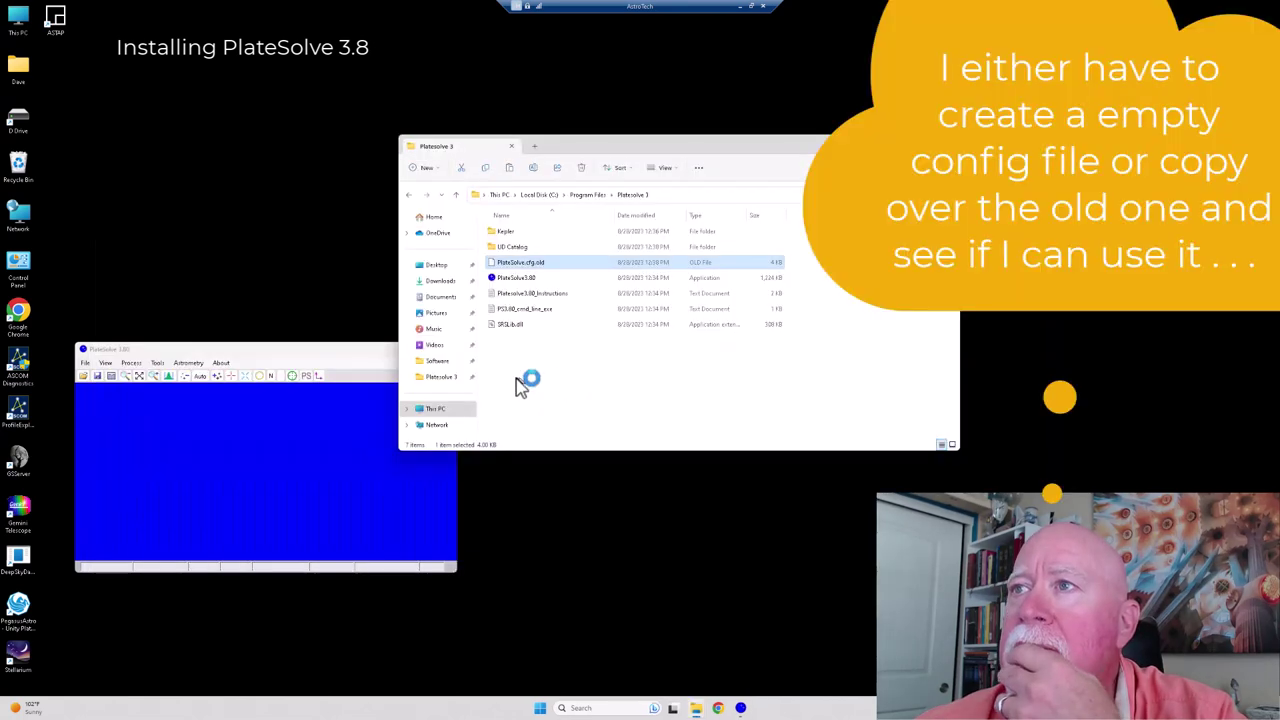
pyautogui.rightClick(519, 382)
pyautogui.moveTo(540, 465)
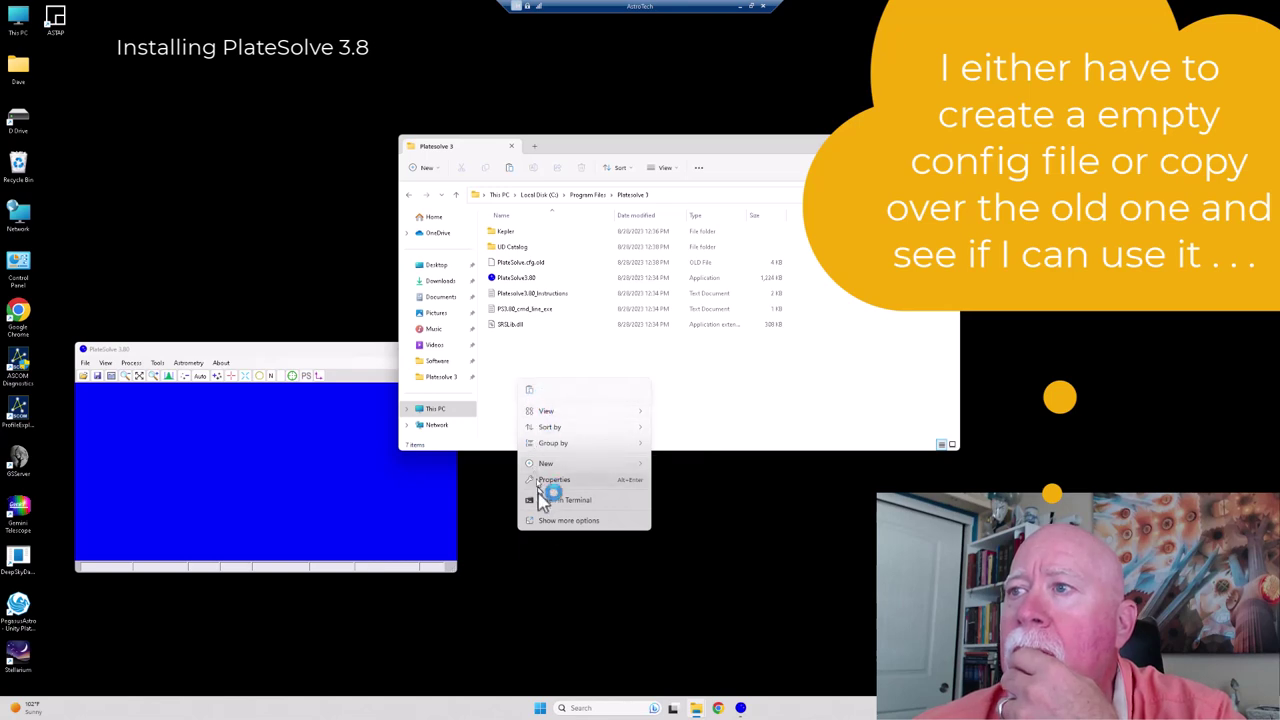
pyautogui.click(507, 368)
pyautogui.rightClick(507, 368)
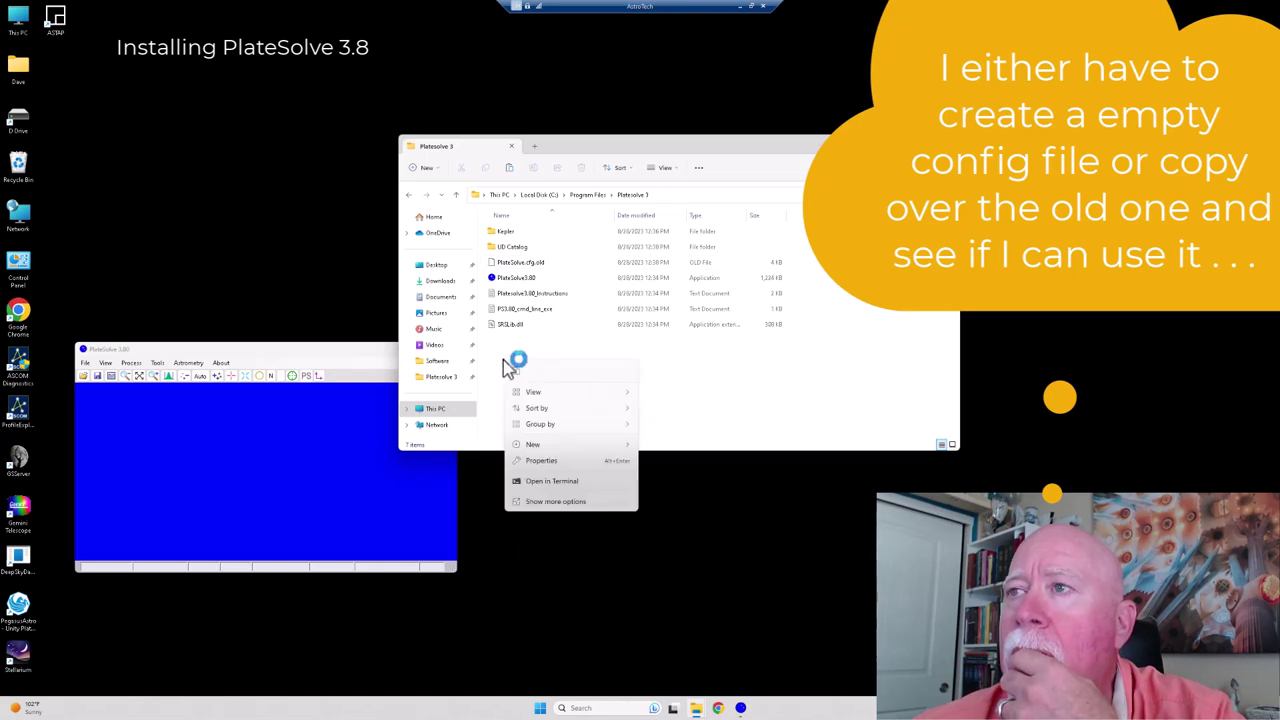
pyautogui.moveTo(579, 447)
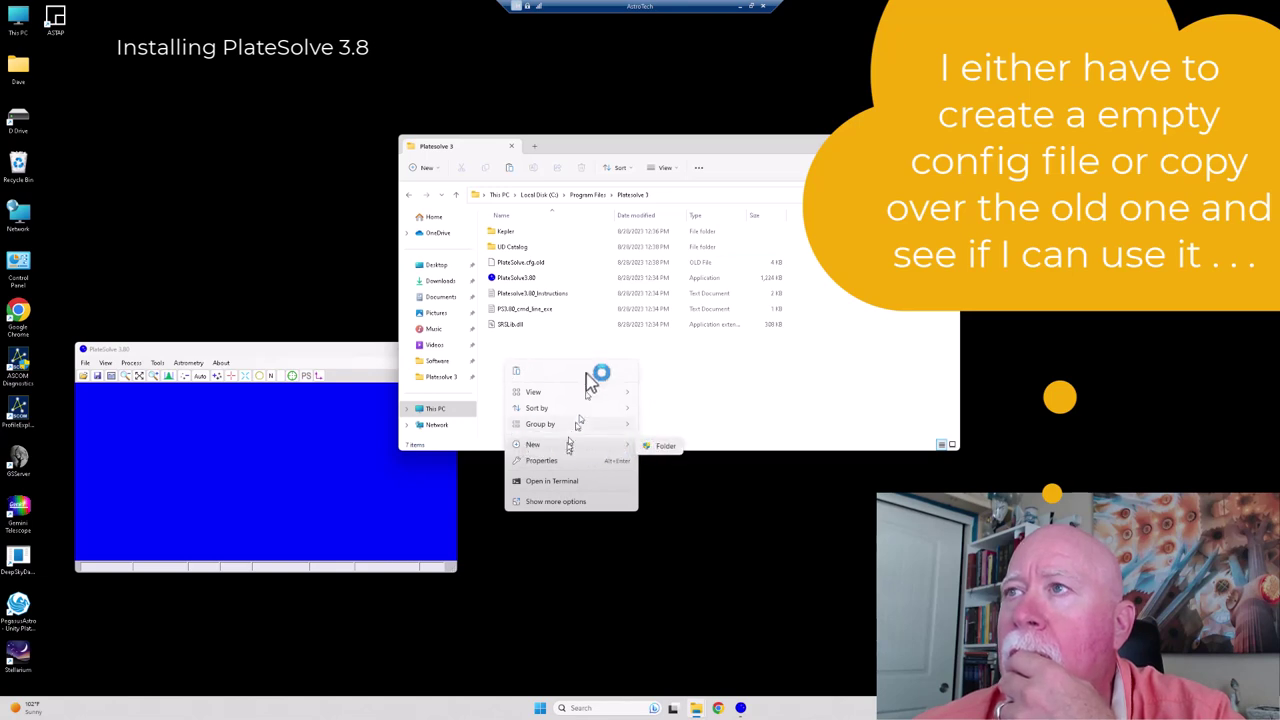
pyautogui.click(503, 360)
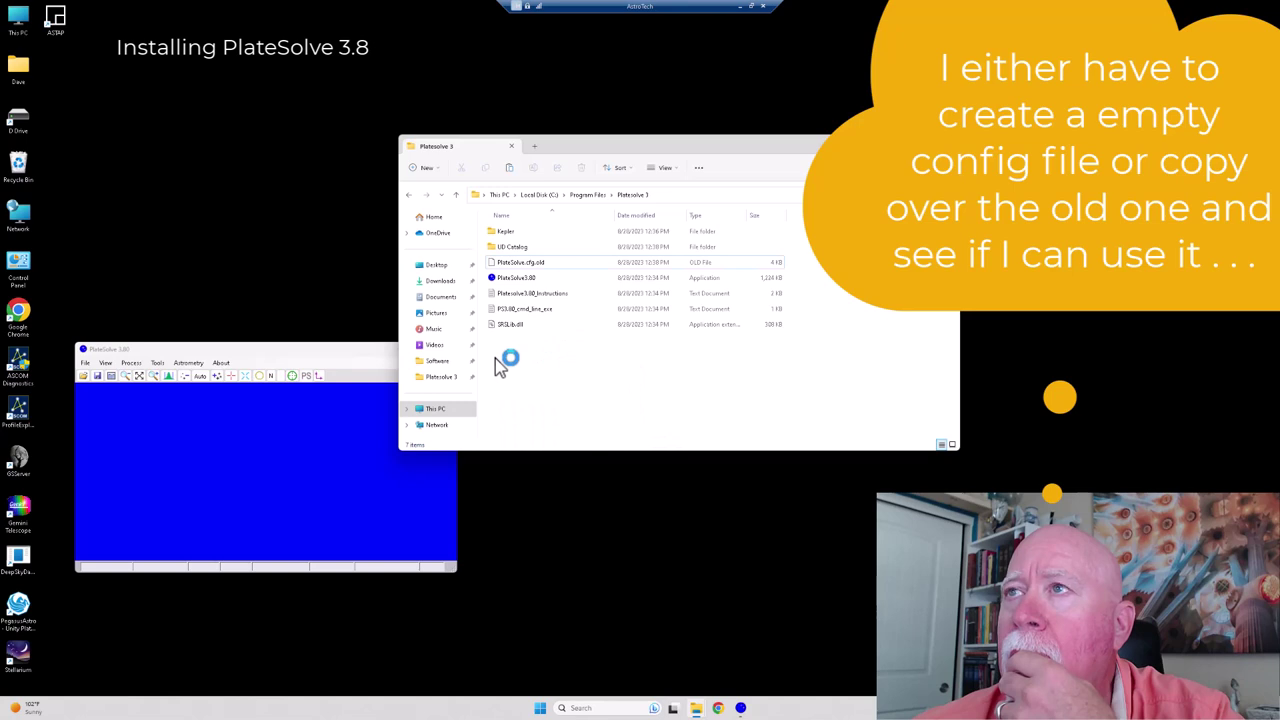
# Duplicate PlateSolve.cfg.old within the Platesolve 3 folder, granting administrator permission for the copy.
pyautogui.click(505, 264)
pyautogui.rightClick(505, 266)
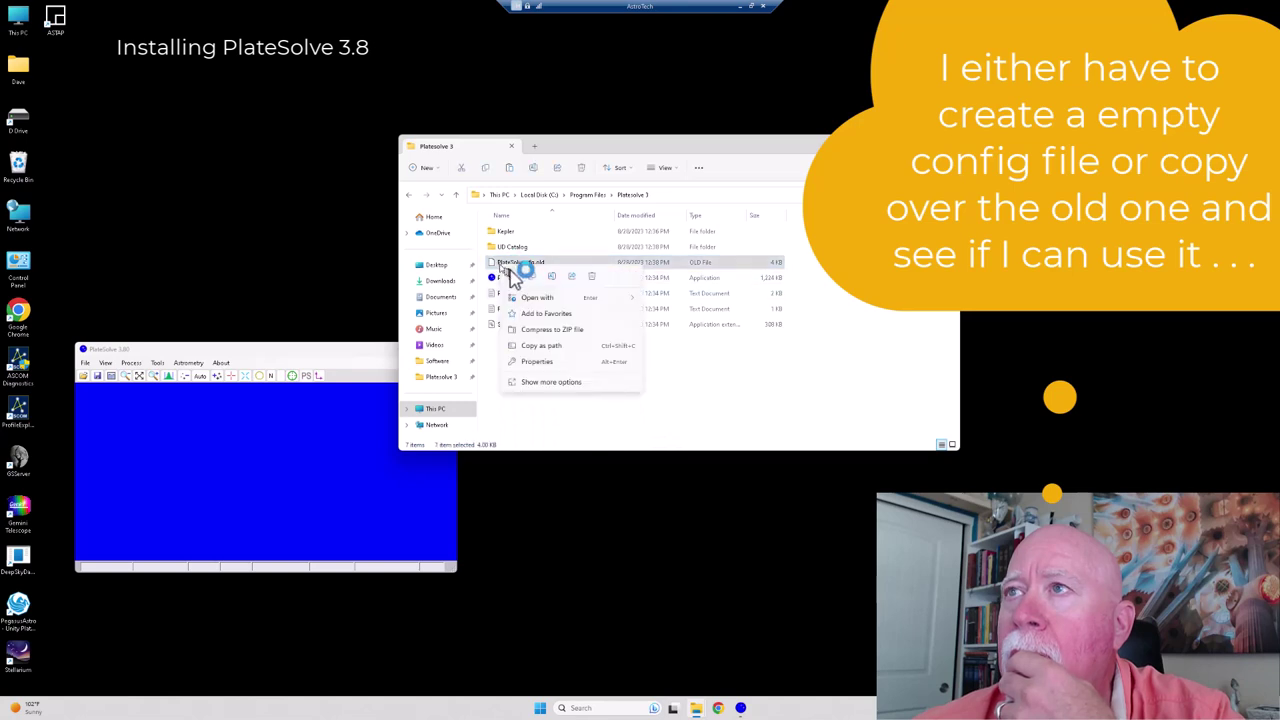
pyautogui.click(546, 280)
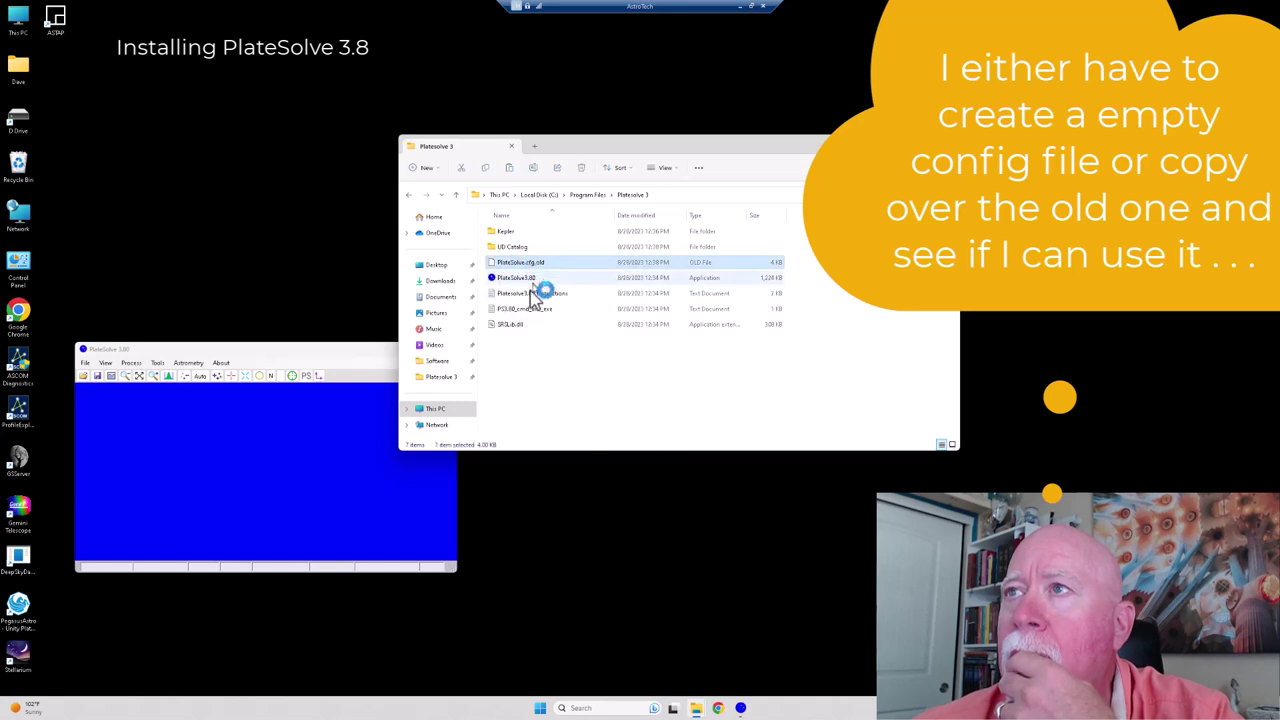
pyautogui.rightClick(513, 378)
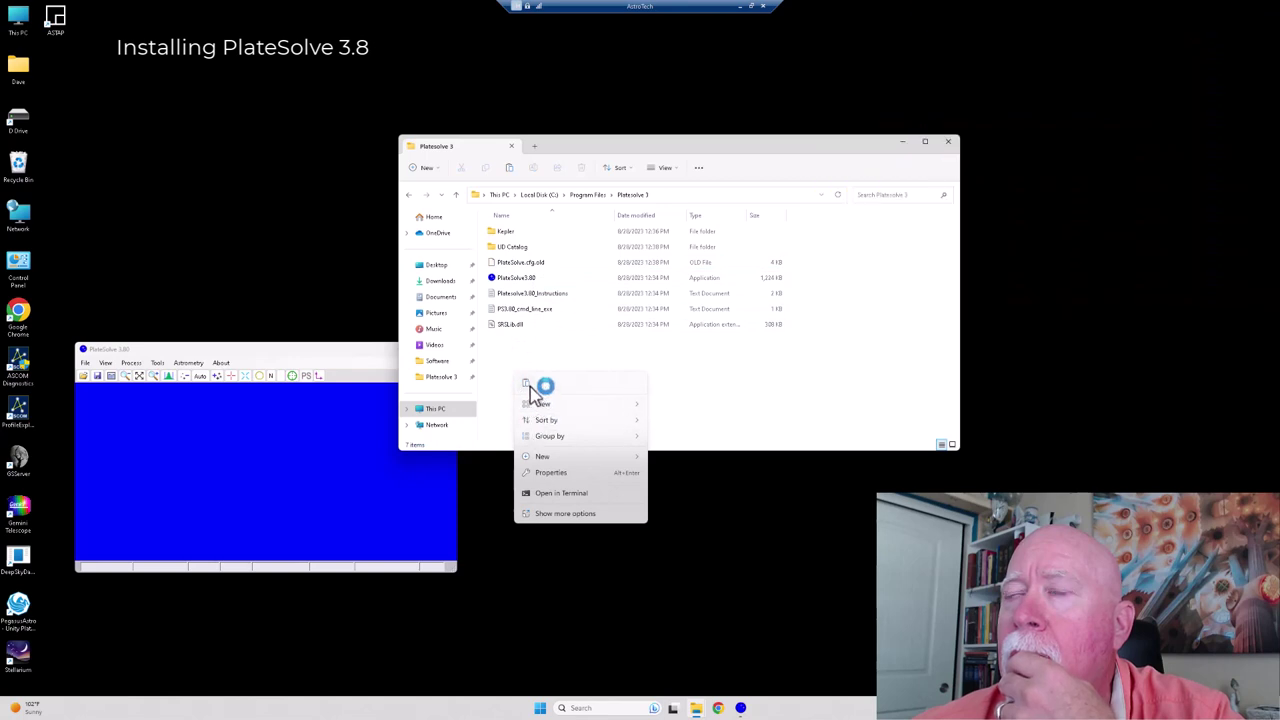
pyautogui.click(527, 386)
pyautogui.click(620, 290)
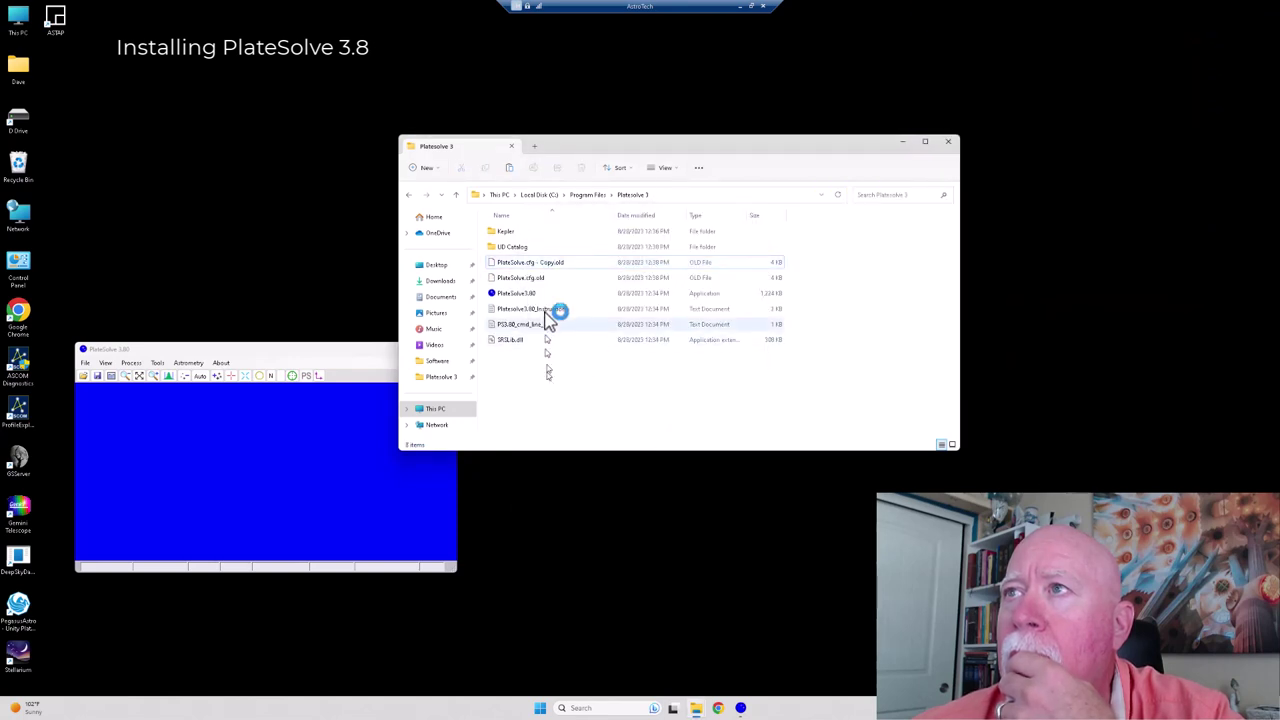
# Try to rename the duplicated configuration file to PlateSolve.cfg, accepting the extension change but skipping the administrator permission.
pyautogui.click(543, 265)
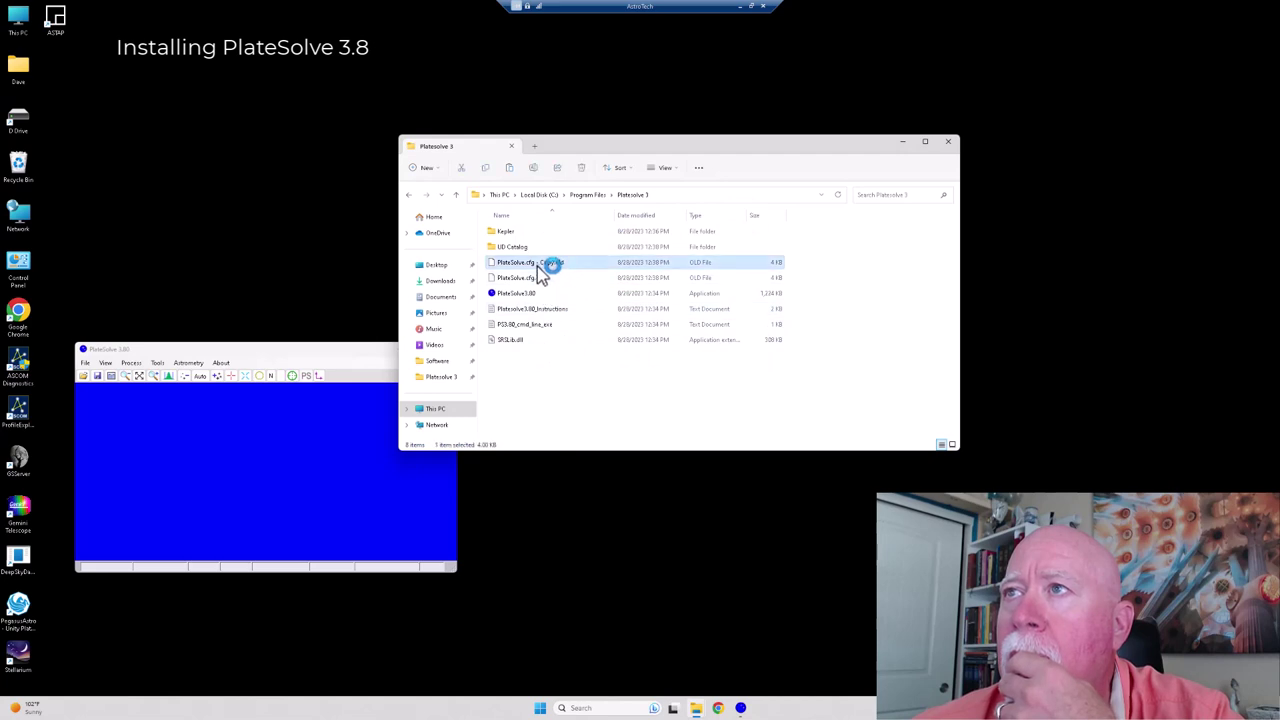
pyautogui.click(538, 266)
pyautogui.moveTo(538, 270); pyautogui.dragTo(586, 272)
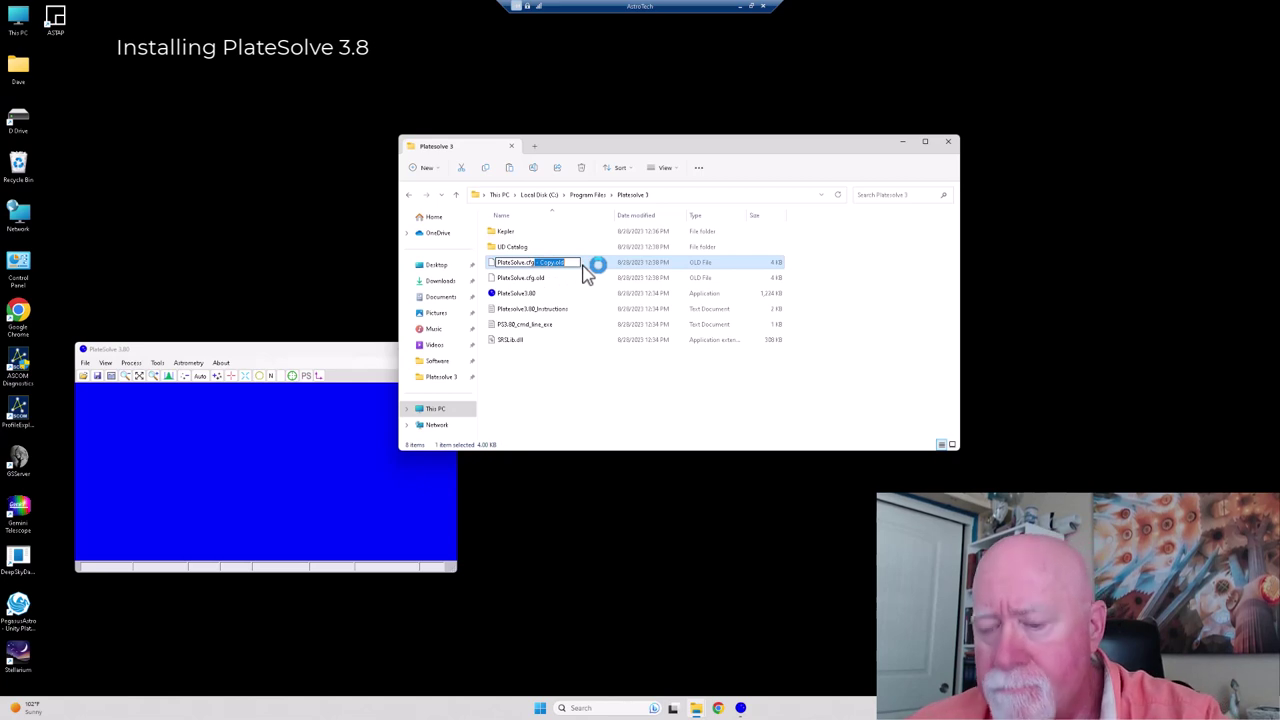
pyautogui.press('BackSpace')
pyautogui.click(573, 422)
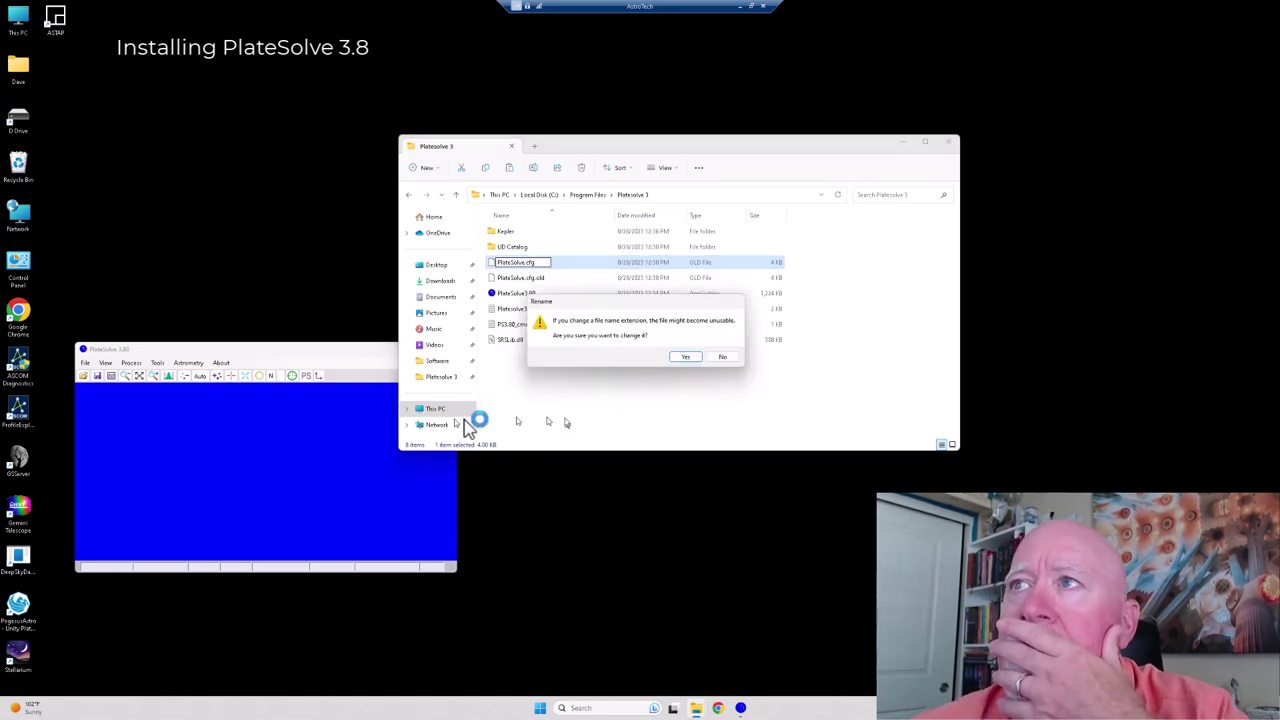
pyautogui.click(688, 360)
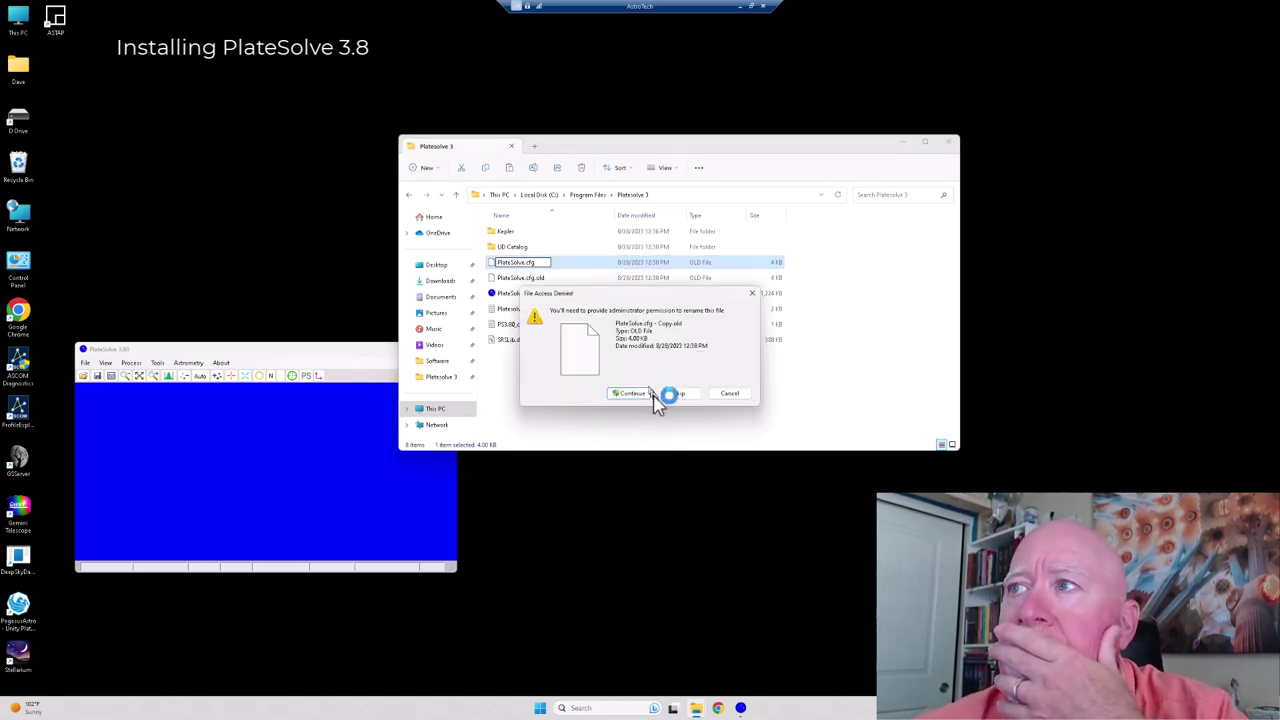
pyautogui.click(680, 396)
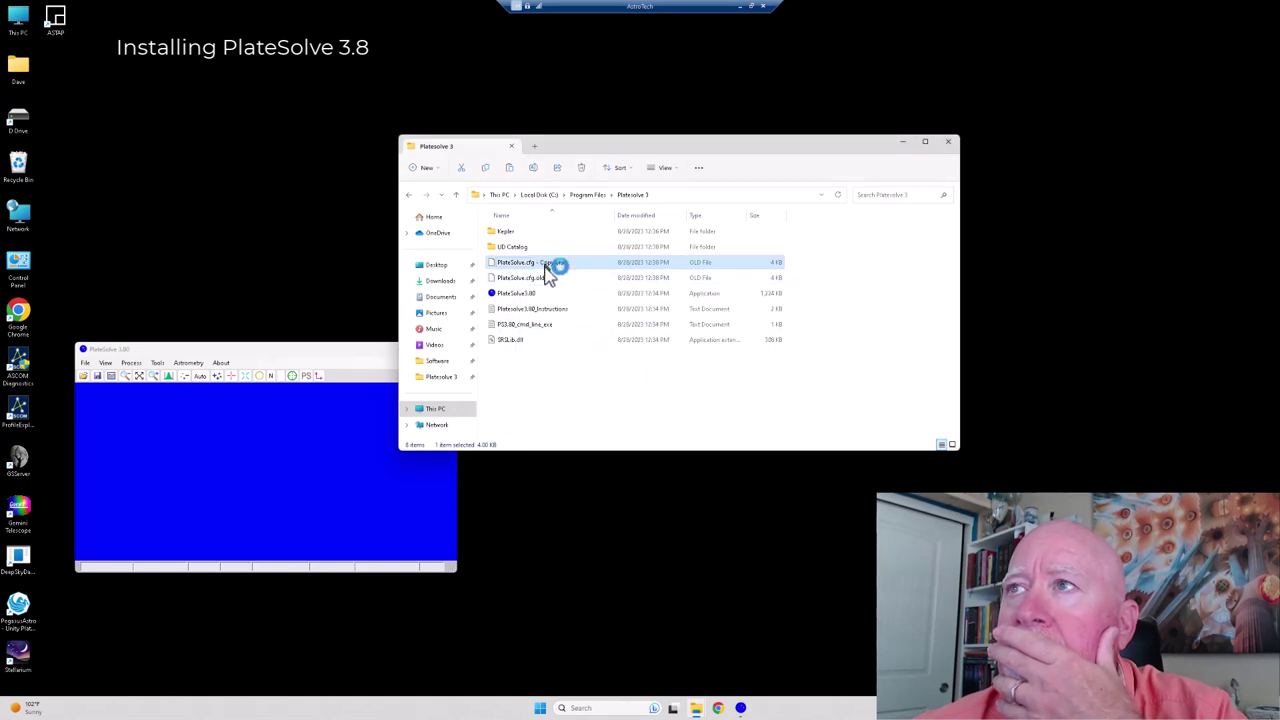
# Rename the duplicated configuration file as PlateSolve.cfg, accepting the extension change and granting administrator permission.
pyautogui.moveTo(538, 266); pyautogui.dragTo(597, 272)
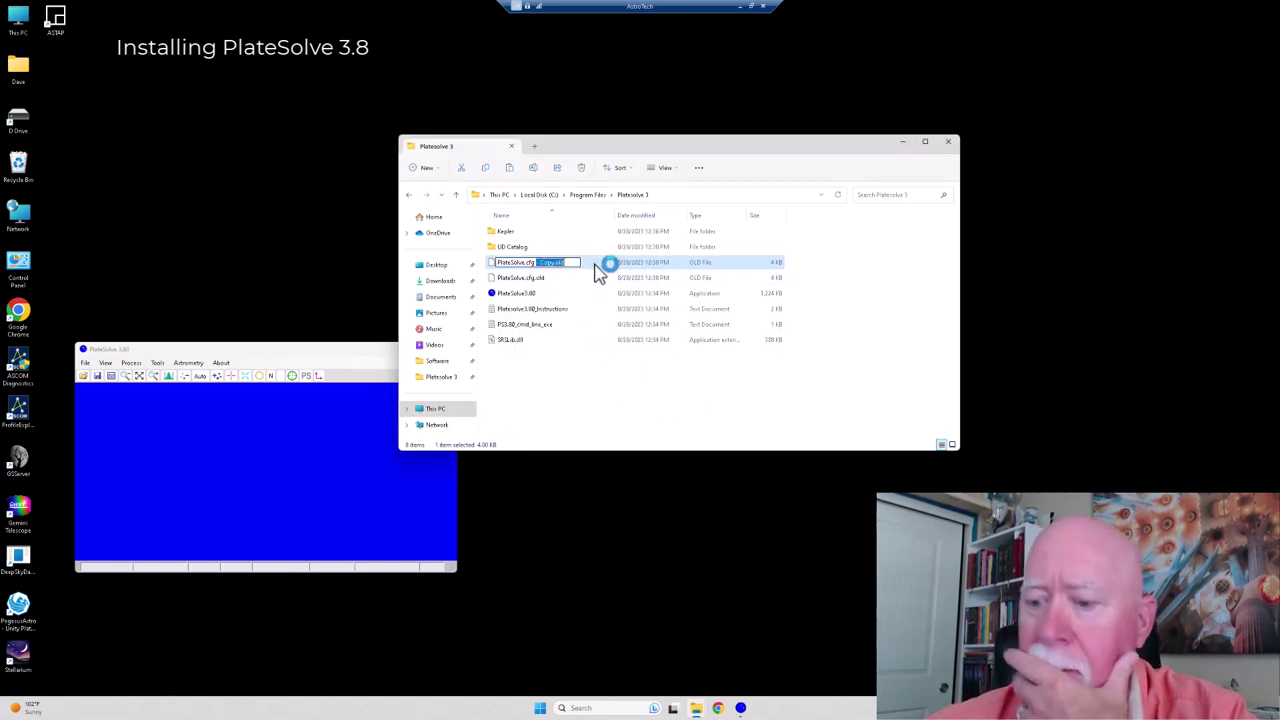
pyautogui.press('Delete')
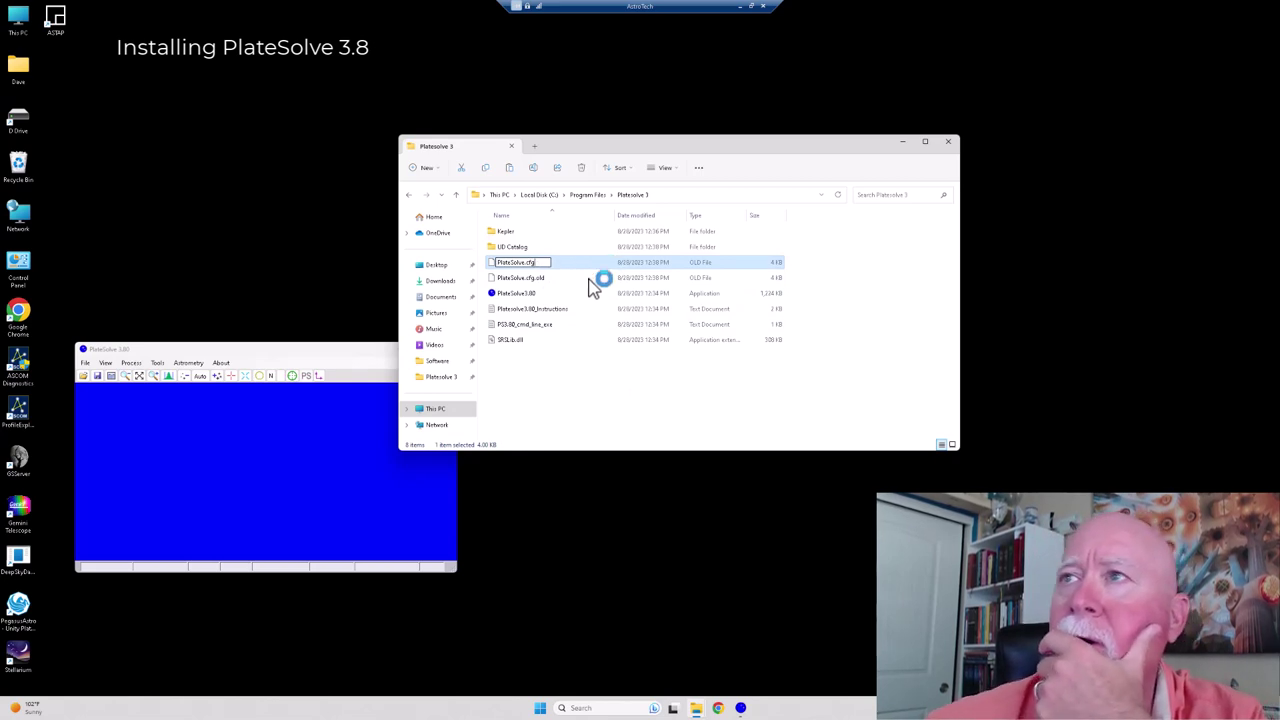
pyautogui.click(533, 372)
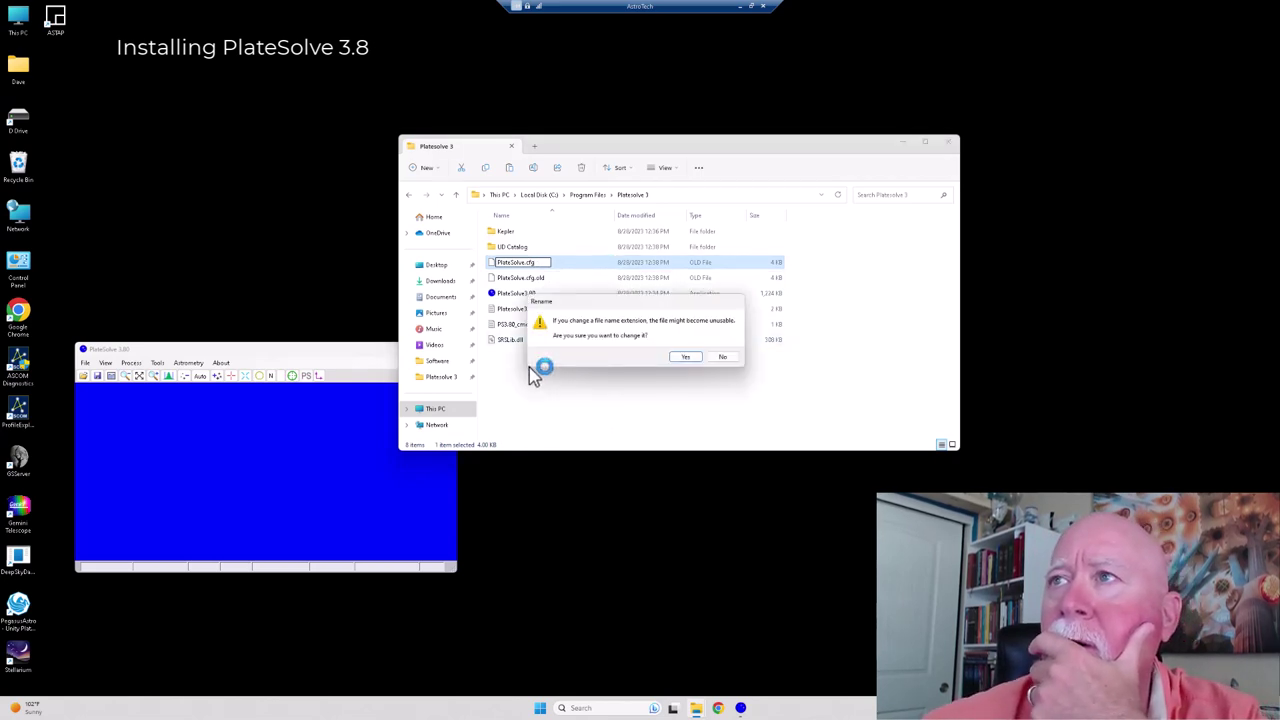
pyautogui.click(683, 358)
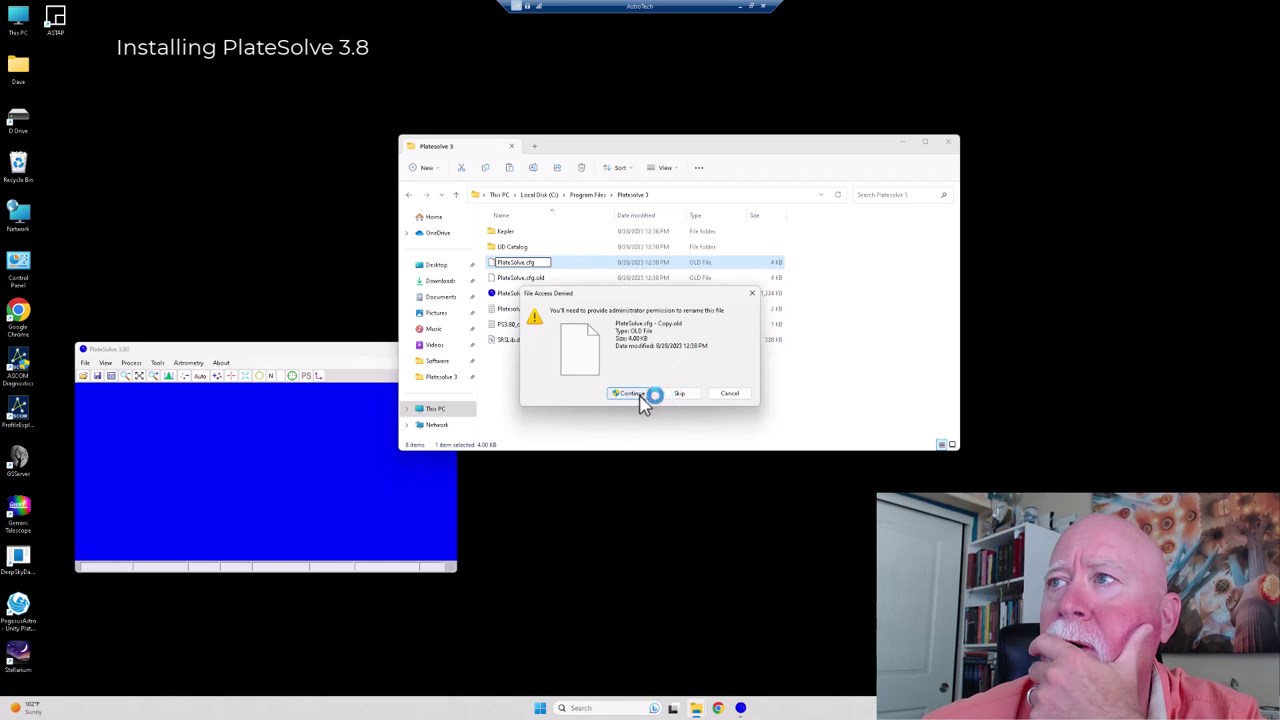
pyautogui.click(640, 394)
pyautogui.click(581, 393)
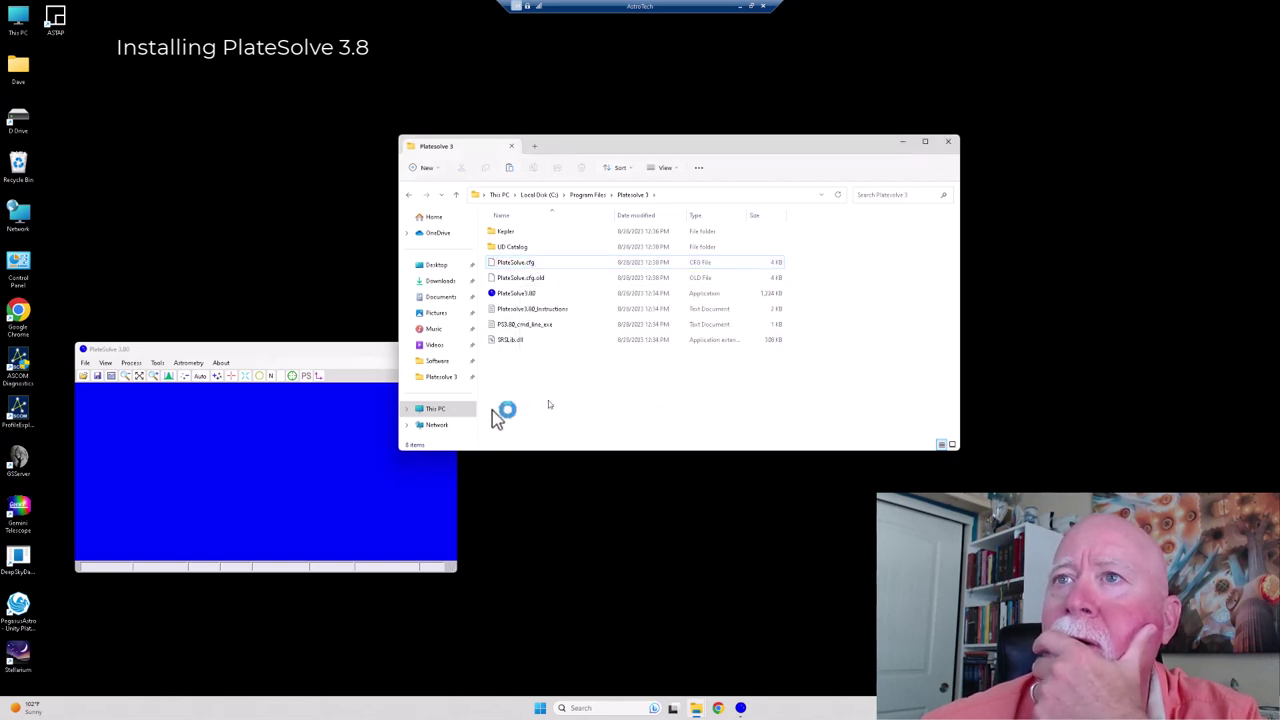
# Try to exit PlateSolve with the new PlateSolve.cfg in place, and continue from the error dialog.
pyautogui.click(90, 366)
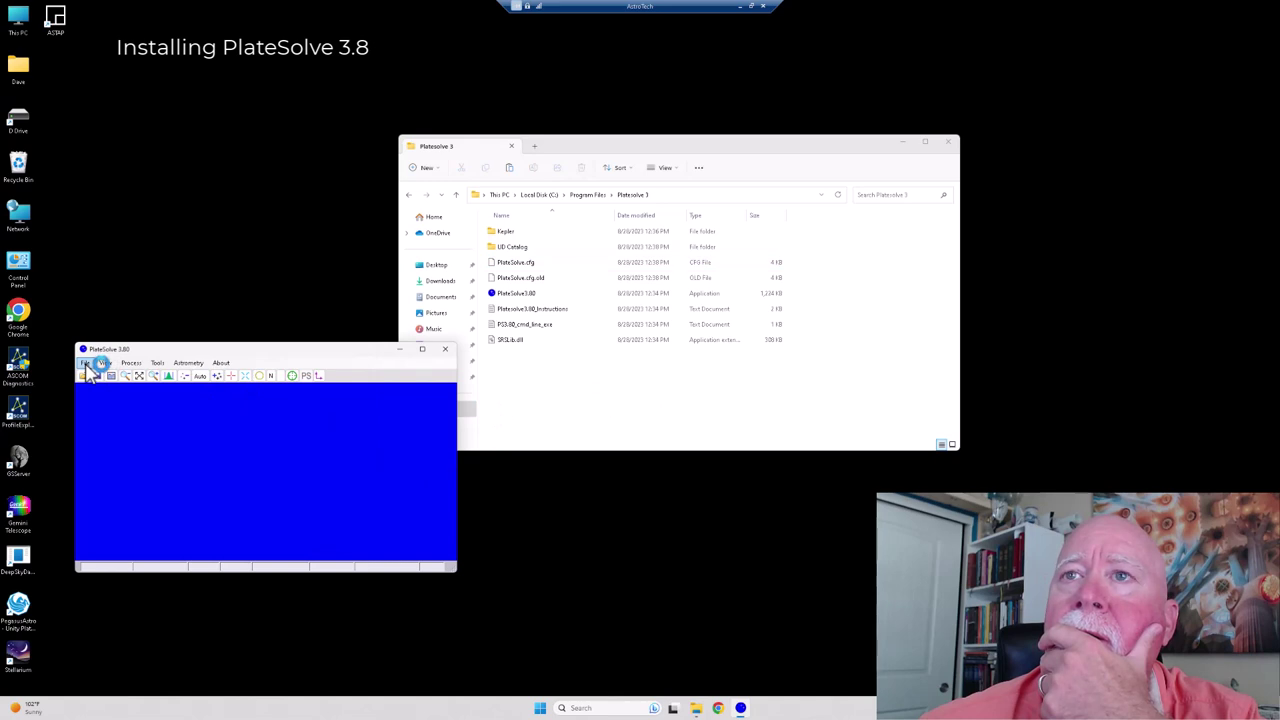
pyautogui.click(86, 363)
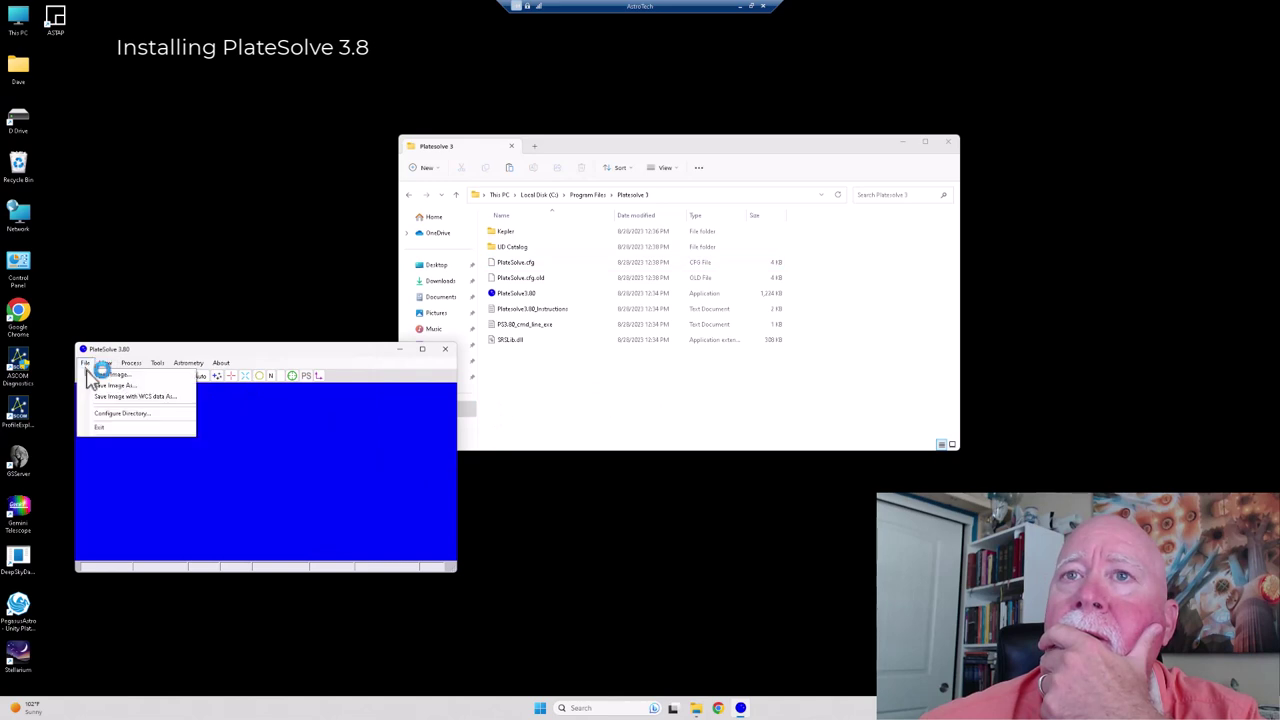
pyautogui.click(106, 429)
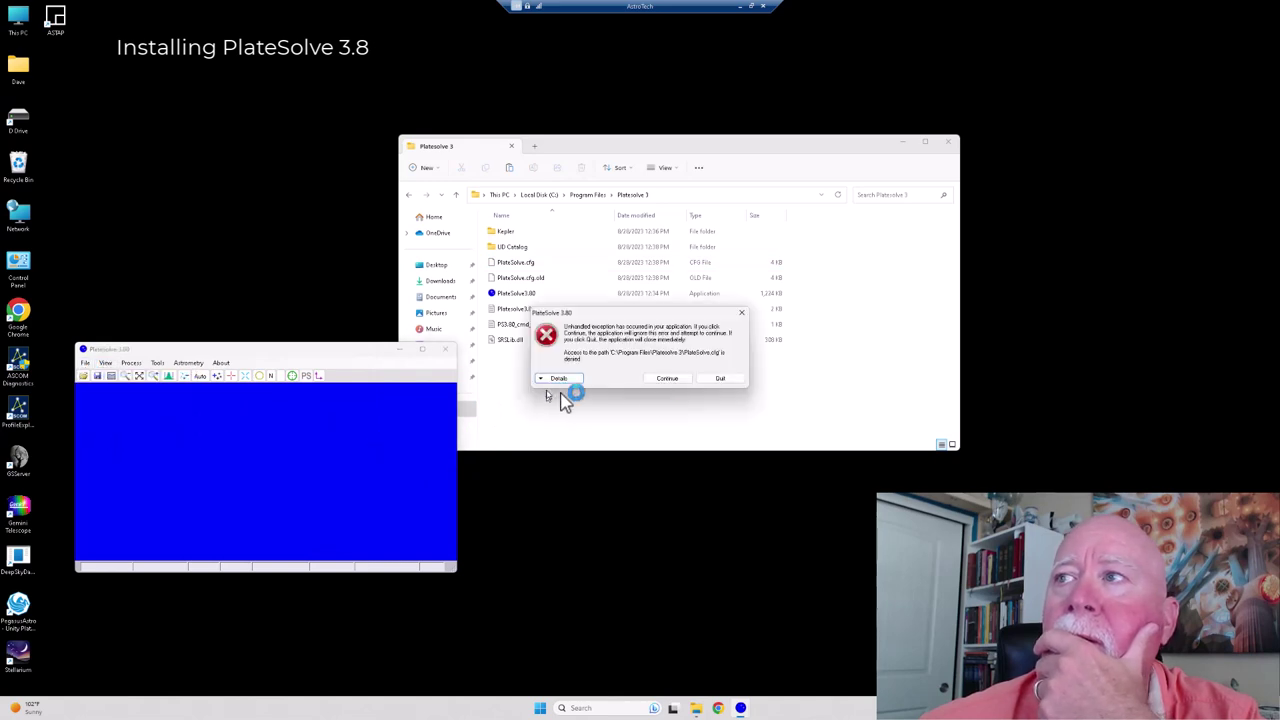
pyautogui.click(671, 380)
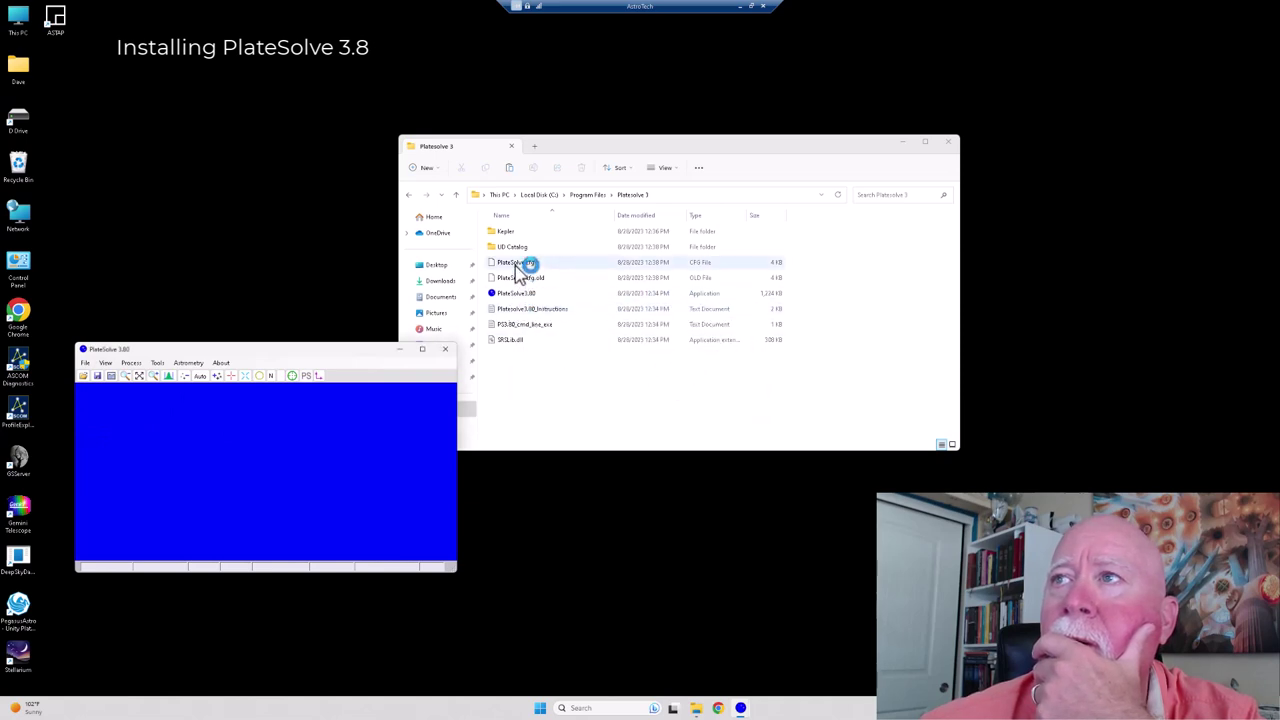
# In PlateSolve.cfg's security permissions, allow Full control for ALL APPLICATION PACKAGES and apply the change.
pyautogui.rightClick(518, 276)
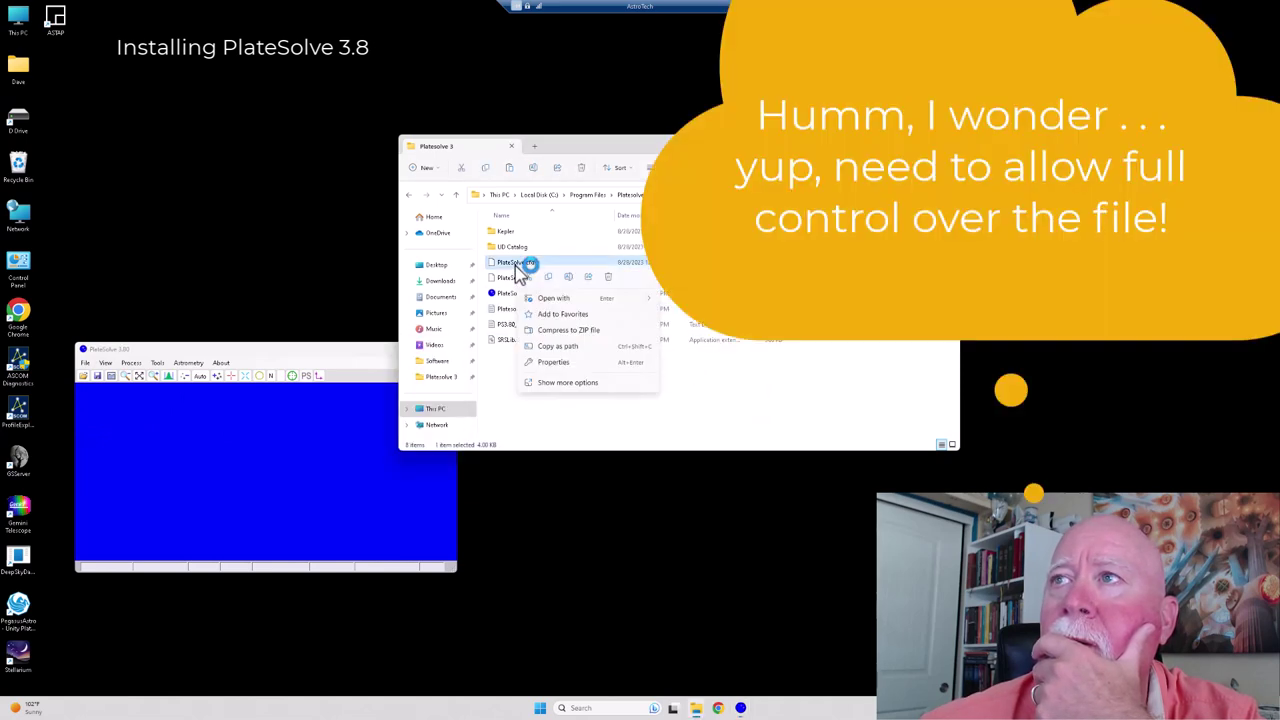
pyautogui.click(562, 363)
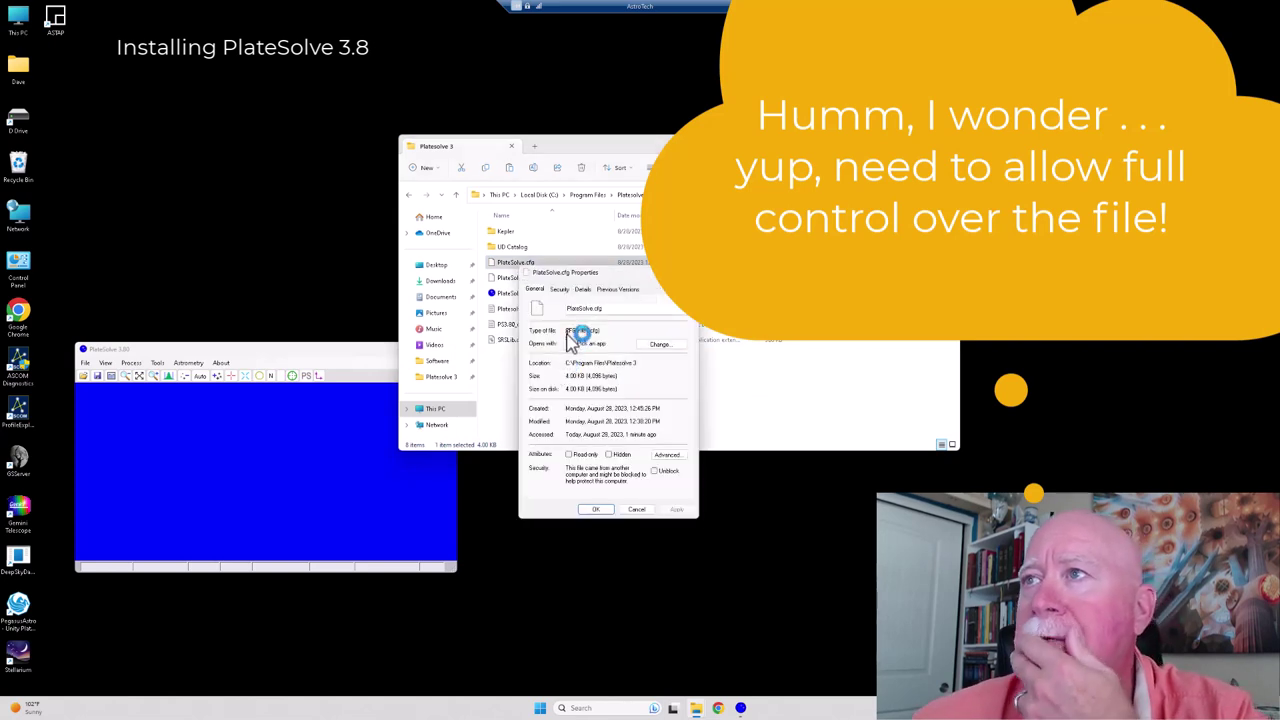
pyautogui.click(560, 290)
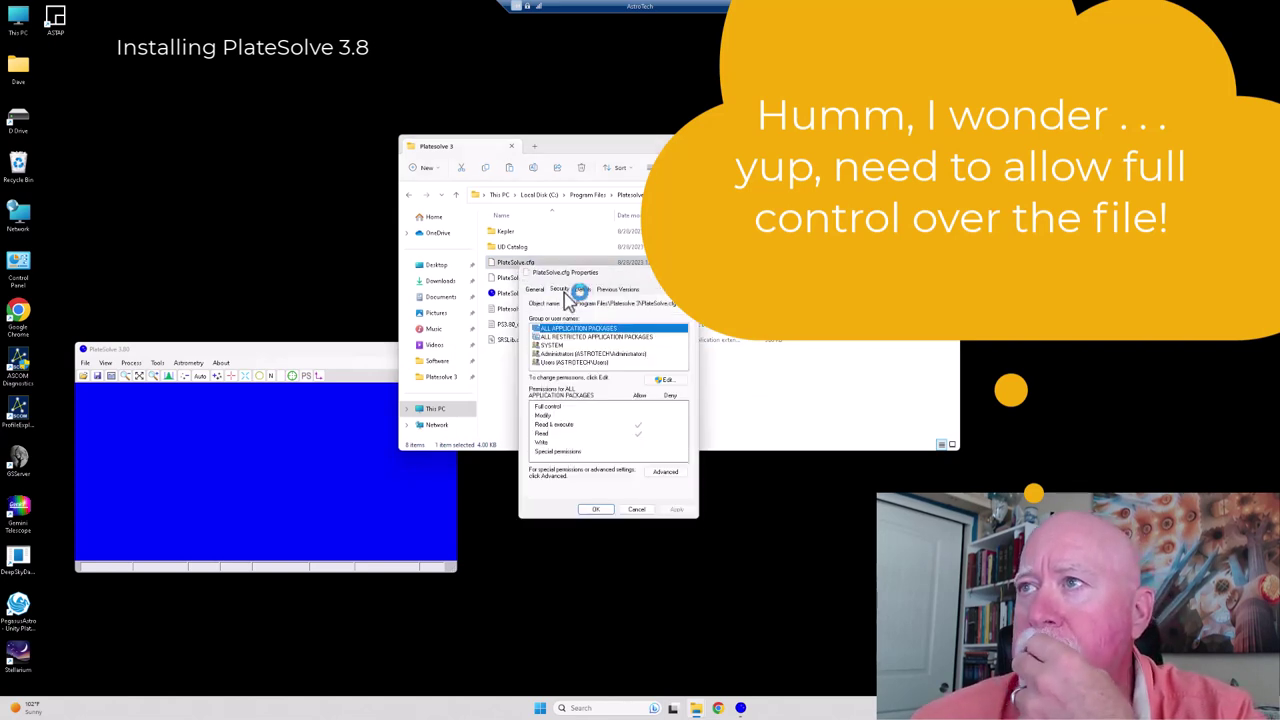
pyautogui.click(610, 337)
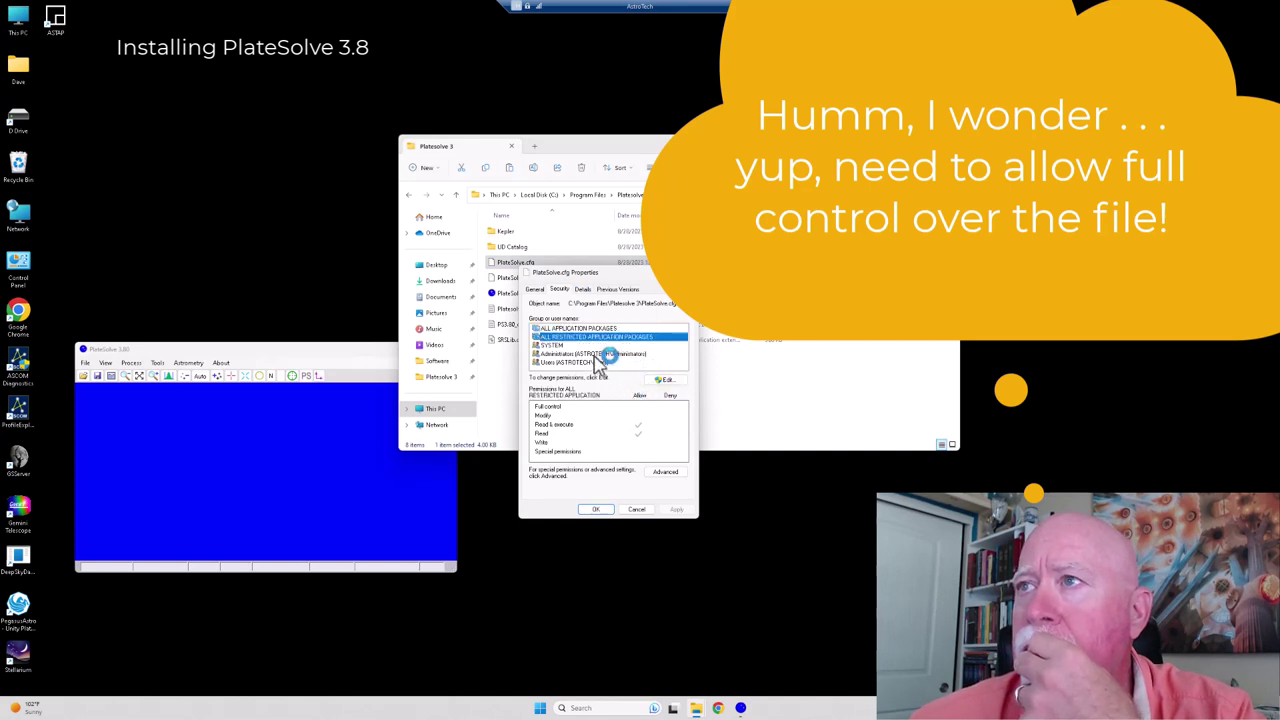
pyautogui.click(582, 329)
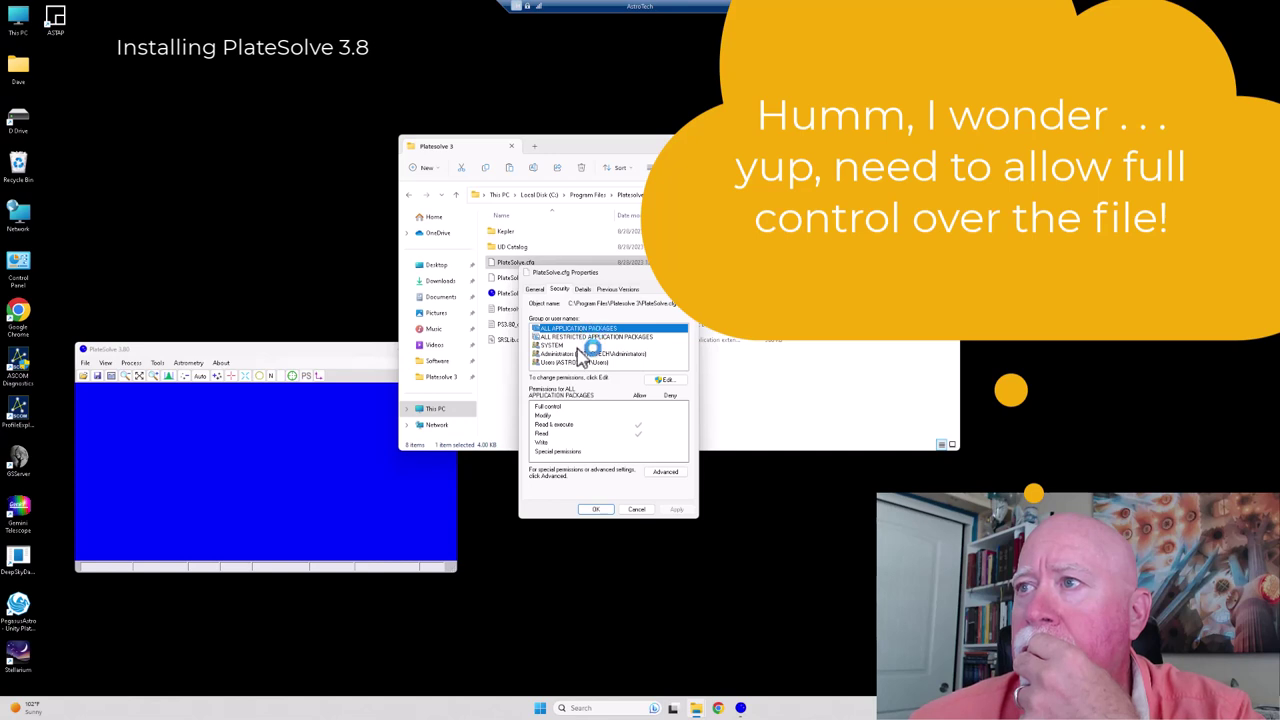
pyautogui.click(666, 472)
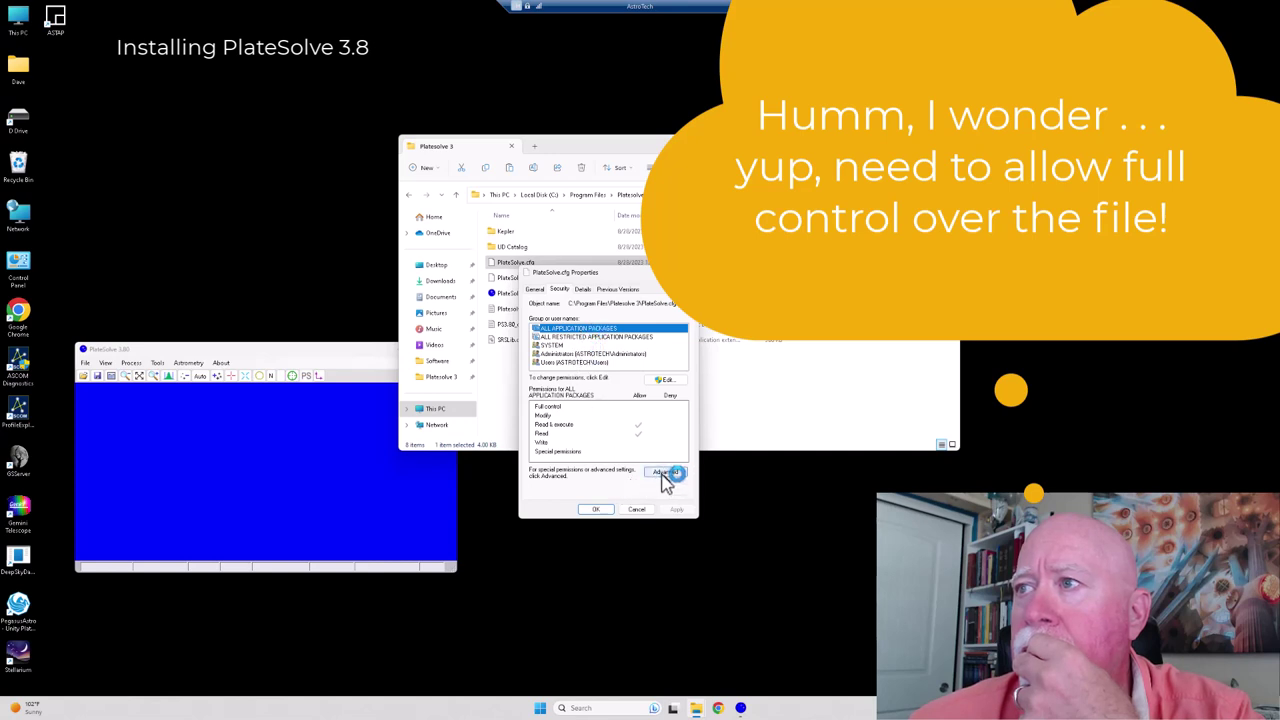
pyautogui.click(668, 388)
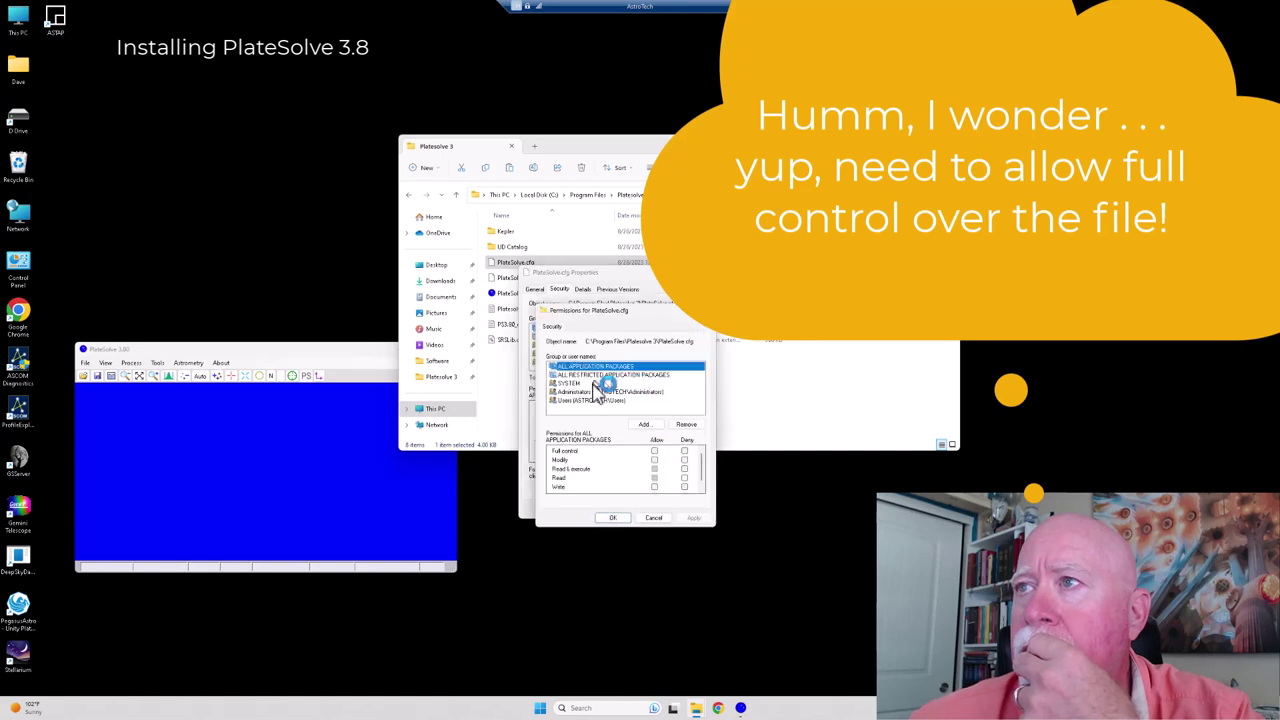
pyautogui.click(655, 452)
pyautogui.click(690, 520)
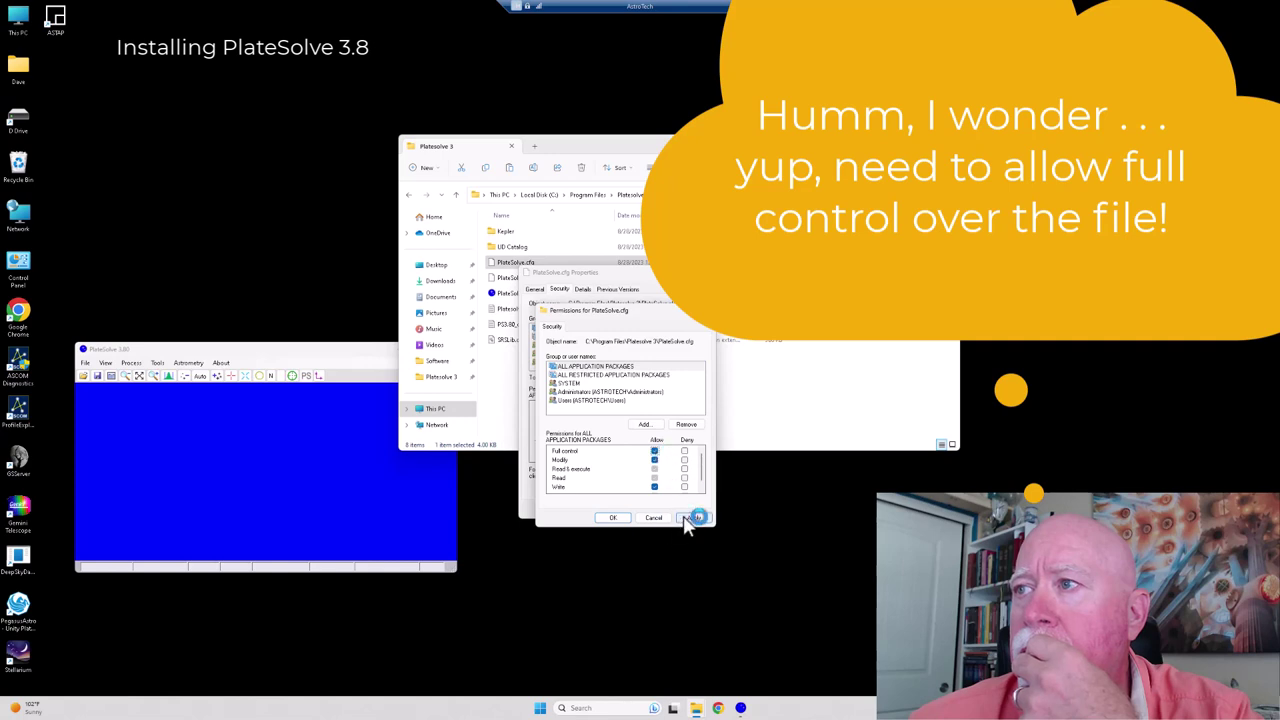
# Allow Full control on PlateSolve.cfg for ALL RESTRICTED APPLICATION PACKAGES and apply the change.
pyautogui.click(630, 376)
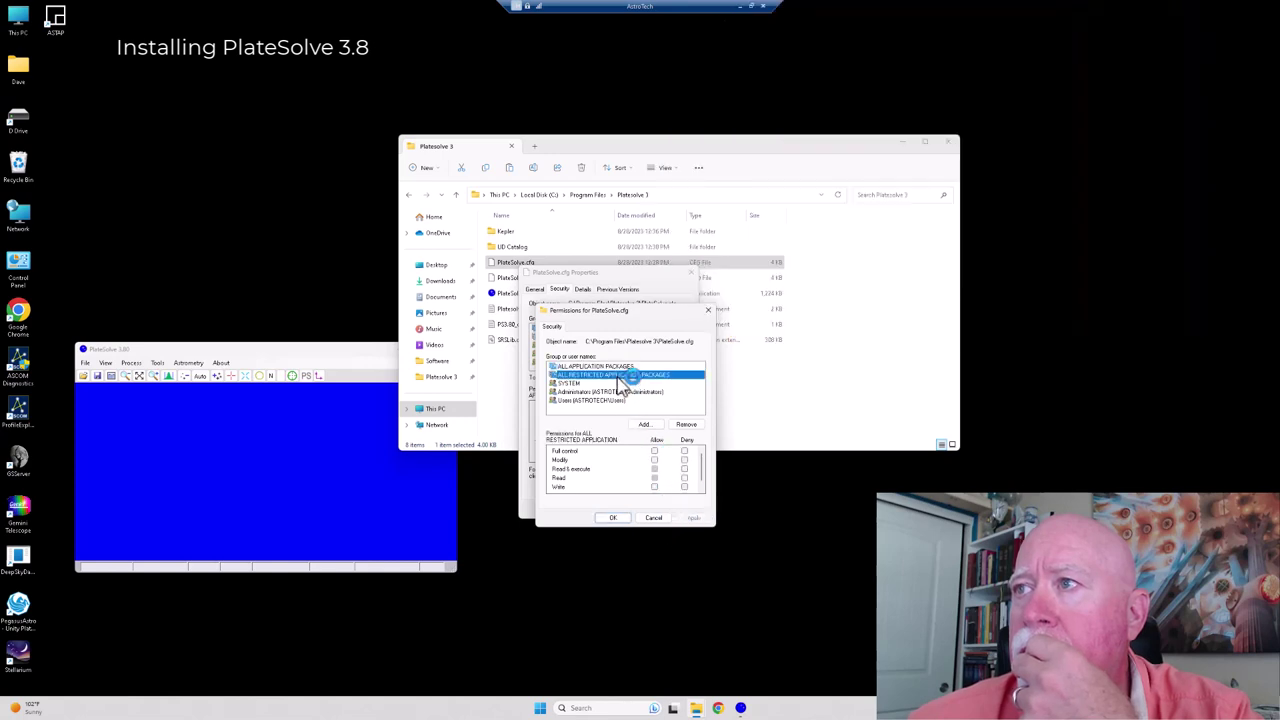
pyautogui.click(655, 452)
pyautogui.click(690, 518)
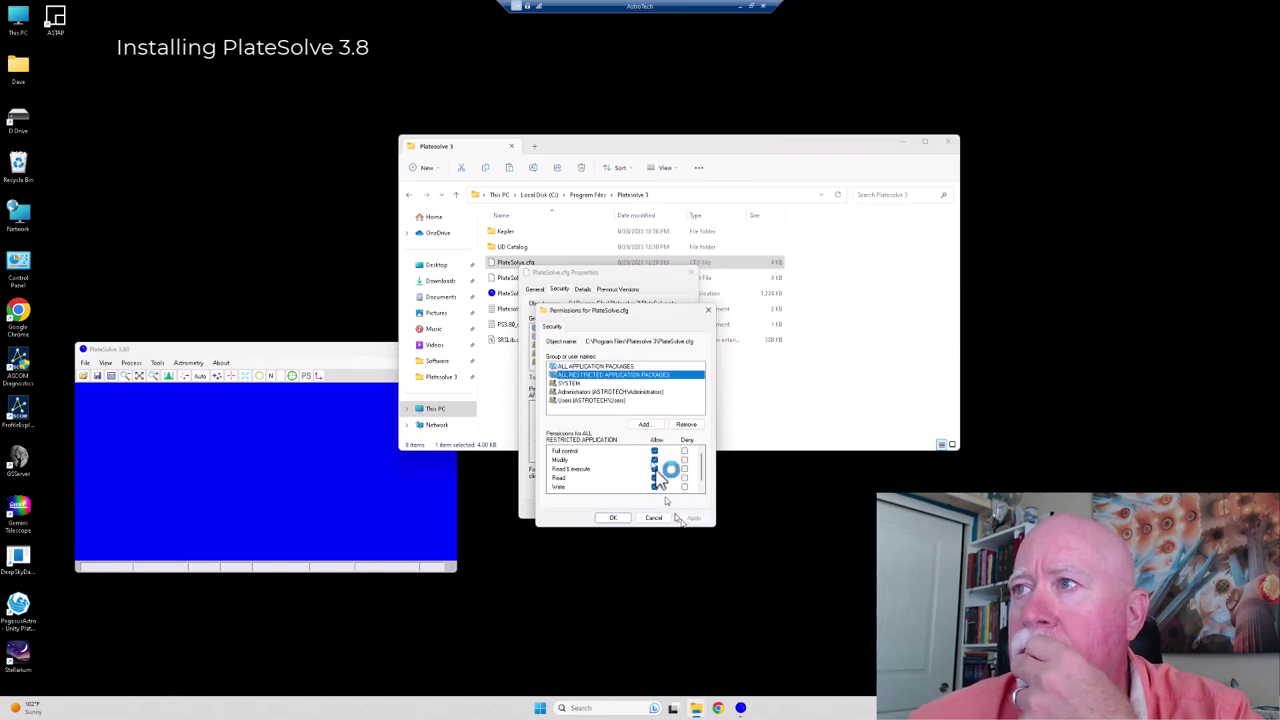
# Allow Full control on PlateSolve.cfg for the Users group, then confirm the permissions and close the file's properties.
pyautogui.click(622, 393)
pyautogui.click(619, 401)
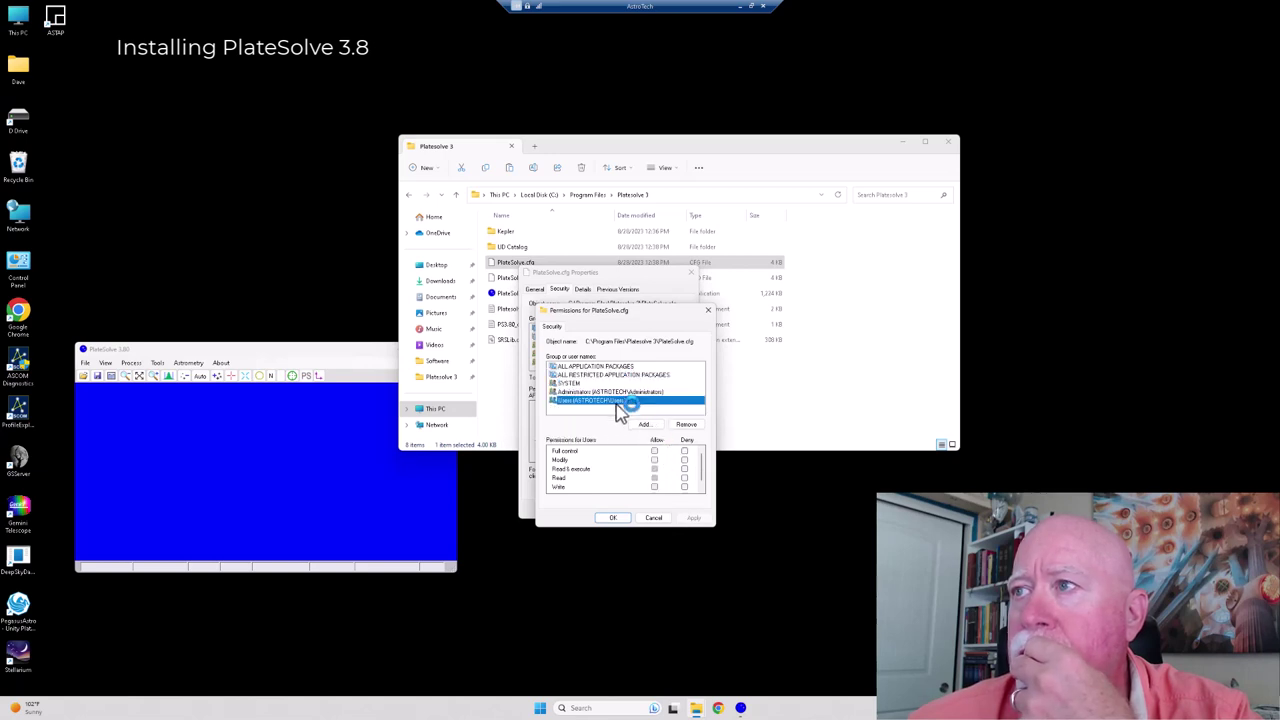
pyautogui.click(655, 452)
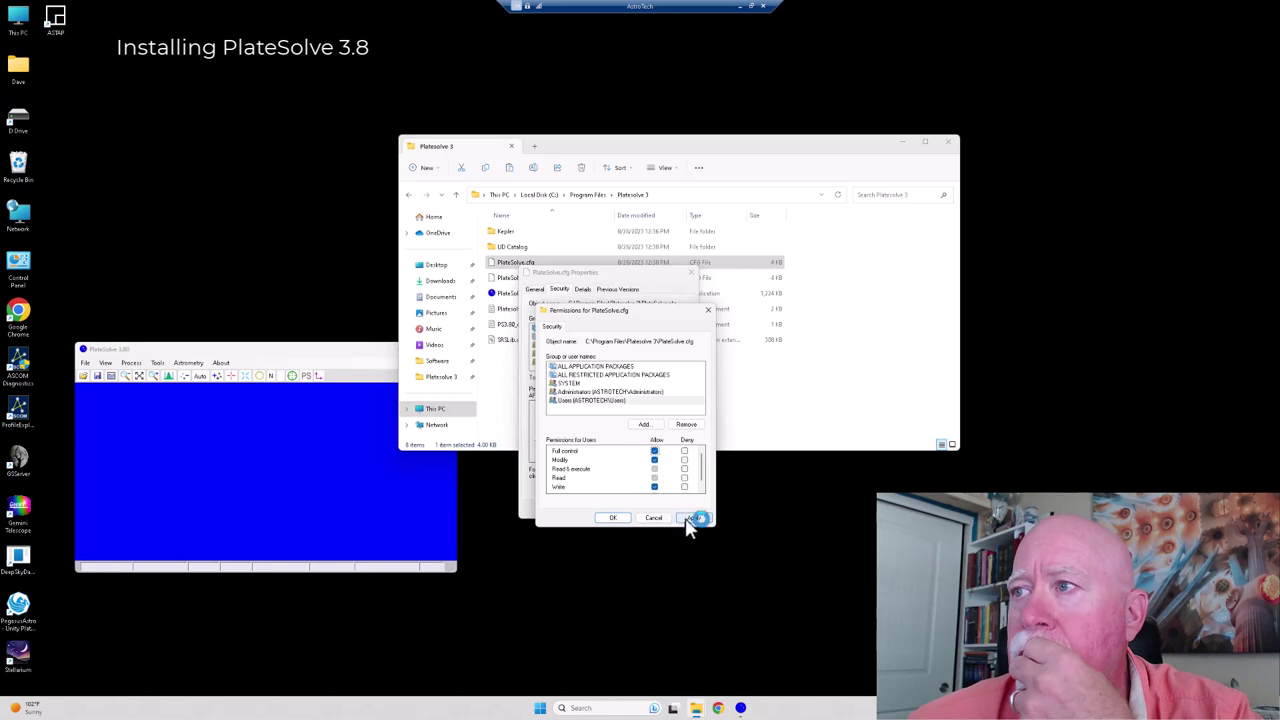
pyautogui.click(613, 517)
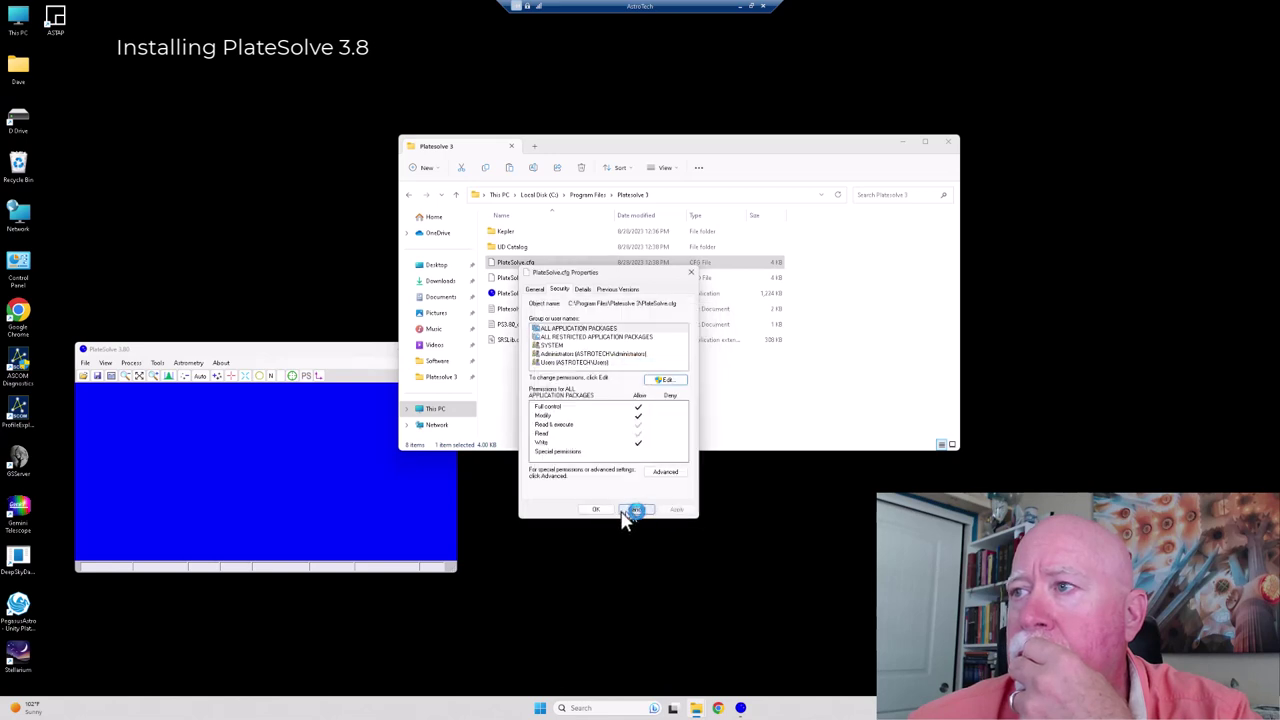
pyautogui.click(598, 510)
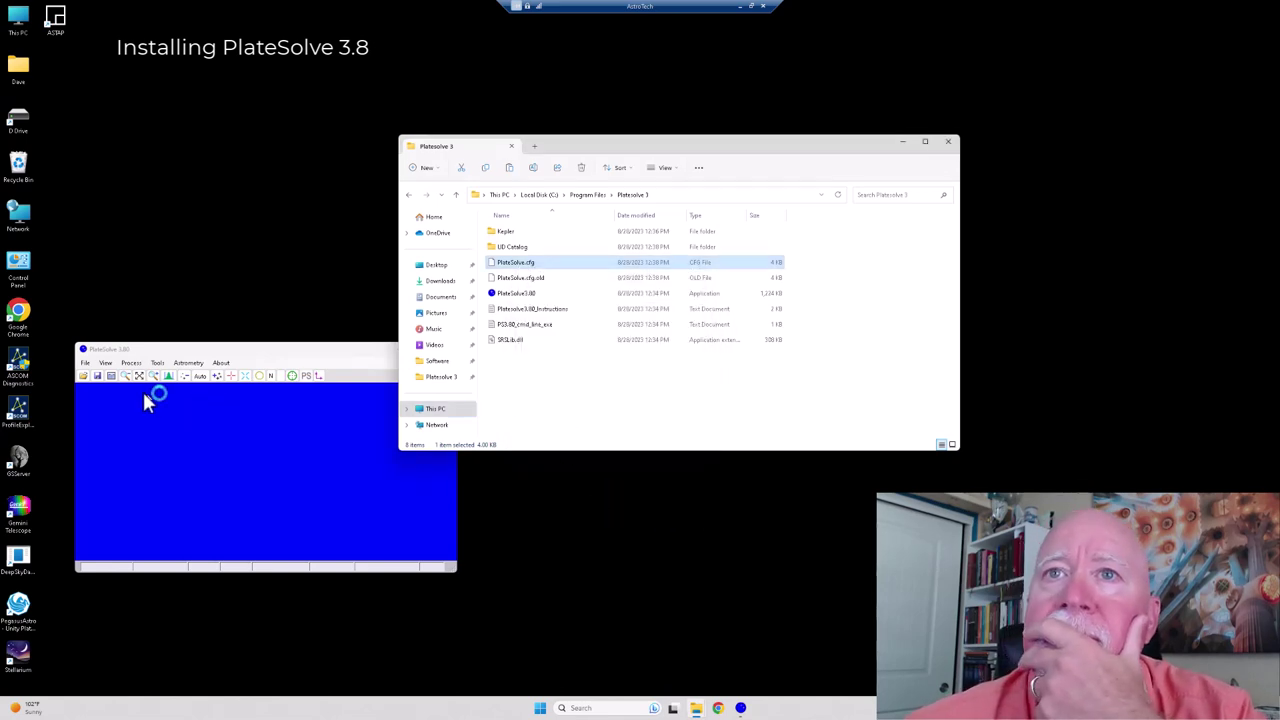
# Exit PlateSolve so it saves its configuration to PlateSolve.cfg, and clear the file selection in the folder.
pyautogui.click(85, 368)
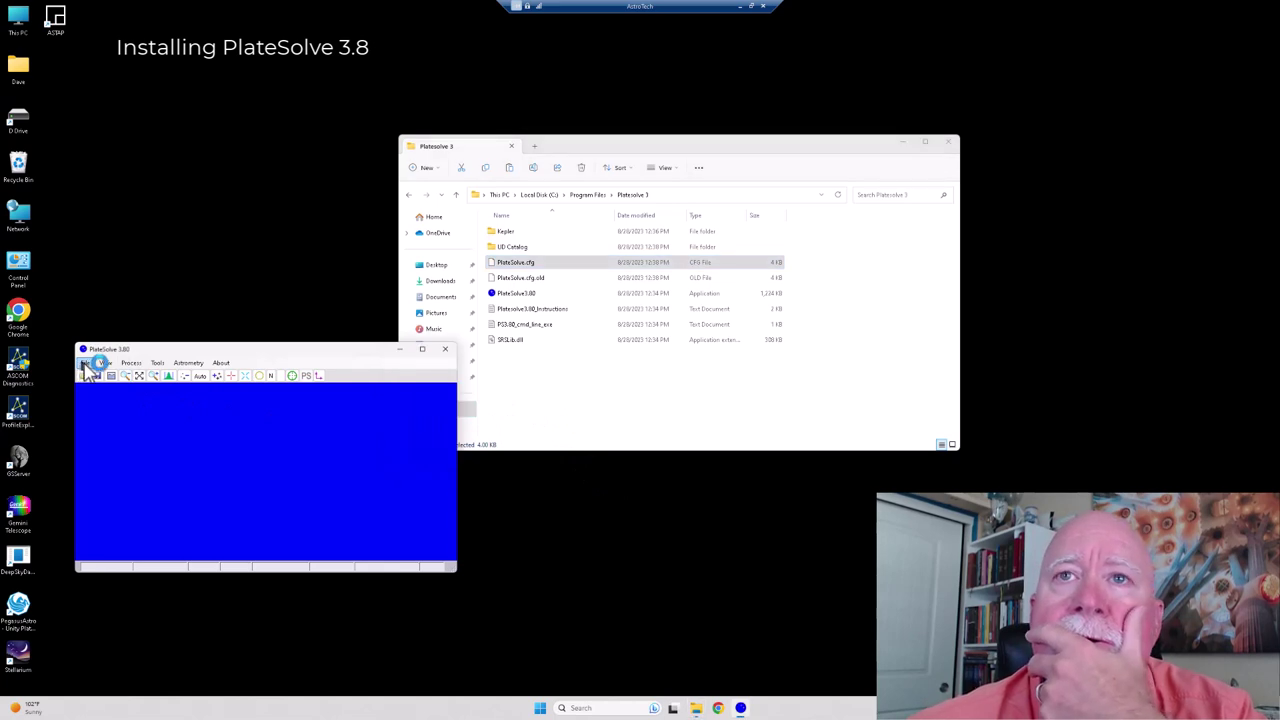
pyautogui.click(85, 363)
pyautogui.click(100, 429)
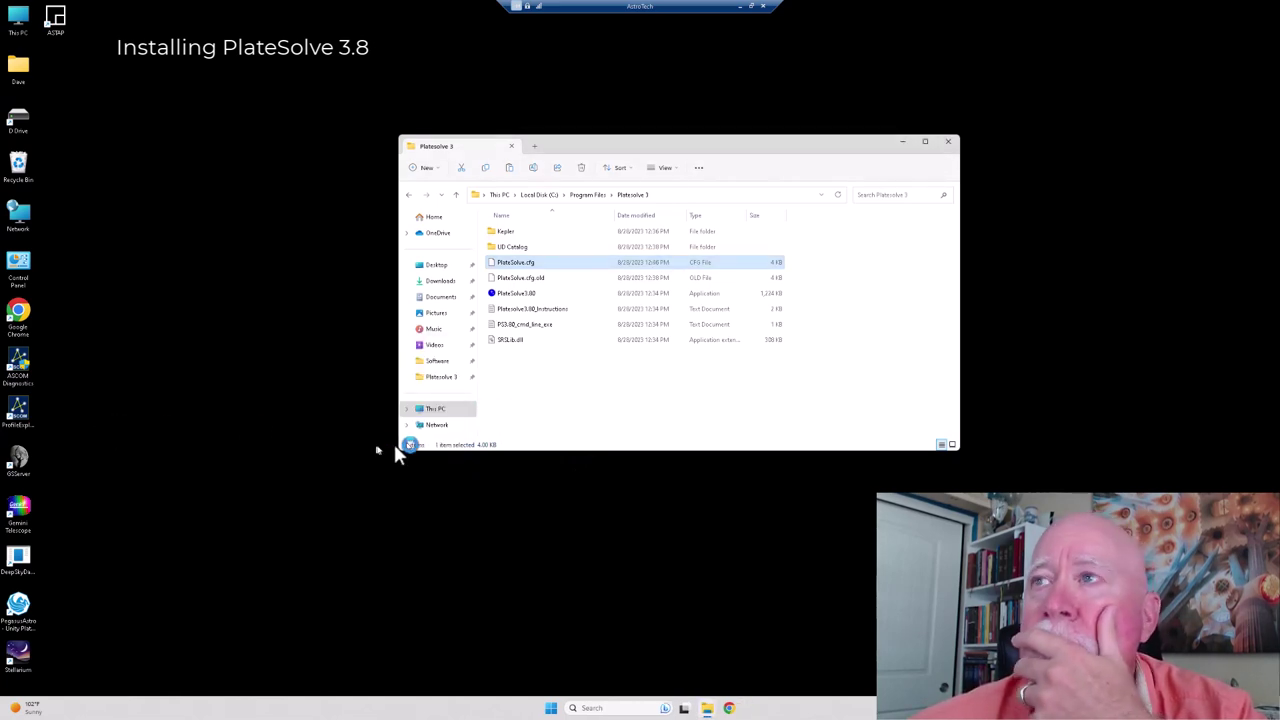
pyautogui.click(535, 402)
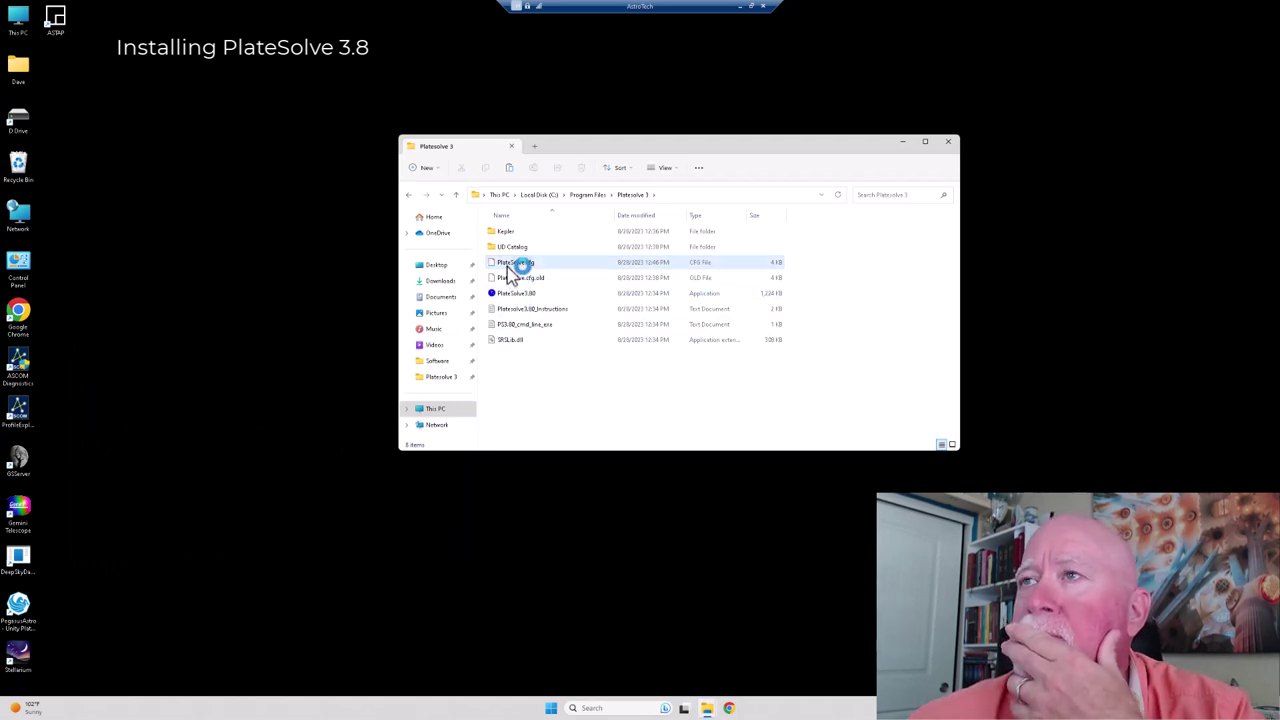
# Open PlateSolve.cfg with Notepad as the permanent app for .cfg files, review the stored catalog paths, and close it.
pyautogui.click(560, 320)
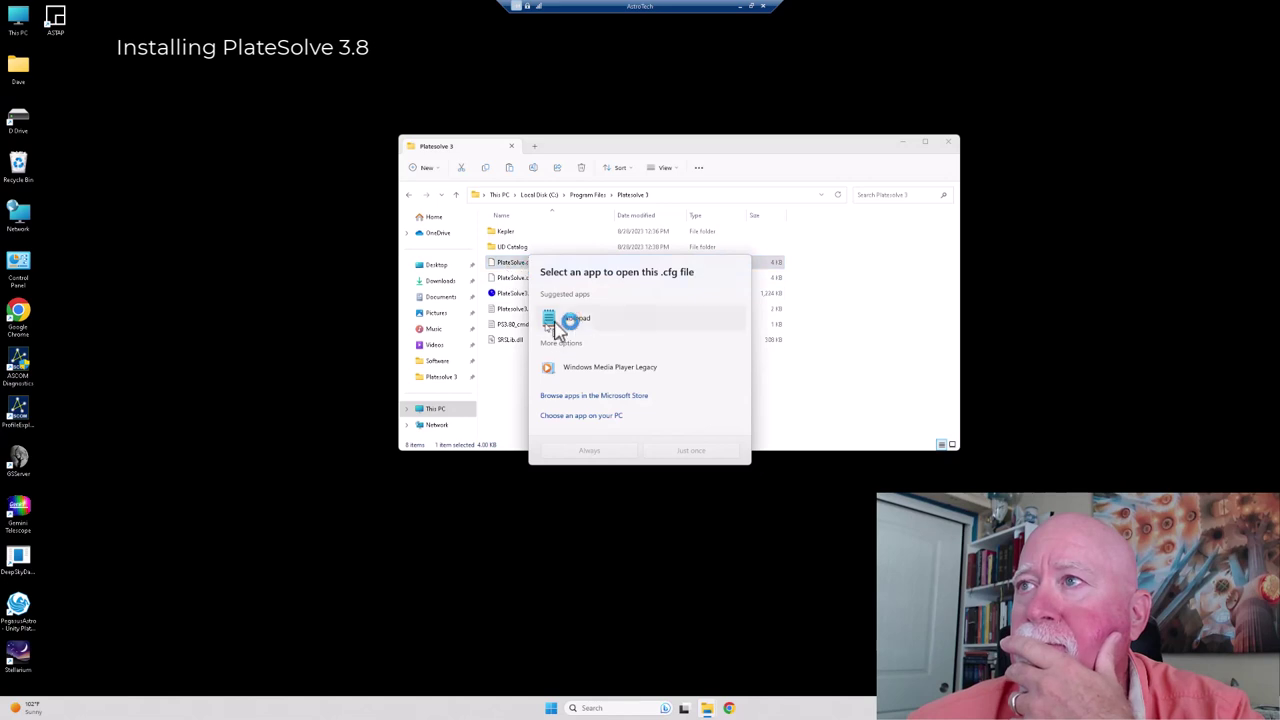
pyautogui.click(602, 450)
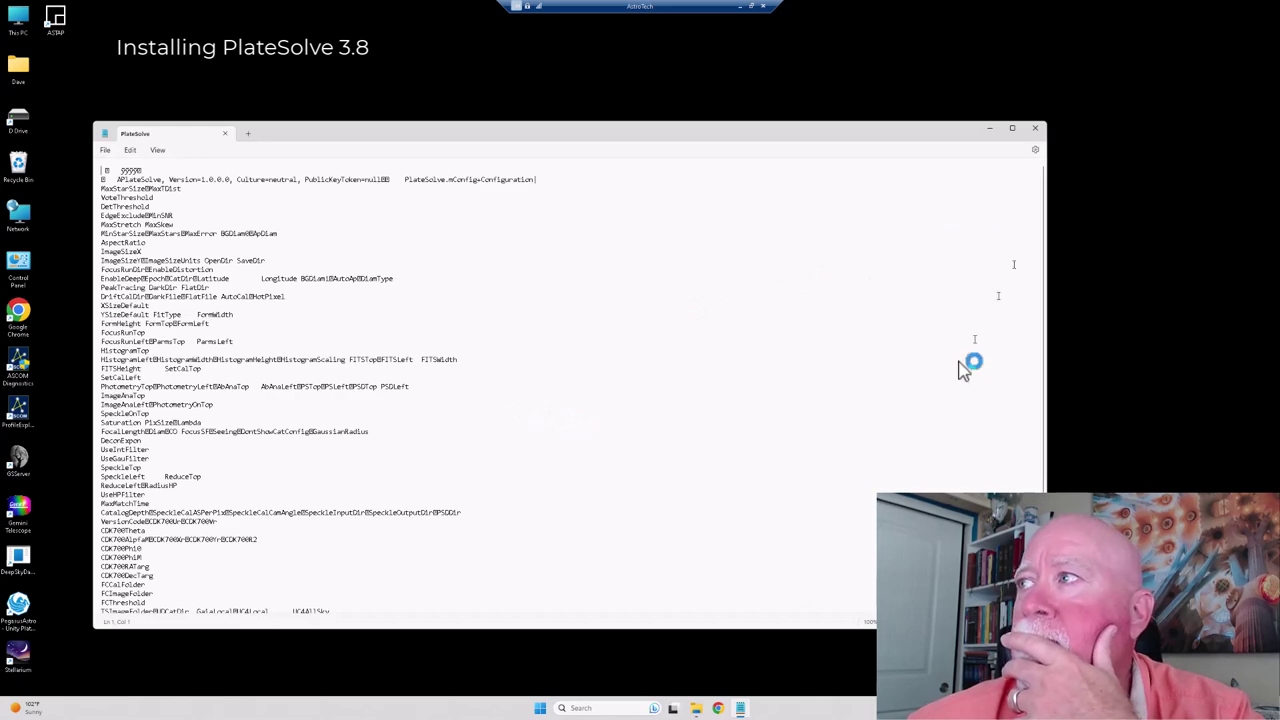
pyautogui.scroll(-2, 765, 525)
pyautogui.scroll(-3, 765, 525)
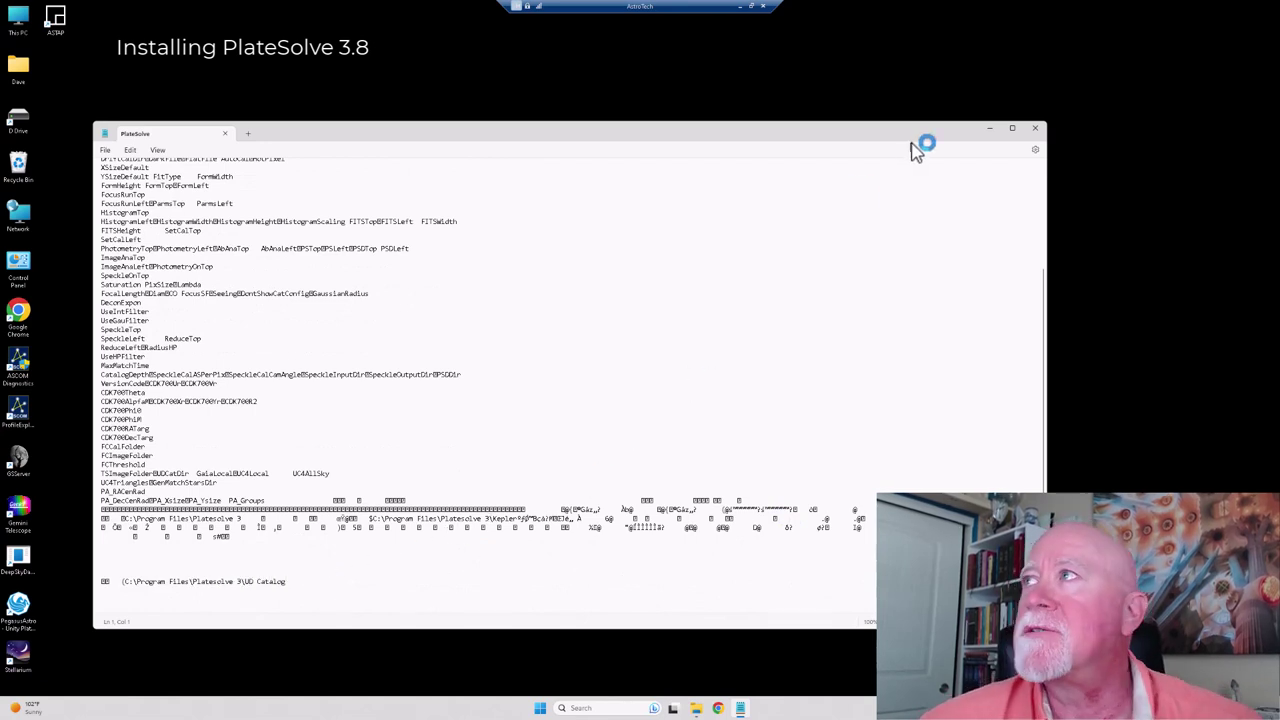
pyautogui.click(1035, 134)
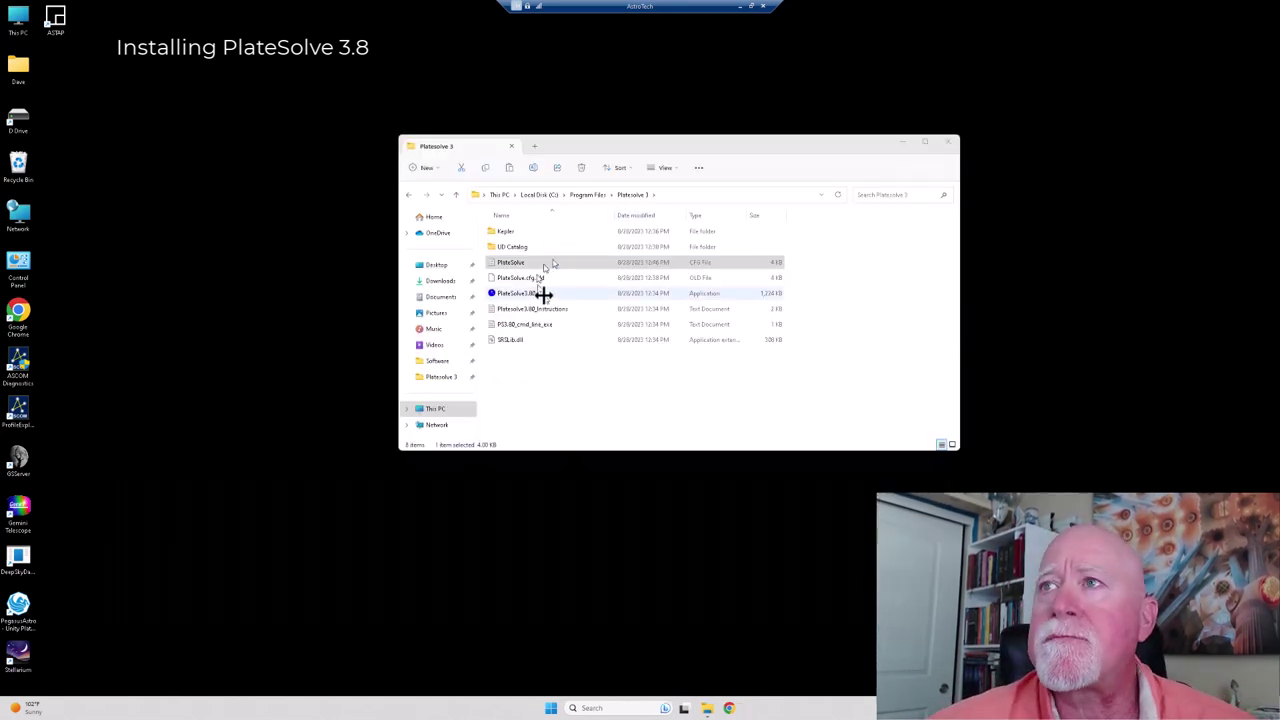
# Relaunch PlateSolve3.80 to check its configured UCAC4 and GaiaDr2 catalog directories, then close the program and the Platesolve 3 folder.
pyautogui.doubleClick(511, 294)
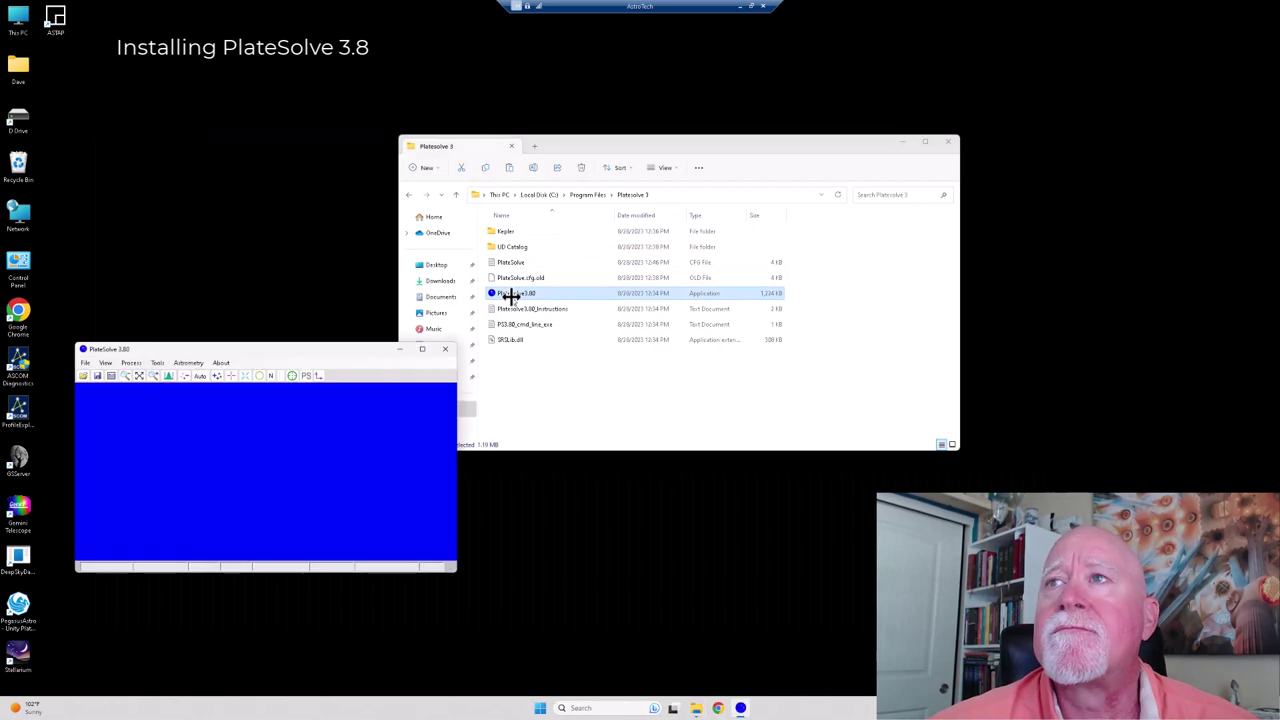
pyautogui.click(84, 364)
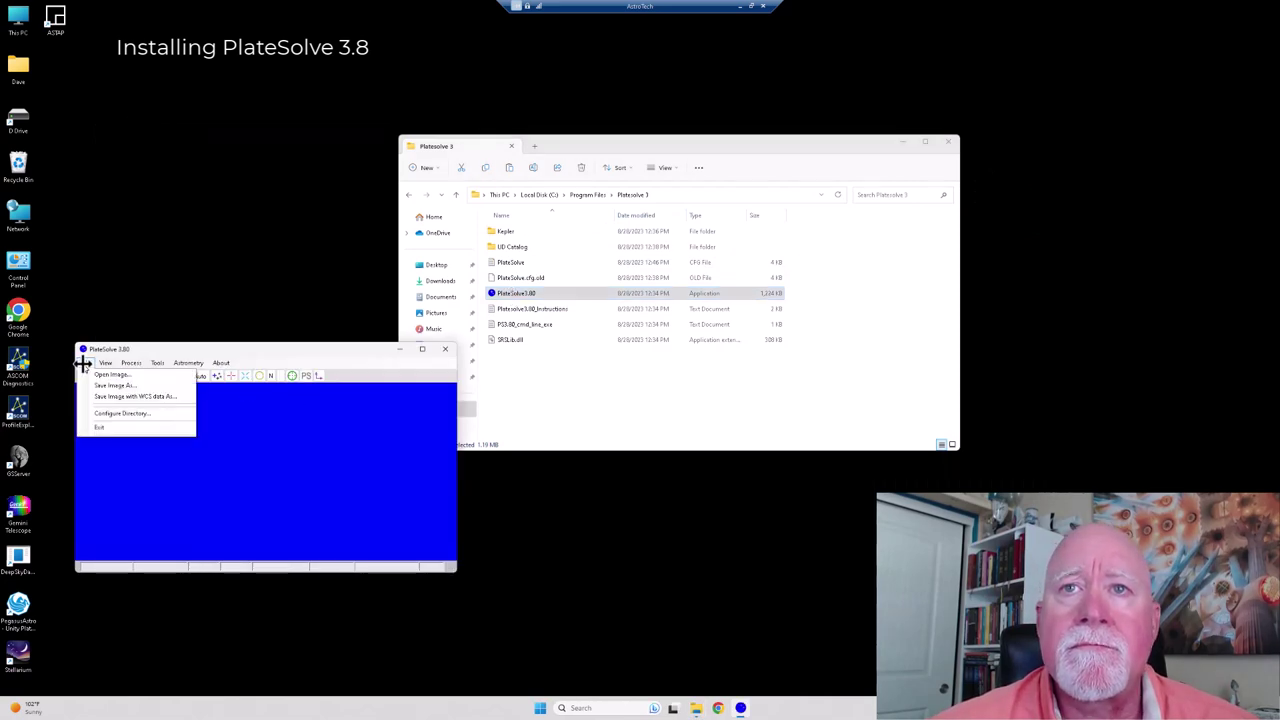
pyautogui.click(98, 411)
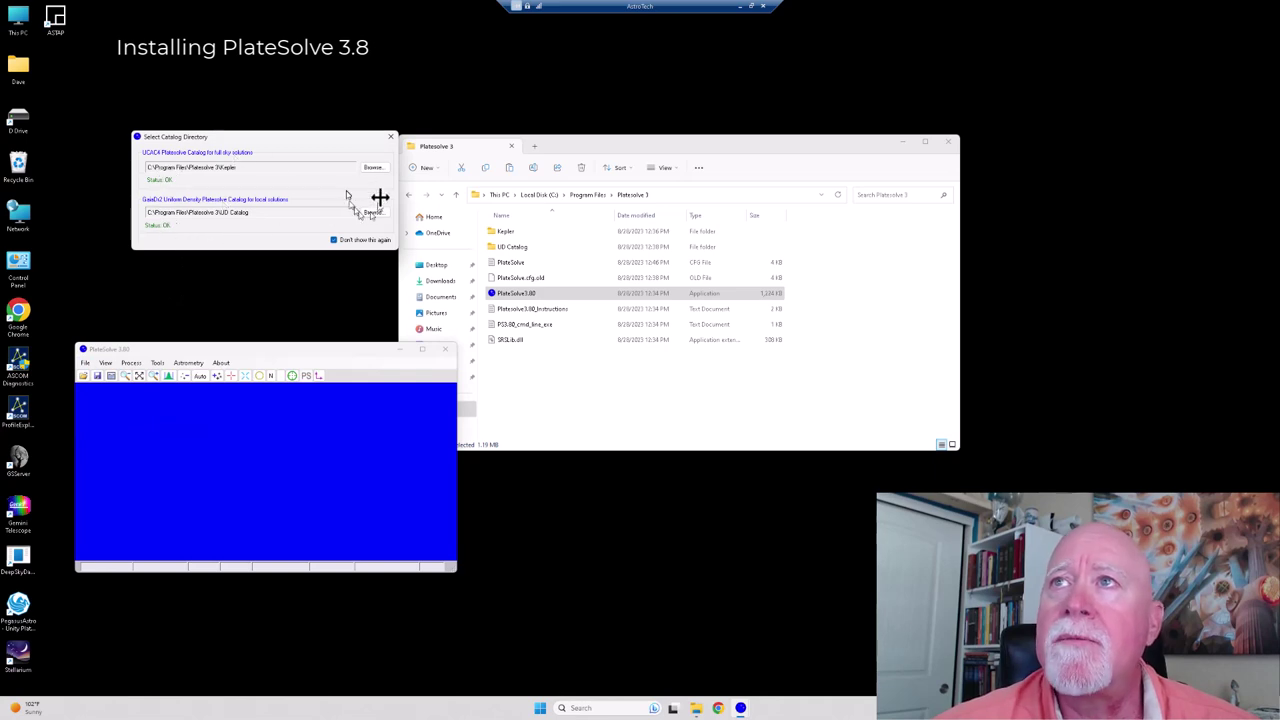
pyautogui.click(394, 138)
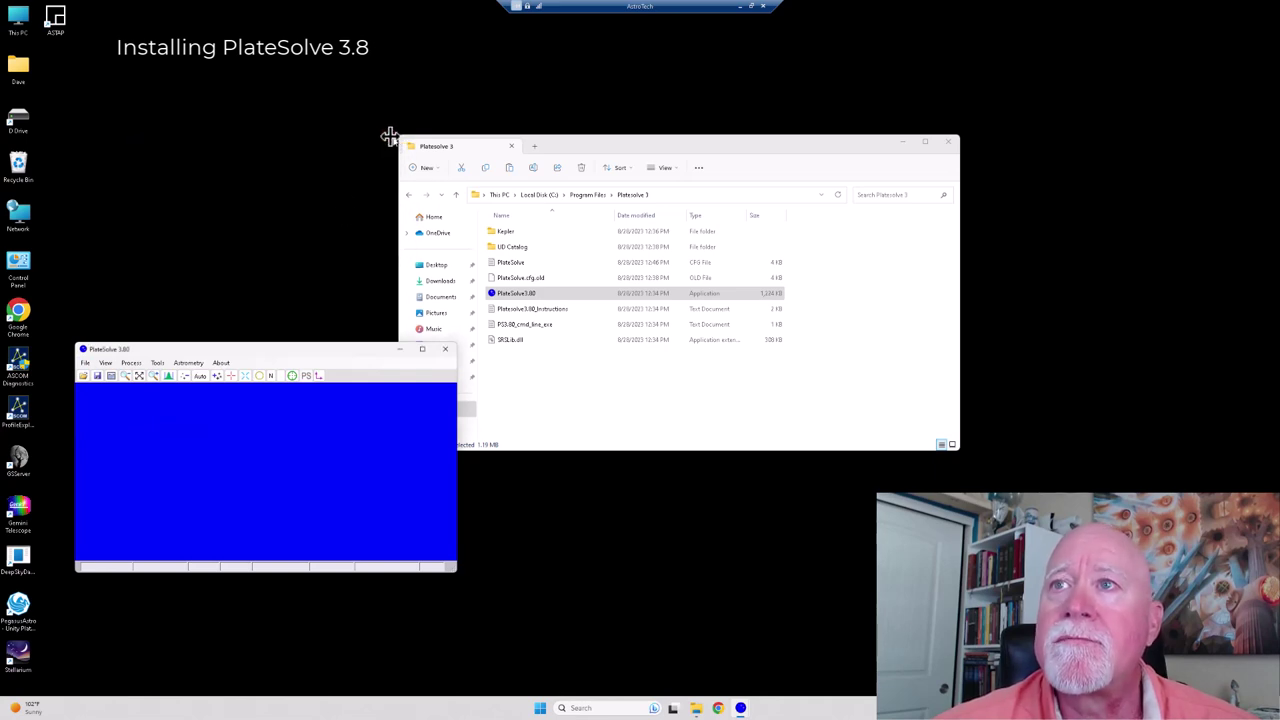
pyautogui.click(446, 349)
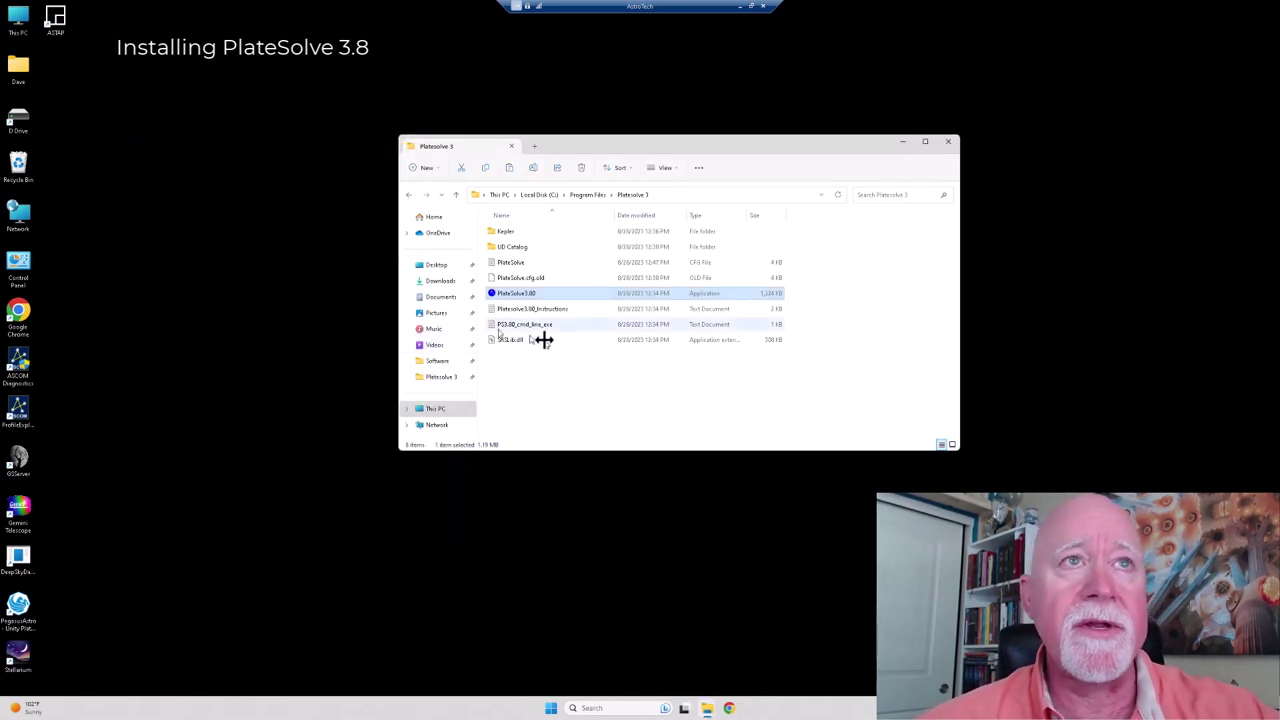
pyautogui.click(594, 387)
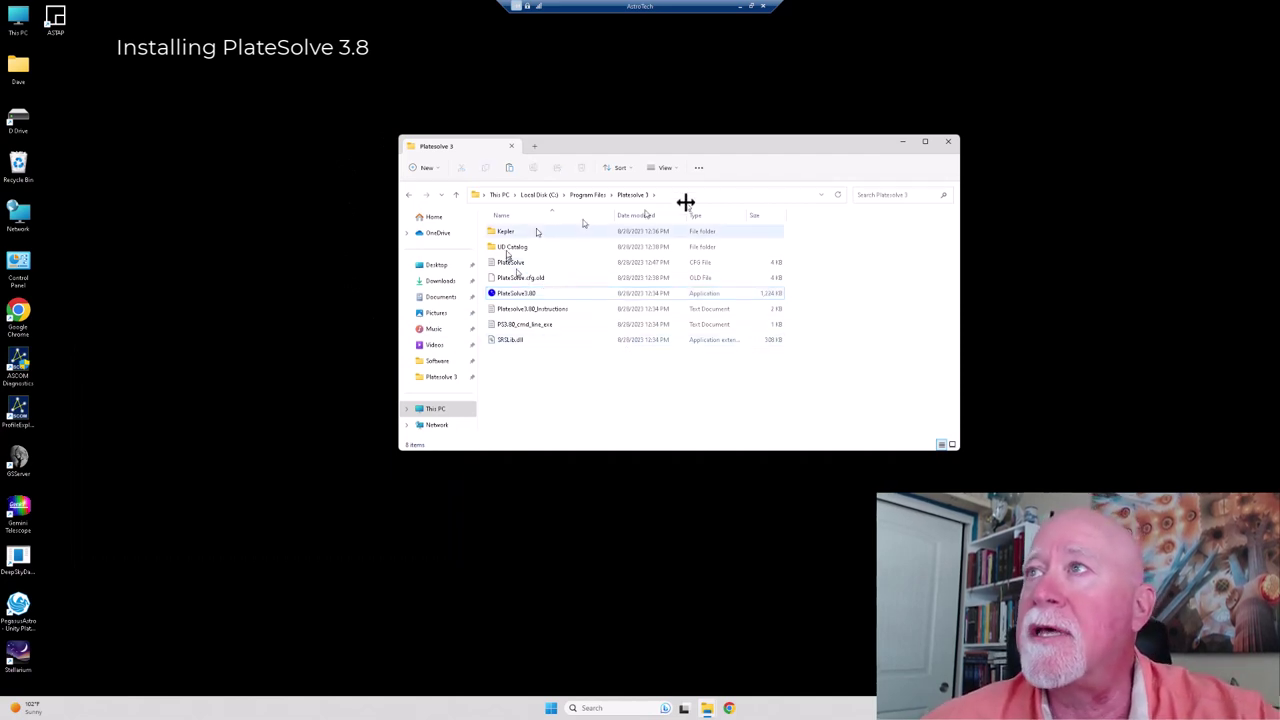
pyautogui.click(946, 141)
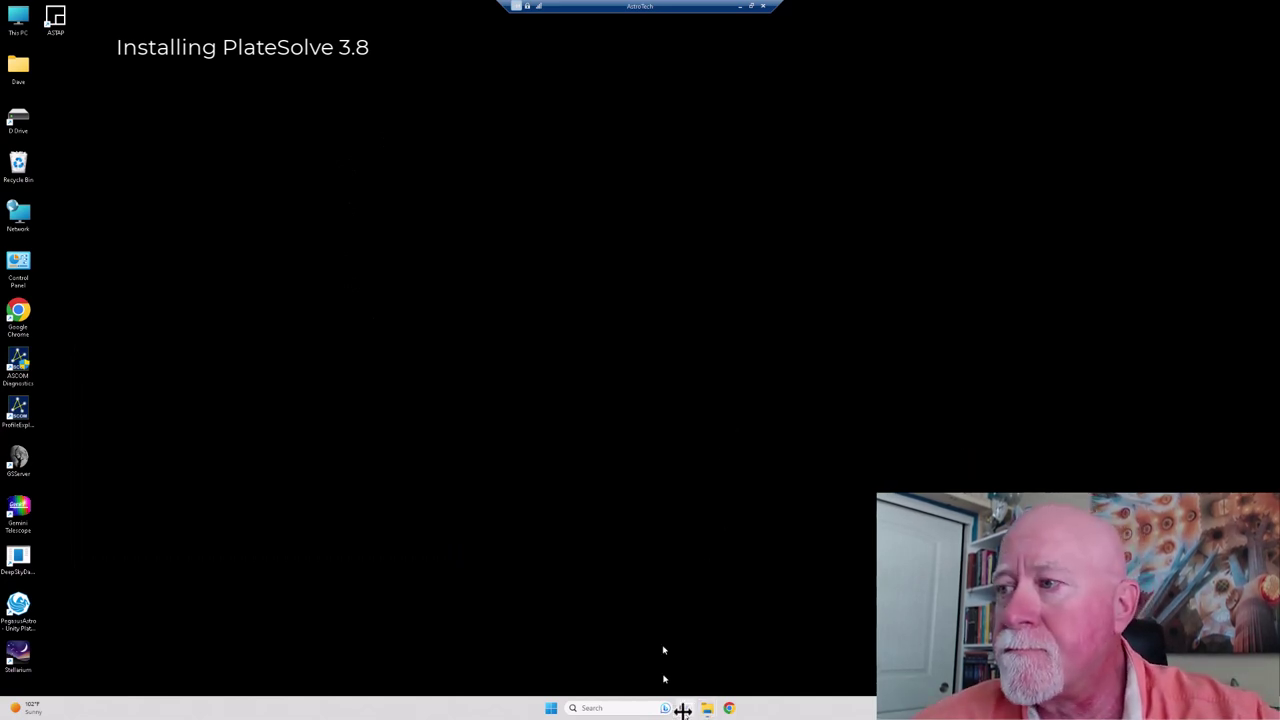
# Bring up the Software folder on the D drive and open the 6. NINASetupBundle_2.2.0.9001 archive.
pyautogui.moveTo(704, 707)
pyautogui.click(709, 652)
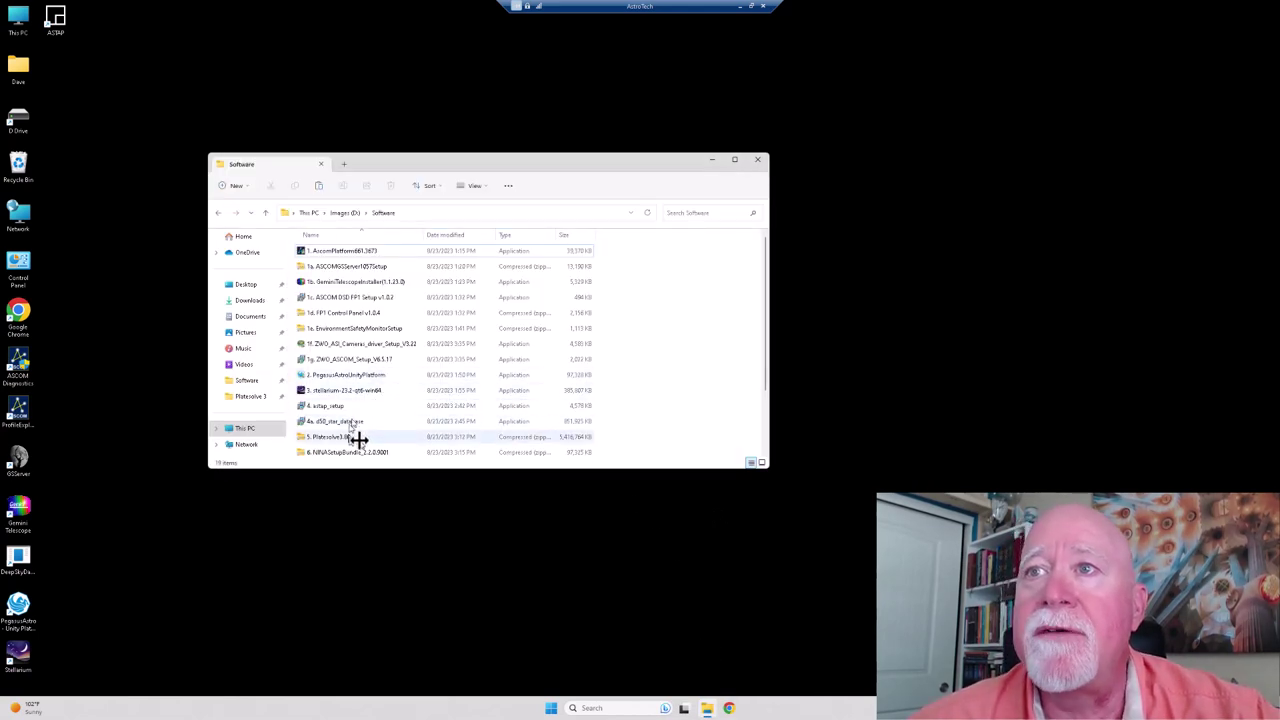
pyautogui.scroll(-2, 354, 435)
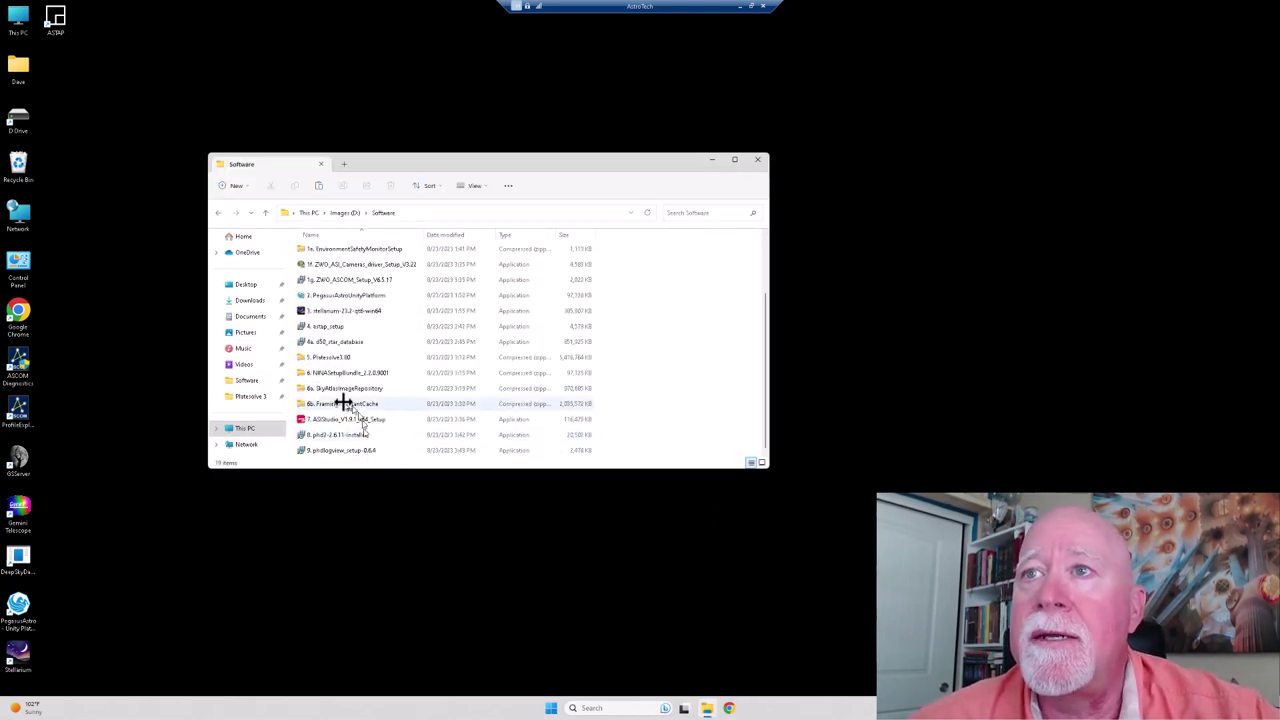
pyautogui.doubleClick(340, 373)
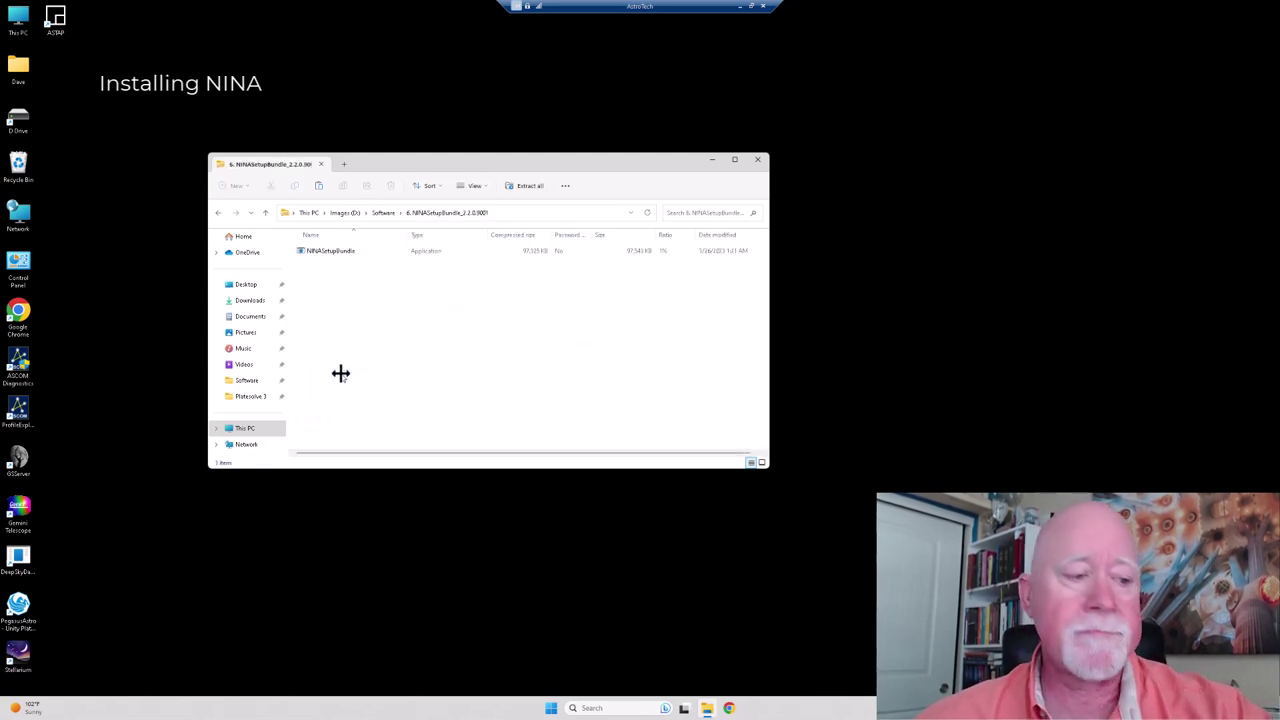
# Run NINASetupBundle, accept the license terms and install N.I.N.A. with administrator approval, finishing back in the Software folder.
pyautogui.click(330, 251)
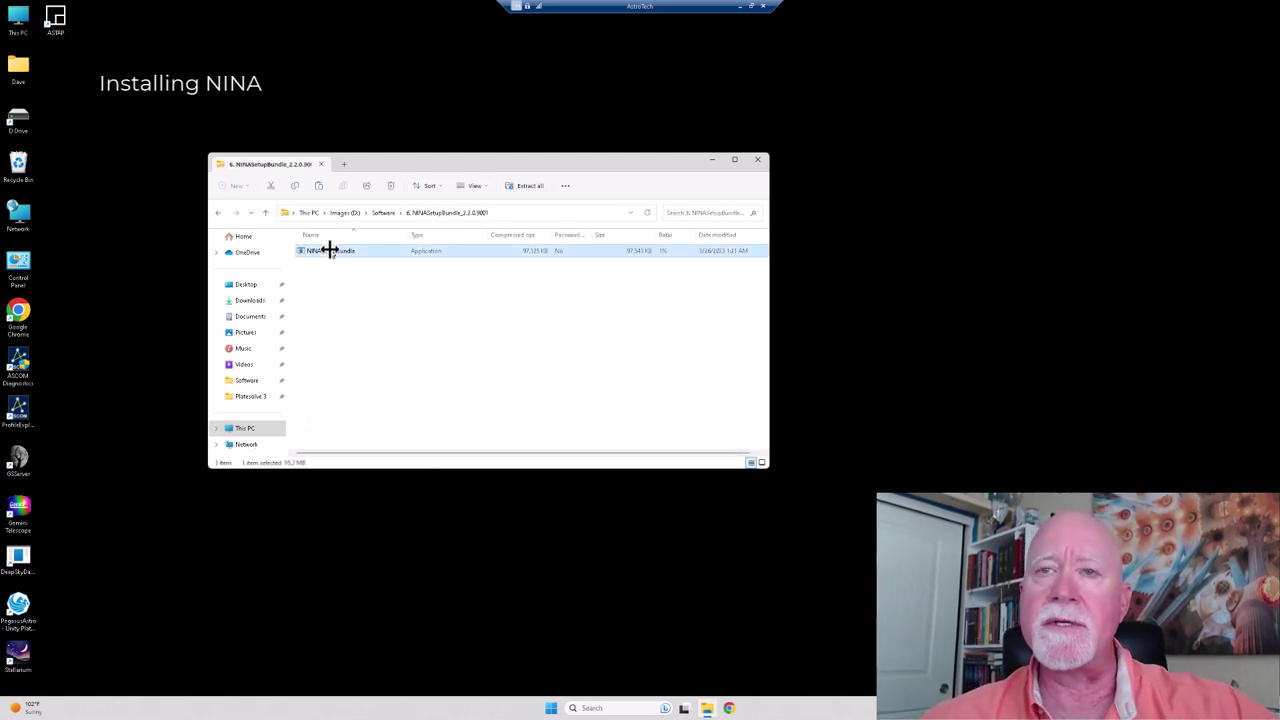
pyautogui.doubleClick(330, 250)
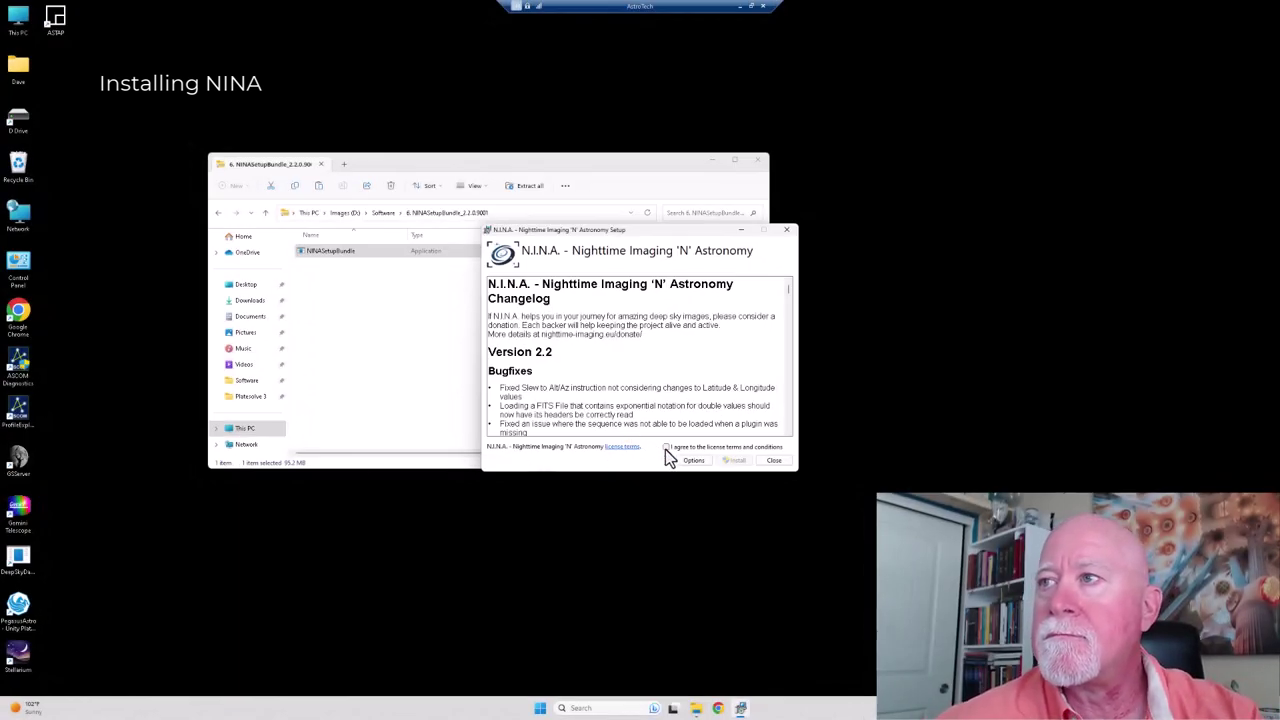
pyautogui.click(666, 447)
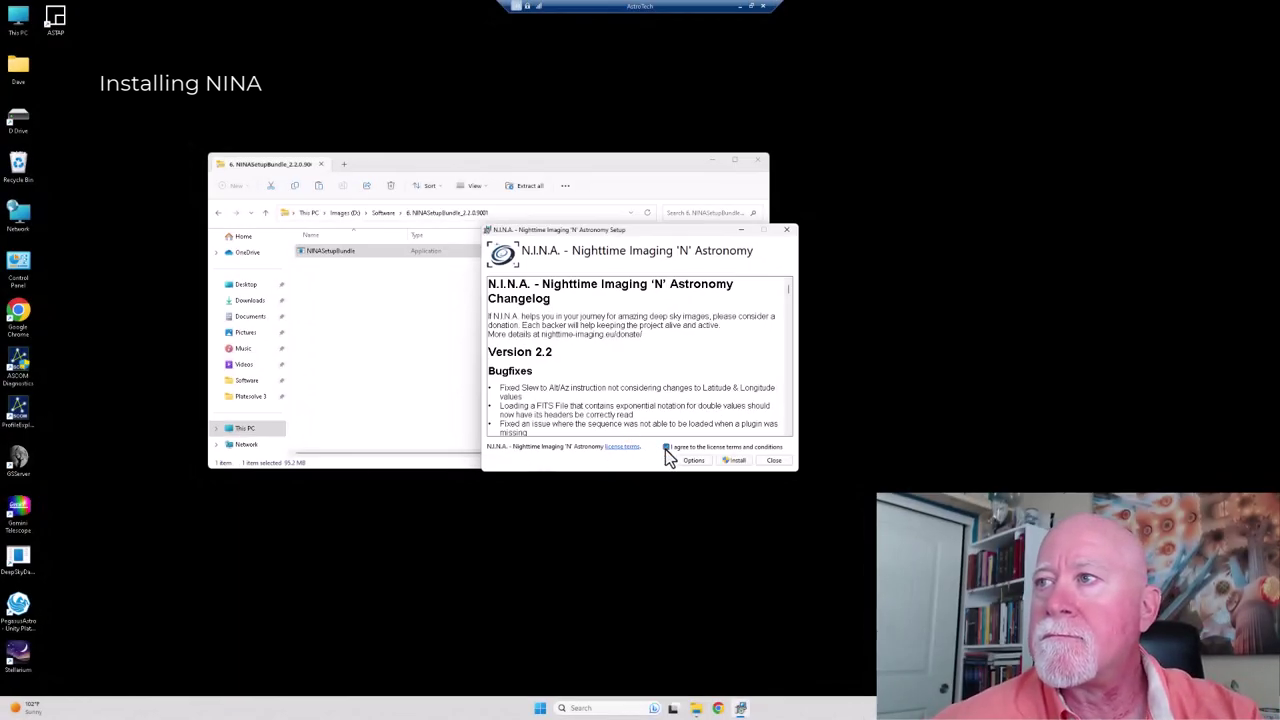
pyautogui.click(736, 461)
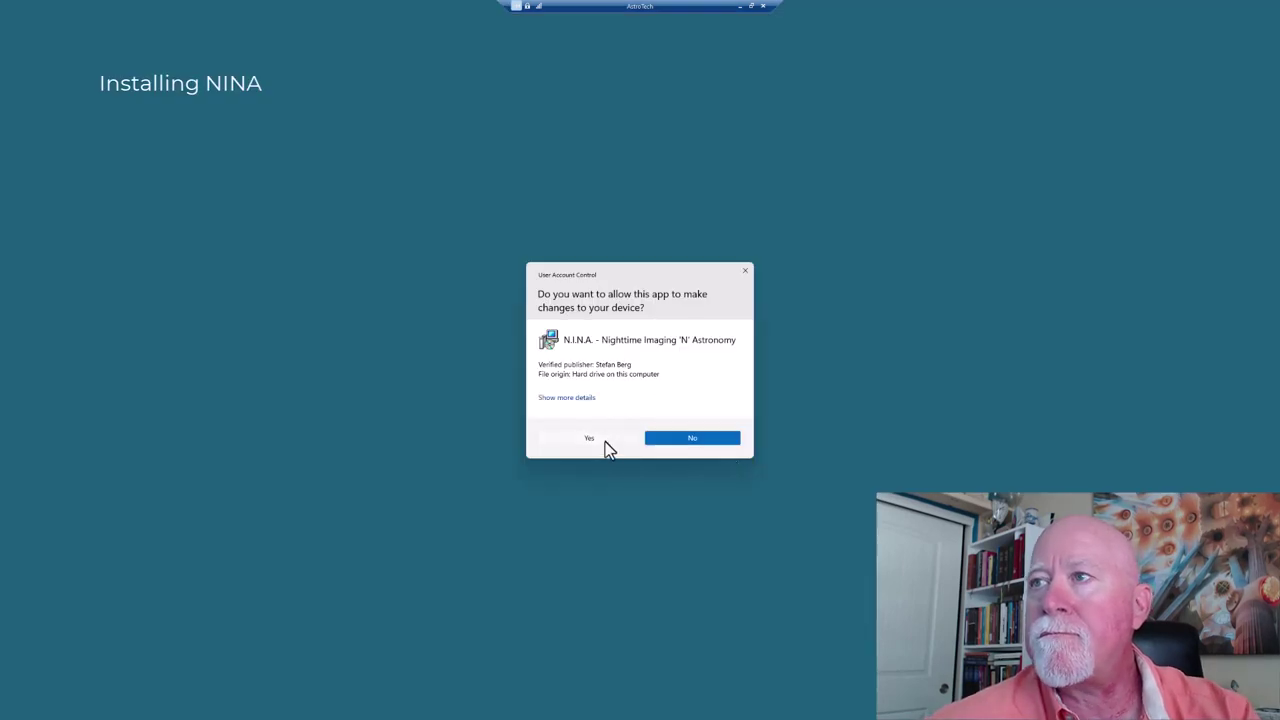
pyautogui.click(606, 441)
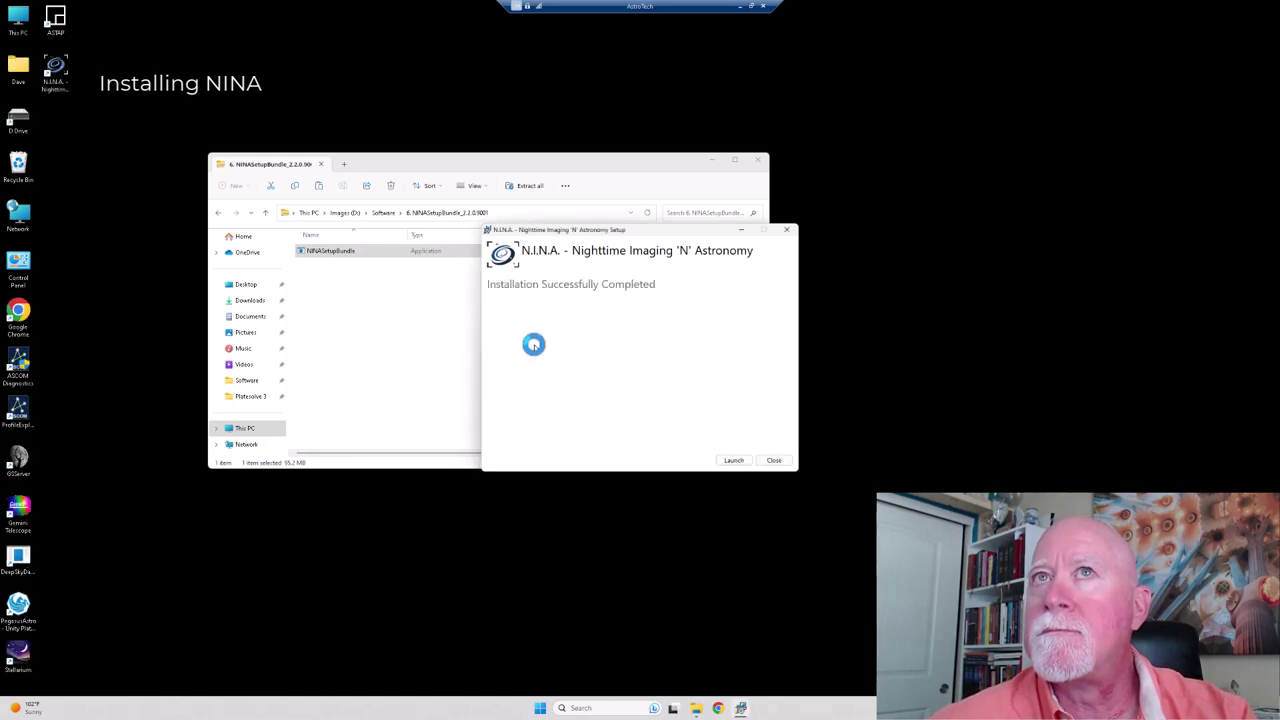
pyautogui.click(778, 461)
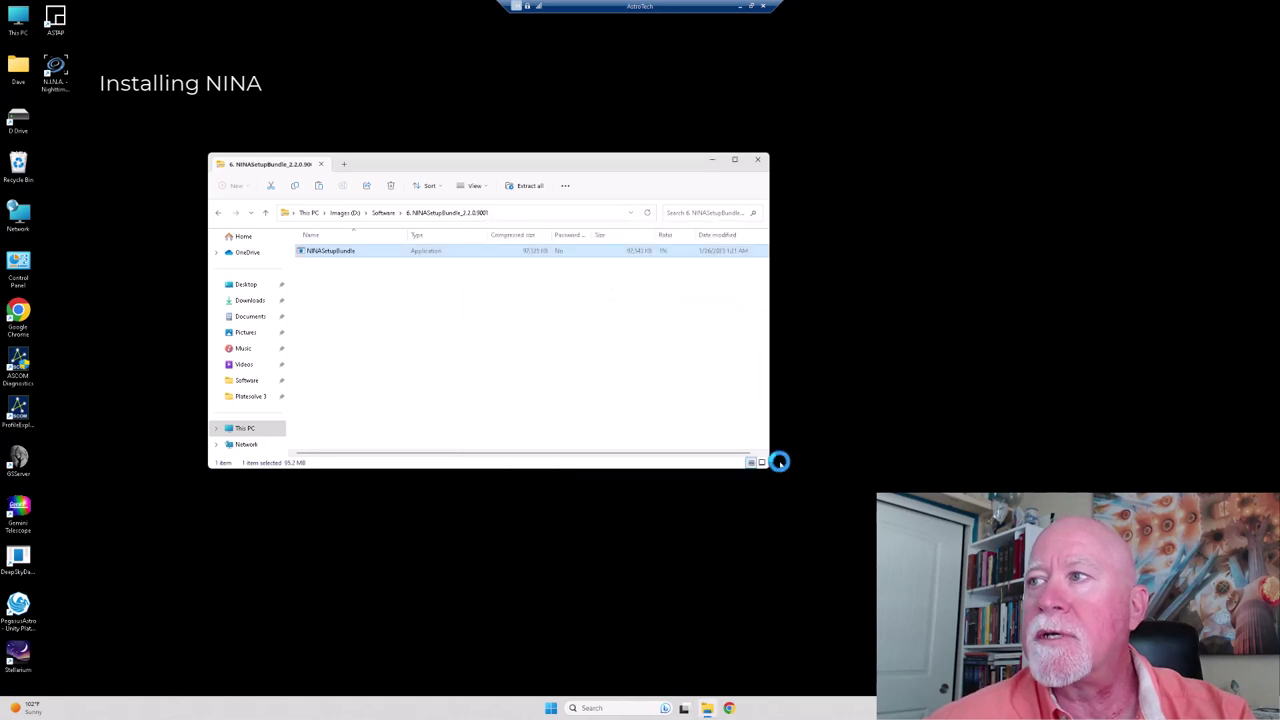
pyautogui.click(384, 214)
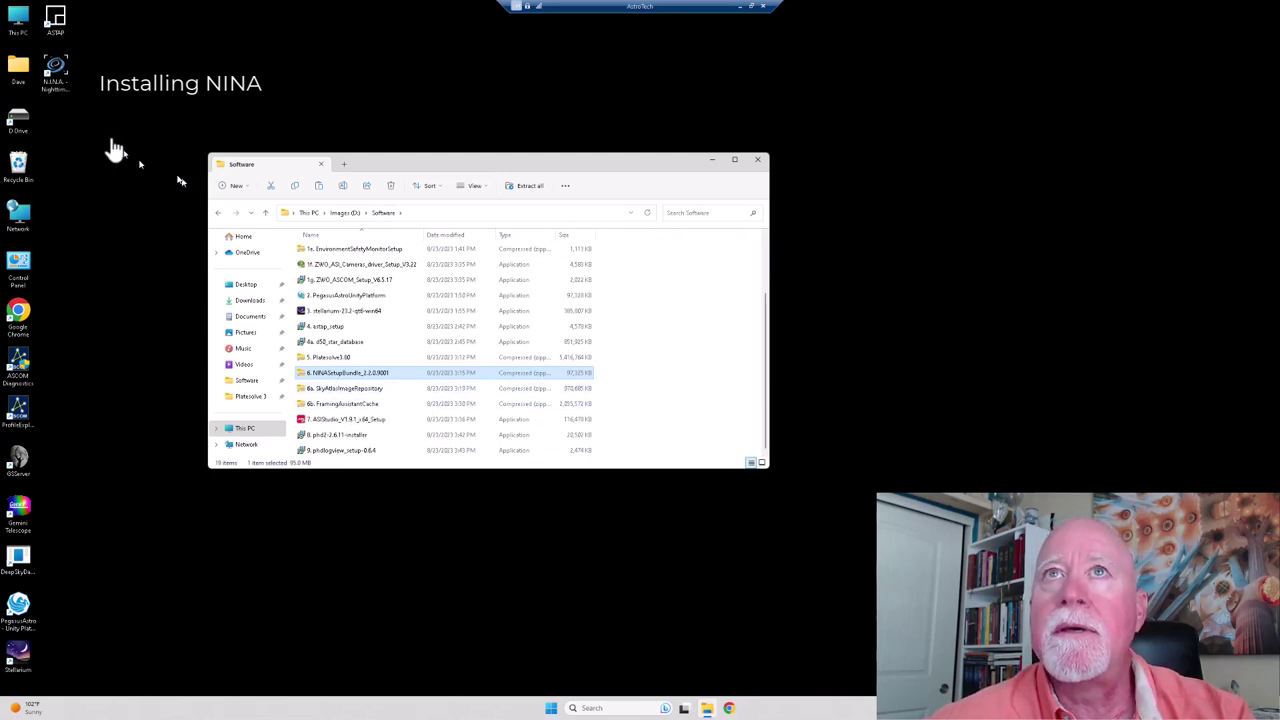
# Launch N.I.N.A. with firewall access on private and public networks, and open its general options beside the Software folder.
pyautogui.doubleClick(57, 72)
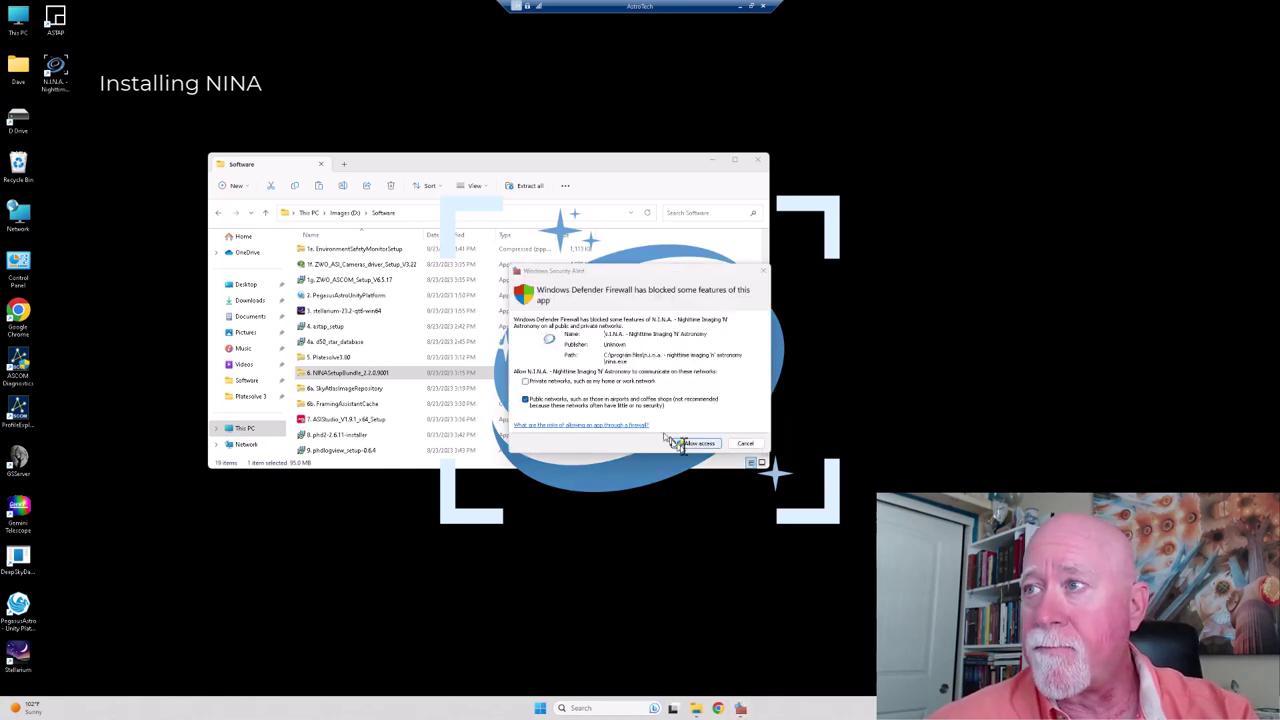
pyautogui.click(539, 384)
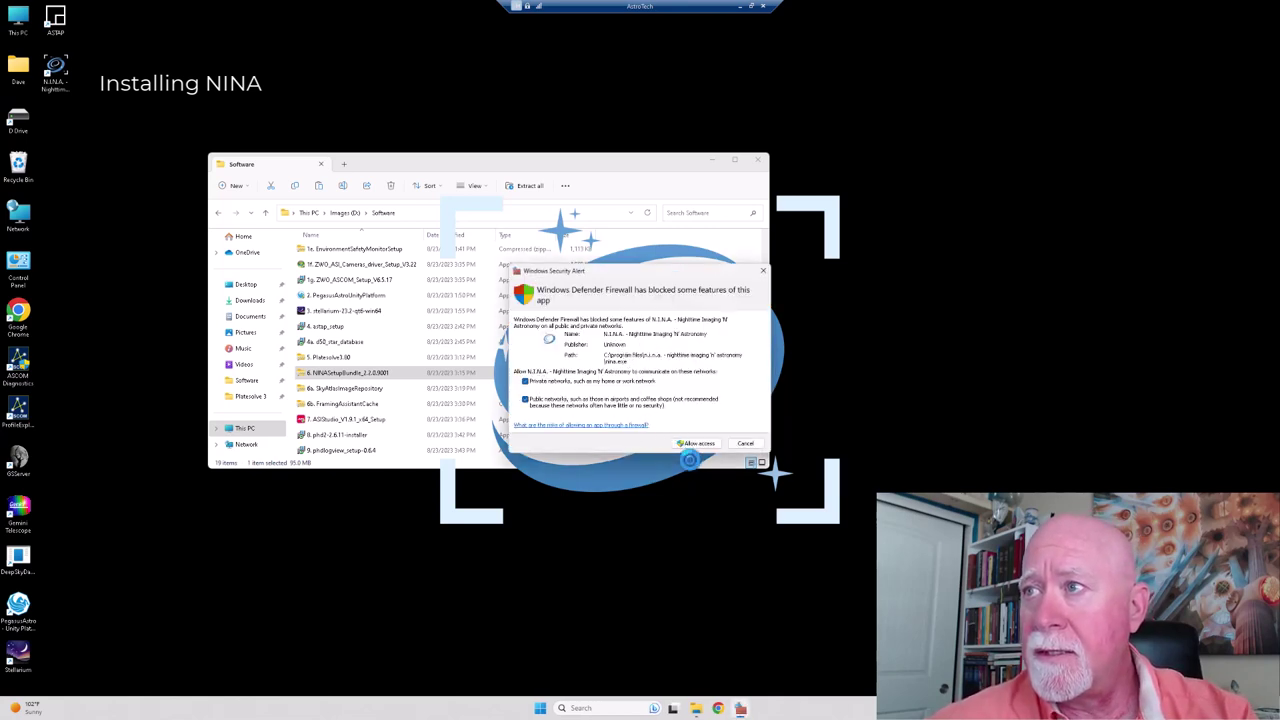
pyautogui.click(697, 443)
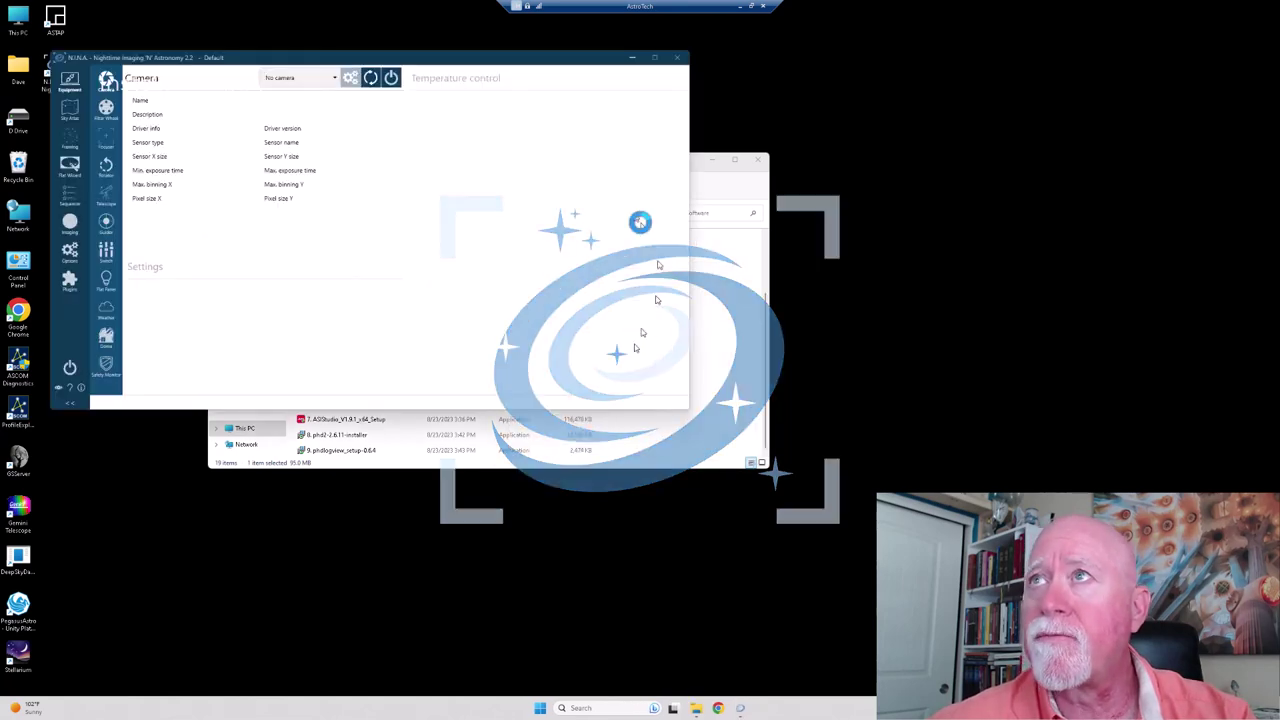
pyautogui.moveTo(436, 57); pyautogui.dragTo(948, 284)
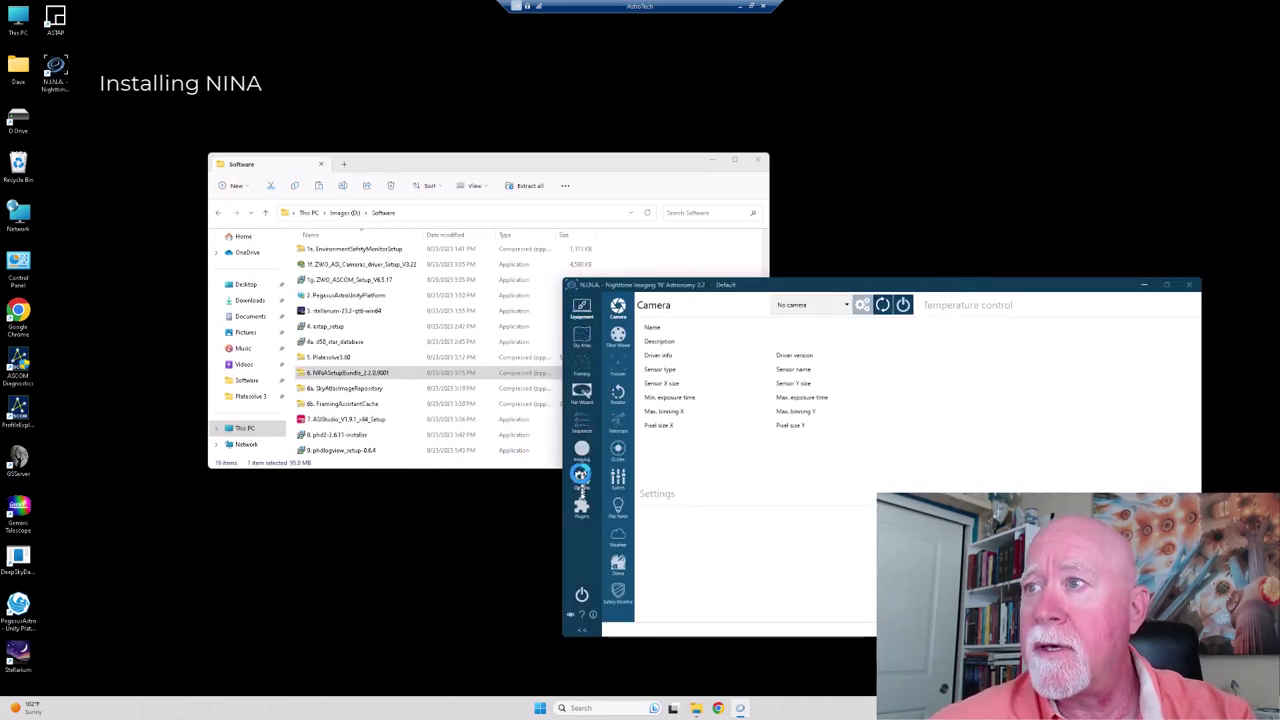
pyautogui.click(580, 474)
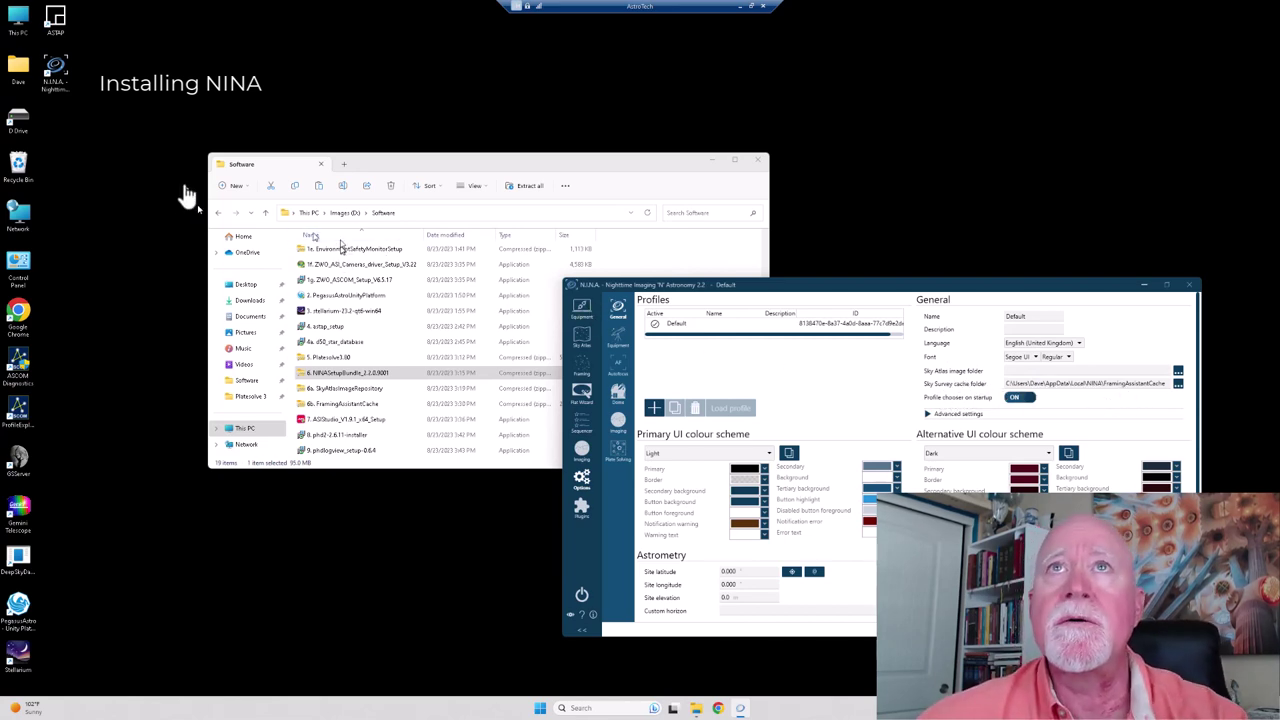
# Open the Nina folder on the Images (D:) drive in a second window, placed clear of the Software folder.
pyautogui.doubleClick(20, 28)
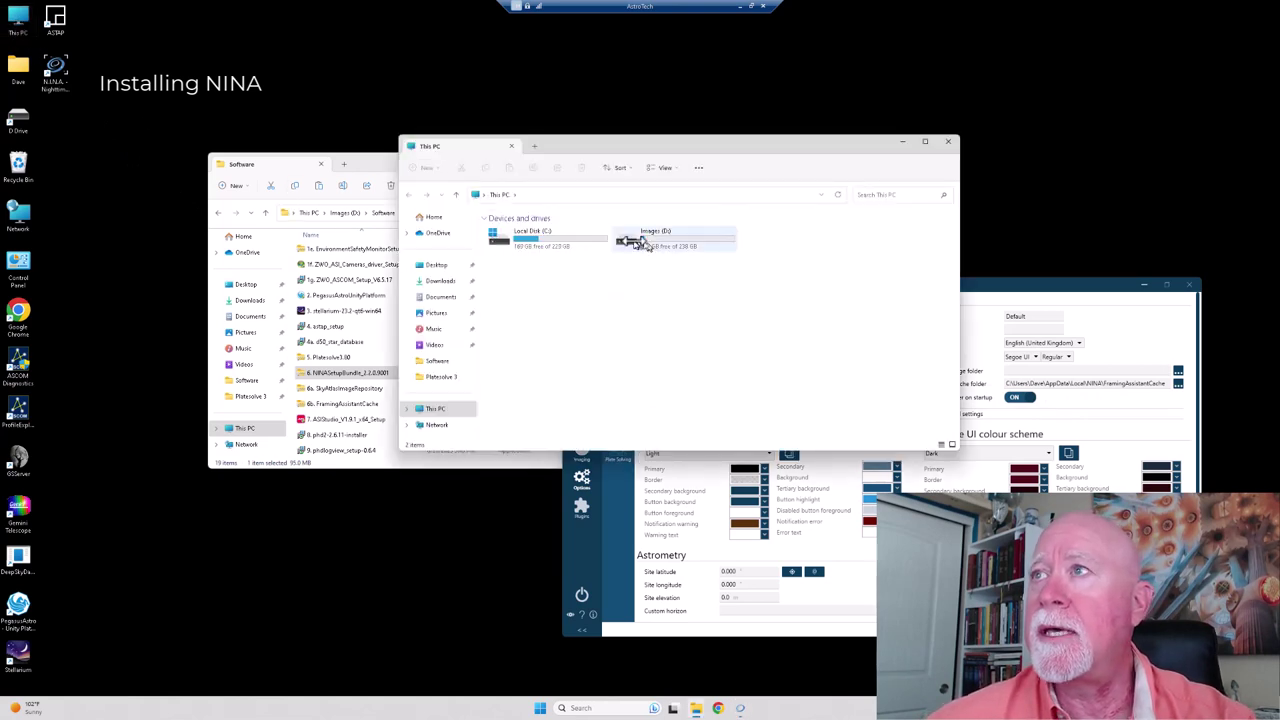
pyautogui.doubleClick(636, 240)
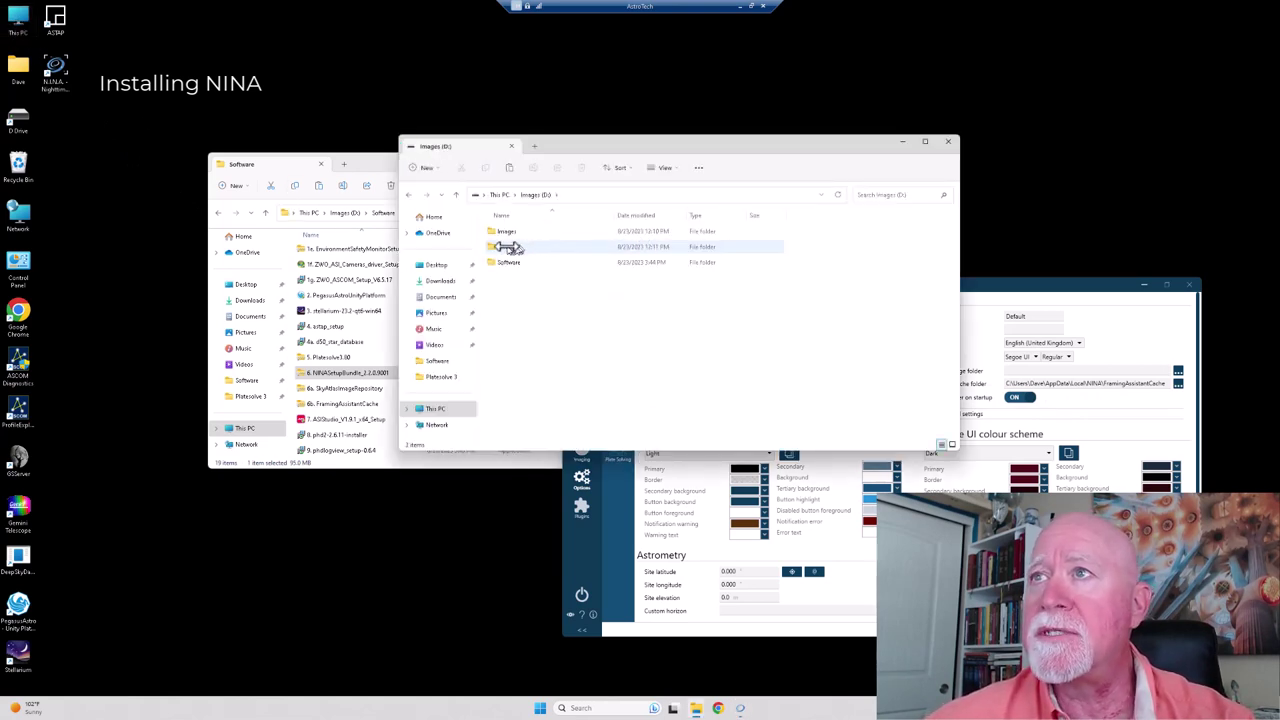
pyautogui.doubleClick(506, 247)
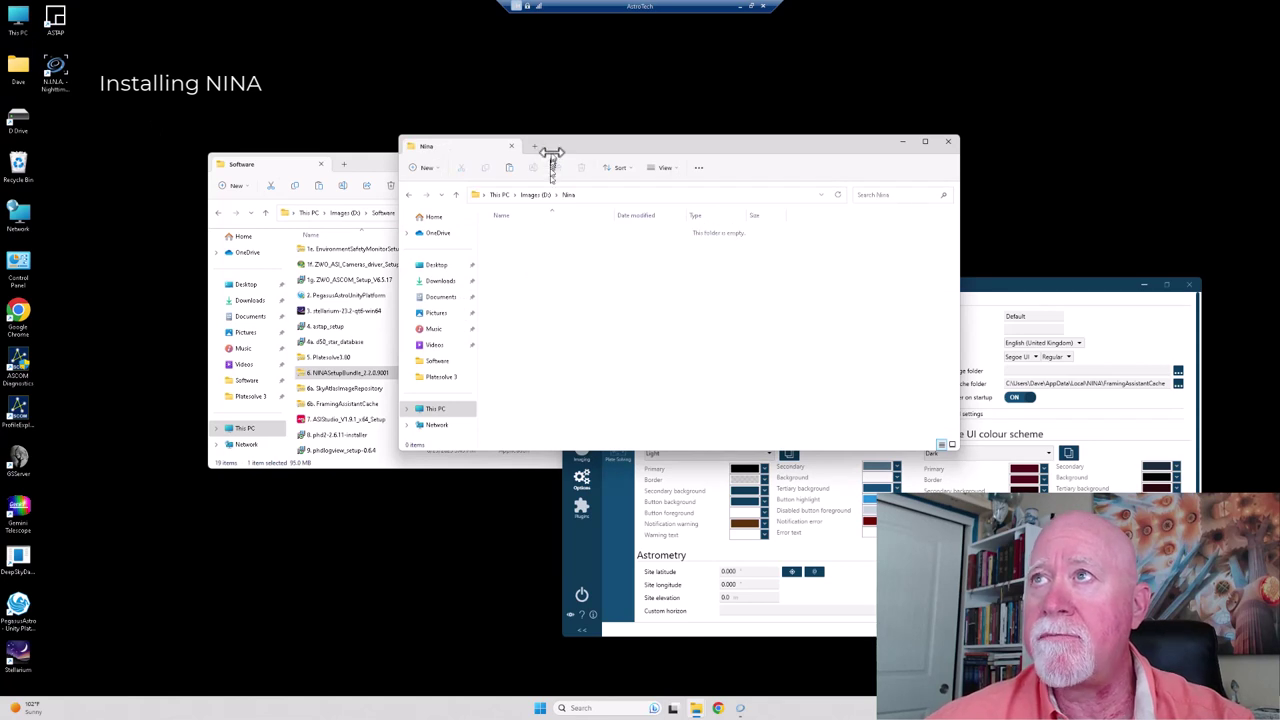
pyautogui.moveTo(591, 160); pyautogui.dragTo(774, 131)
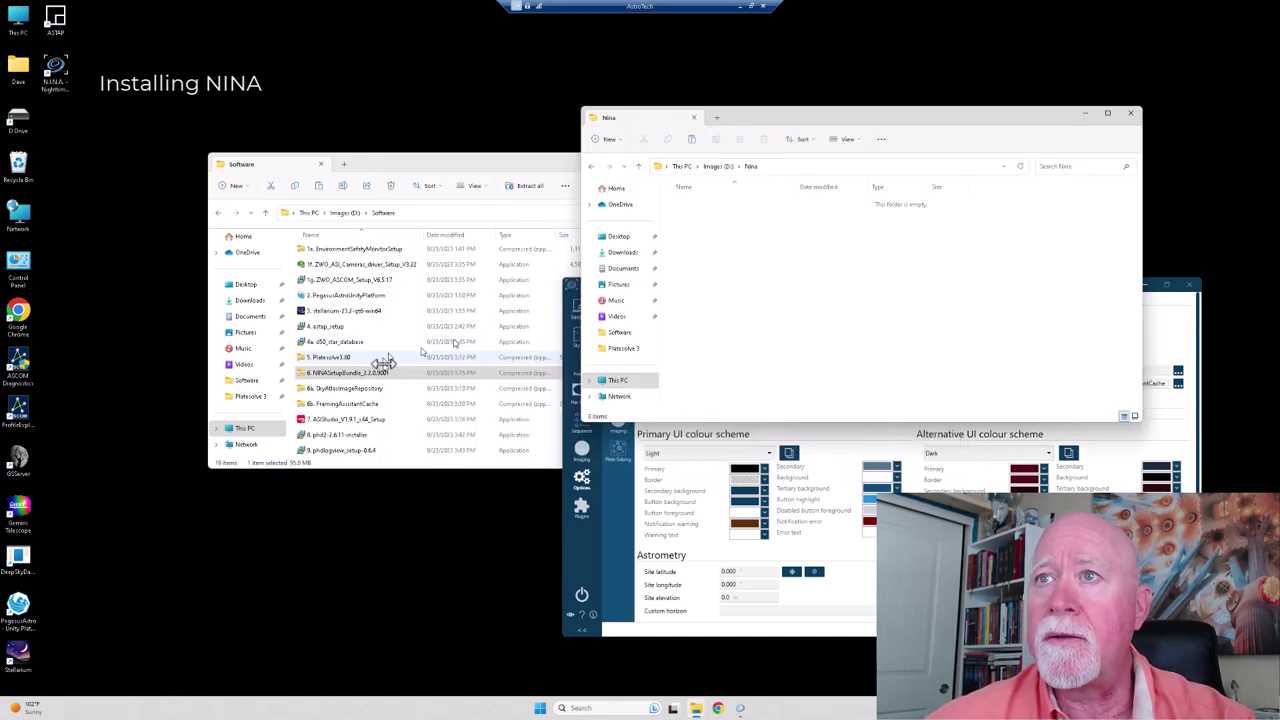
# Open the 6a. SkyAtlasImageRepository archive and arrange its window so the Nina folder is accessible alongside it.
pyautogui.moveTo(375, 371); pyautogui.dragTo(322, 383)
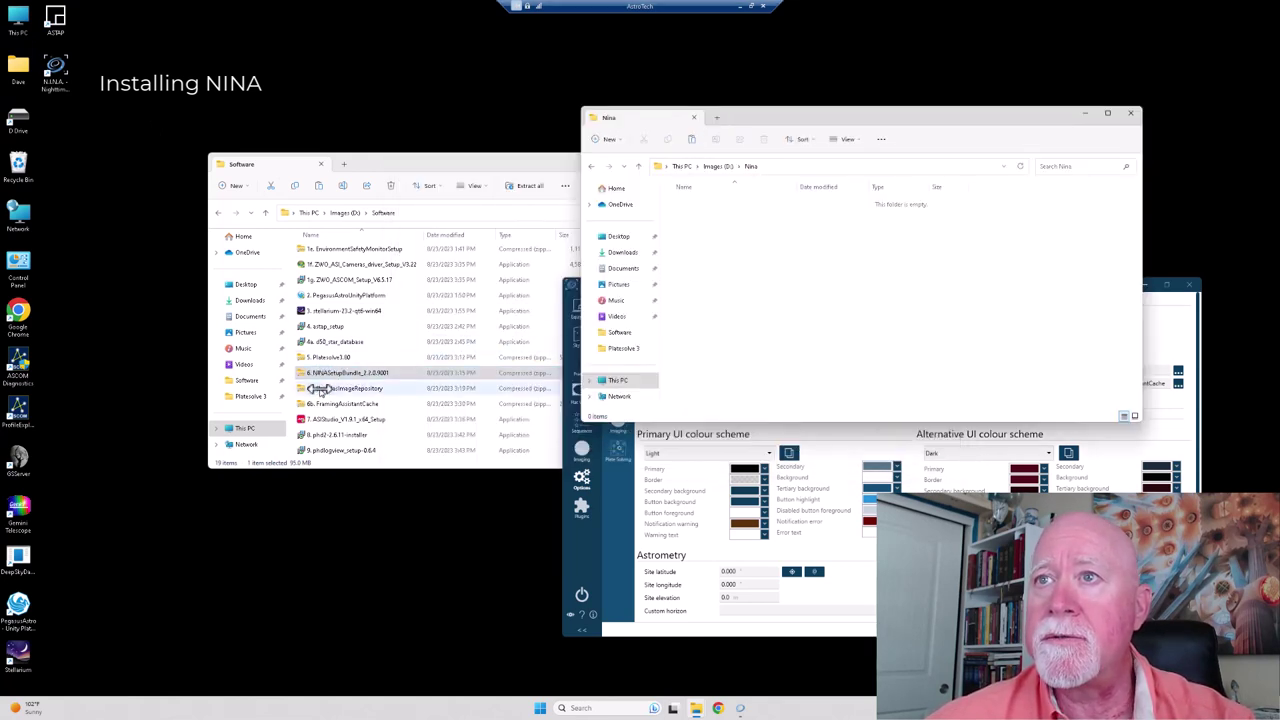
pyautogui.click(320, 389)
pyautogui.doubleClick(320, 389)
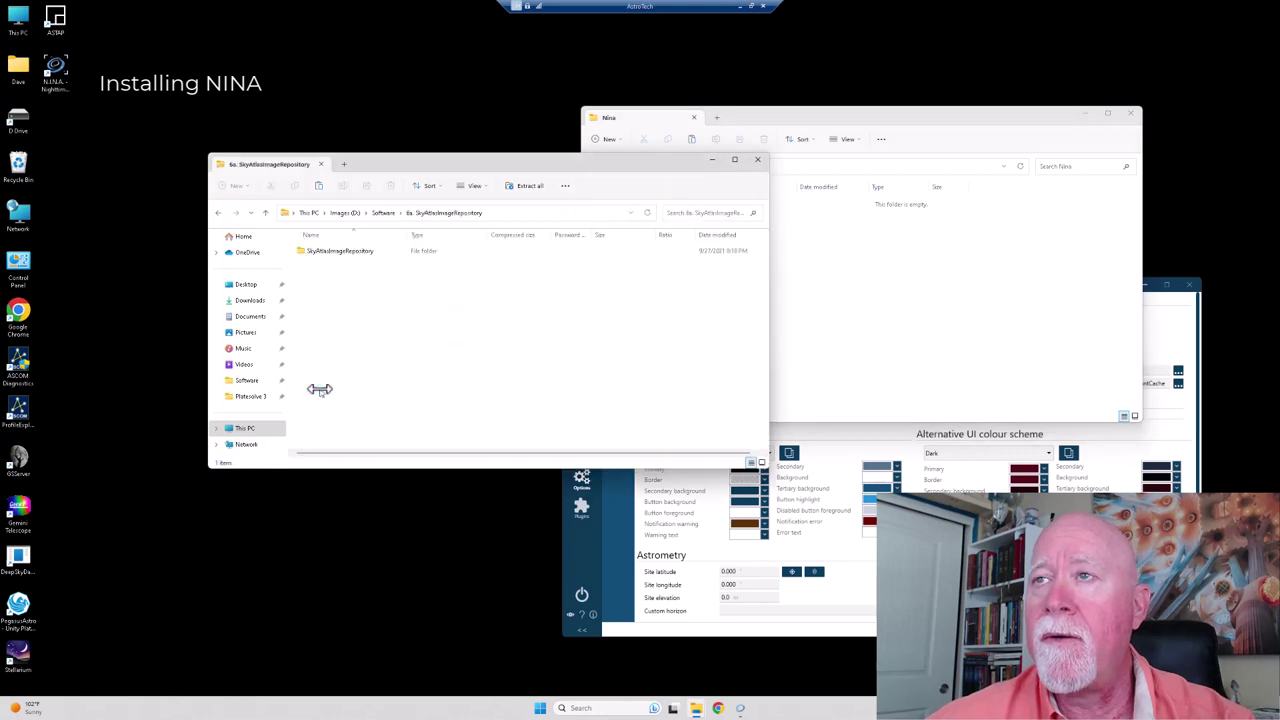
pyautogui.moveTo(422, 162); pyautogui.dragTo(305, 281)
pyautogui.click(735, 121)
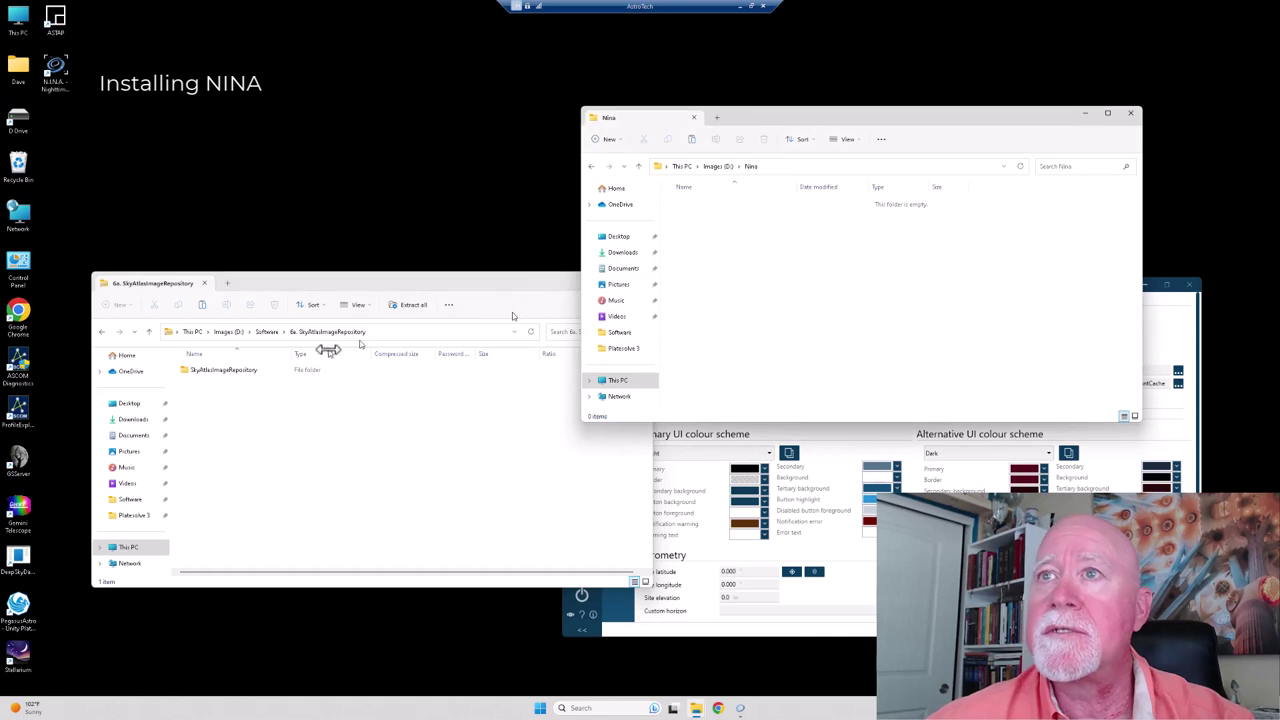
# Copy the SkyAtlasImageRepository folder from the archive into the Nina folder.
pyautogui.moveTo(215, 370); pyautogui.dragTo(205, 378)
pyautogui.rightClick(205, 372)
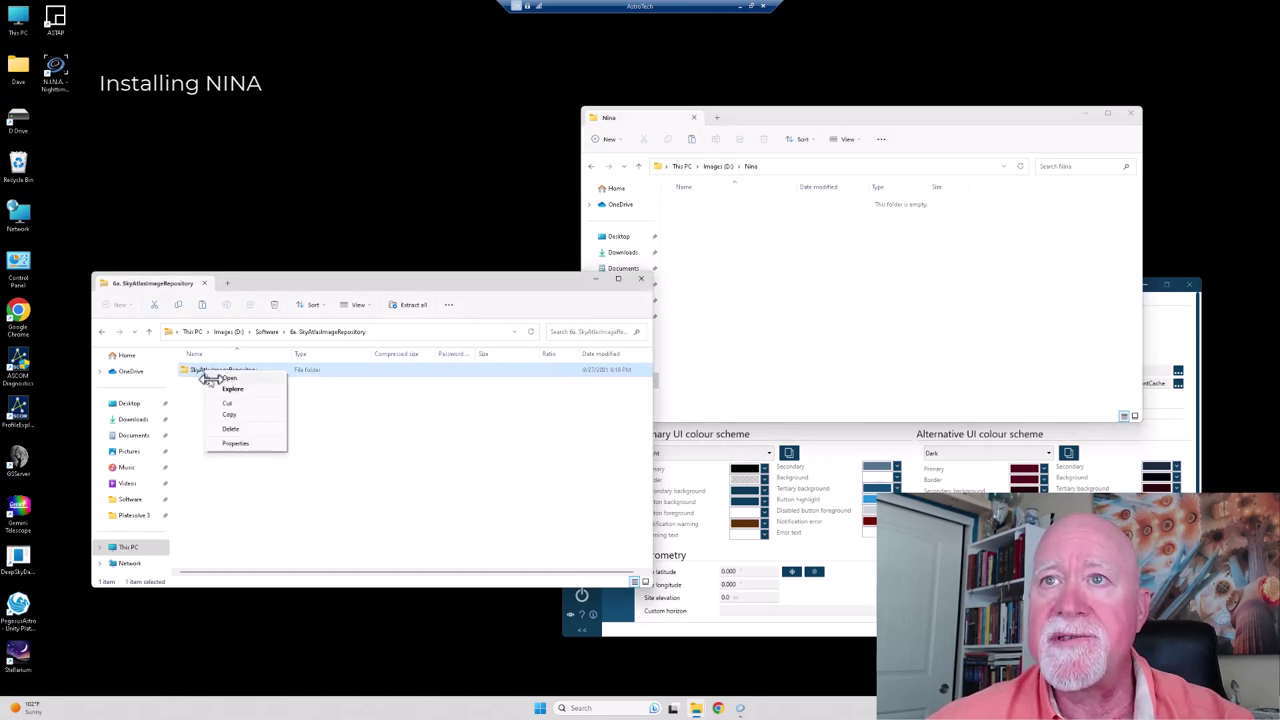
pyautogui.click(227, 417)
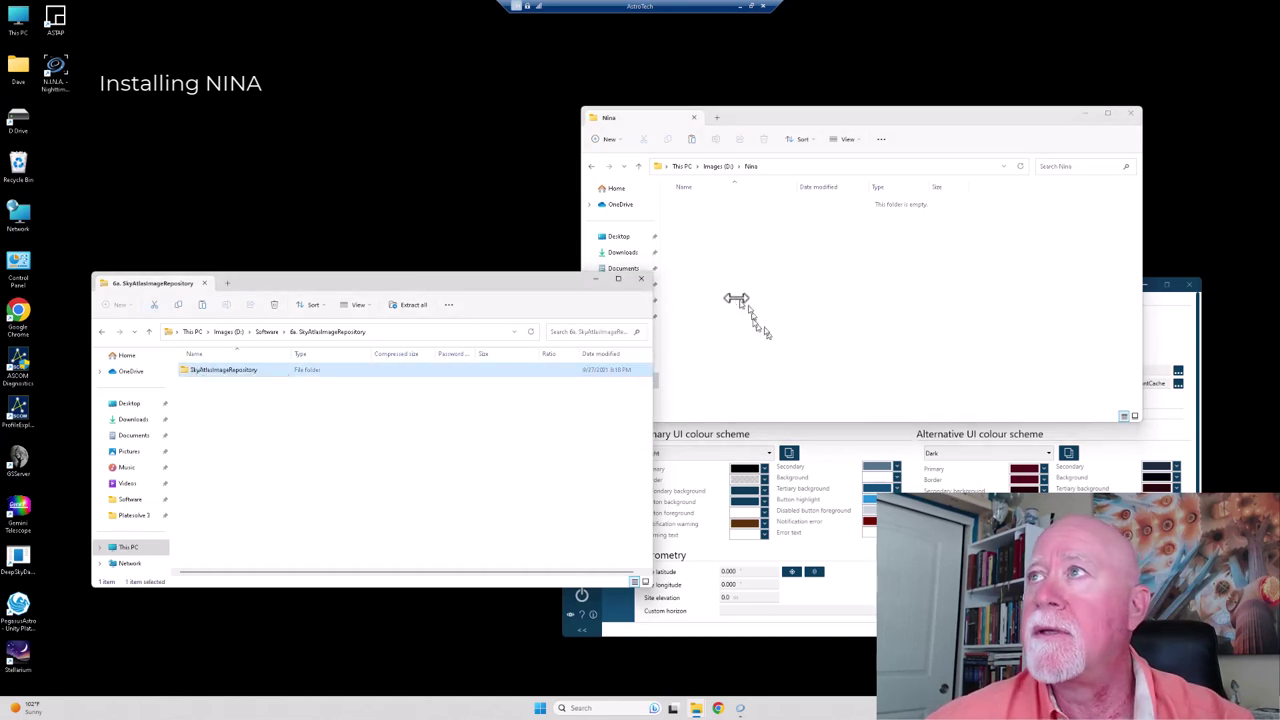
pyautogui.click(711, 262)
pyautogui.rightClick(704, 245)
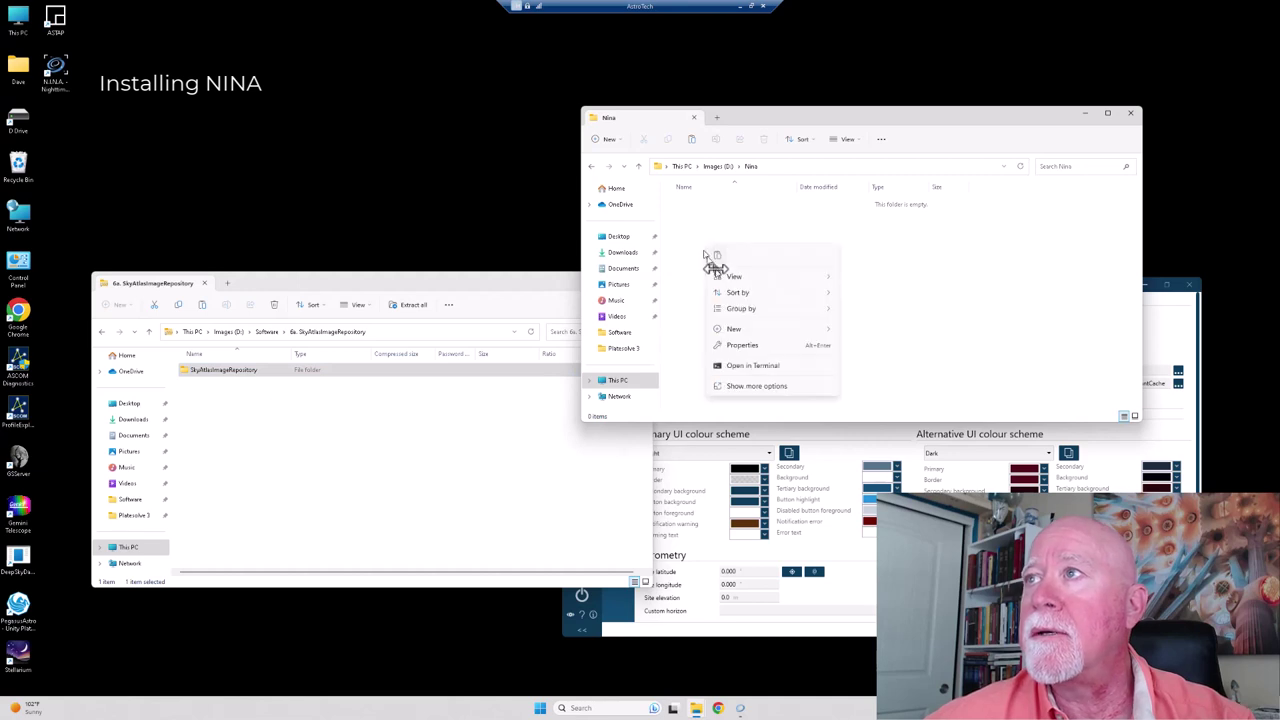
pyautogui.click(717, 256)
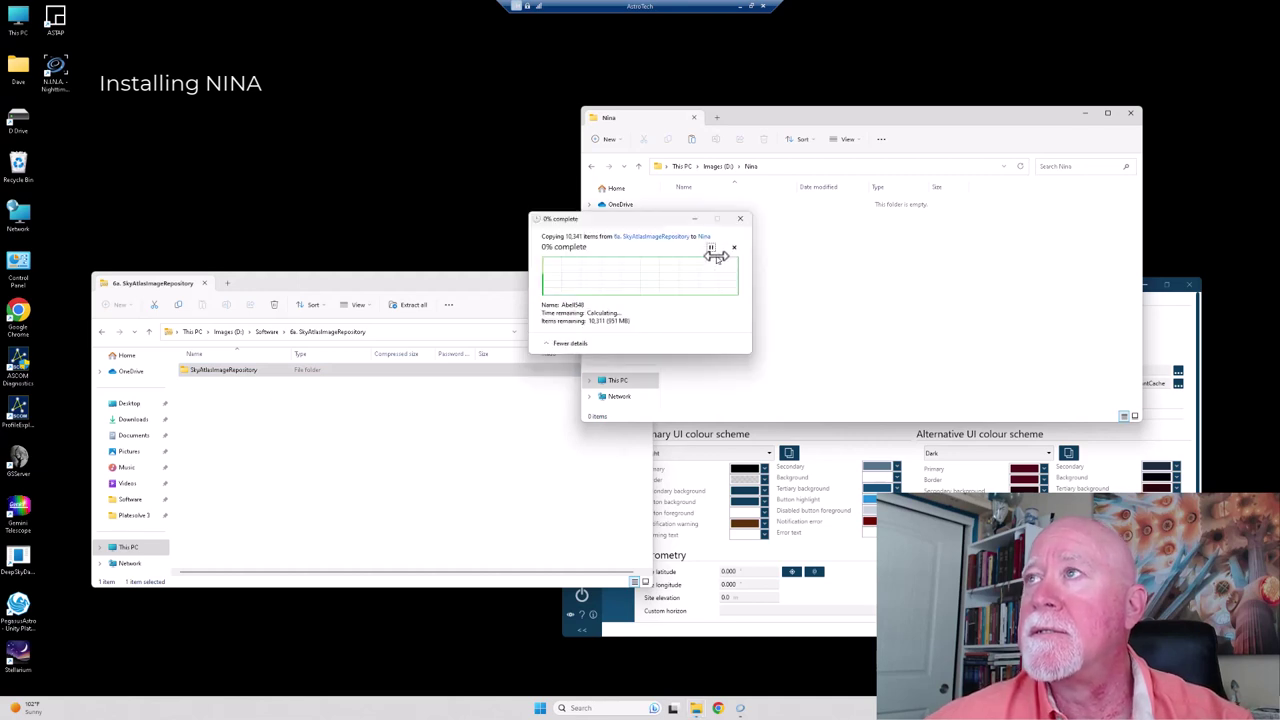
# Move the copy progress window and the Nina folder window out of the way, and refresh the Nina folder's contents.
pyautogui.moveTo(643, 220); pyautogui.dragTo(437, 106)
pyautogui.moveTo(746, 117); pyautogui.dragTo(746, 86)
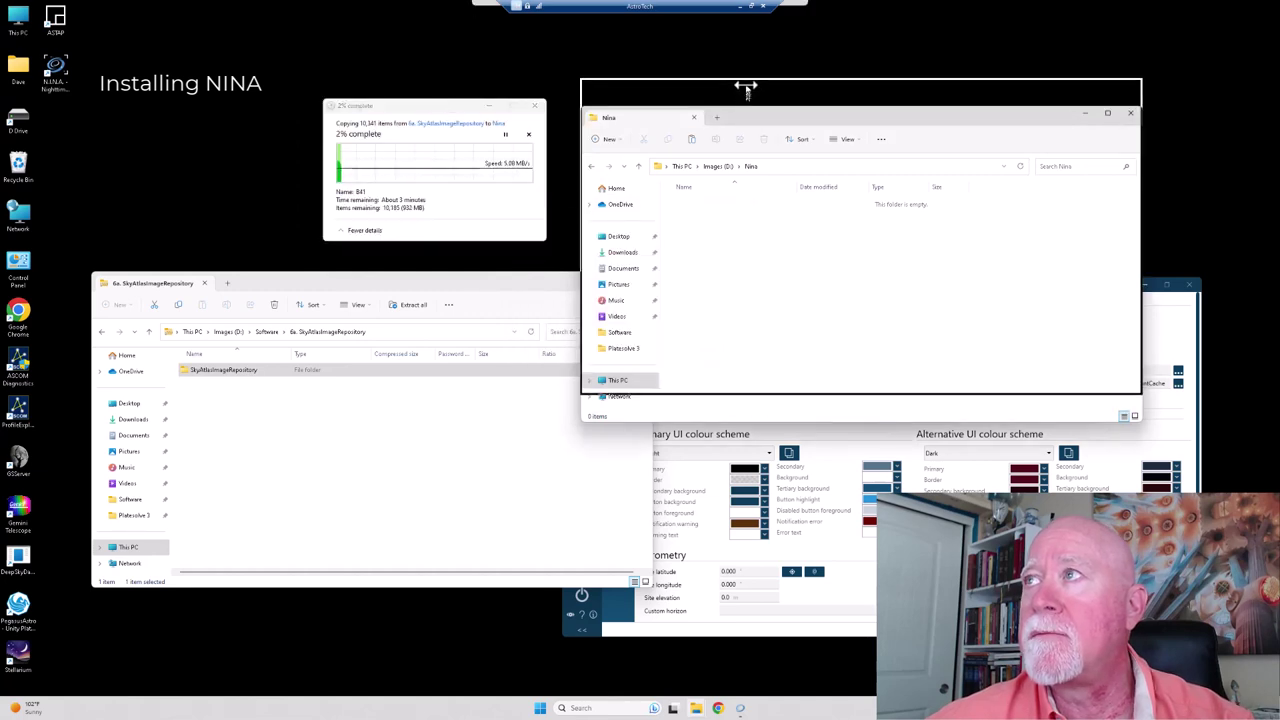
pyautogui.rightClick(758, 219)
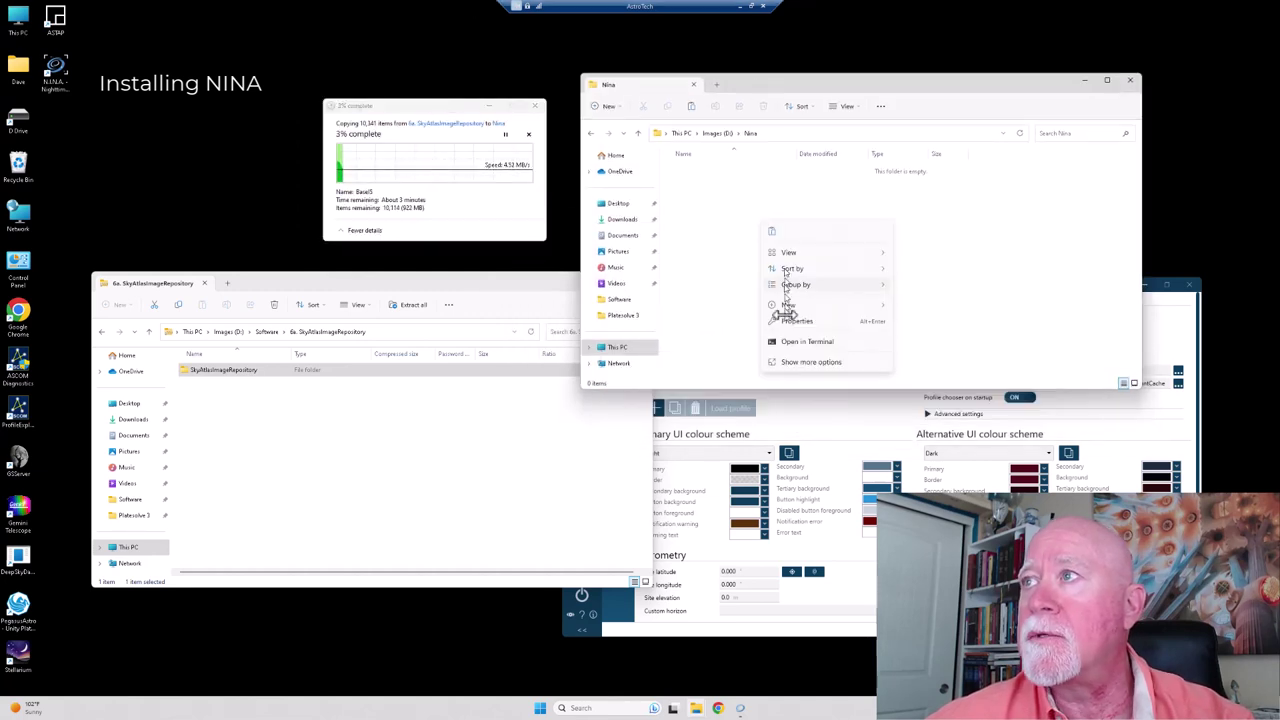
pyautogui.click(795, 361)
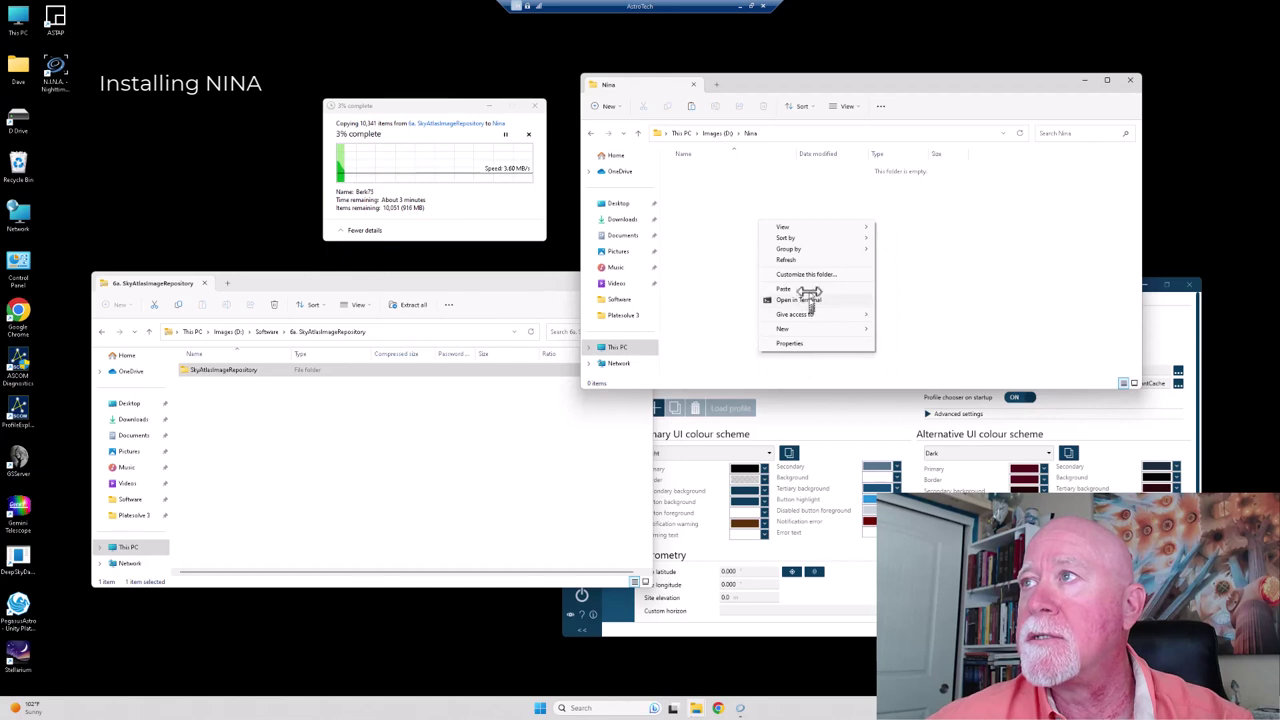
pyautogui.click(808, 260)
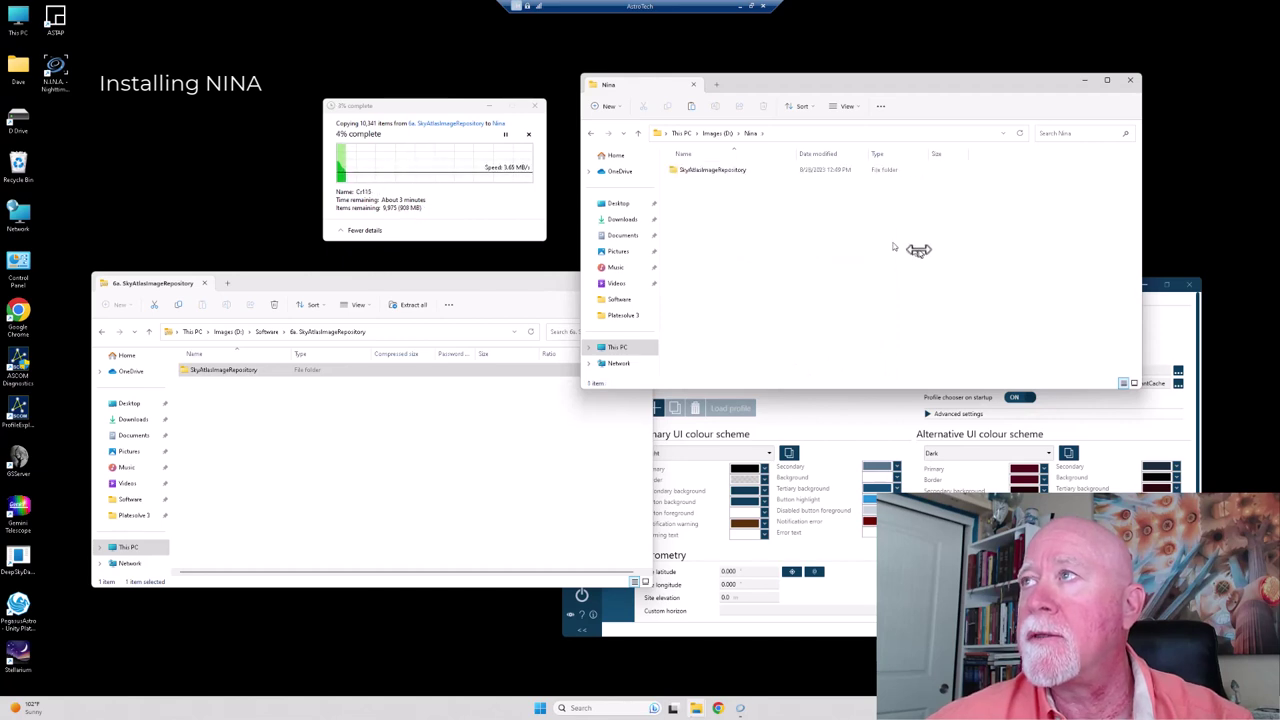
# Copy the FramingAssistantCache folder from the 6b. FramingAssistantCache archive into the Nina folder, and switch back to N.I.N.A.'s general options.
pyautogui.click(148, 332)
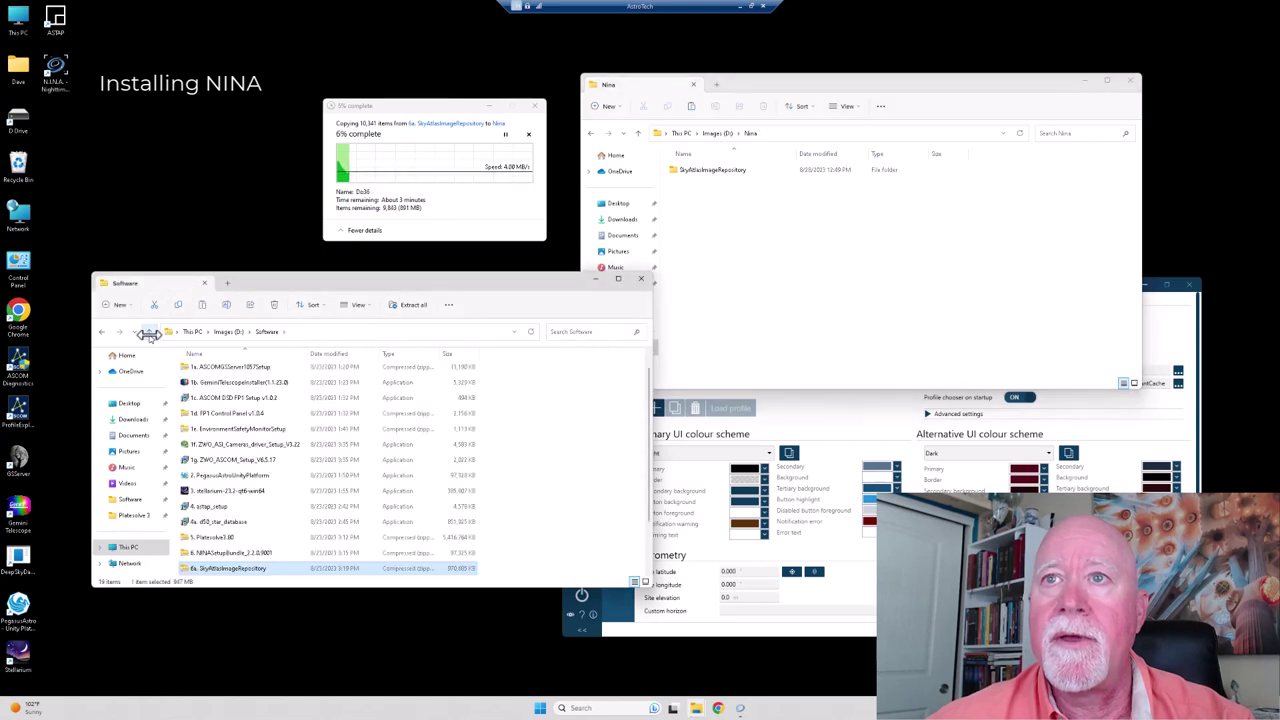
pyautogui.scroll(-1, 288, 537)
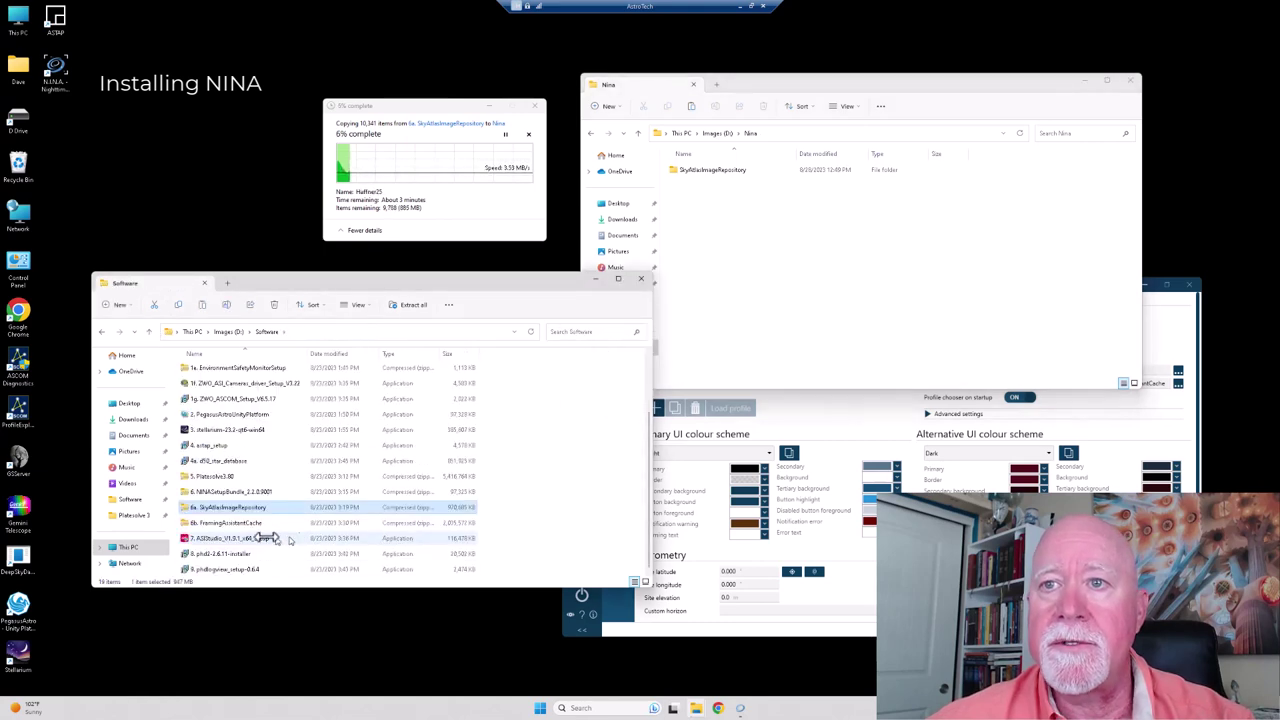
pyautogui.doubleClick(218, 522)
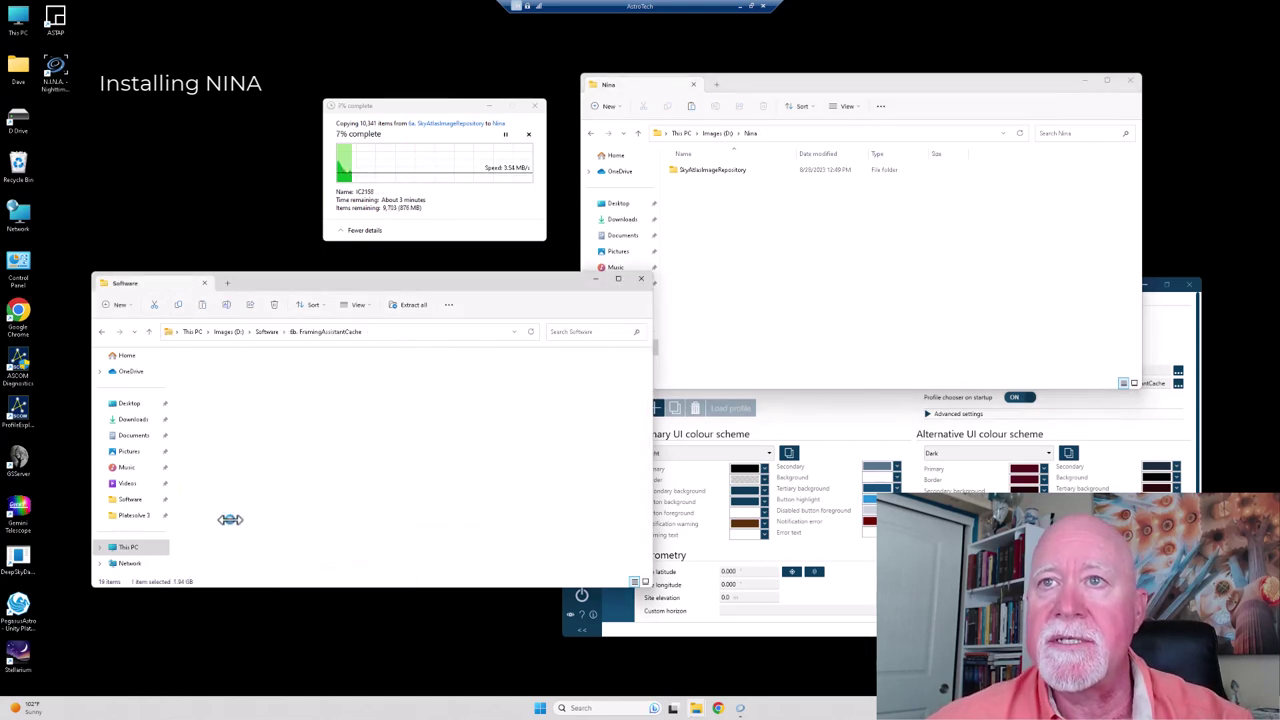
pyautogui.rightClick(207, 372)
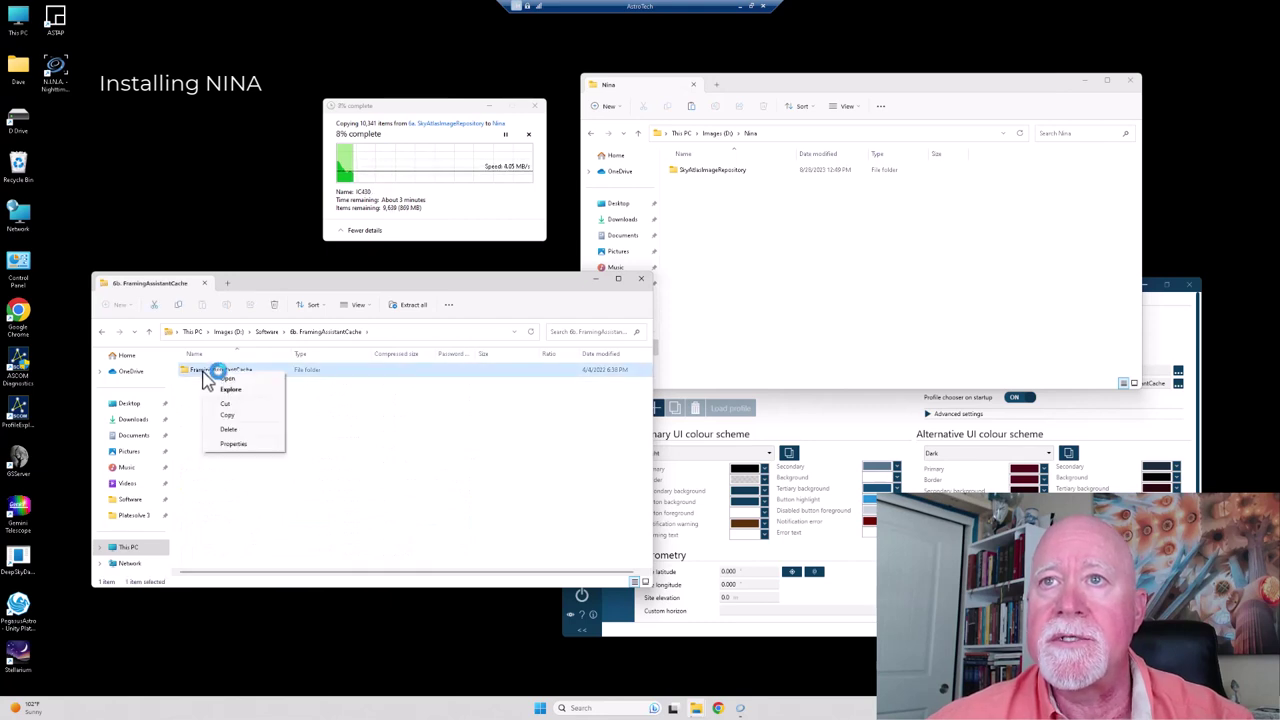
pyautogui.click(229, 418)
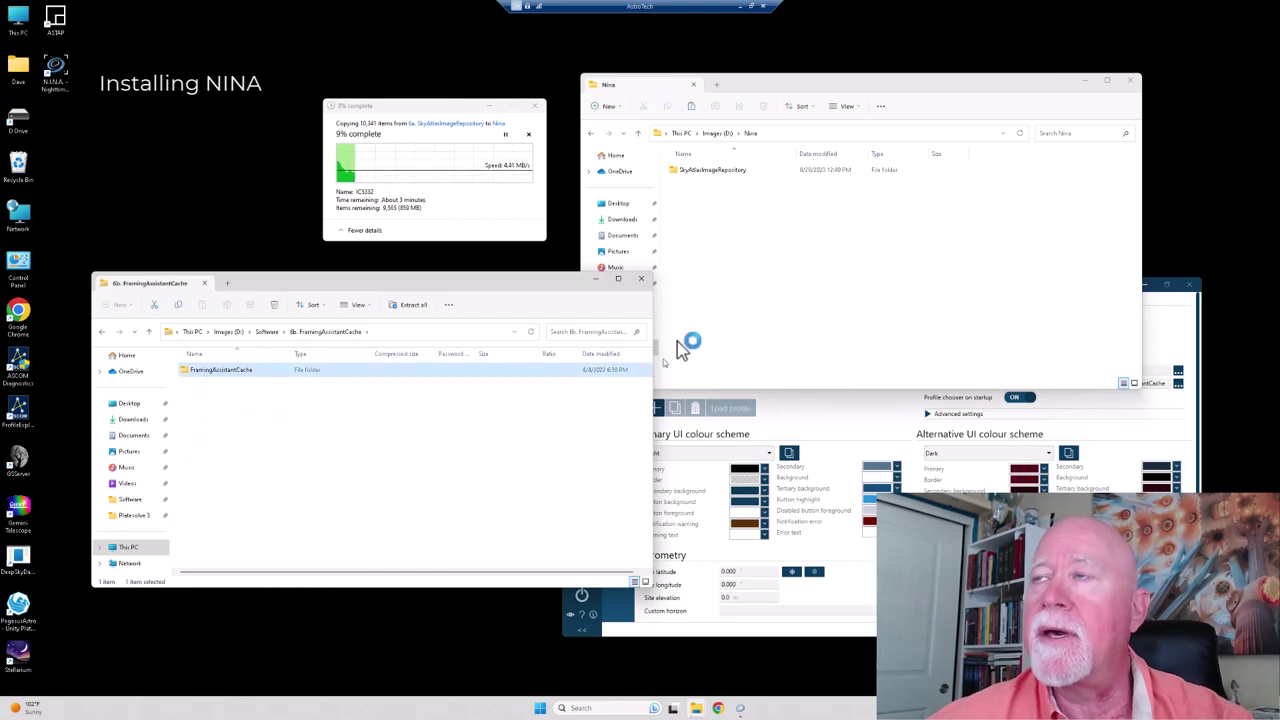
pyautogui.click(710, 266)
pyautogui.rightClick(712, 262)
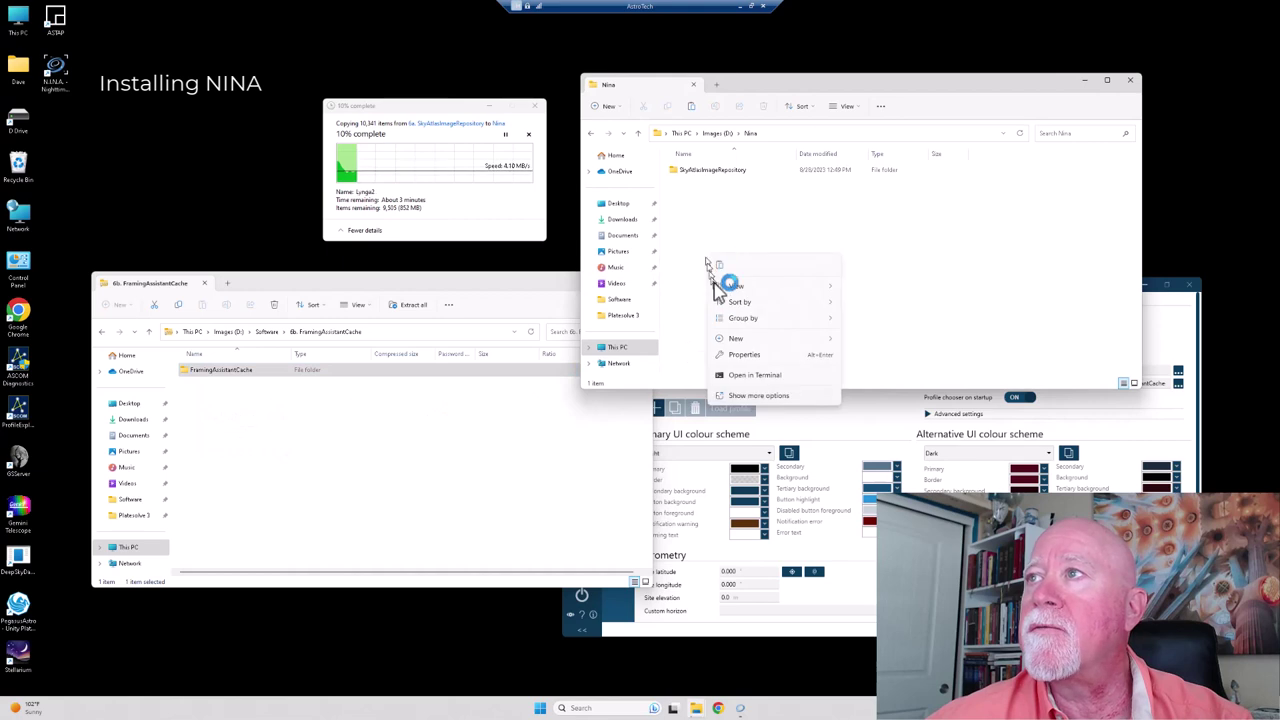
pyautogui.click(728, 270)
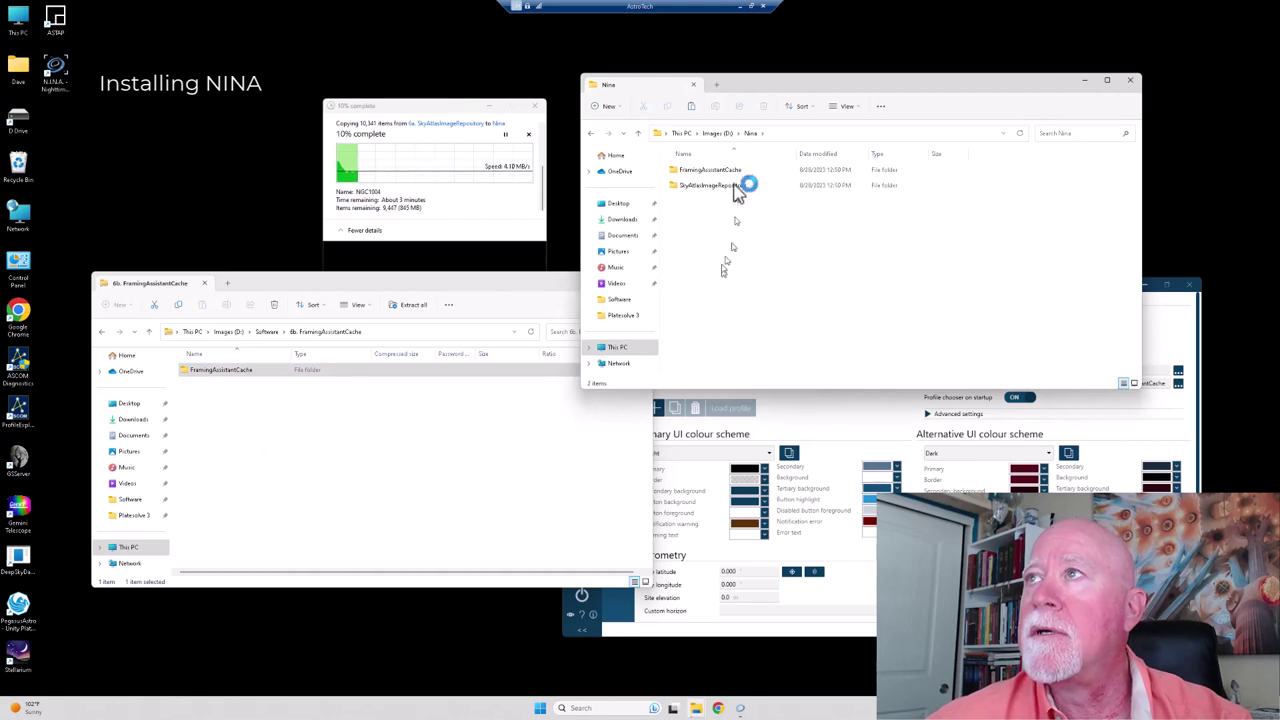
pyautogui.click(1172, 342)
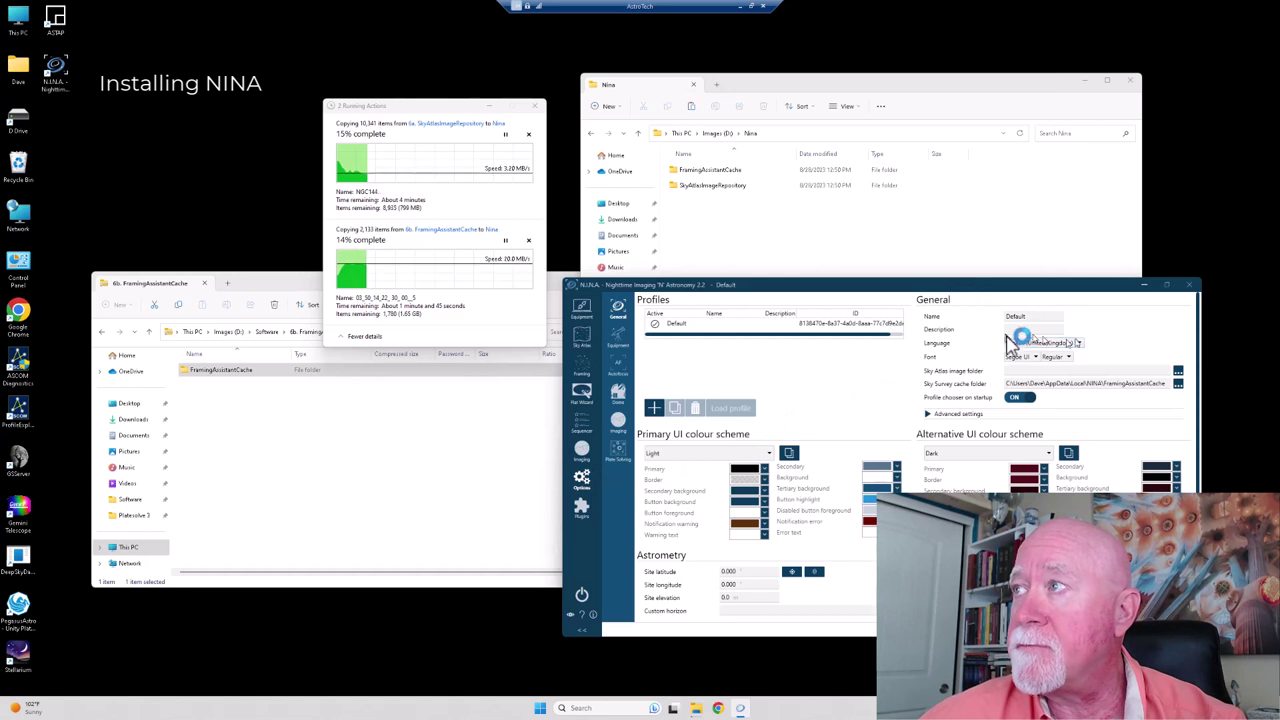
# Set the Sky Atlas image folder to D:\Nina\SkyAtlasImageRepository.
pyautogui.click(1179, 372)
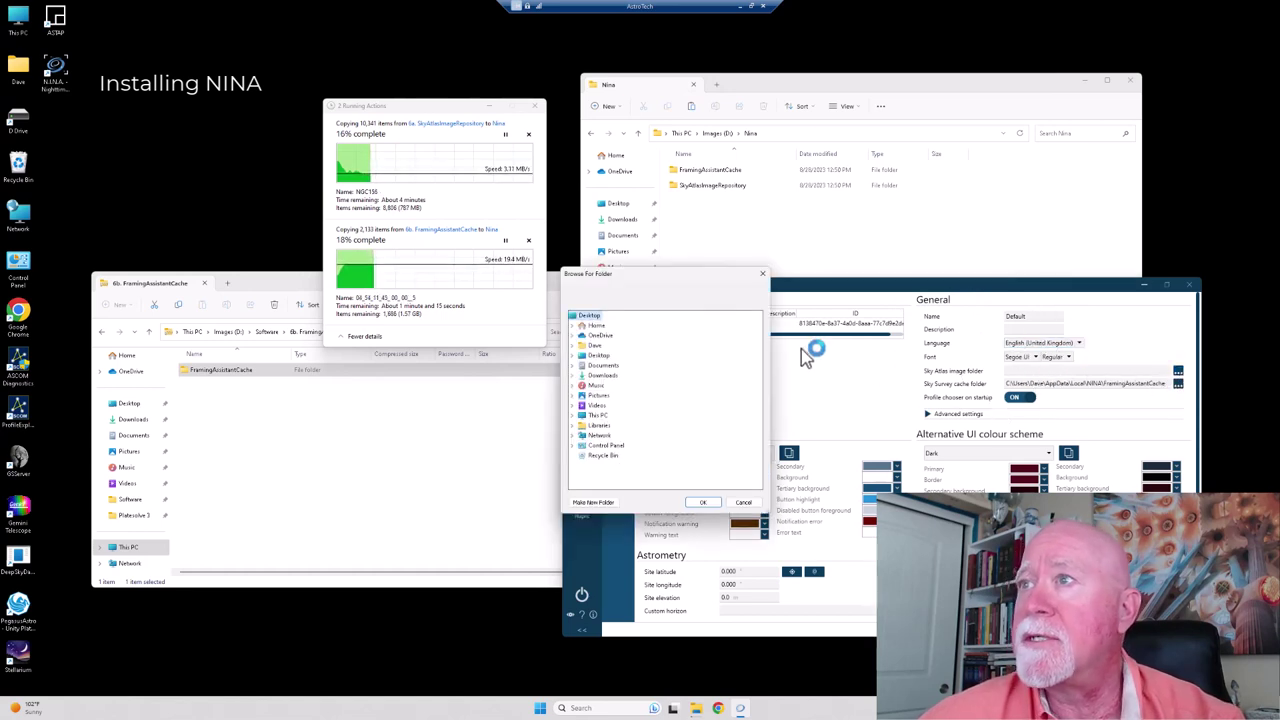
pyautogui.click(574, 415)
pyautogui.click(581, 435)
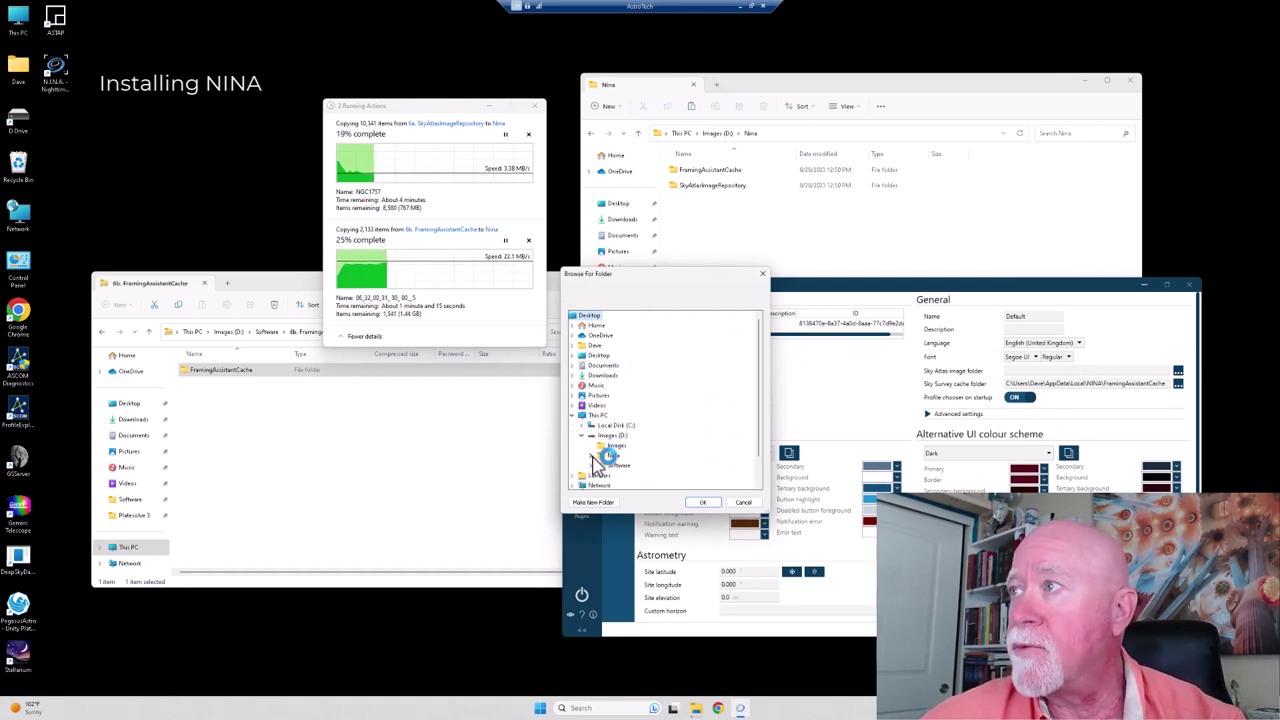
pyautogui.click(591, 455)
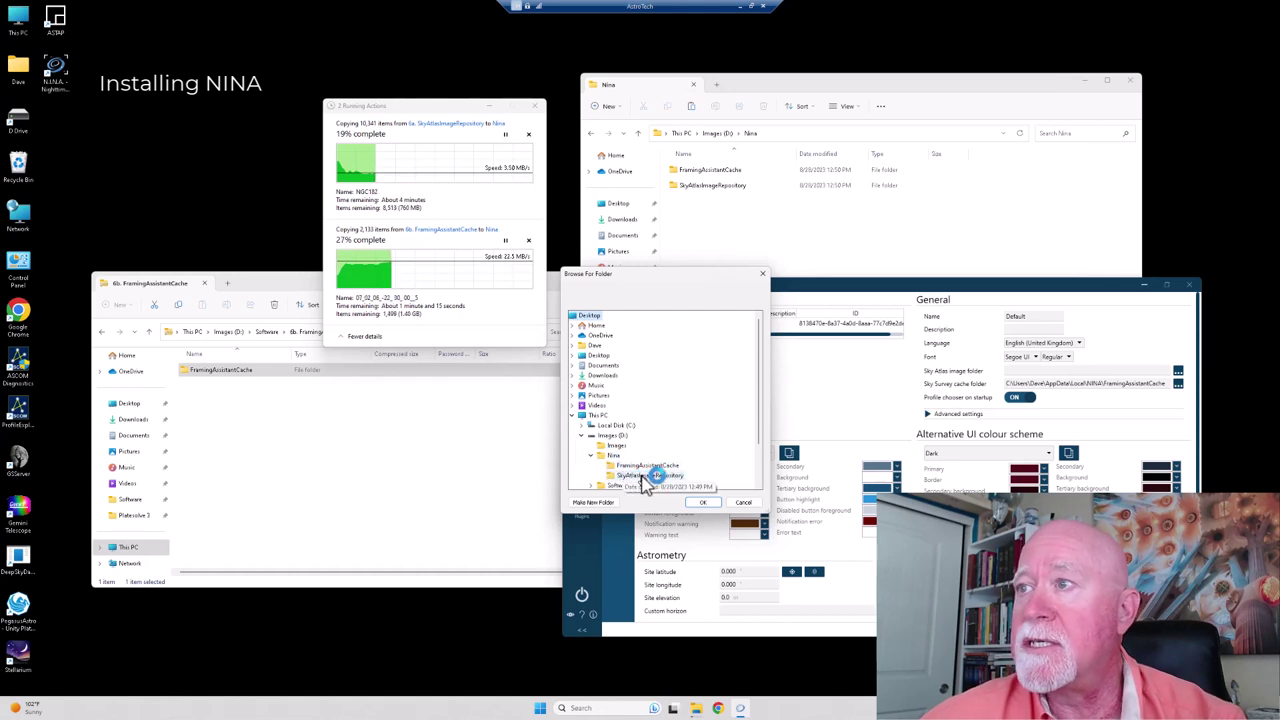
pyautogui.click(643, 475)
pyautogui.click(700, 503)
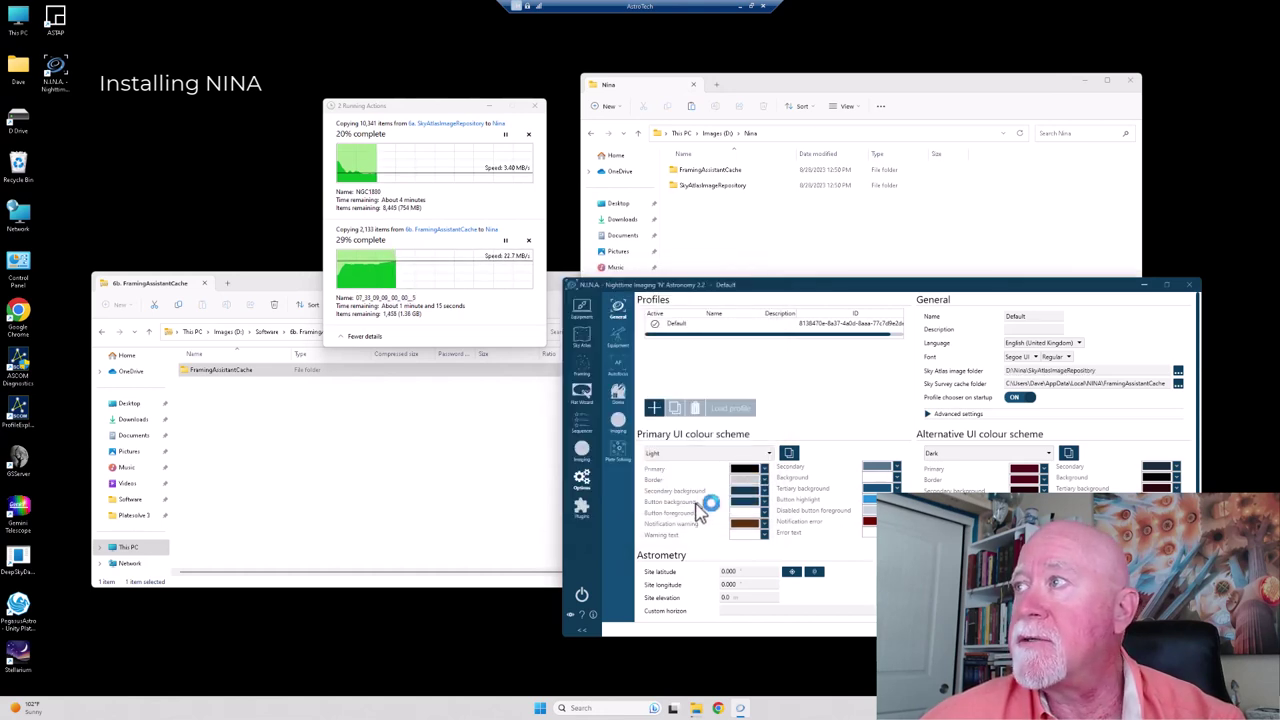
# Set the Sky Survey cache folder to D:\Nina\FramingAssistantCache.
pyautogui.click(1178, 384)
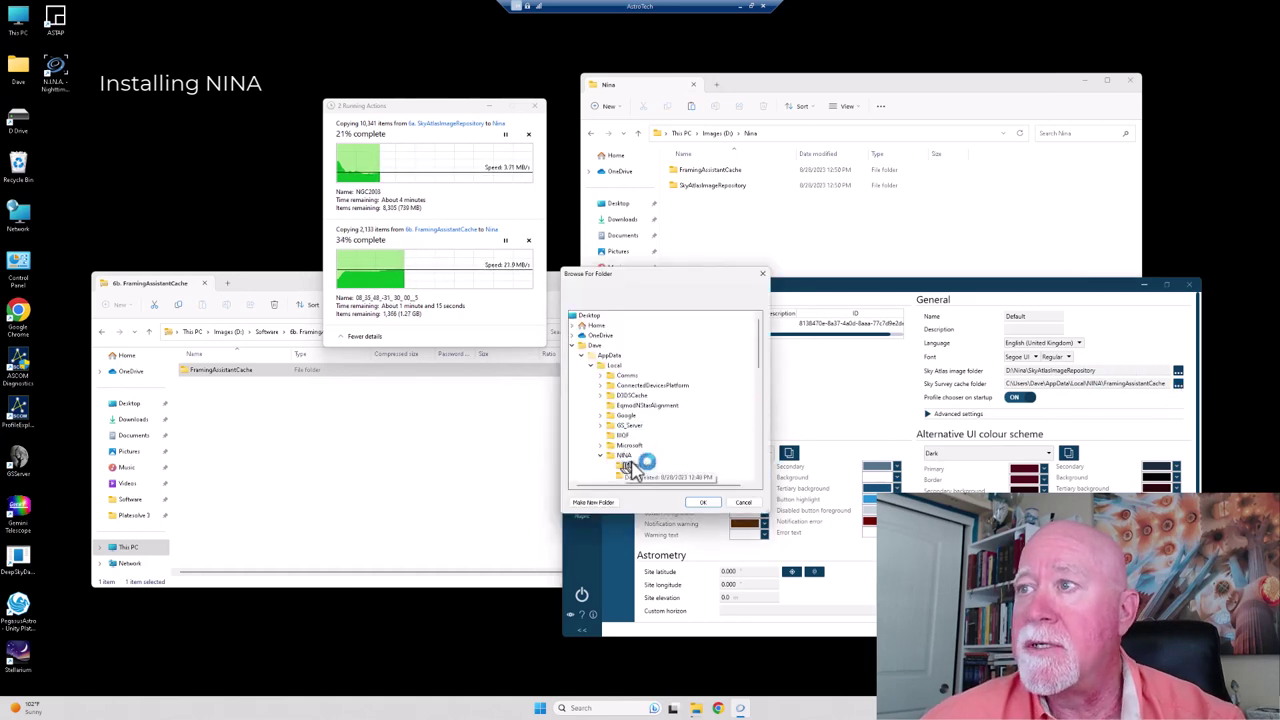
pyautogui.click(573, 346)
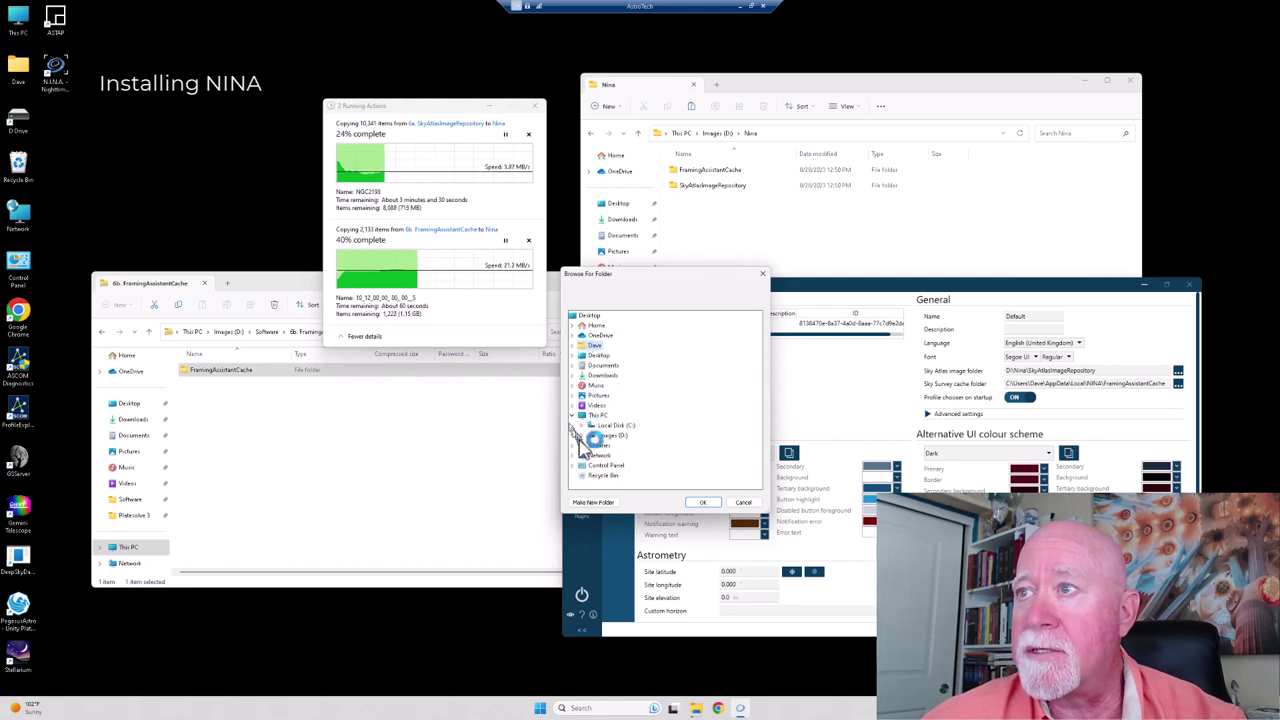
pyautogui.click(581, 435)
pyautogui.click(615, 456)
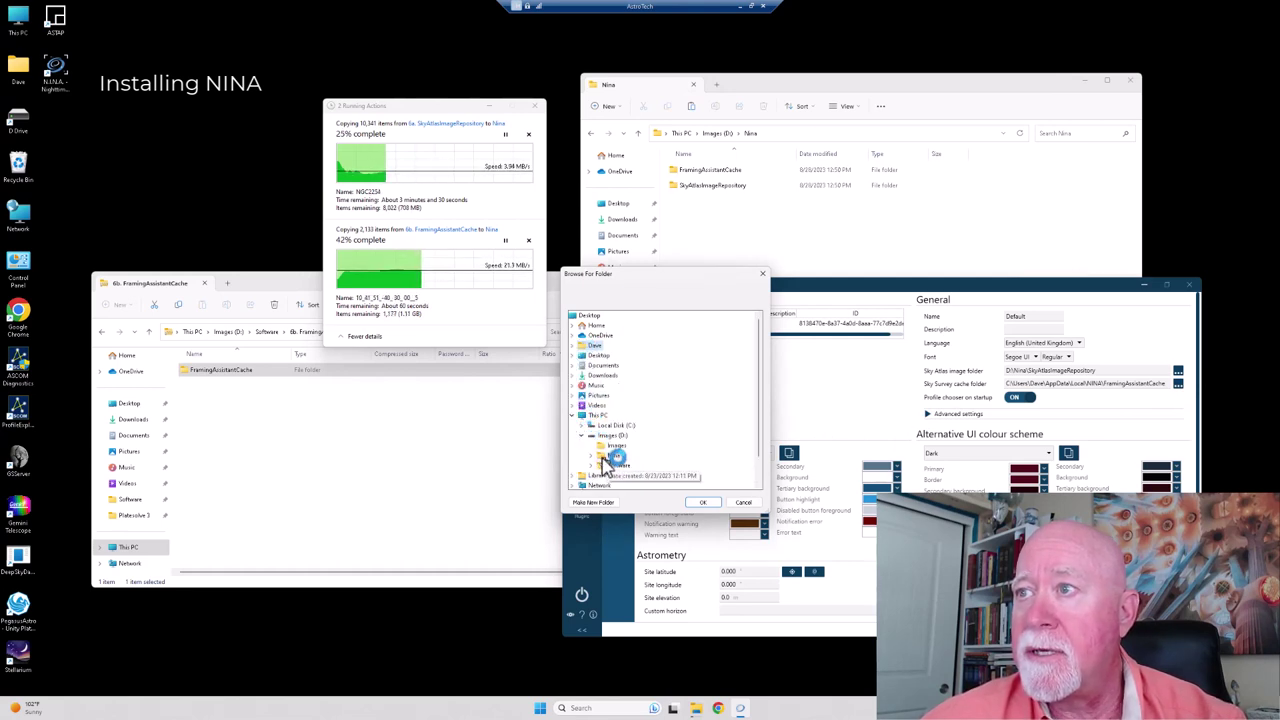
pyautogui.doubleClick(606, 456)
pyautogui.click(644, 467)
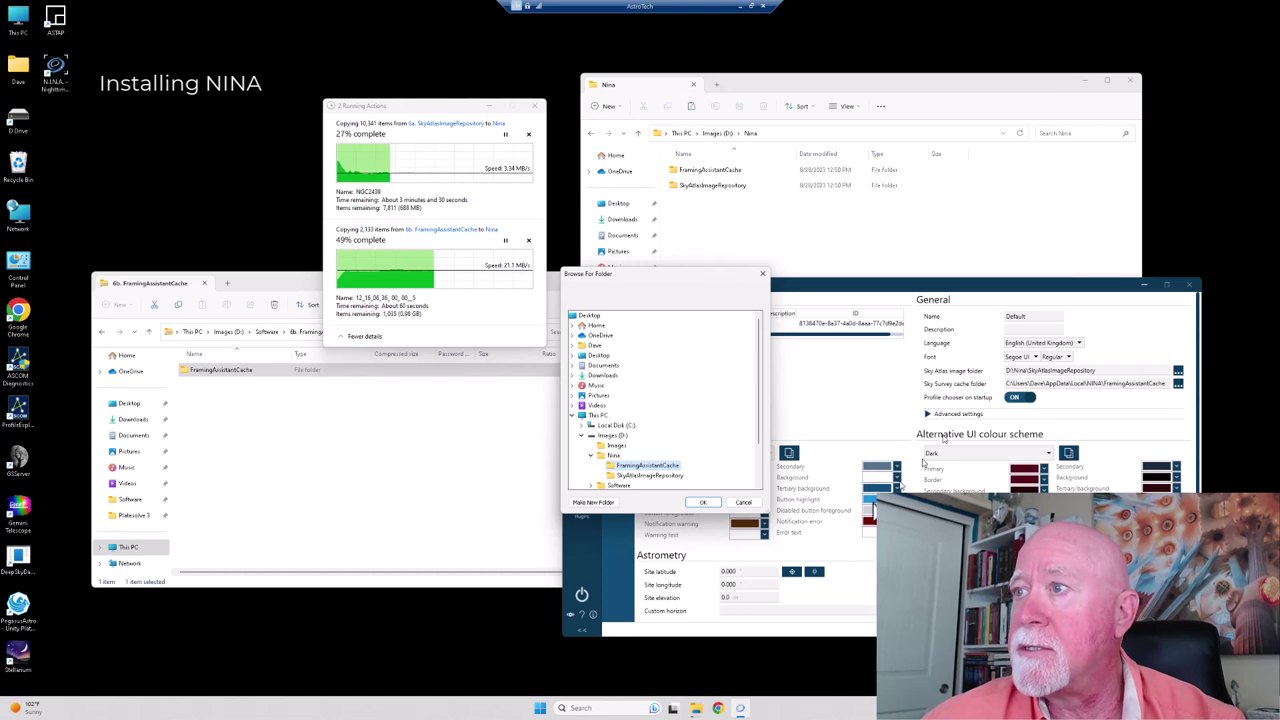
pyautogui.click(704, 502)
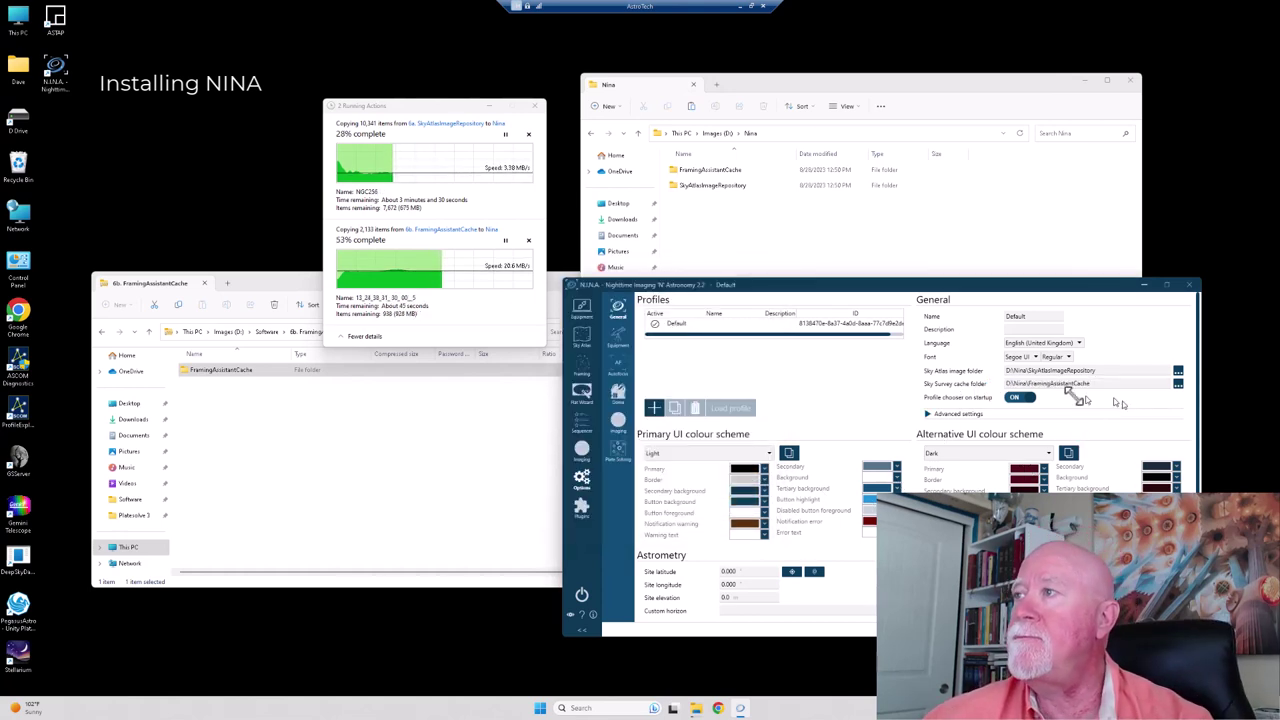
# Switch the profile chooser on startup off and back on, and close N.I.N.A.
pyautogui.click(1016, 398)
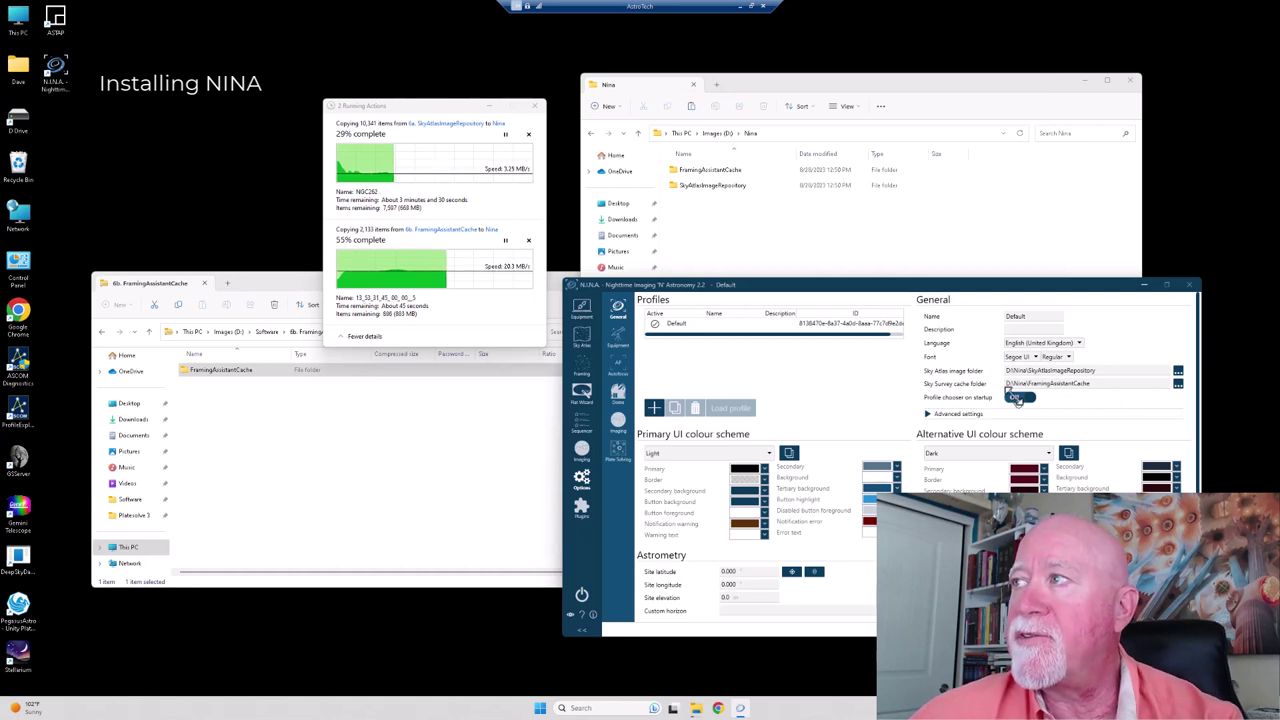
pyautogui.click(1016, 398)
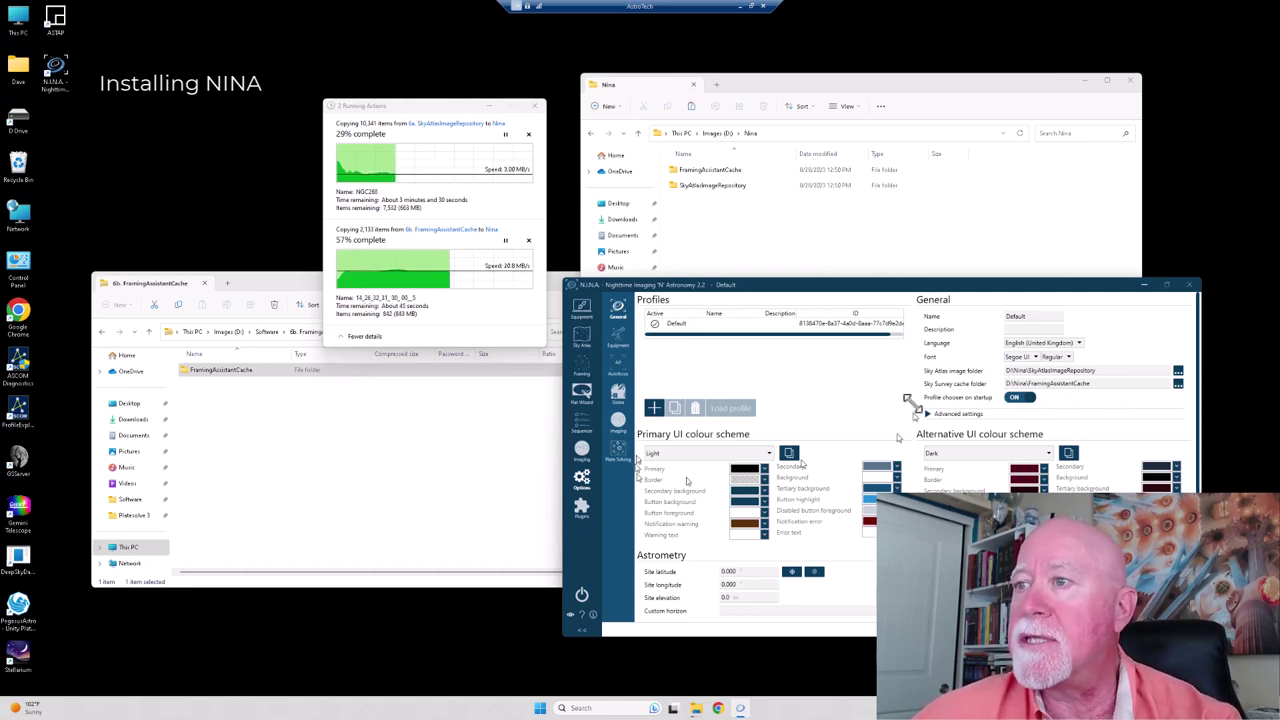
pyautogui.click(1189, 287)
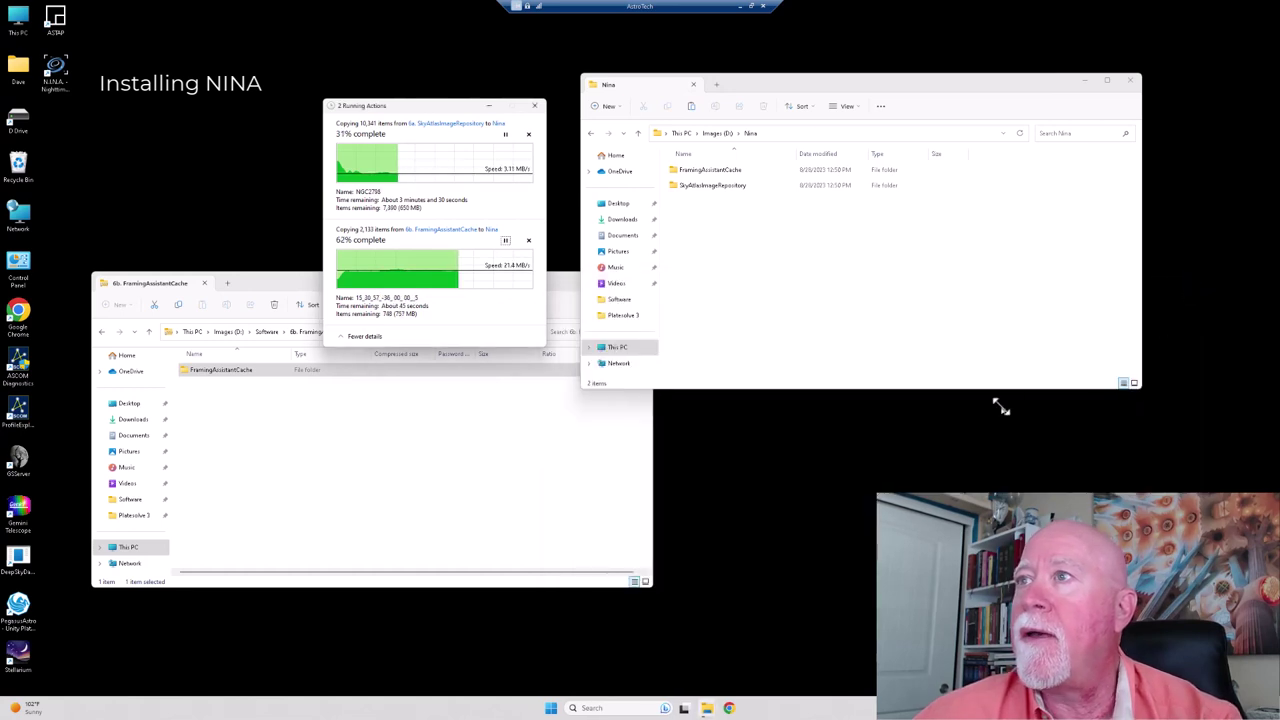
# Move the Nina folder and copy progress windows aside, and go from the 6b. FramingAssistantCache archive back to the Software folder.
pyautogui.moveTo(782, 88); pyautogui.dragTo(871, 102)
pyautogui.moveTo(429, 109); pyautogui.dragTo(984, 422)
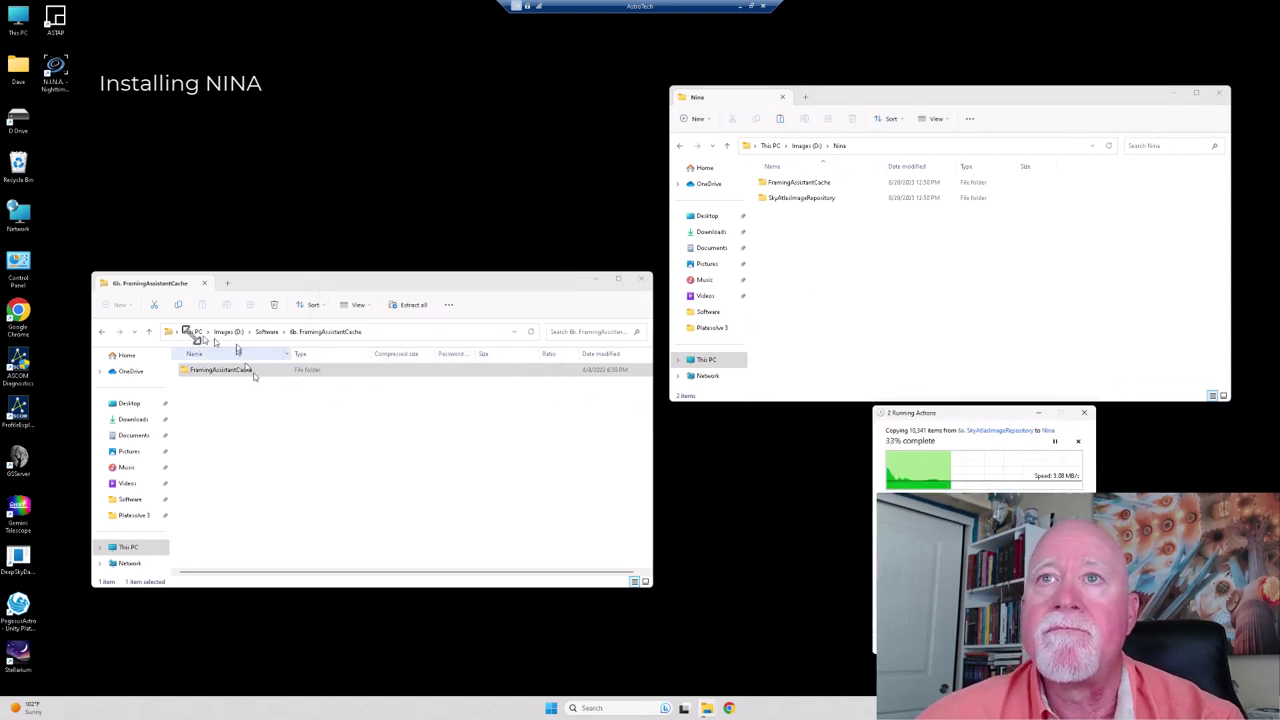
pyautogui.click(149, 331)
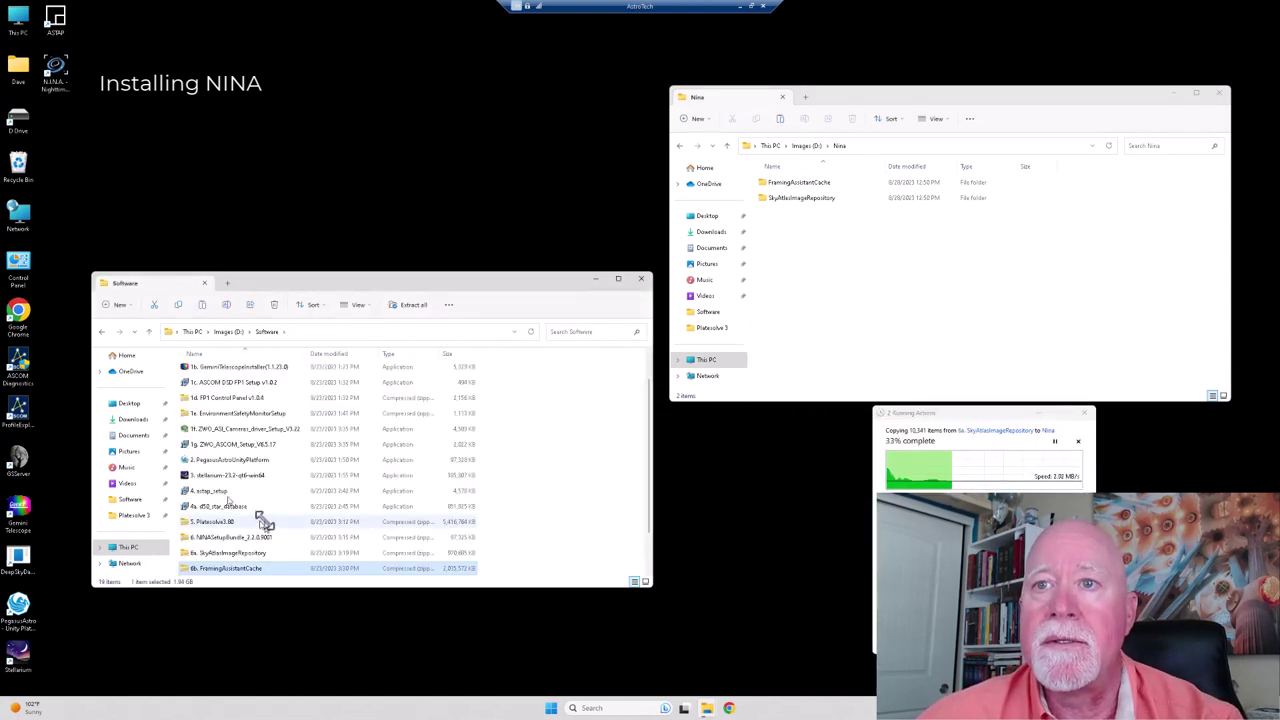
pyautogui.scroll(-1, 262, 520)
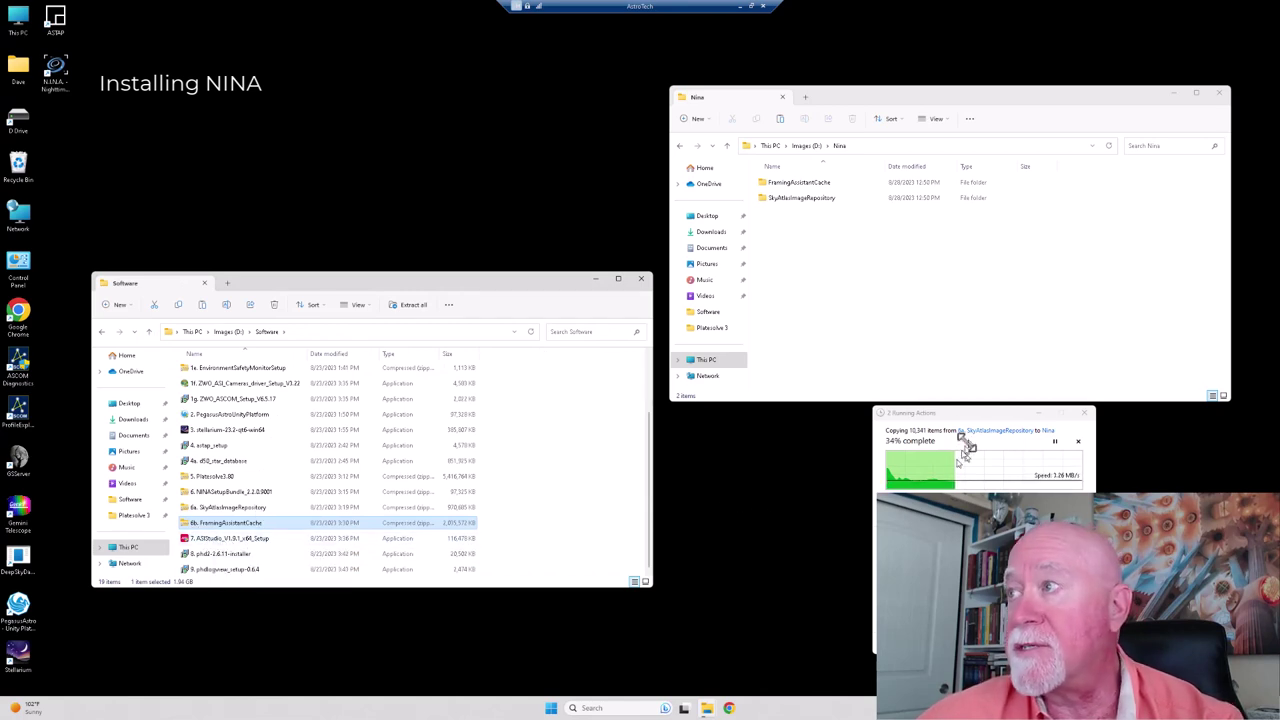
pyautogui.moveTo(976, 416); pyautogui.dragTo(1117, 422)
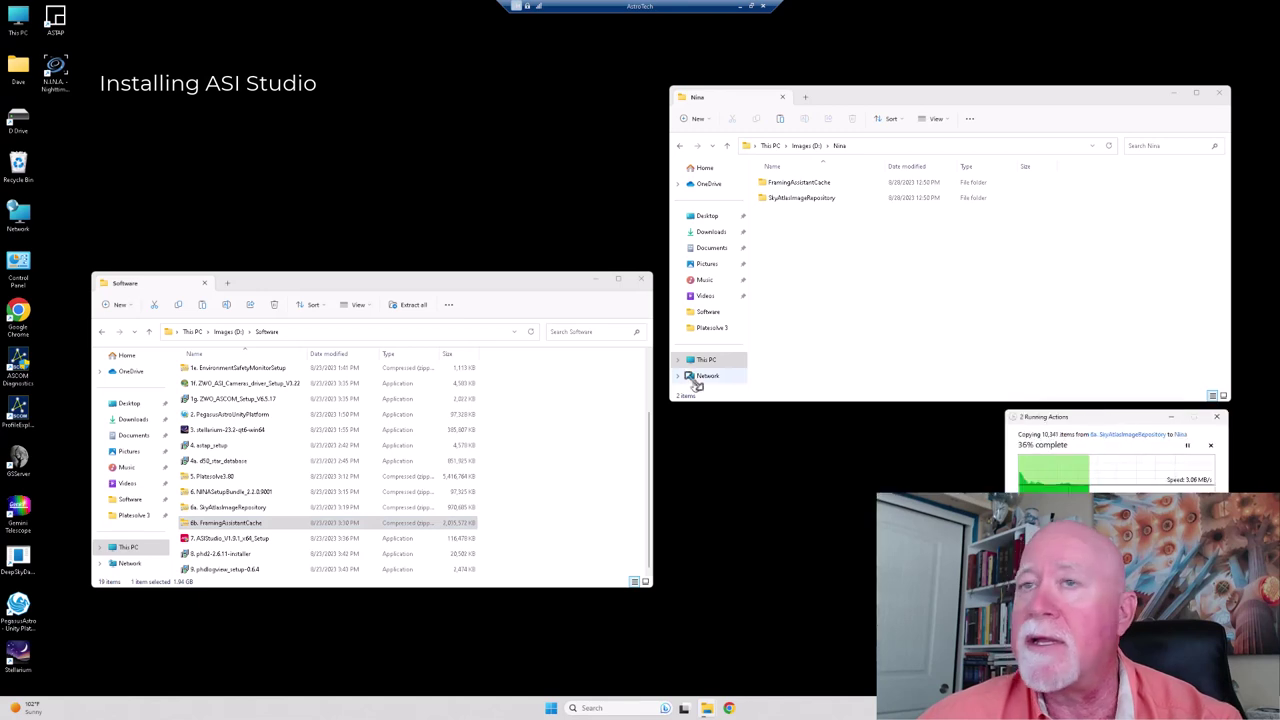
# Install ASIStudio 1.9.1.0 from the Software folder in its default location, accepting the license and finishing without running it.
pyautogui.click(207, 540)
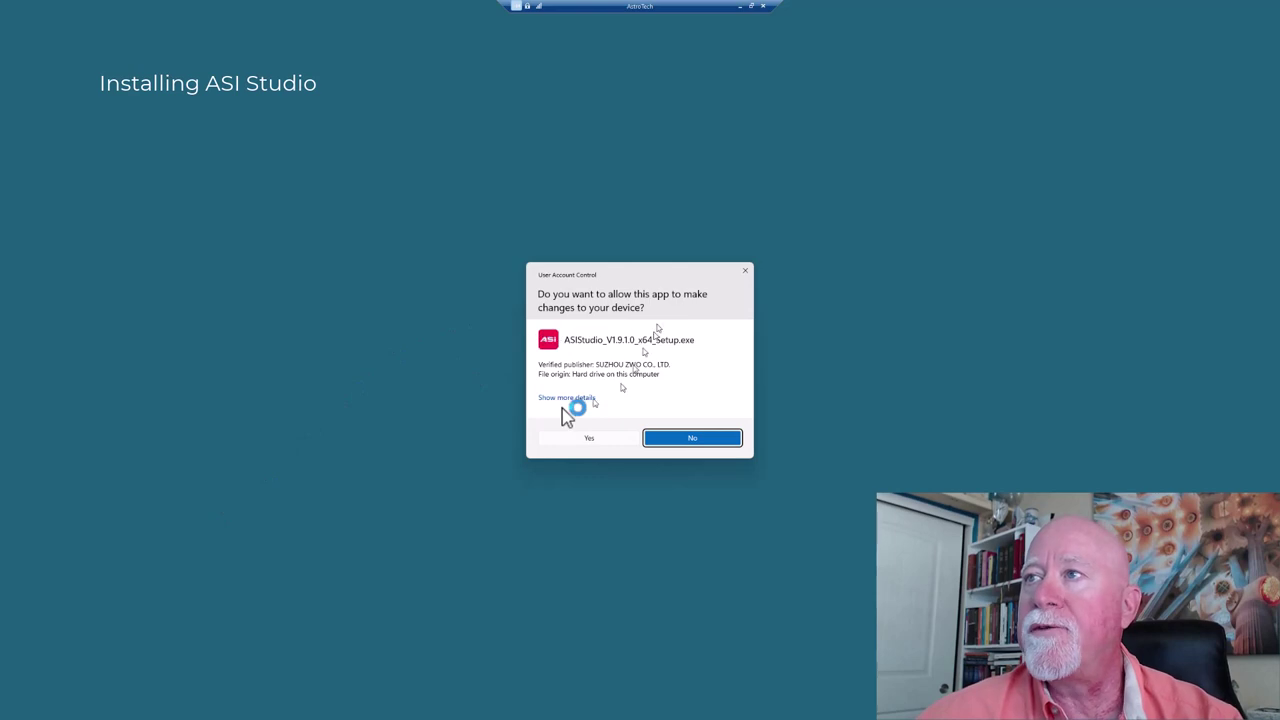
pyautogui.click(572, 440)
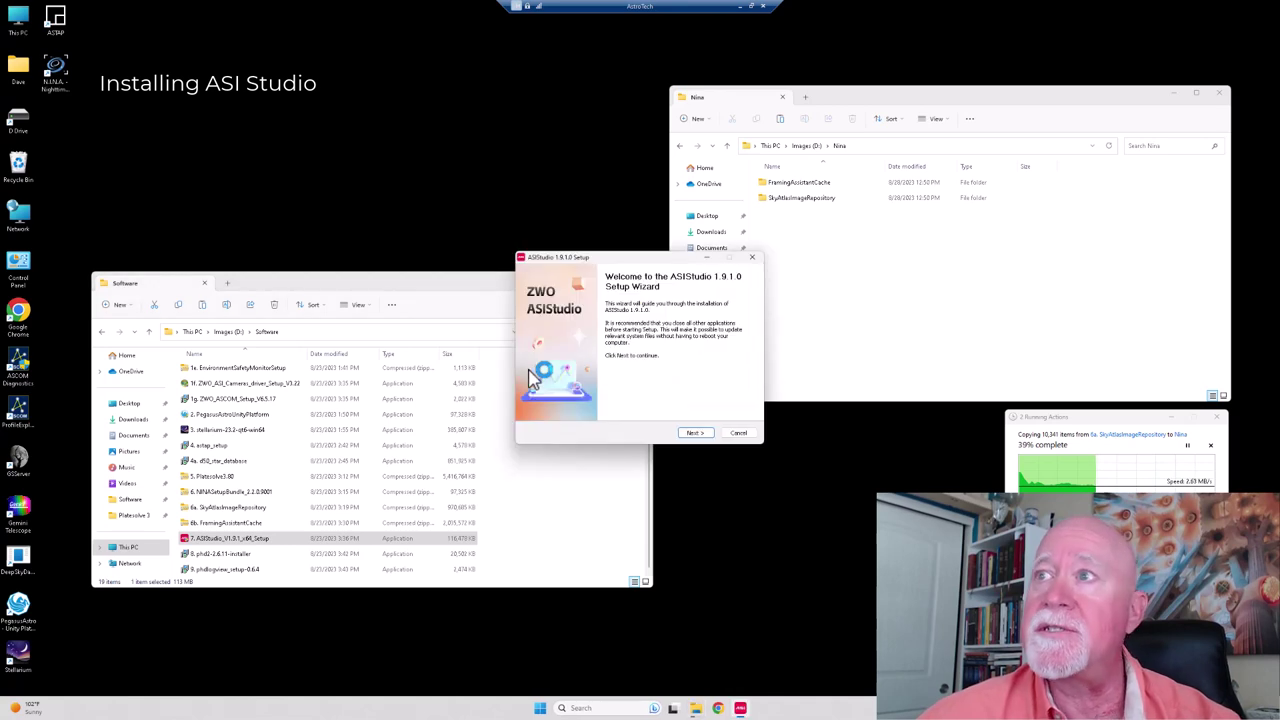
pyautogui.click(697, 436)
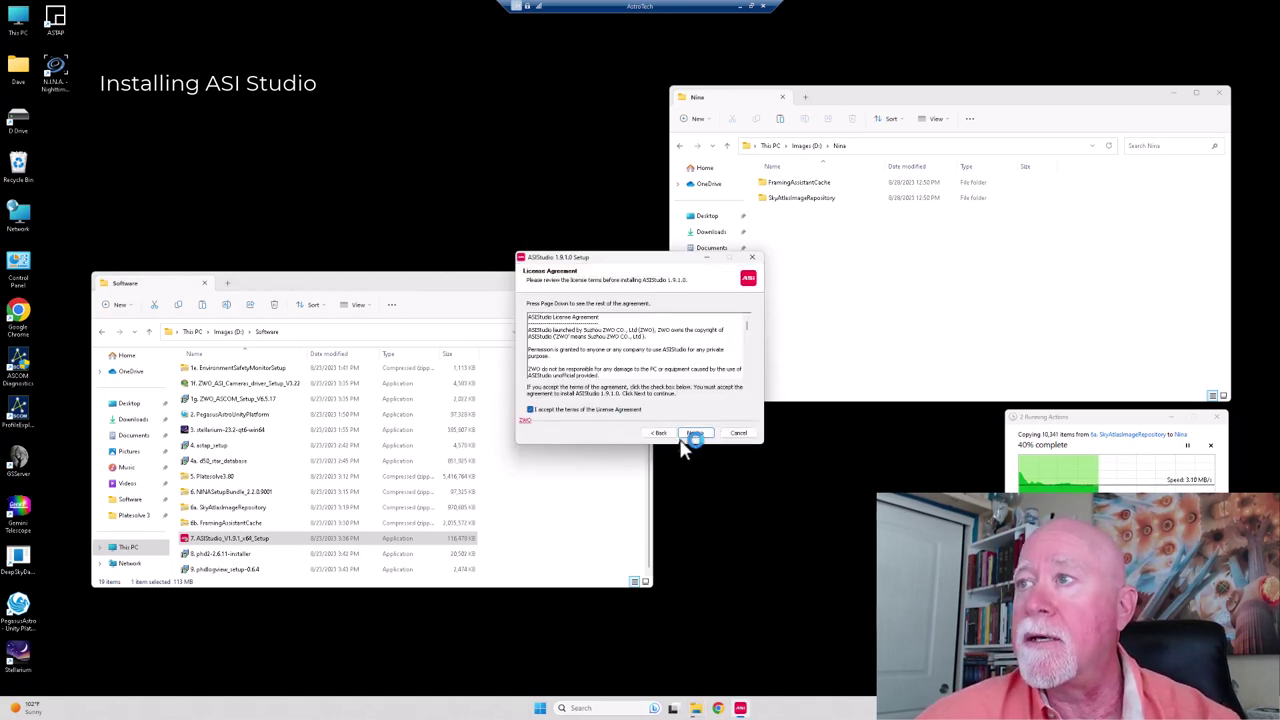
pyautogui.click(695, 436)
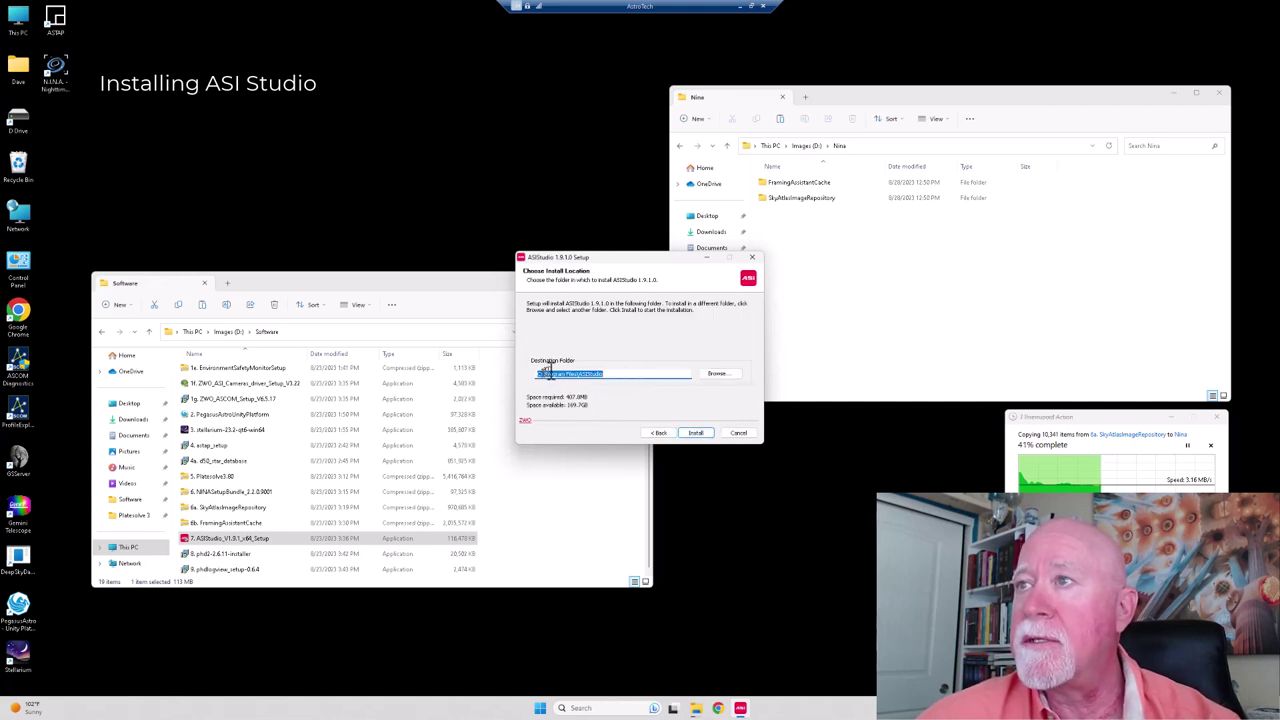
pyautogui.click(693, 433)
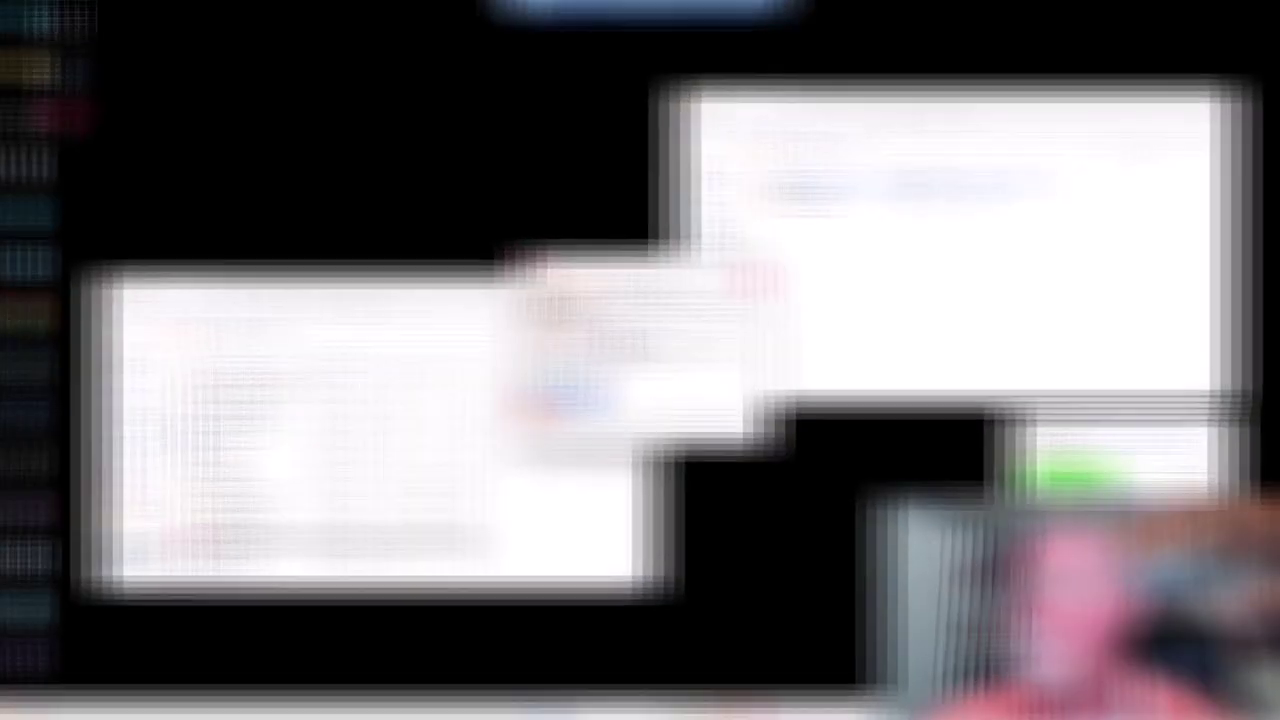
pyautogui.click(609, 341)
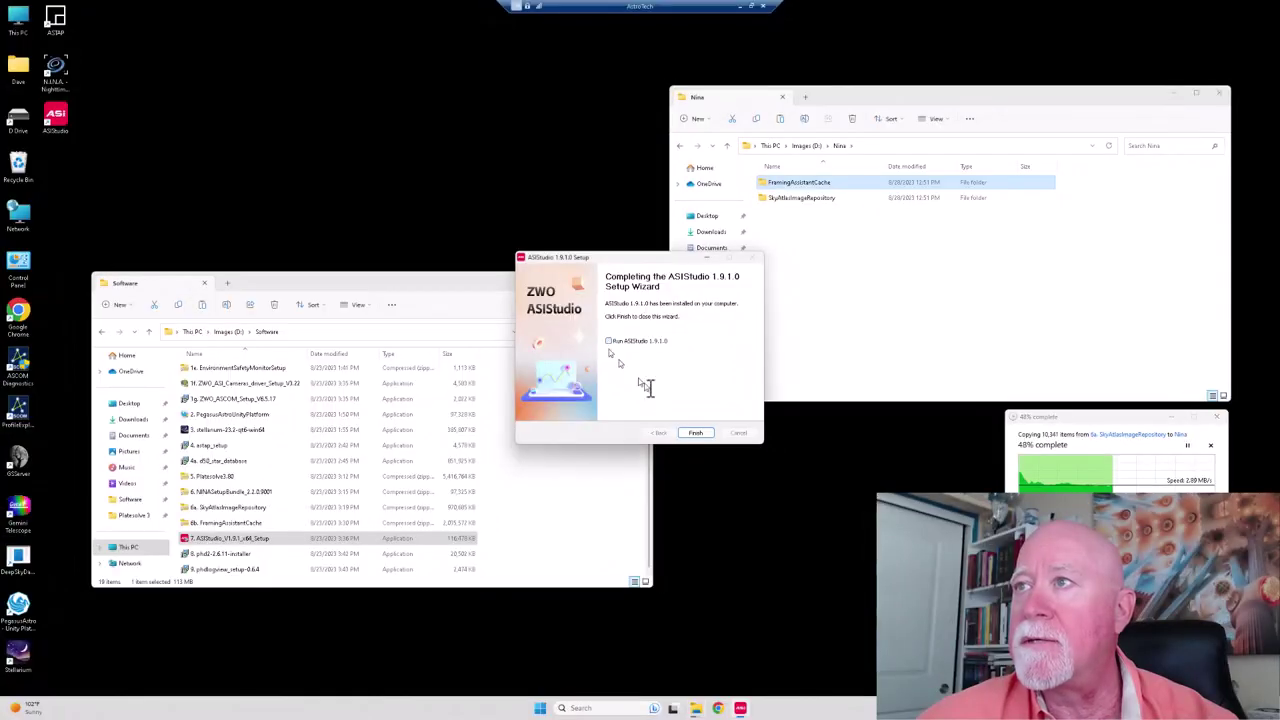
pyautogui.click(694, 433)
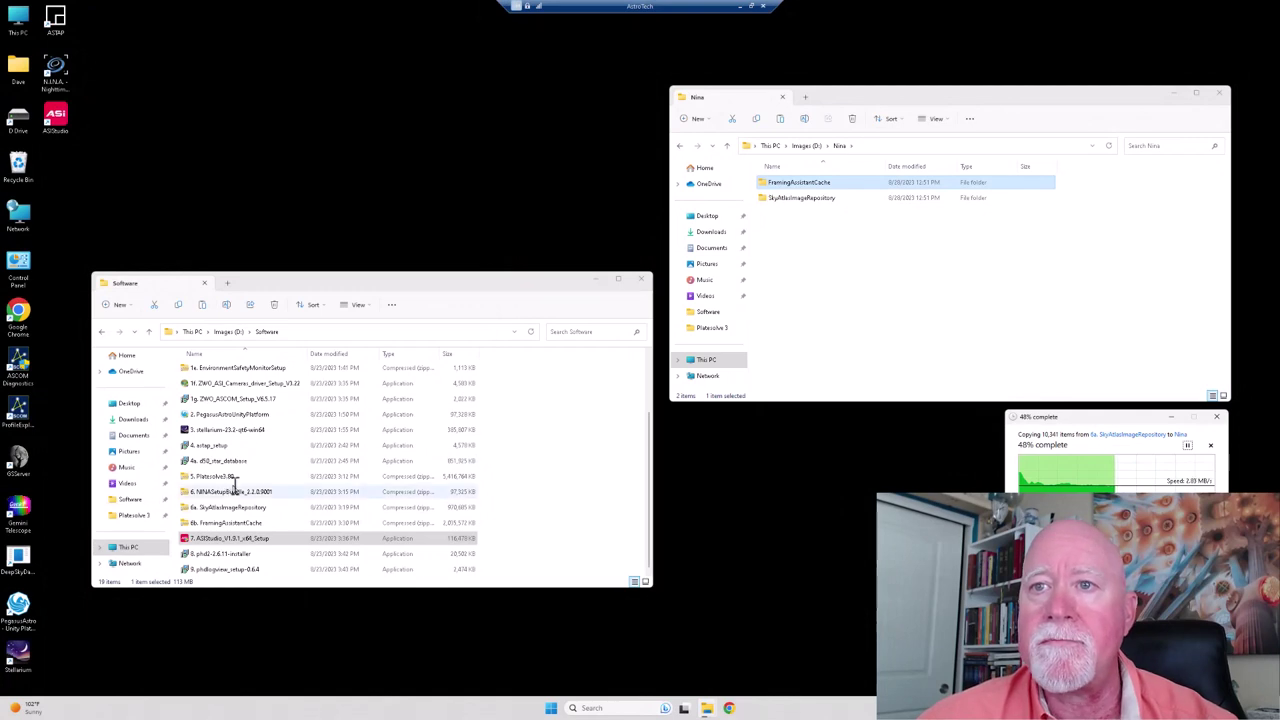
# Install PHD2 2.6.11 from the Software folder with the default location and start menu folder, finishing without opening the readme or launching it.
pyautogui.doubleClick(203, 555)
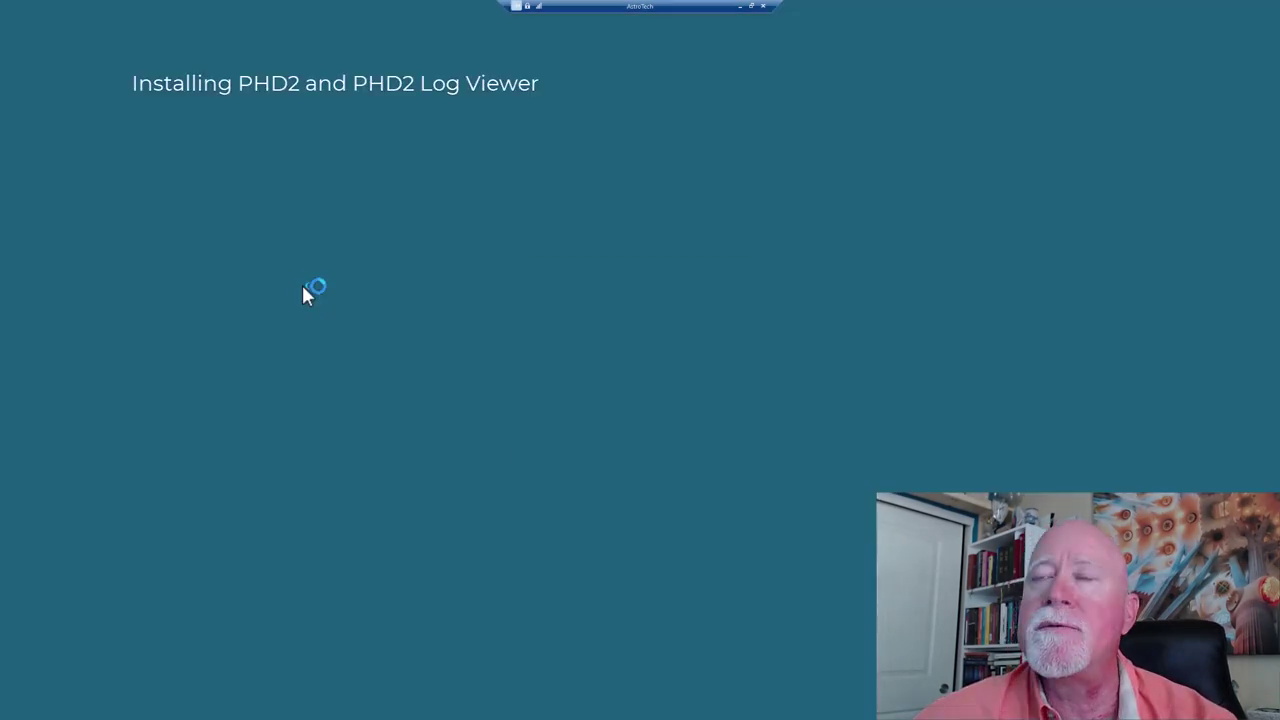
pyautogui.click(570, 443)
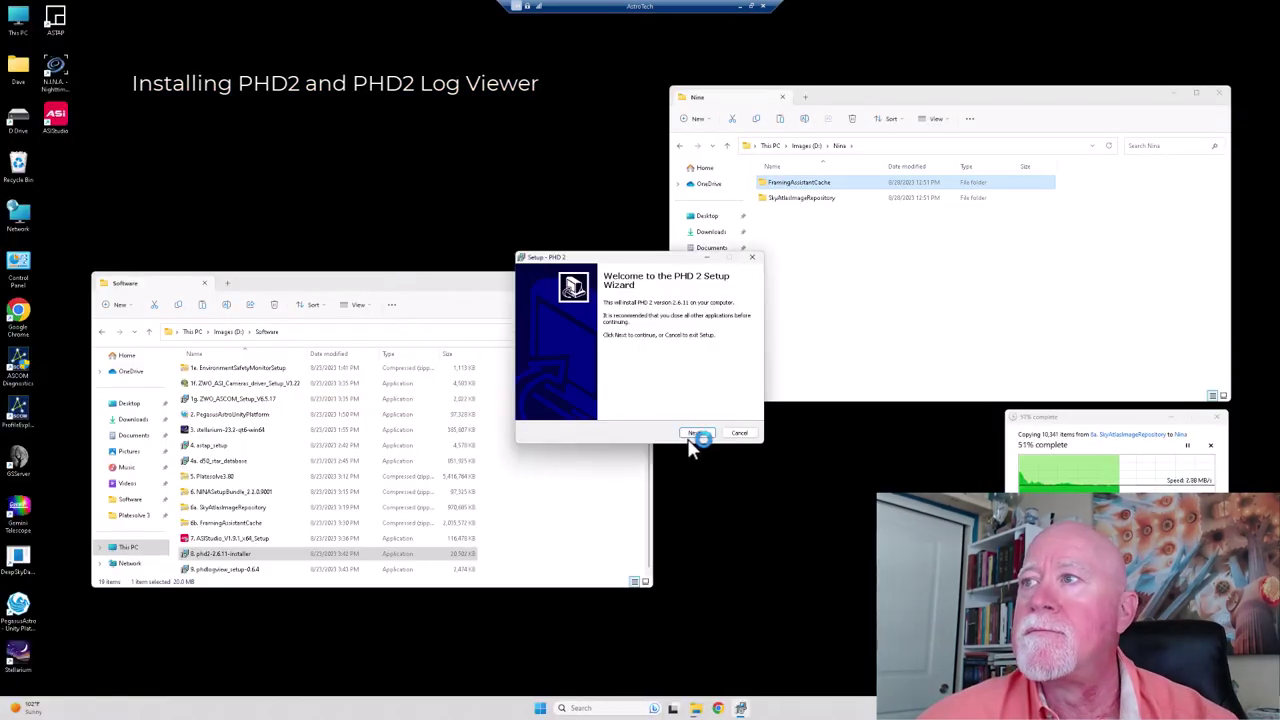
pyautogui.click(694, 434)
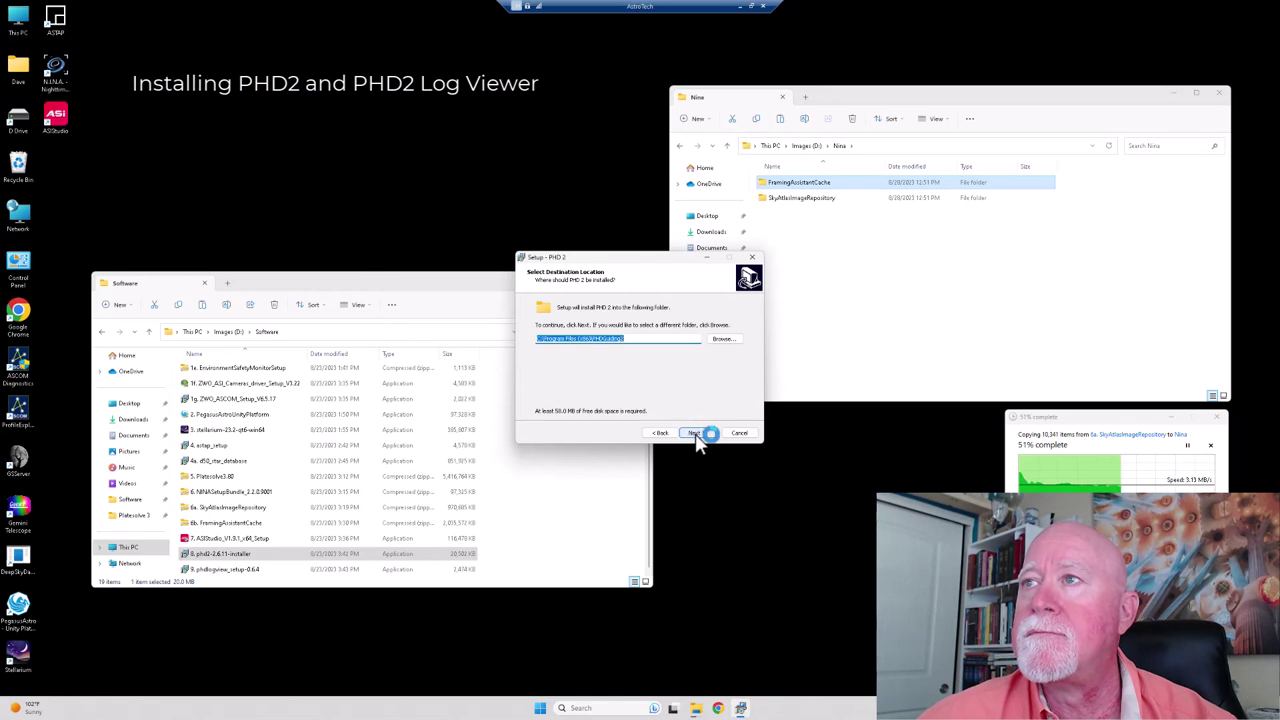
pyautogui.click(694, 434)
pyautogui.click(694, 434)
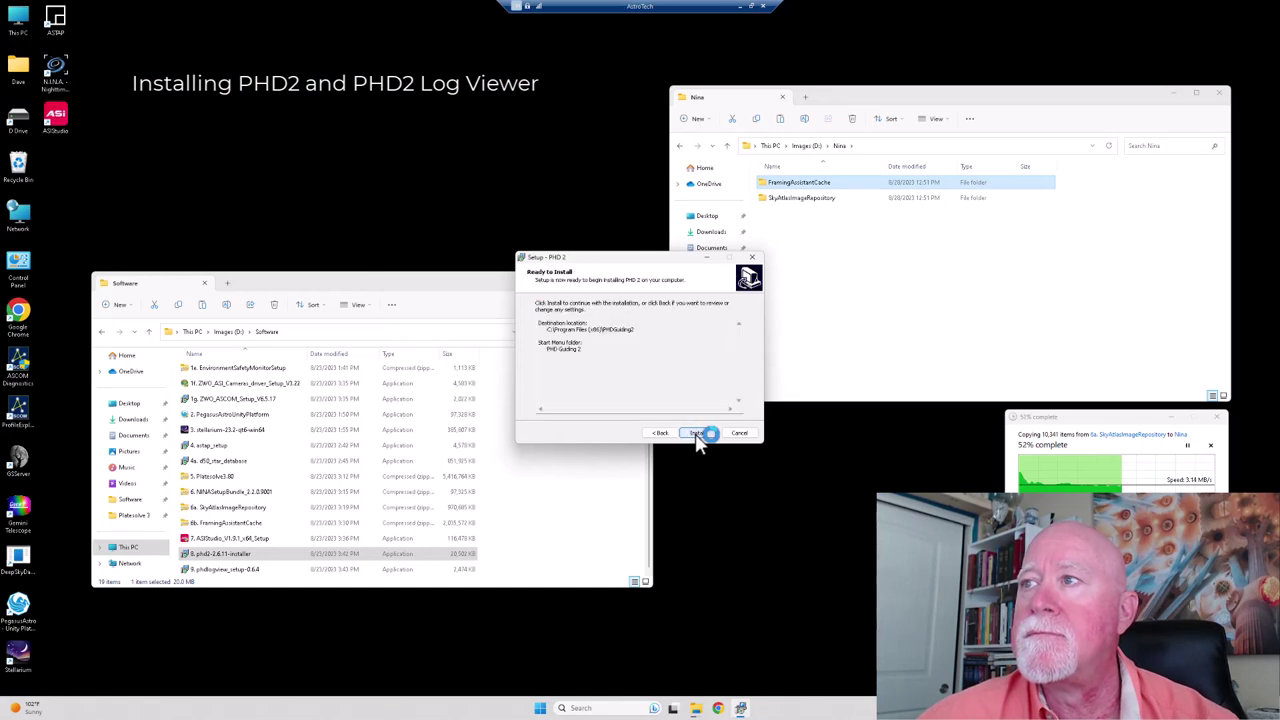
pyautogui.click(698, 436)
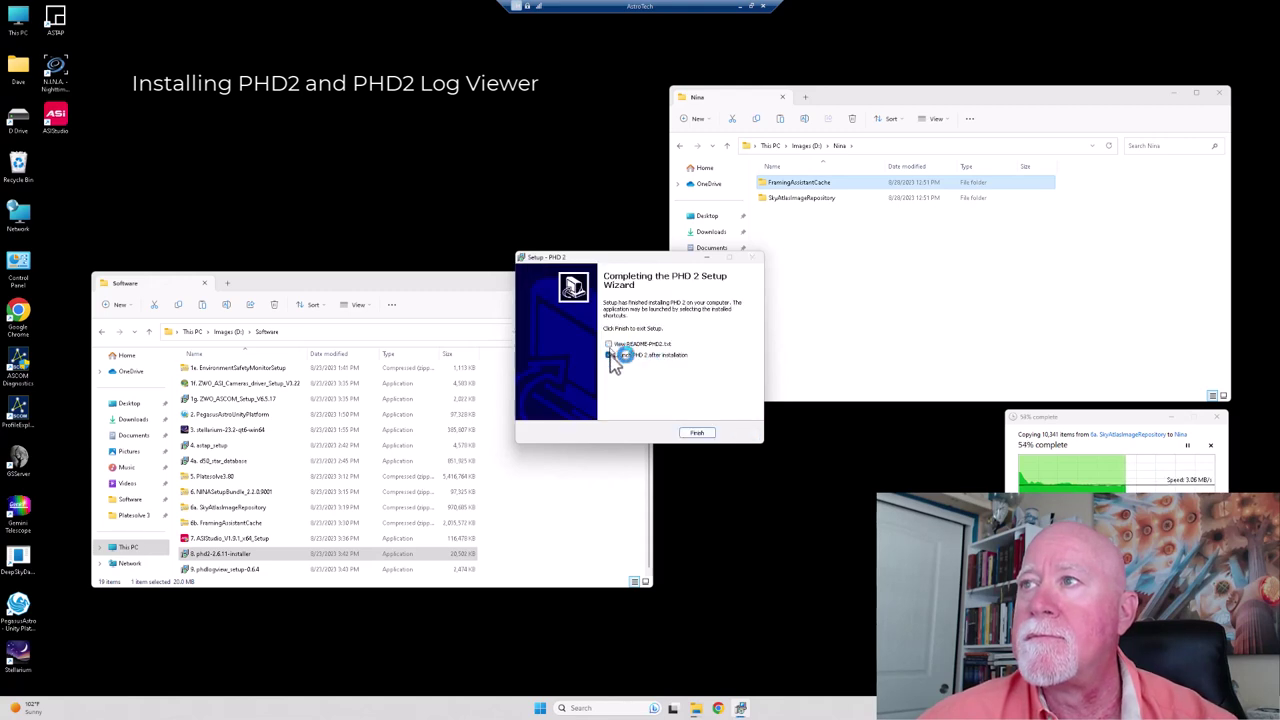
pyautogui.click(697, 432)
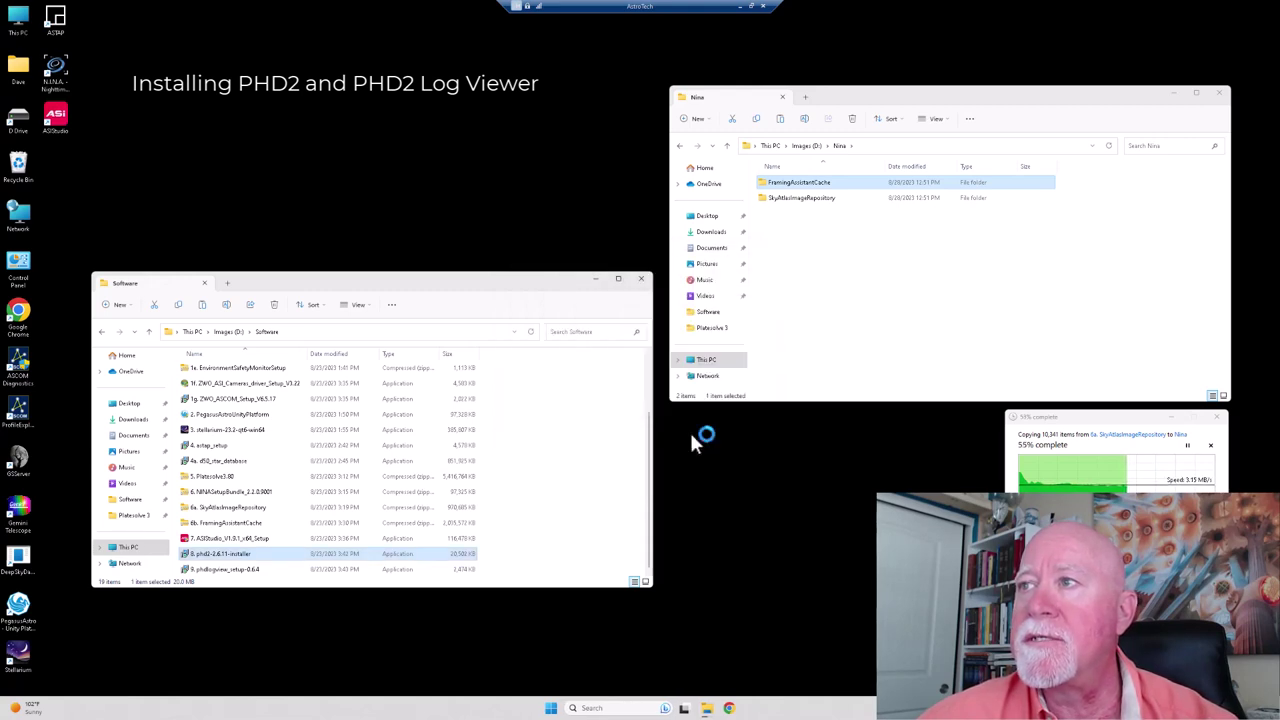
# Install PHD2 Log Viewer 0.6.4 from the Software folder, accepting the license, adding a desktop shortcut and finishing without launching it.
pyautogui.click(230, 569)
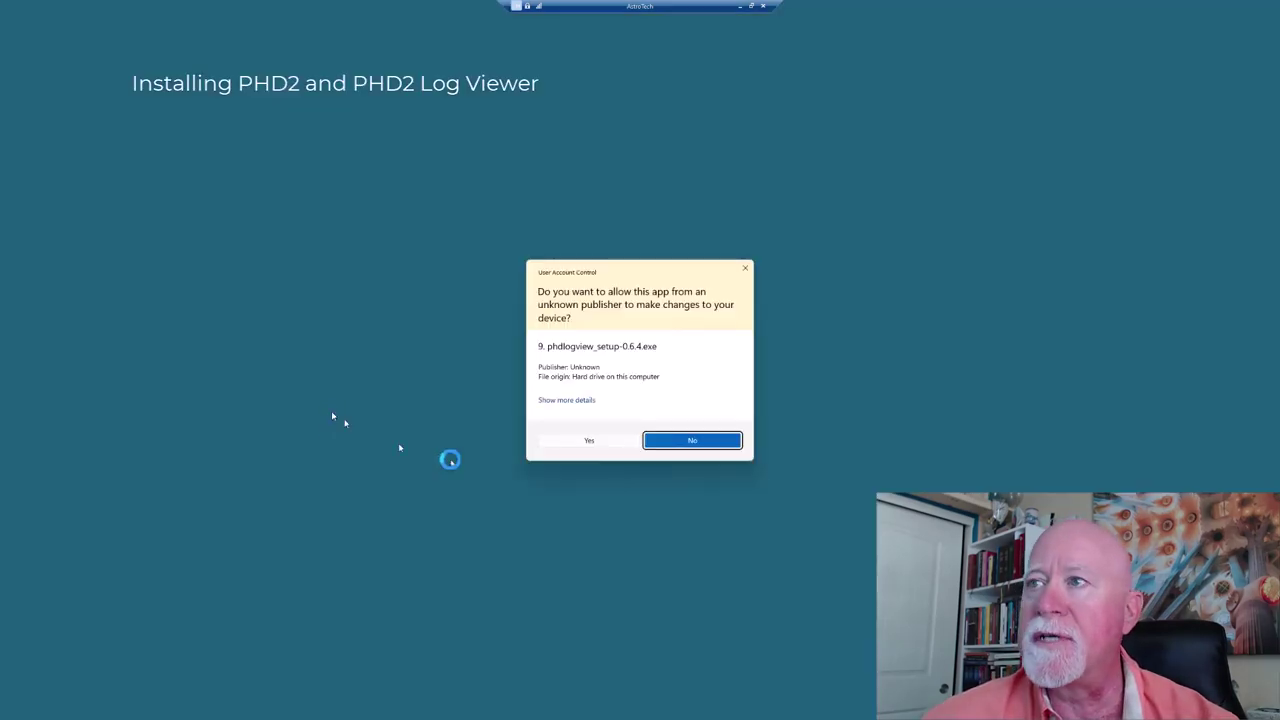
pyautogui.click(574, 440)
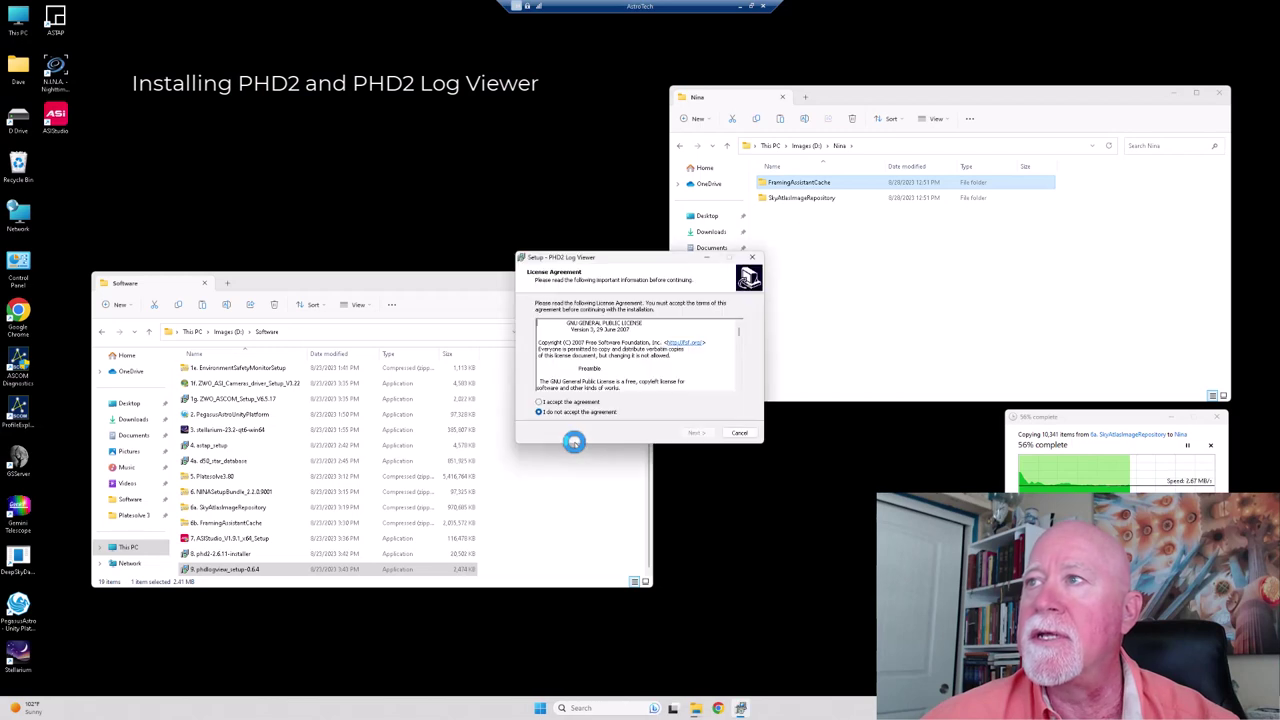
pyautogui.click(540, 402)
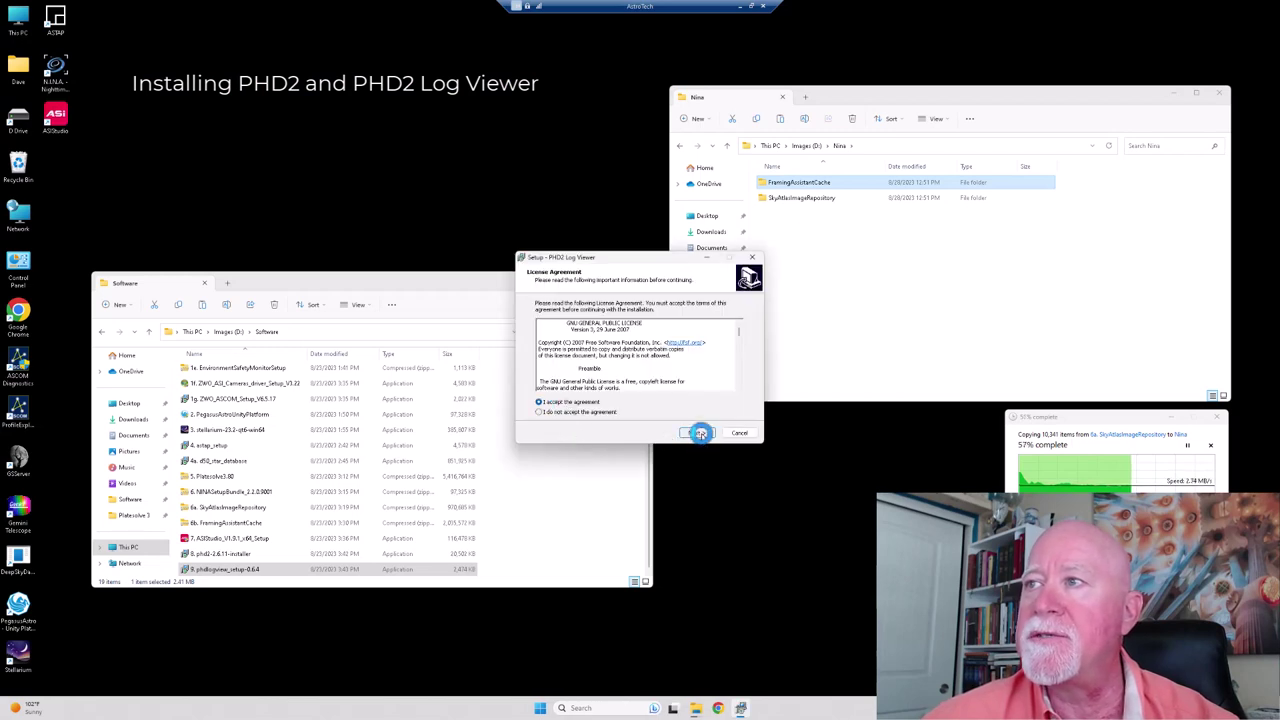
pyautogui.click(700, 433)
pyautogui.click(694, 433)
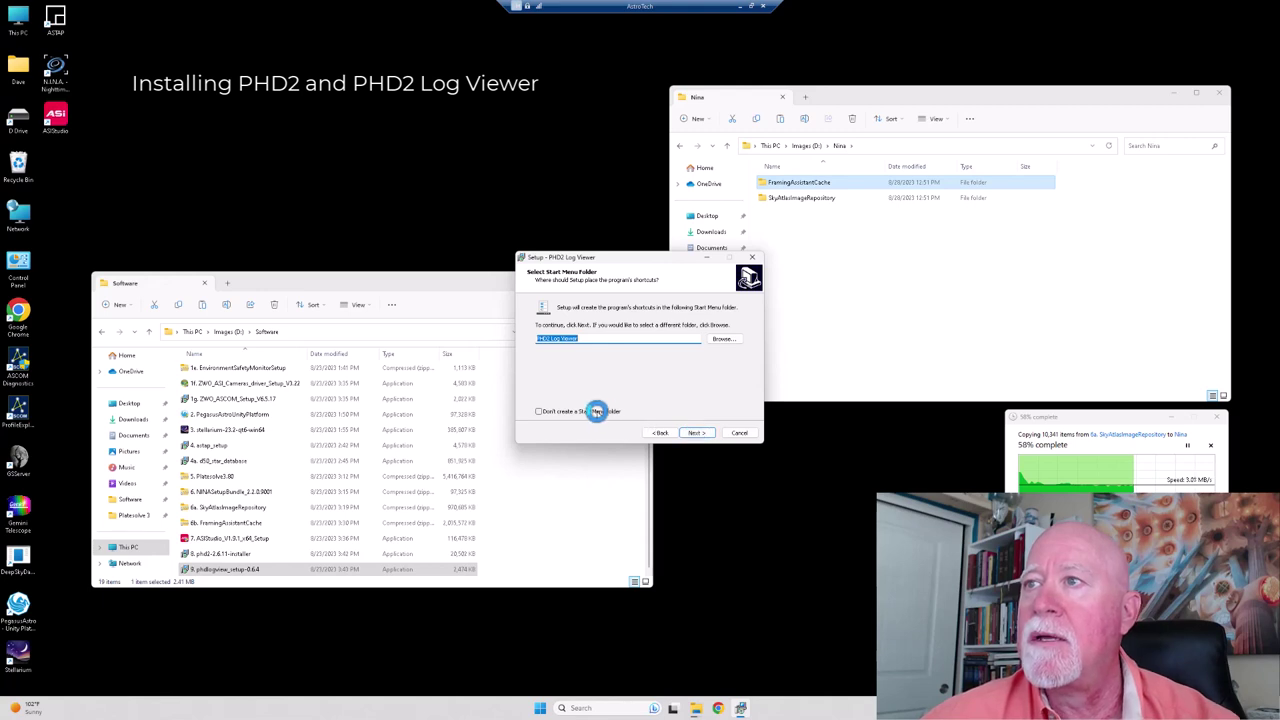
pyautogui.click(698, 433)
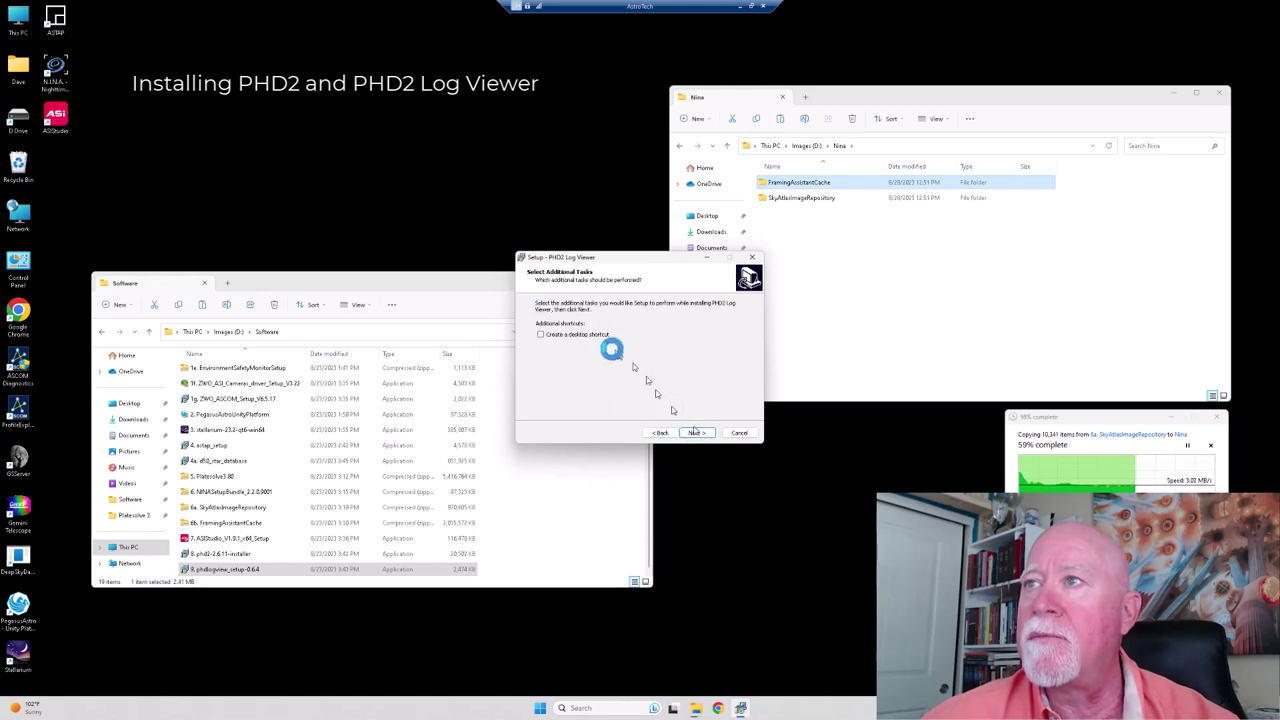
pyautogui.click(693, 433)
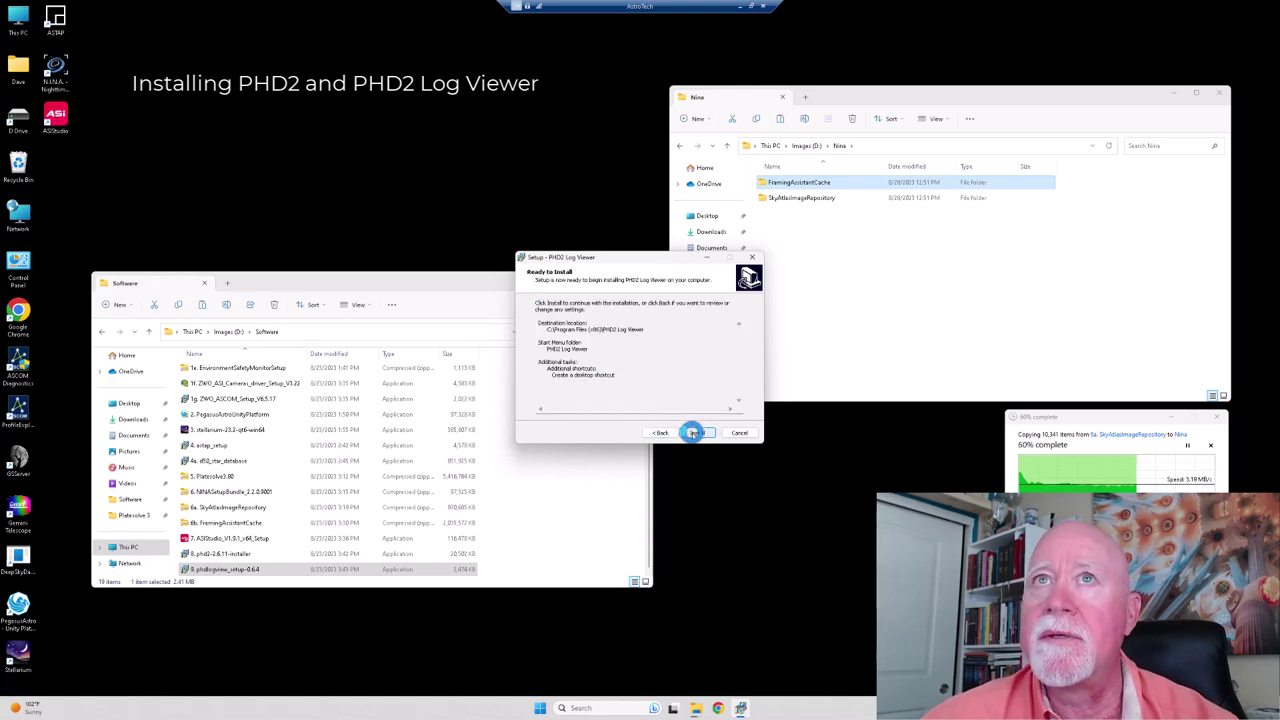
pyautogui.click(702, 434)
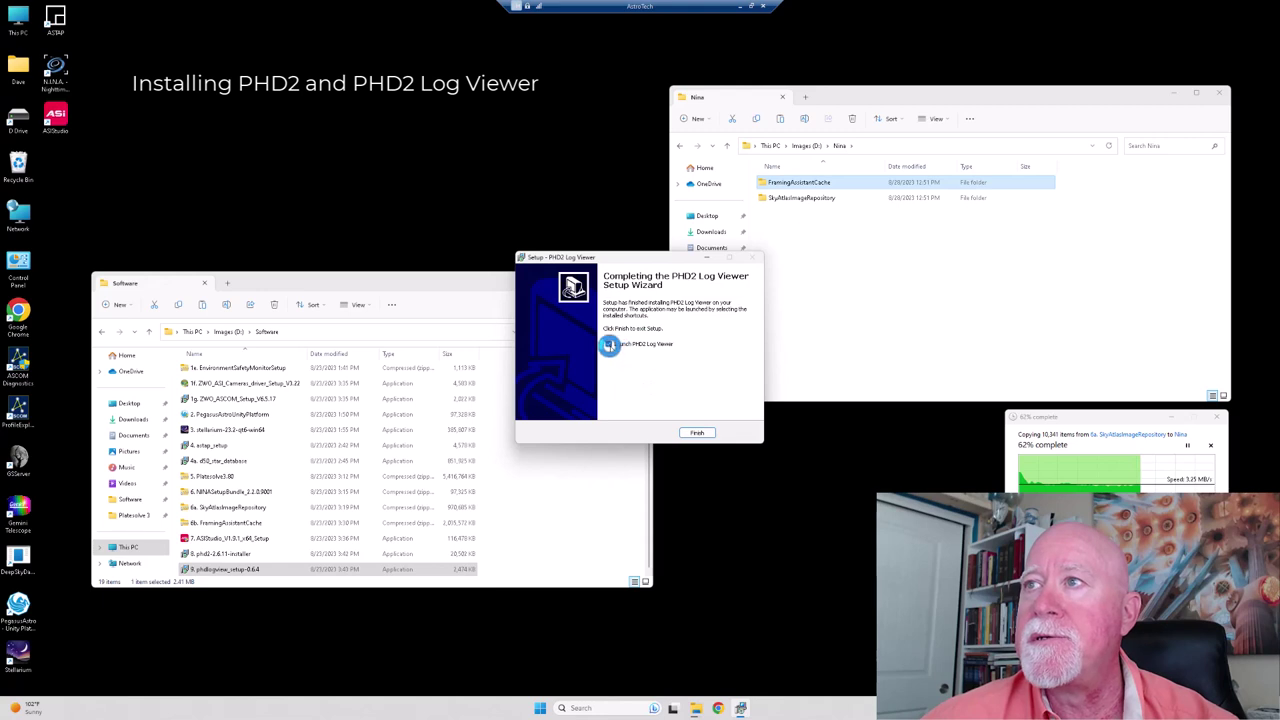
pyautogui.click(609, 344)
pyautogui.click(692, 434)
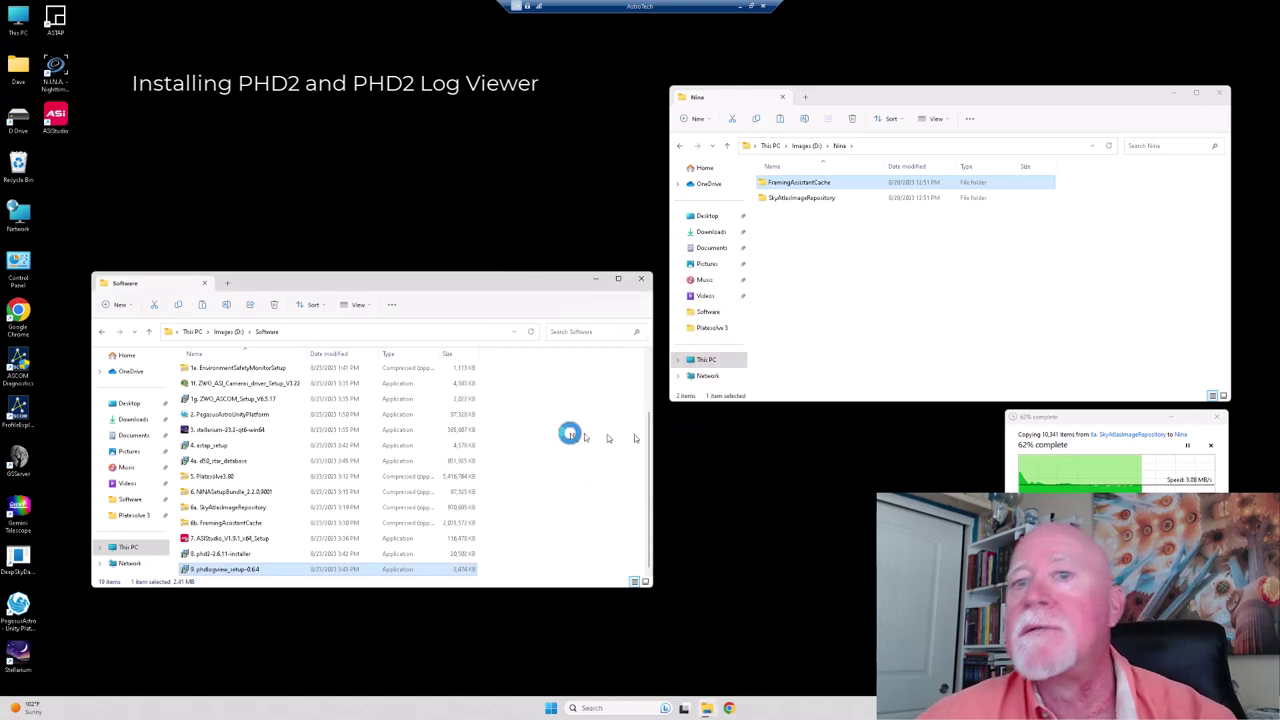